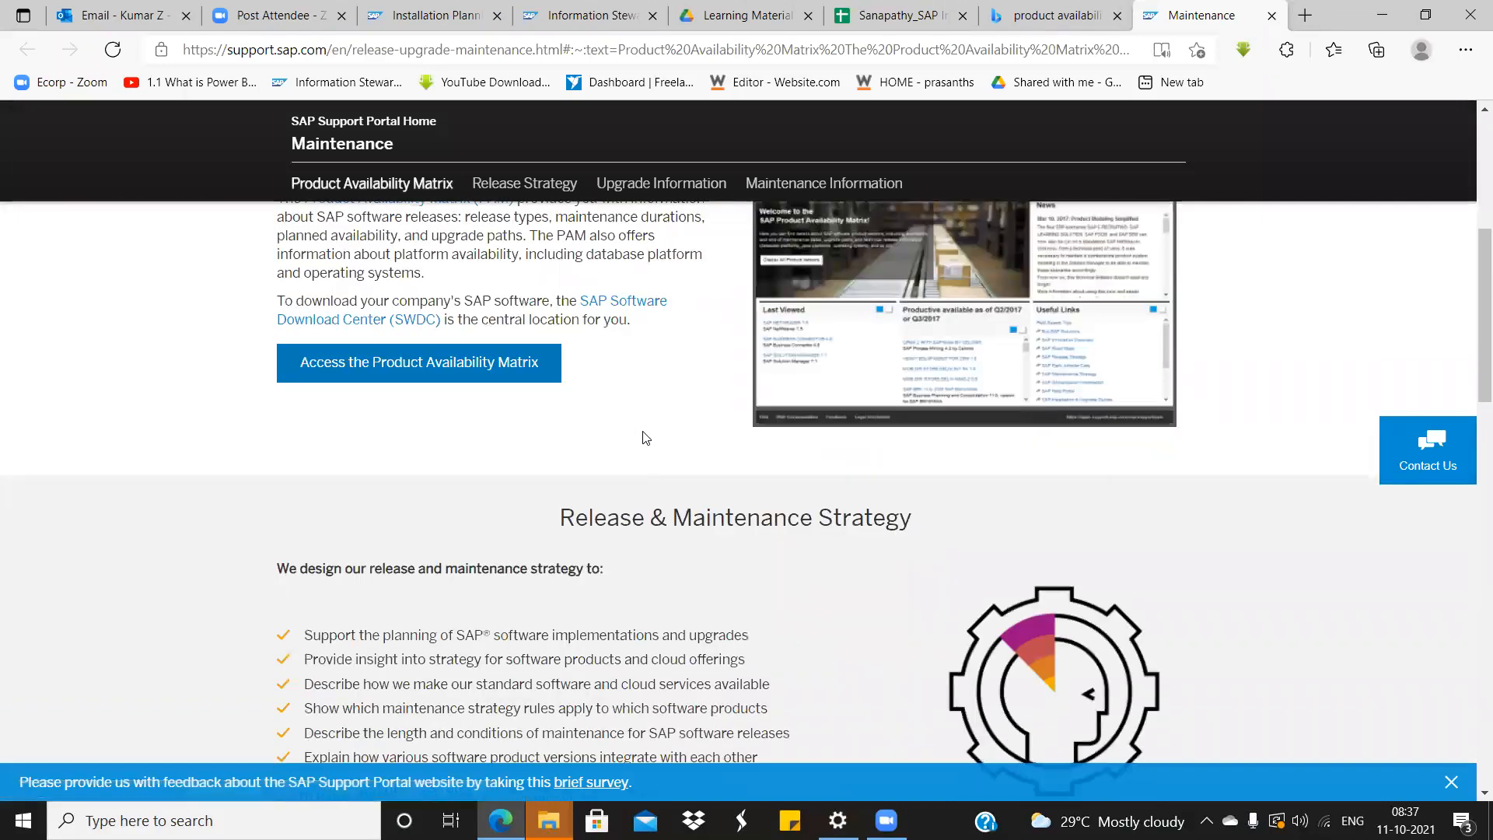
Look through the SAP Maintenance page from the Product Availability Matrix section down to the upgrade information.
scroll(642, 438, "up", 7)
scroll(642, 438, "down", 7)
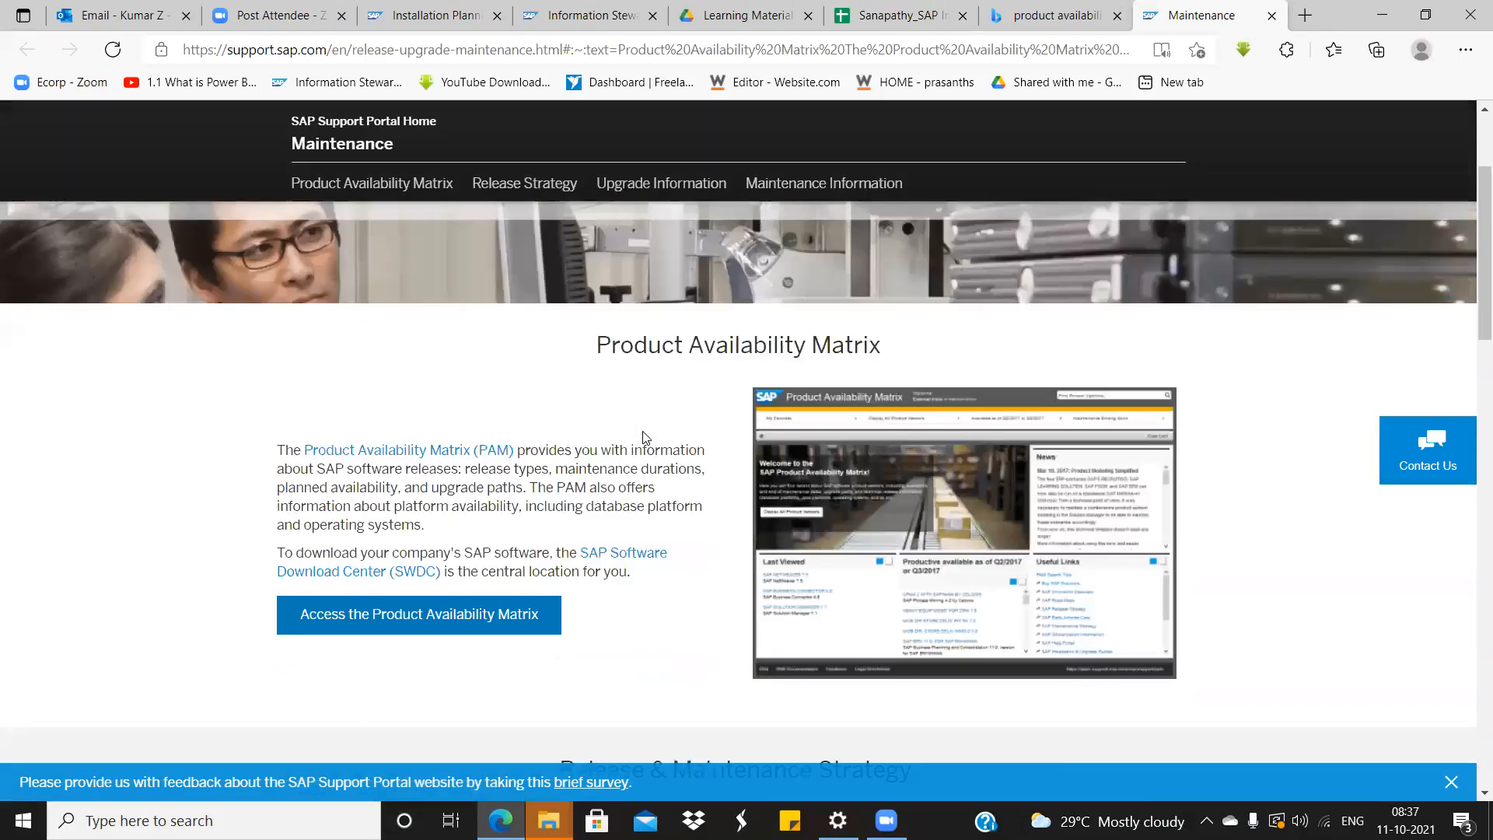
scroll(642, 437, "down", 15)
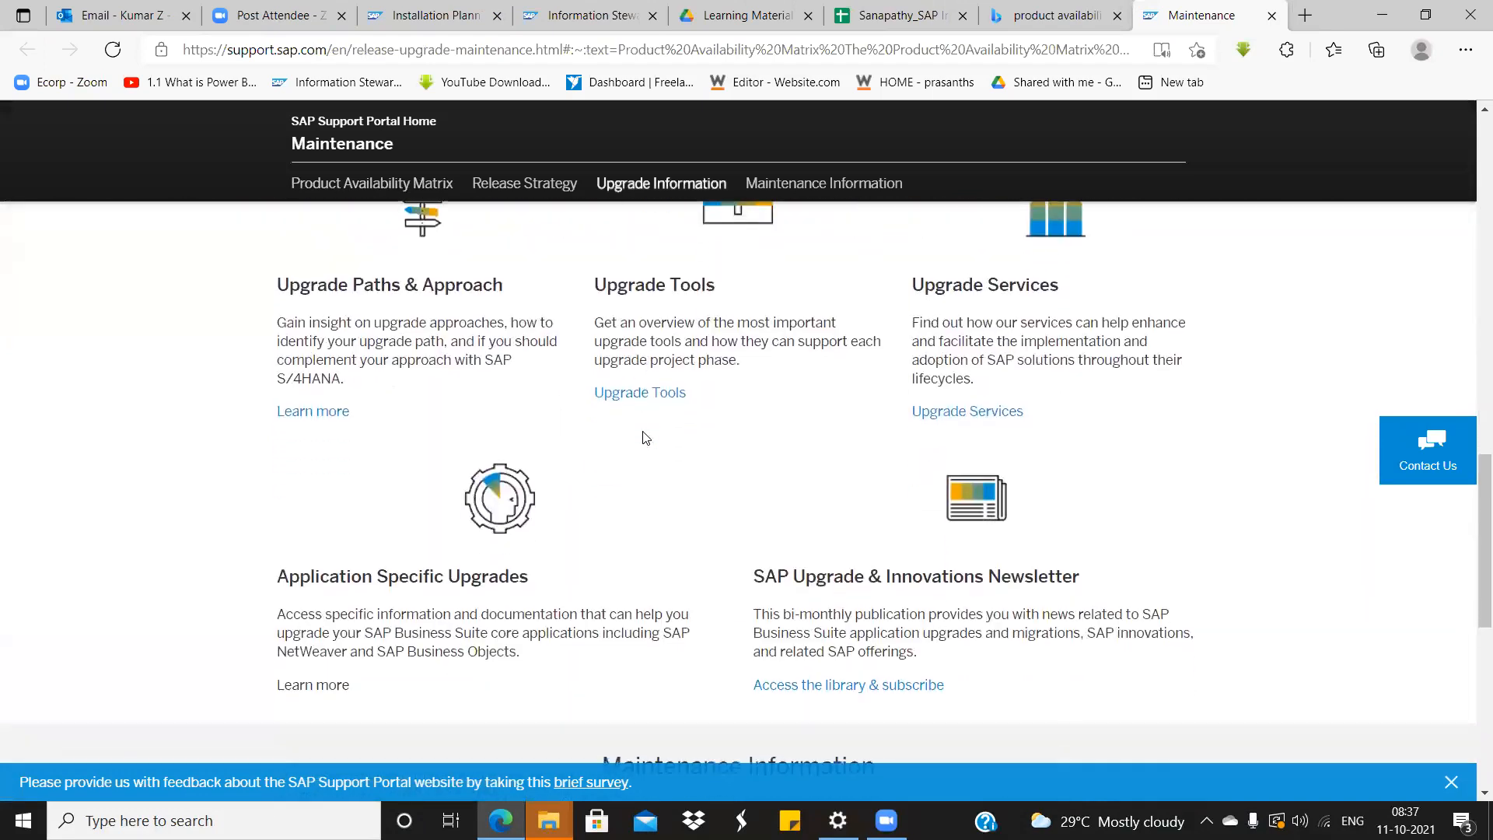
scroll(642, 431, "up", 15)
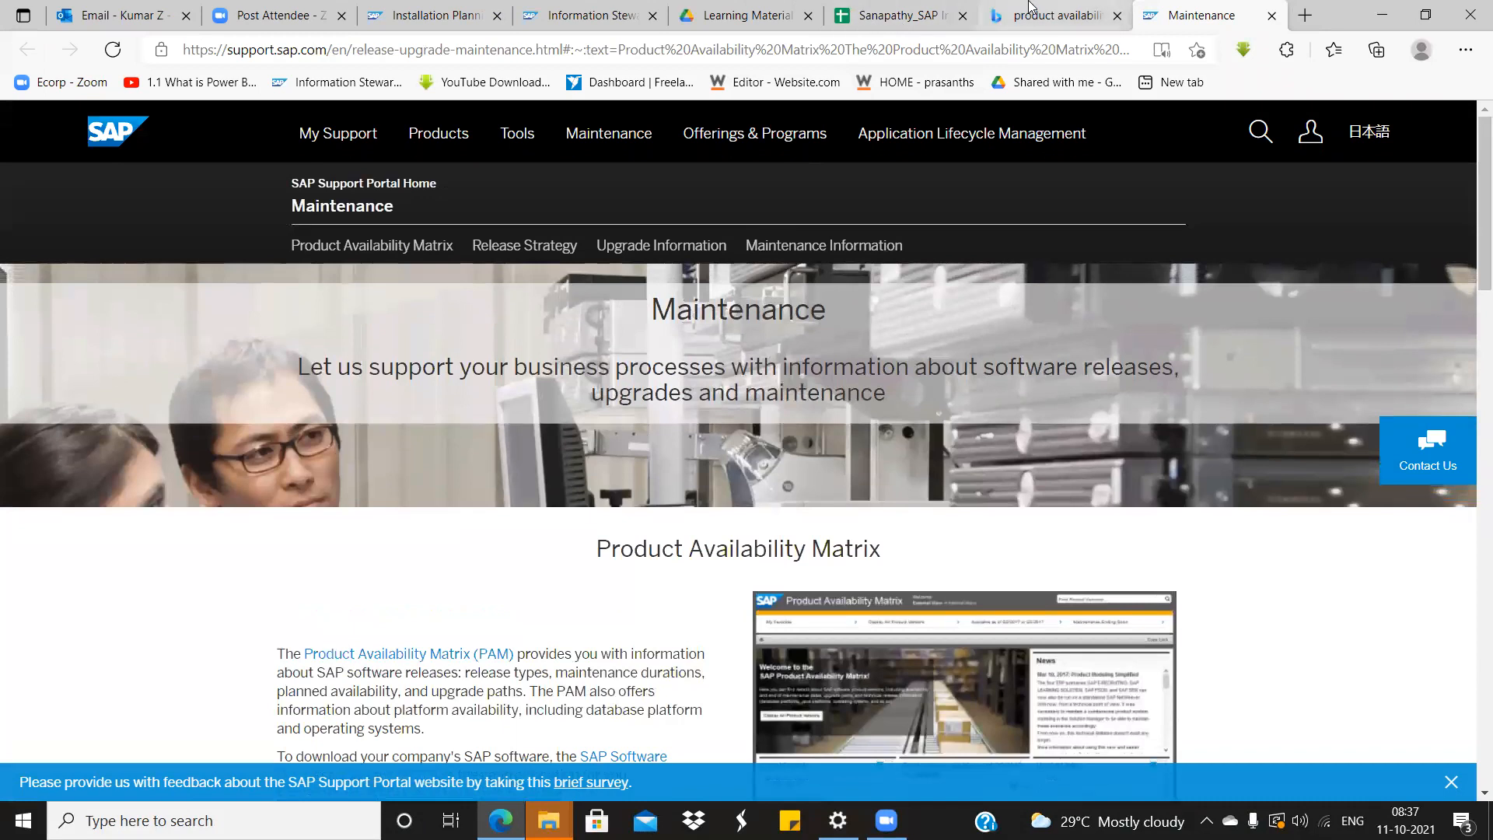
Enlarge the SAP NetWeaver MDM 5.5 matrix image in the Bing results and open its source page in a new tab.
left_click(1050, 16)
left_click(659, 324)
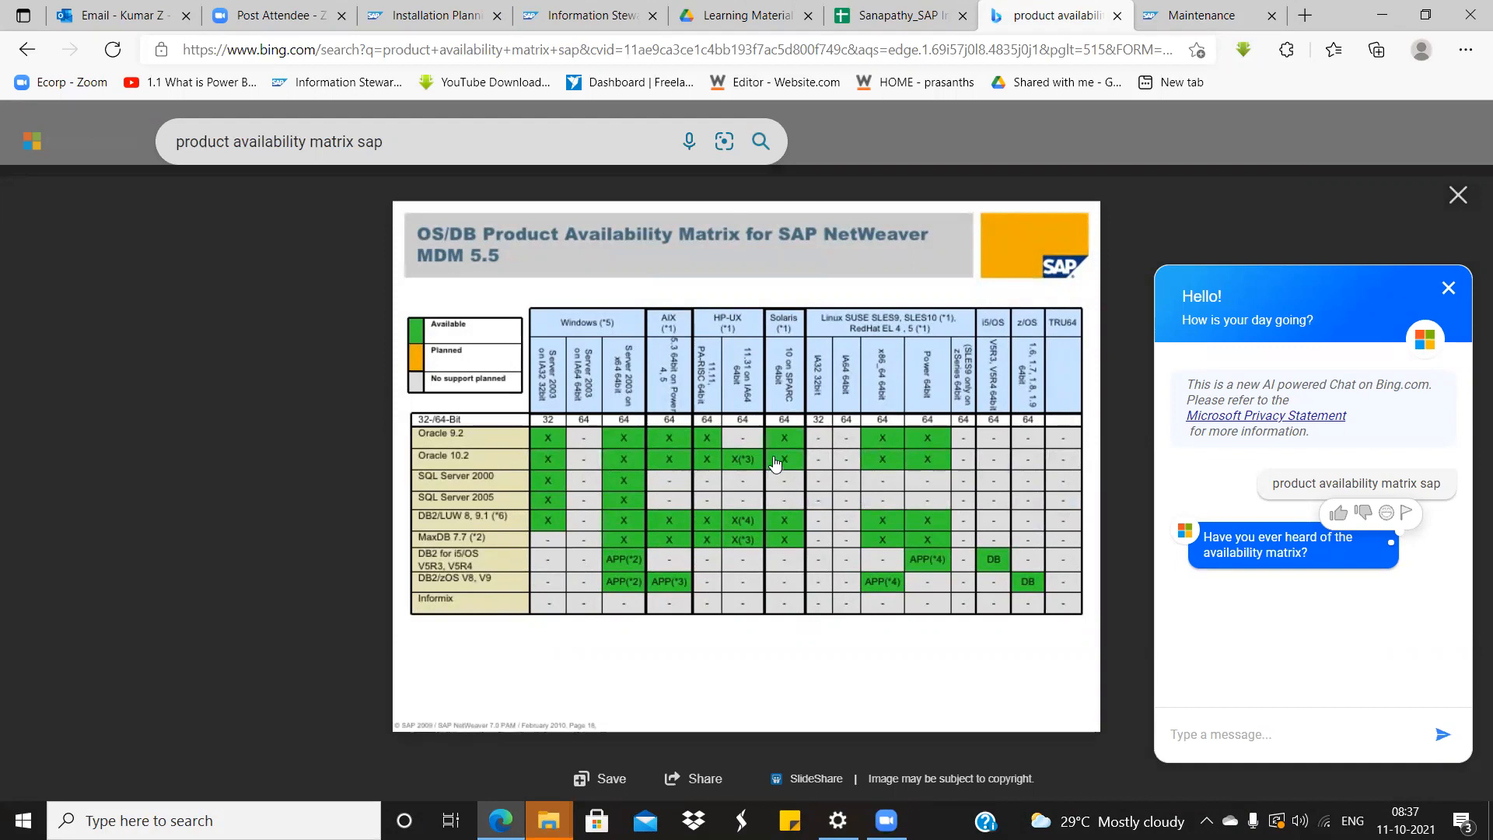
scroll(777, 460, "up", 5)
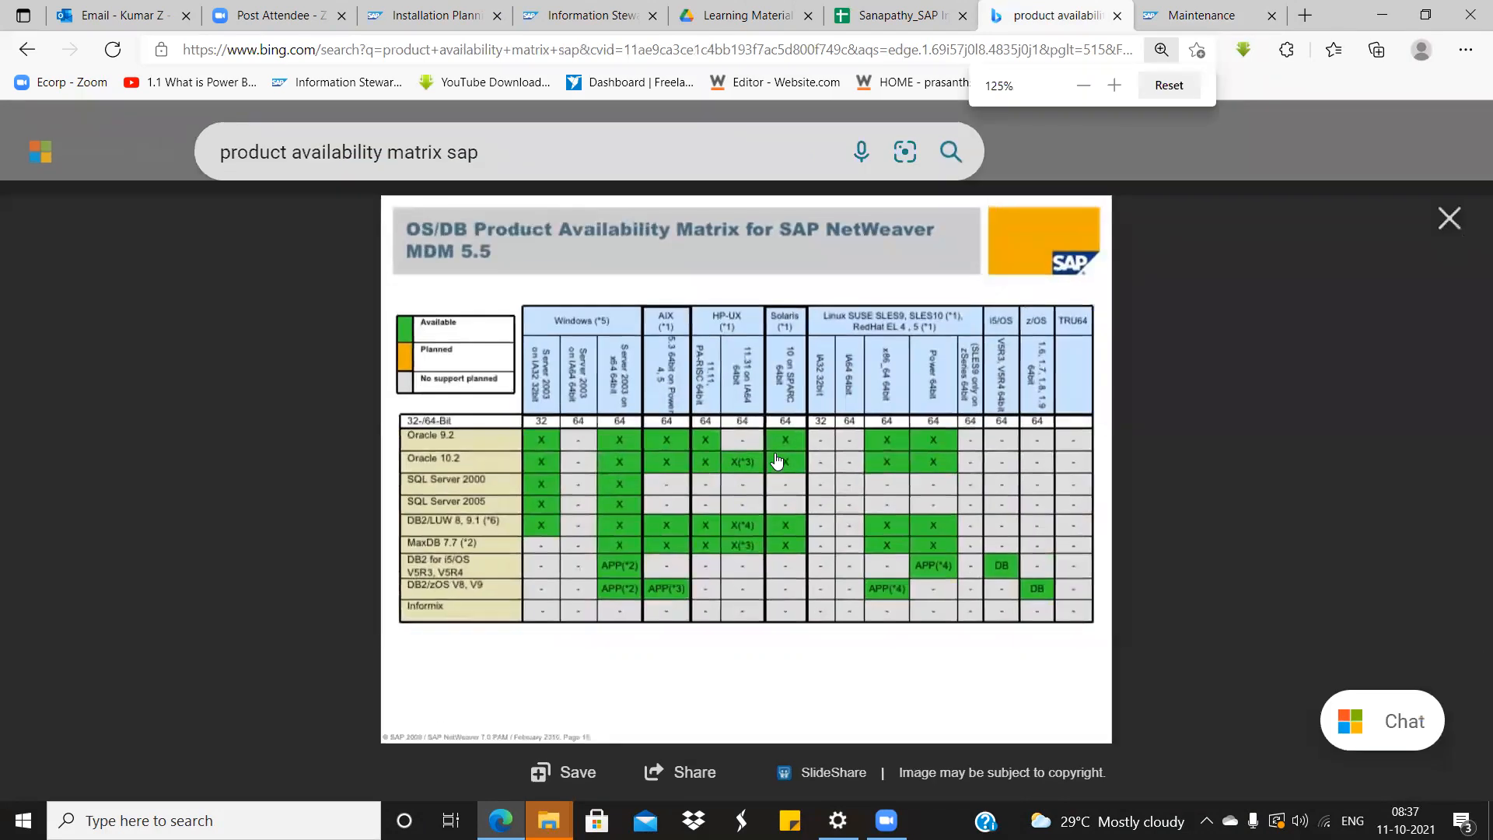
scroll(776, 460, "up", 2)
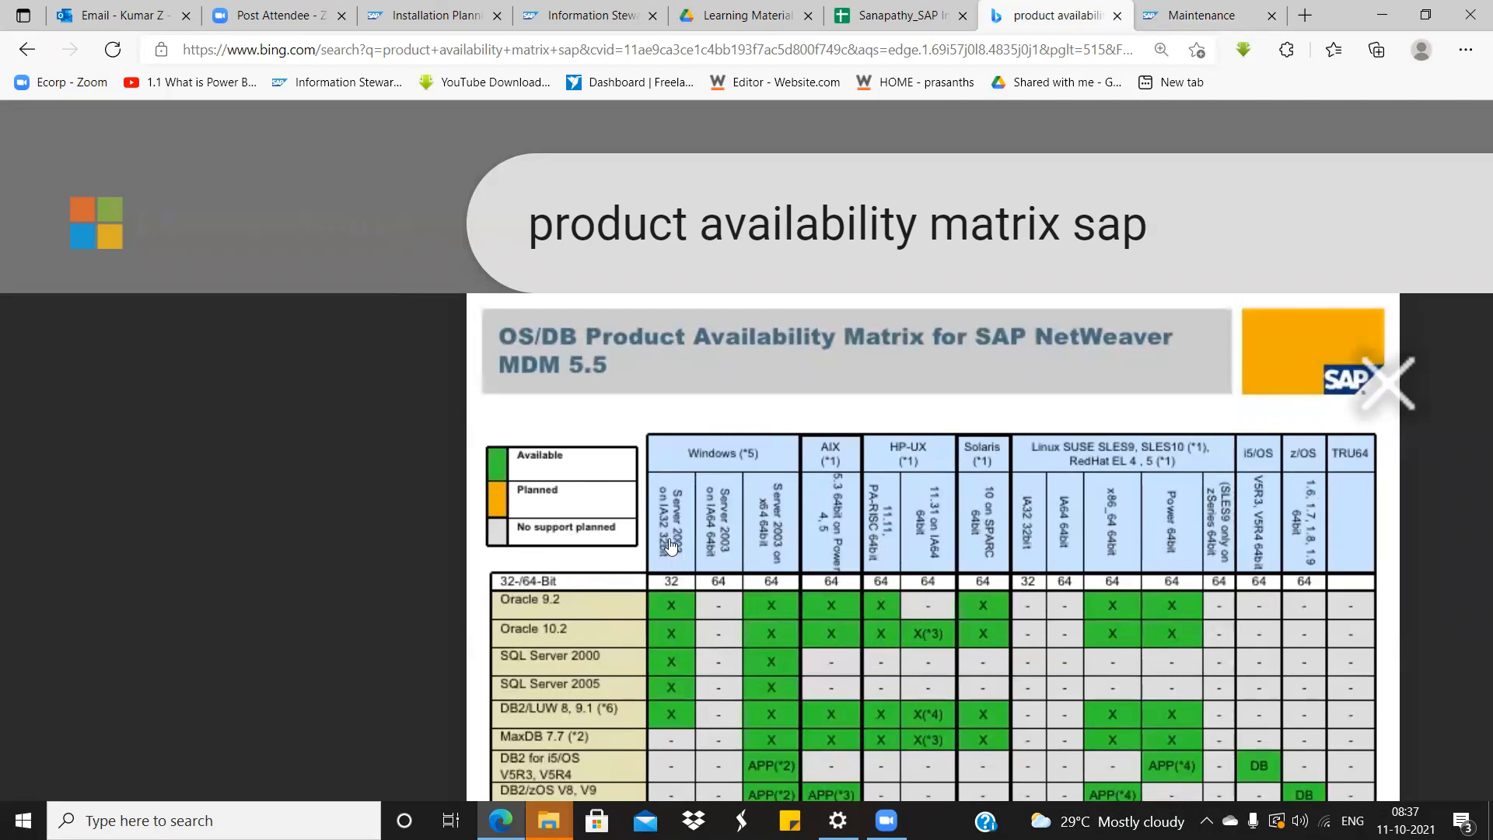
left_click(742, 465)
Return to the Bing results at 125% zoom and open the "Product Availability Matrix - SAP Help Portal" result in a new tab.
left_click(933, 17)
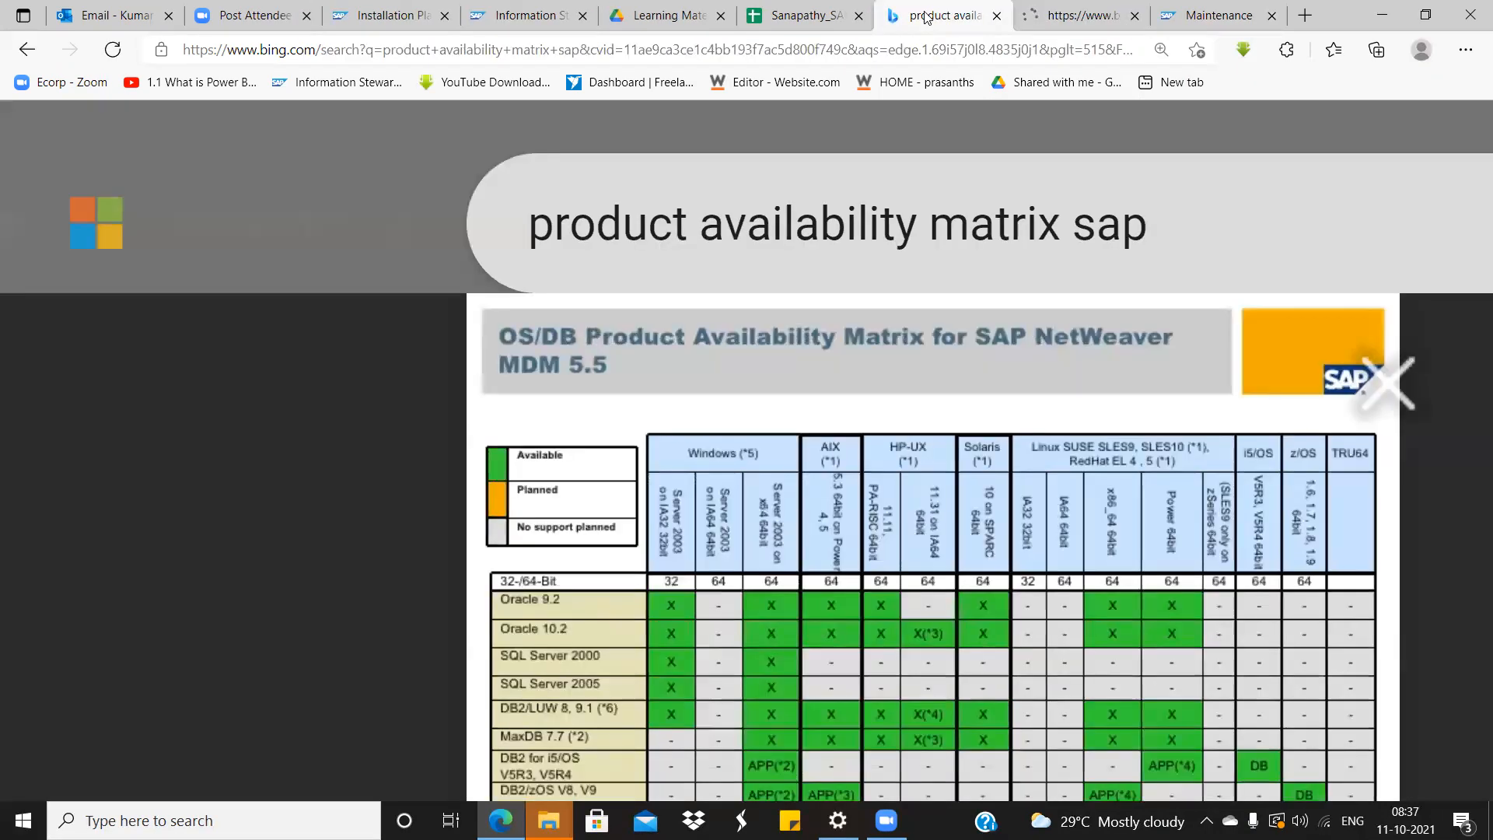
left_click(27, 49)
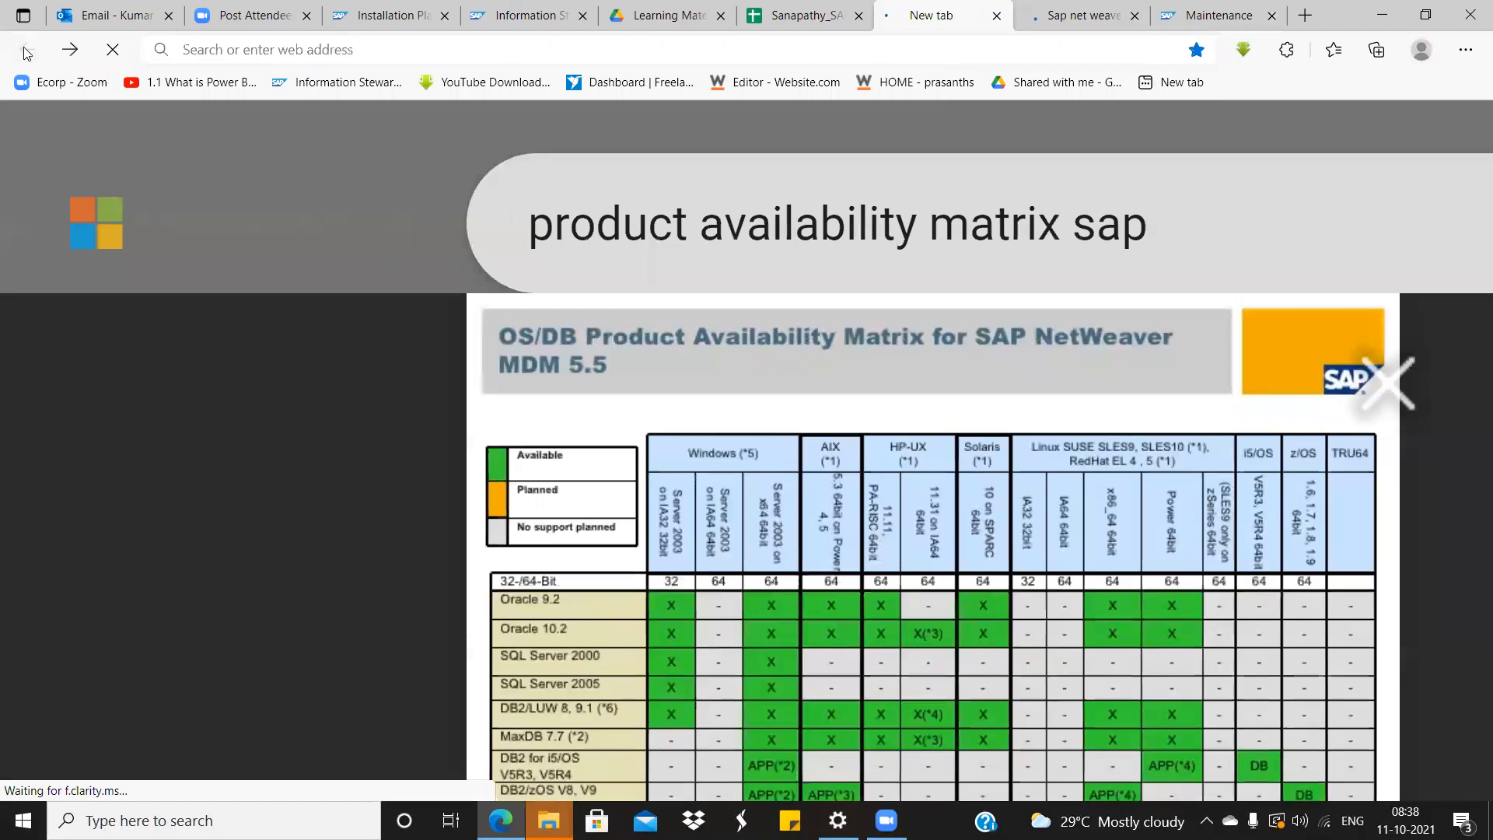
left_click(70, 49)
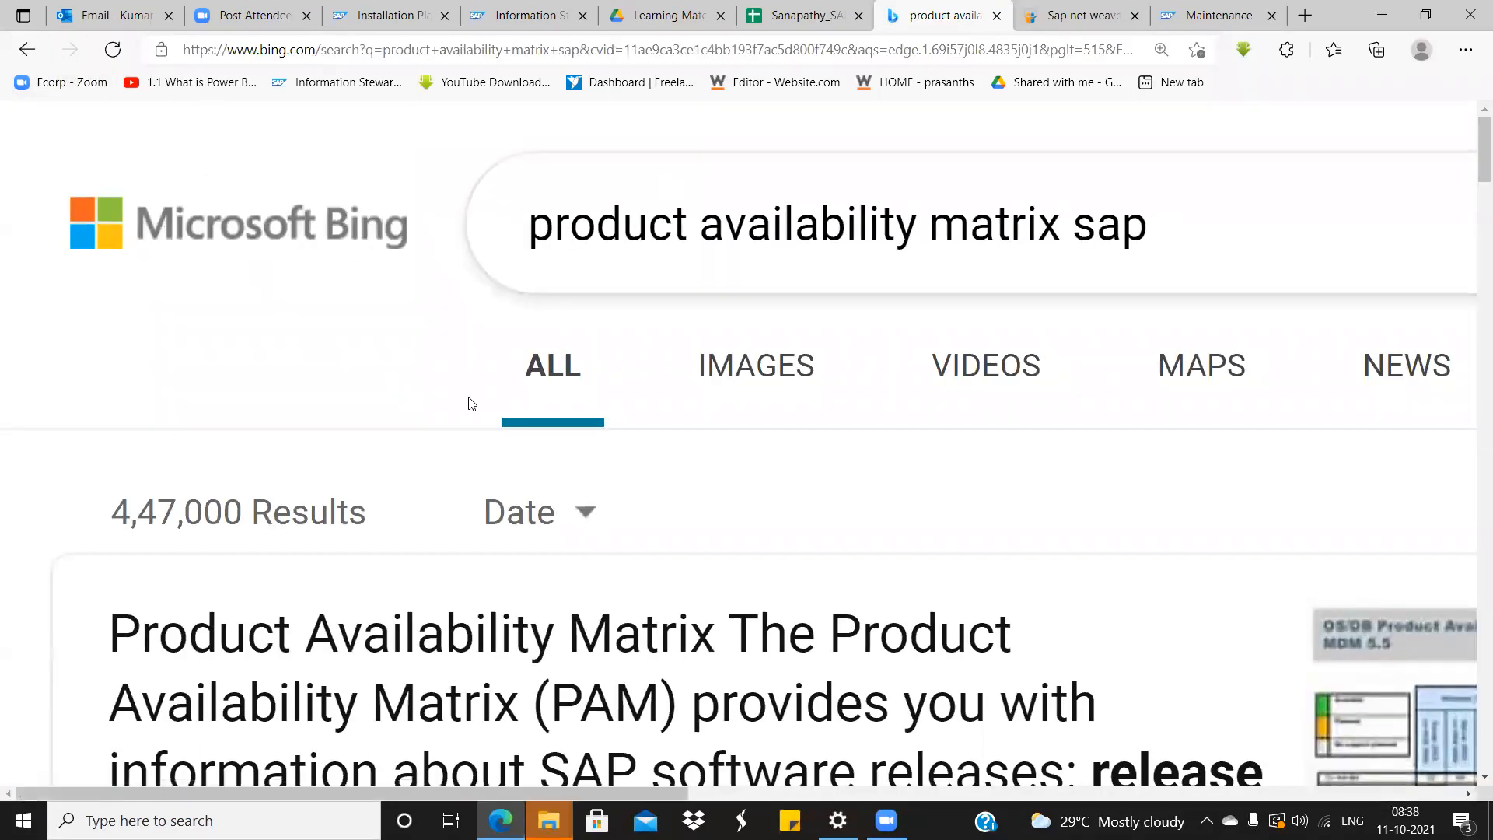
key("ctrl+minus")
key("ctrl+minus")
key("ctrl+minus")
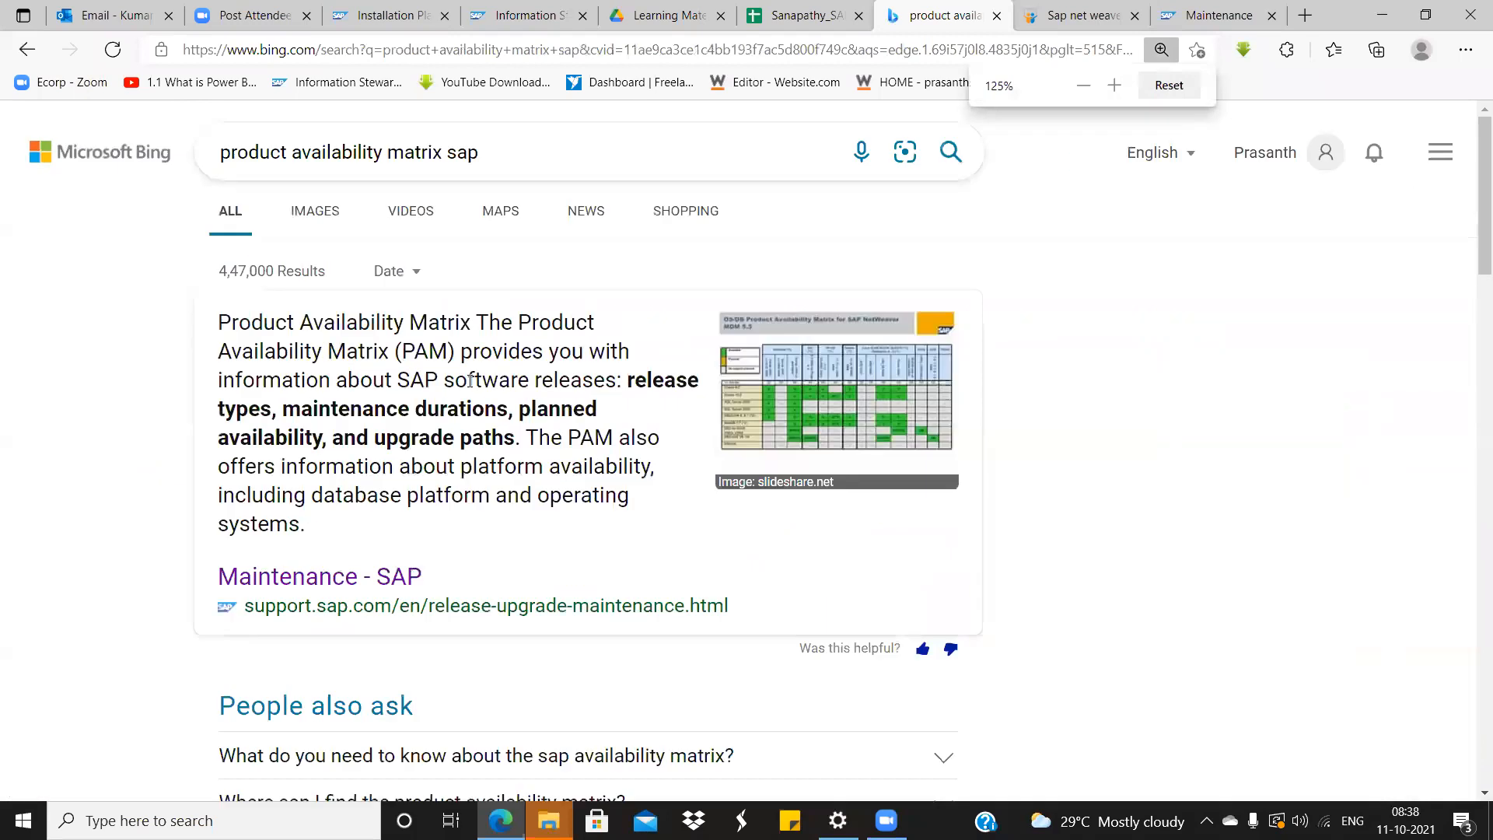
scroll(470, 381, "down", 5)
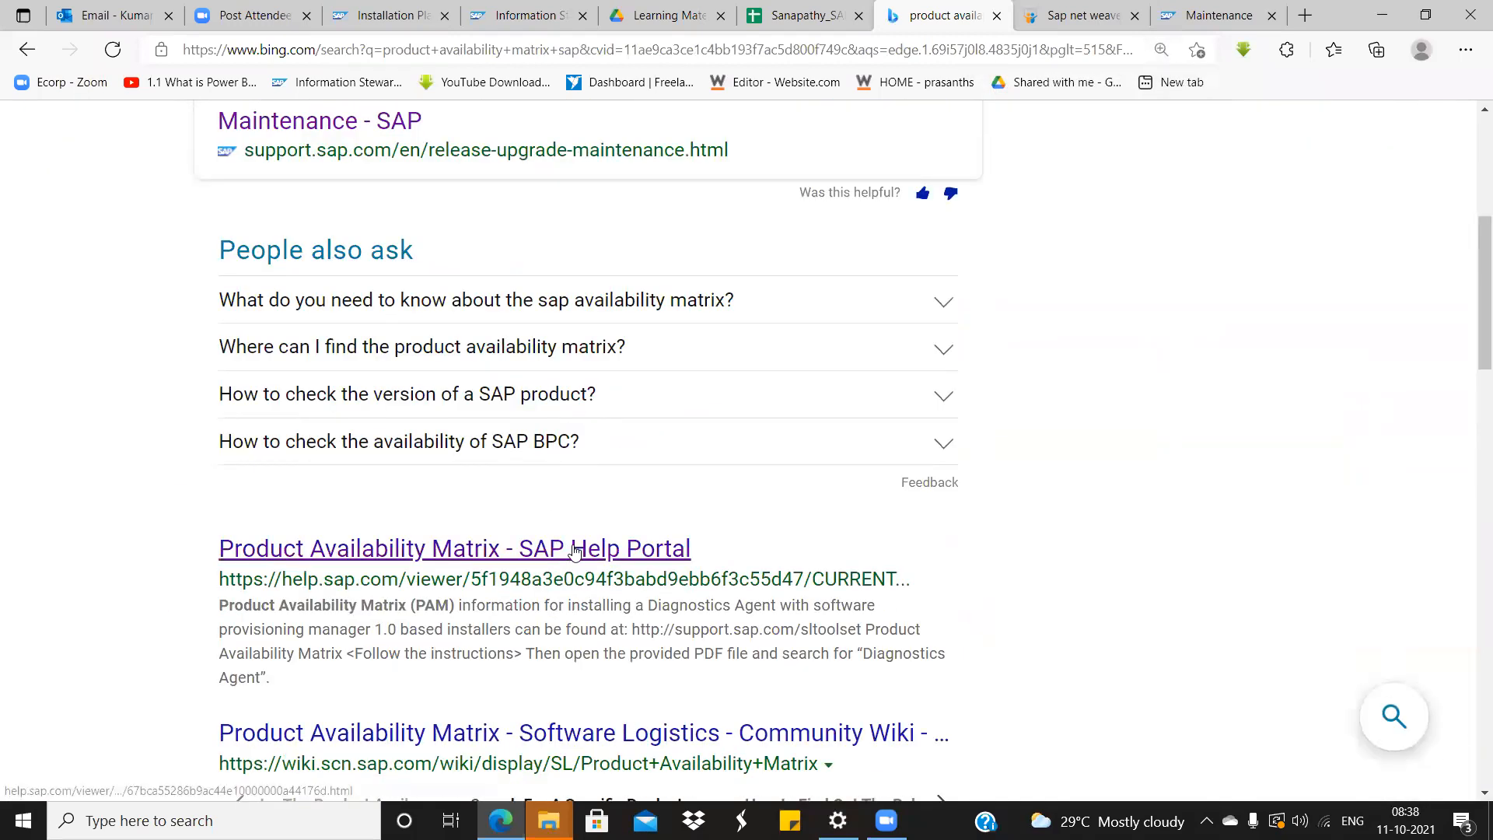
right_click(576, 547)
left_click(650, 194)
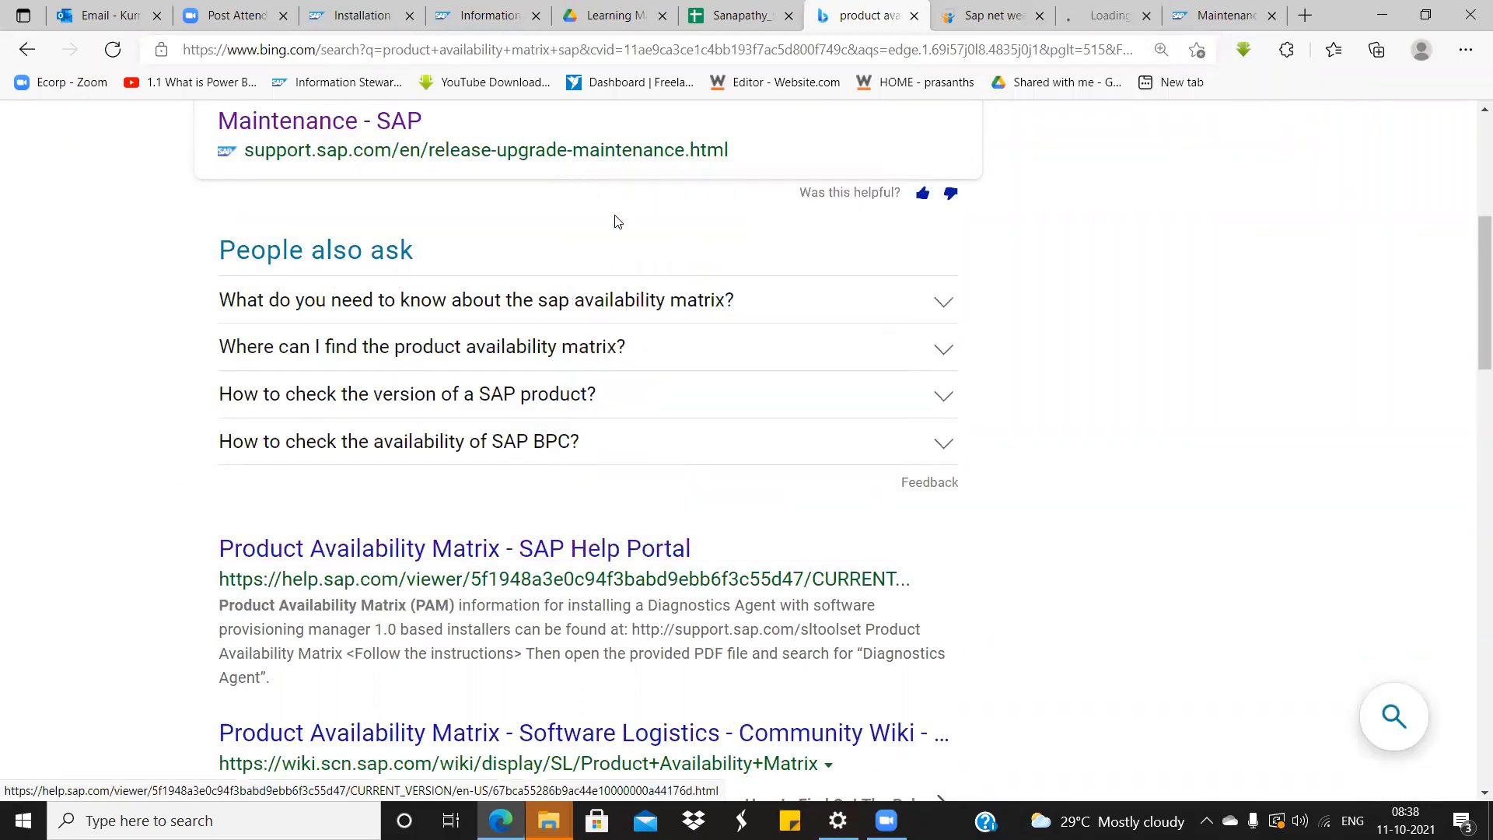
Dismiss the SlideShare trial offer and show slide 2, the OS/DB matrix for SAP NetWeaver 7.0, in full screen.
left_click(983, 7)
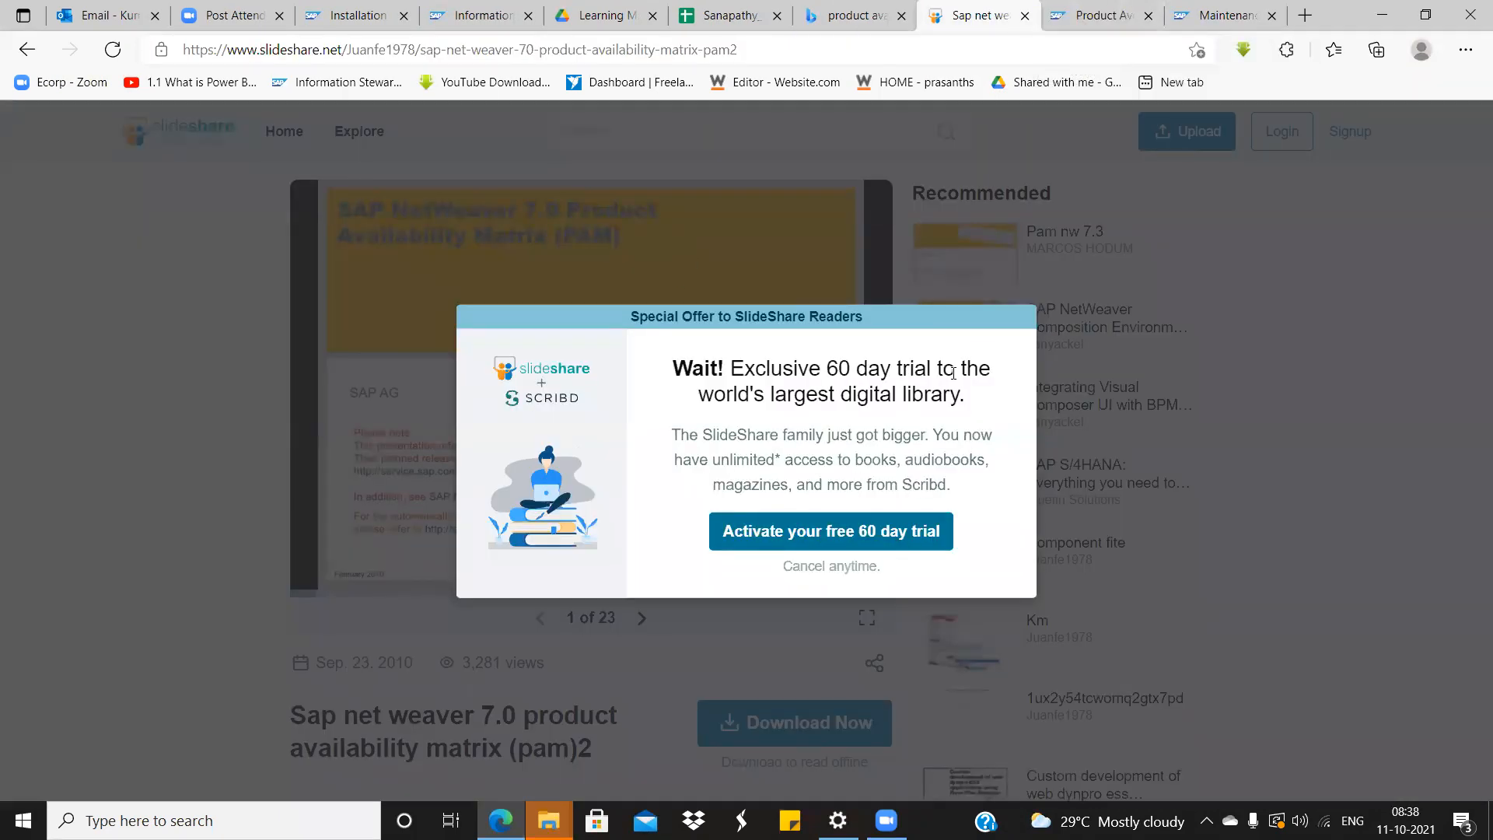
left_click(675, 239)
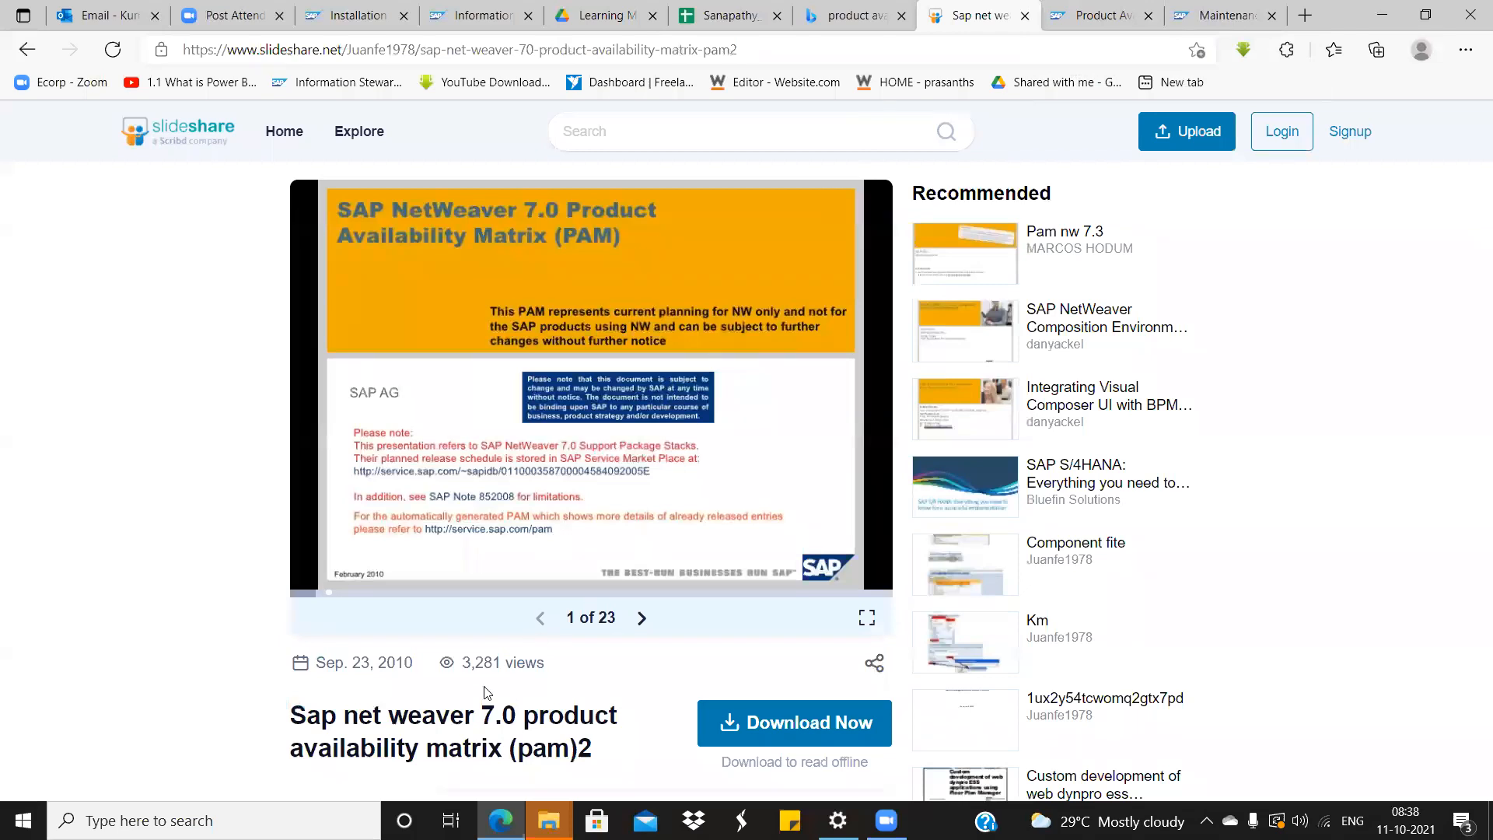
left_click_drag(342, 713, 538, 719)
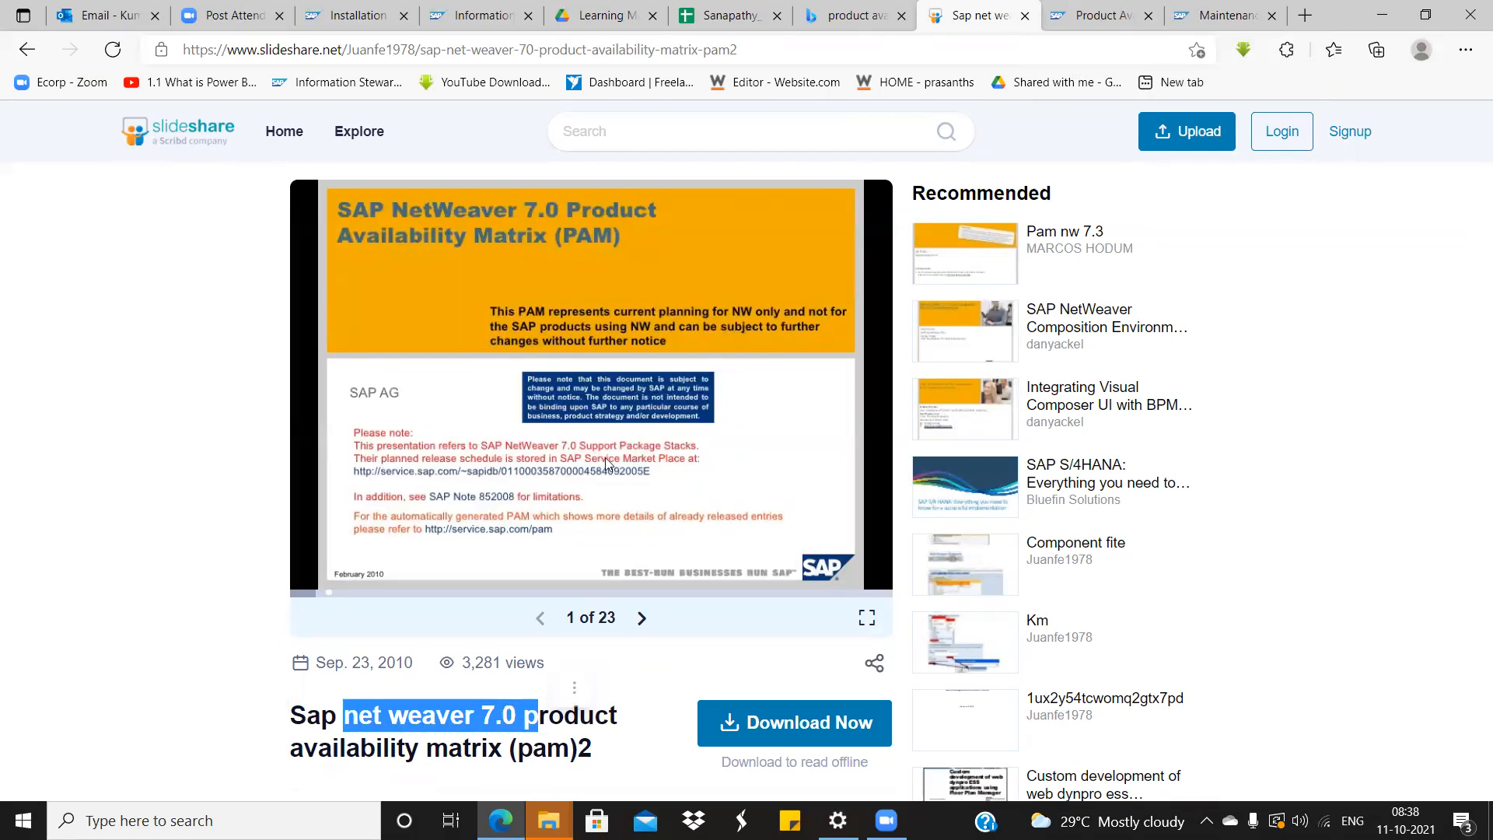
left_click(641, 632)
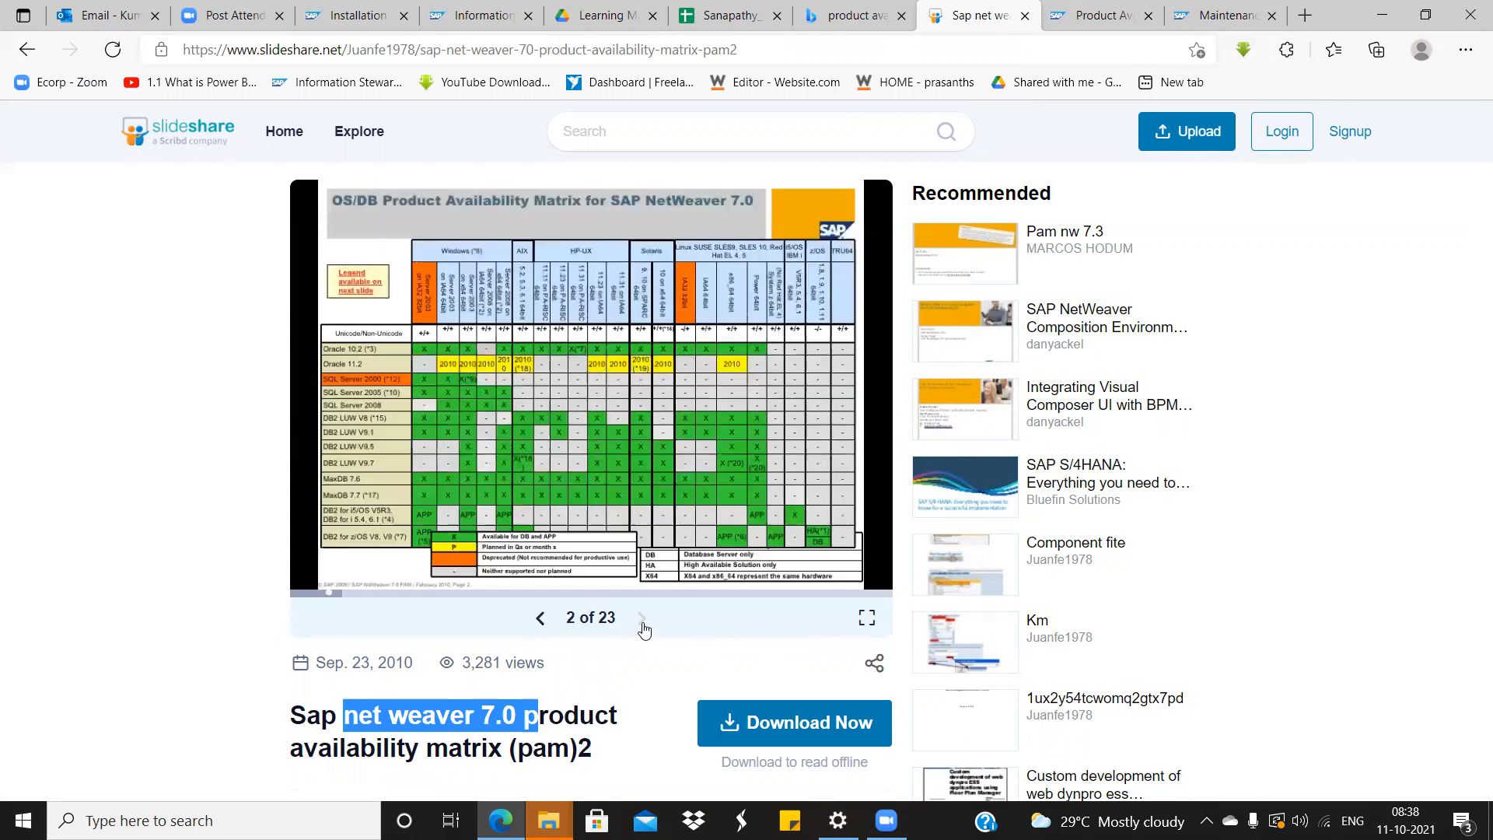
left_click(862, 618)
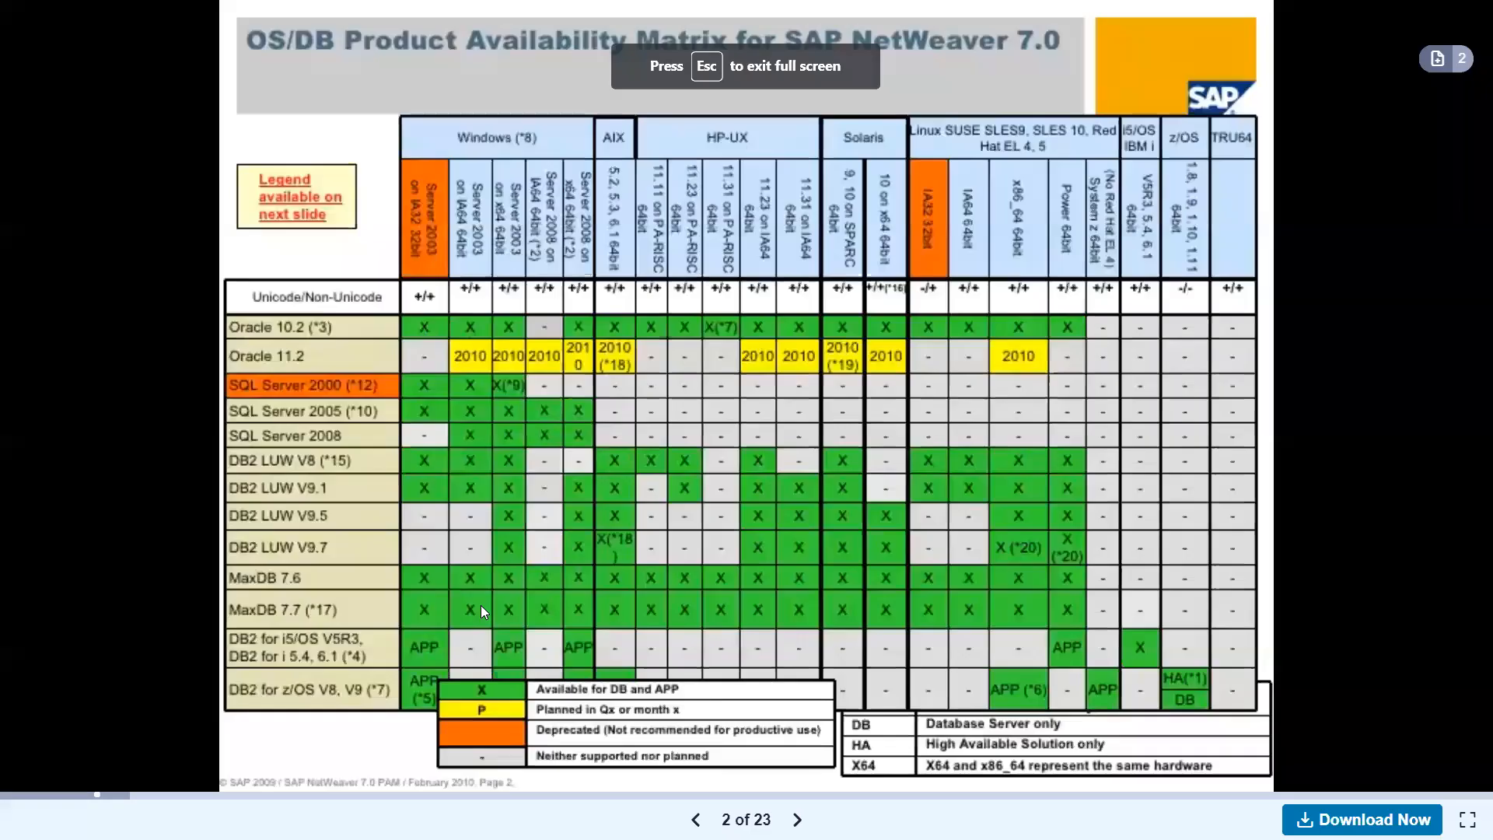
Page through the legend and Additional Components slides up to slide 8, and leave full screen.
left_click(797, 820)
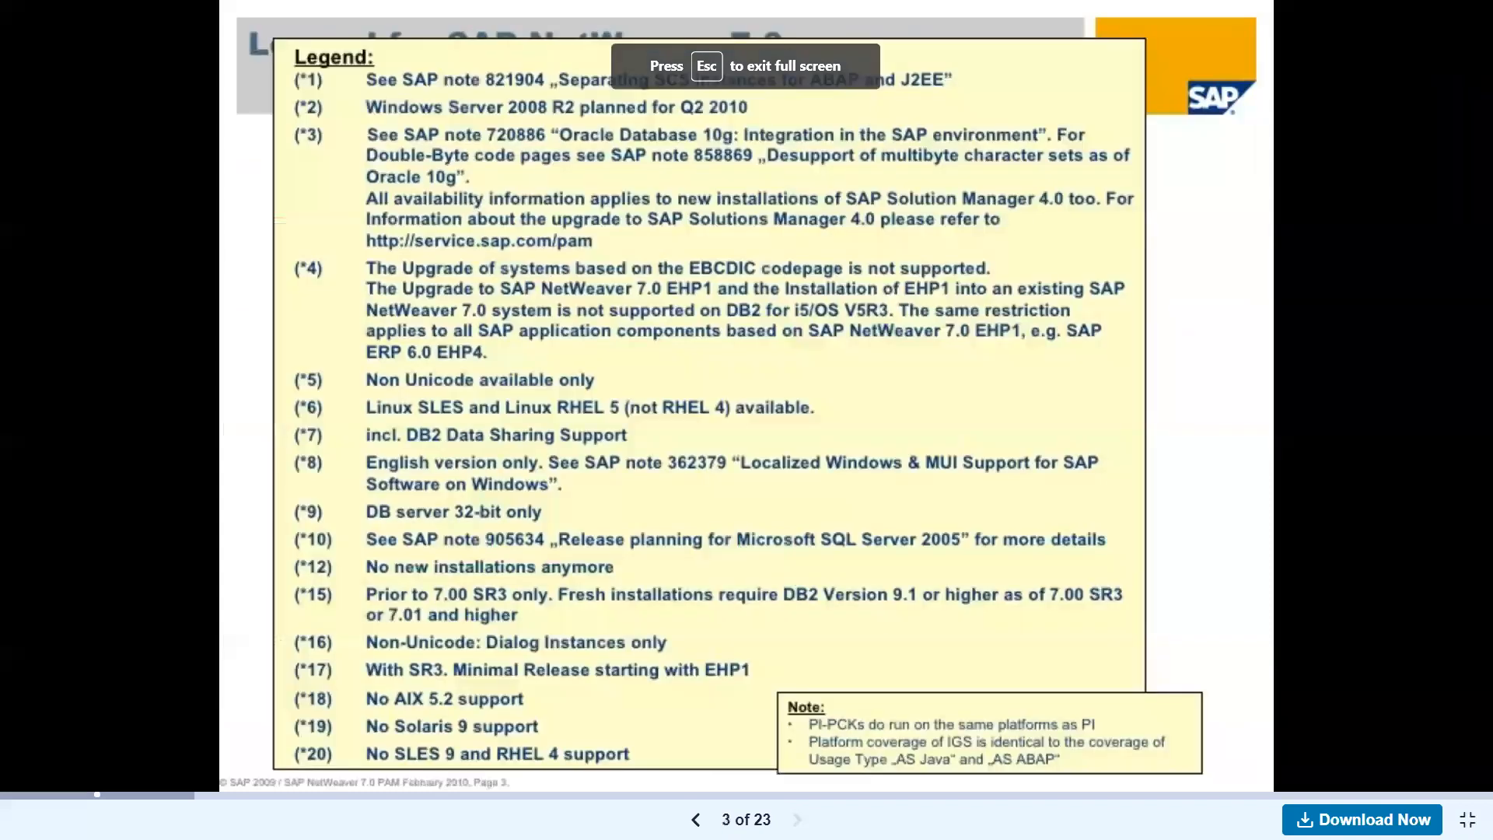
left_click(797, 819)
left_click(797, 820)
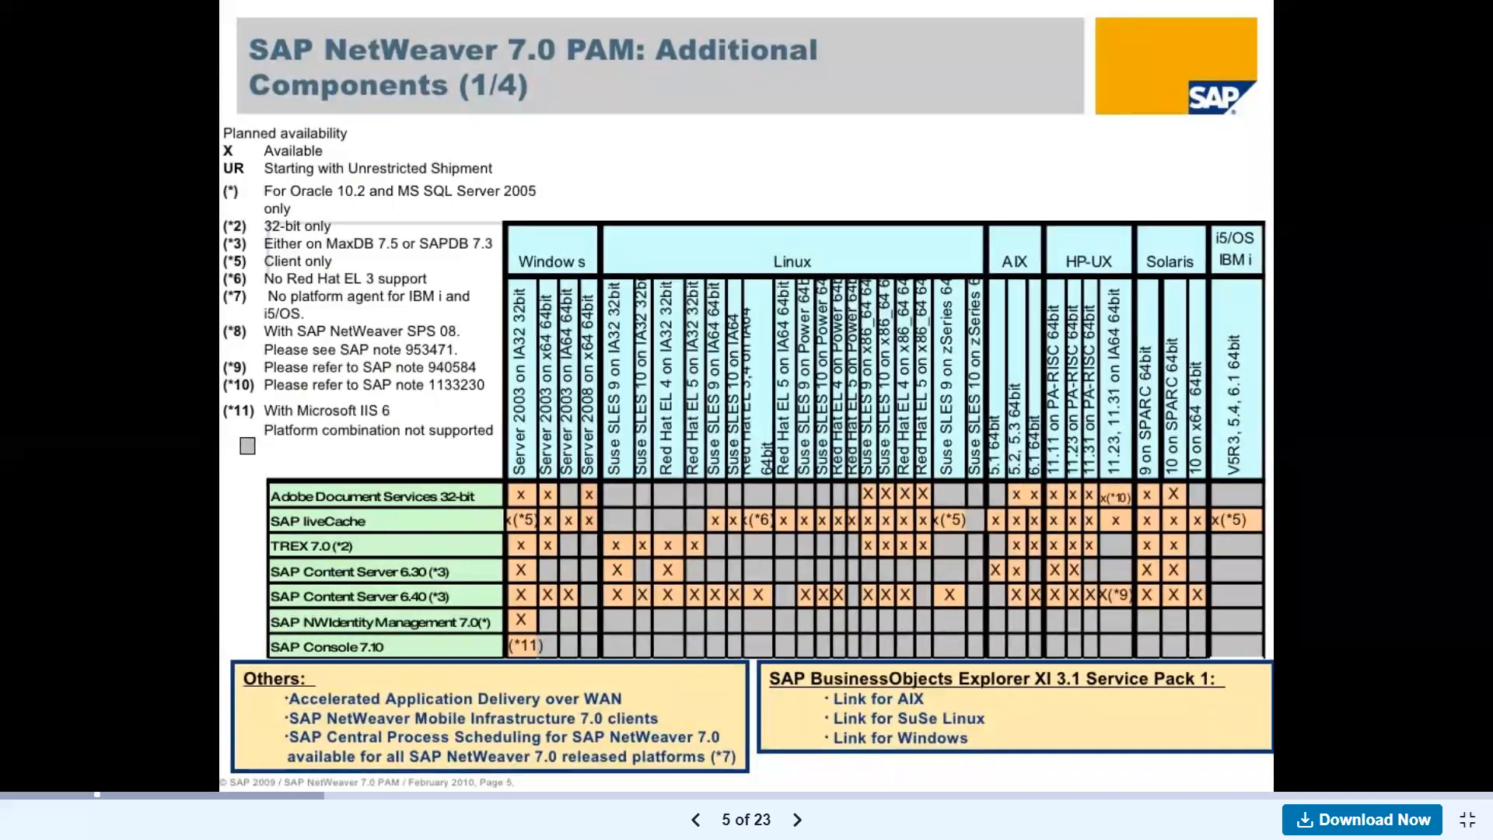
left_click(797, 819)
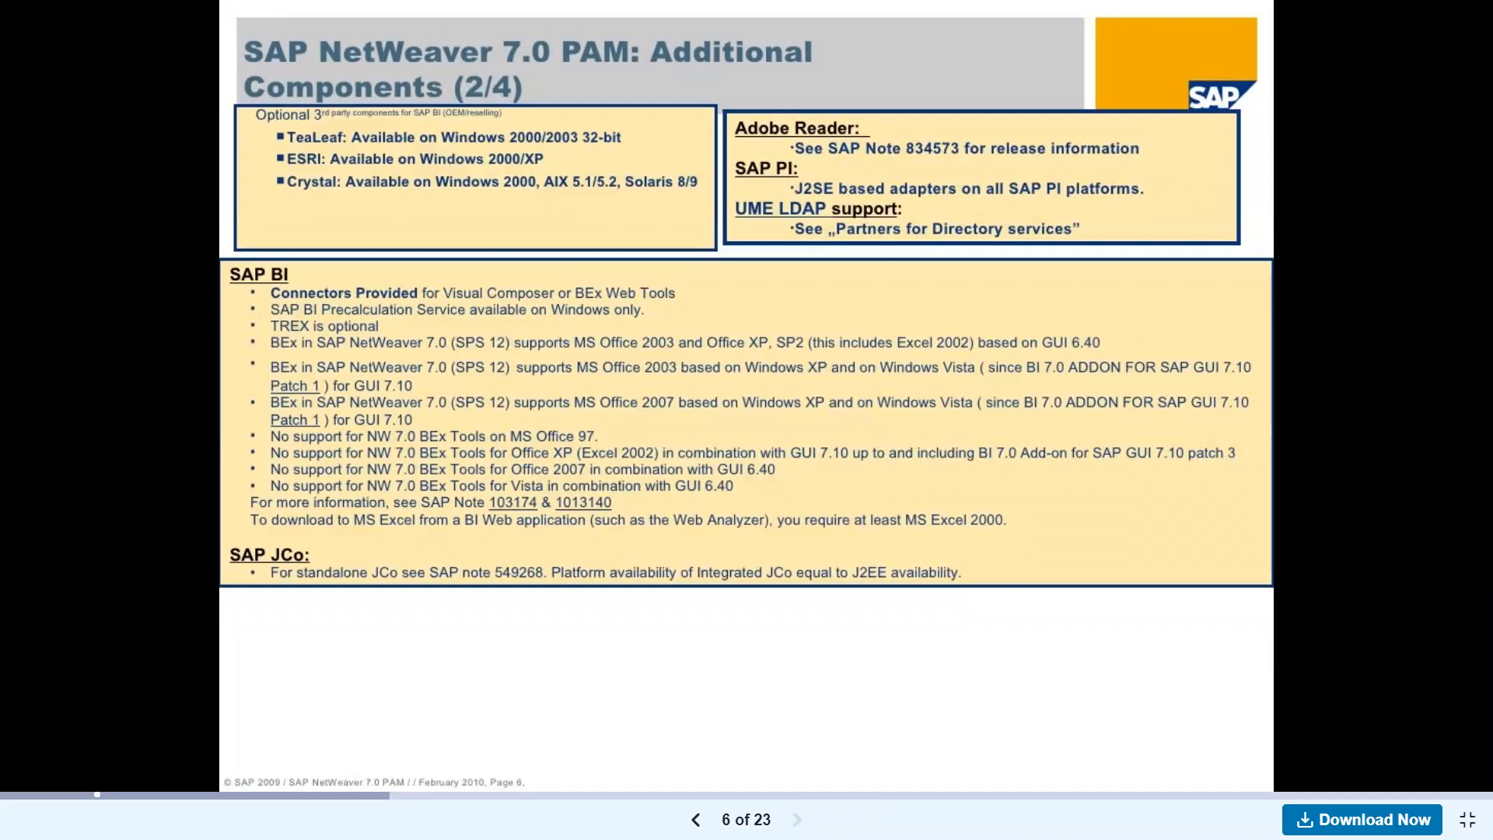
key("Right")
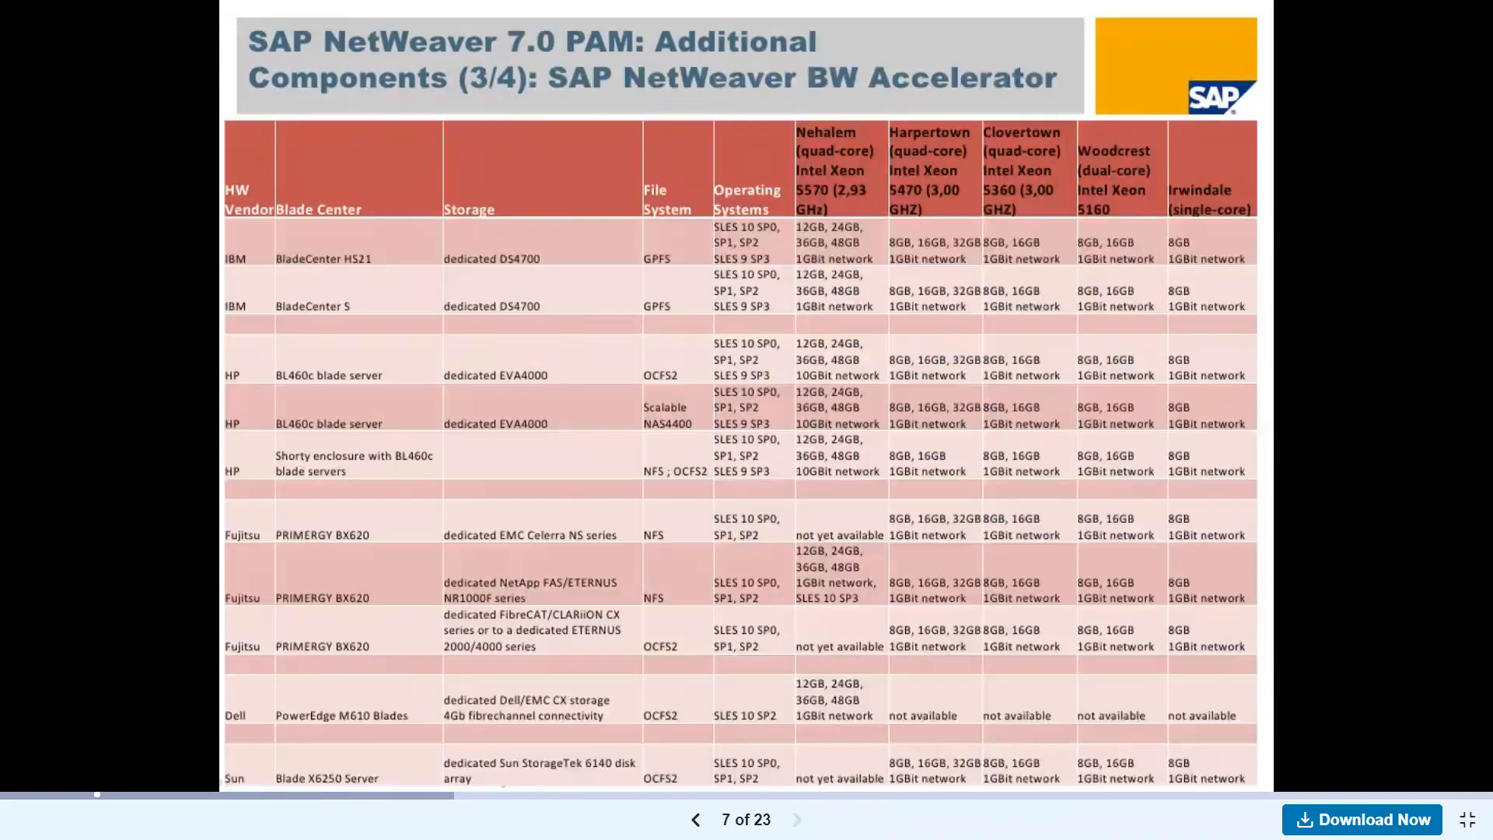
key("Right")
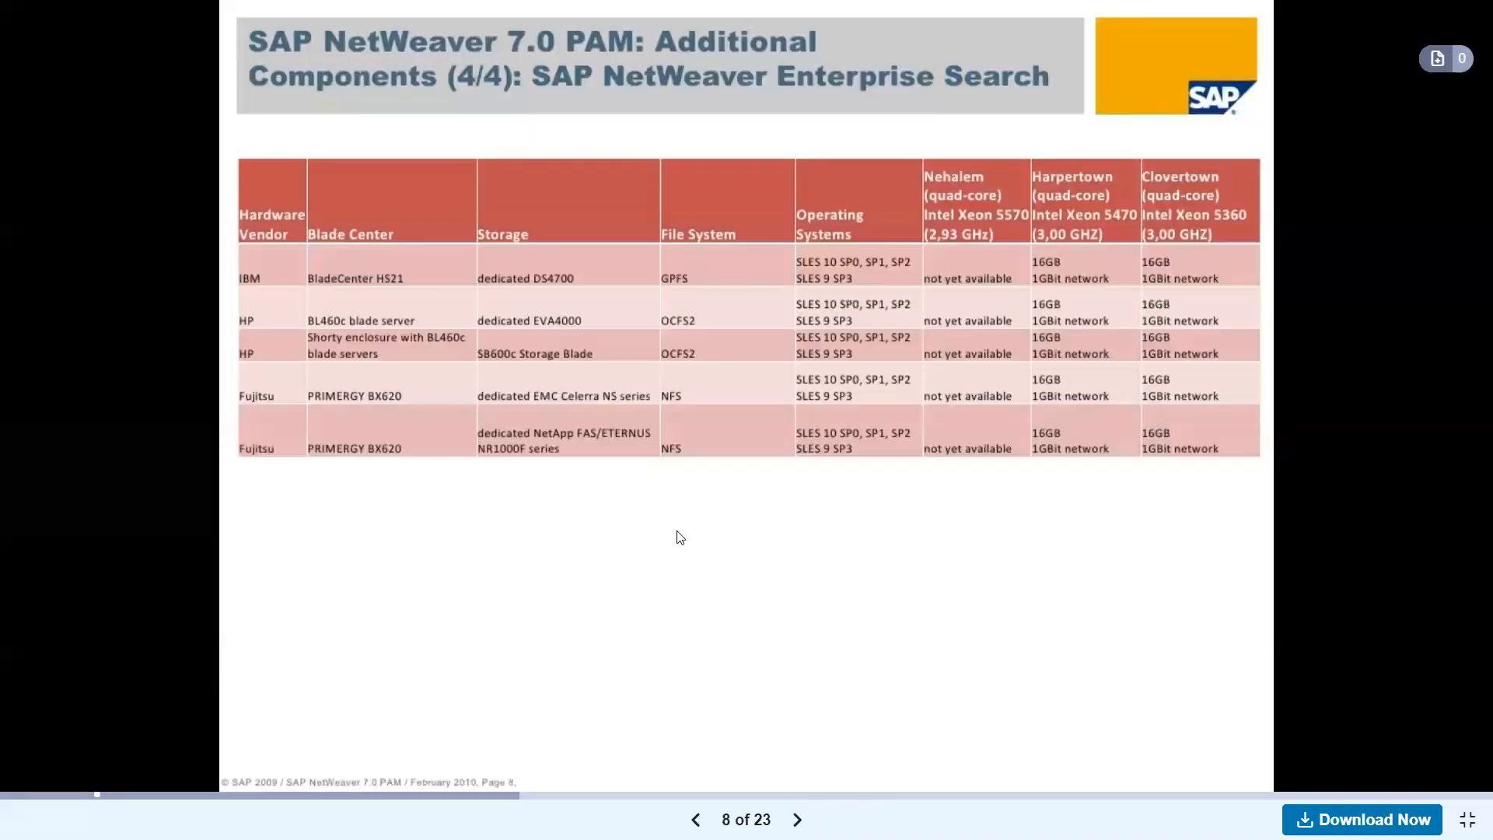
key("Escape")
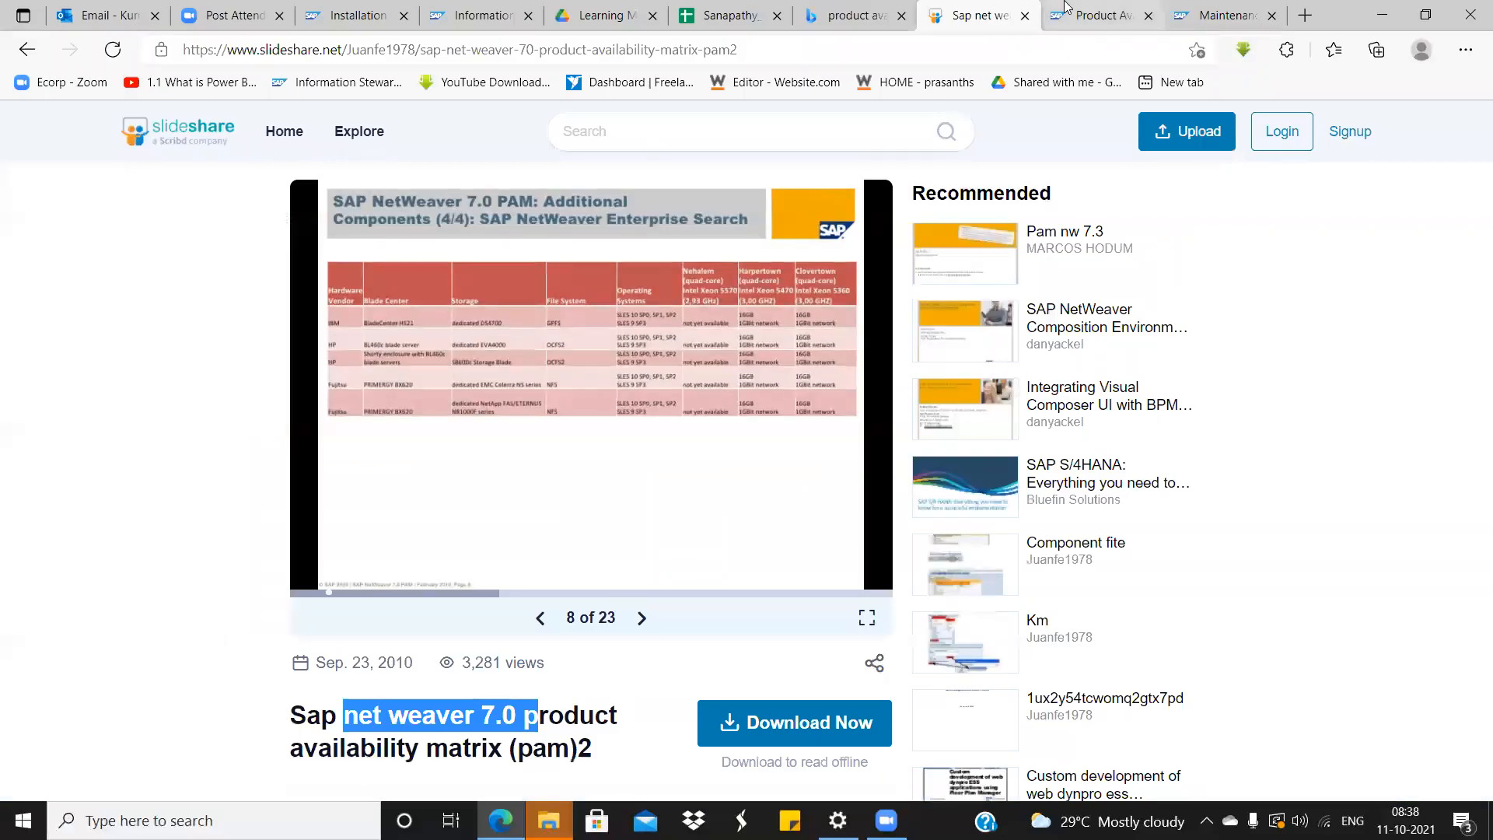
Open the support.sap.com/sltoolset link from the SAP Help Portal page in a new tab and agree to its legal disclaimer.
left_click(1051, 17)
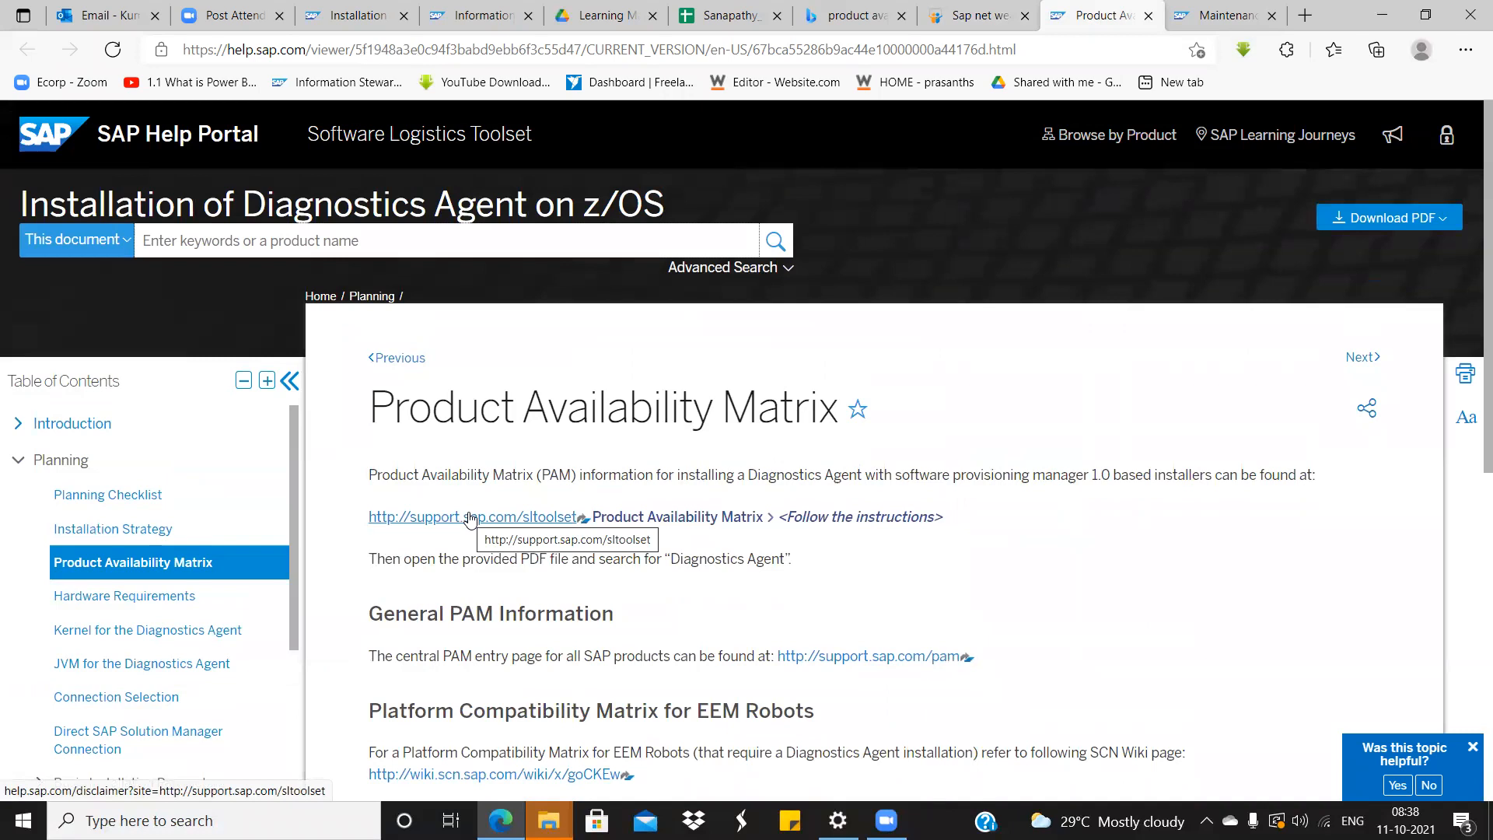
right_click(470, 520)
left_click(598, 164)
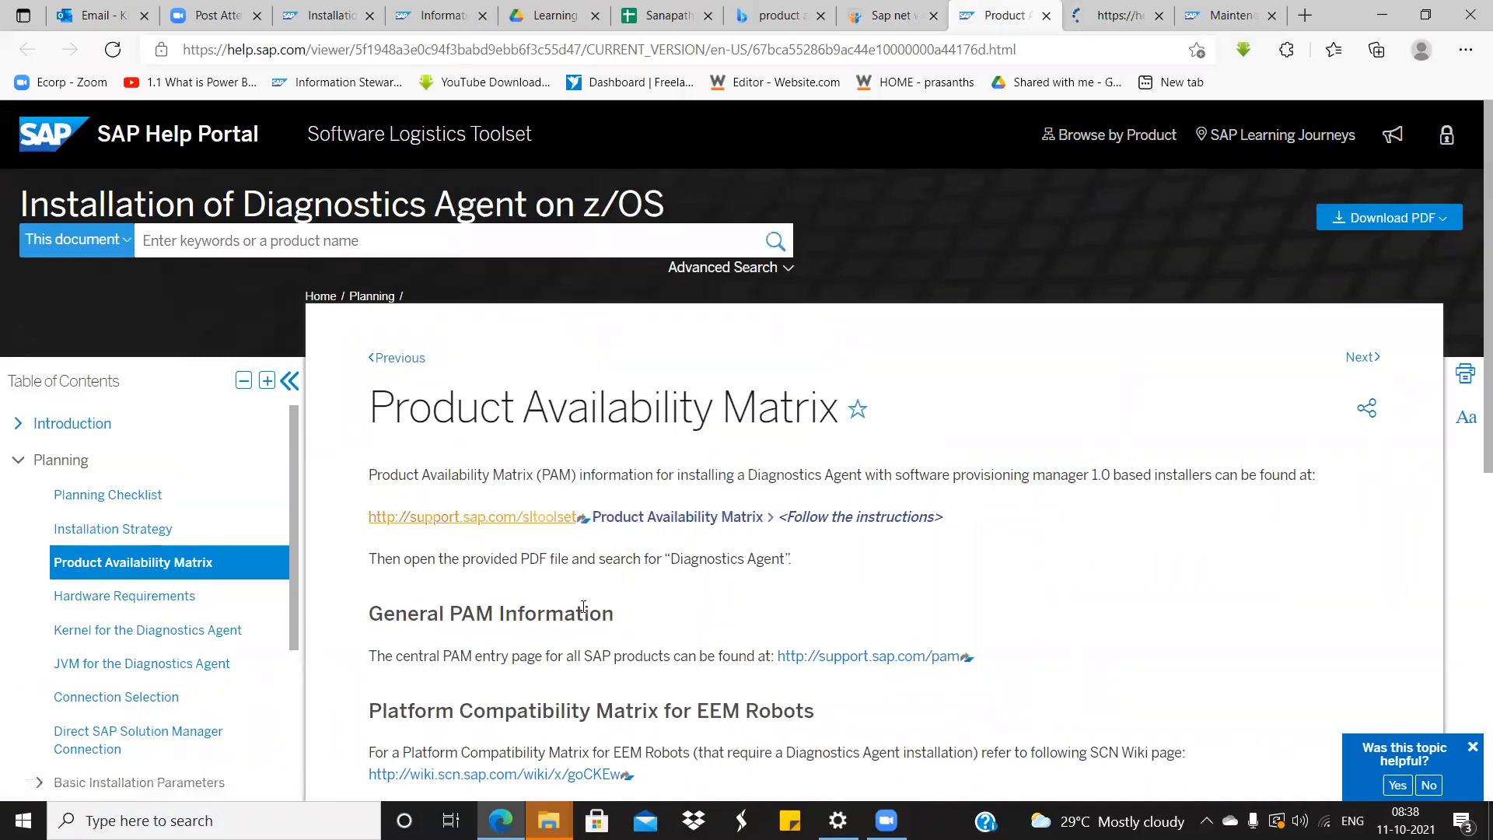
scroll(287, 424, "down", 5)
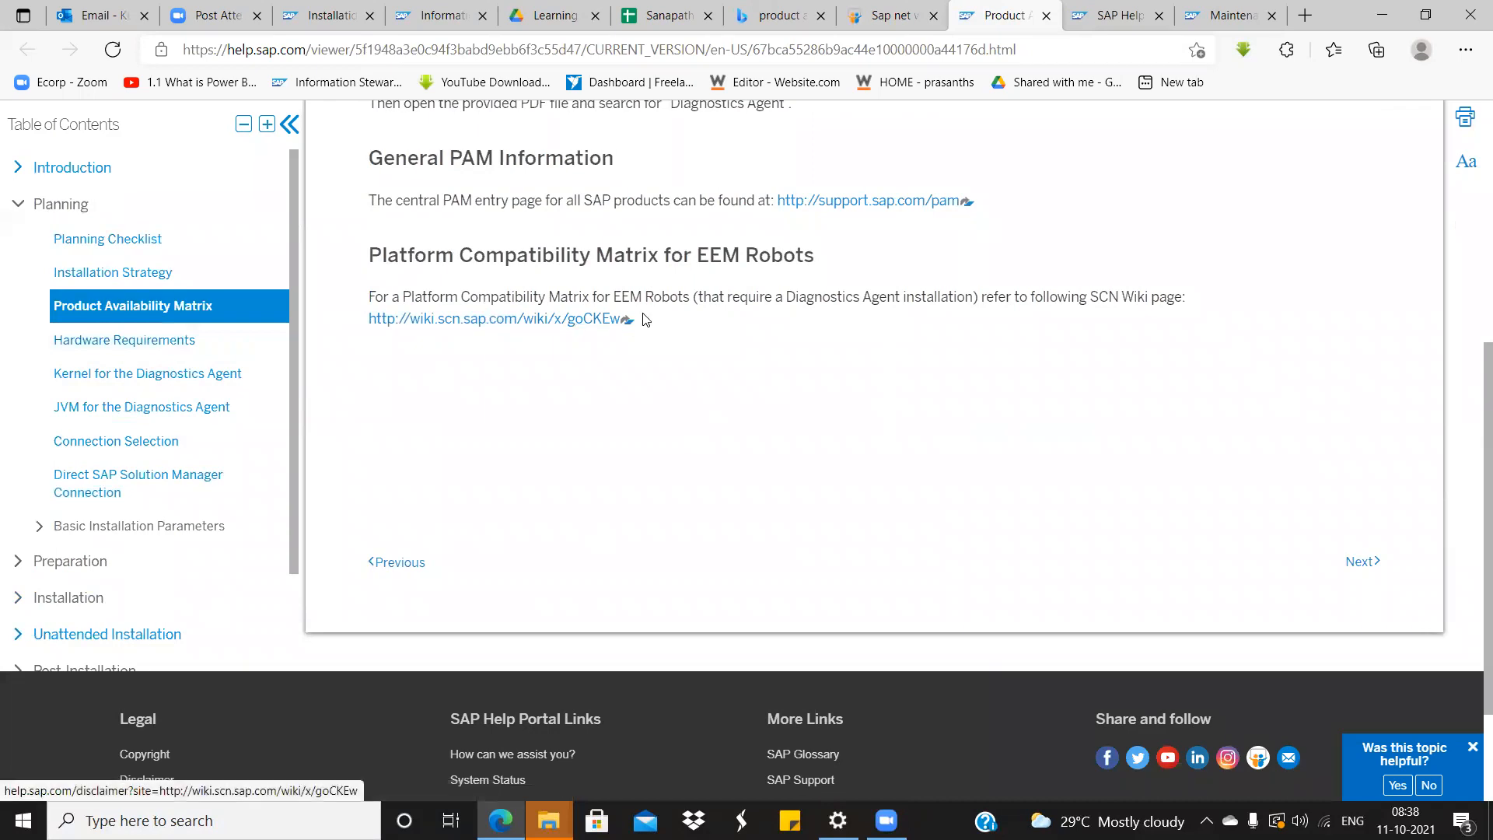
left_click(1122, 14)
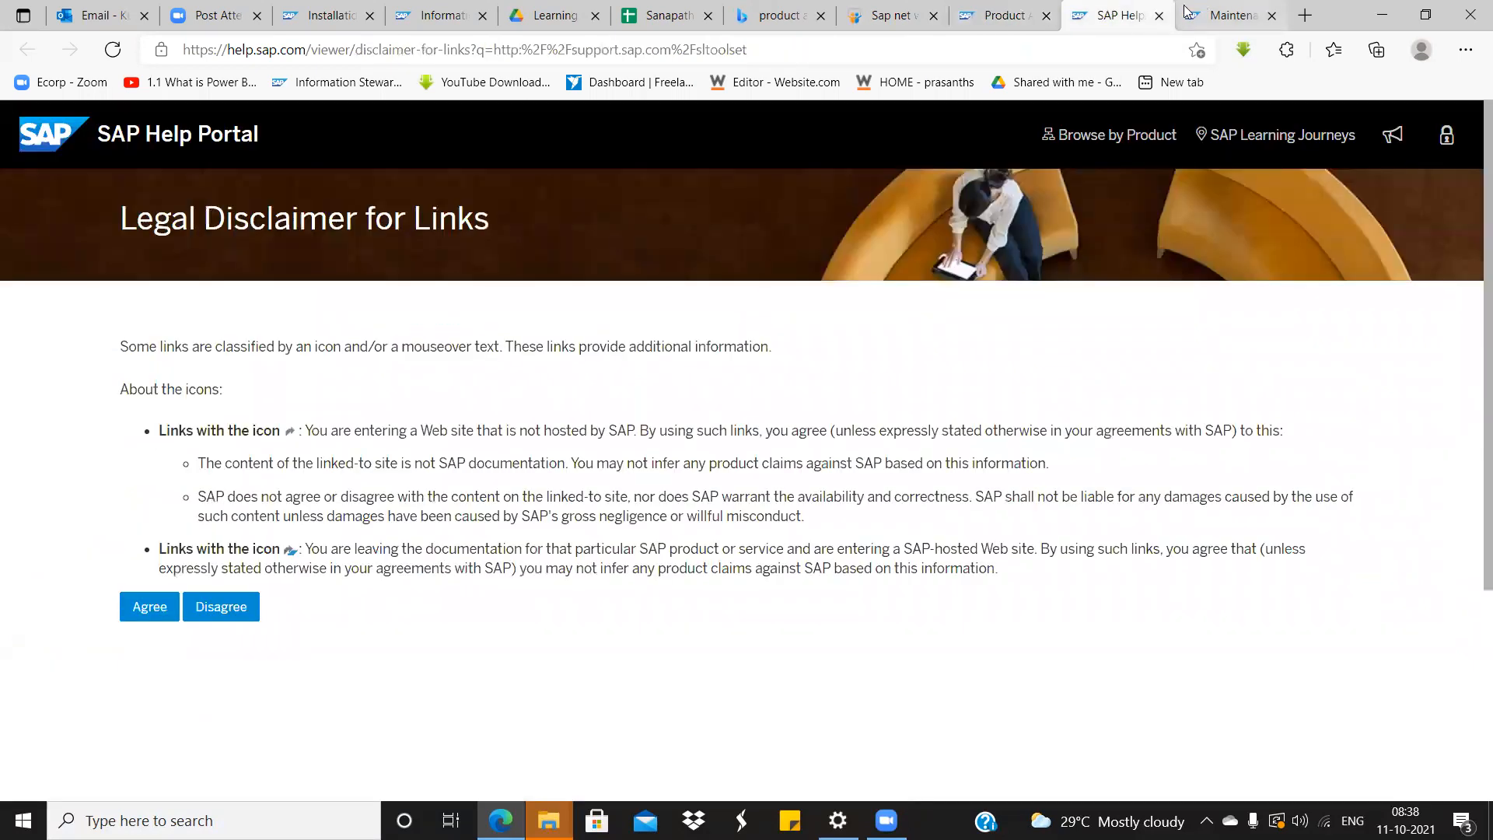
left_click(148, 607)
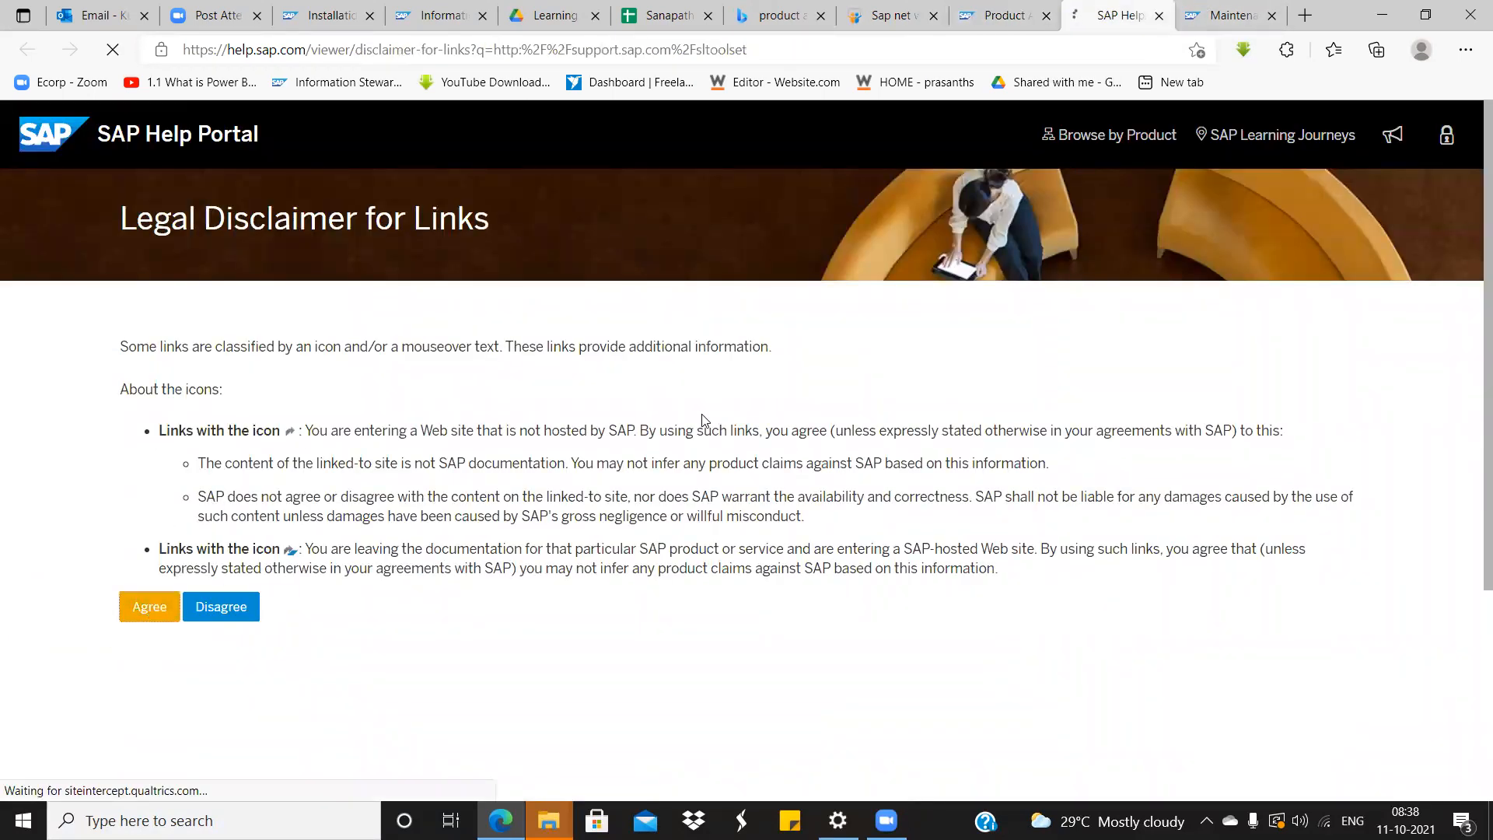
left_click(1238, 8)
left_click(1120, 12)
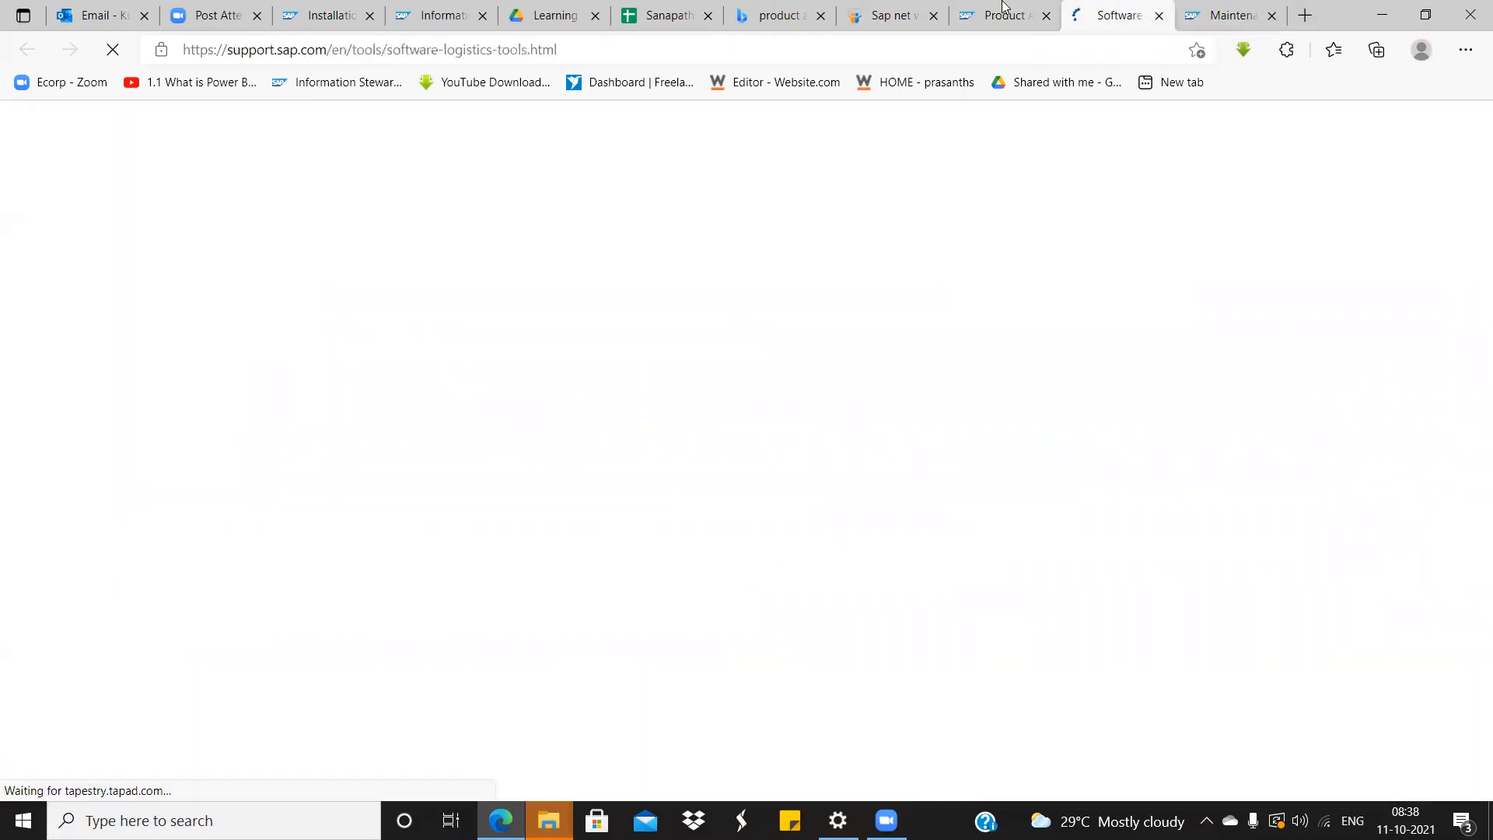
Open the EEM Robots wiki link and the support.sap.com/pam link from the Product Availability Matrix help page in new tabs.
left_click(1007, 11)
right_click(487, 320)
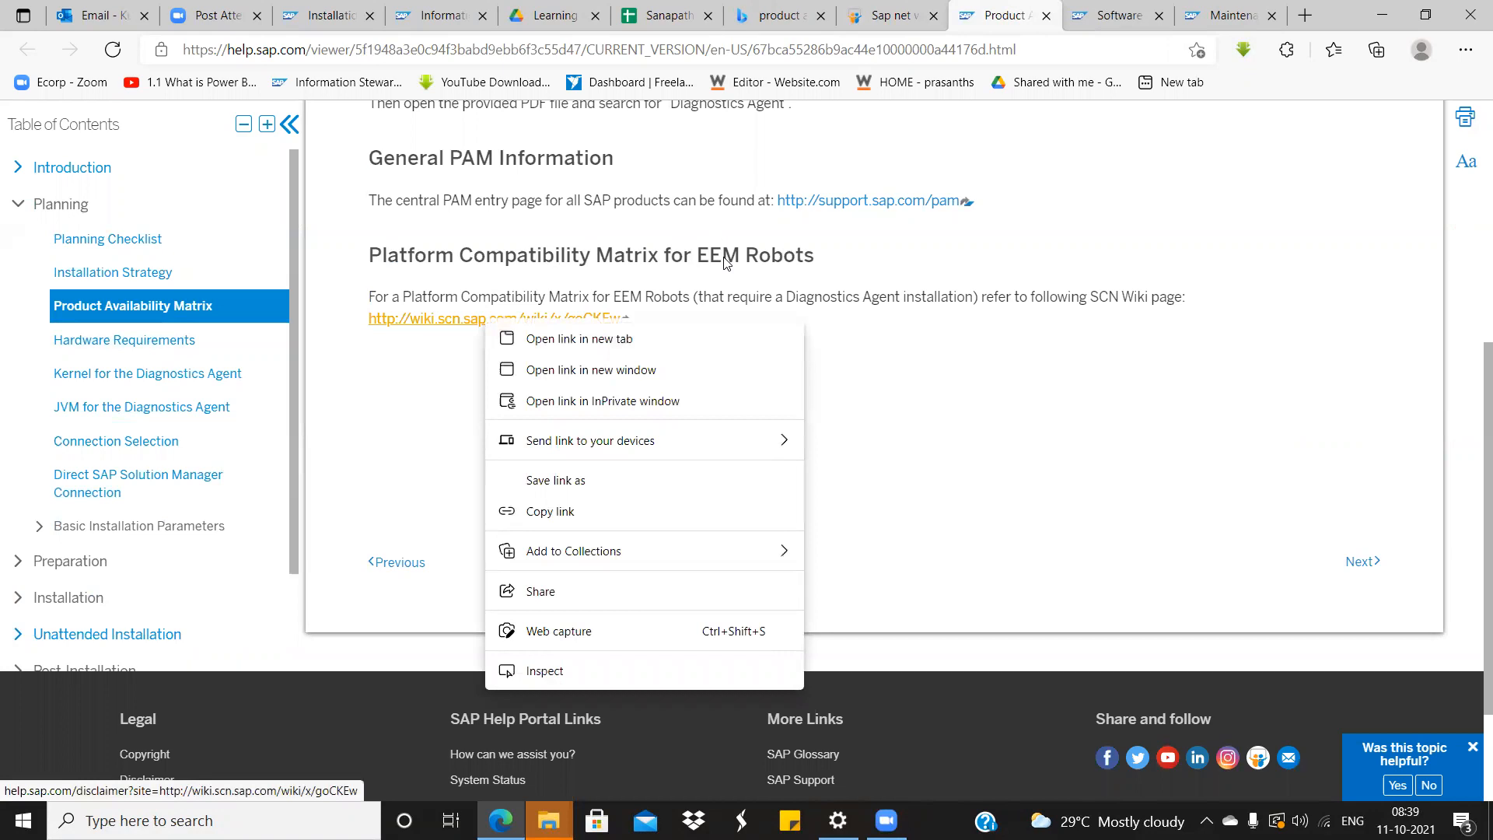
left_click(601, 338)
scroll(735, 544, "up", 6)
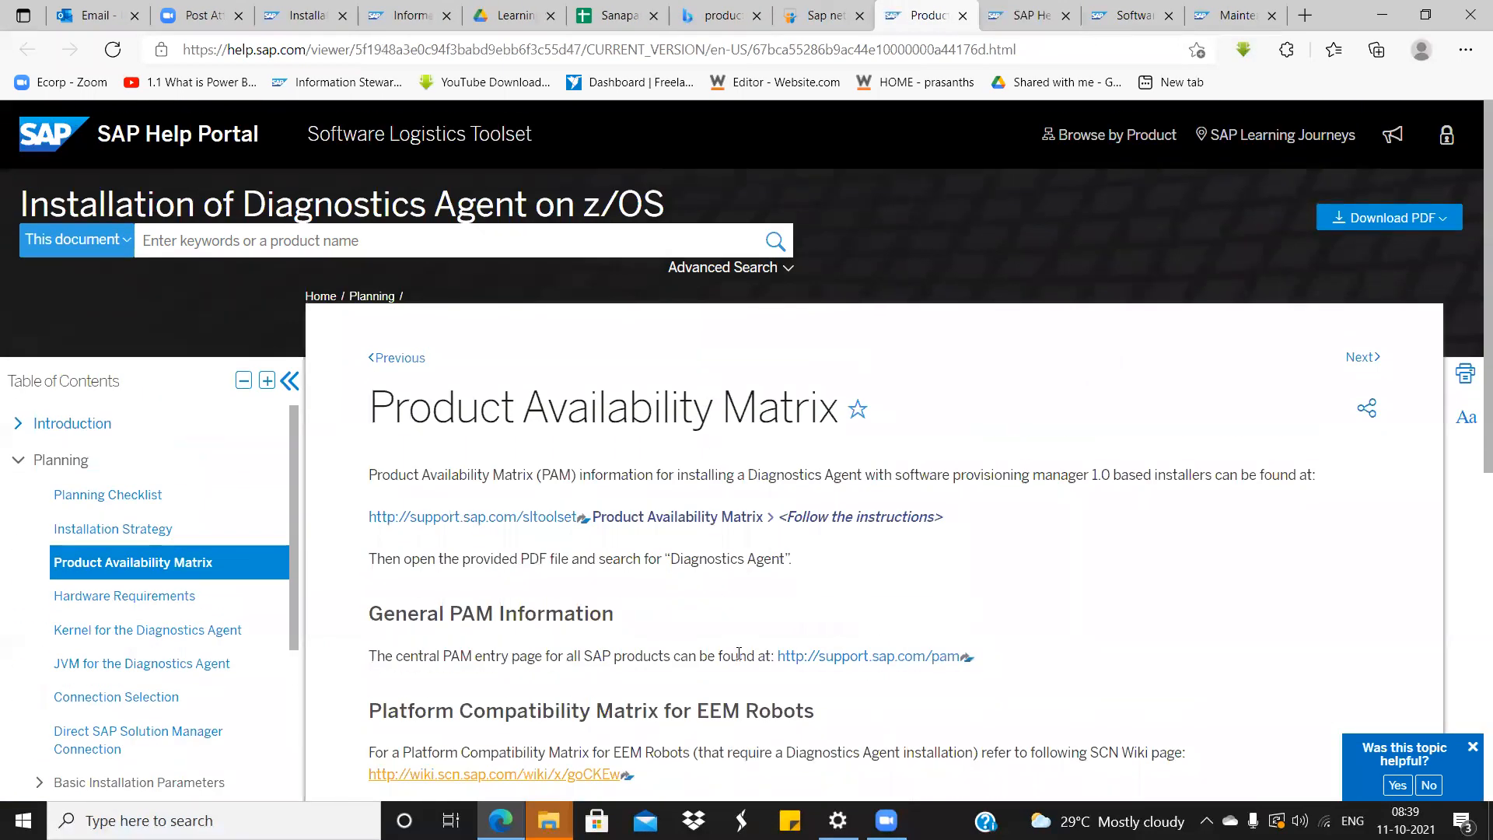
right_click(892, 656)
left_click(923, 301)
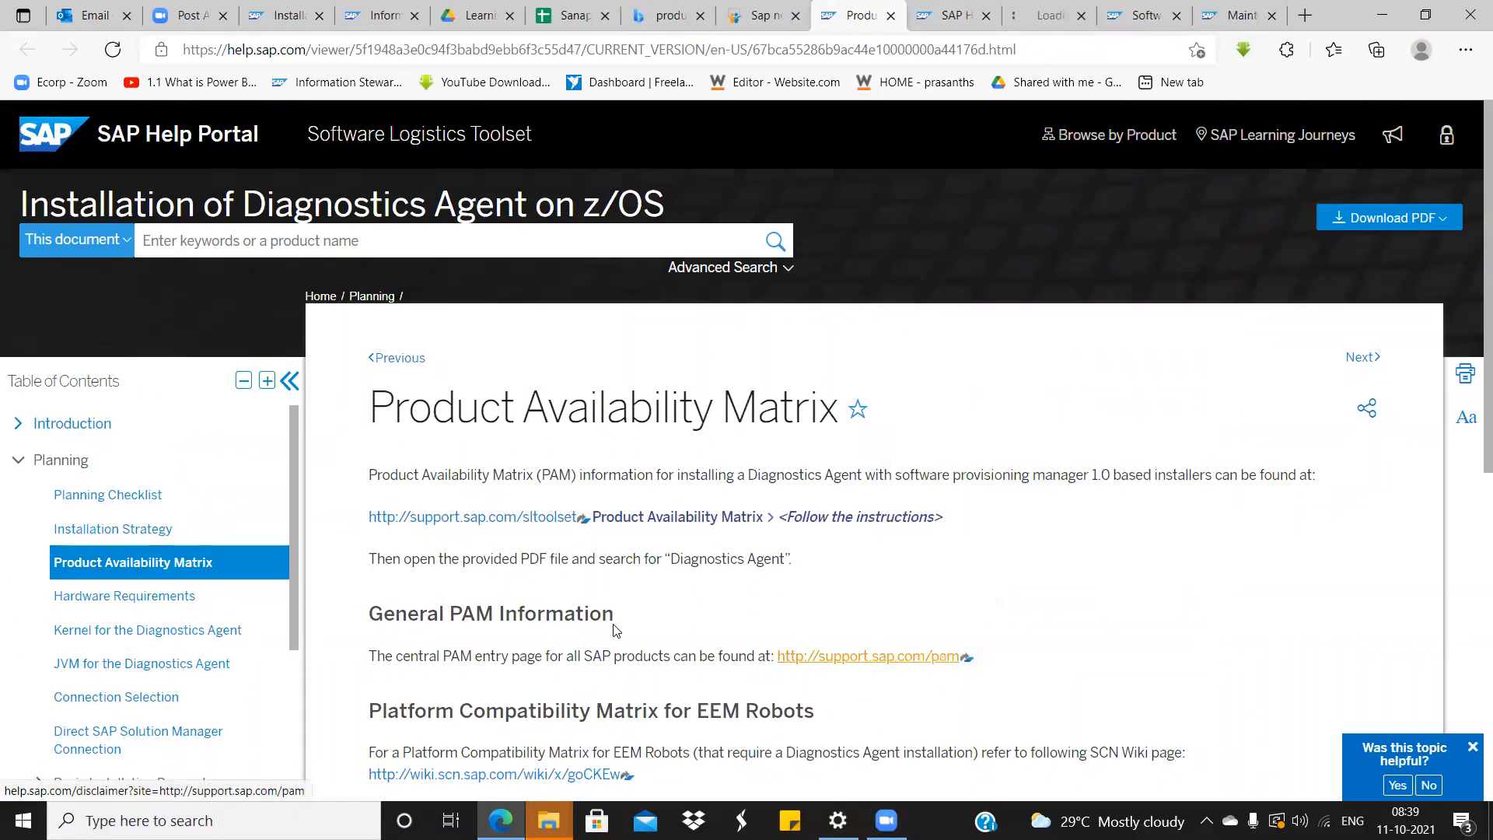
Agree to the legal disclaimers for the support.sap.com/pam link and the EEM Robots wiki link.
left_click(914, 10)
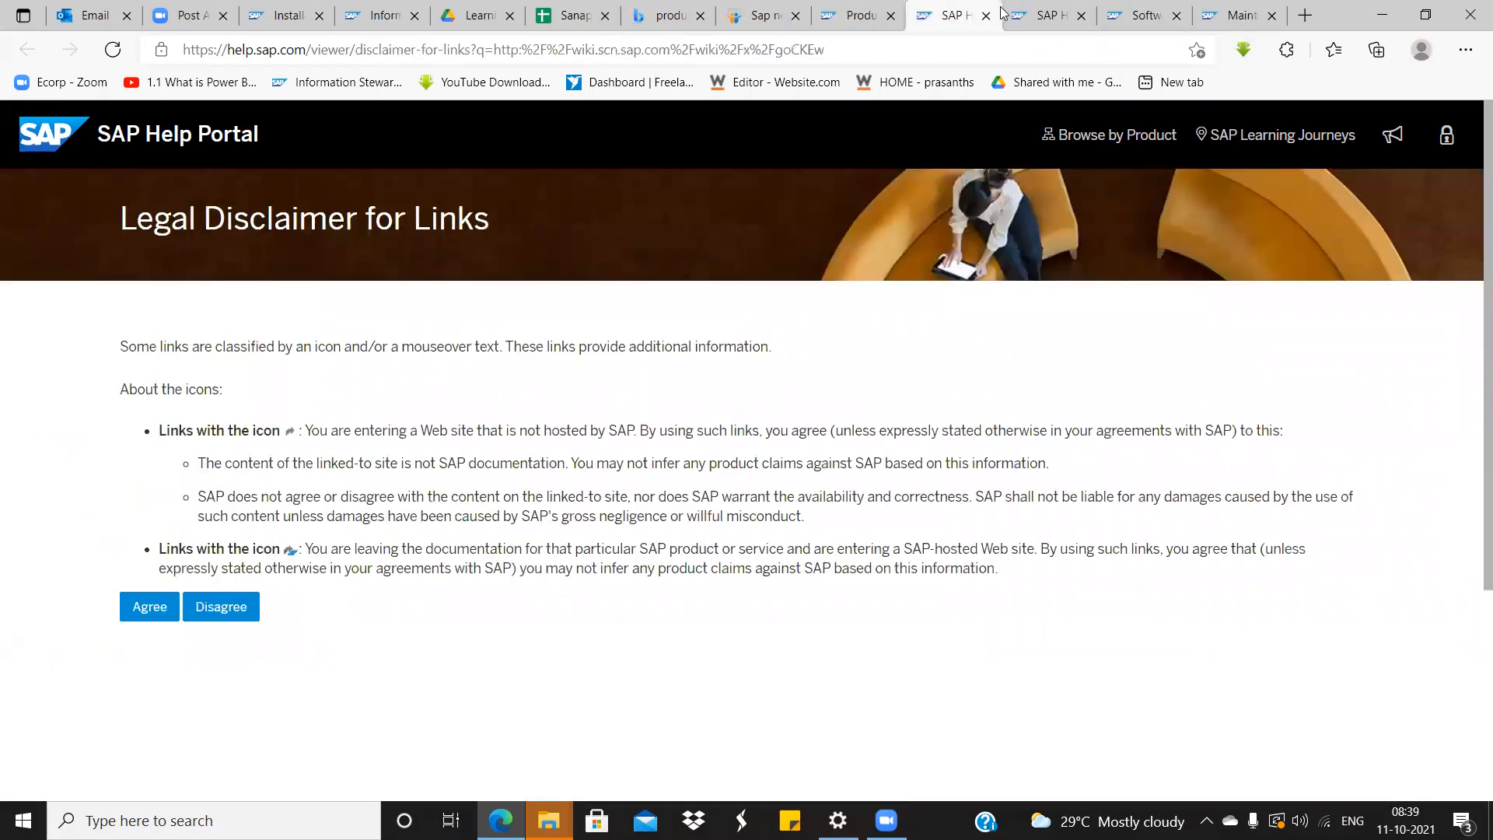
left_click(1046, 25)
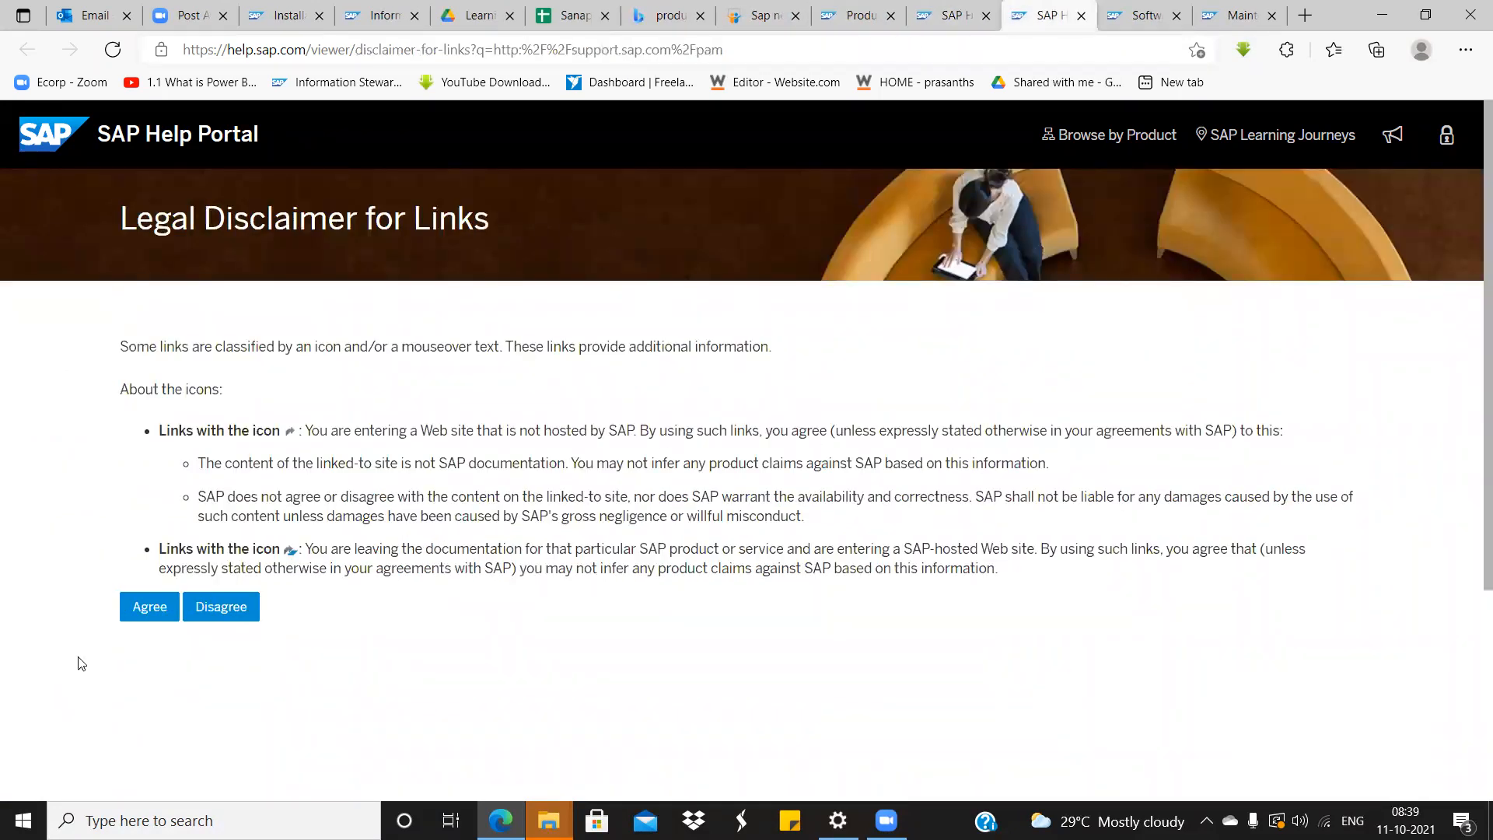
left_click(158, 618)
left_click(933, 7)
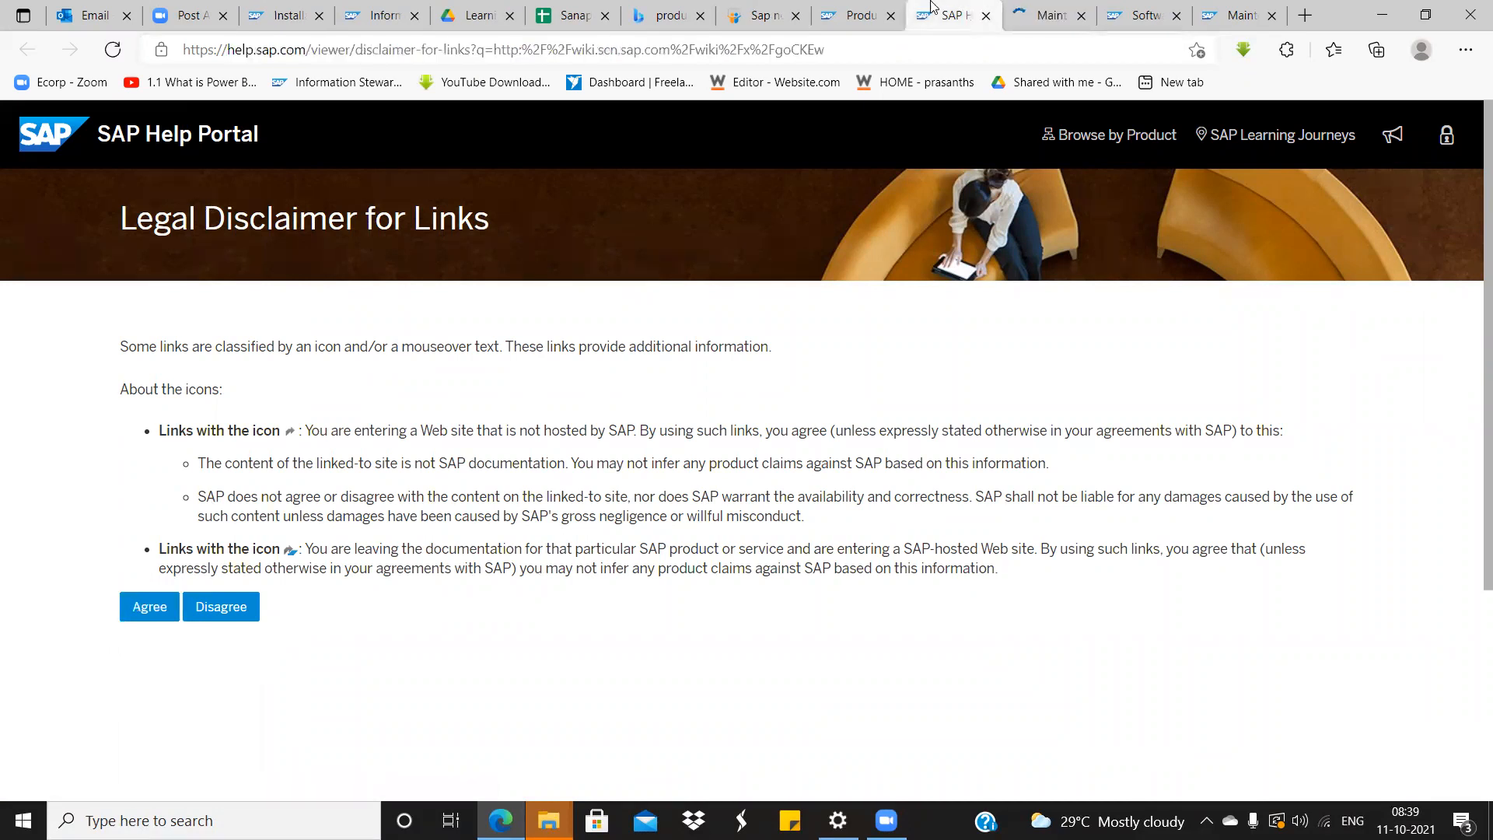
left_click(149, 610)
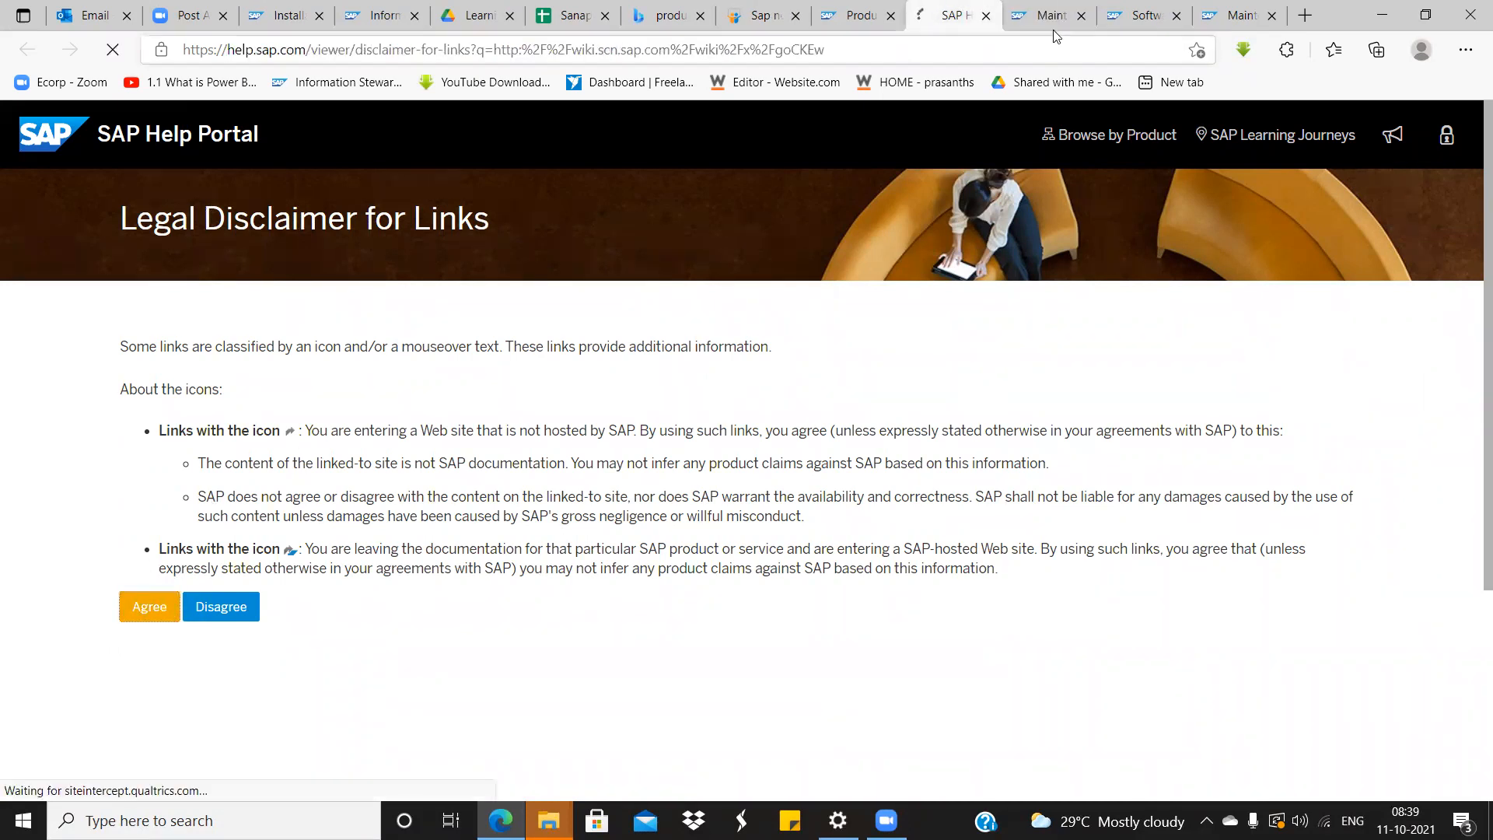
Review the Software Logistics Tools page and view the Product Availability Matrix section of the SAP Support Portal's Maintenance page.
left_click(1123, 9)
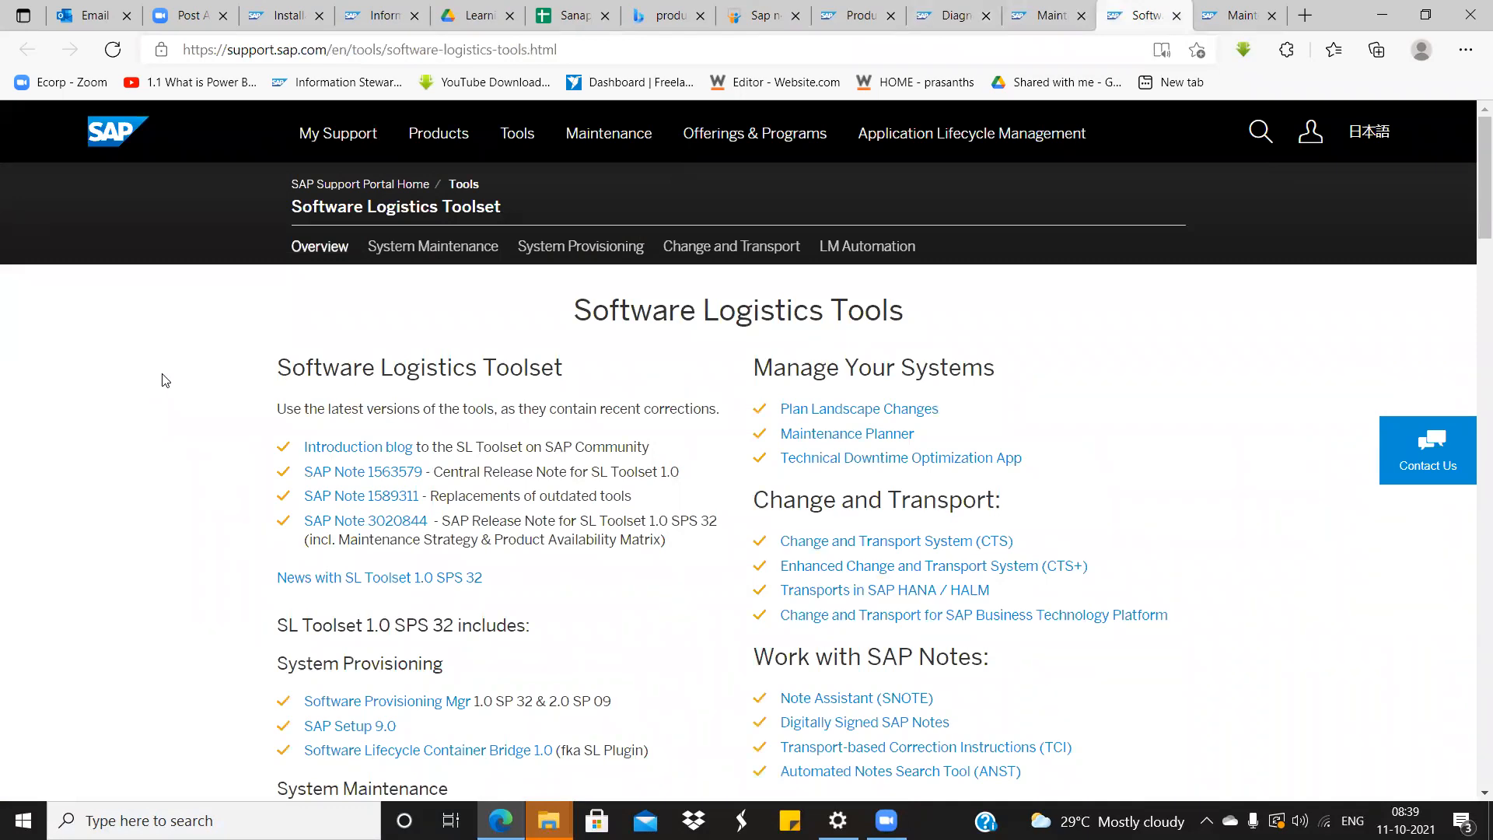
scroll(163, 379, "down", 5)
scroll(165, 380, "up", 5)
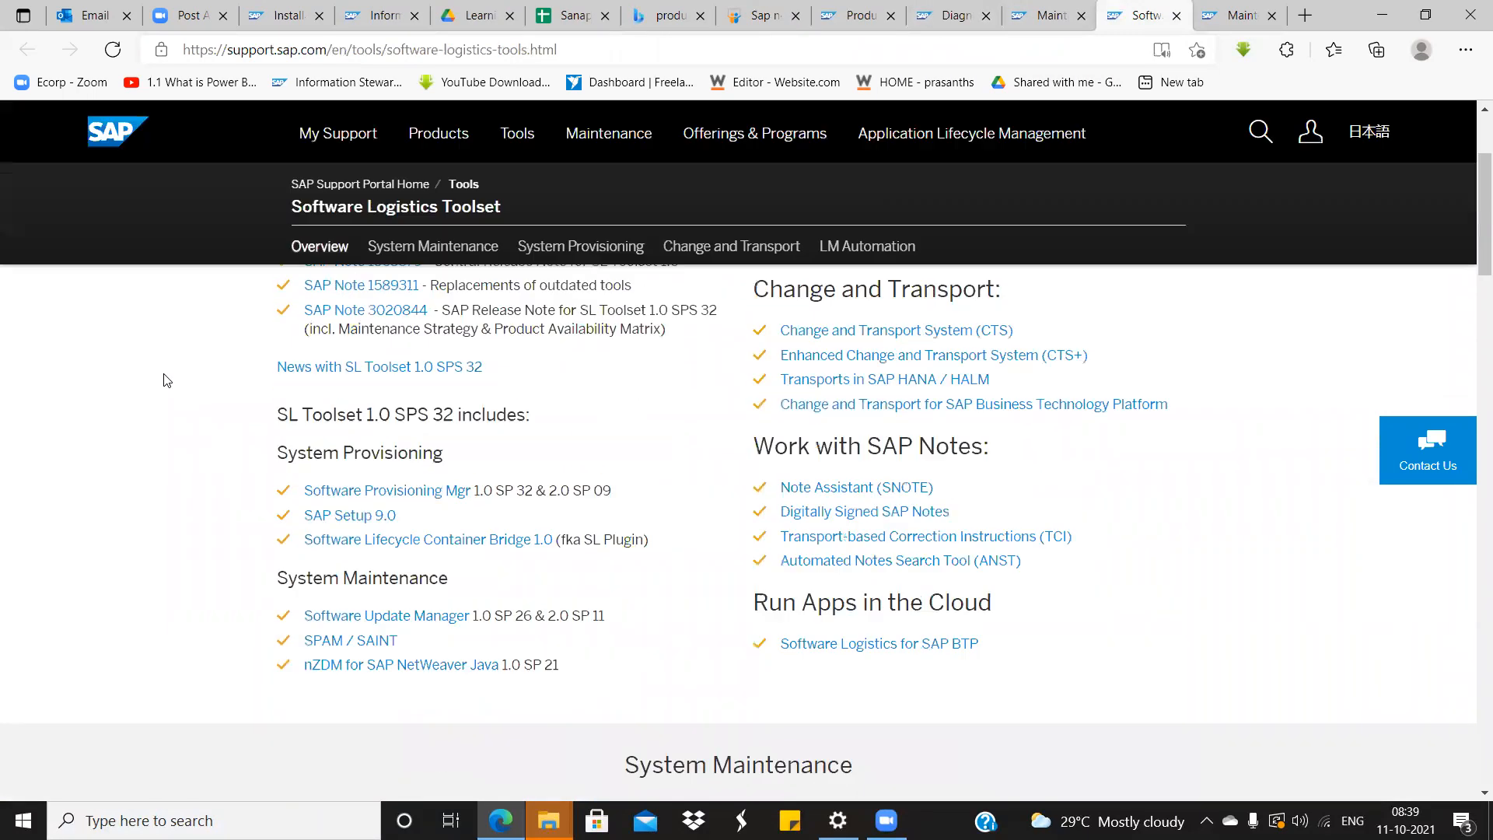
scroll(163, 380, "down", 5)
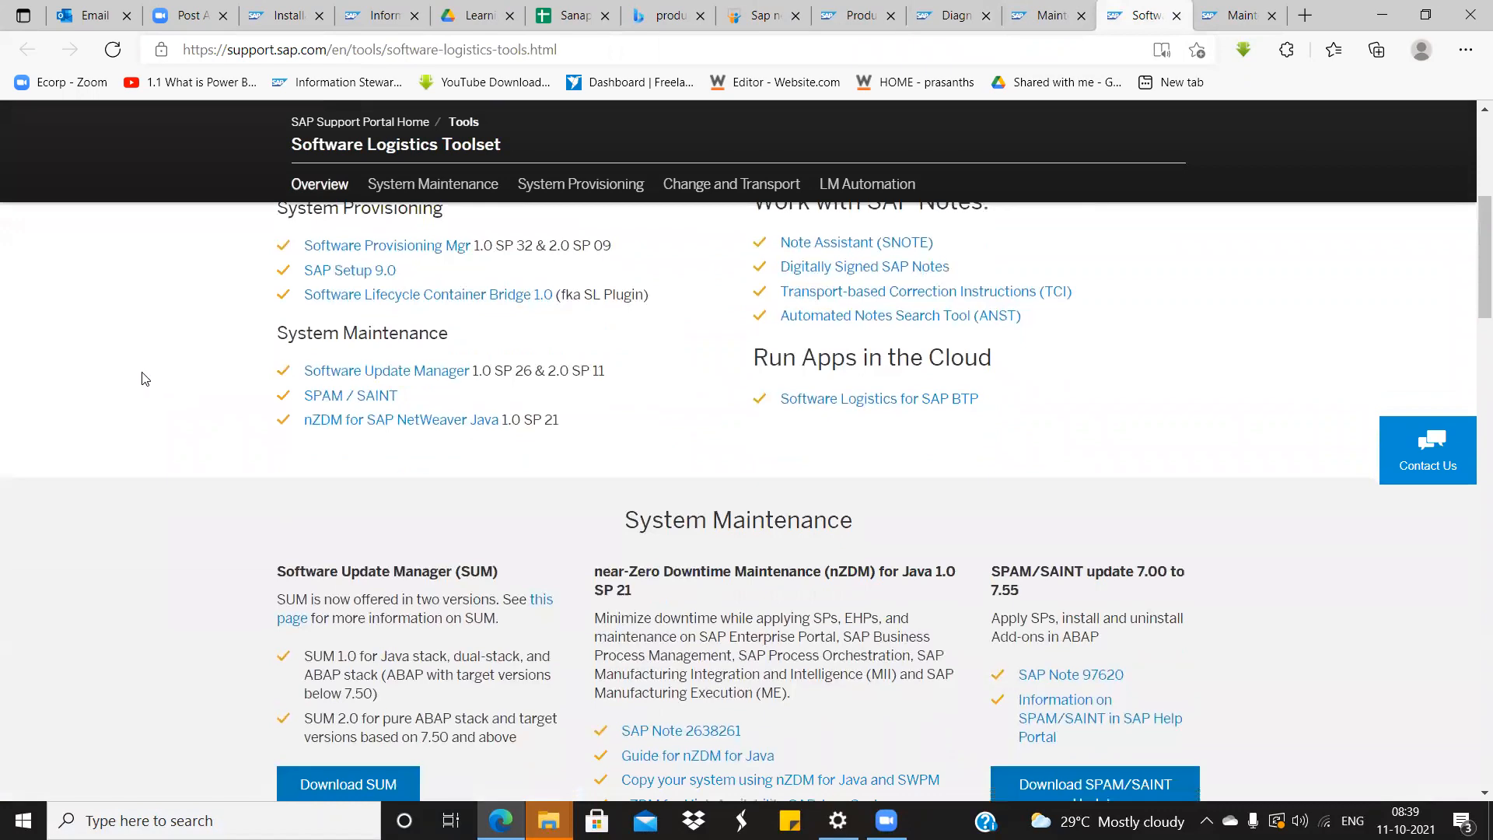
scroll(142, 381, "up", 5)
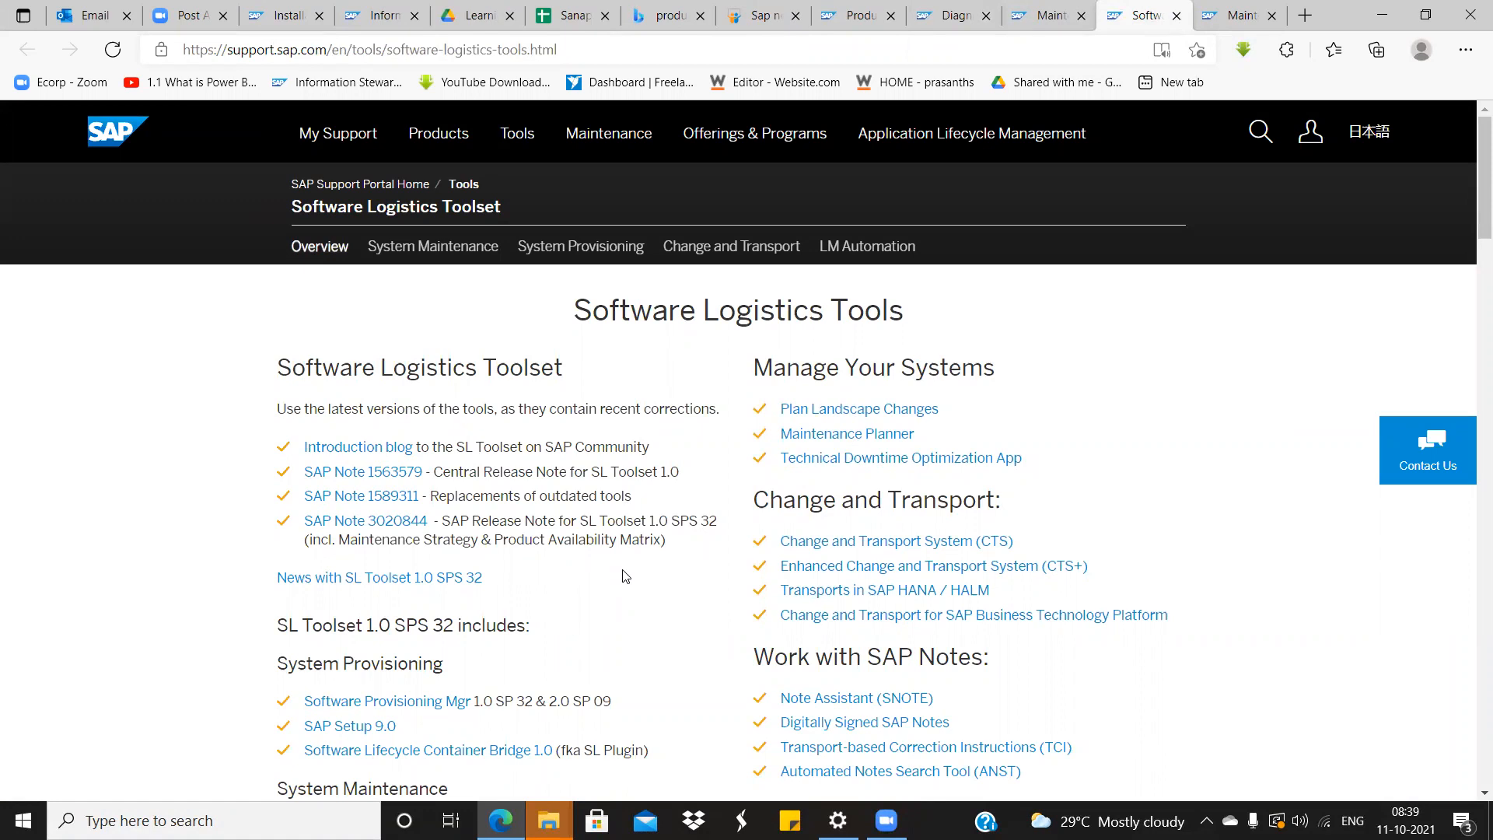
left_click(1043, 7)
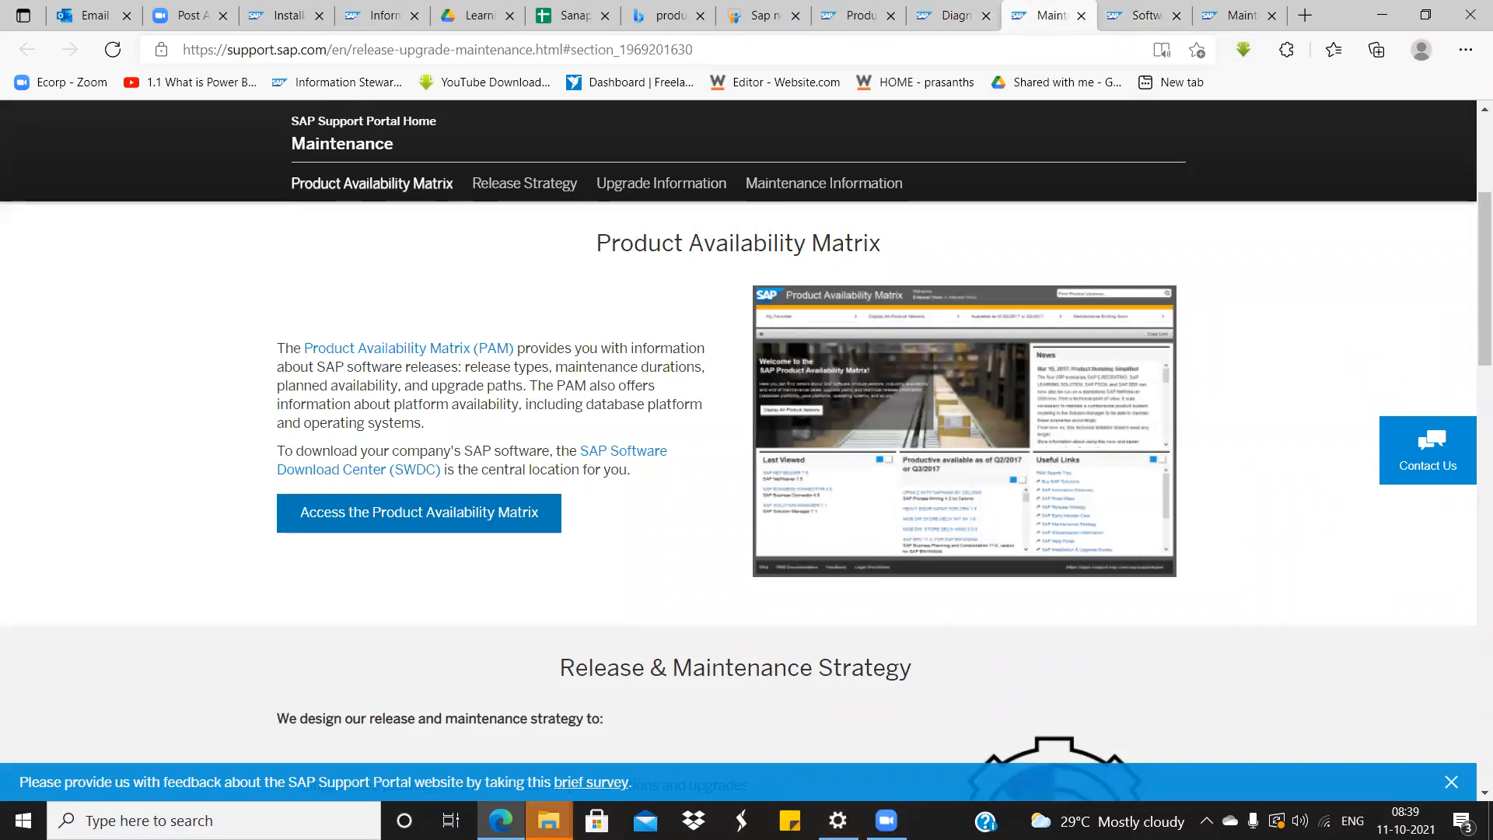
Show the Installation Planning video in full screen and rewind it to the Best Practice slide at about 03:25.
left_click(298, 8)
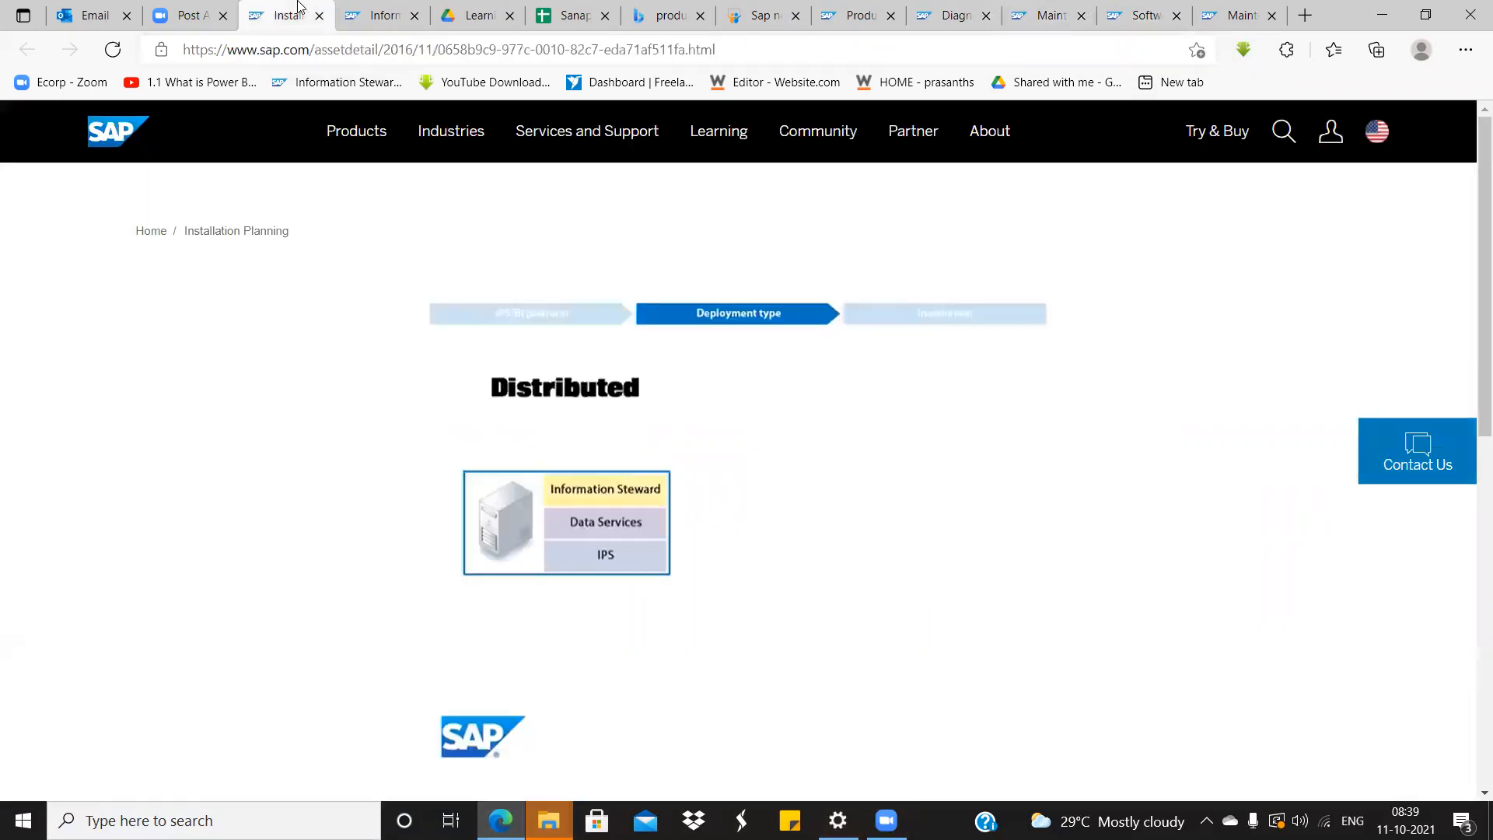
mouse_move(610, 590)
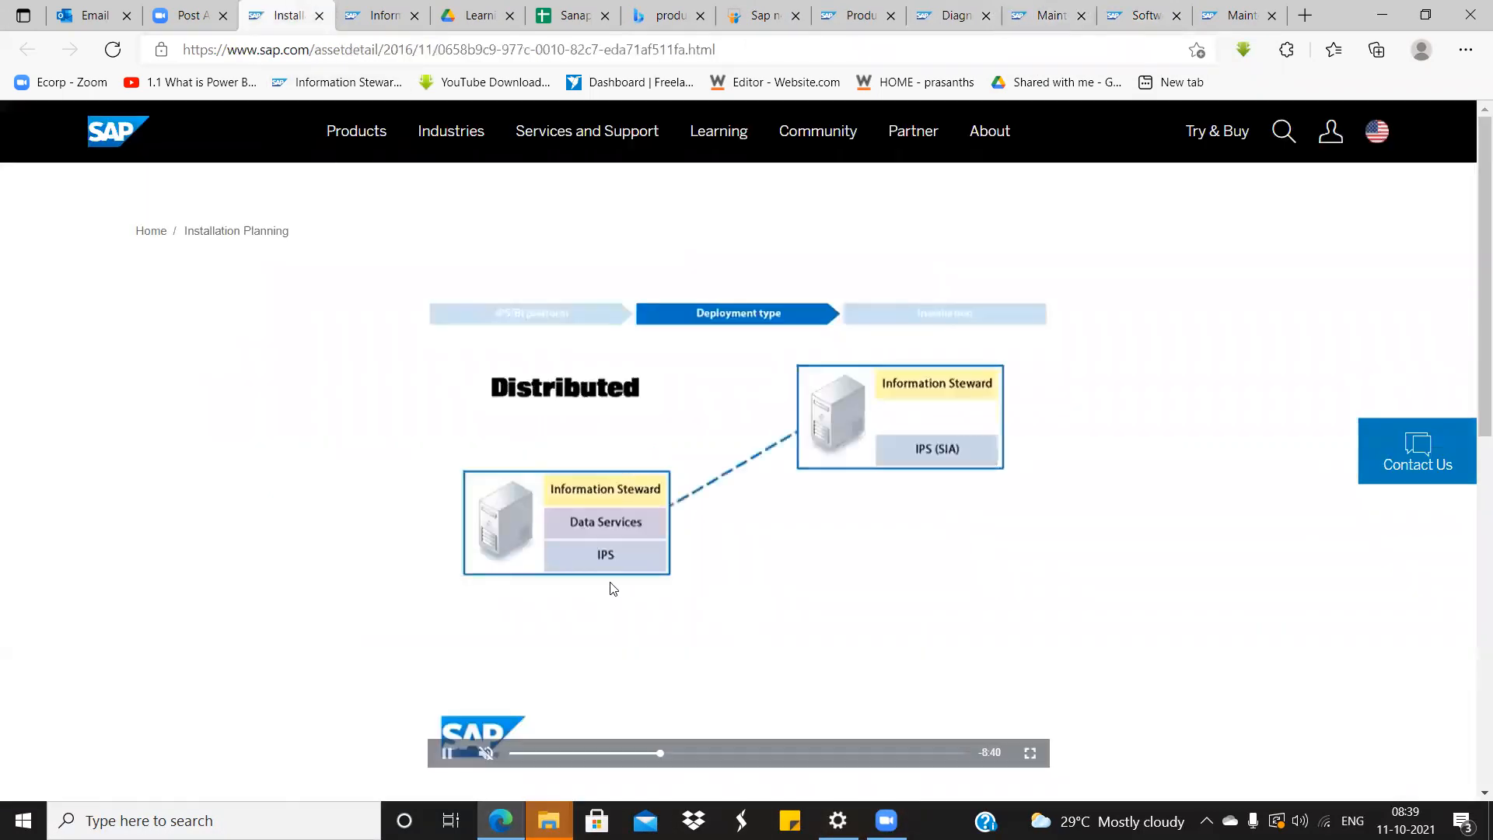
left_click(1031, 755)
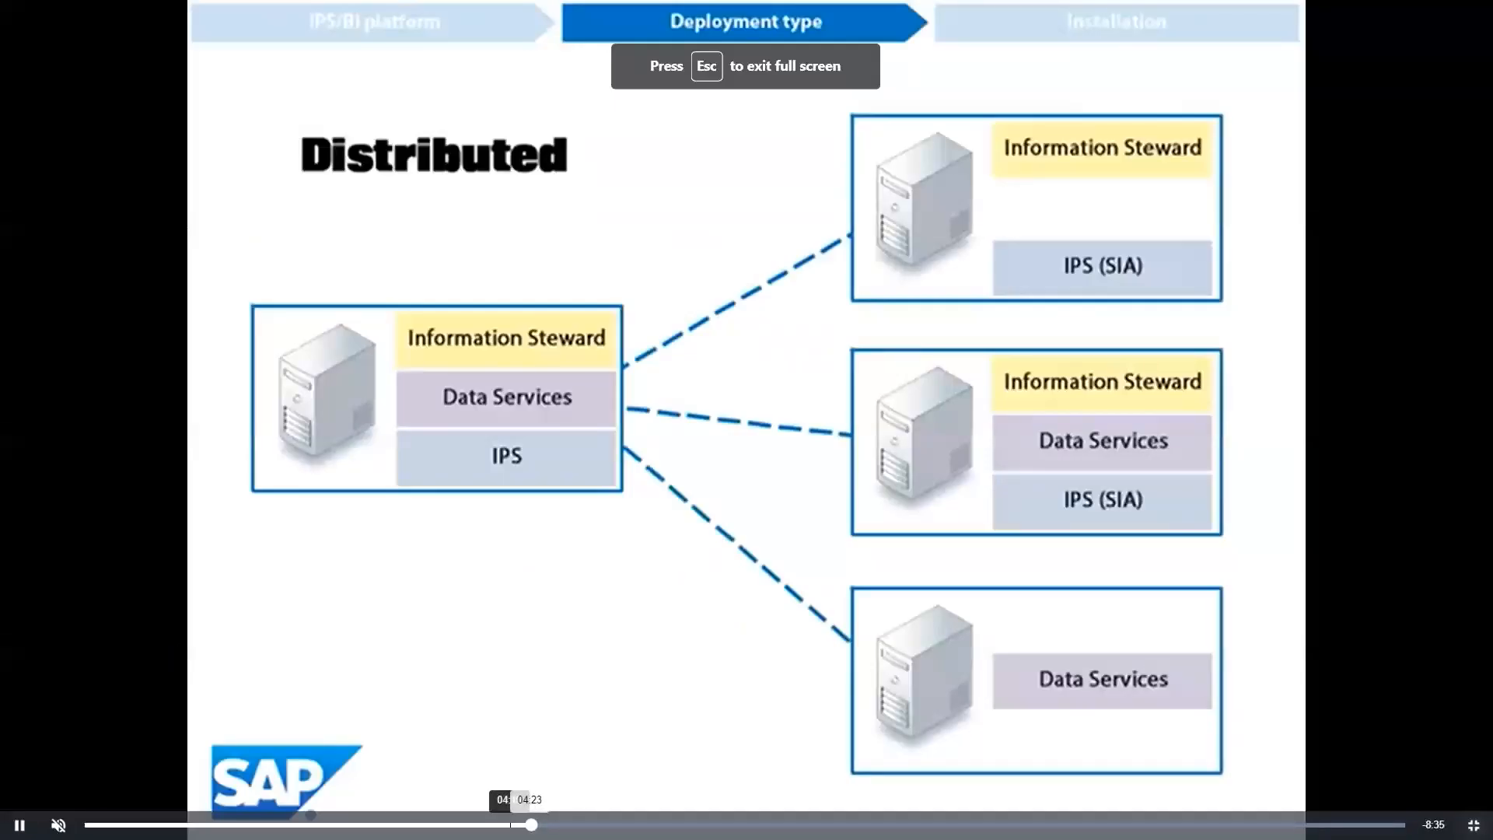
left_click(490, 825)
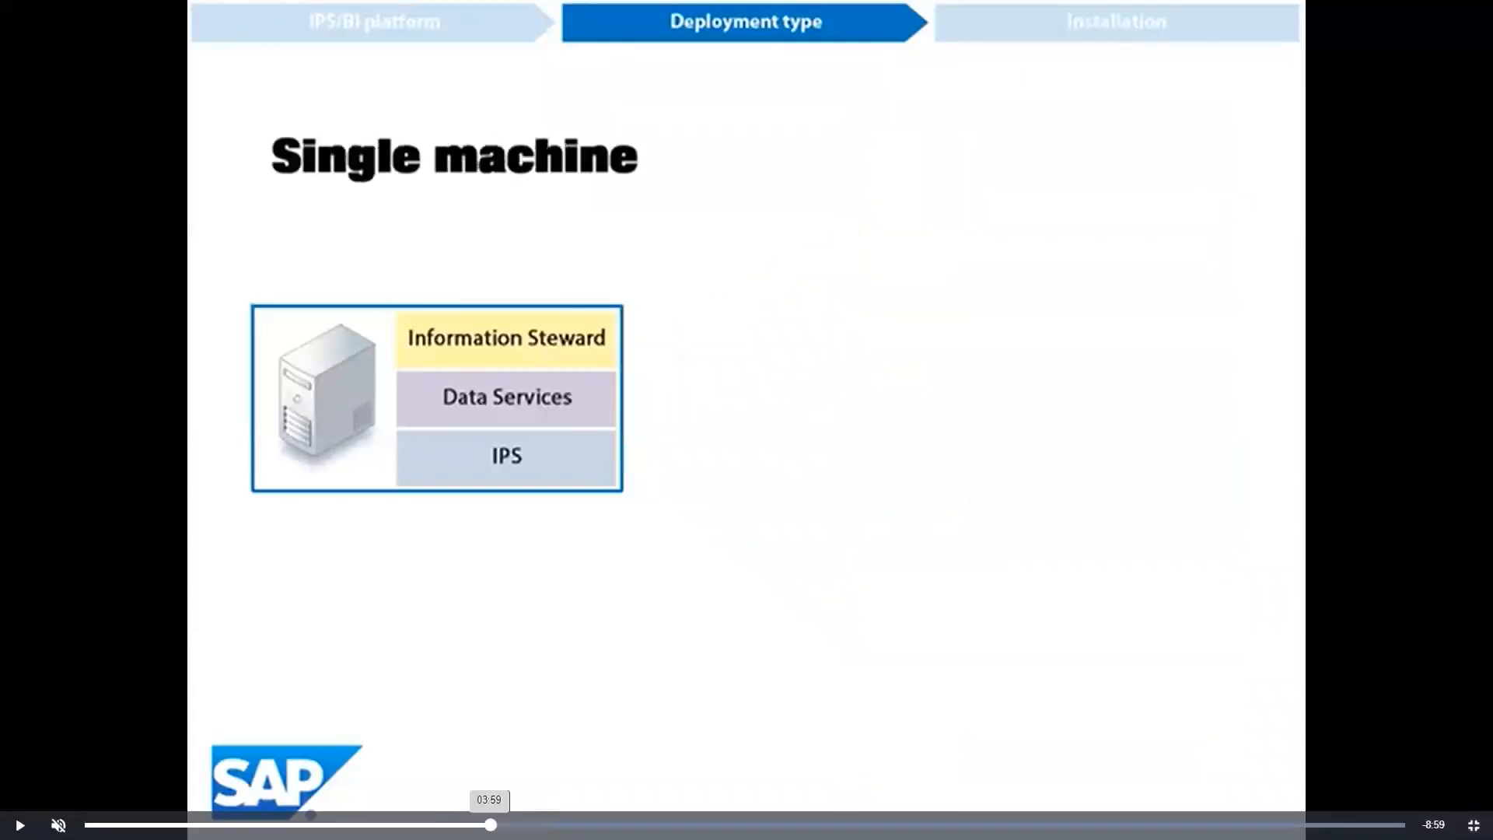
left_click(464, 825)
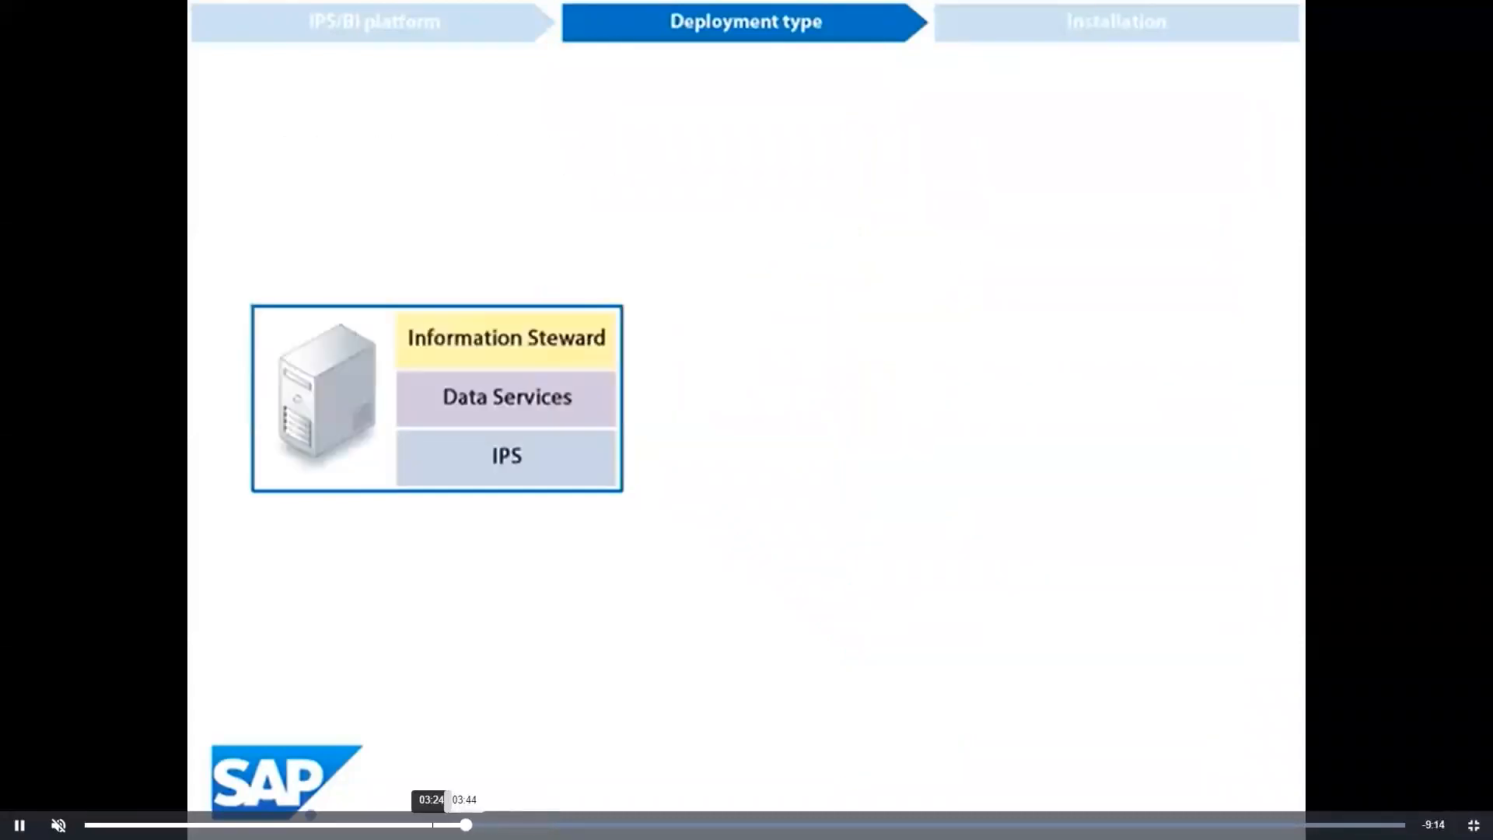
left_click(432, 824)
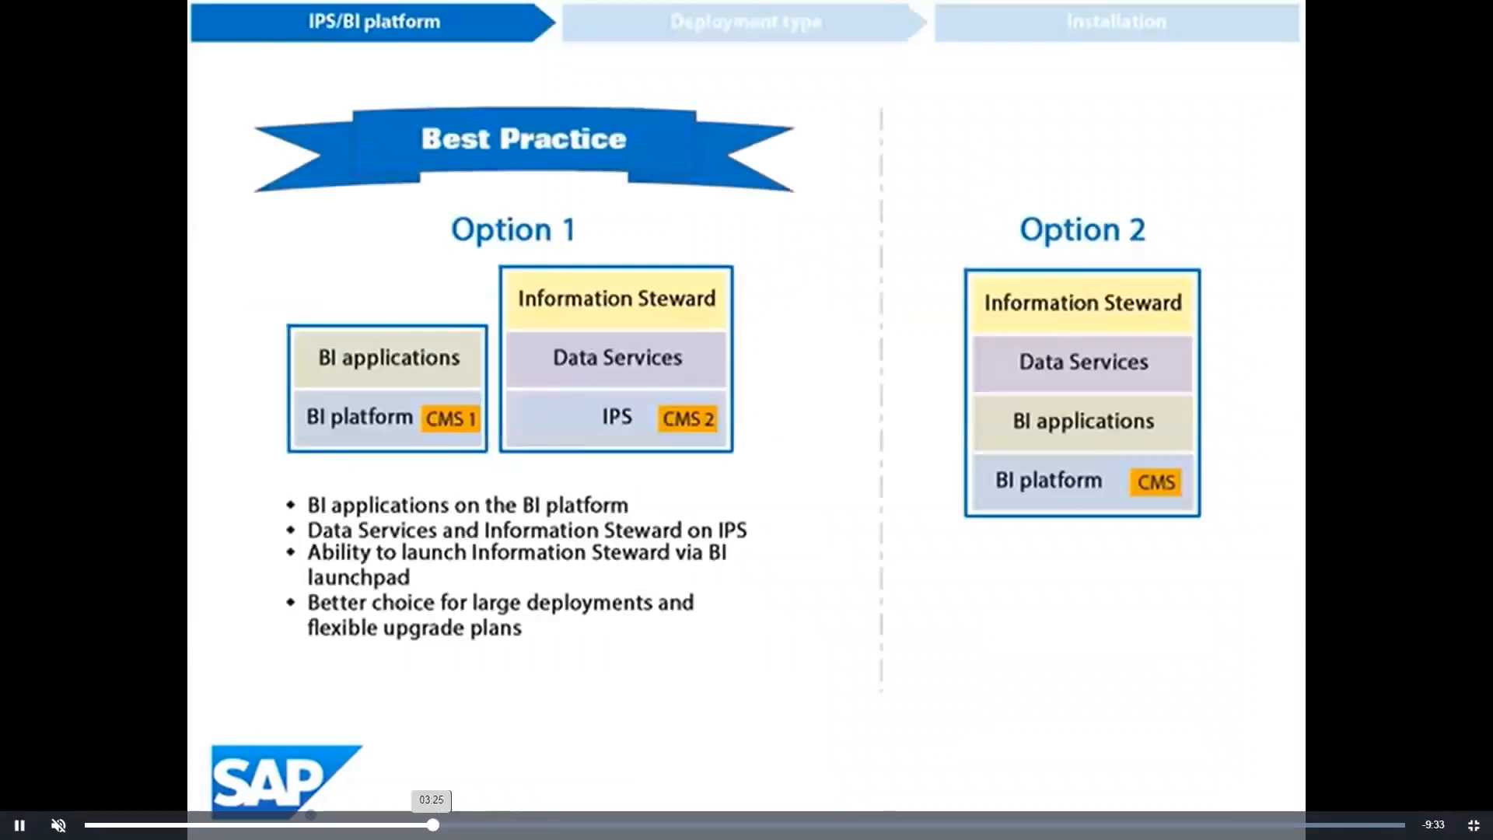
Pause the Installation Planning video and close its page after leaving full screen.
left_click(888, 399)
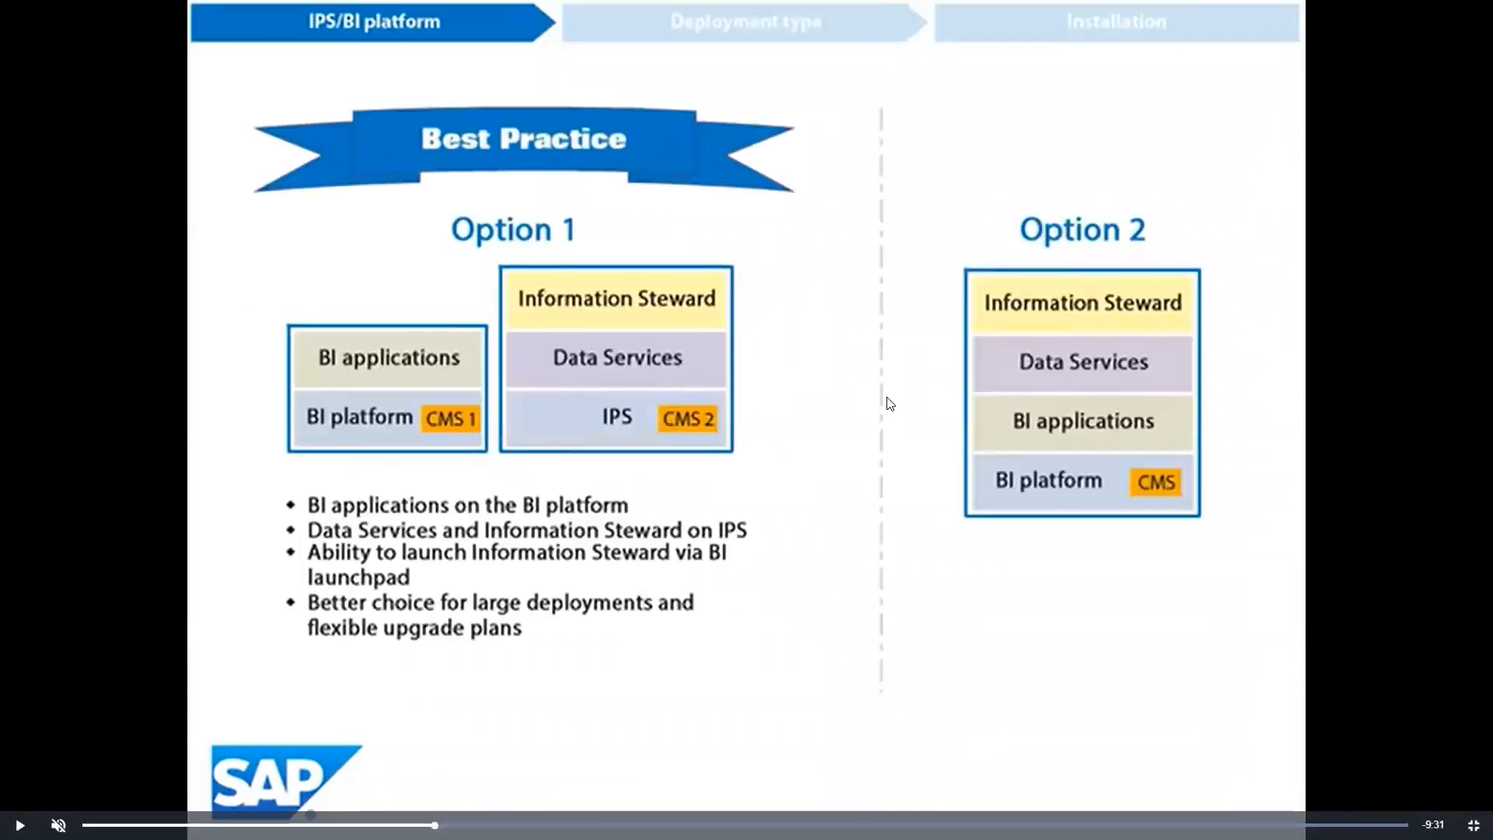
key("Escape")
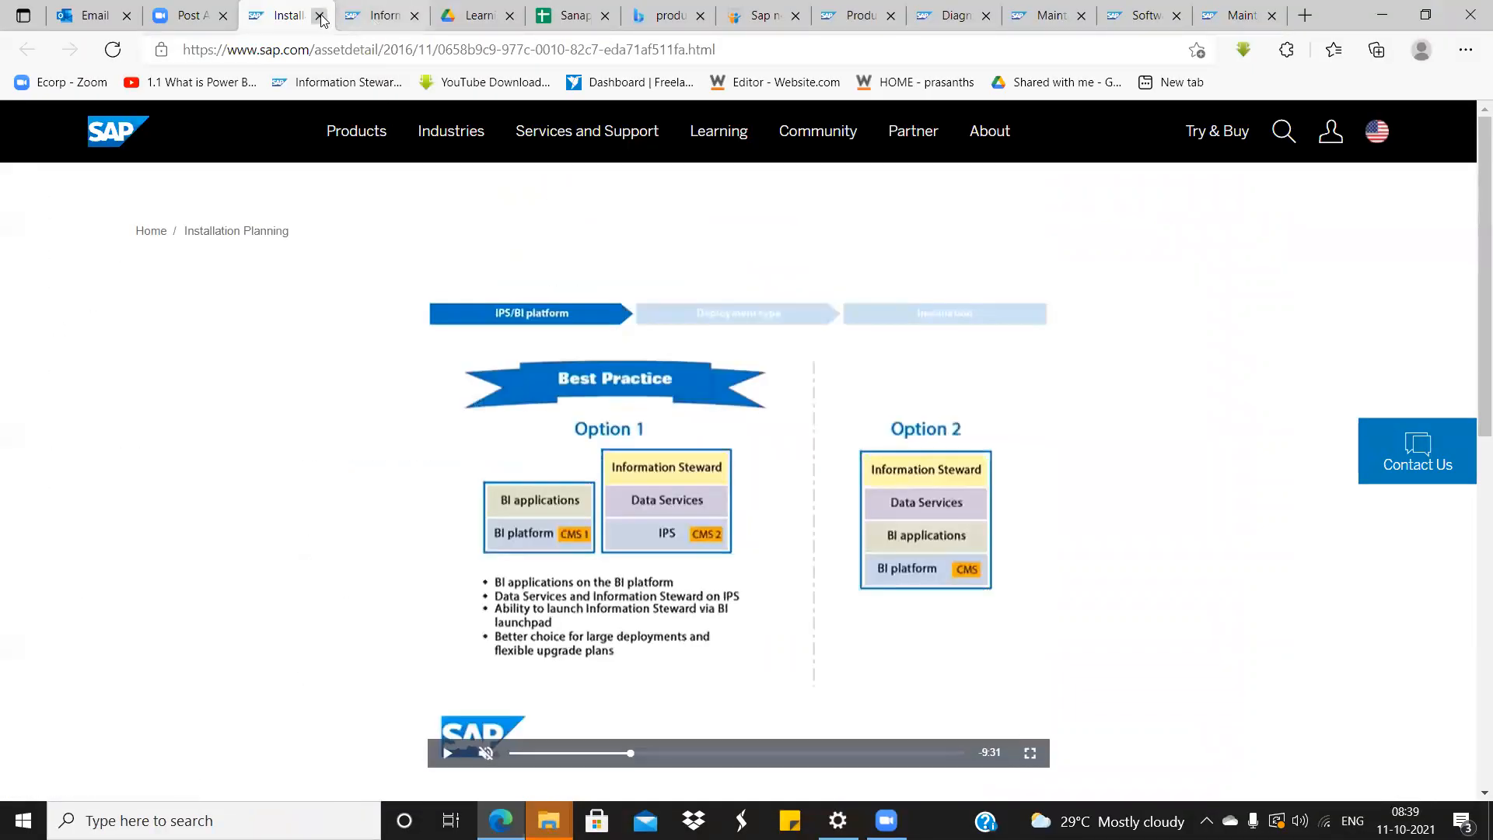
left_click(319, 16)
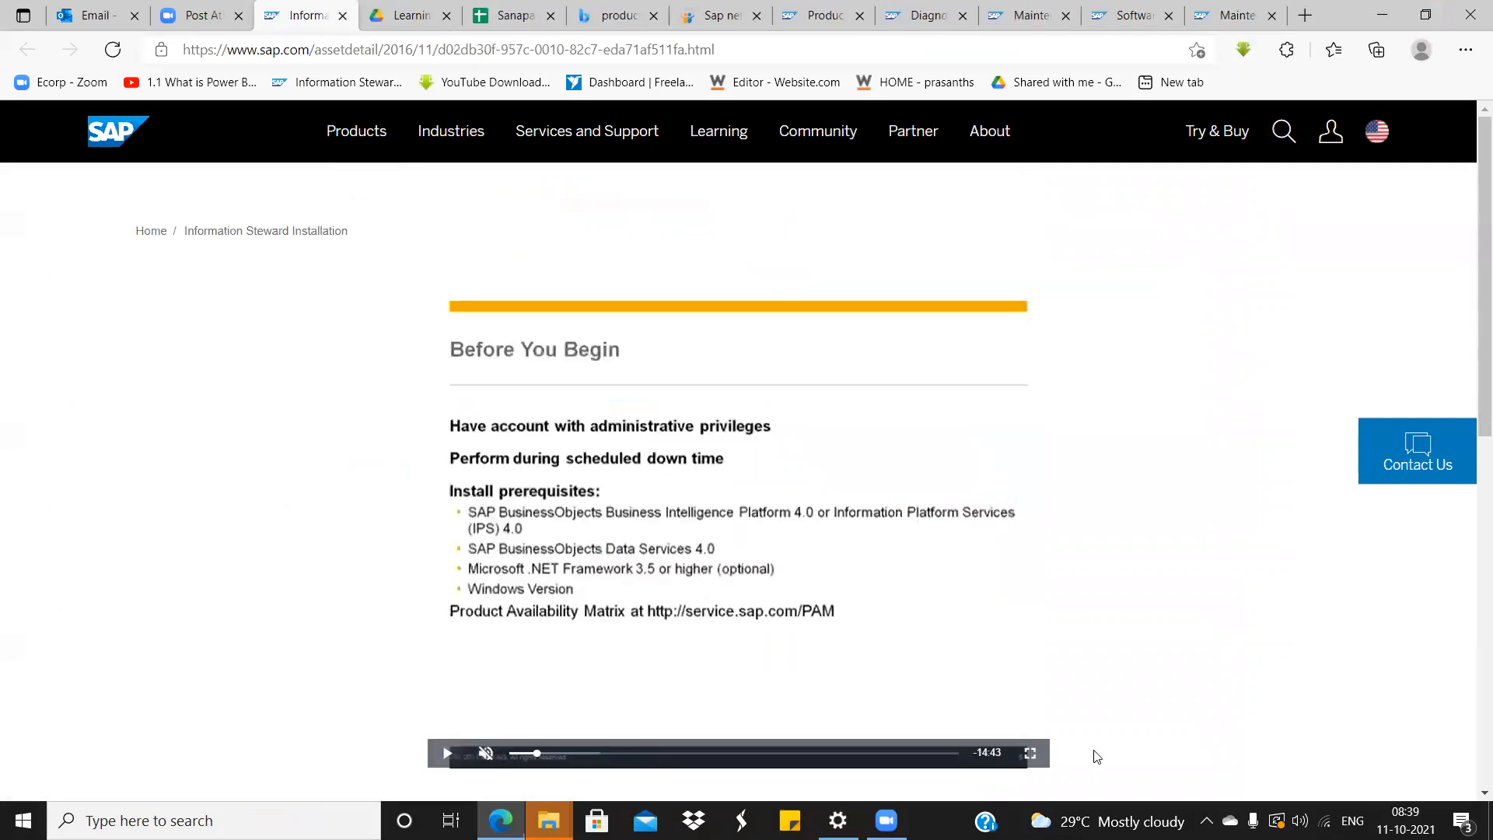
Play the Information Steward Installation video in full screen and skip through the Before You Begin slides to Prepare Repository.
left_click(1030, 754)
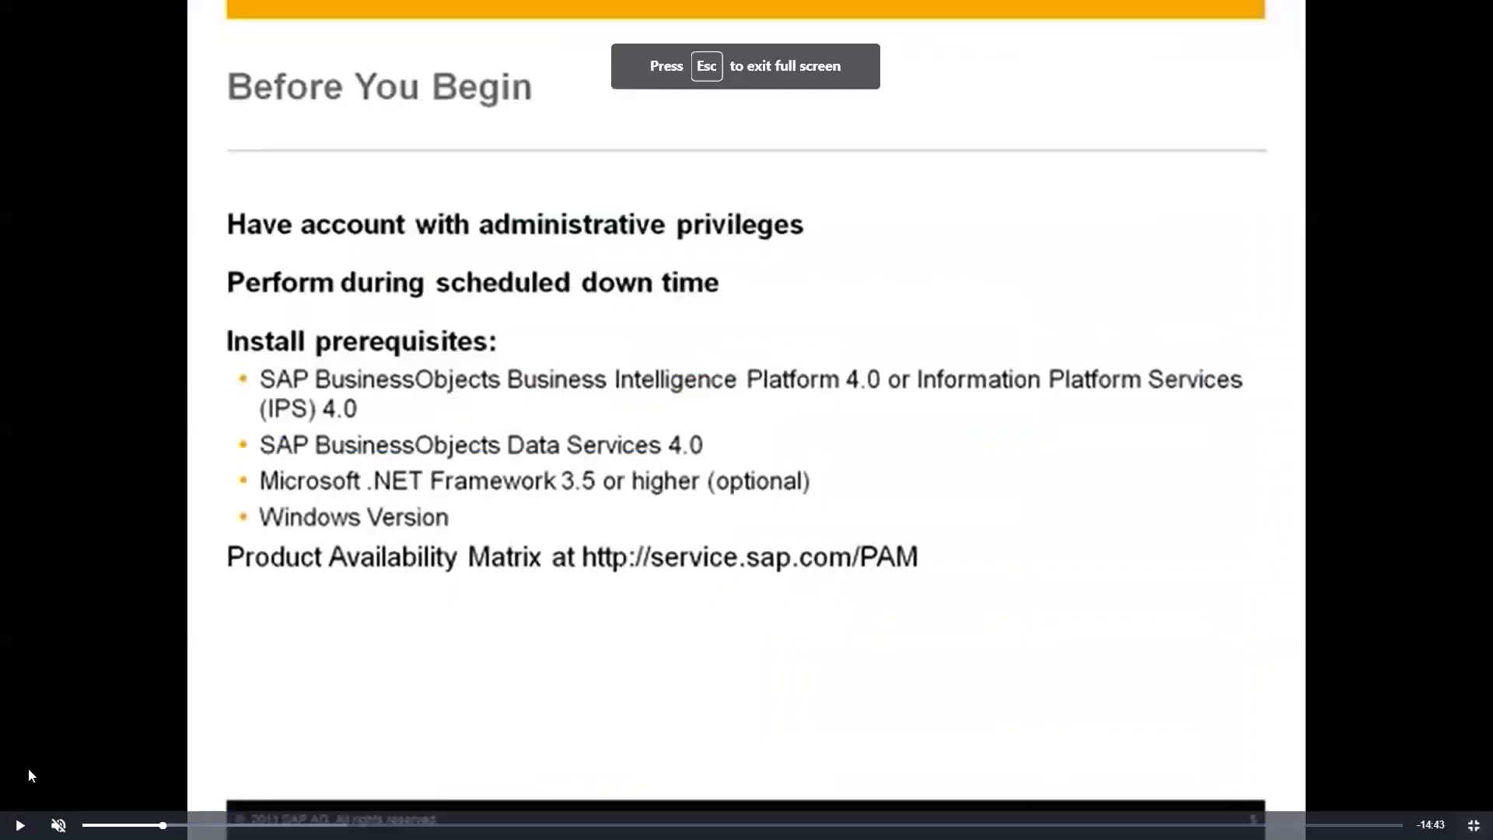
left_click(19, 824)
left_click(185, 825)
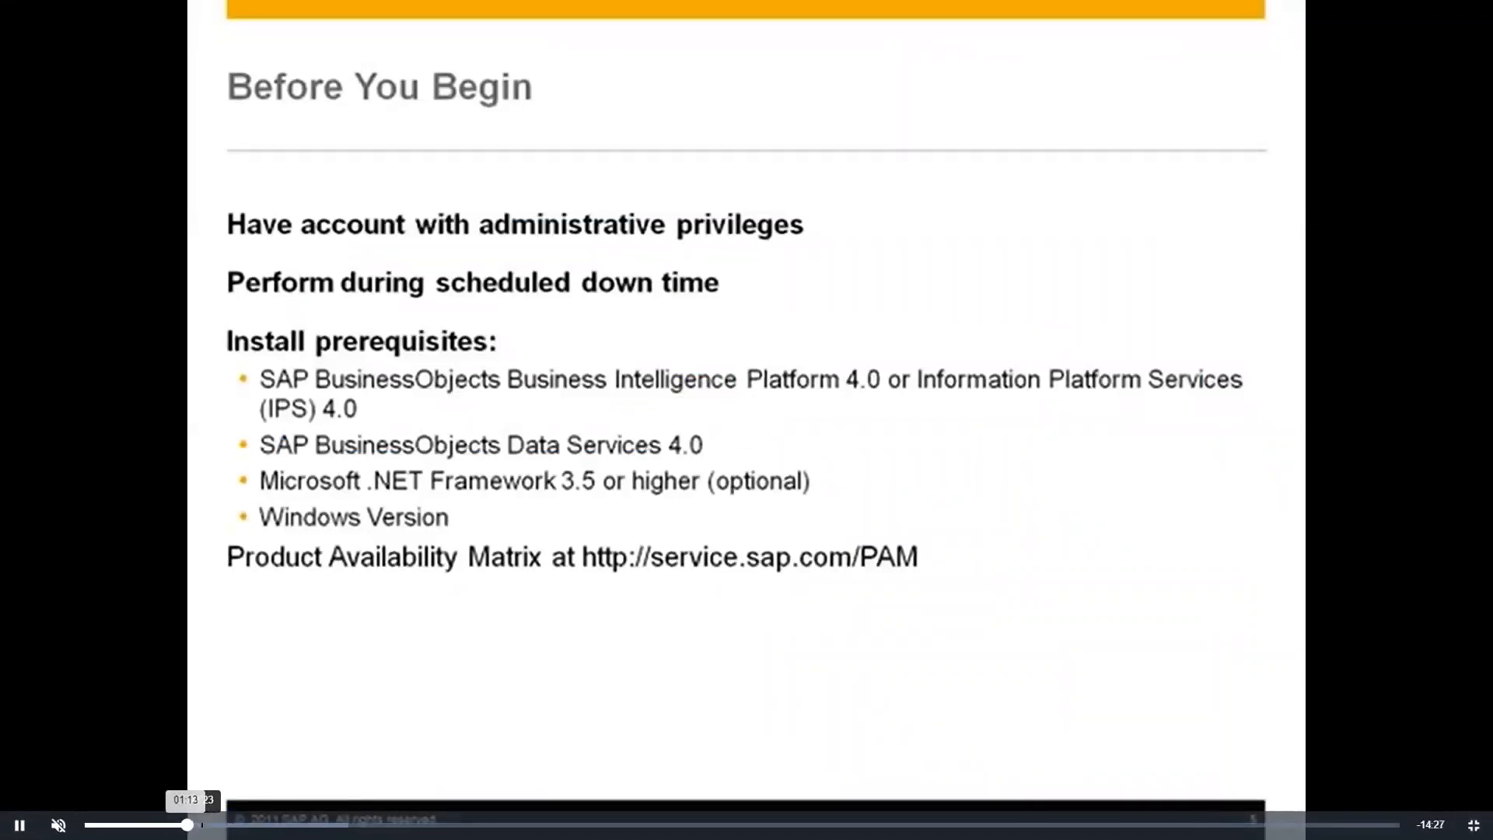
left_click(217, 824)
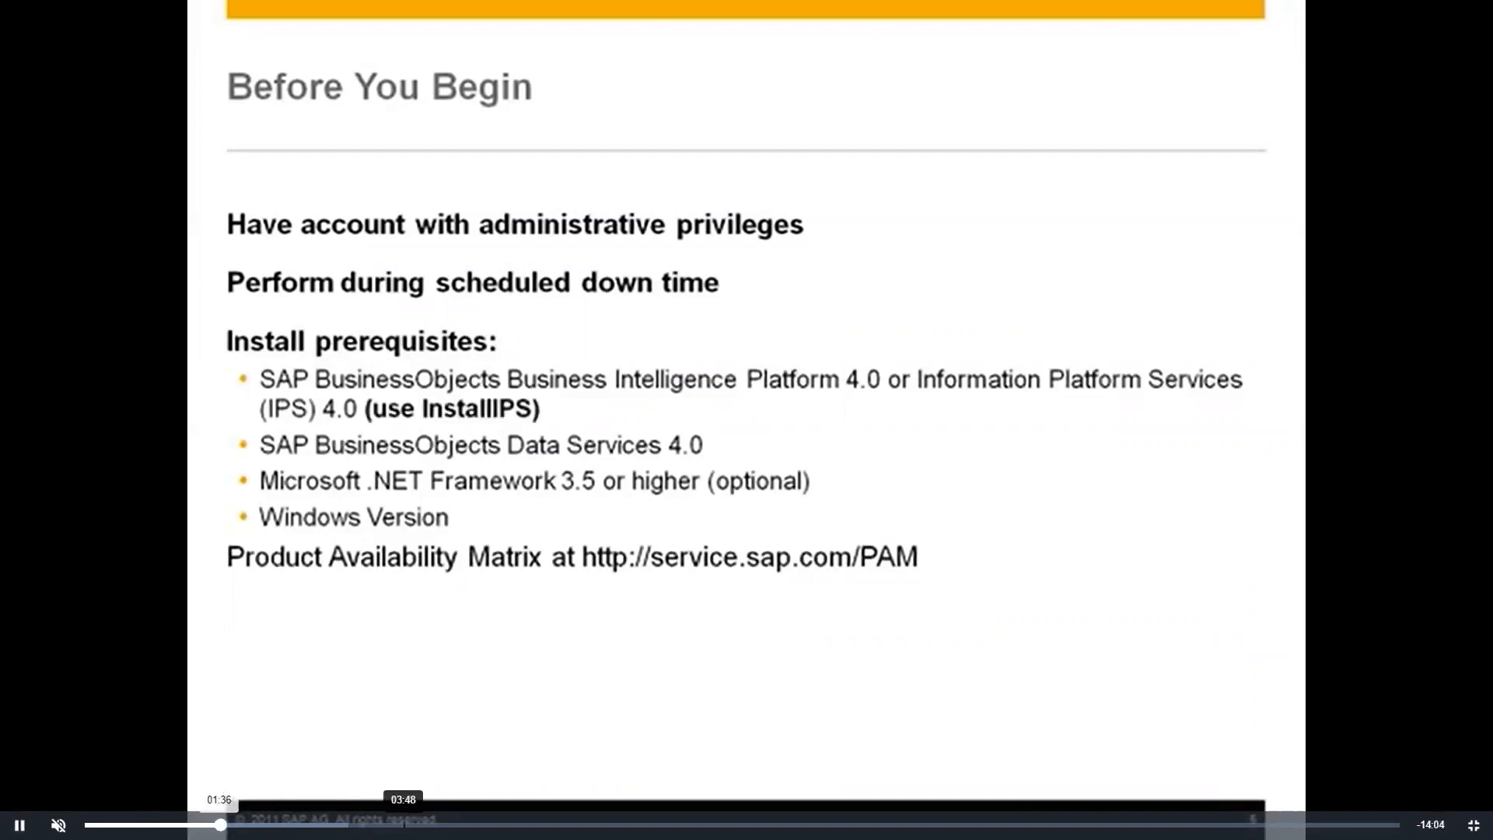
left_click(236, 824)
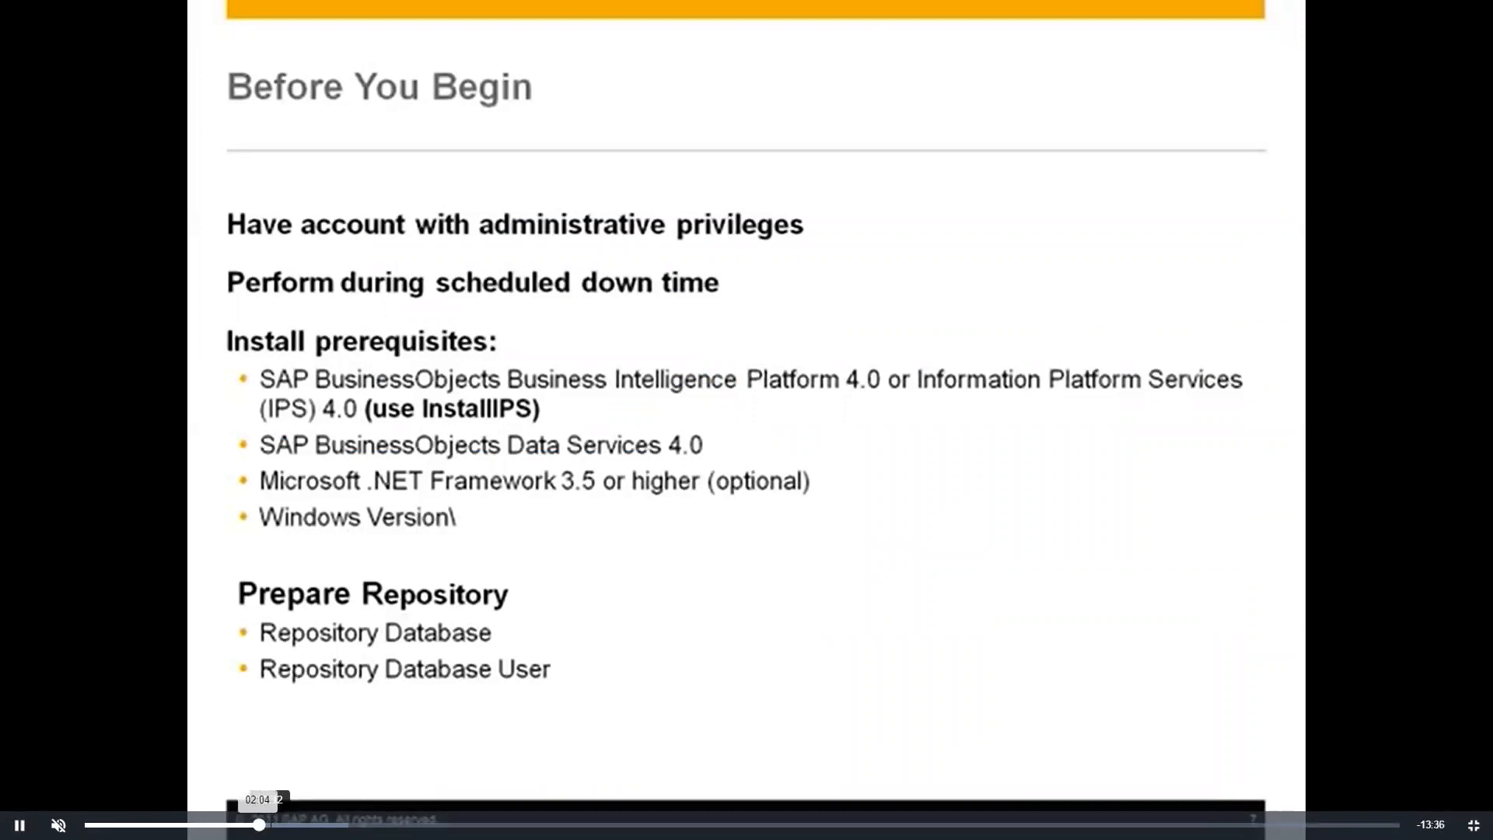
Replay the video from the Prepare Repository slide at about 02:07 and watch the Central Management Console servers demonstration.
left_click(281, 824)
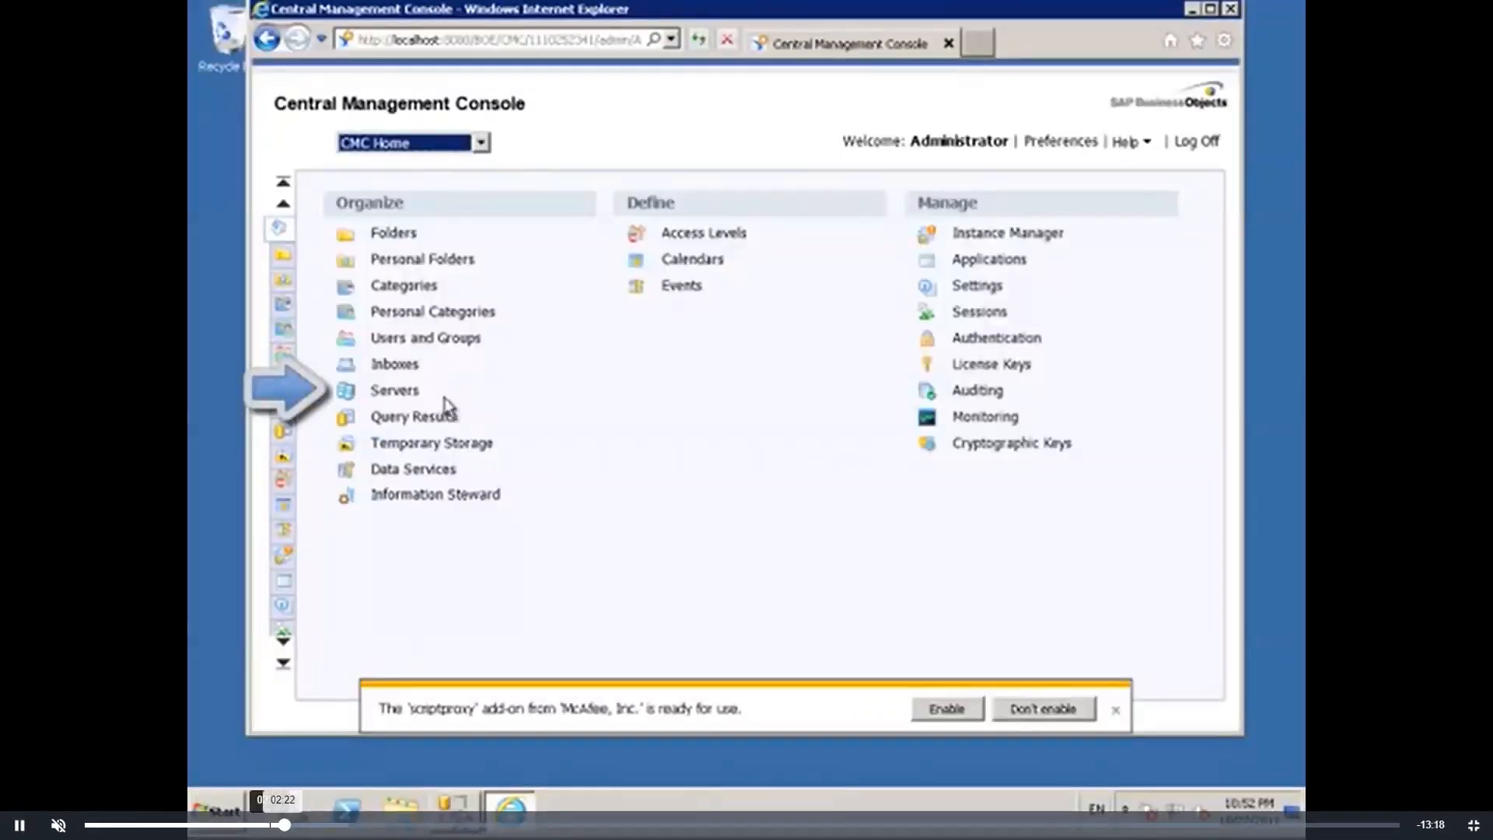
key("Left")
left_click(261, 824)
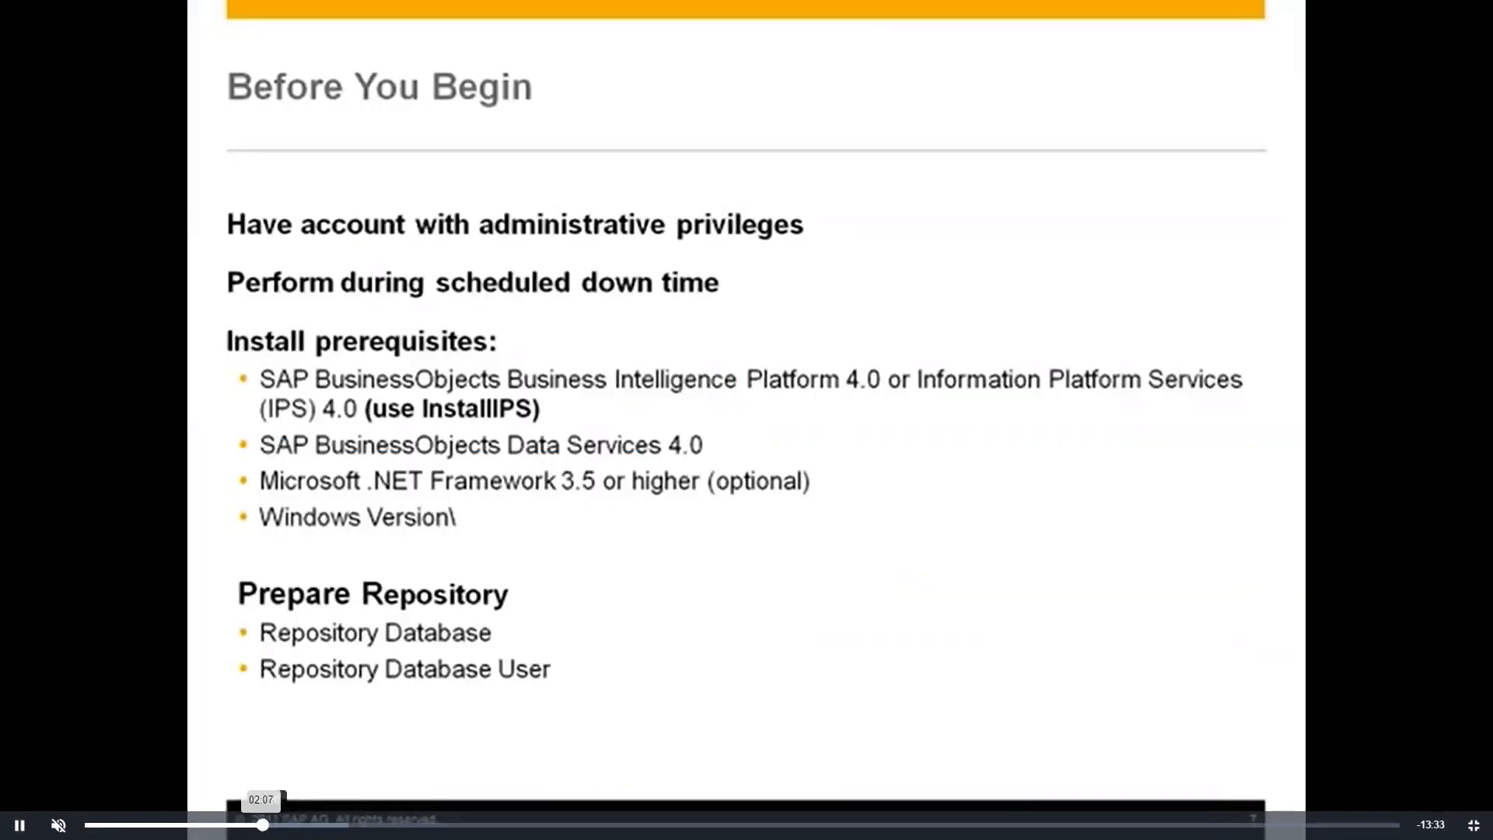
left_click(272, 824)
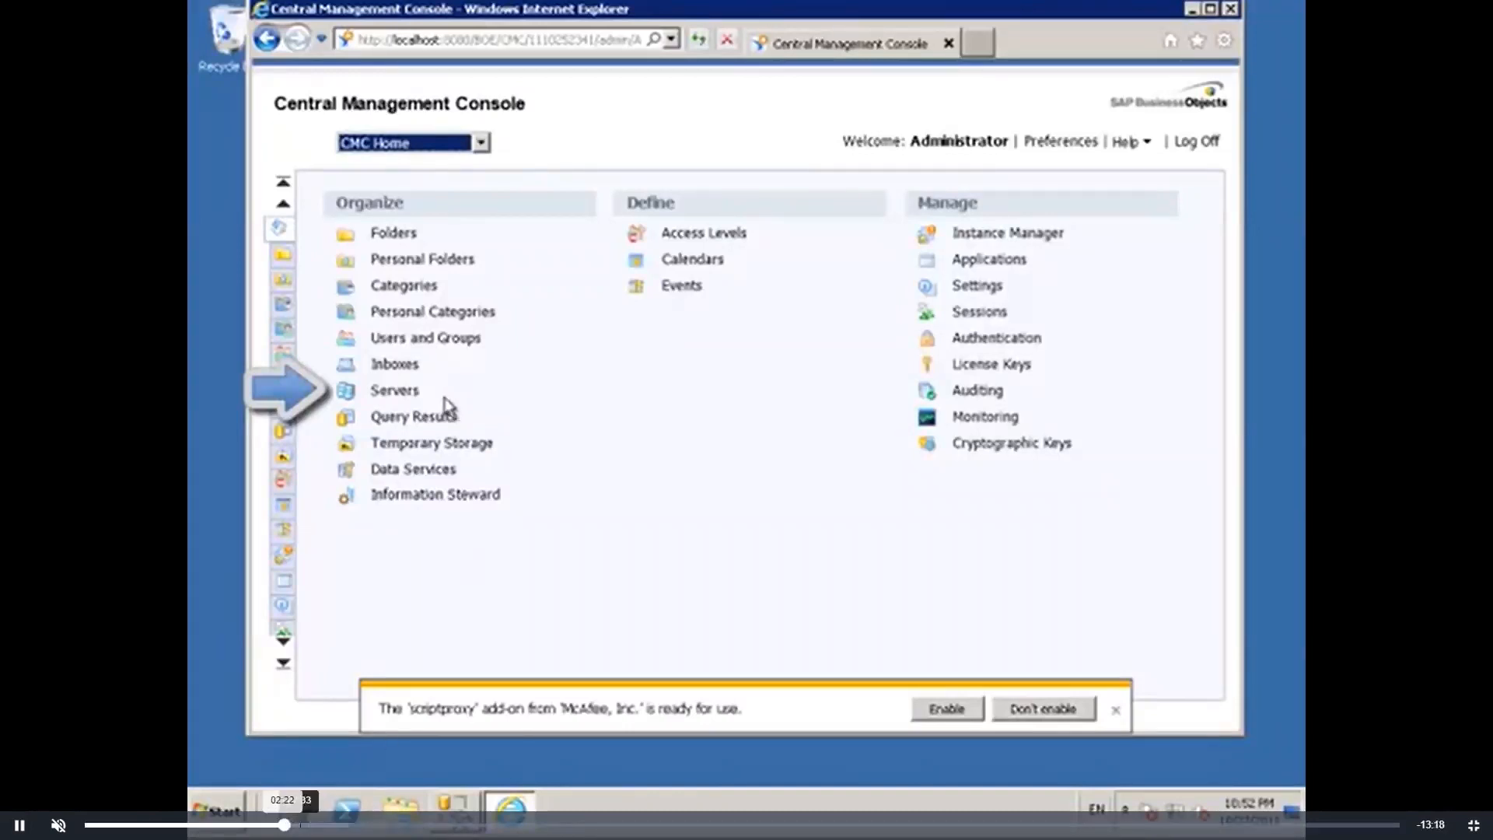
left_click(413, 393)
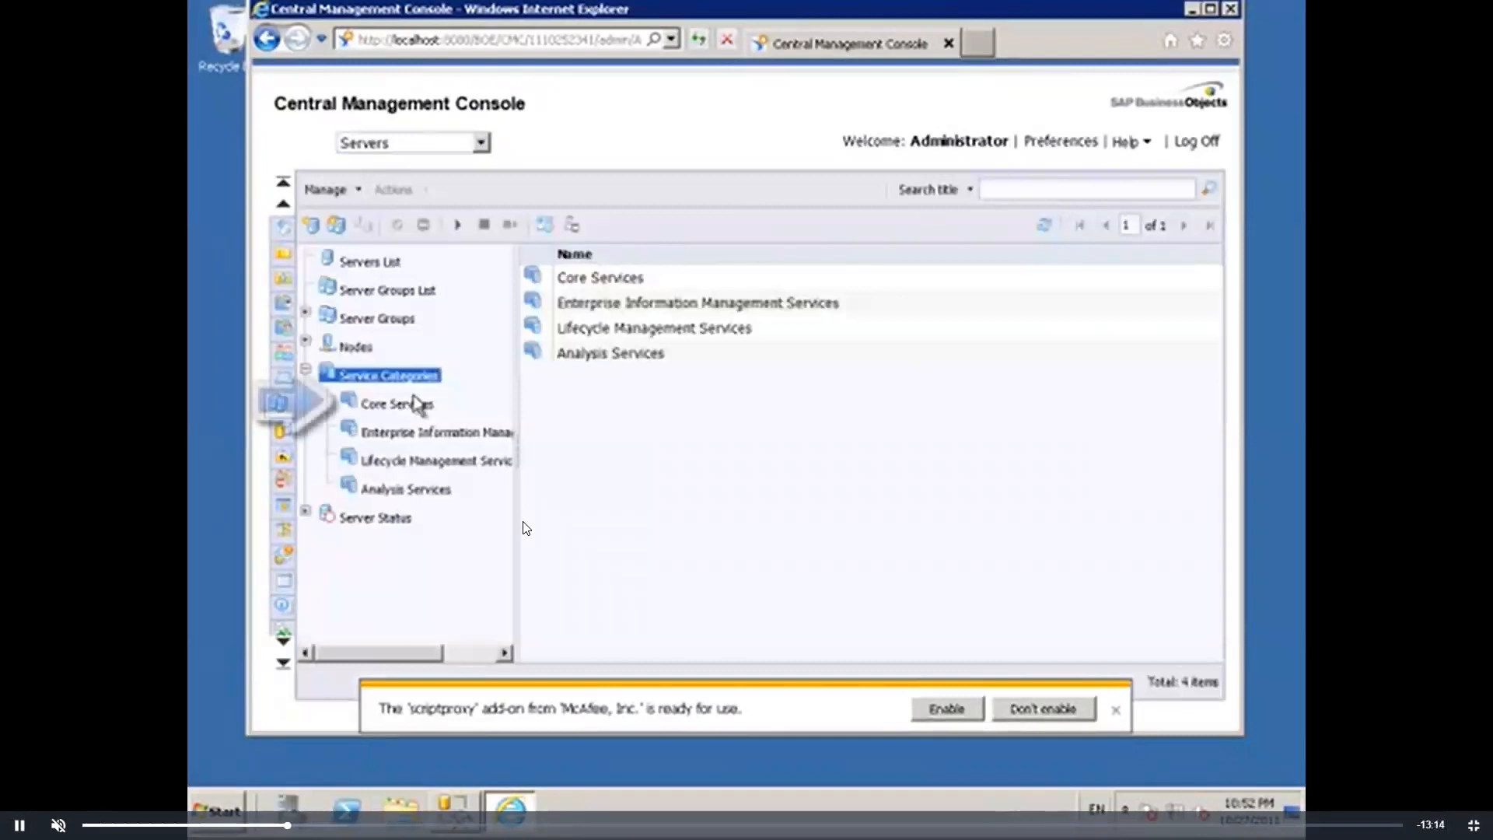
left_click(417, 403)
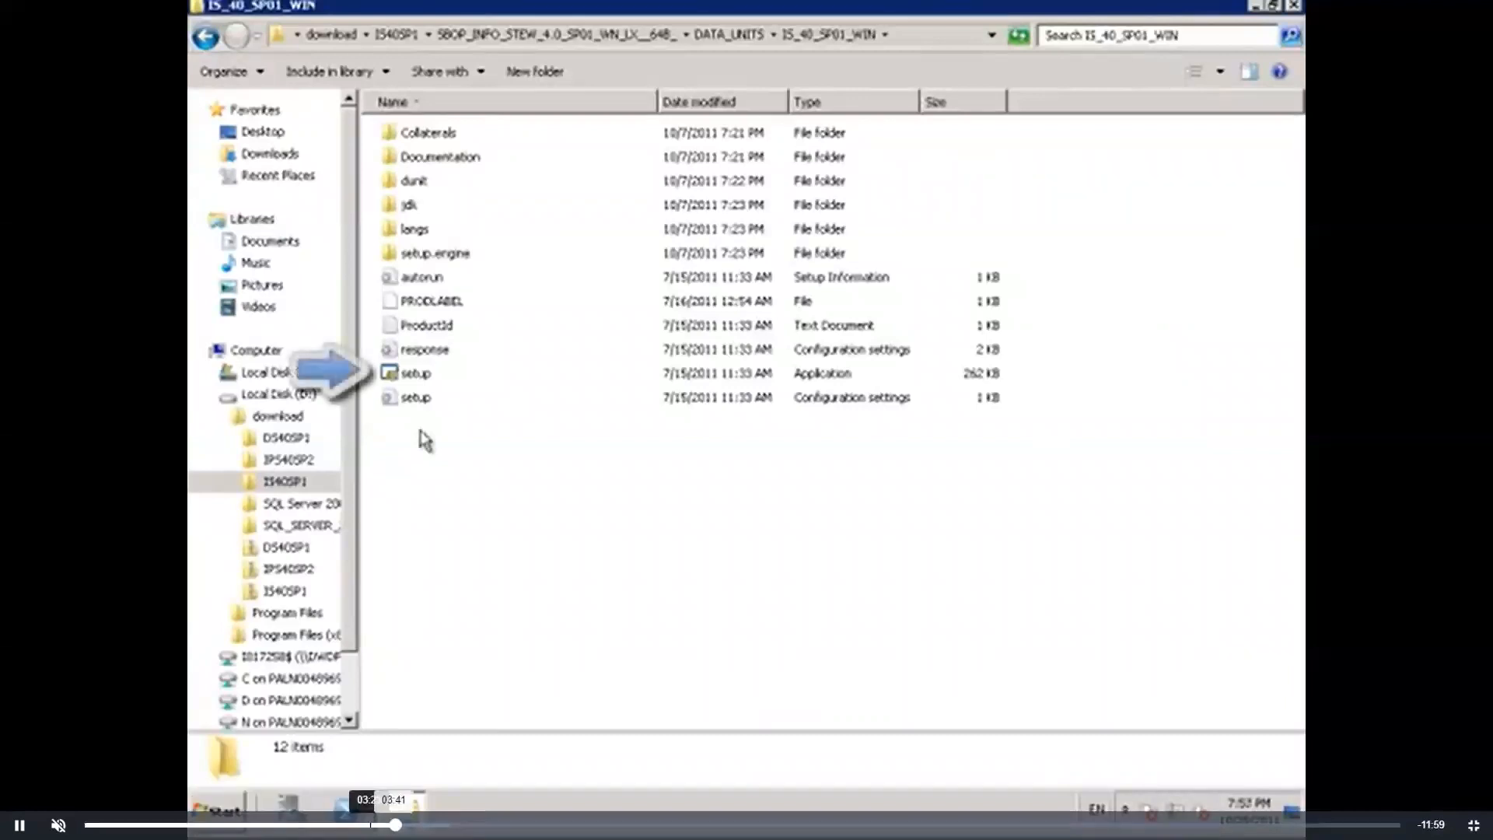
Rewind the video to the Begin the installation slide, pause there and resume playback.
left_click(374, 825)
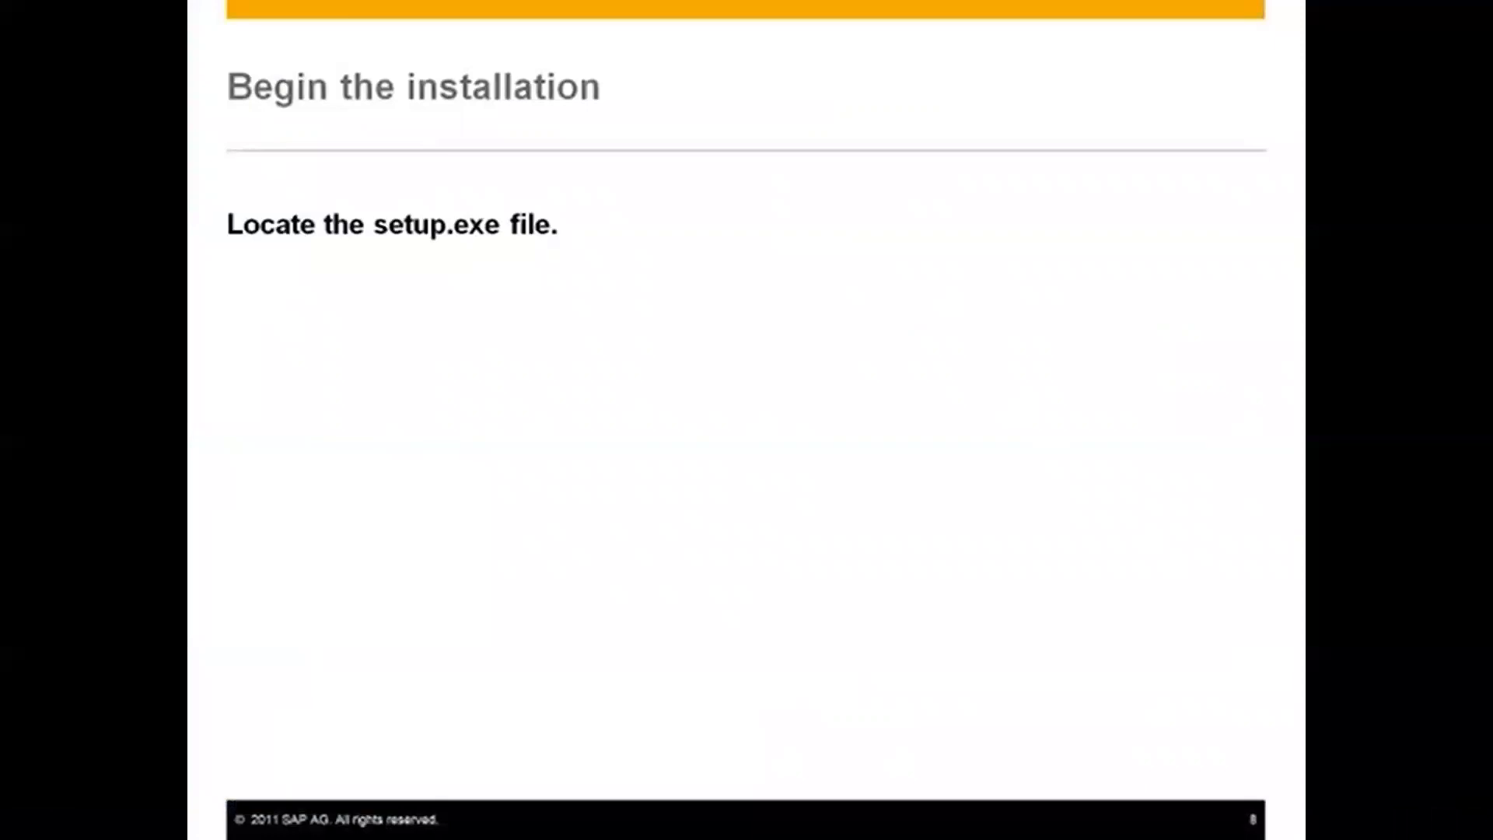
mouse_move(54, 774)
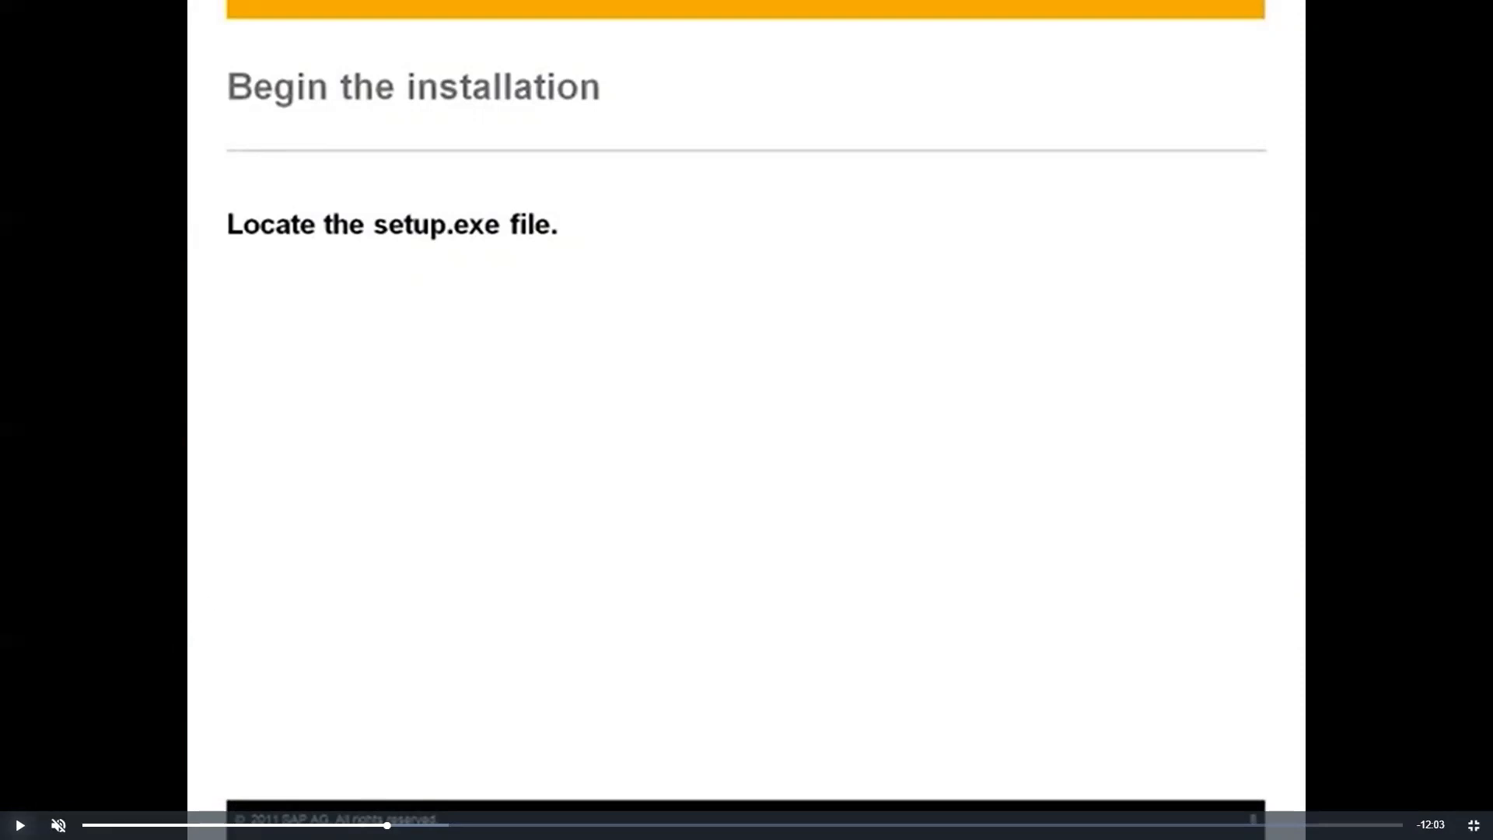
left_click(20, 825)
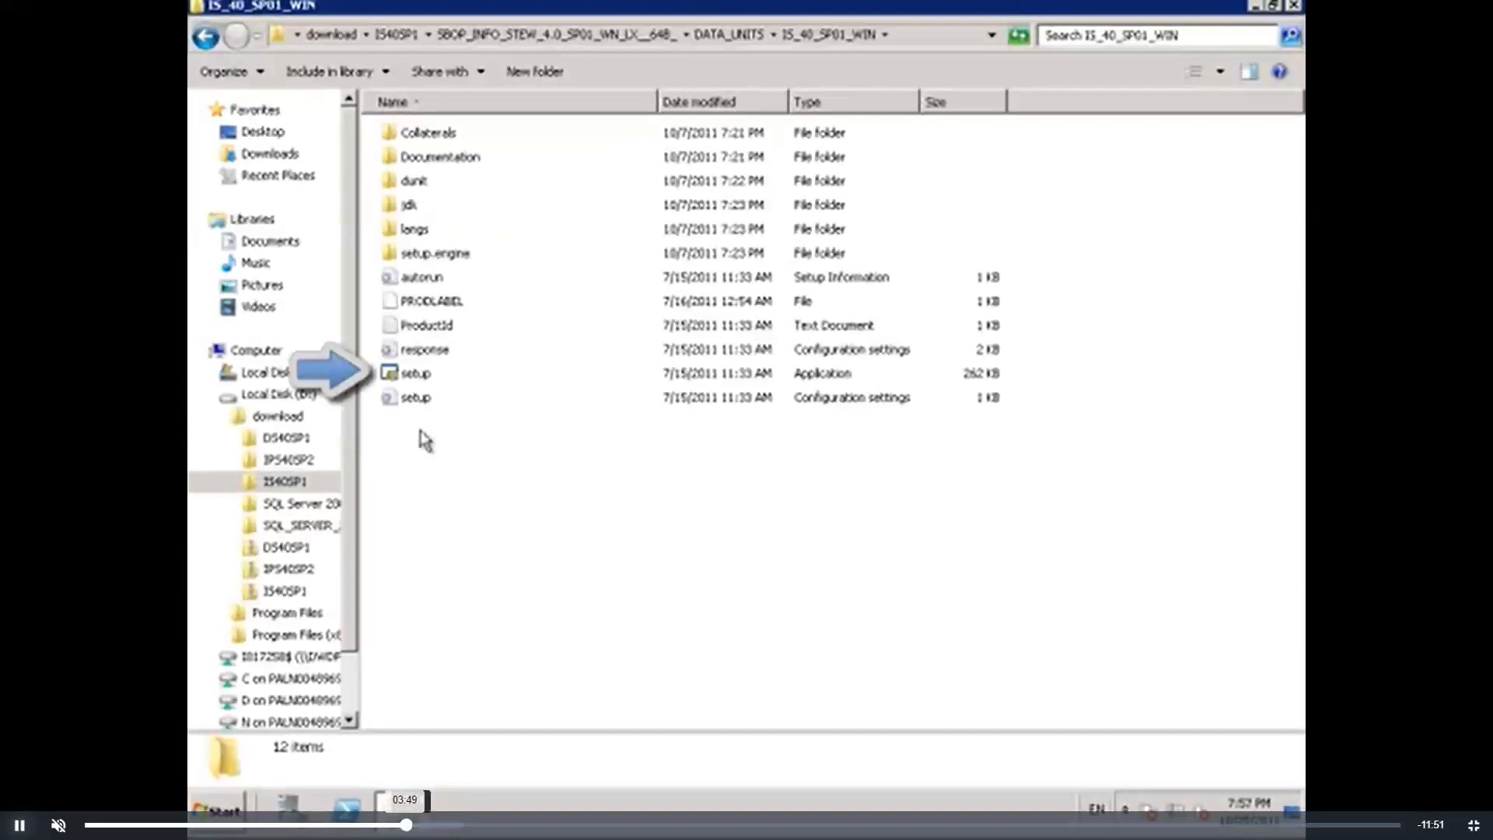
Skip ahead in the video past the setup file listing to the setup language selection at about 04:50.
left_click(420, 826)
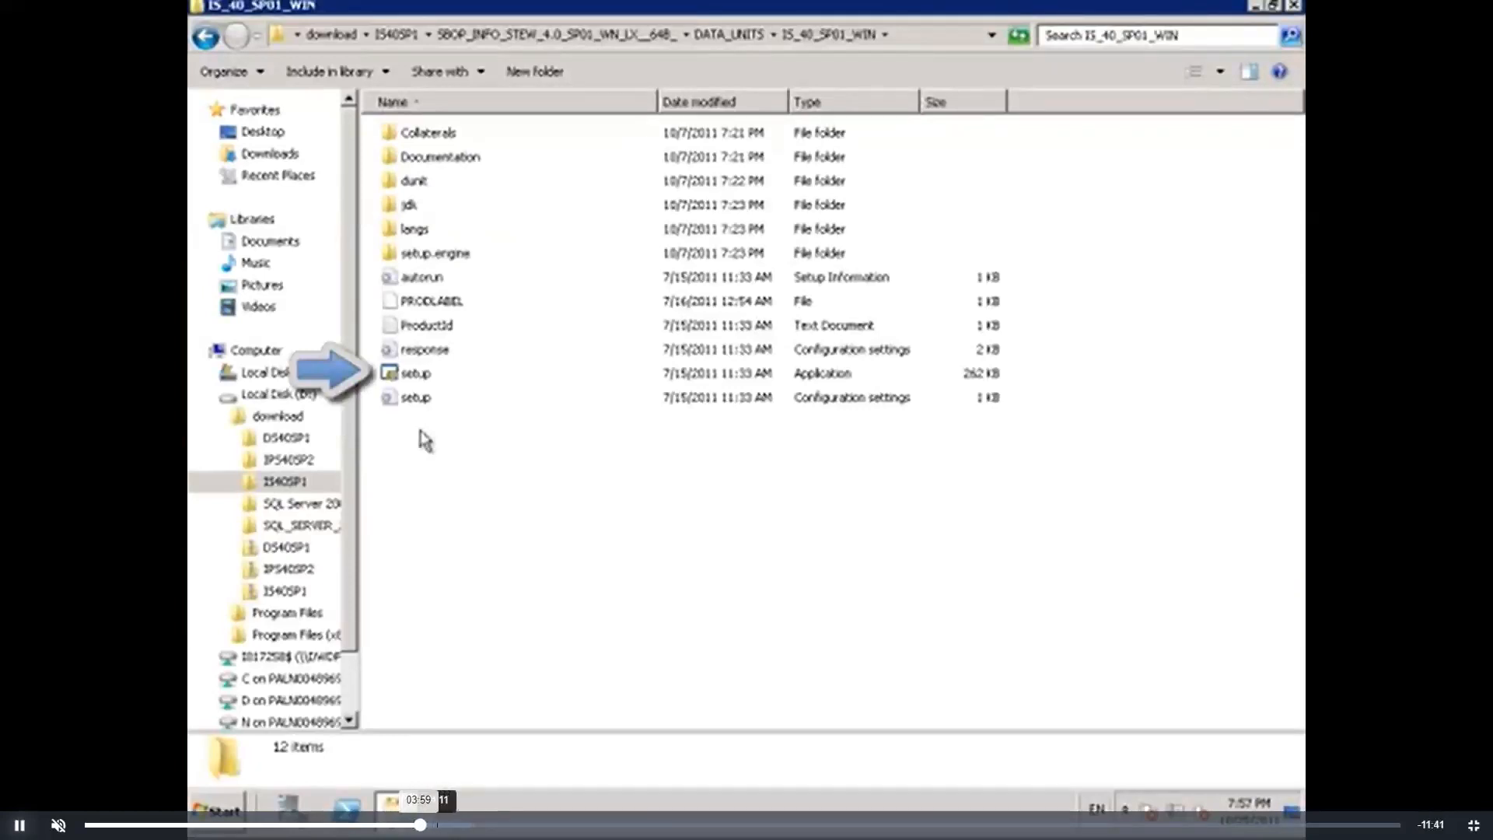
left_click(430, 826)
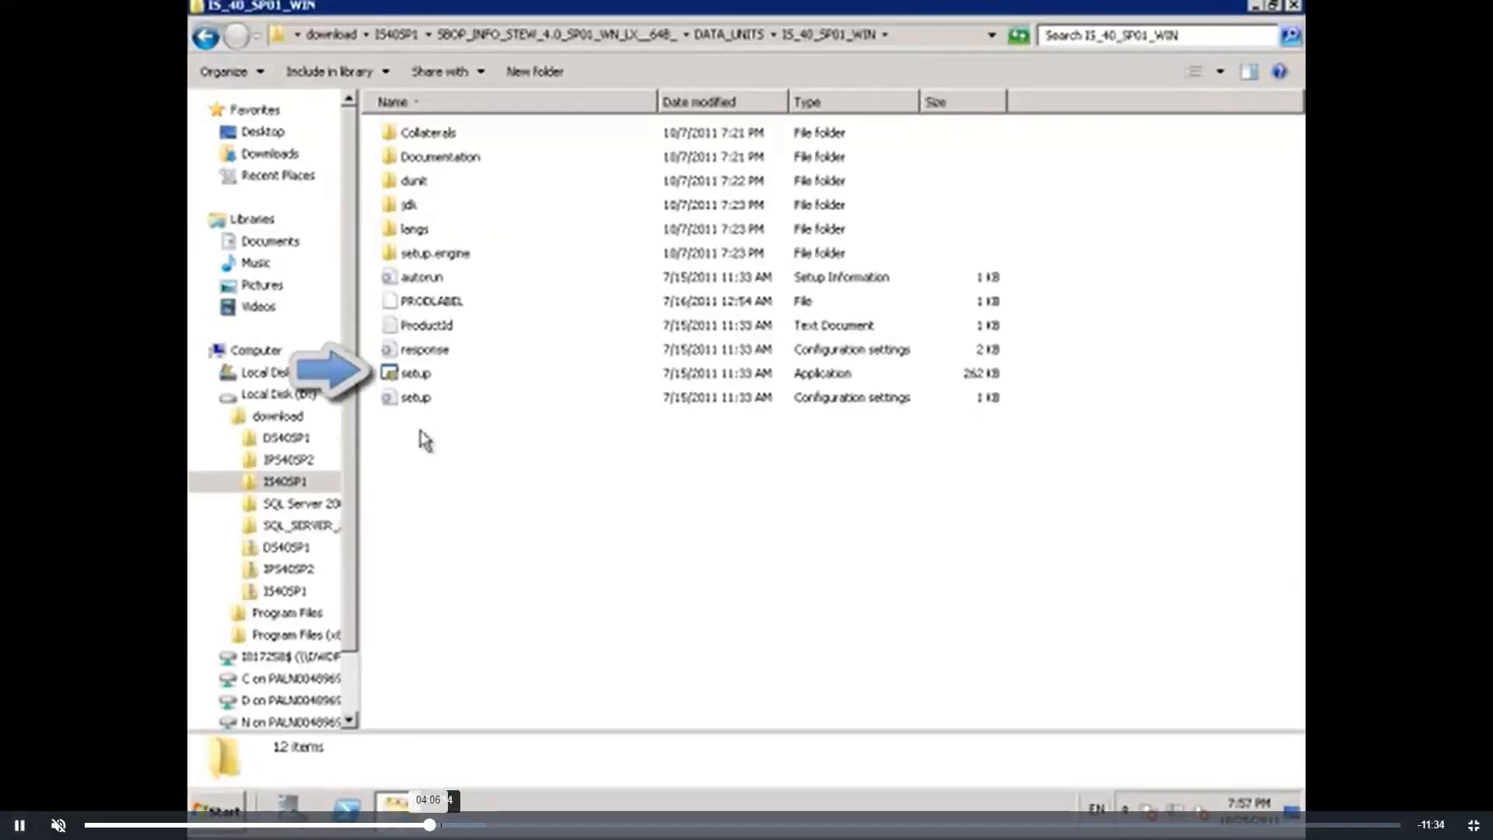
left_click(450, 826)
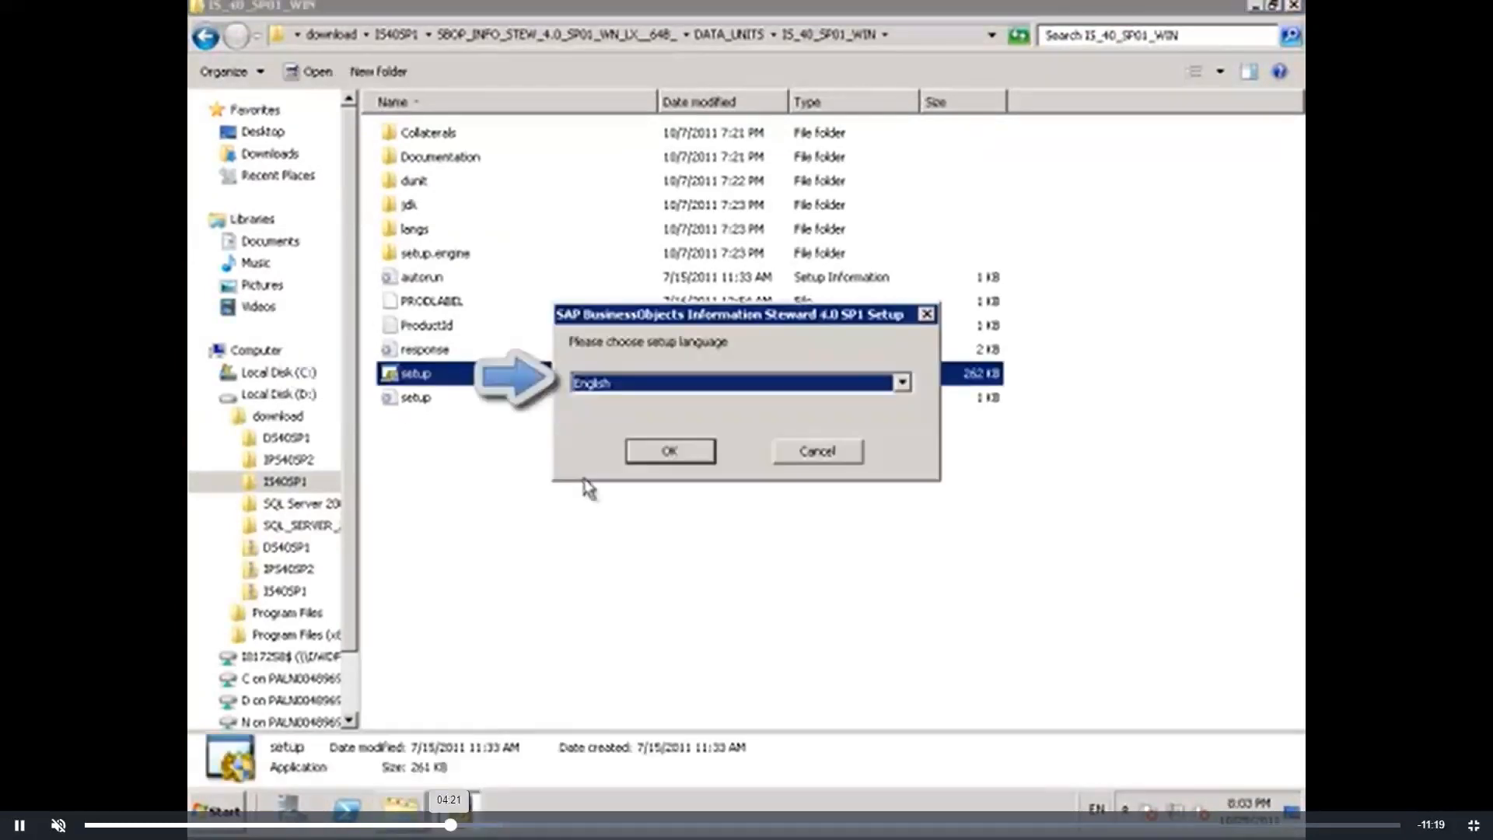
left_click(469, 825)
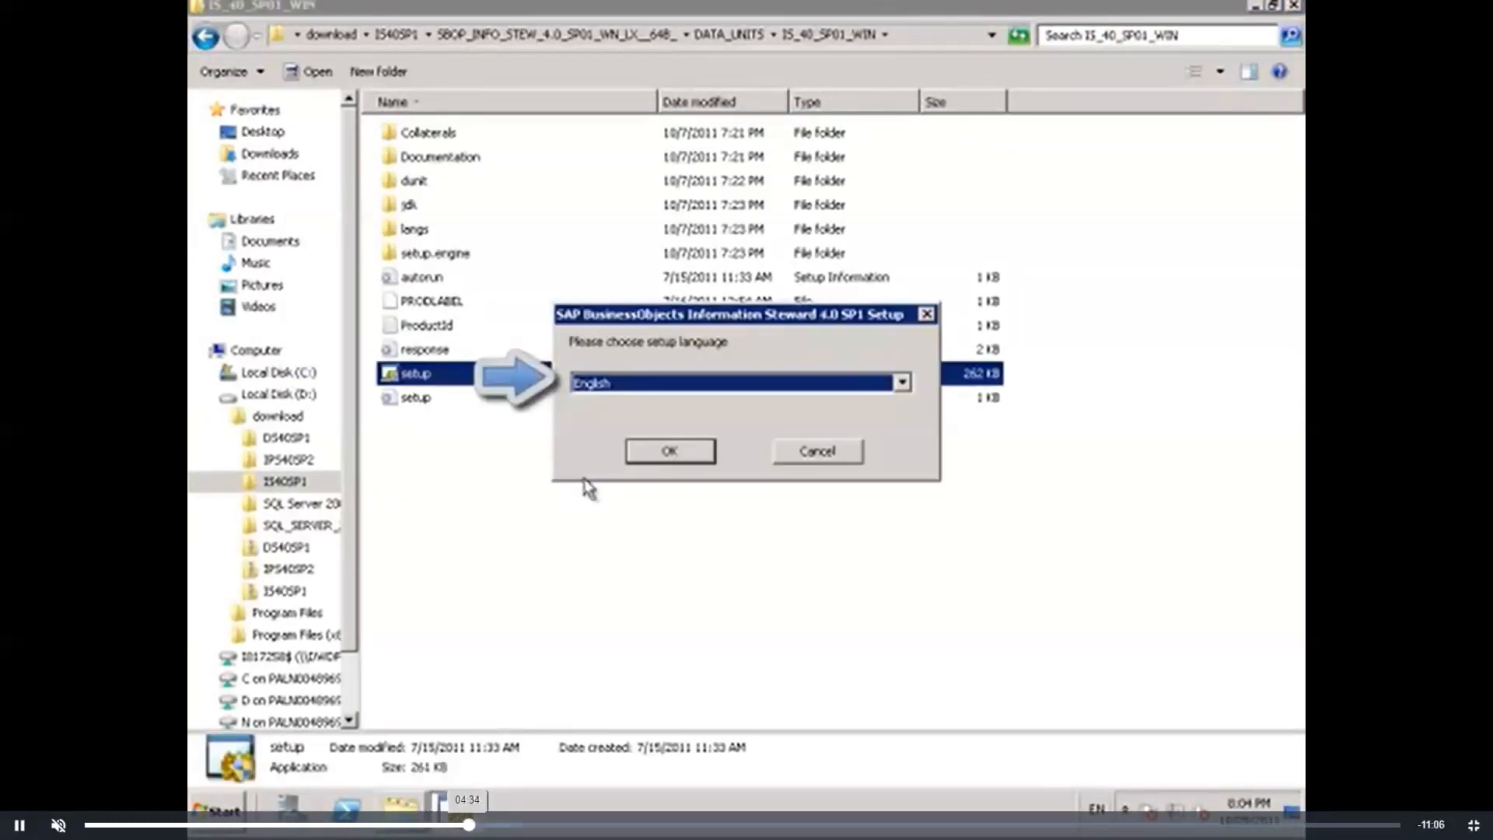
left_click(485, 825)
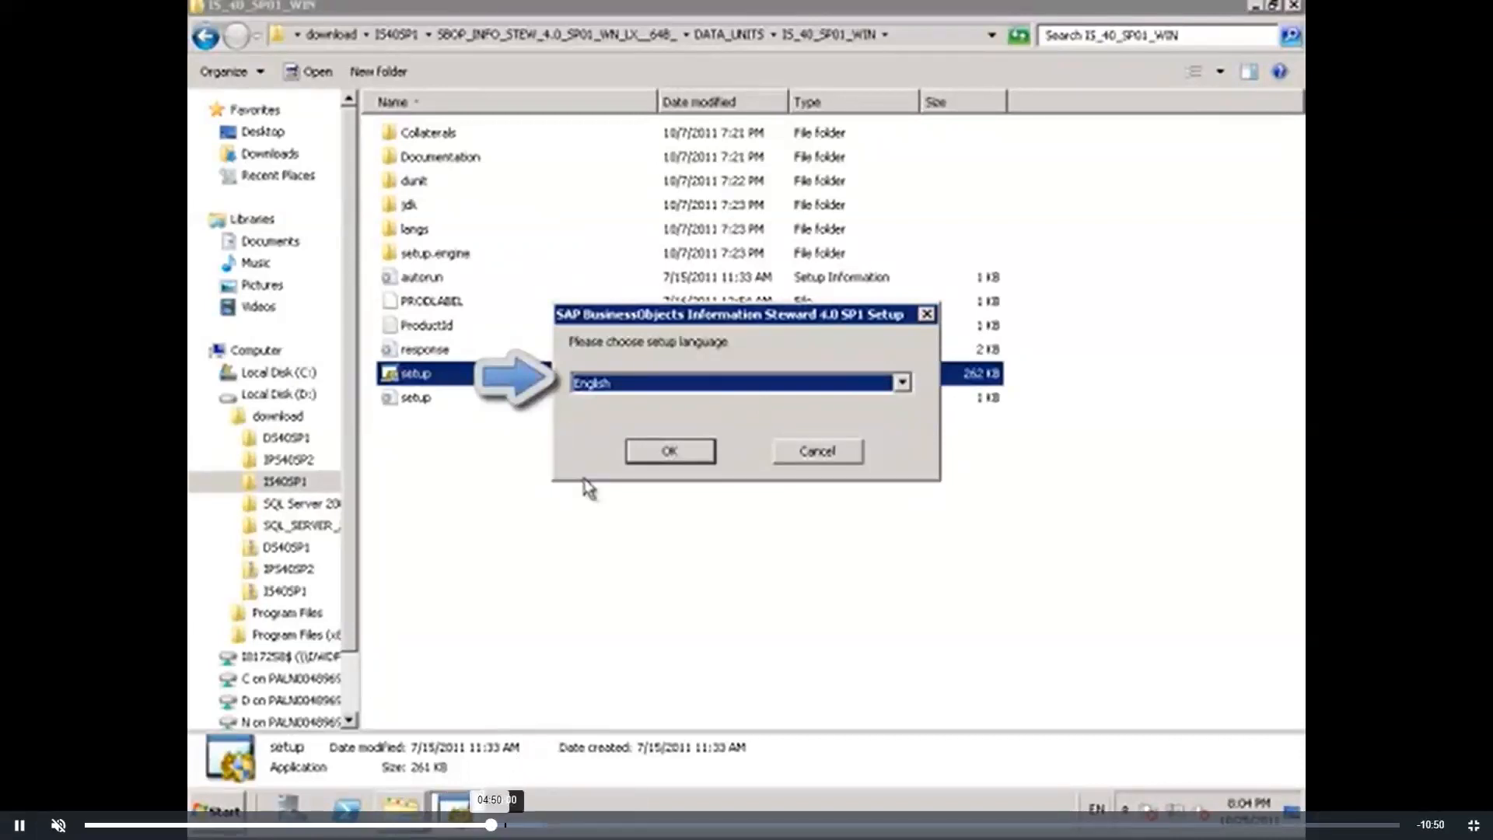
Skip ahead in the video past the Prerequisite checking page to the License Agreement page at about 06:36.
left_click(504, 825)
left_click(528, 826)
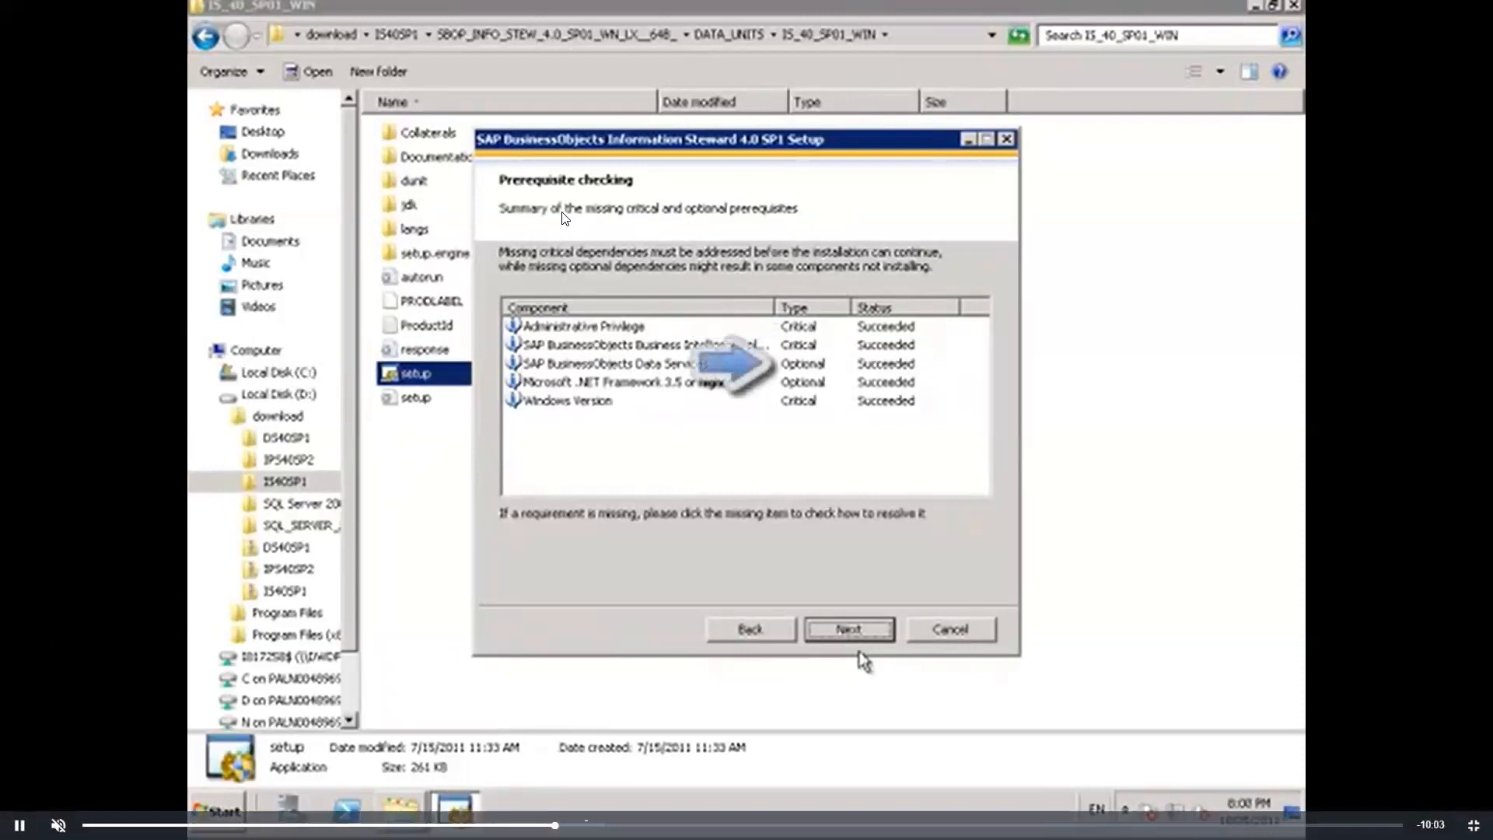
left_click(20, 826)
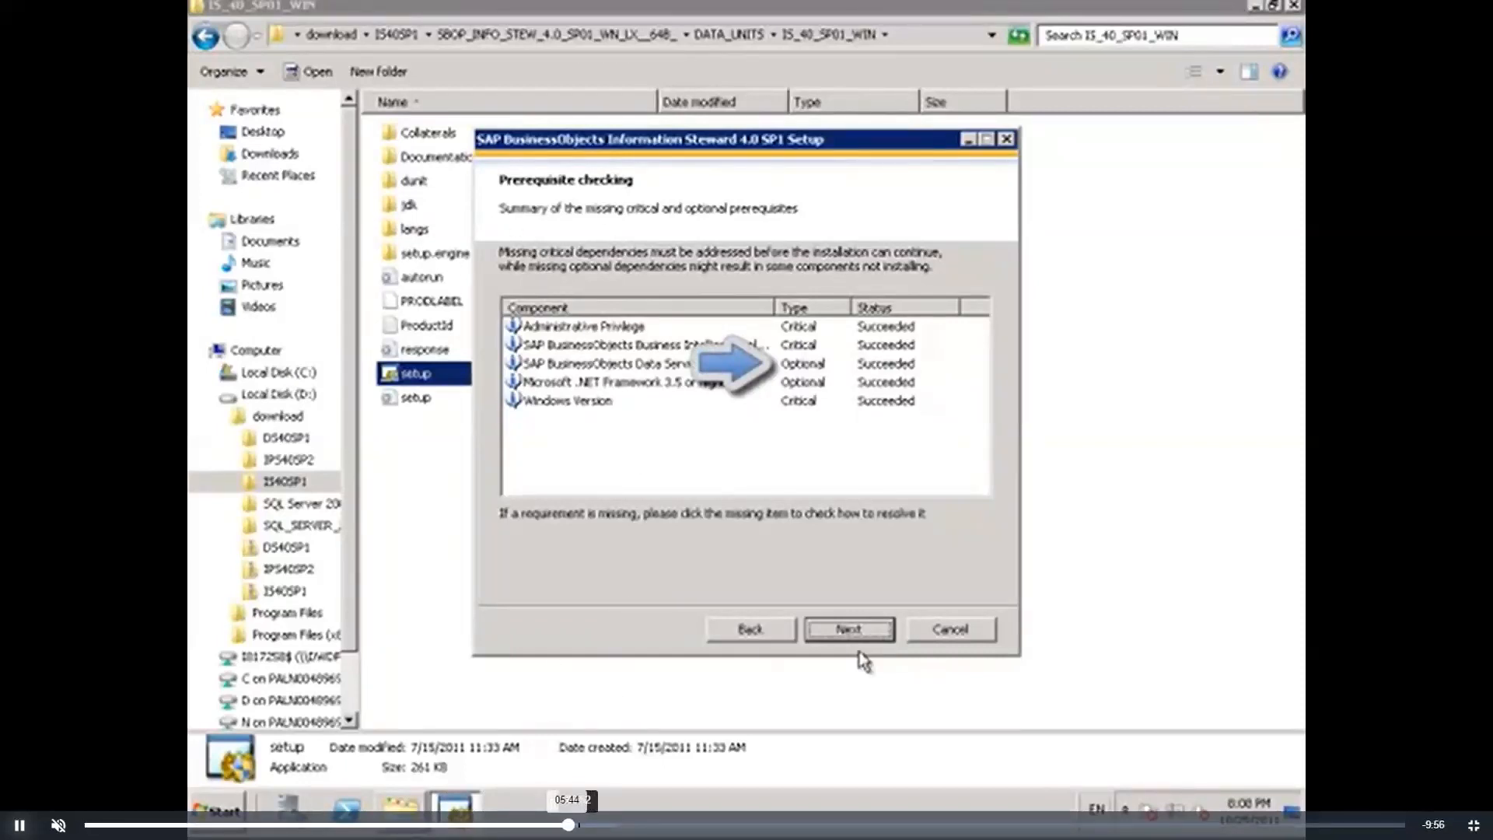
left_click(581, 825)
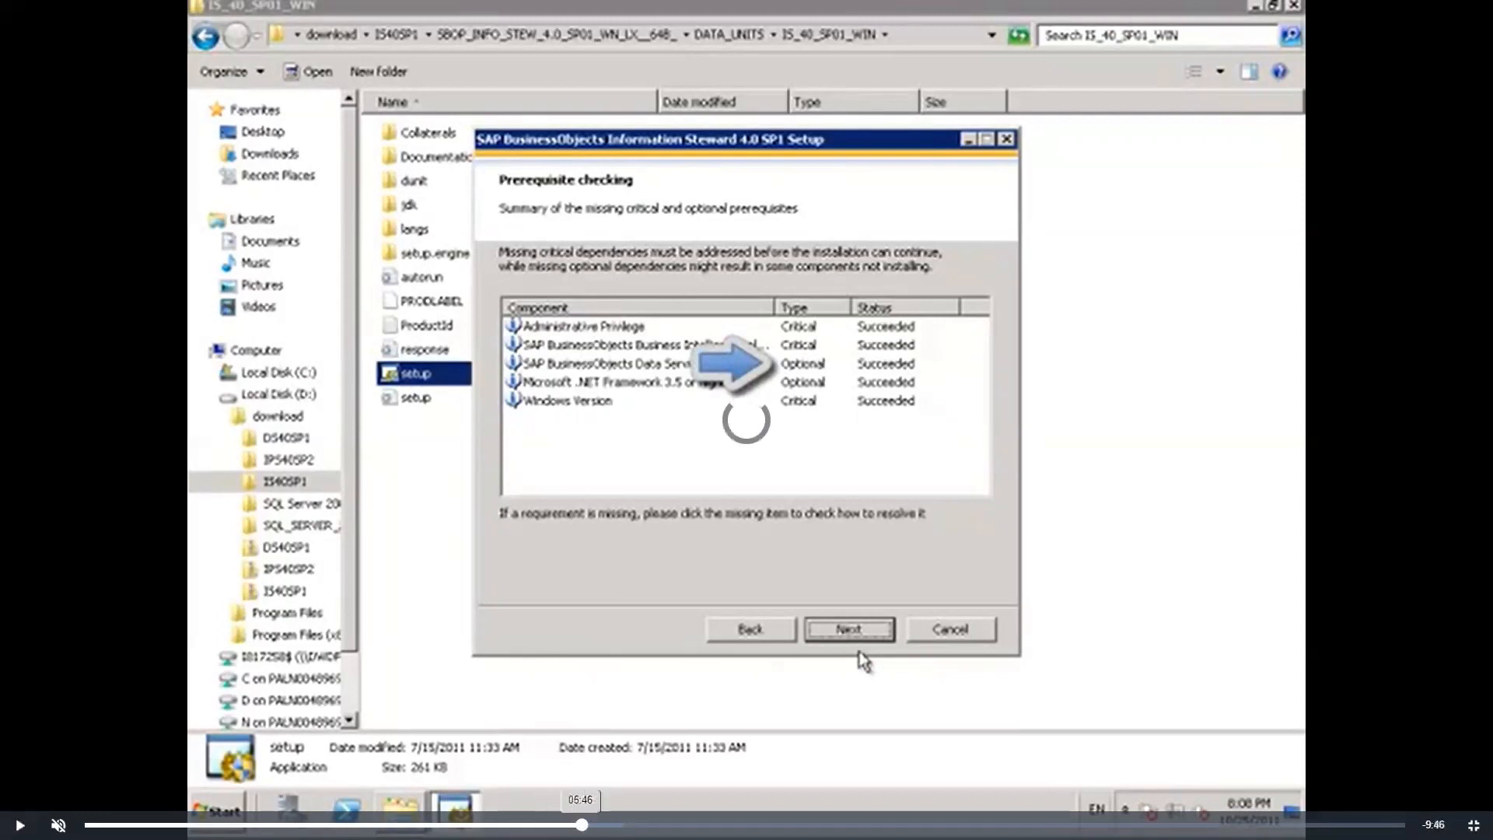
left_click(597, 825)
left_click(614, 825)
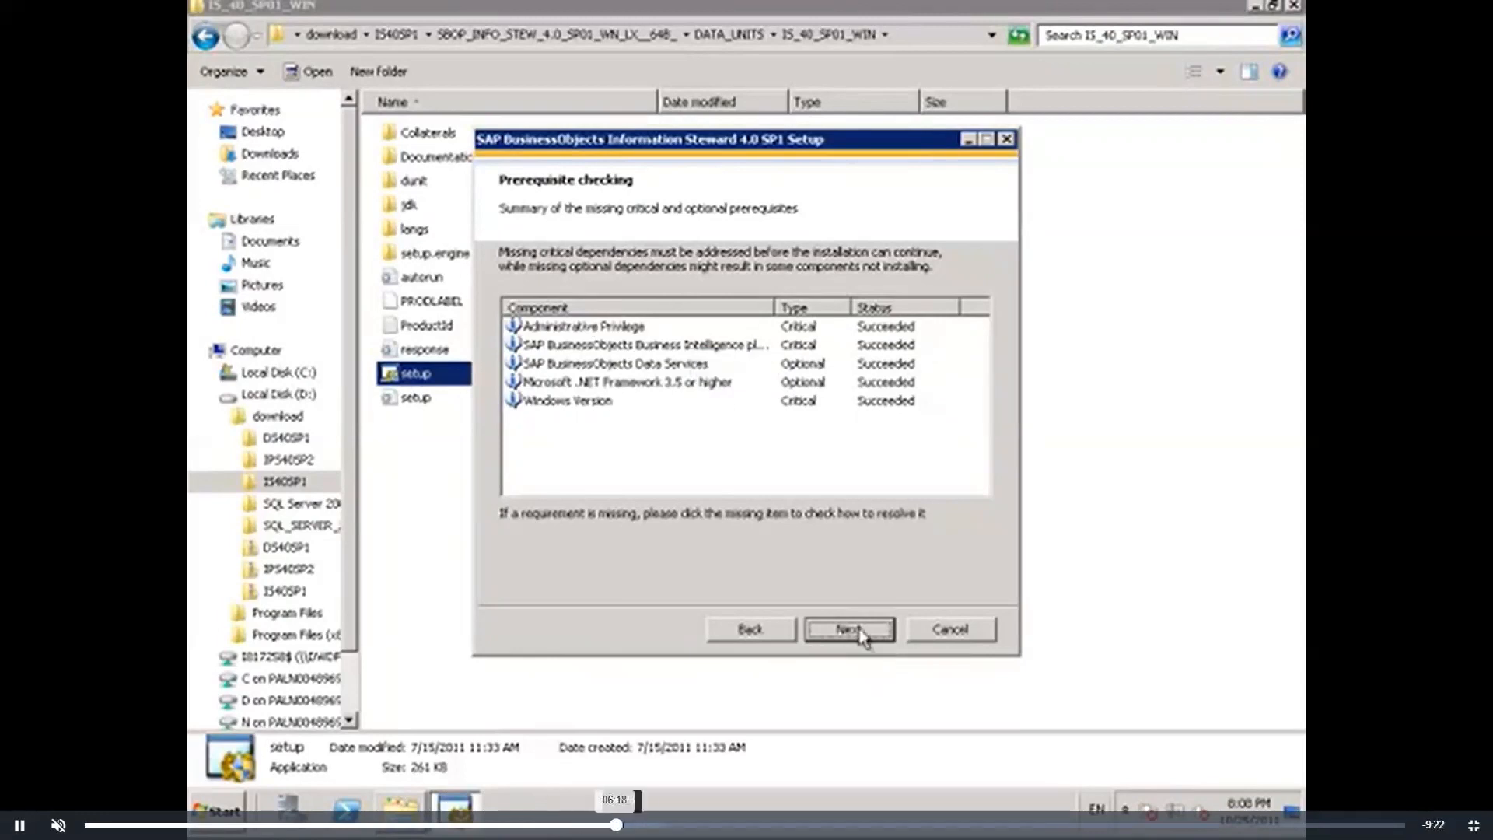
left_click(635, 825)
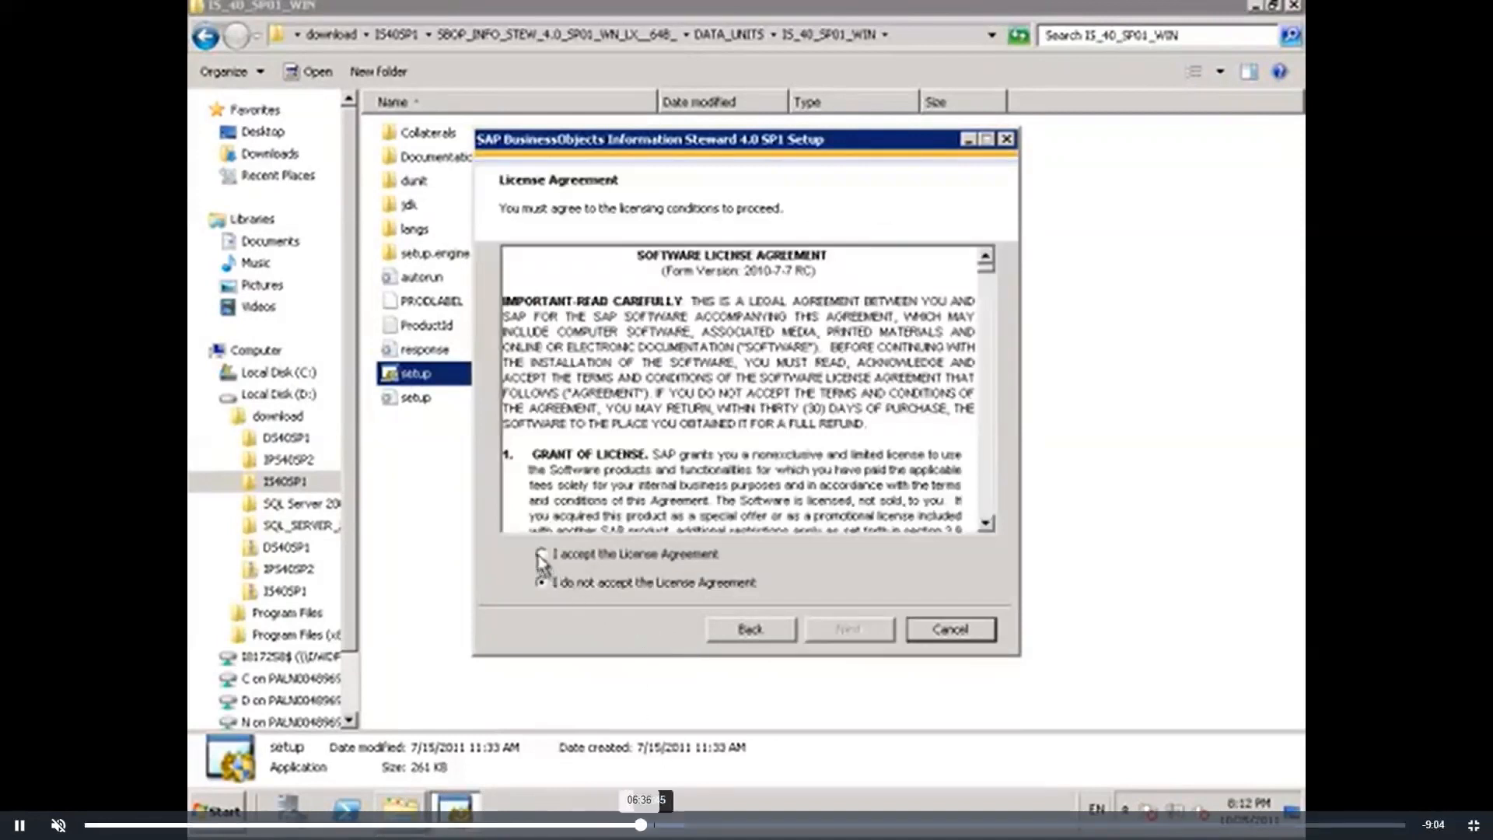
Skip ahead through the User Information, destination folder and language pack pages to the install type options at about 08:05.
left_click(662, 825)
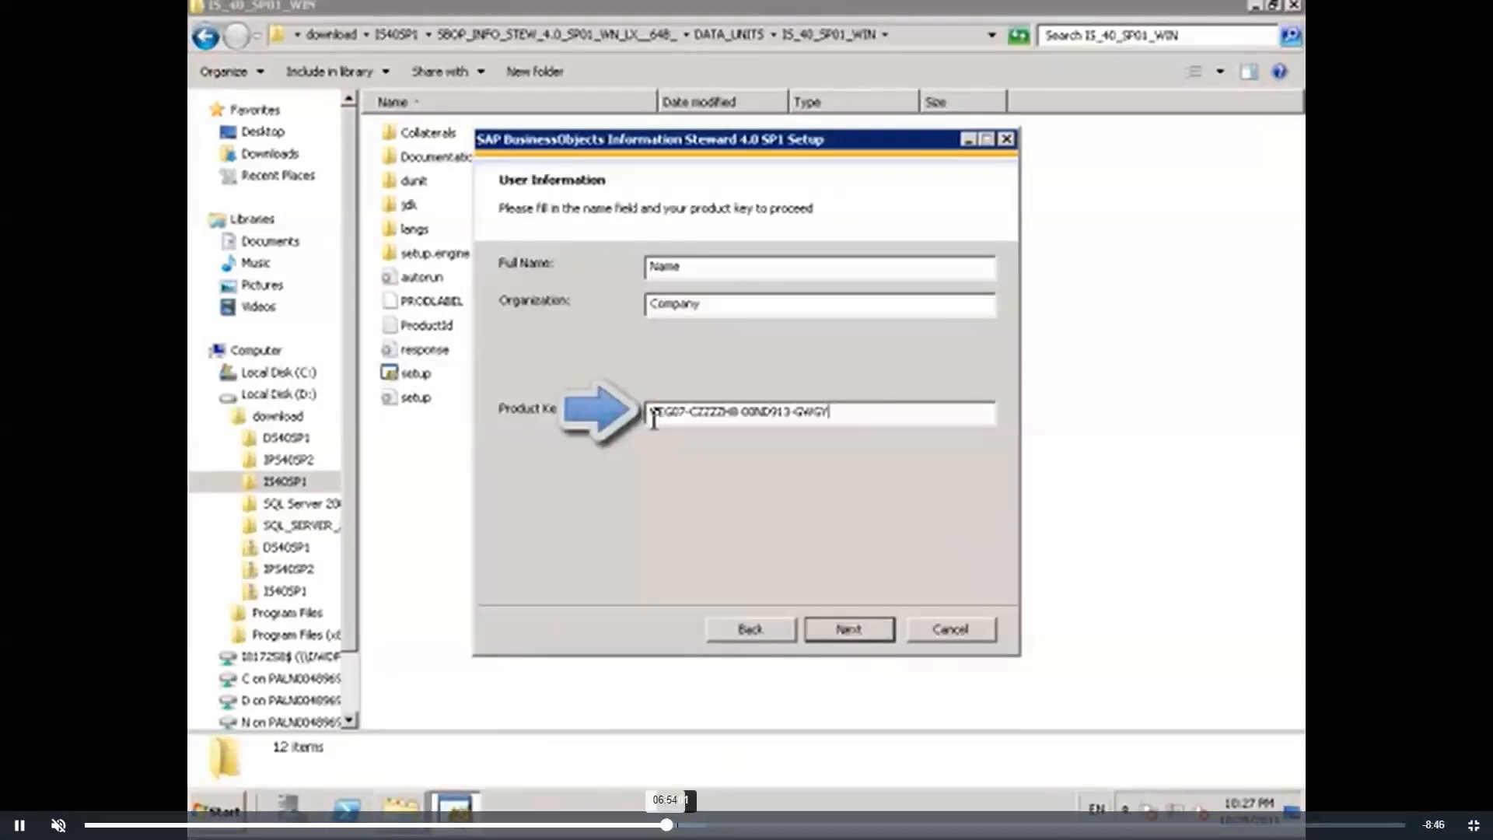
left_click(682, 825)
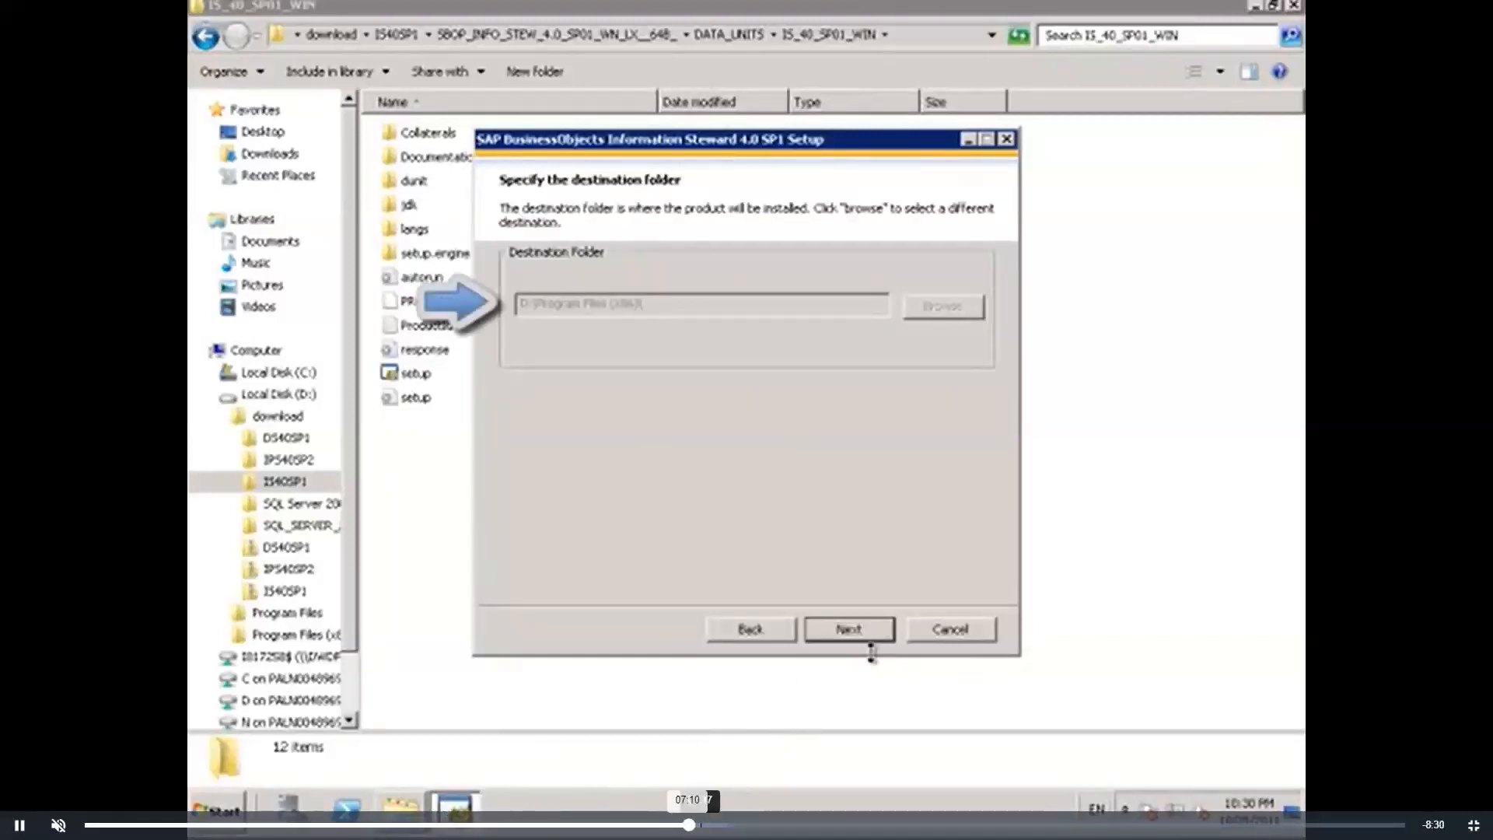
left_click(700, 825)
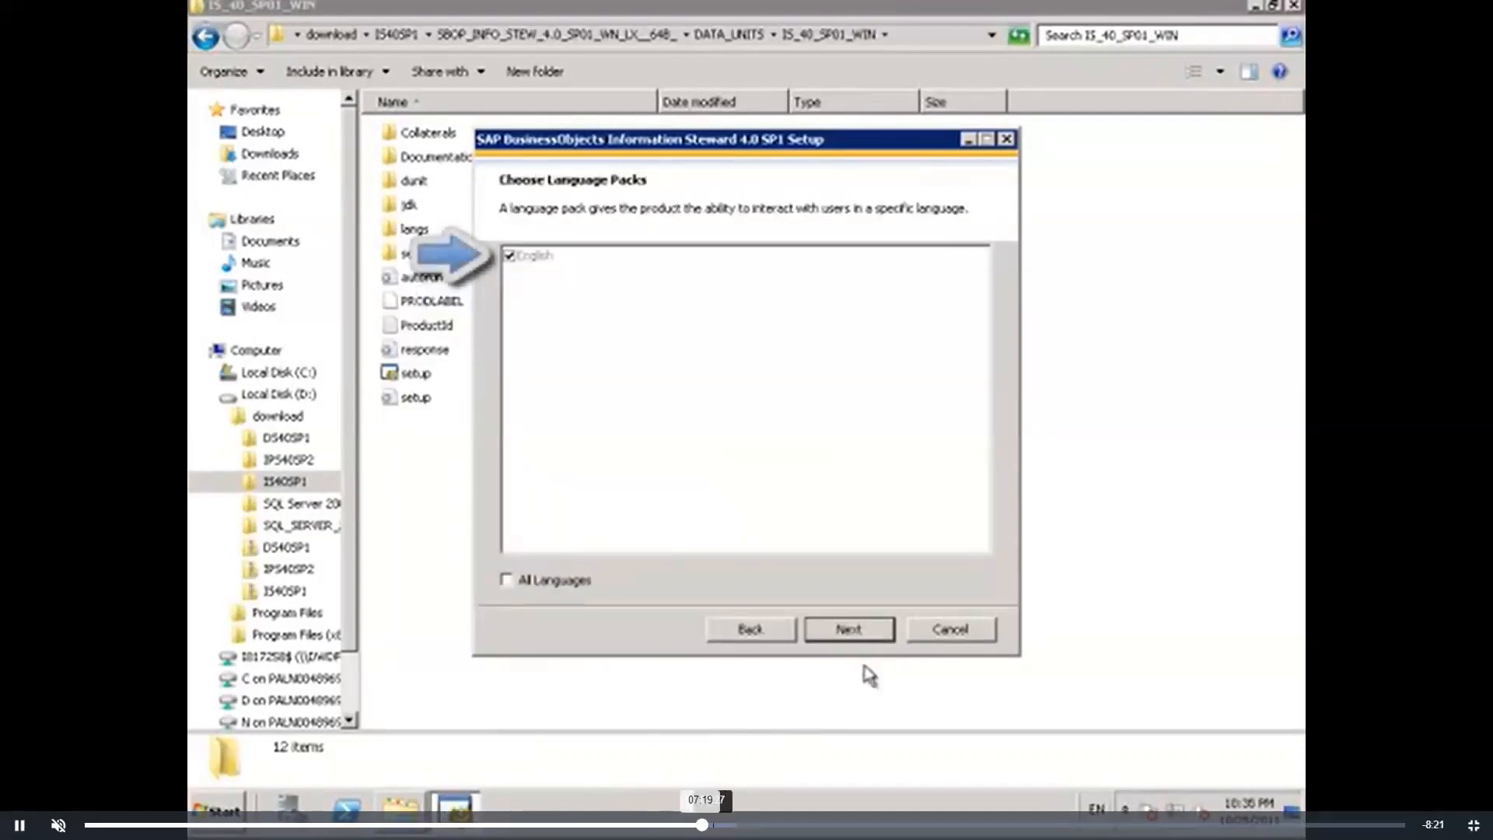
left_click(716, 825)
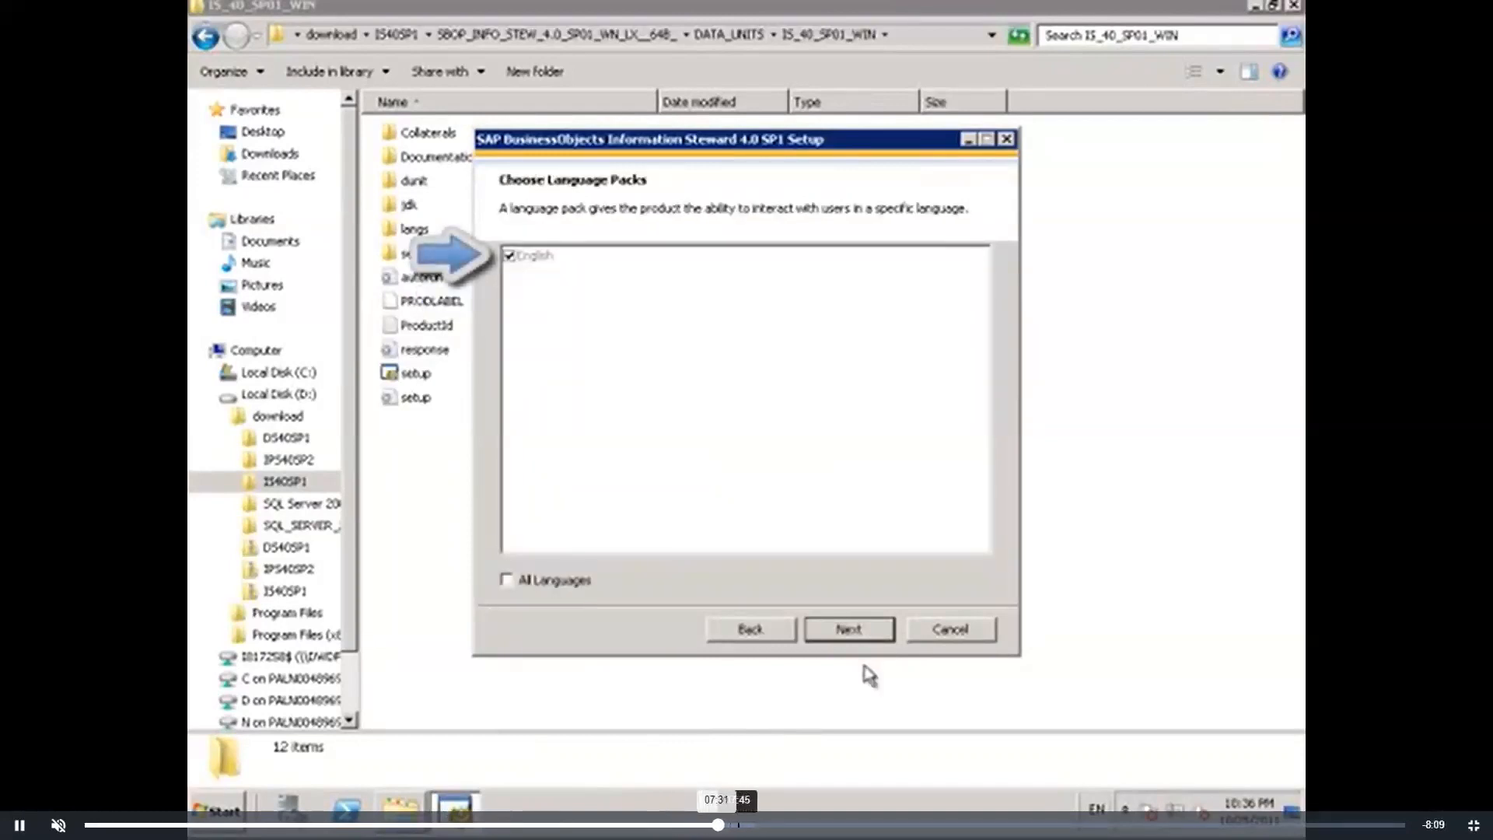
left_click(732, 825)
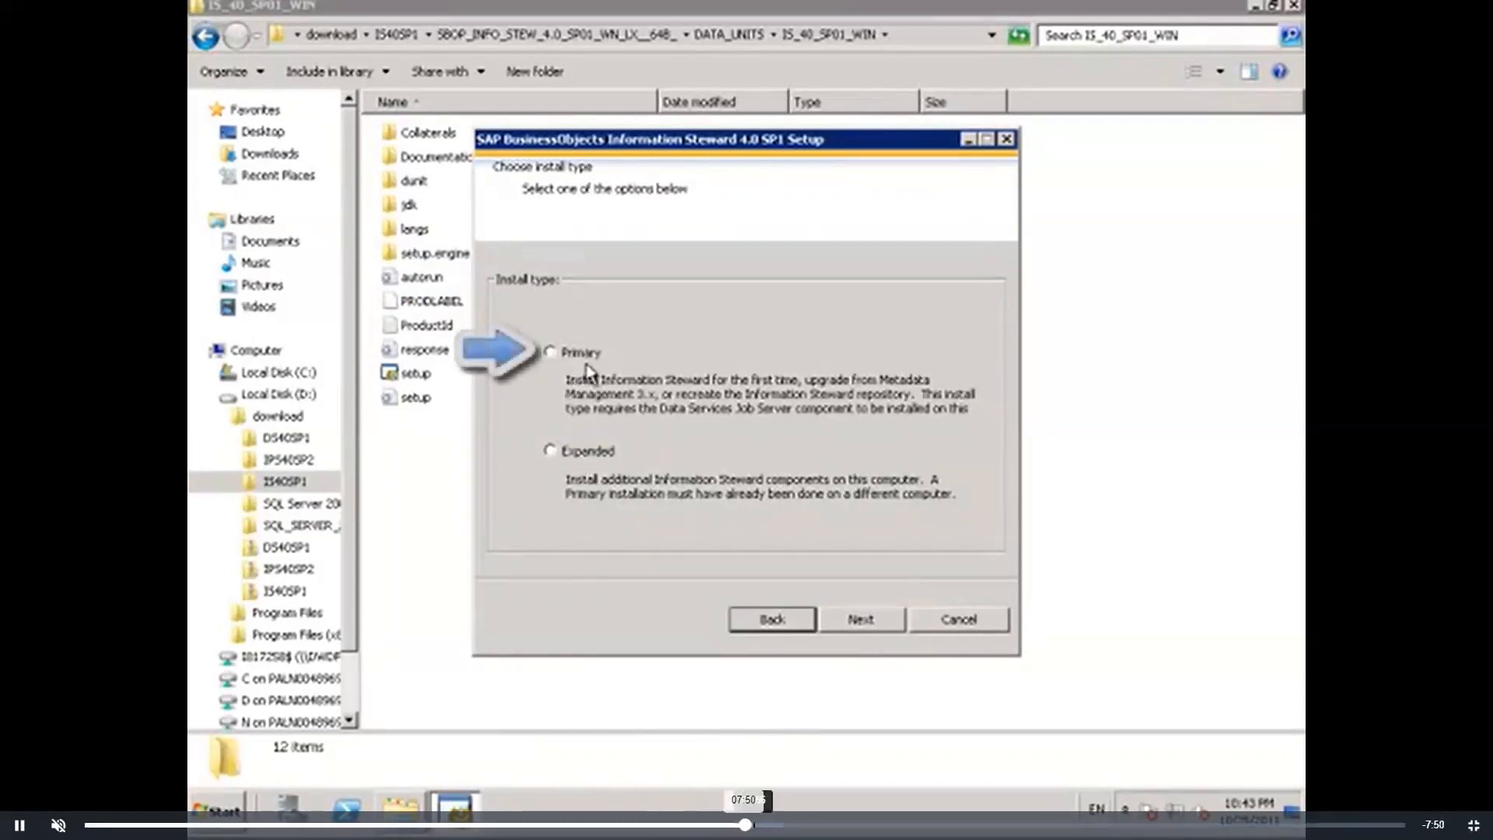
left_click(765, 825)
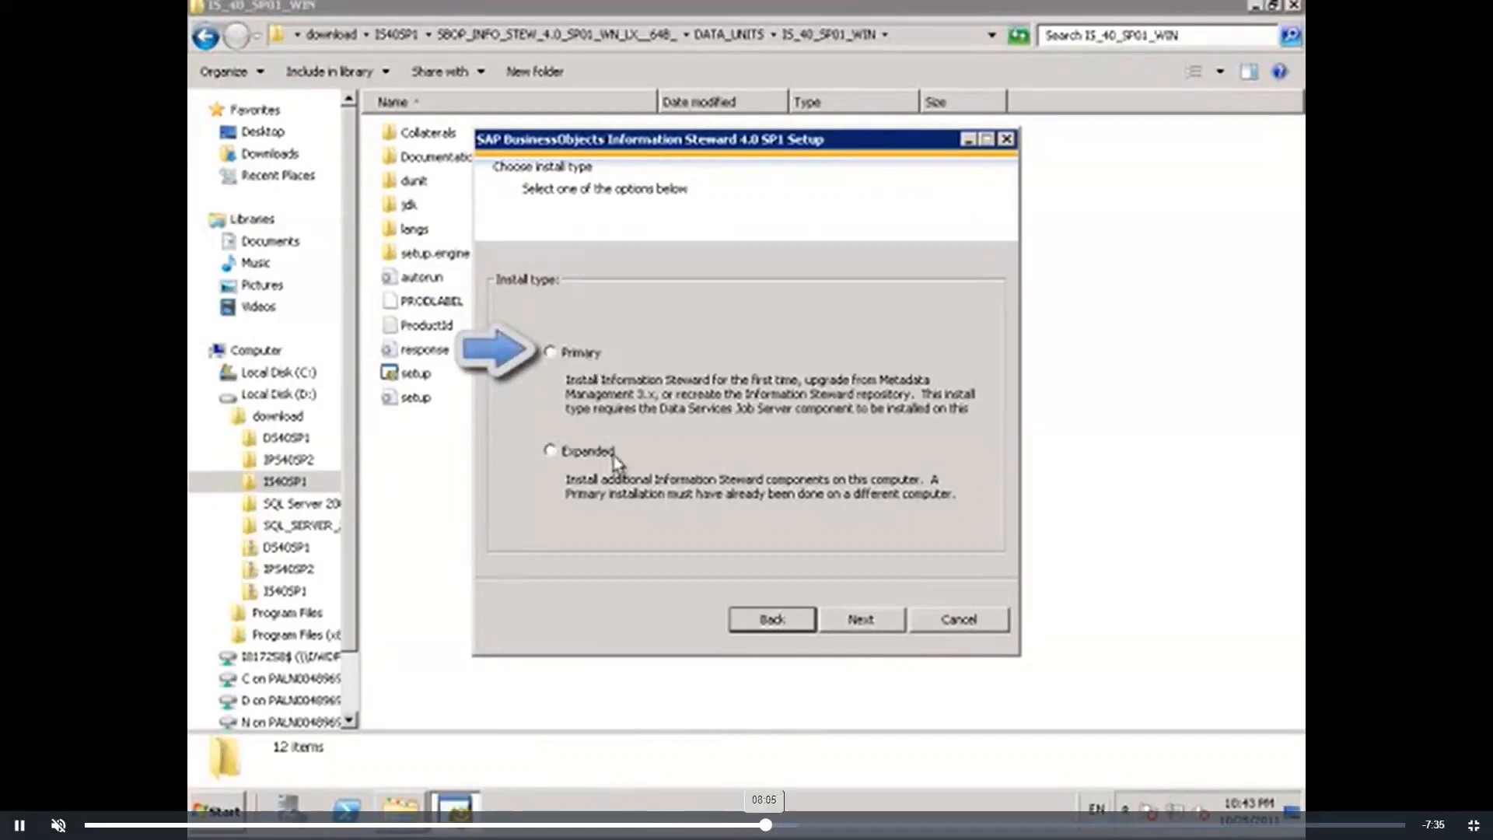
Pause and resume the video at the Primary and Expanded install types, and advance to the CMS server login at about 08:51.
left_click(19, 825)
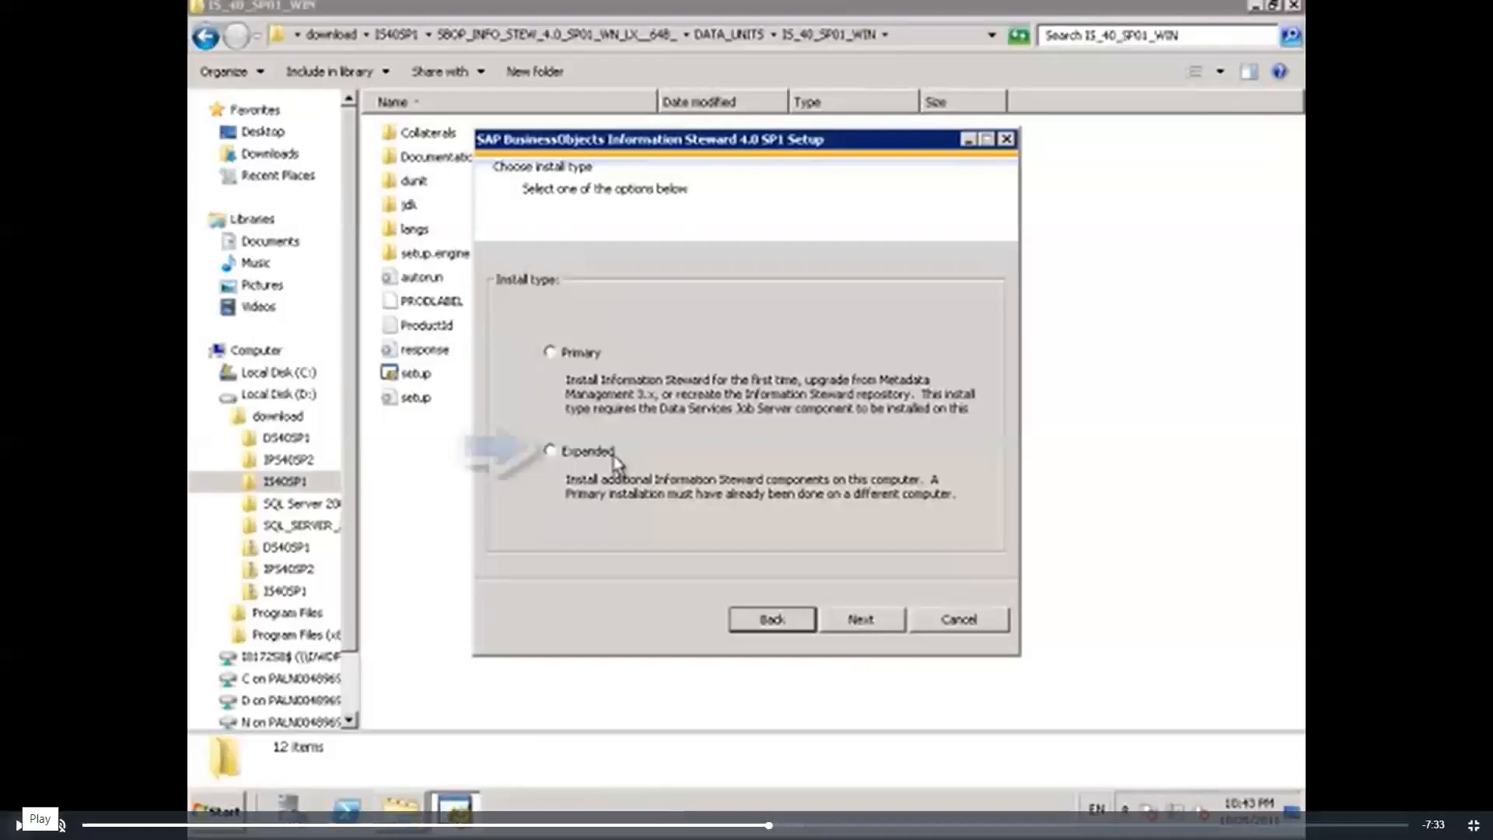
left_click(19, 825)
left_click(787, 826)
left_click(802, 825)
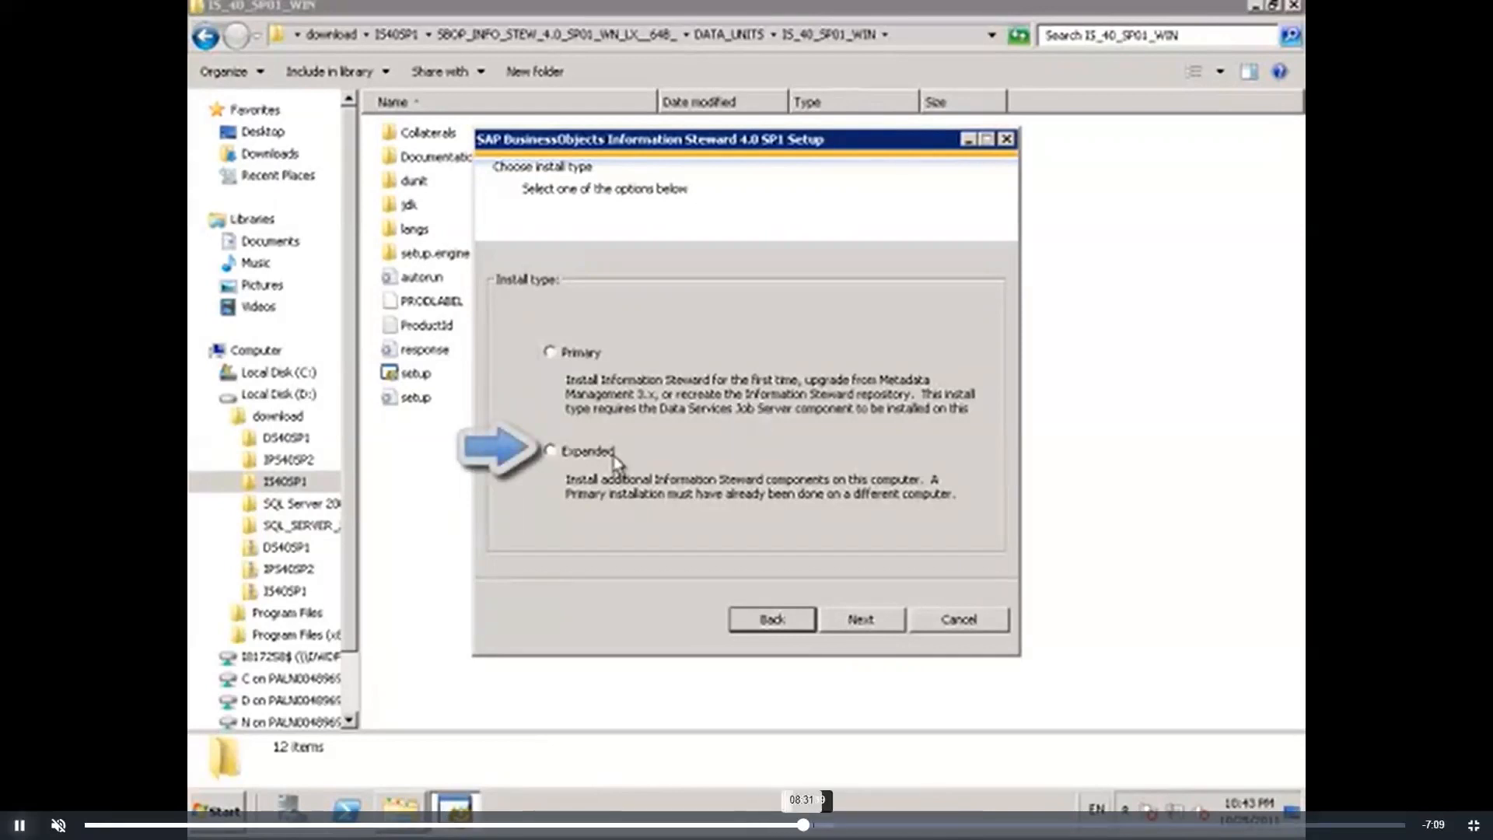
left_click(819, 825)
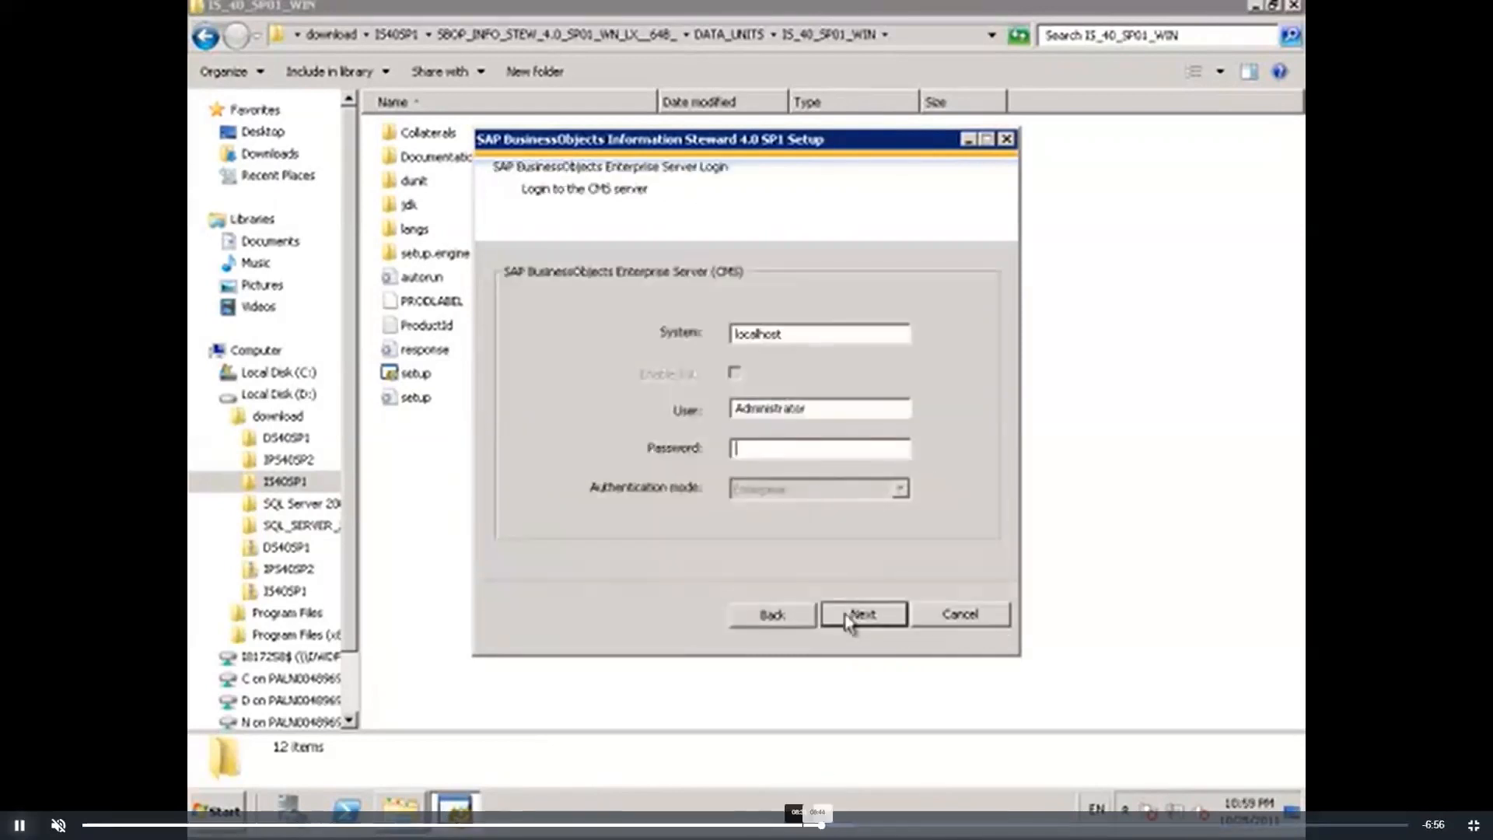
left_click(809, 825)
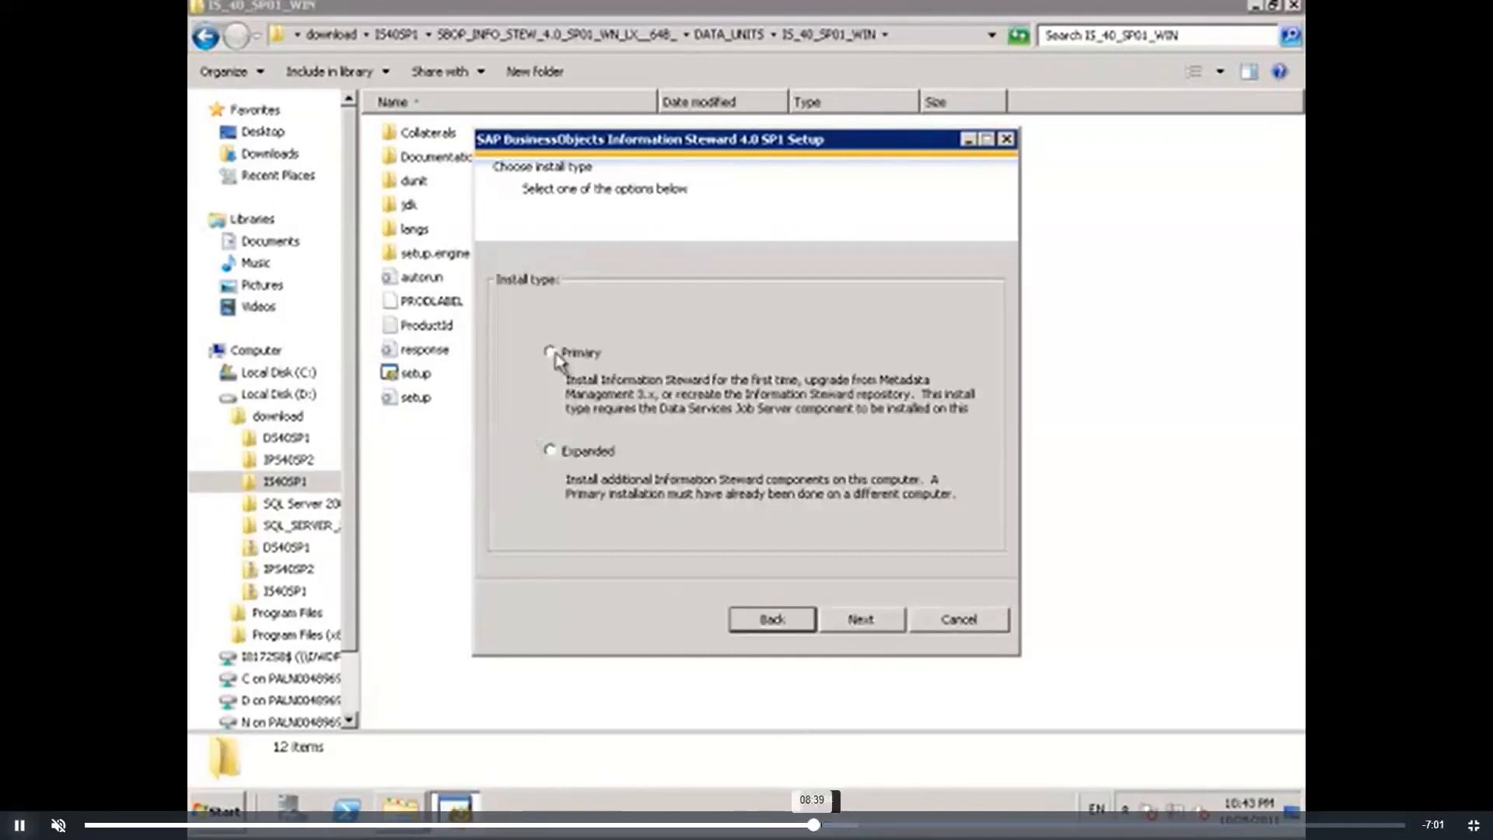
left_click(828, 826)
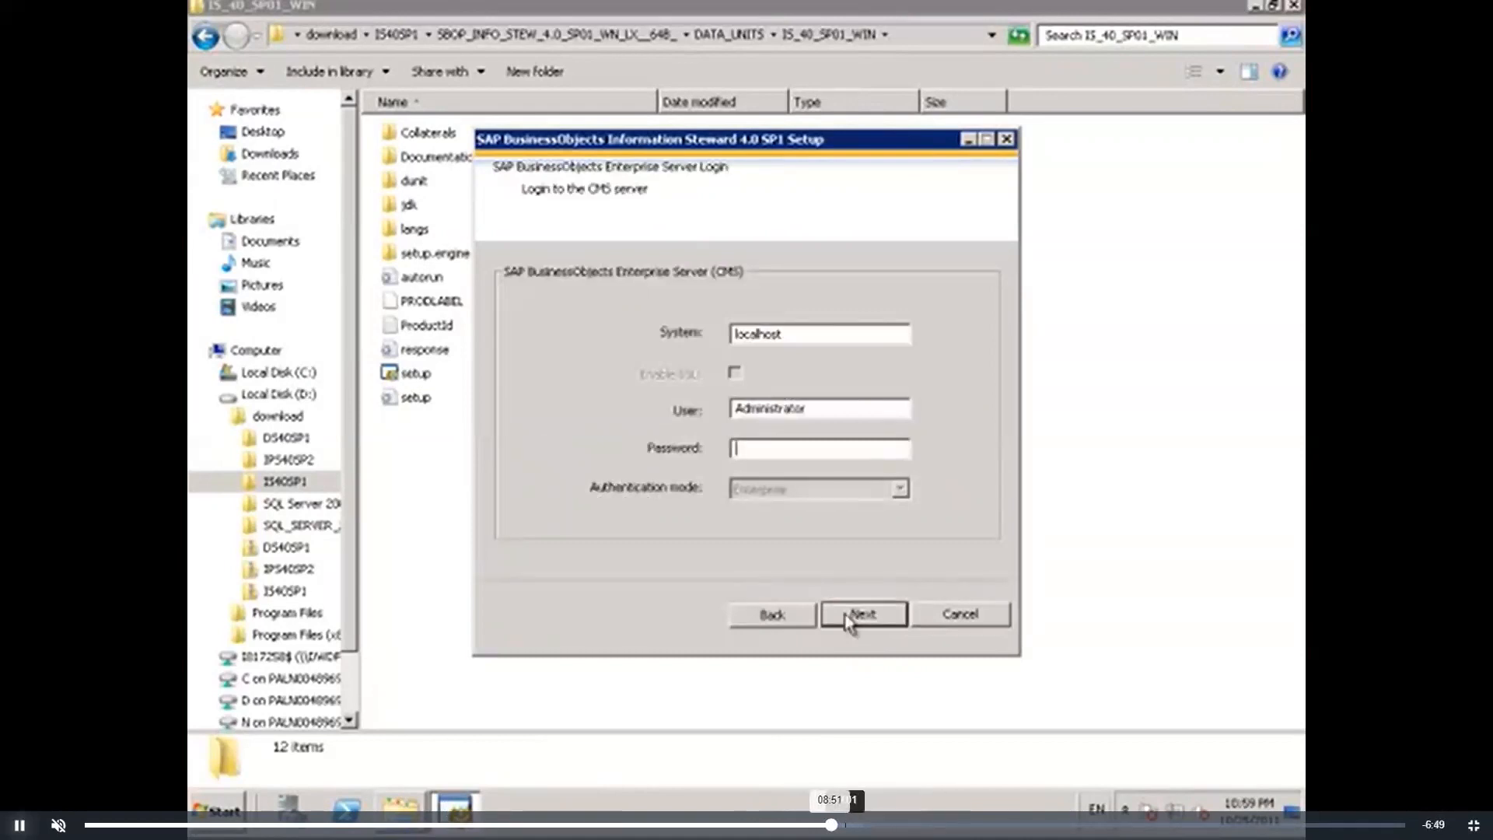
Skip ahead past the CMS Service Stop/Start prompt to the Select Features page and pause the video there.
left_click(845, 825)
left_click(863, 825)
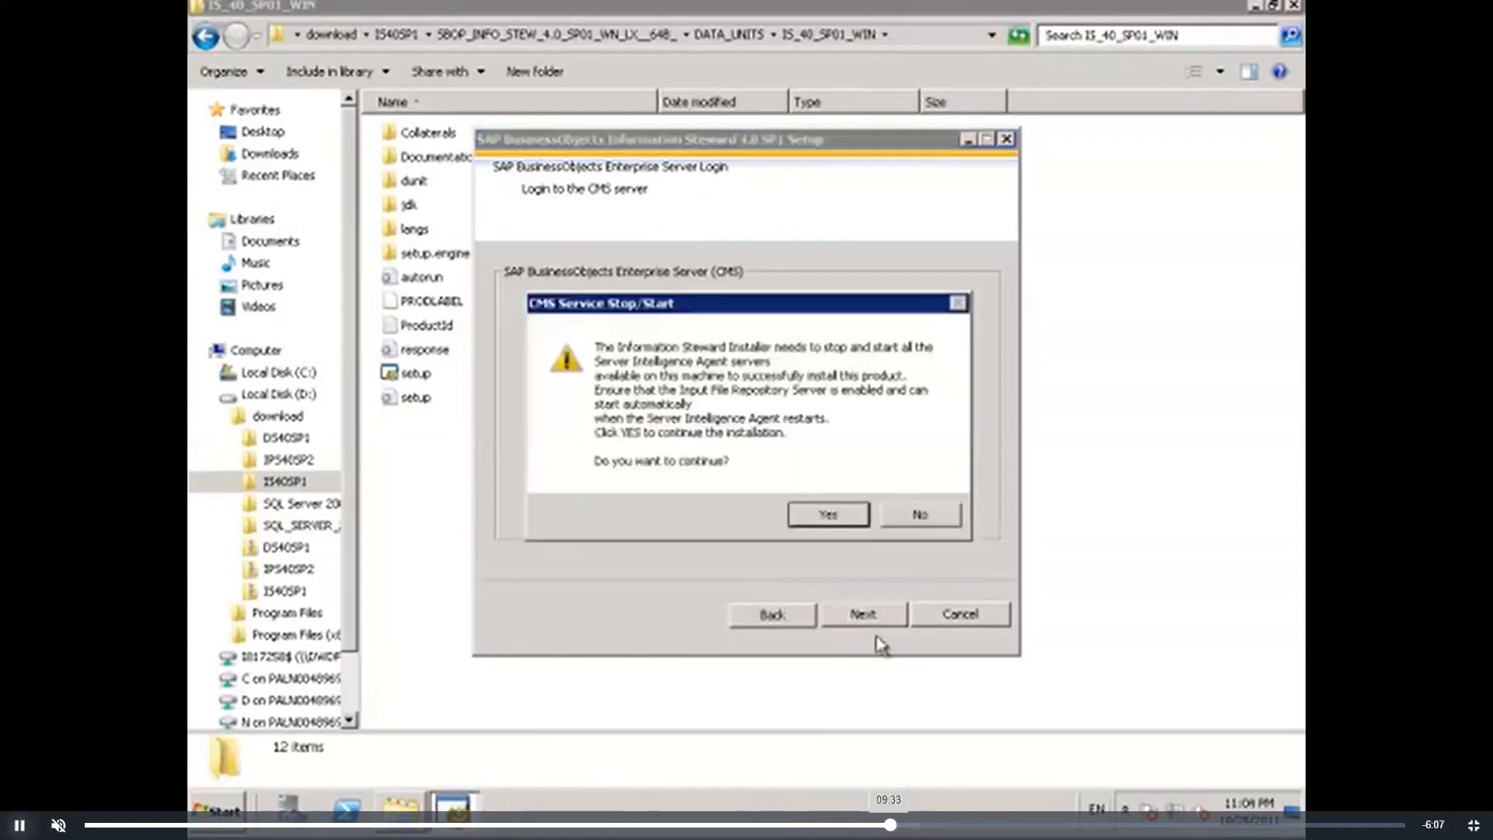
left_click(904, 826)
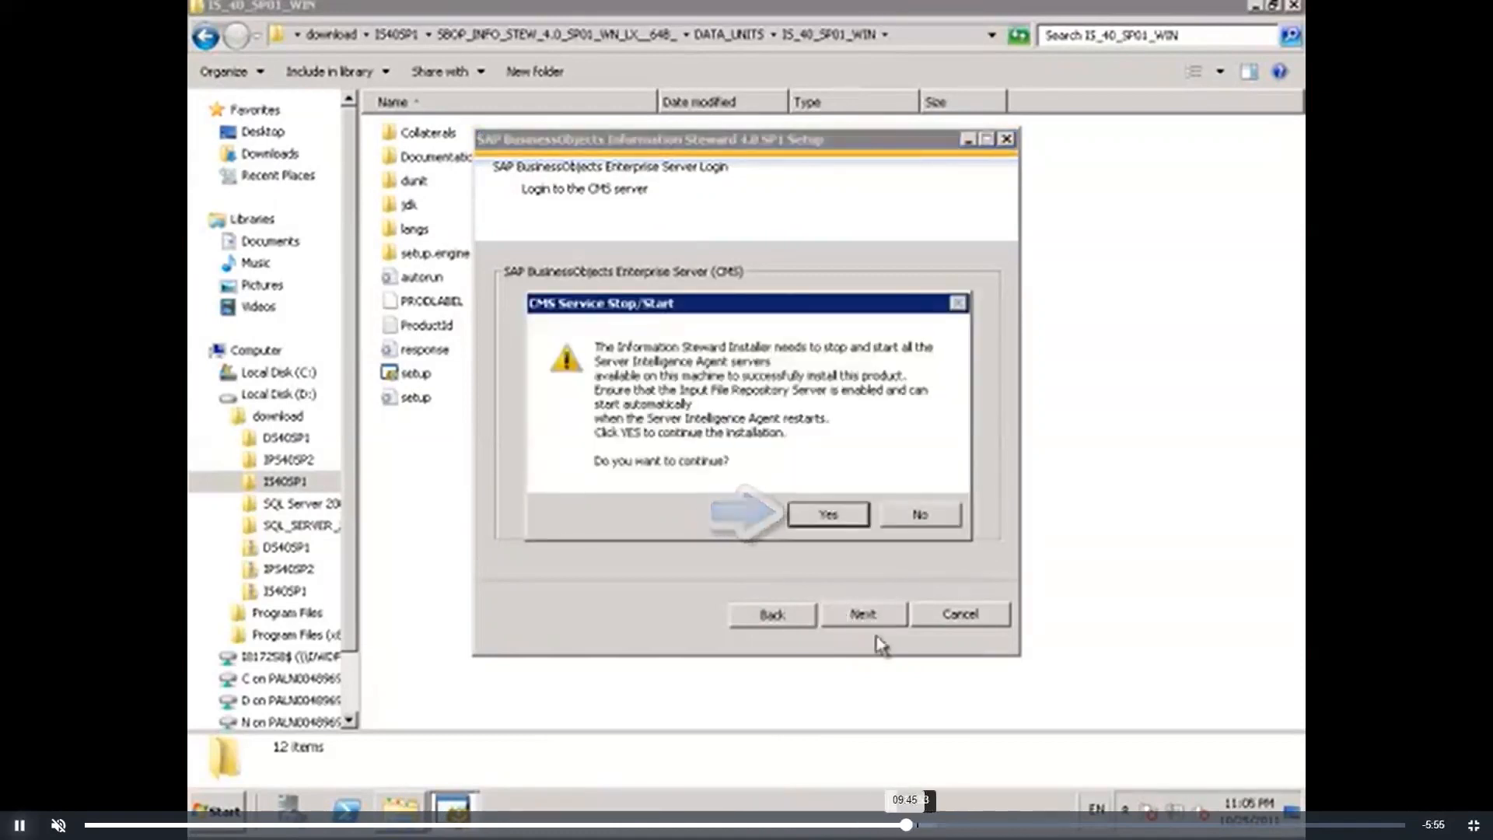
left_click(920, 825)
left_click(718, 518)
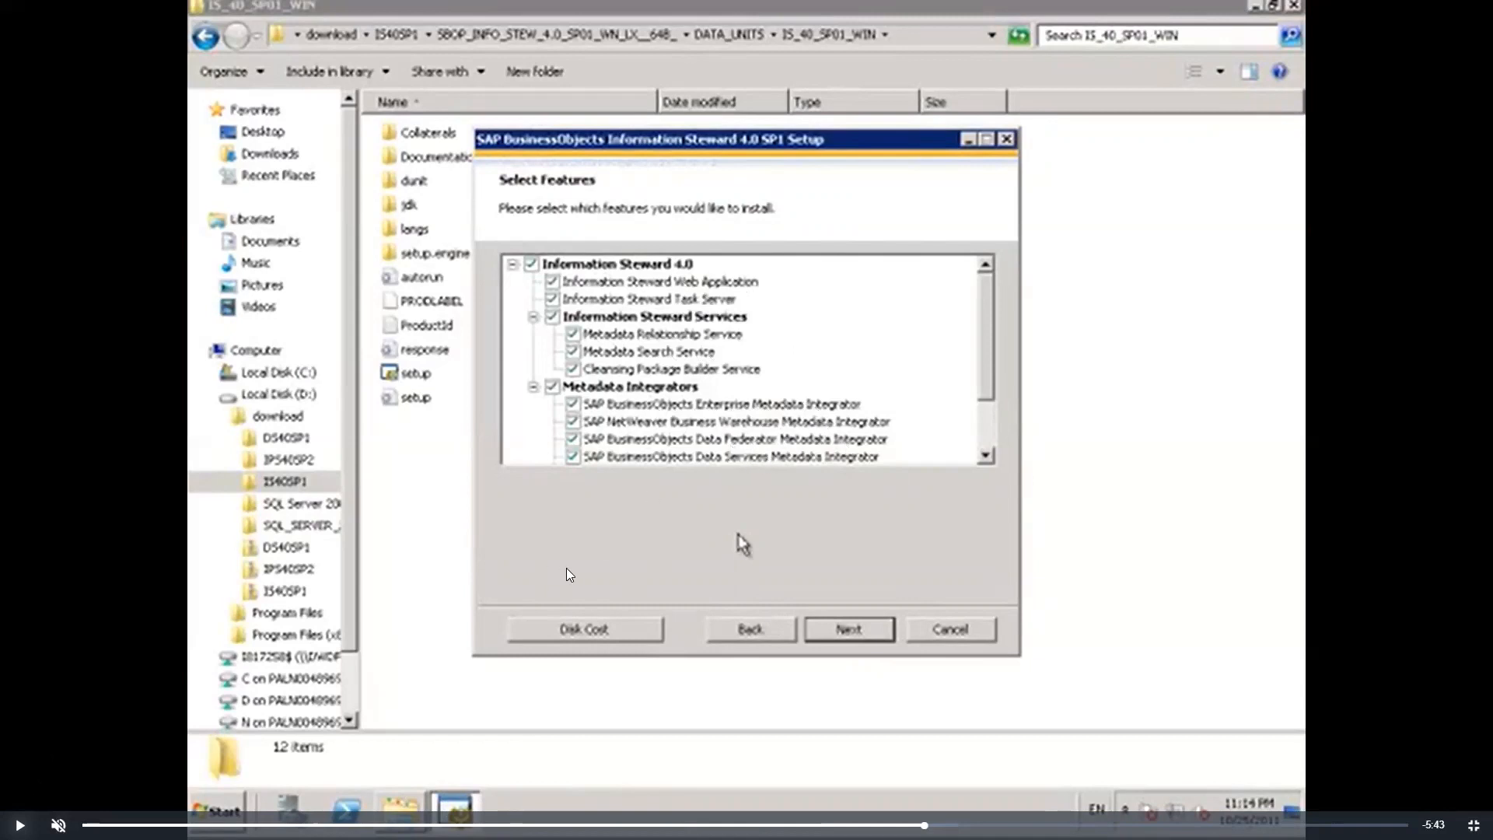
Resume the video and skip through the Select Features demonstration, stepping back slightly to play on to the repository options.
left_click(20, 825)
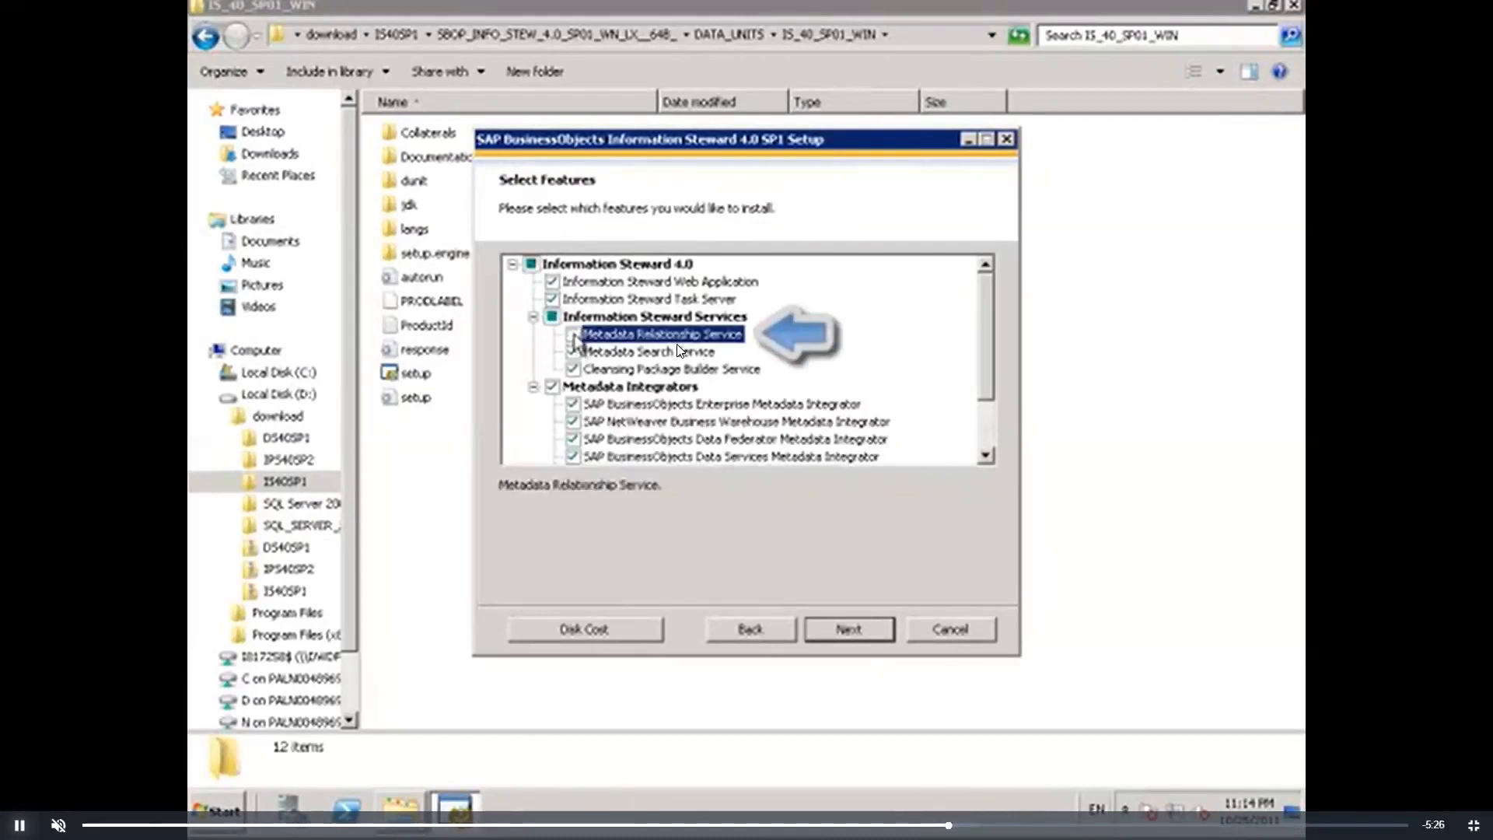
left_click(963, 824)
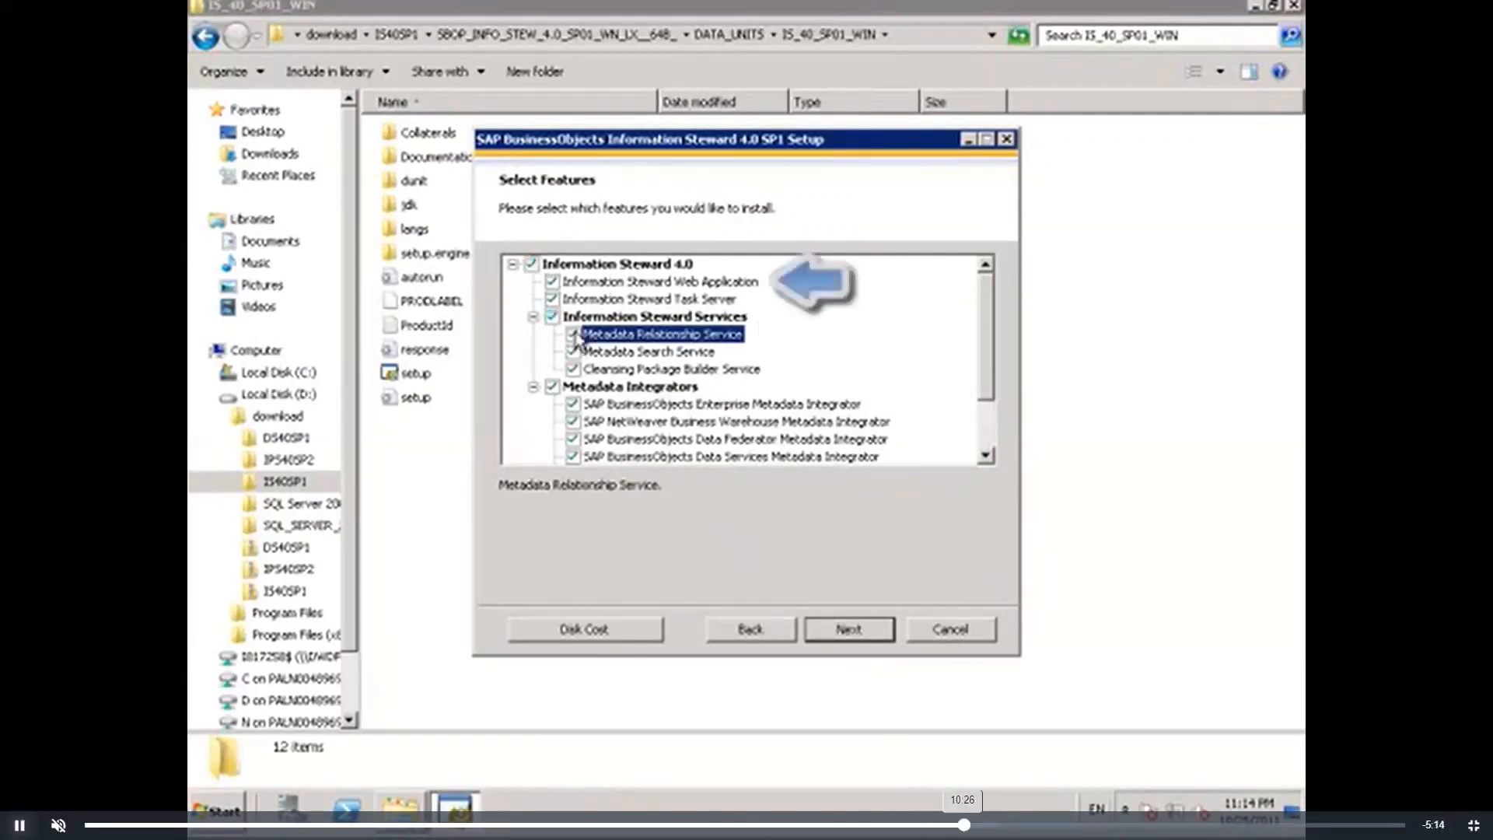
left_click(986, 824)
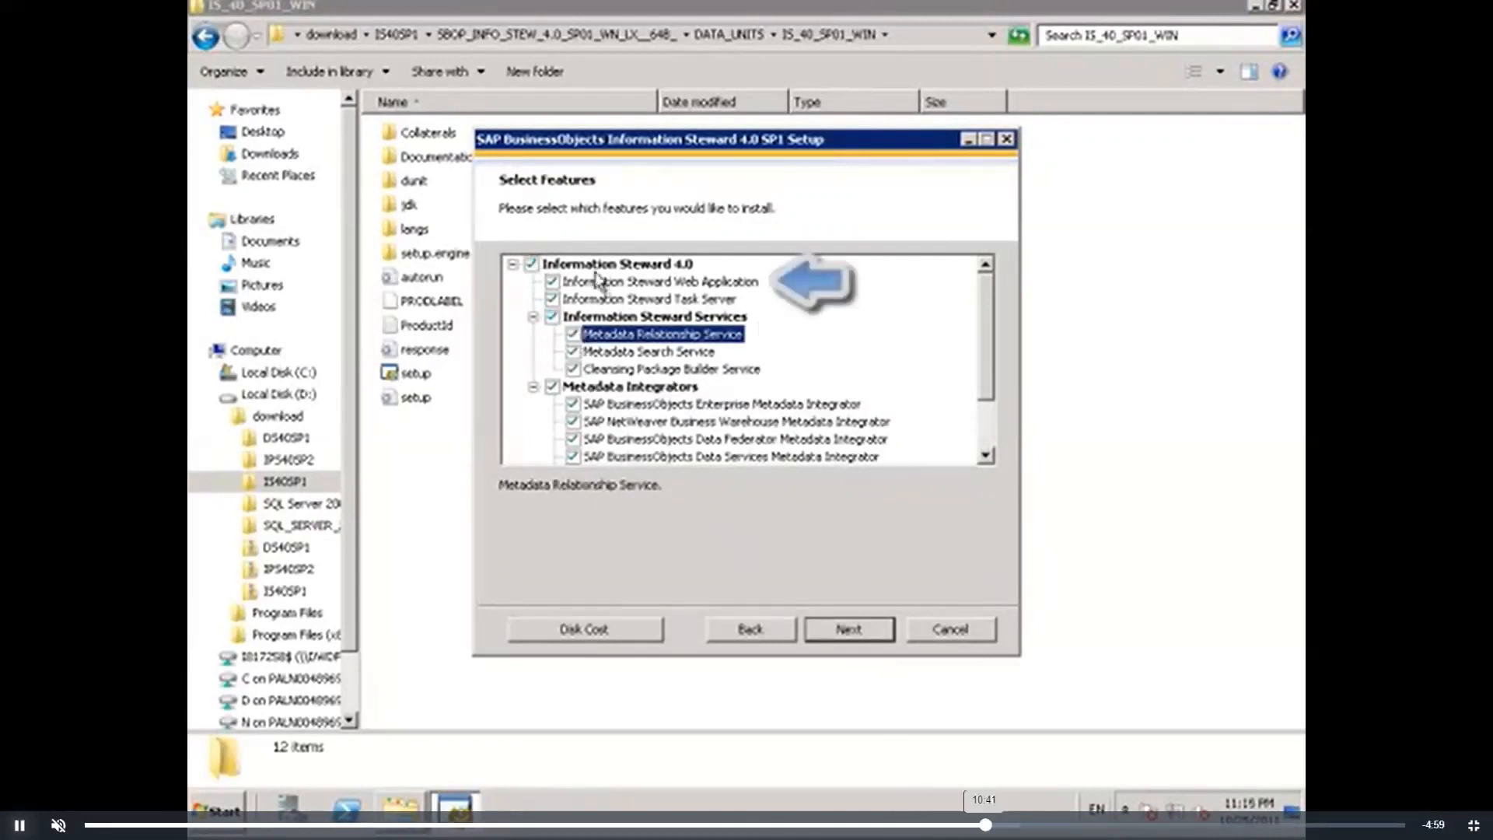
left_click(1003, 824)
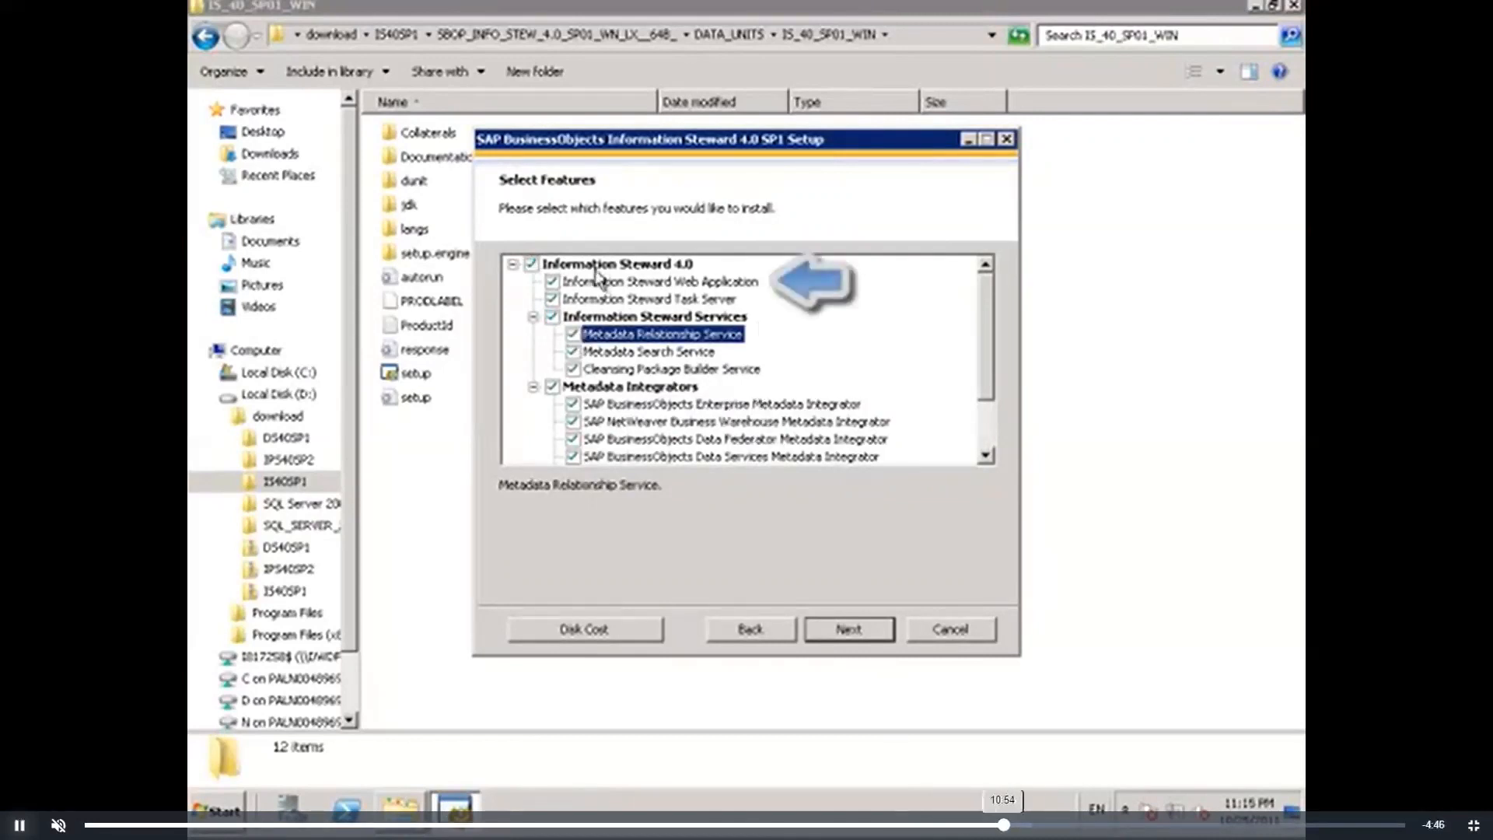
left_click(1043, 825)
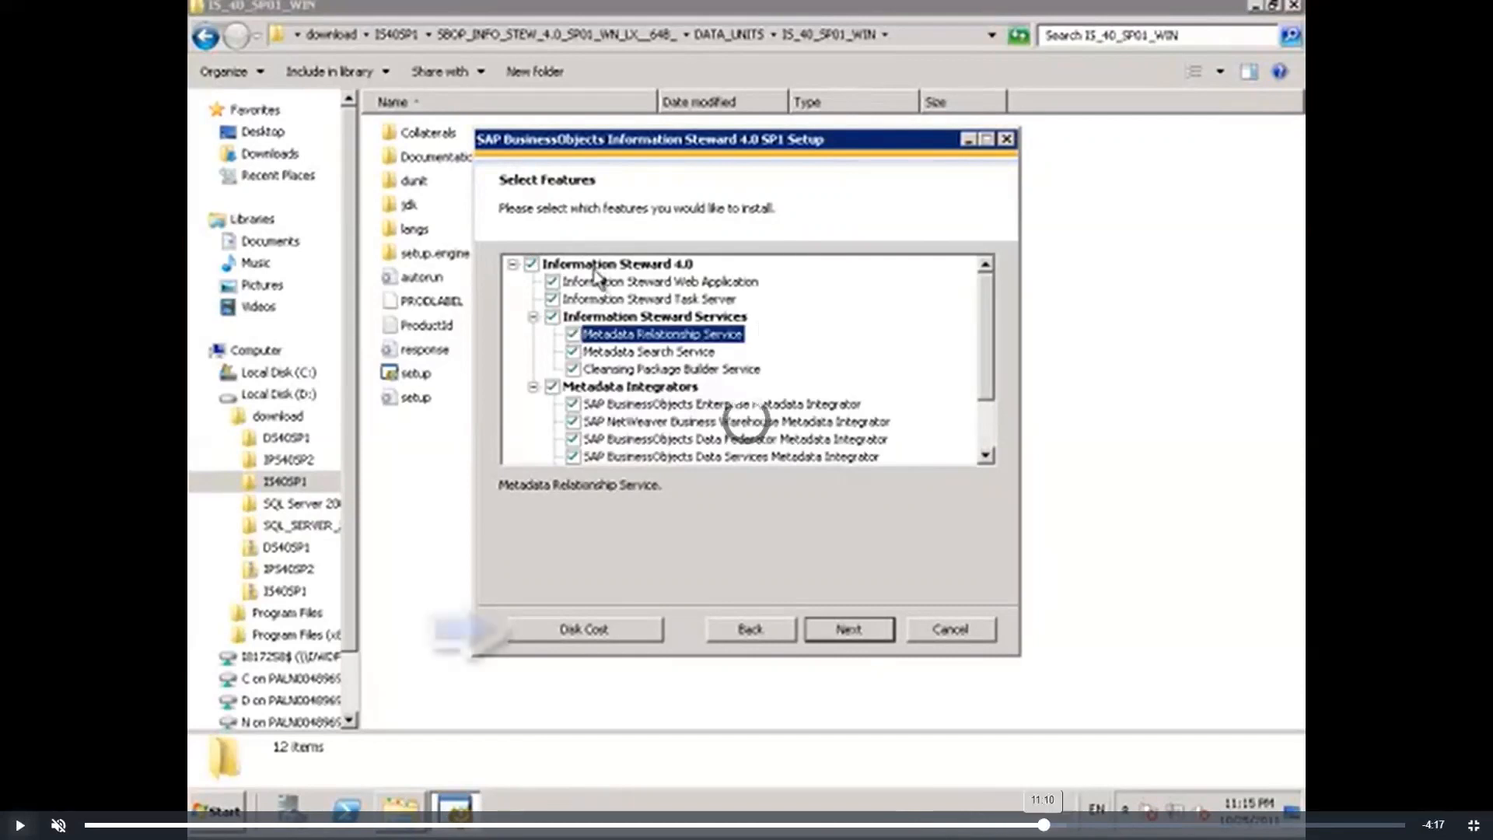
left_click(1023, 824)
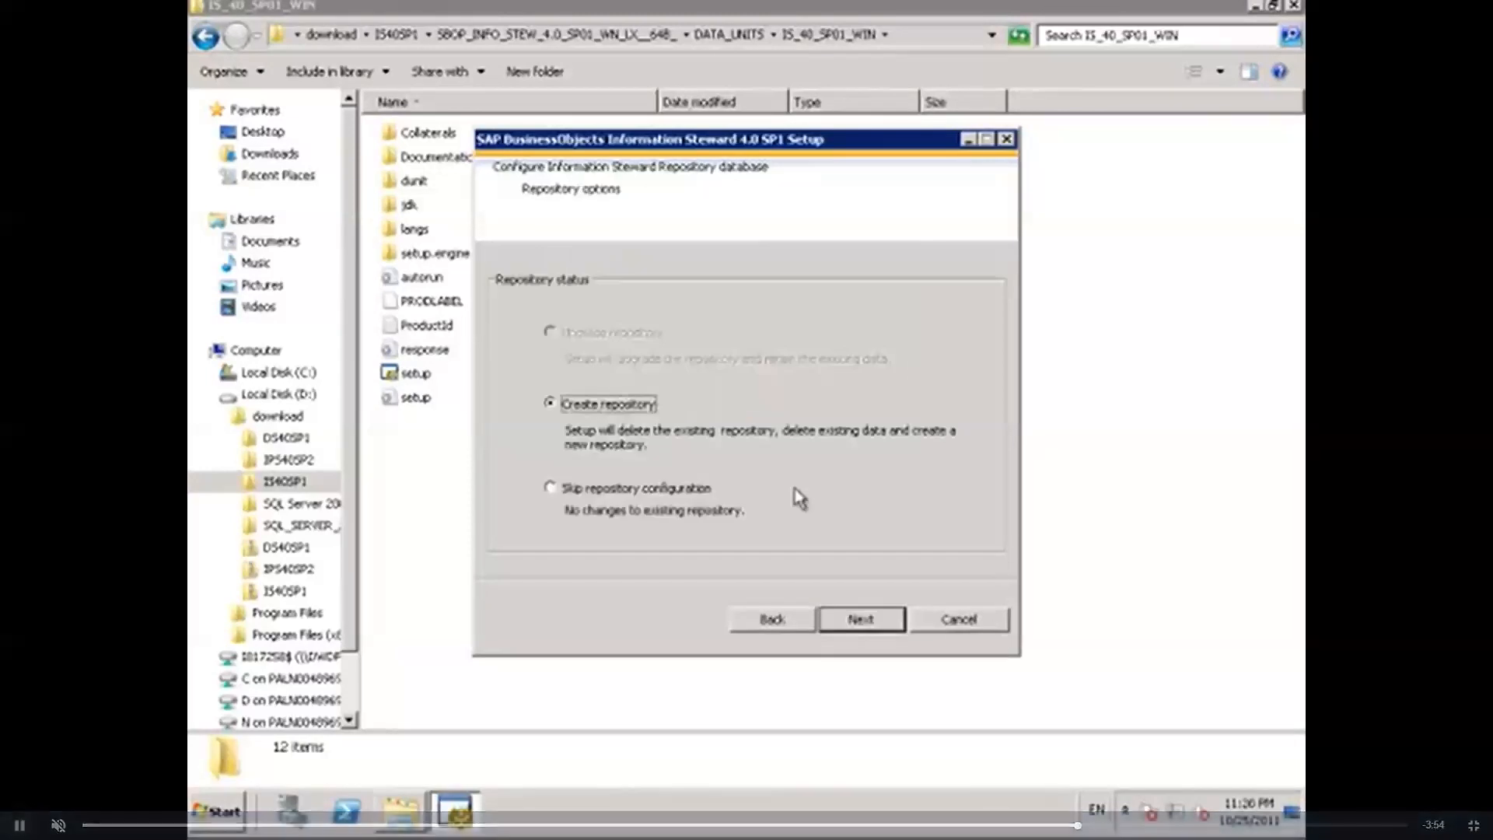
Rewind the video to the repository connection details page and pause it outside full screen.
left_click(19, 824)
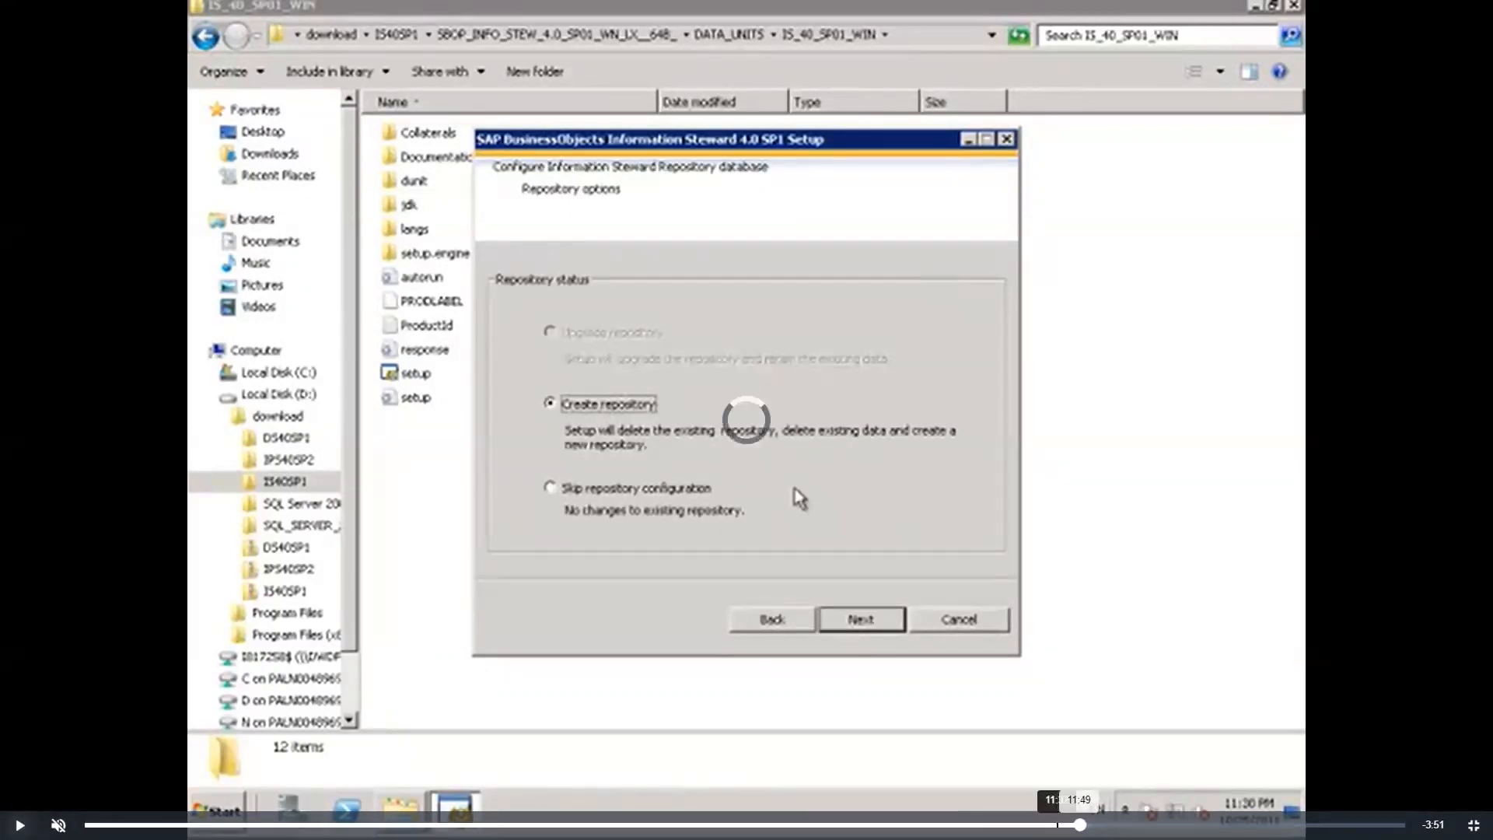
left_click(1058, 825)
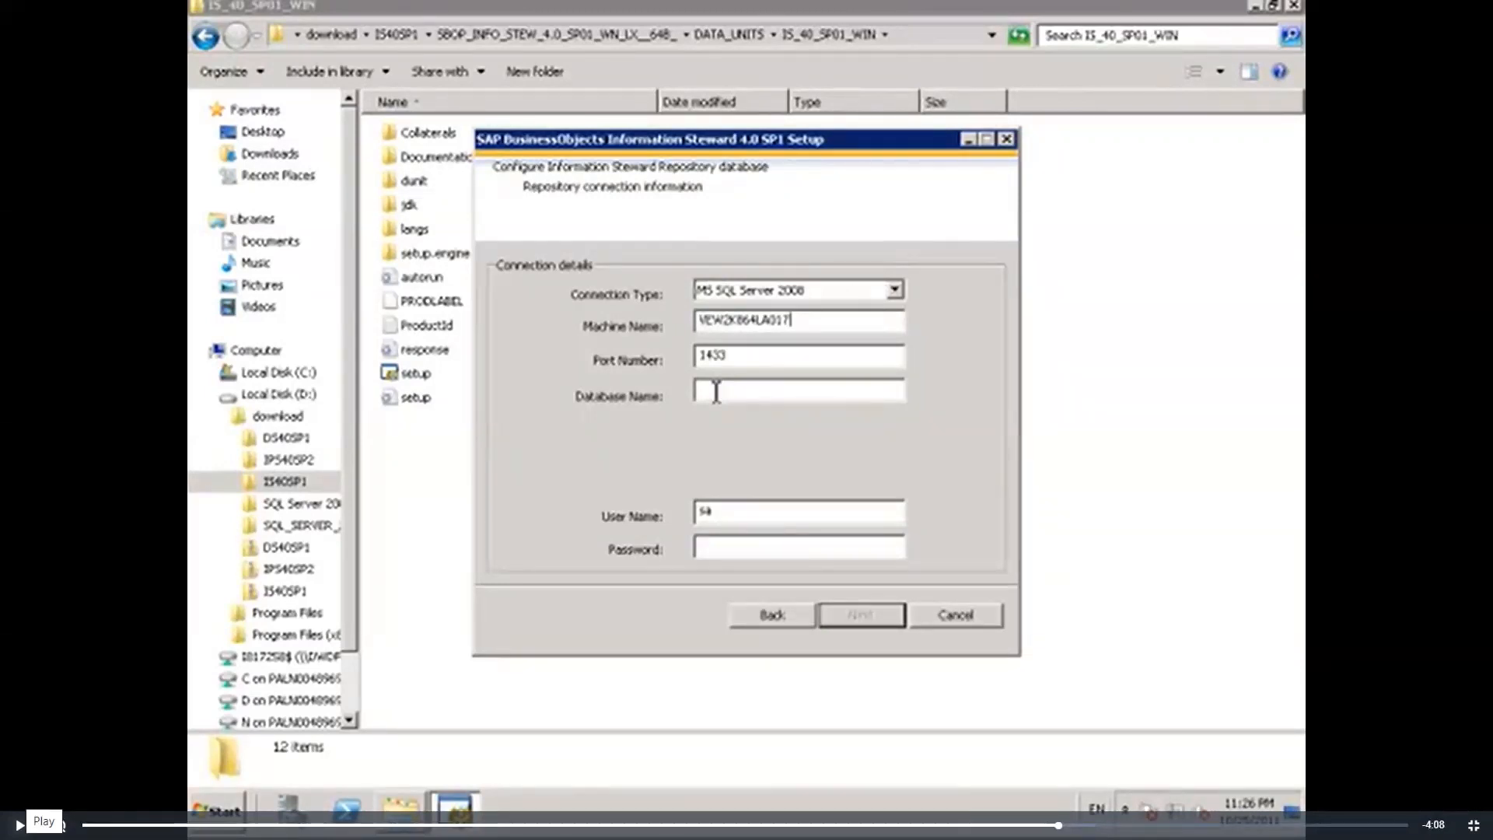
left_click(20, 824)
key("Escape")
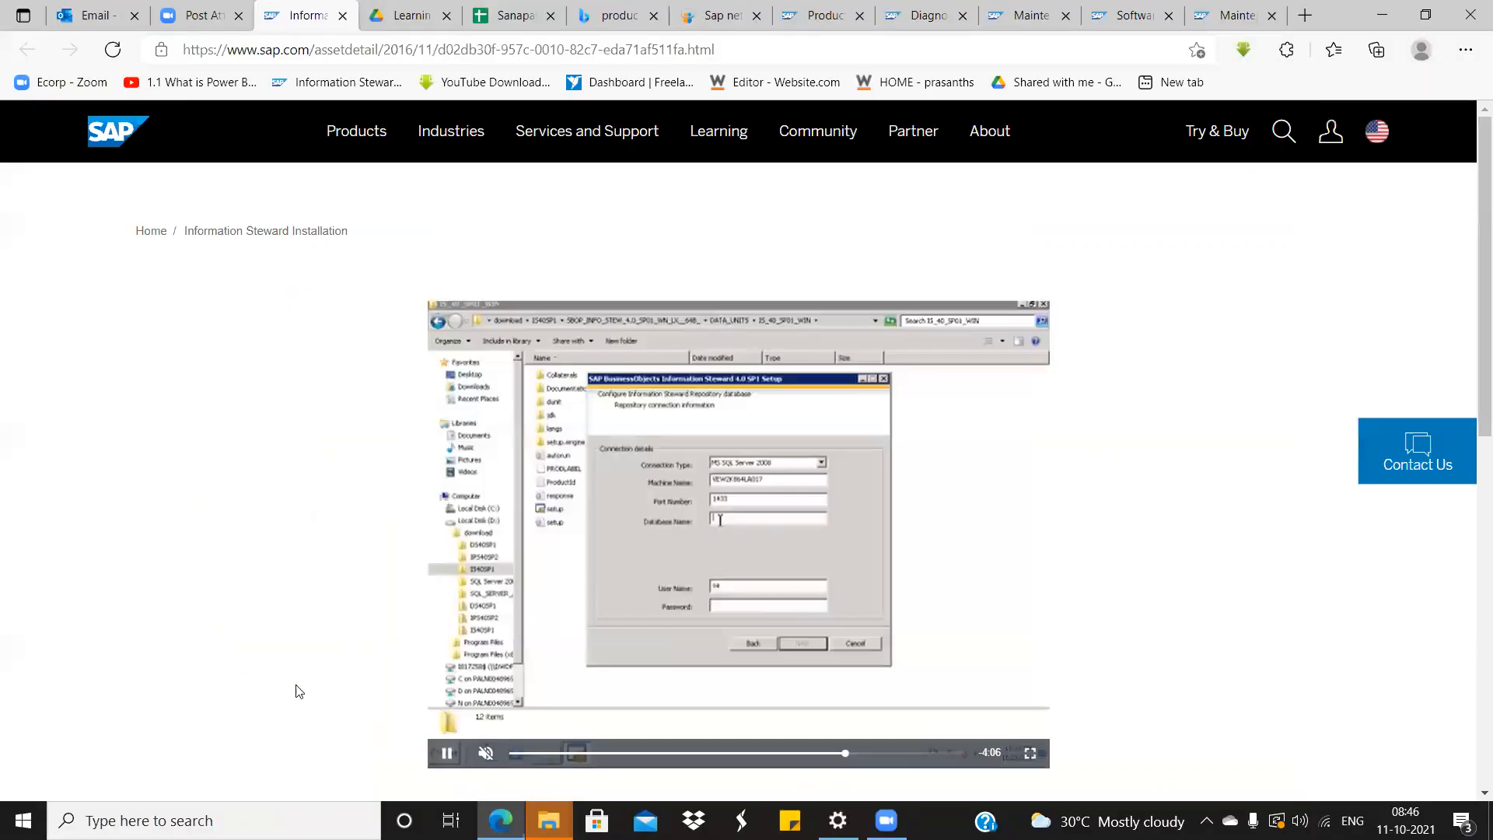
left_click(452, 756)
left_click(129, 812)
type("remote")
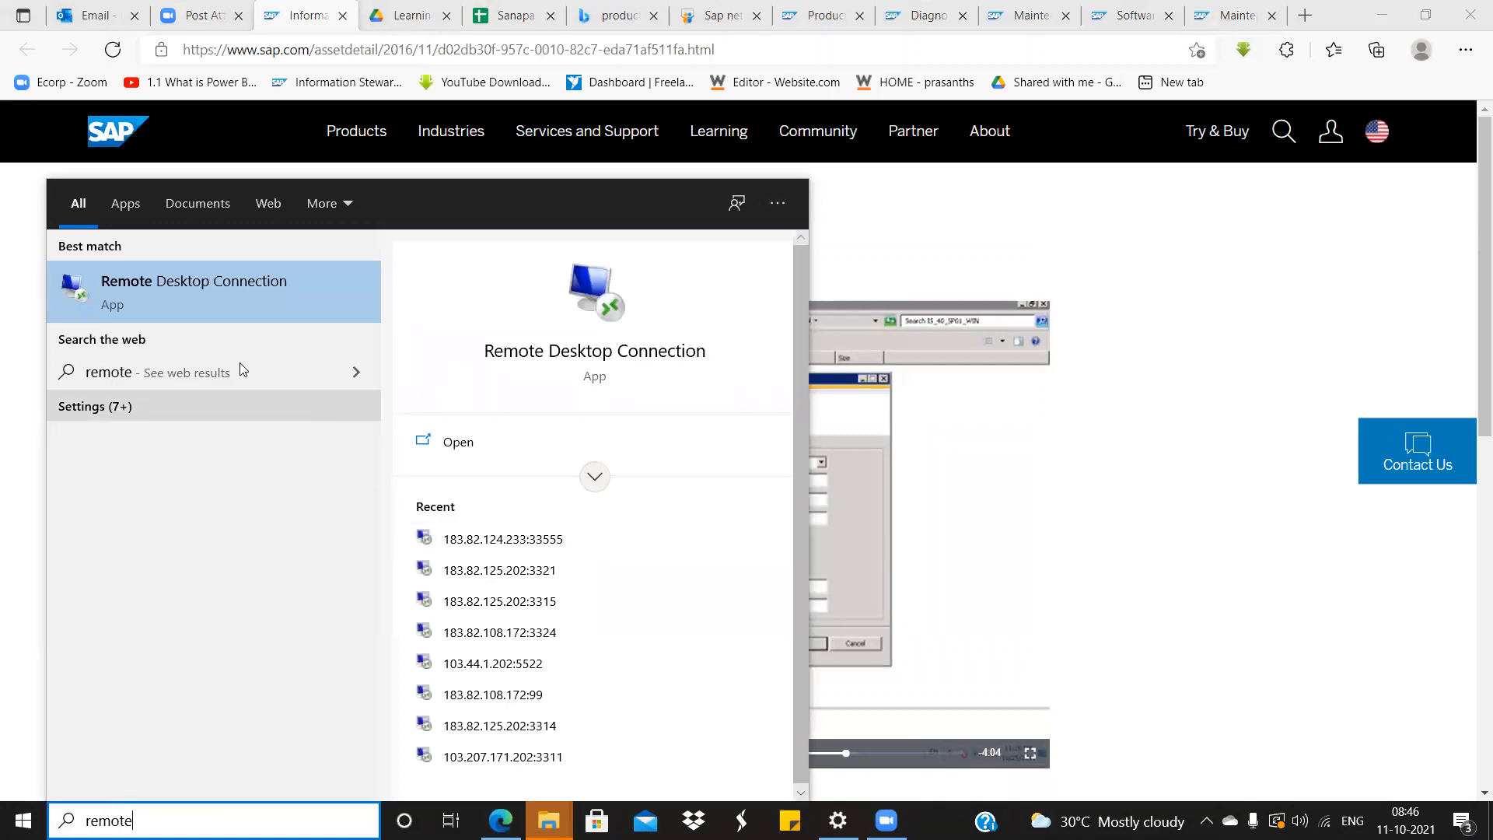
left_click(221, 288)
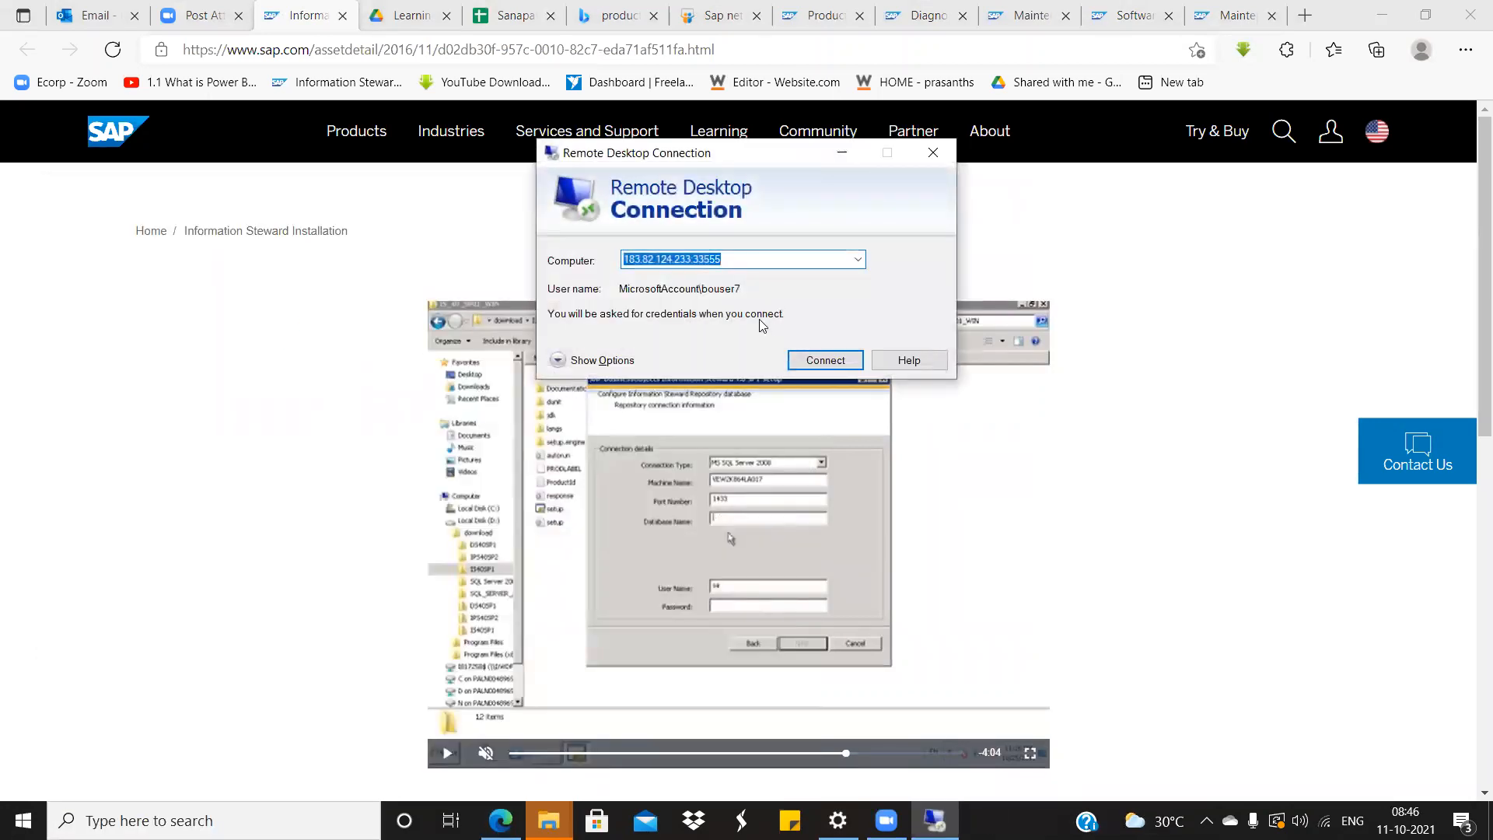
left_click(827, 360)
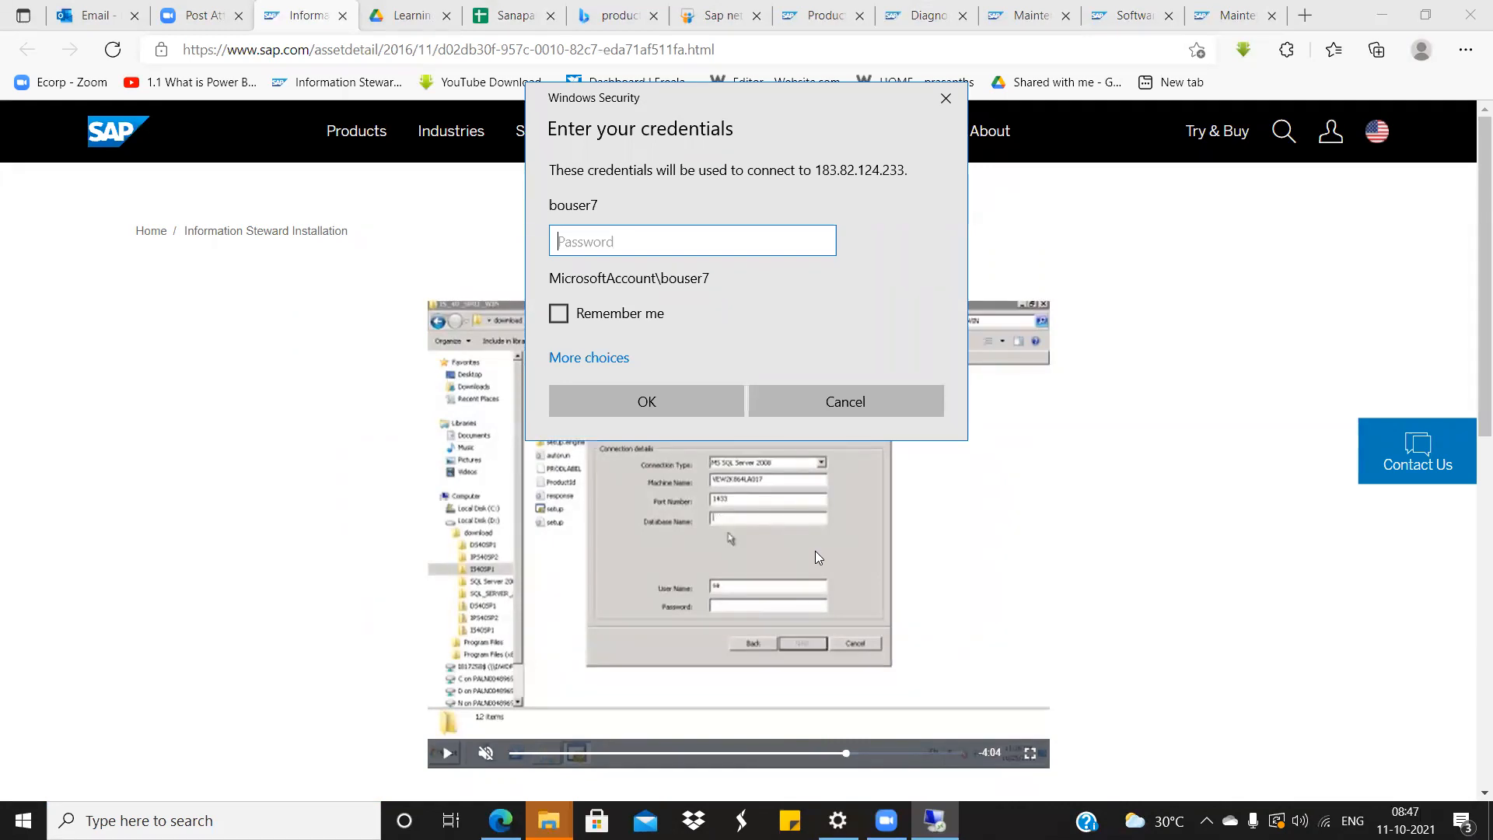
type("••••••••••")
left_click(649, 392)
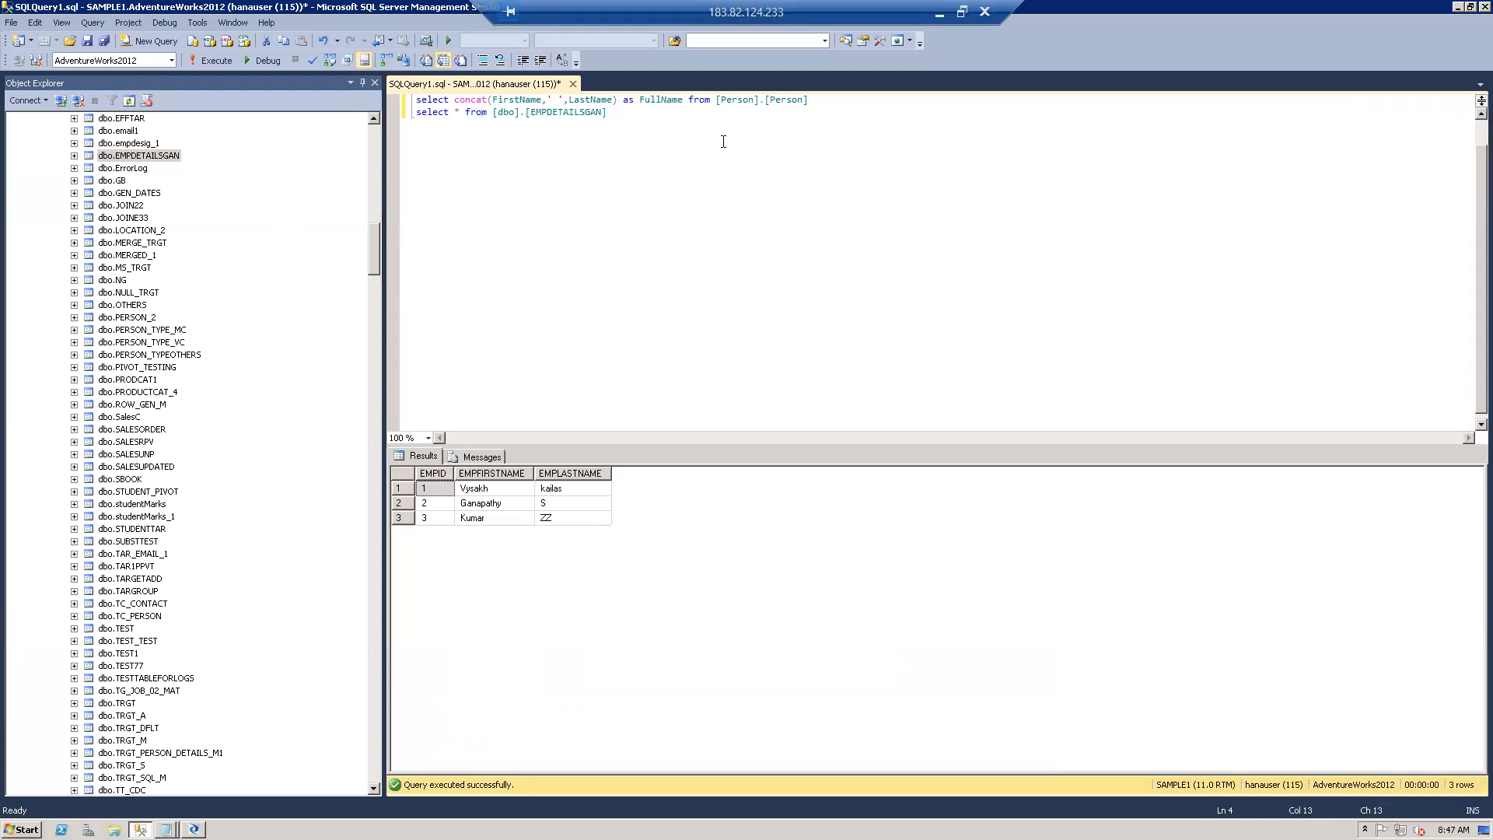
Add blank lines below the last query and return to the Databases node at the start of the Object Explorer tree.
key("Return")
key("Return")
key("Return")
left_click(128, 192)
scroll(128, 195, "up", 2)
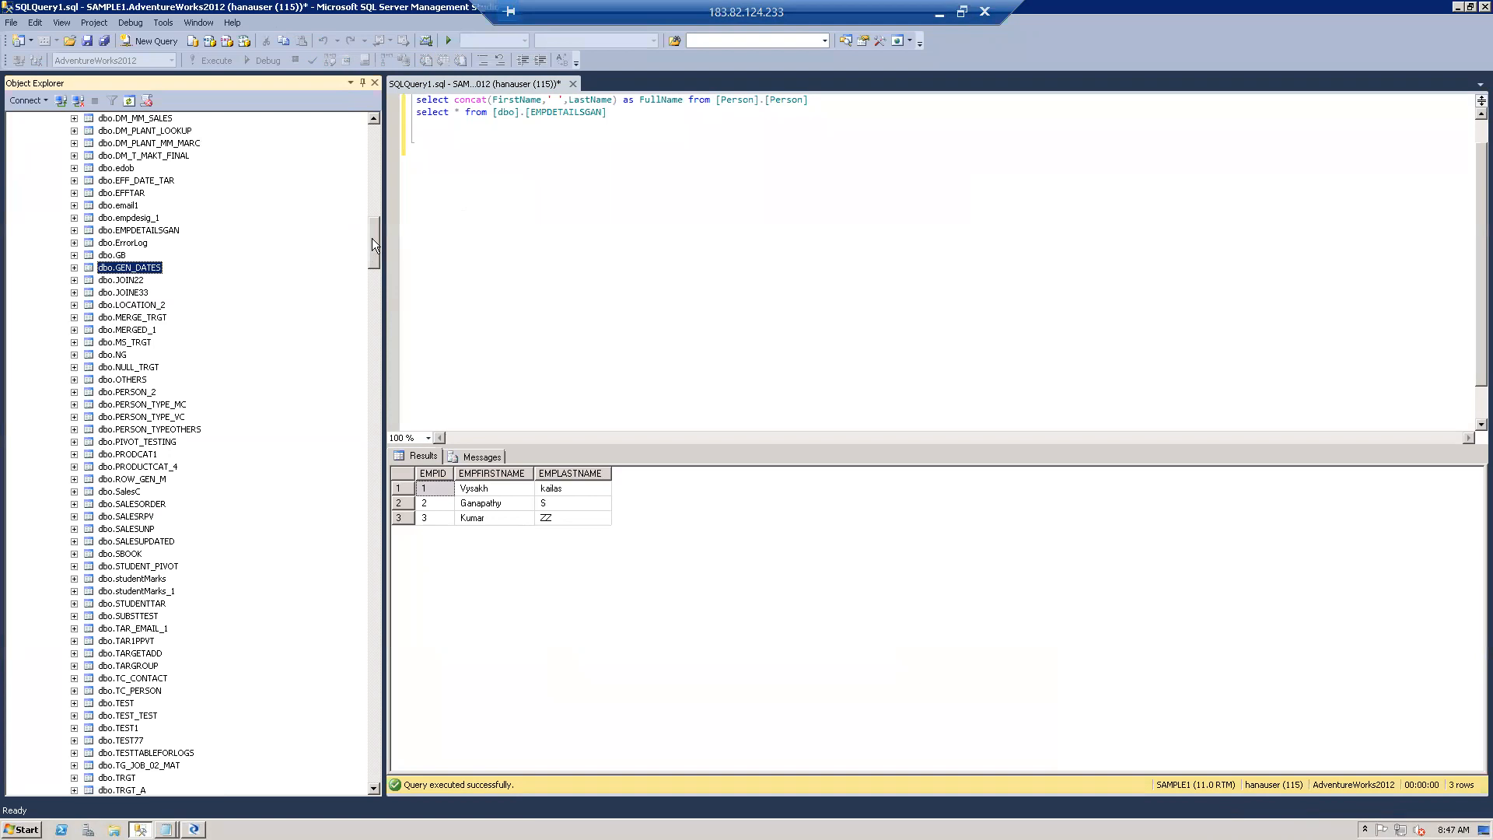
scroll(372, 238, "up", 20)
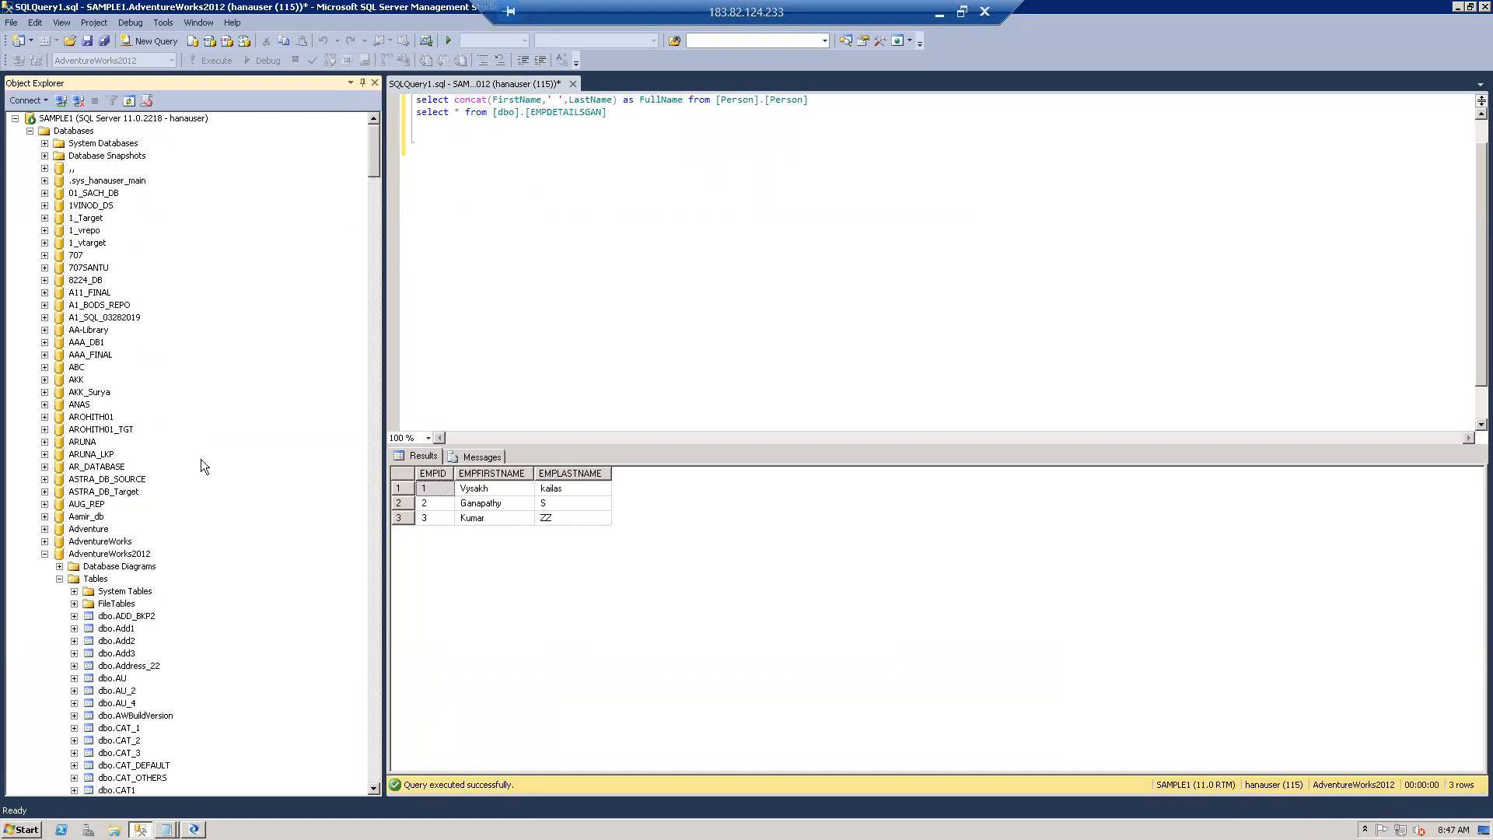
left_click(76, 131)
left_click(544, 220)
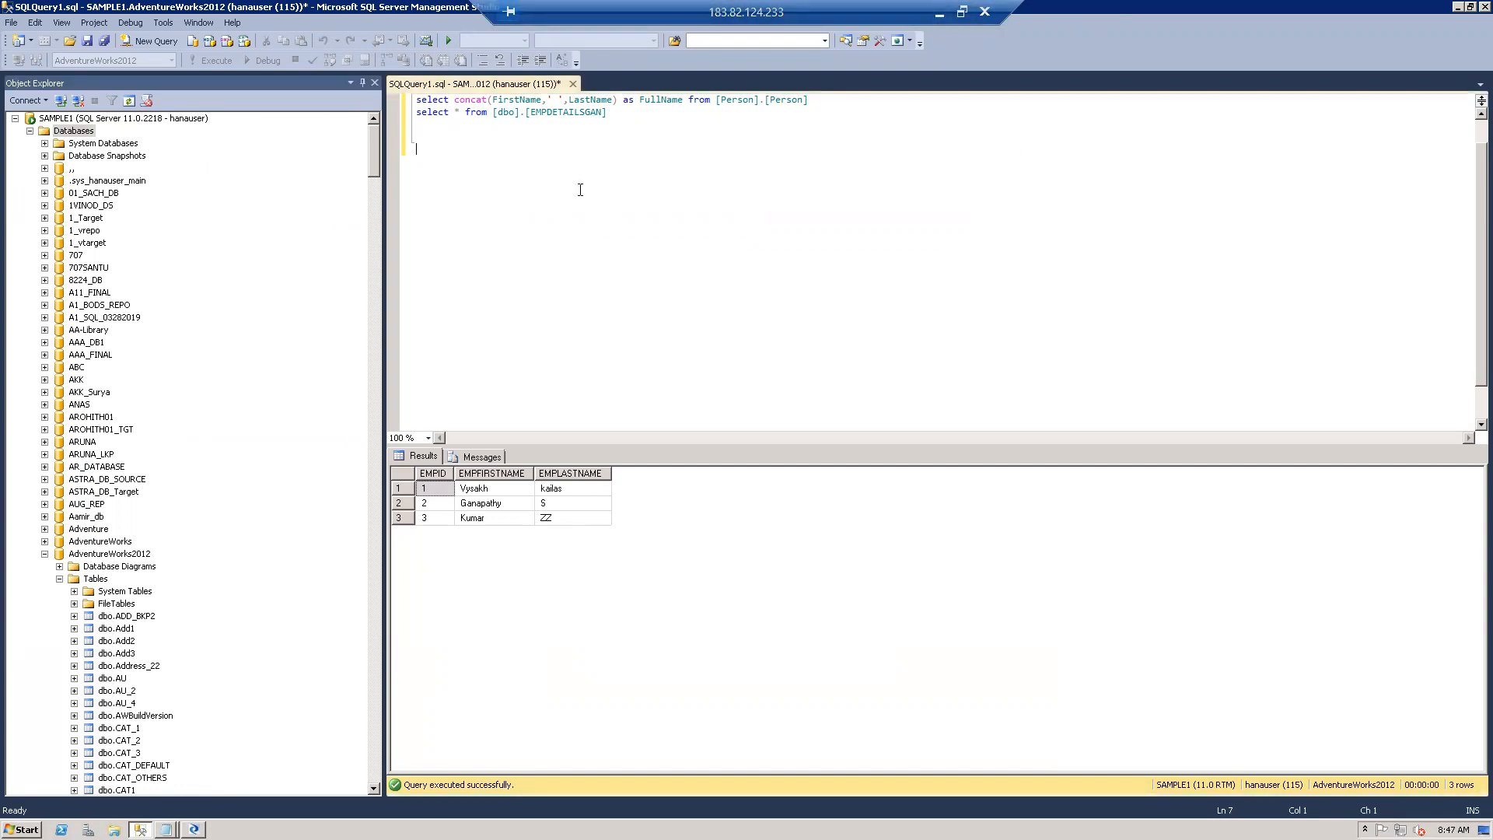
left_click(70, 133)
left_click(78, 146)
left_click(74, 133)
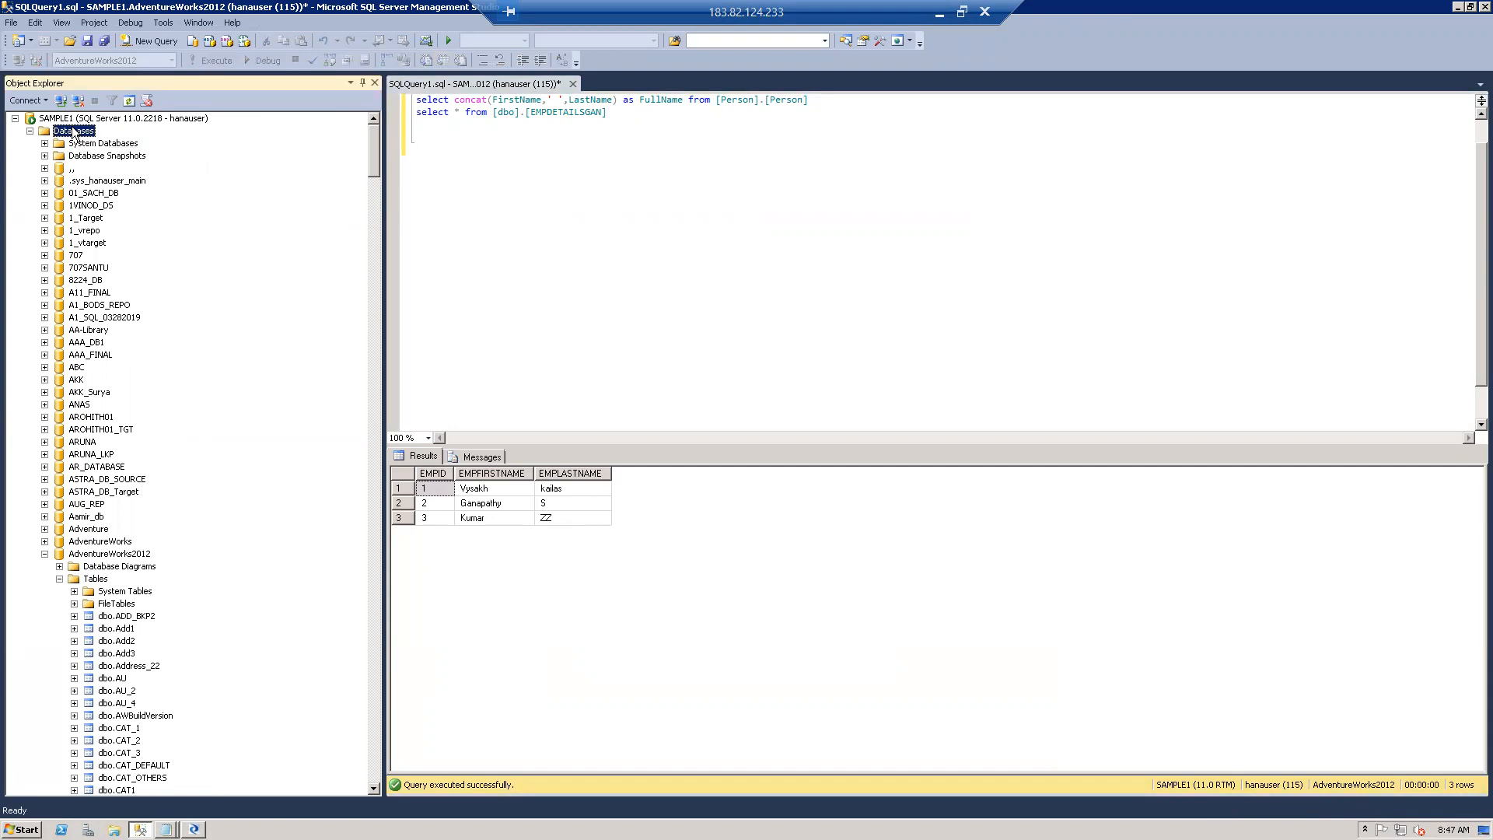
left_click(520, 122)
left_click(81, 133)
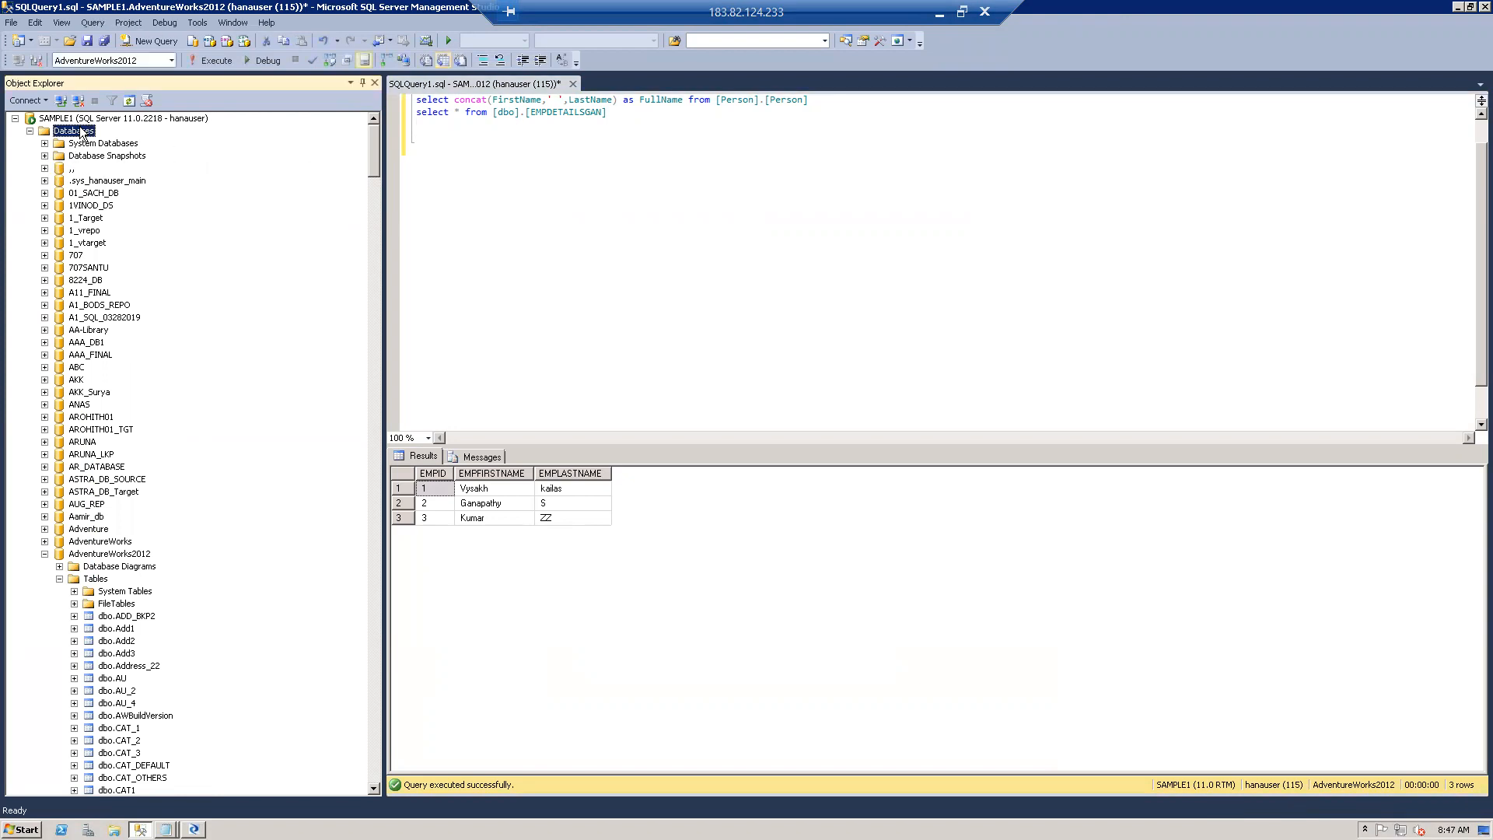
left_click(13, 24)
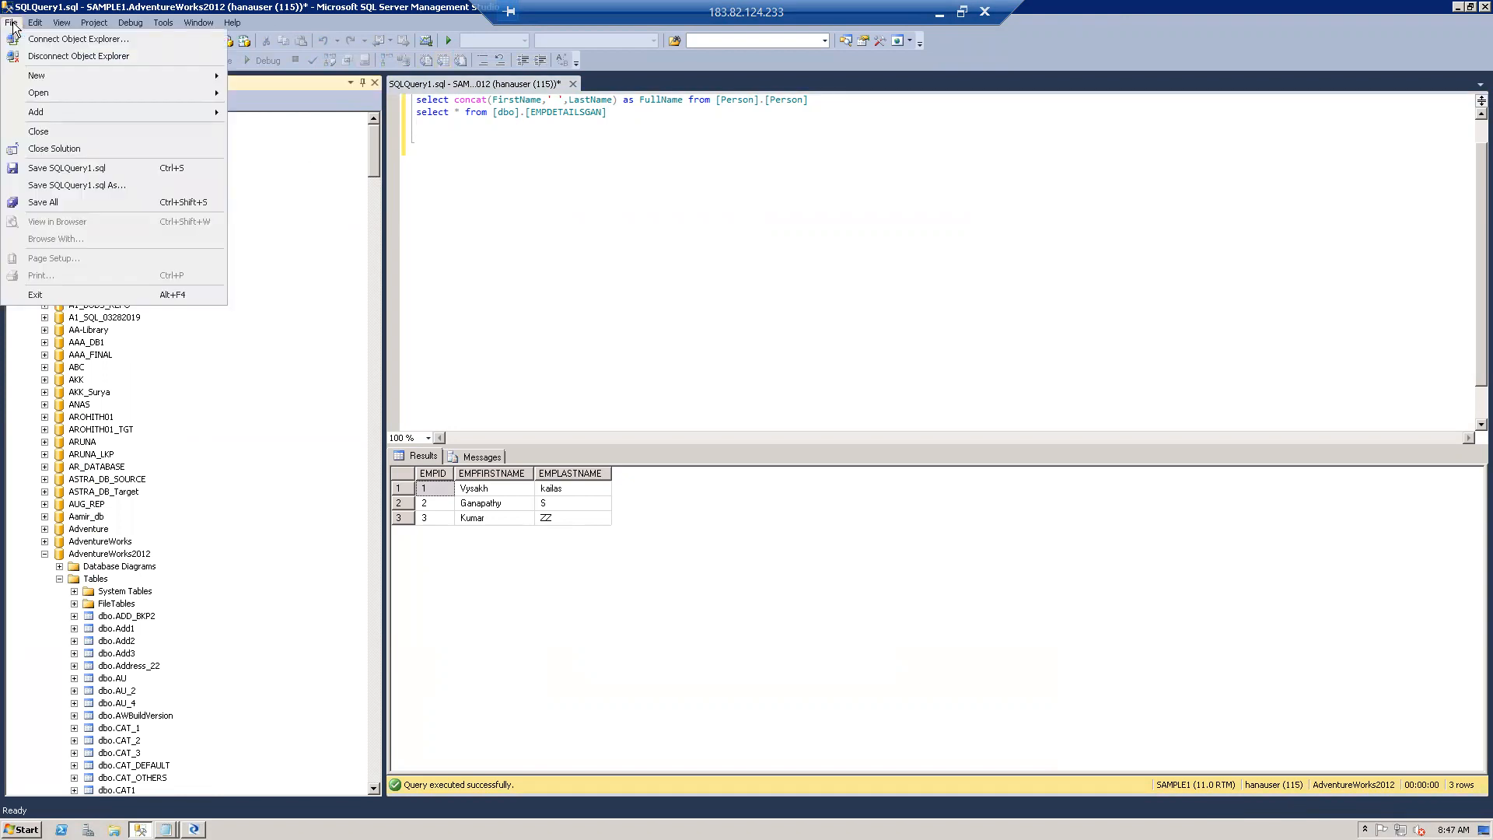
left_click(46, 295)
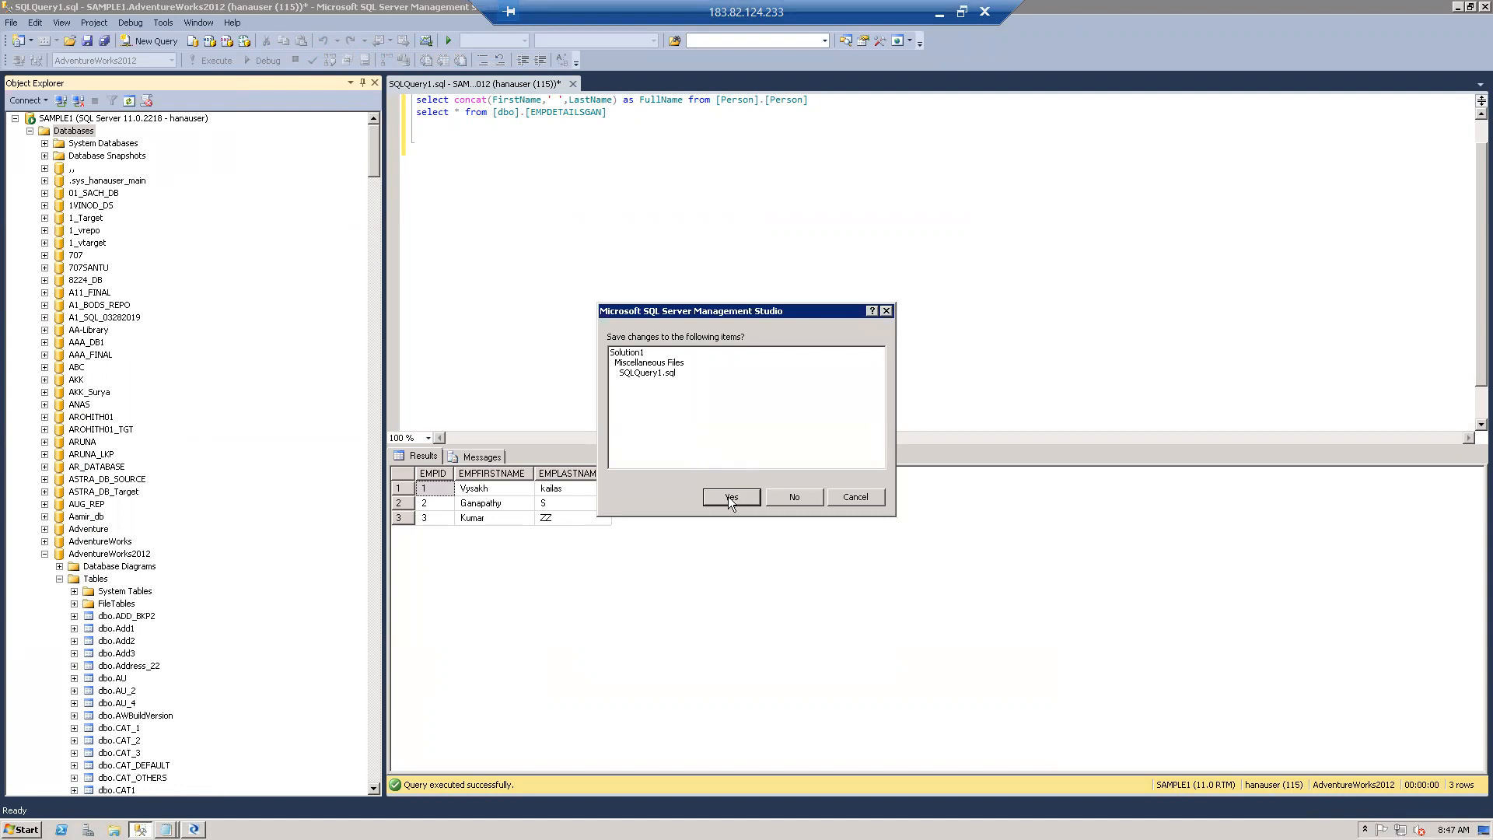
left_click(862, 498)
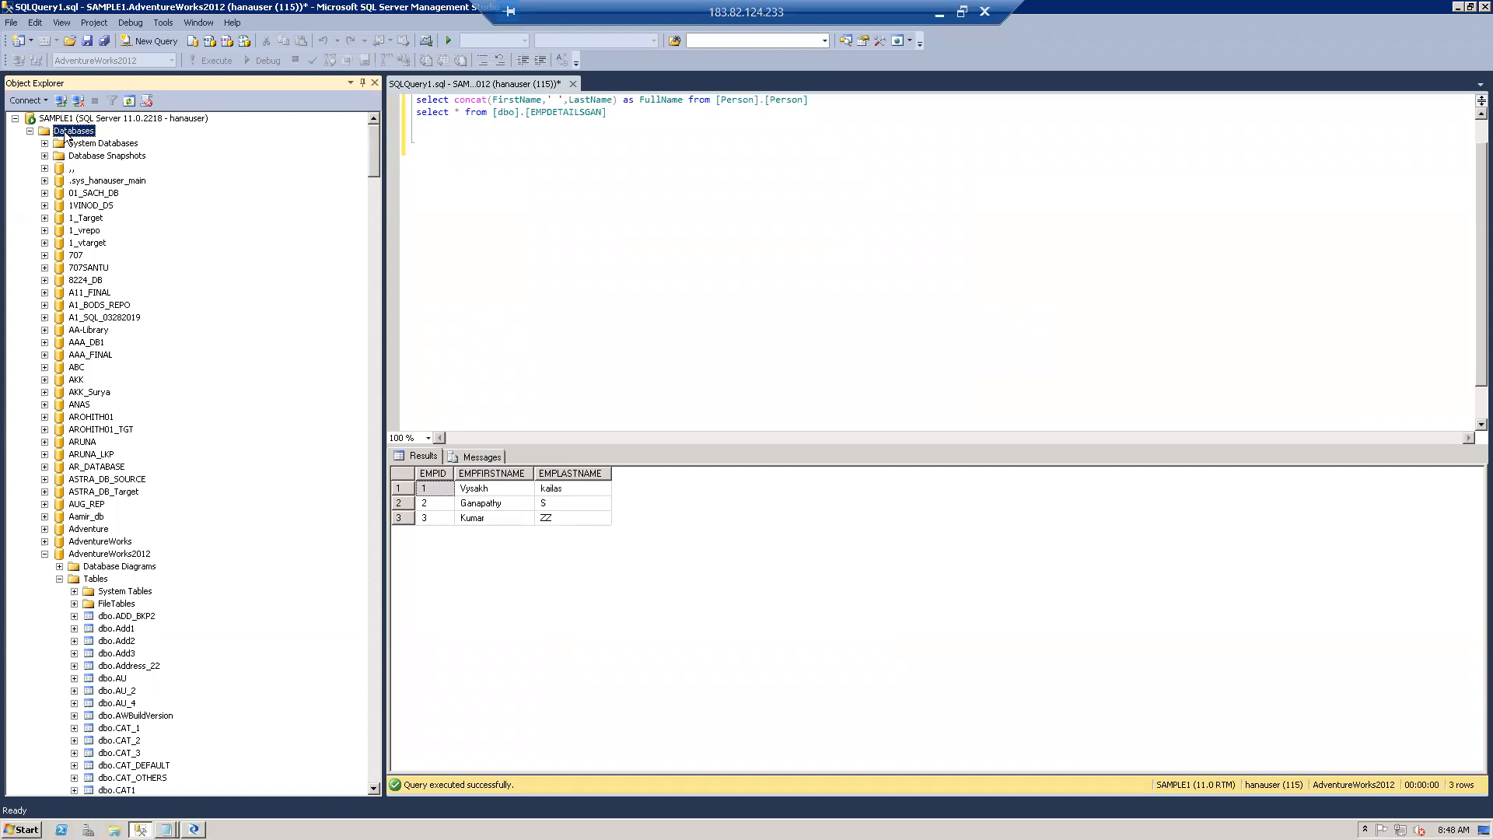
Create a new database named SAP_IS_REPO on the SAMPLE1 server with the default owner.
left_click(31, 131)
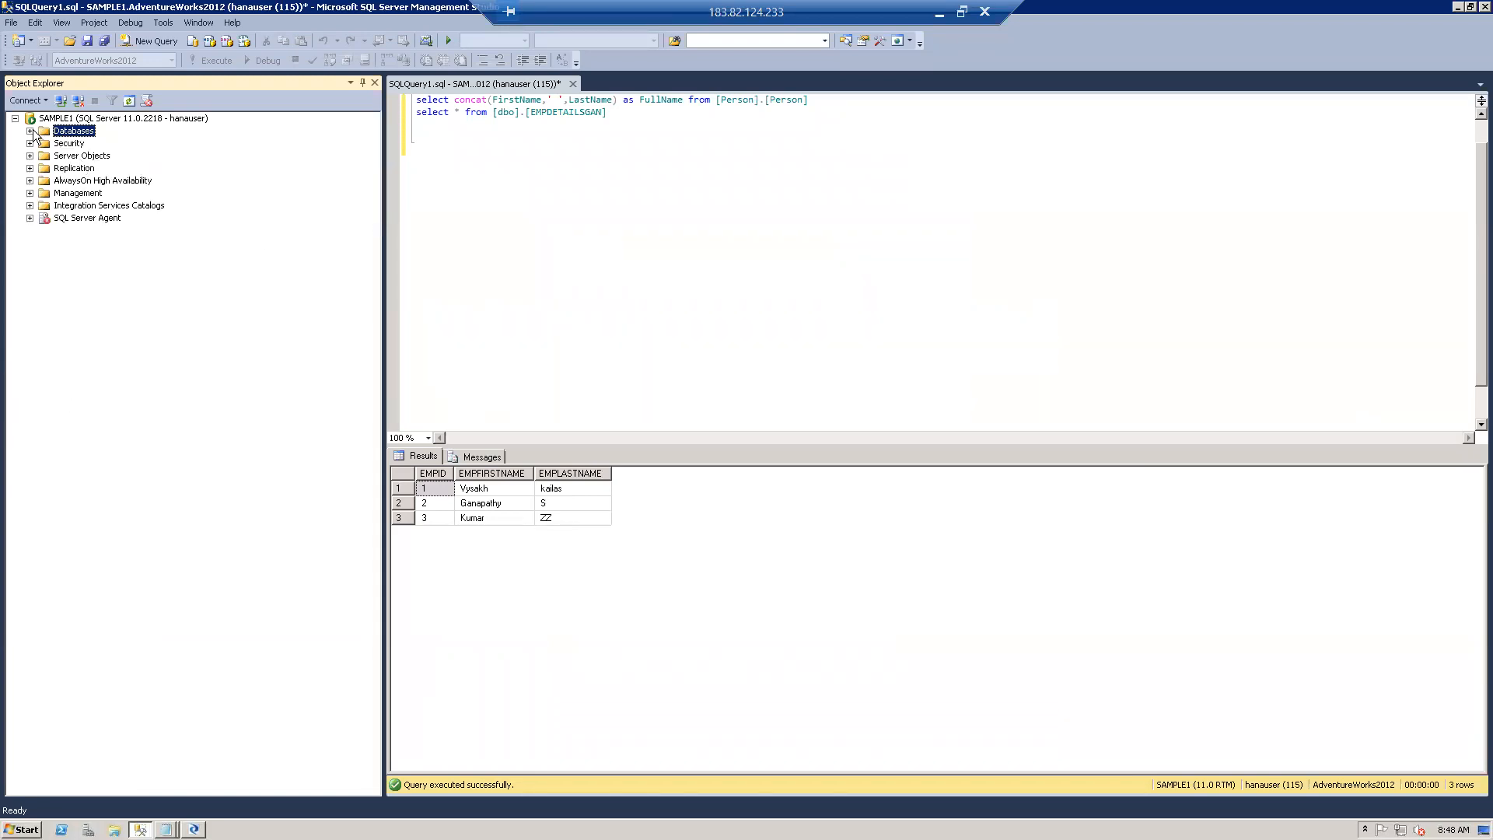
left_click(30, 131)
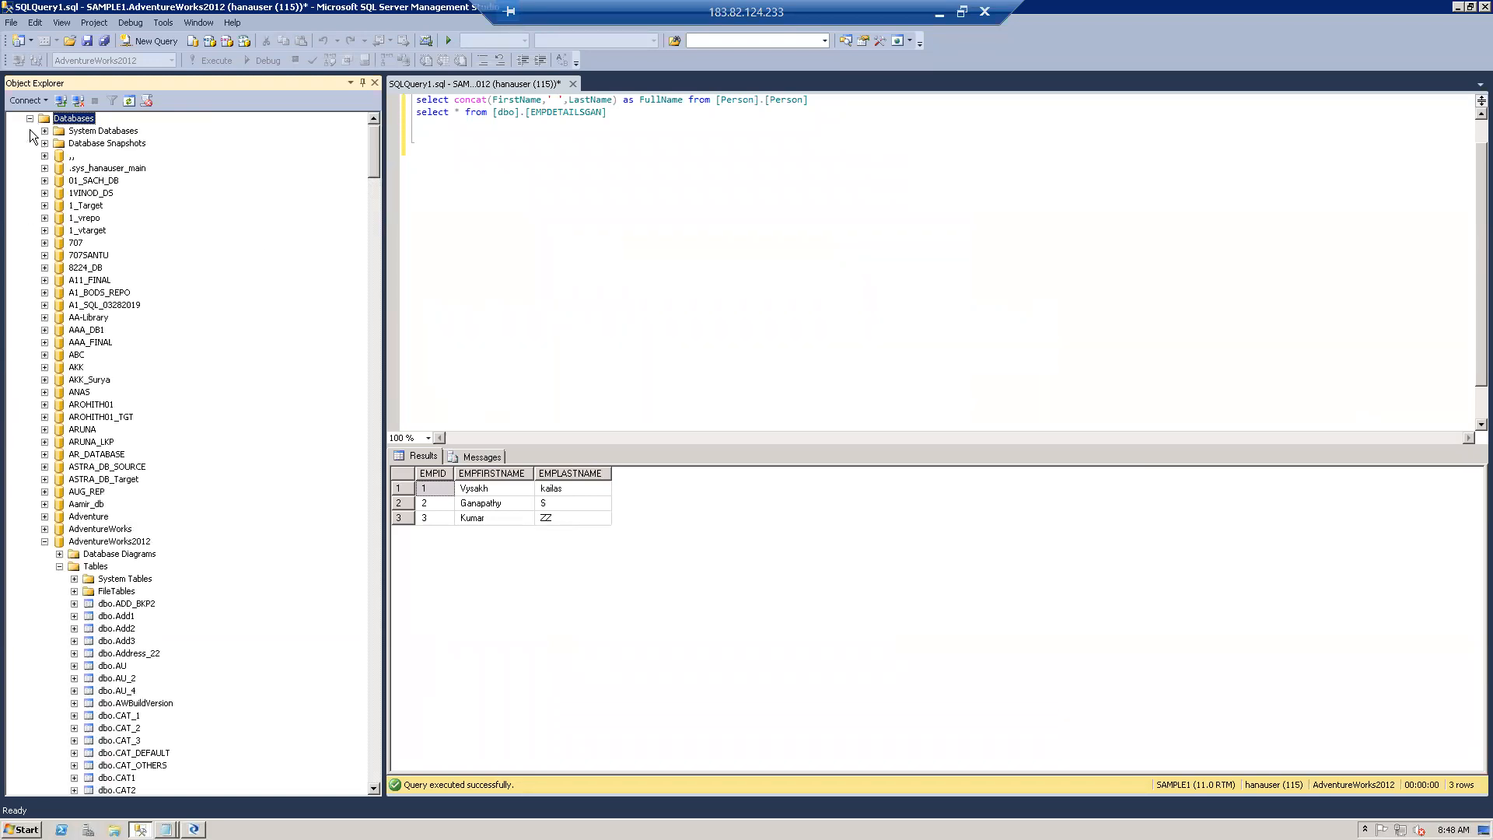
right_click(74, 122)
left_click(121, 127)
type("SAP_IS_REPO")
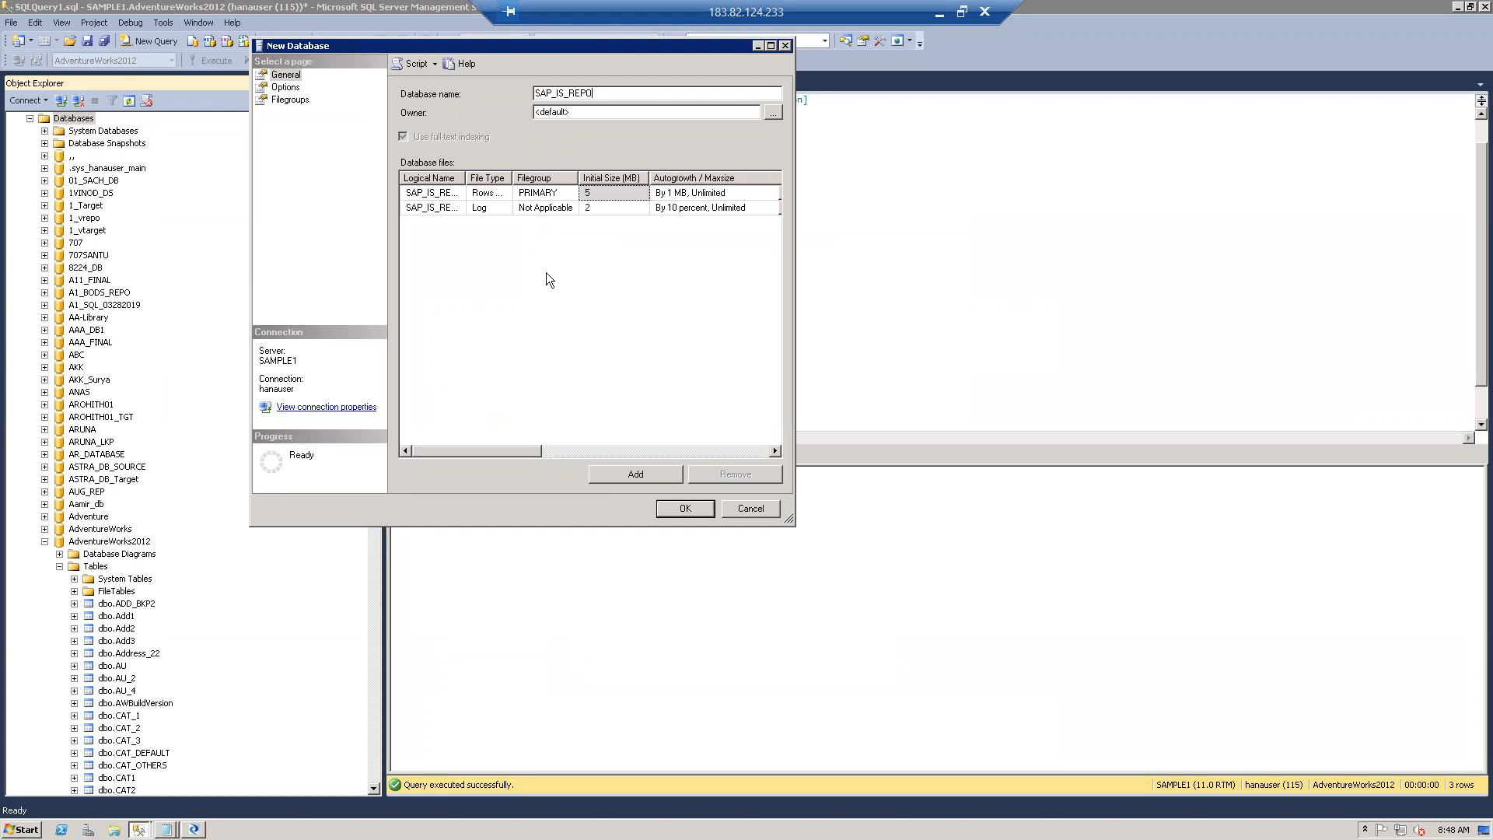
left_click(684, 507)
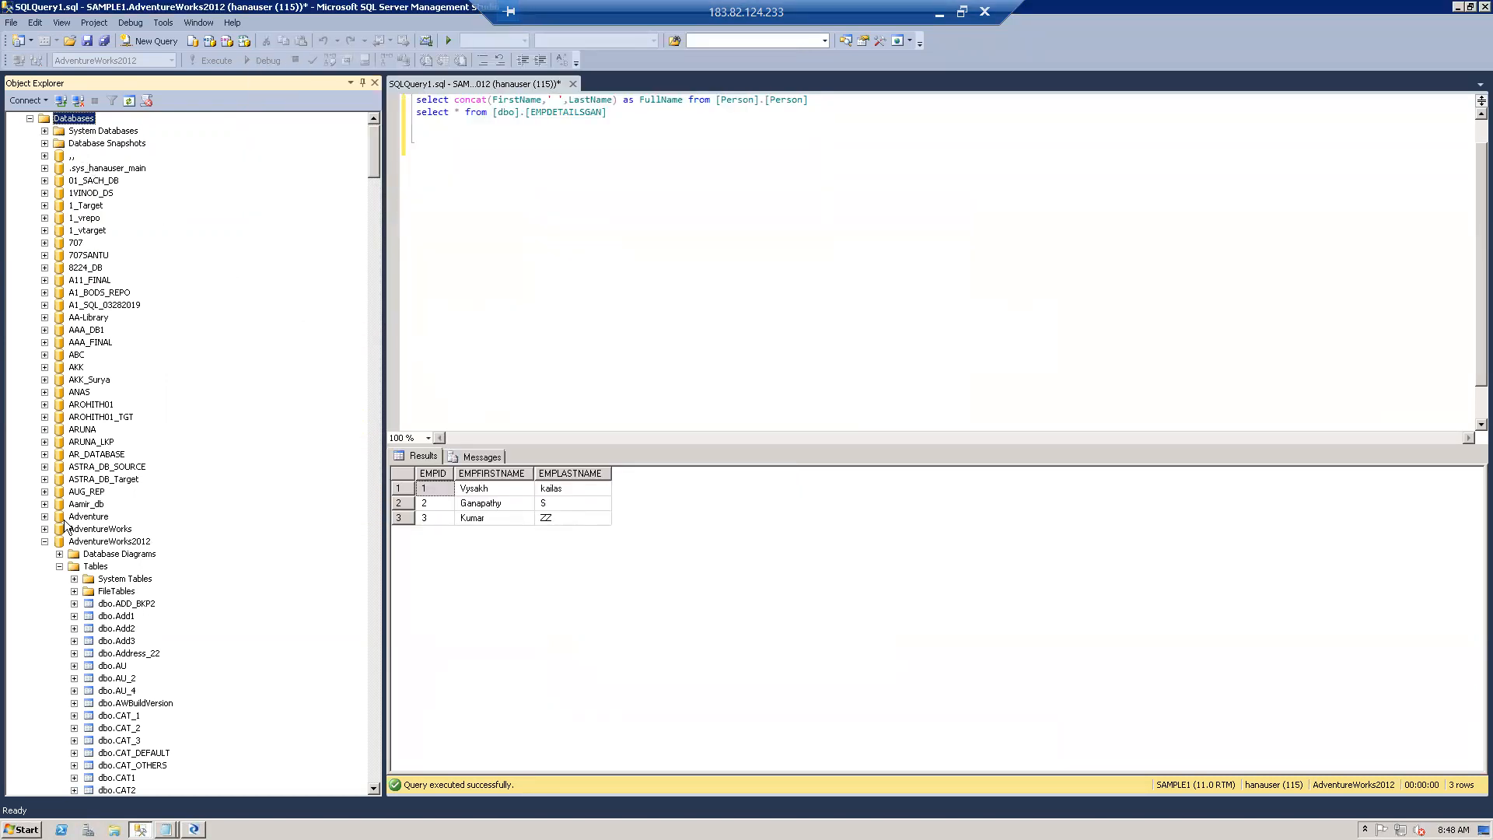
Collapse AdventureWorks2012 and look for SAP_IS_REPO among the databases beginning with S.
left_click(44, 542)
left_click(87, 260)
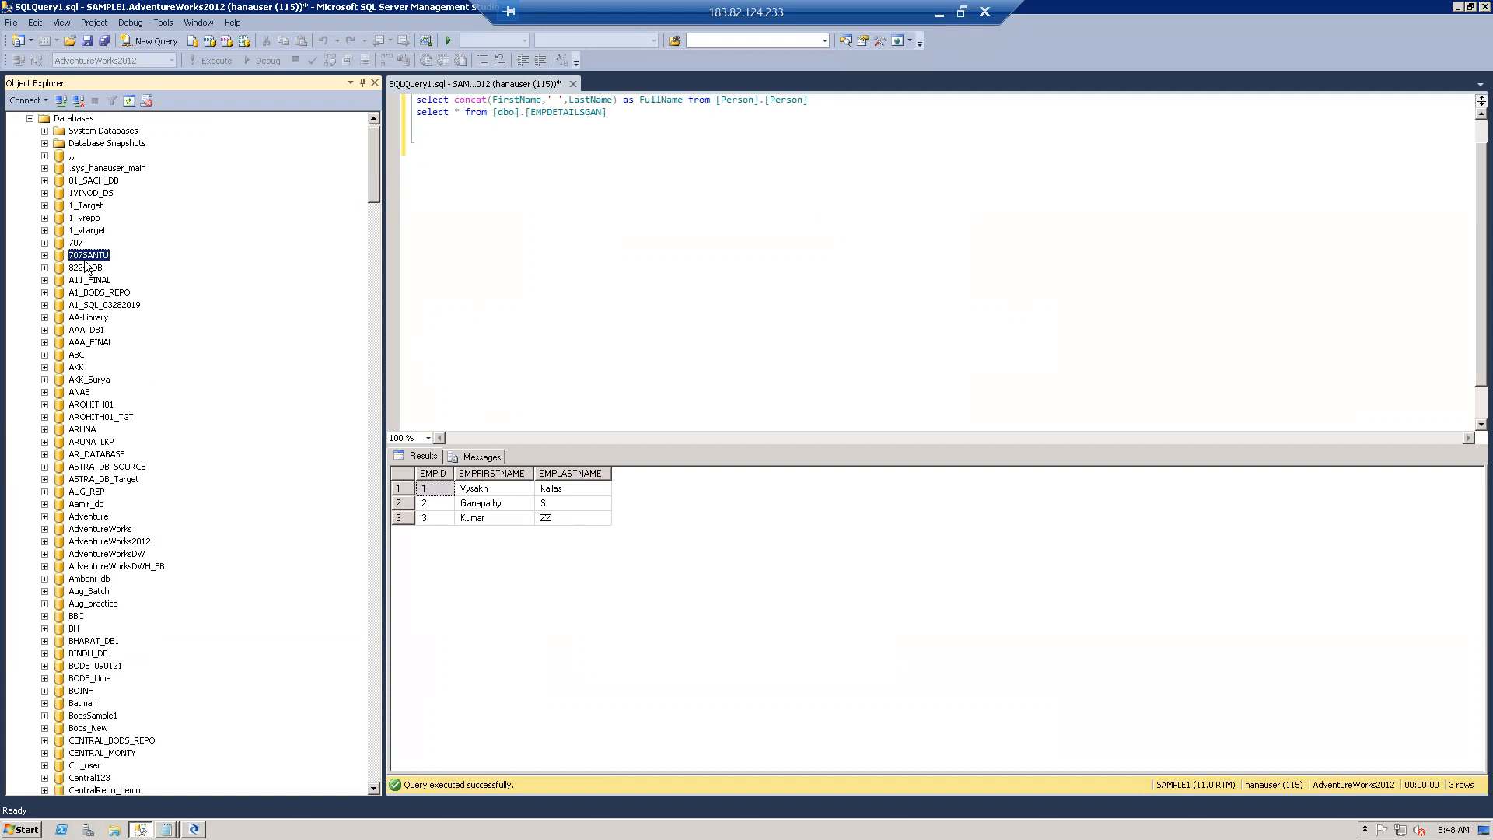
key("s")
key("s")
key("s")
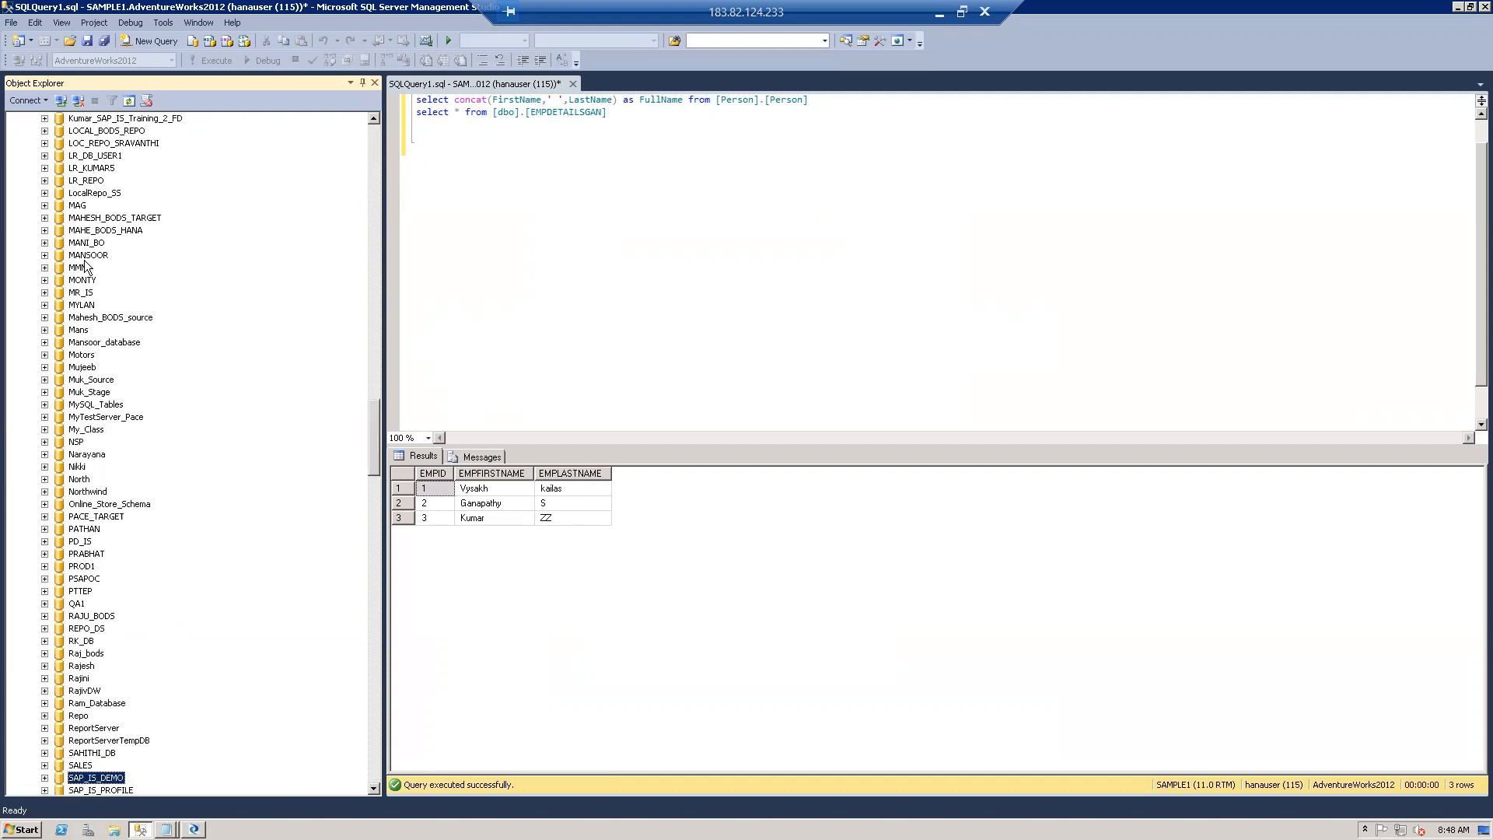
scroll(120, 411, "down", 9)
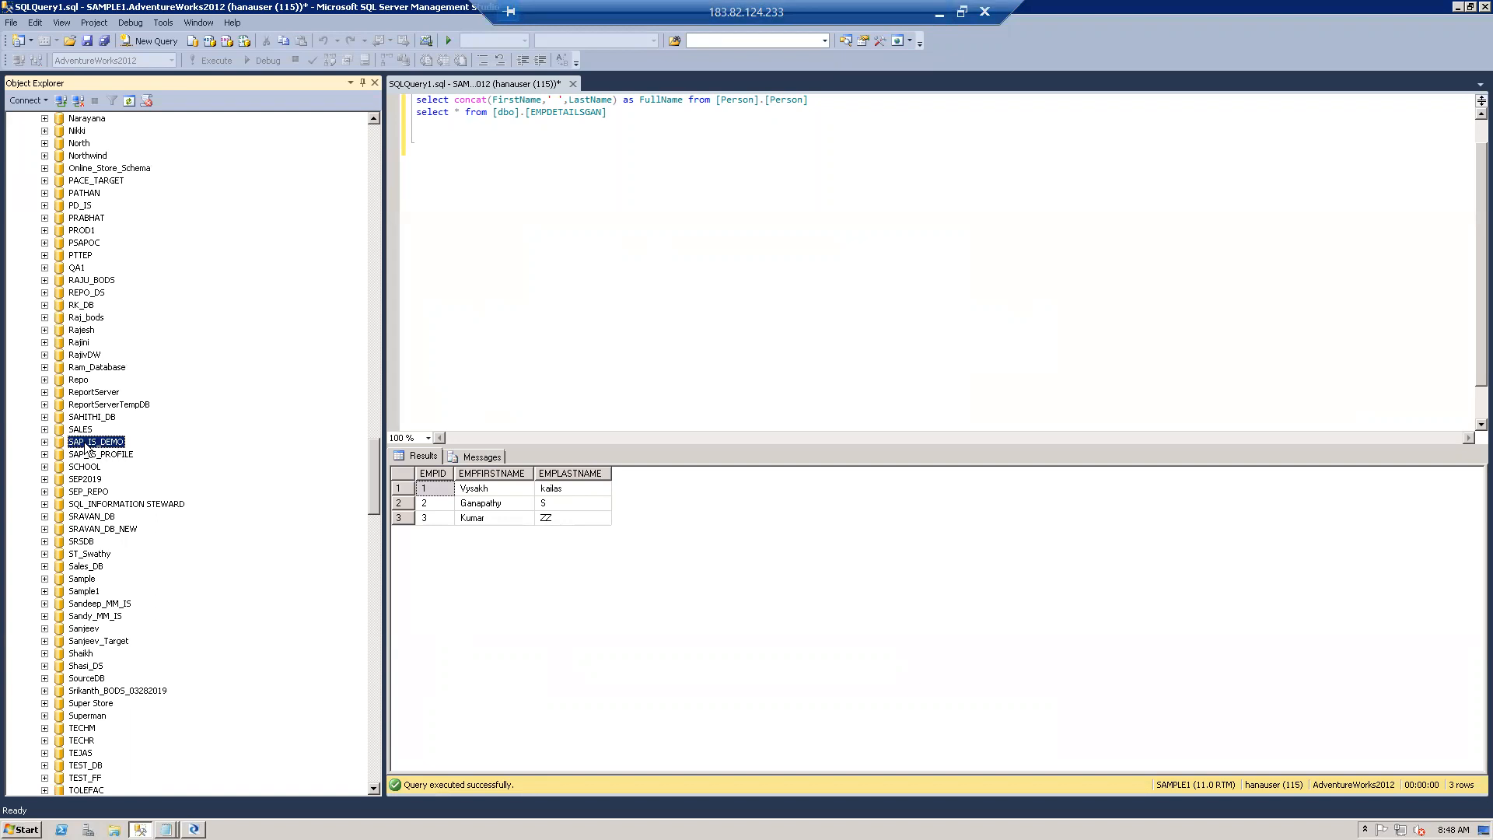
key("Down")
key("Down")
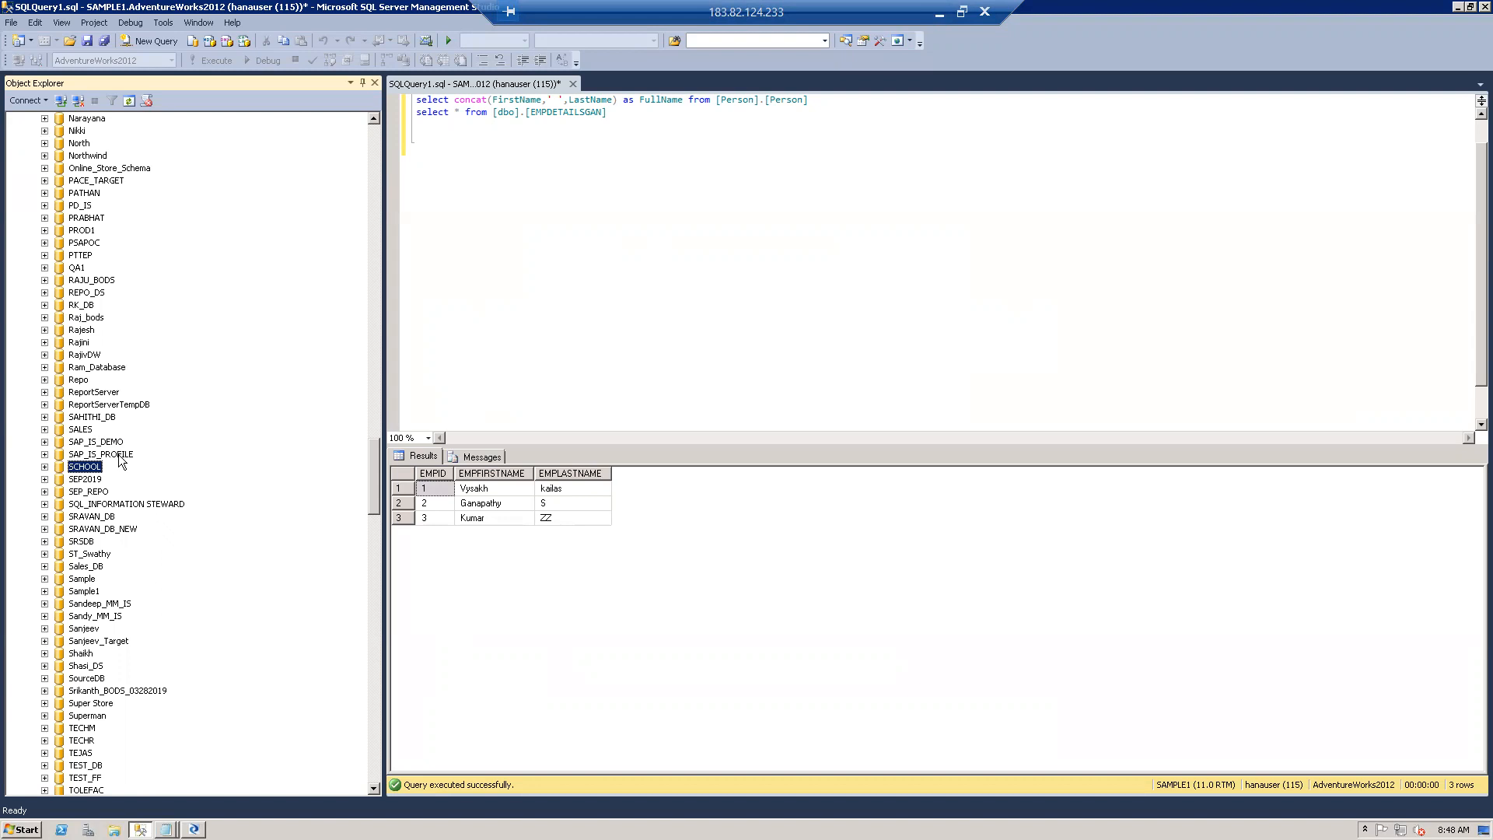
key("Down")
key("Down")
key("Down")
key("Down")
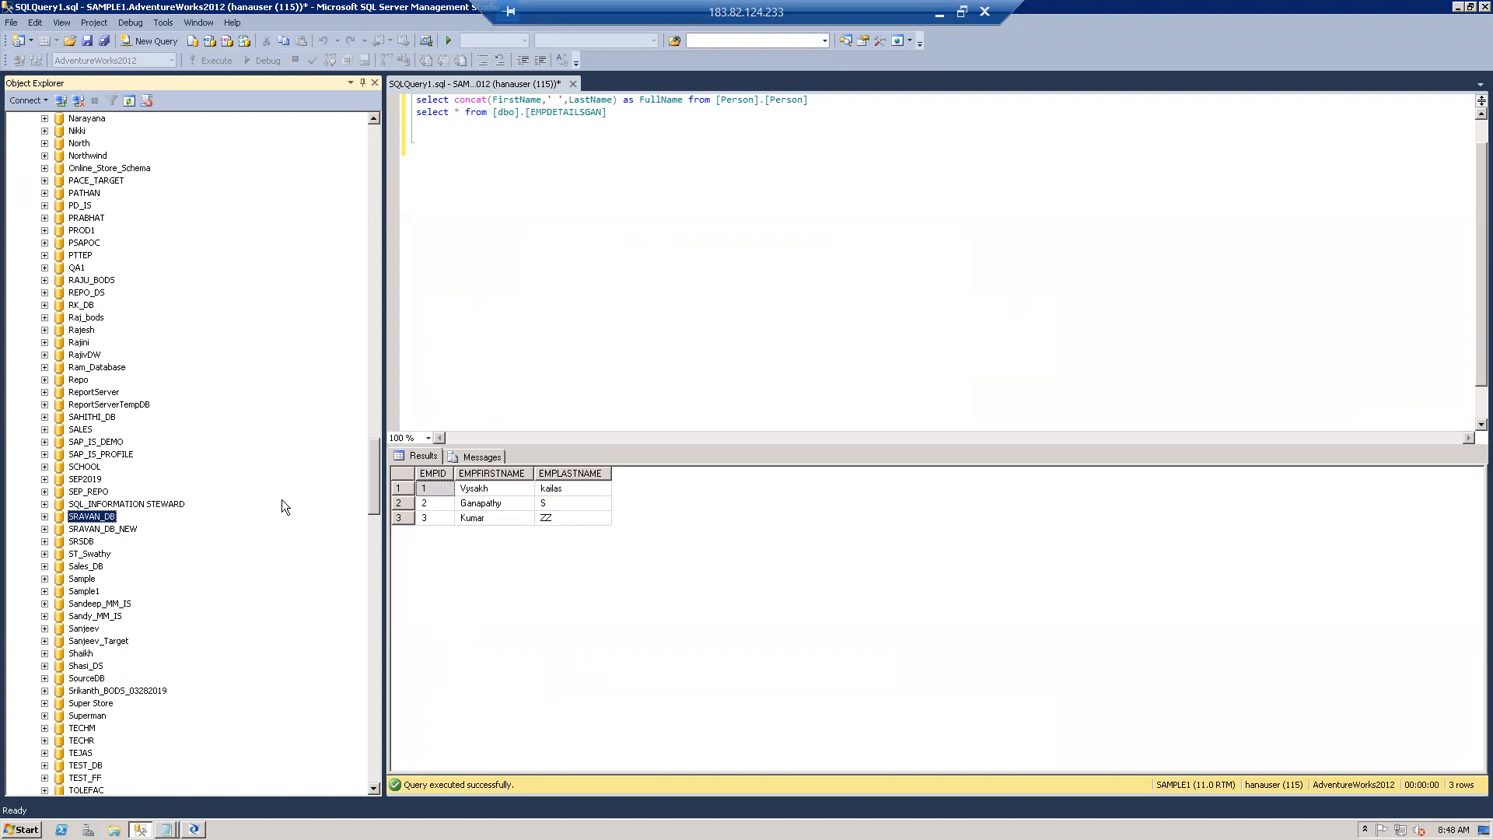
Refresh the Databases list, then find and expand the SAP_IS_REPO database.
left_click_drag(378, 459, 392, 115)
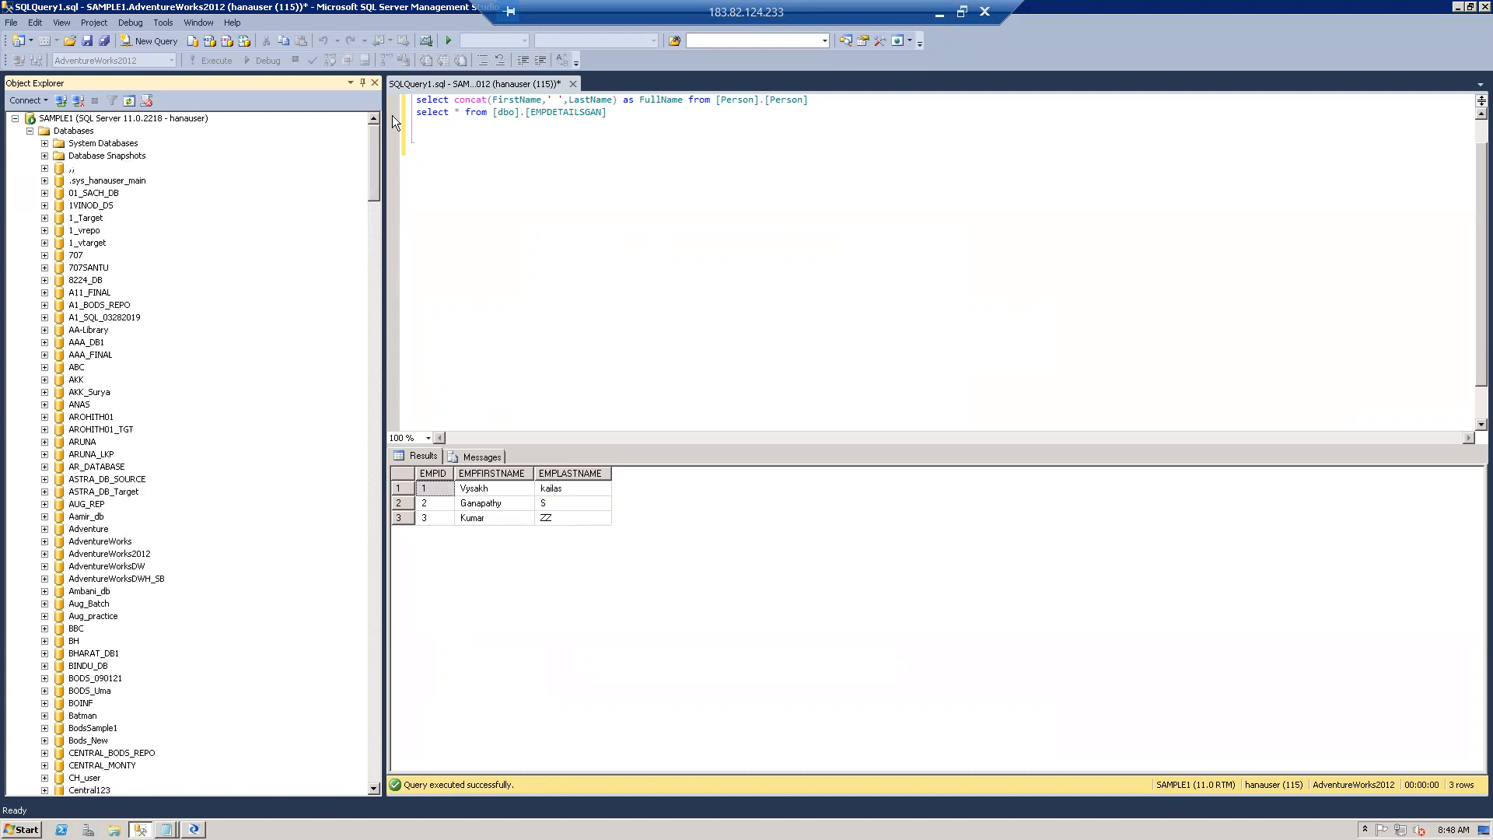
right_click(76, 130)
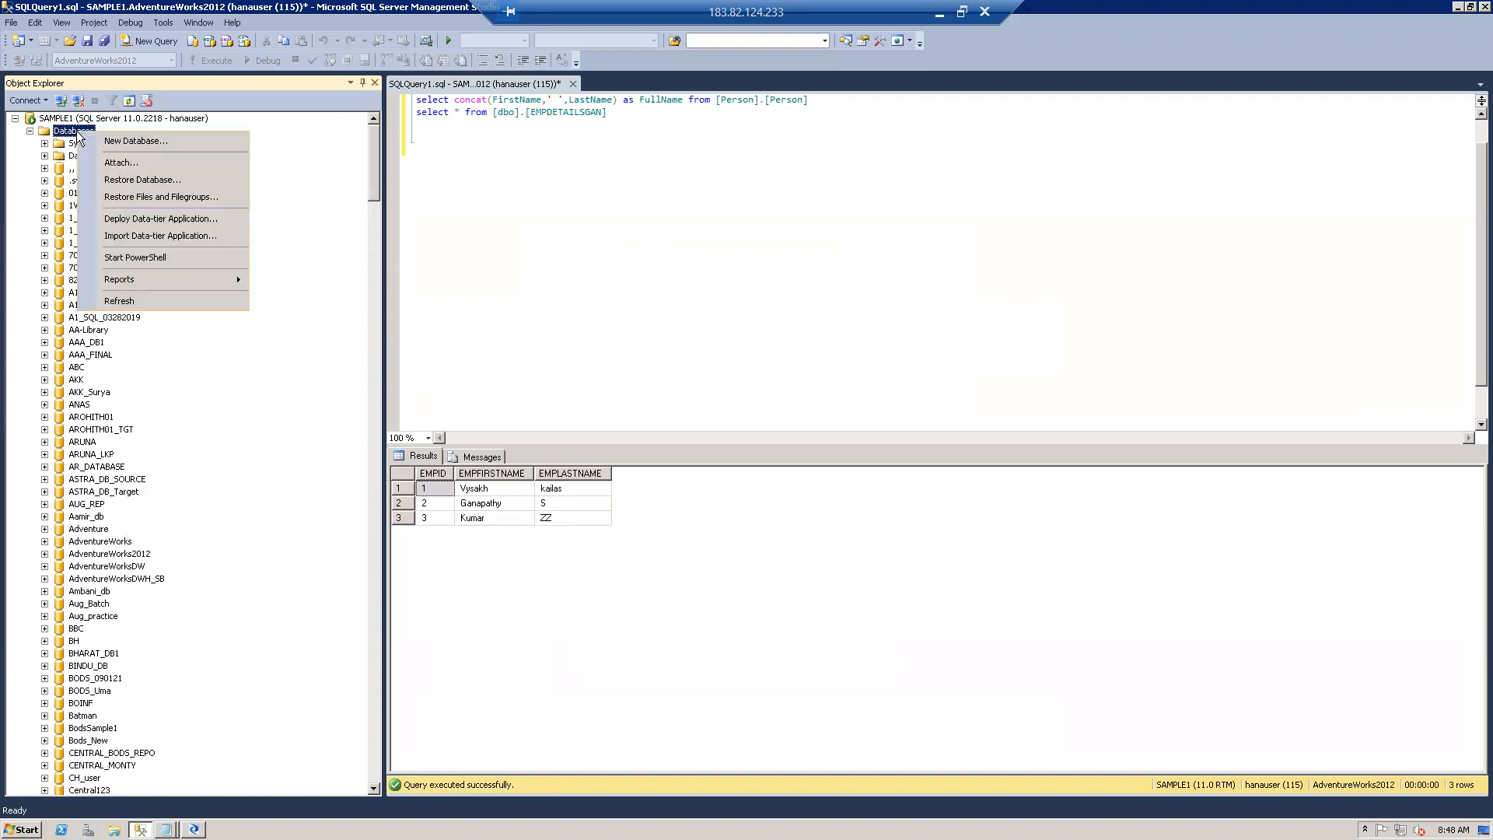
left_click(123, 301)
left_click(91, 244)
key("Page_Down")
key("Page_Down")
key("Page_Down")
key("Page_Down")
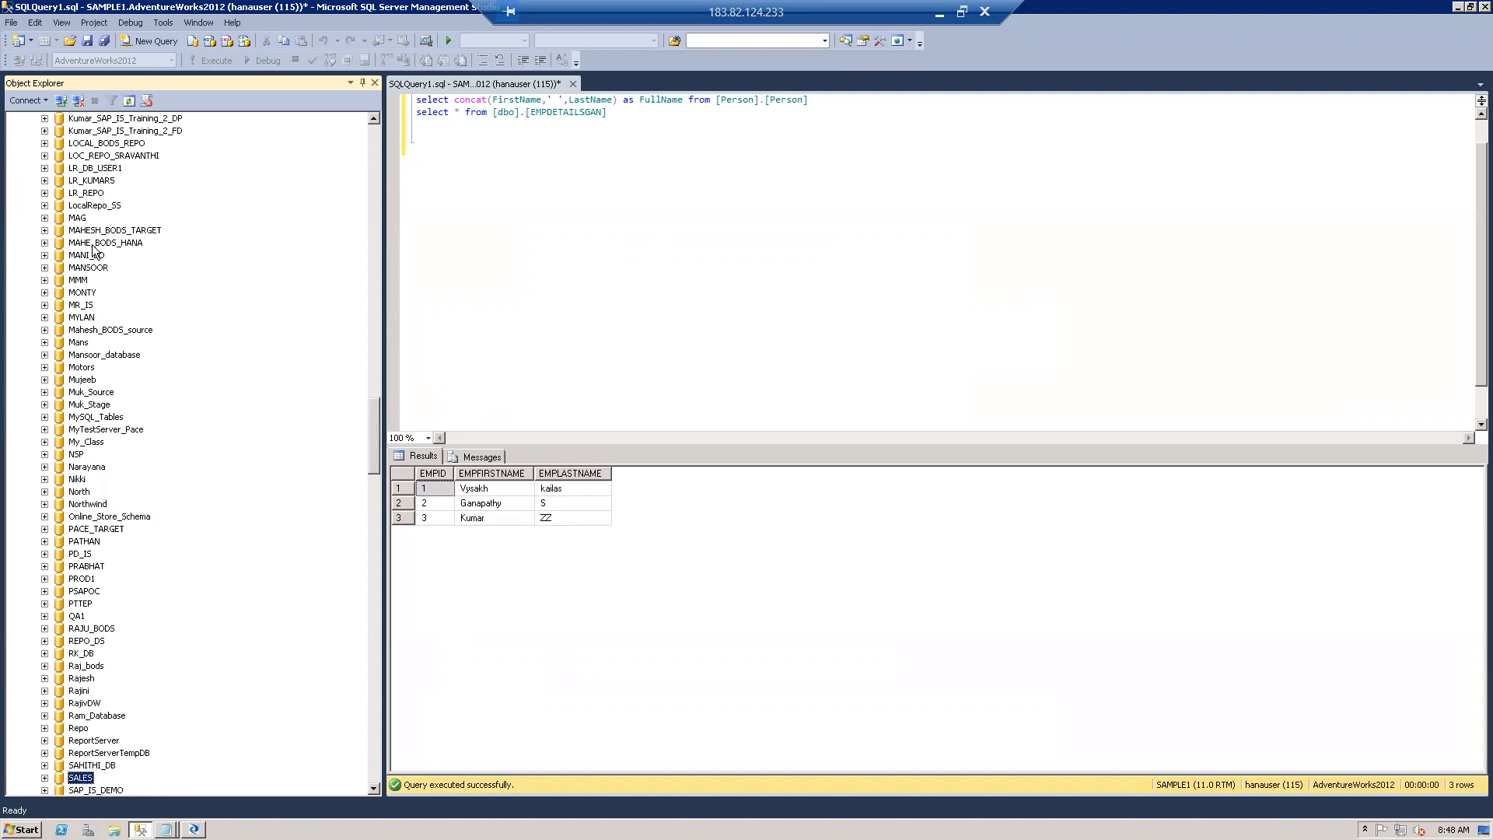
key("Down")
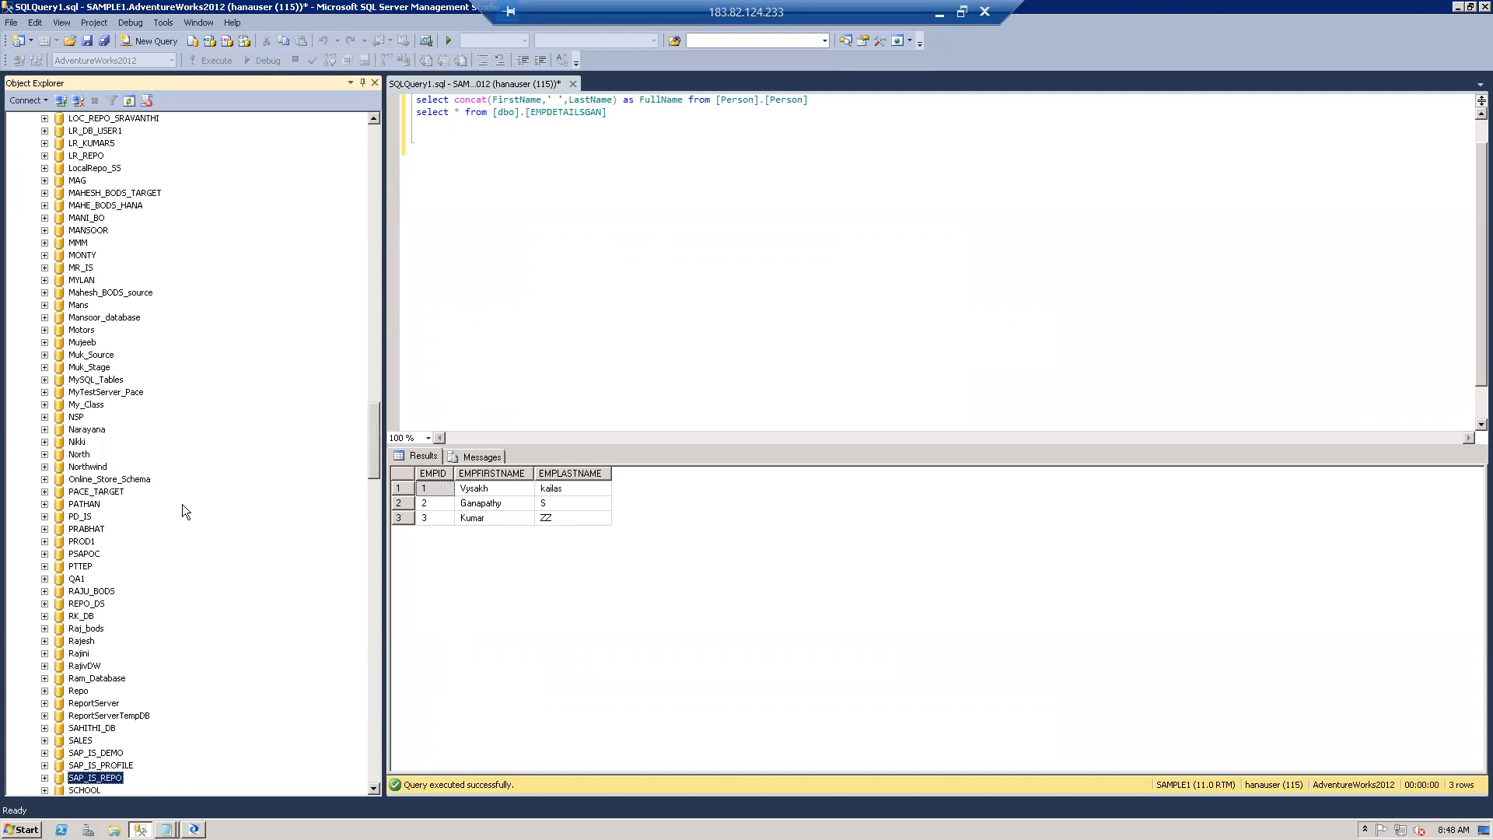
left_click(44, 778)
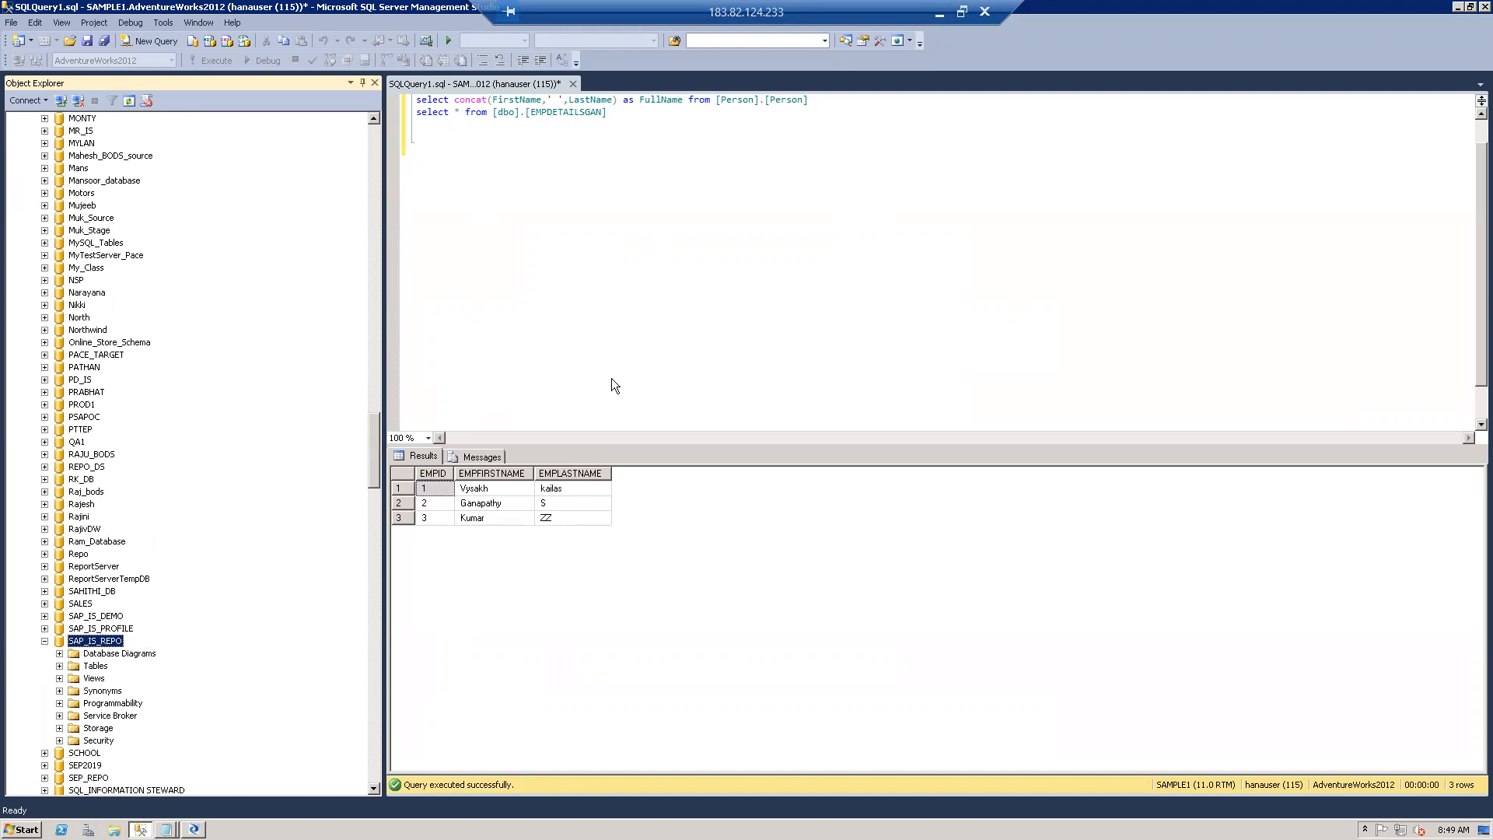
Switch back to the browser, resume the installation video in full screen and skip ahead to the repository deletion warning, pausing there.
left_click(939, 13)
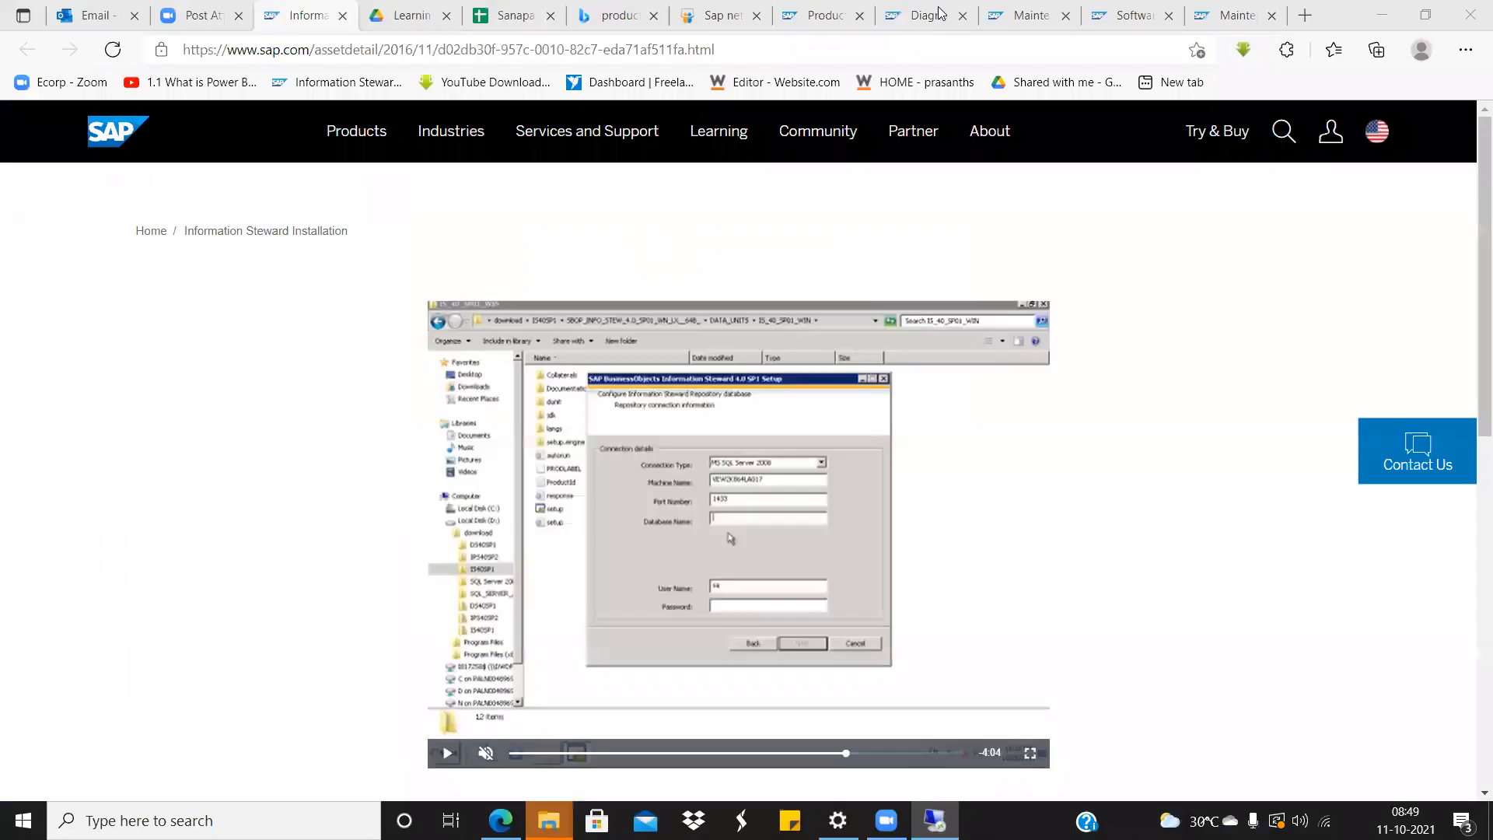
left_click(1031, 752)
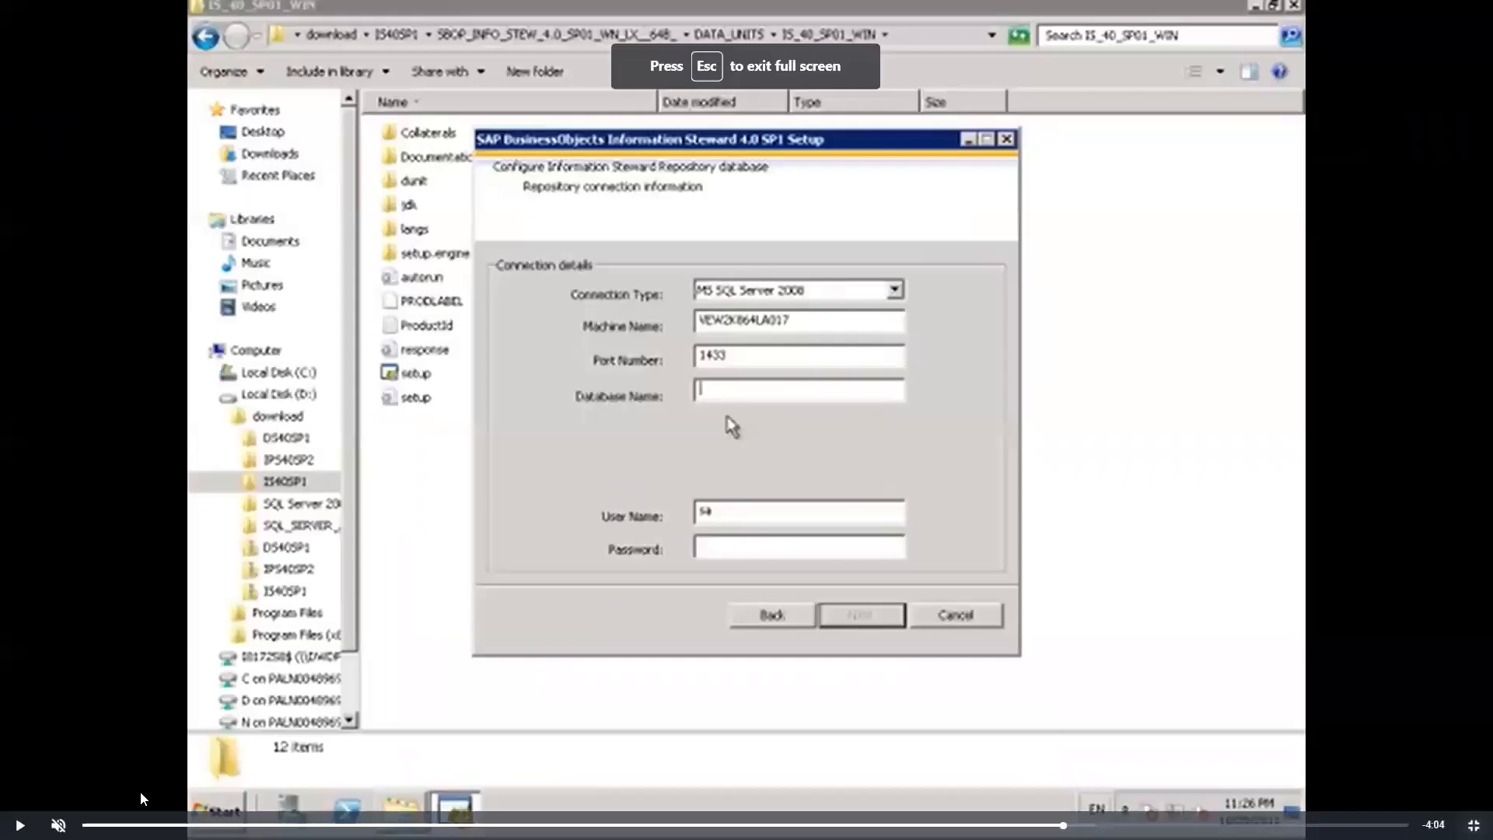
left_click(20, 825)
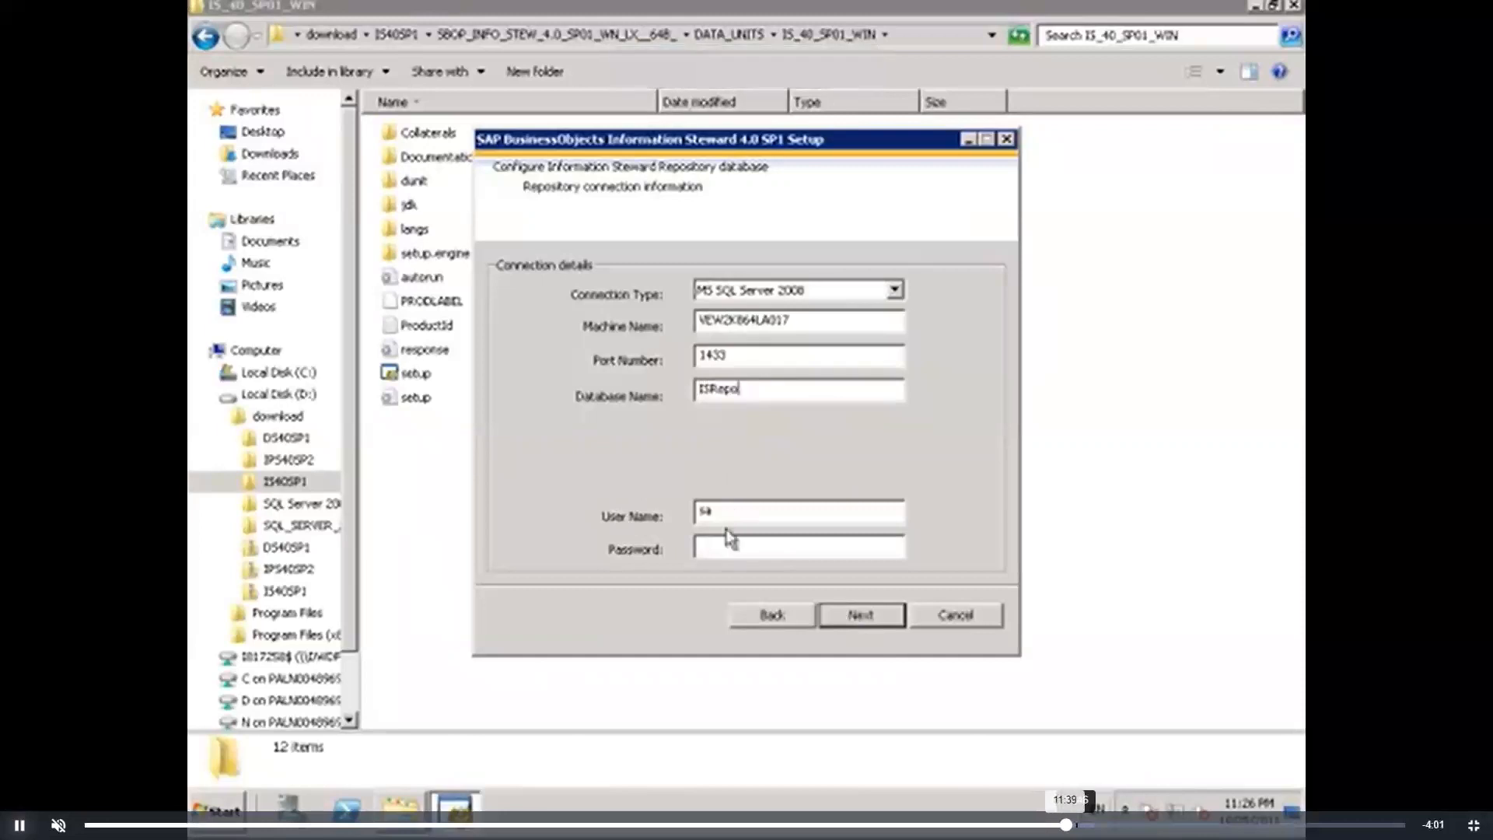
left_click(1078, 825)
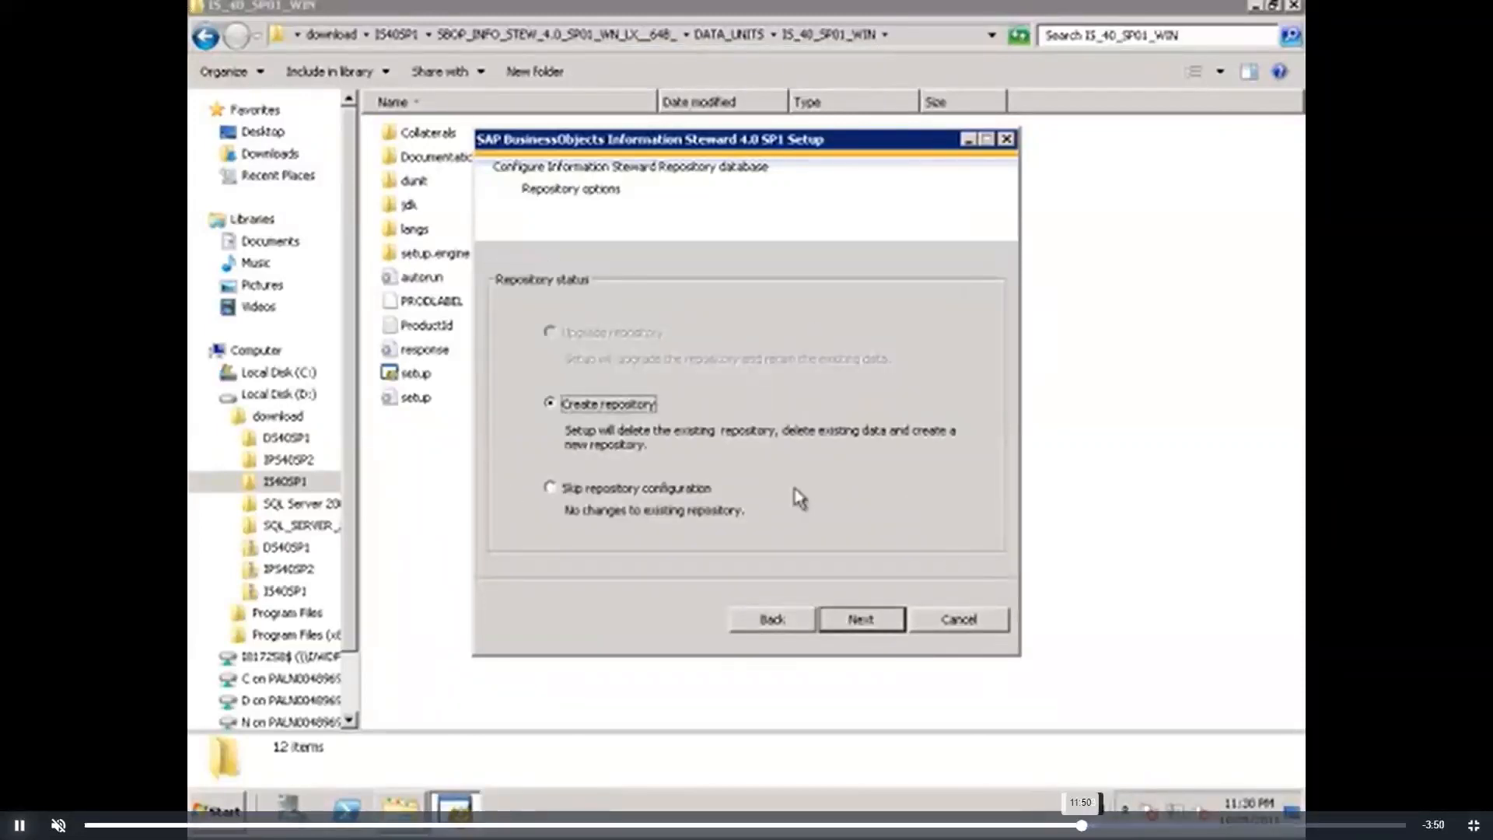
left_click(1111, 826)
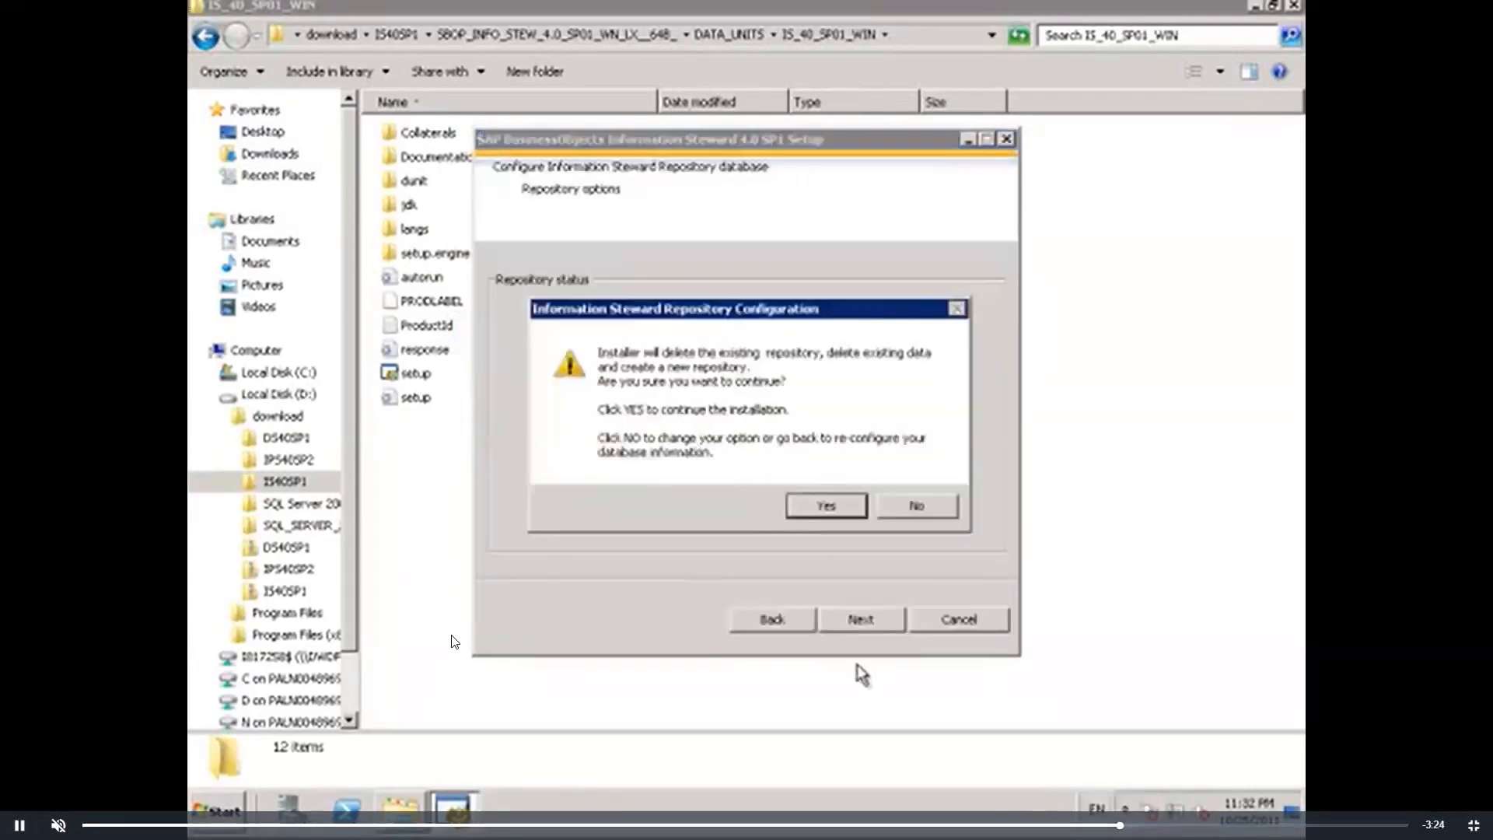
left_click(17, 823)
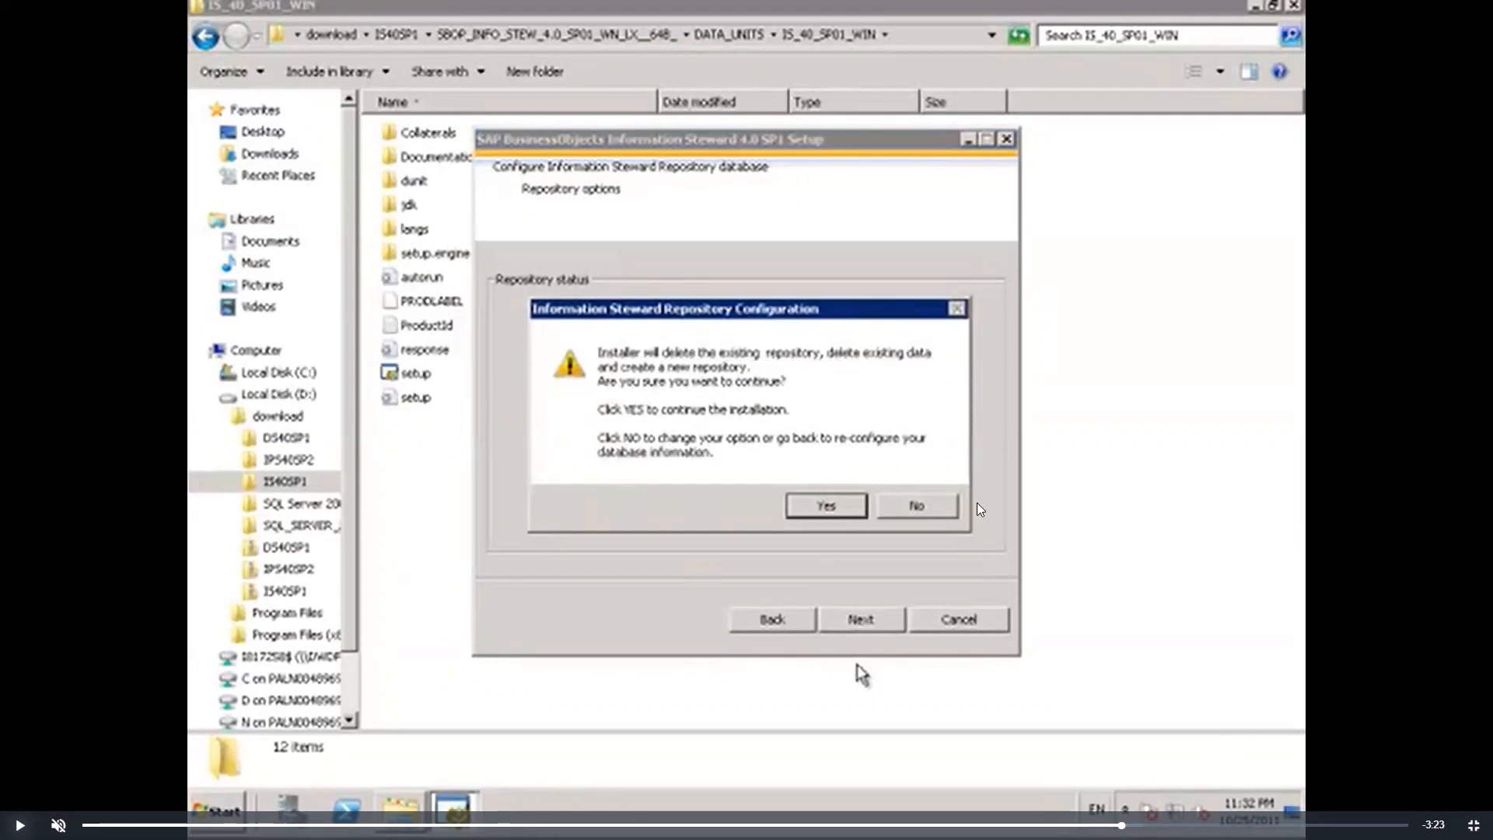
Resume the video, skip ahead through the installation progress to the Post Installation Steps page, pause there and leave full screen.
key("space")
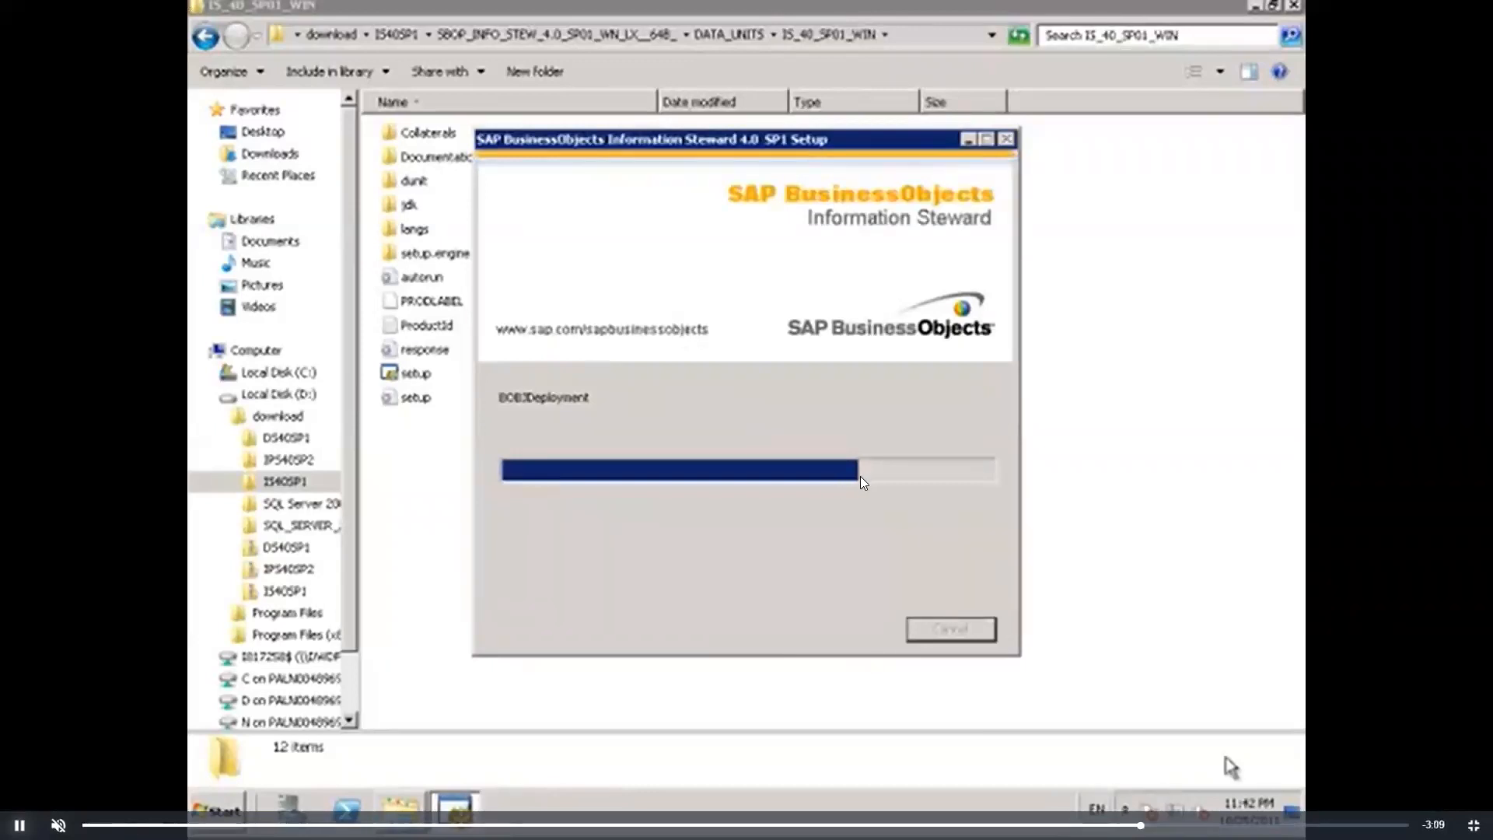
key("Right")
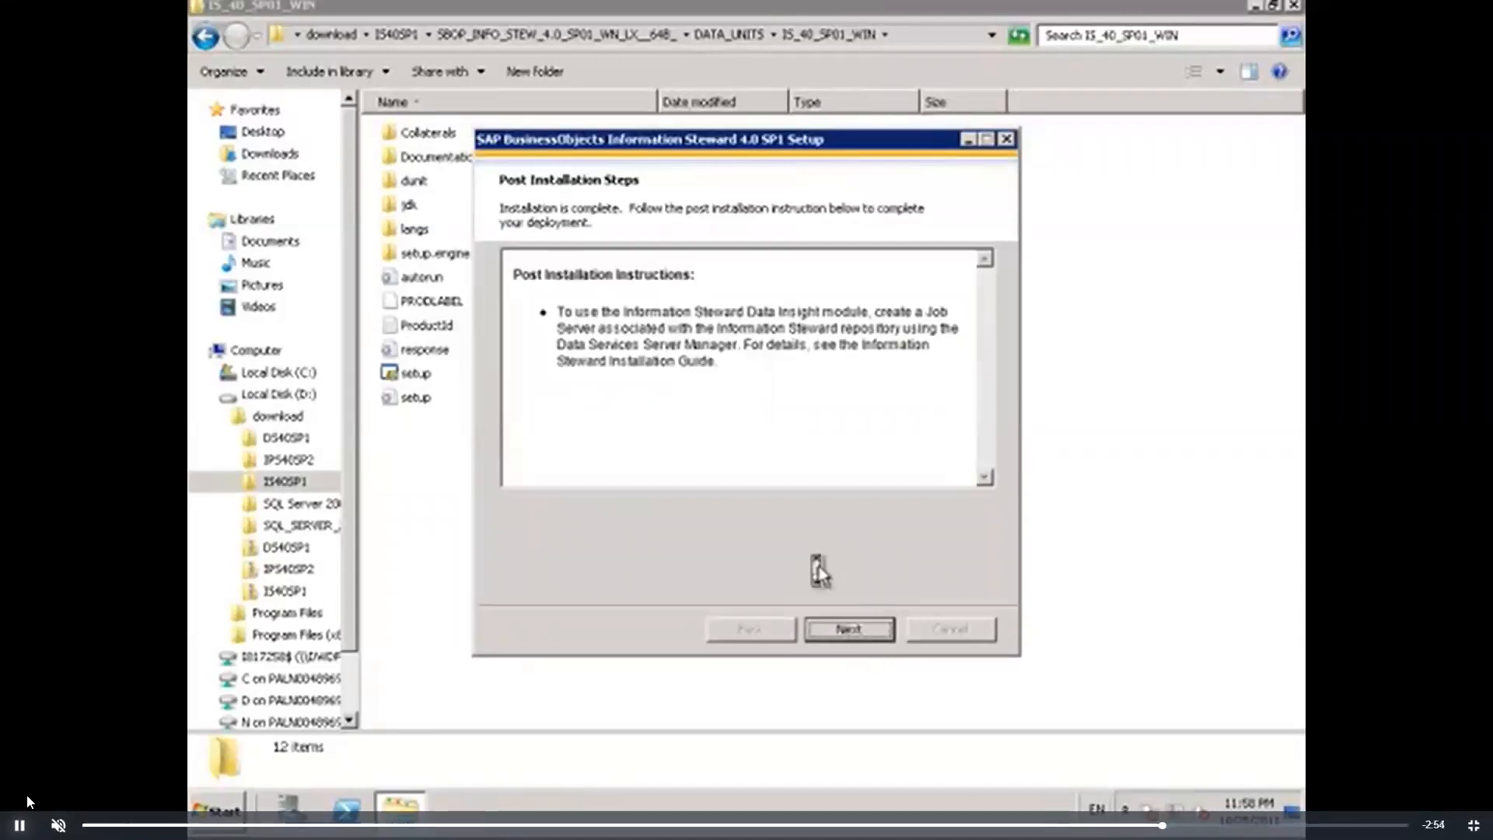
key("space")
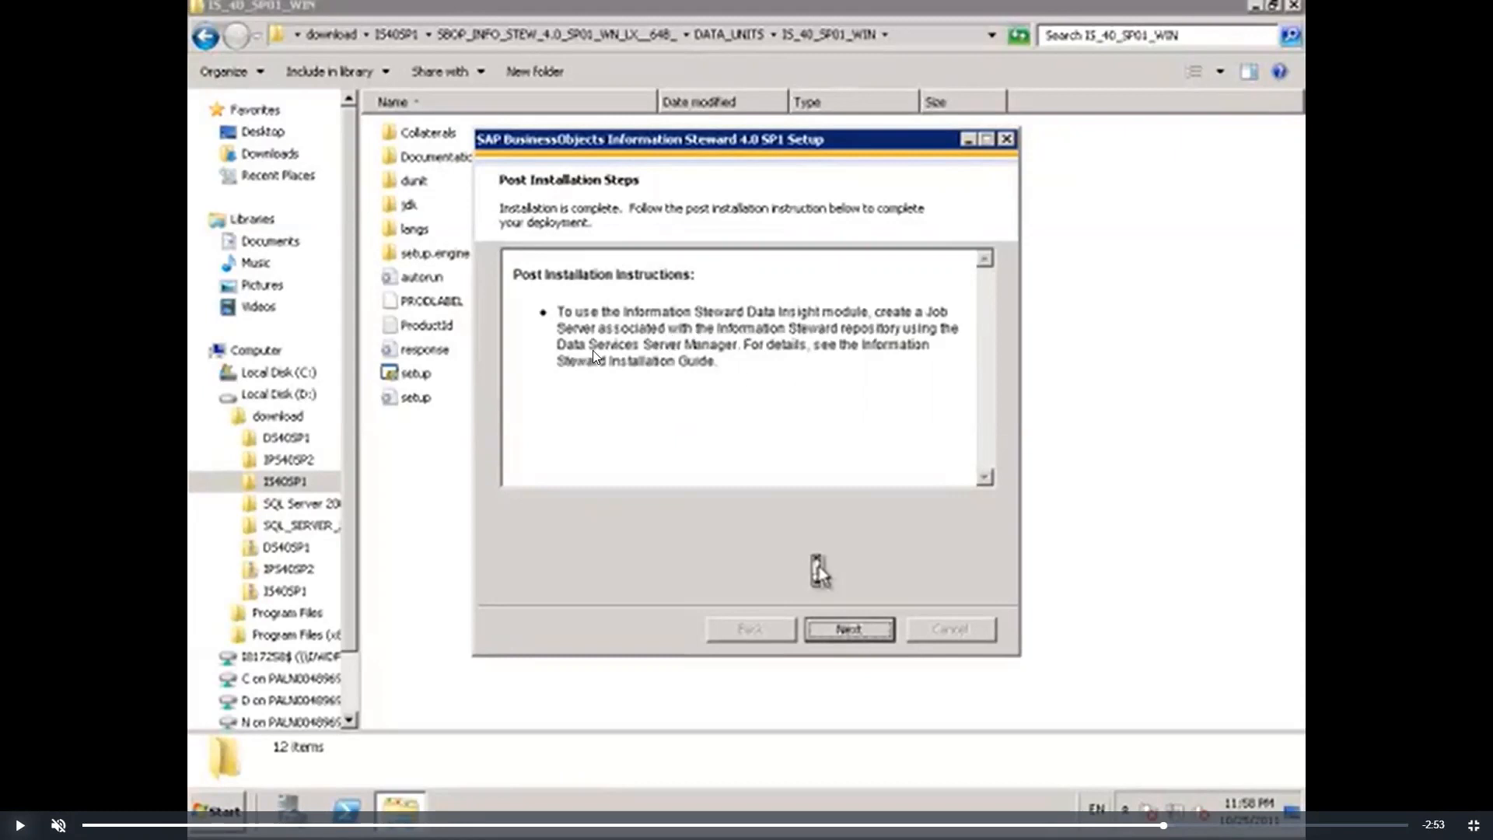
key("Escape")
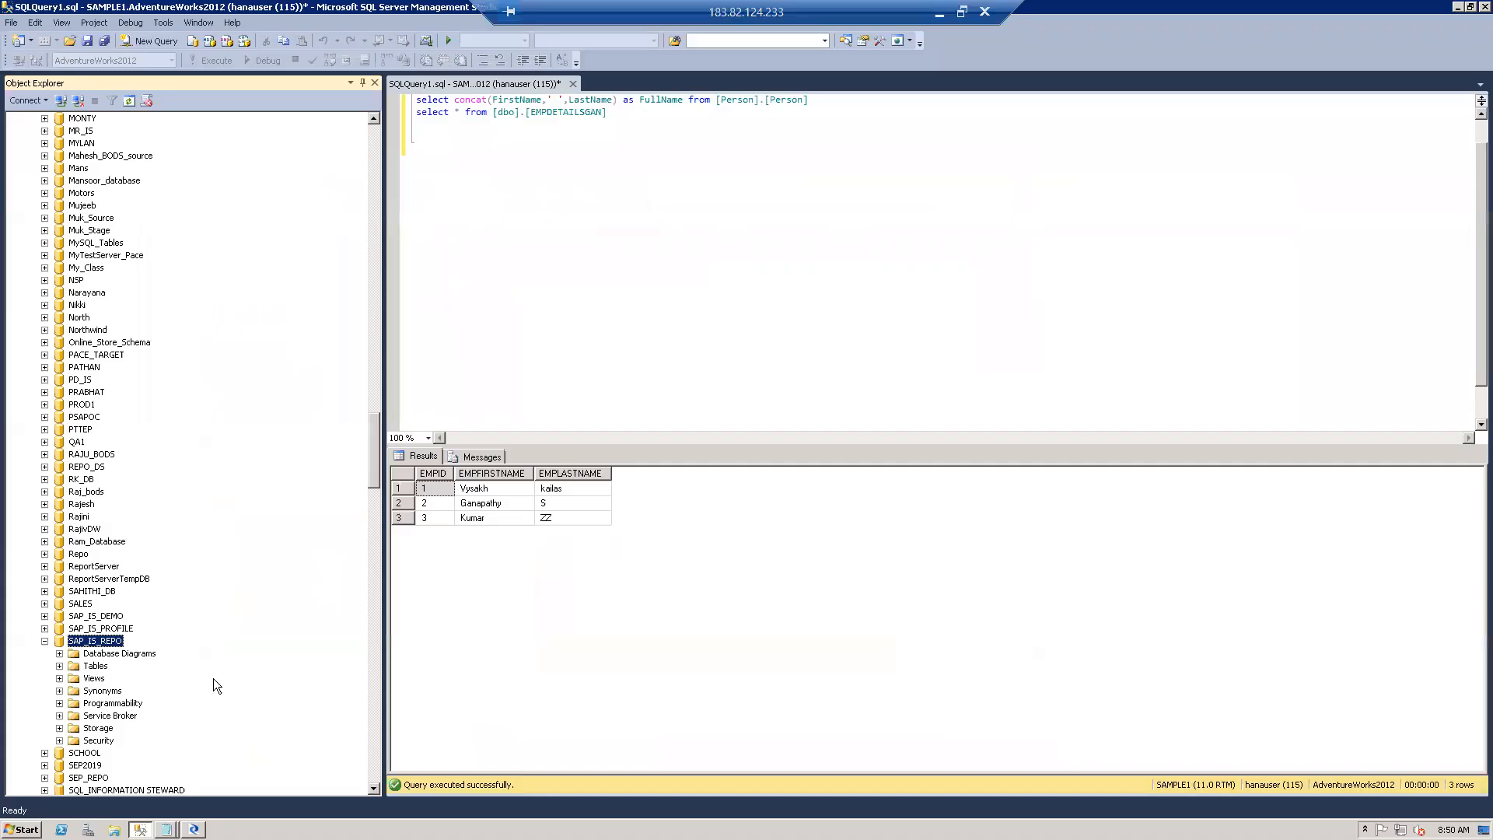
Switch to the remote desktop, search its programs for DATA SERVICES and open Data Services Server Manager.
left_click(21, 830)
left_click(36, 802)
type("DATA")
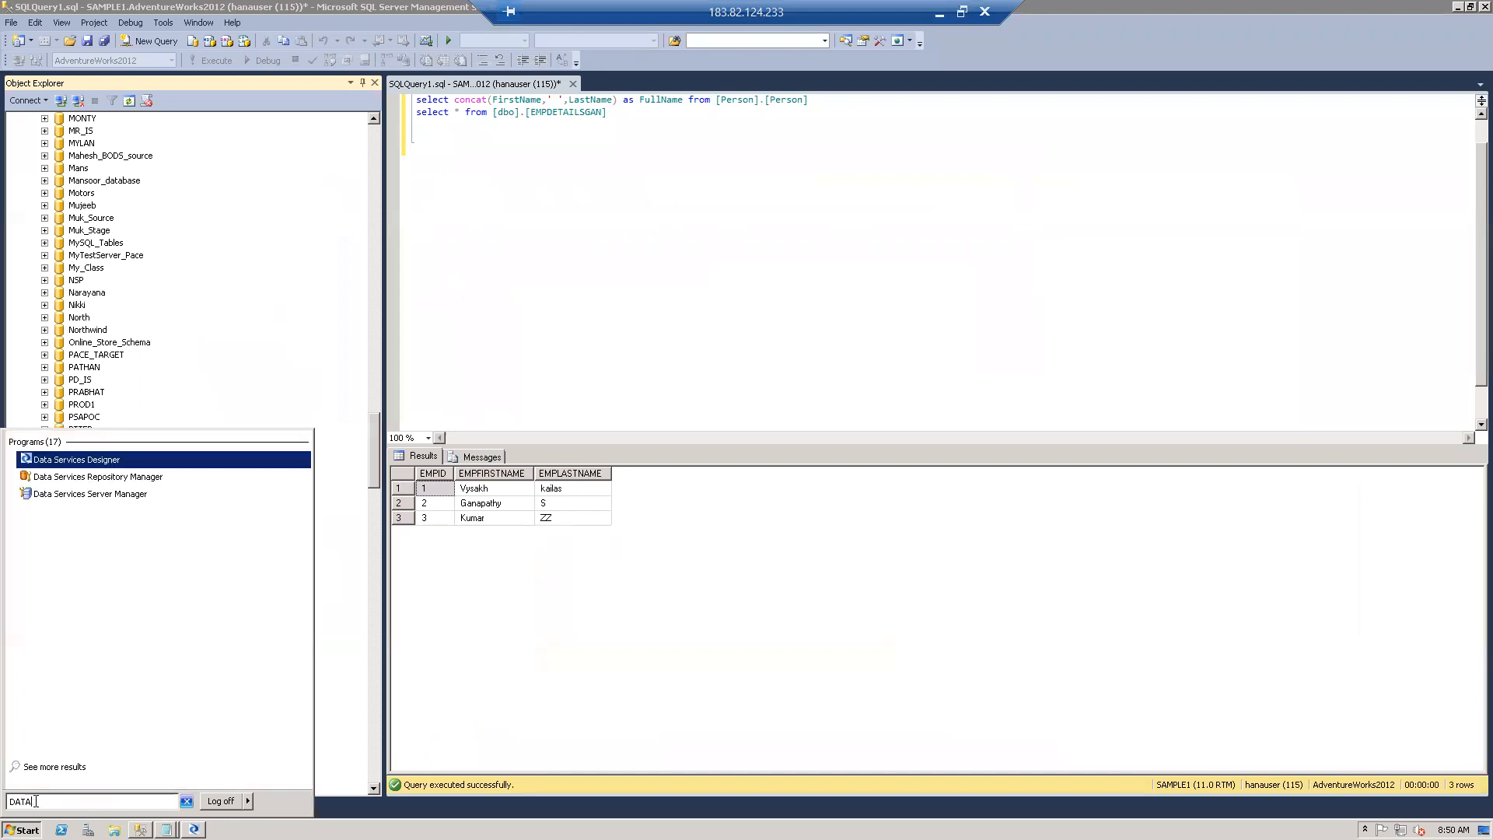
type(" SERVICES")
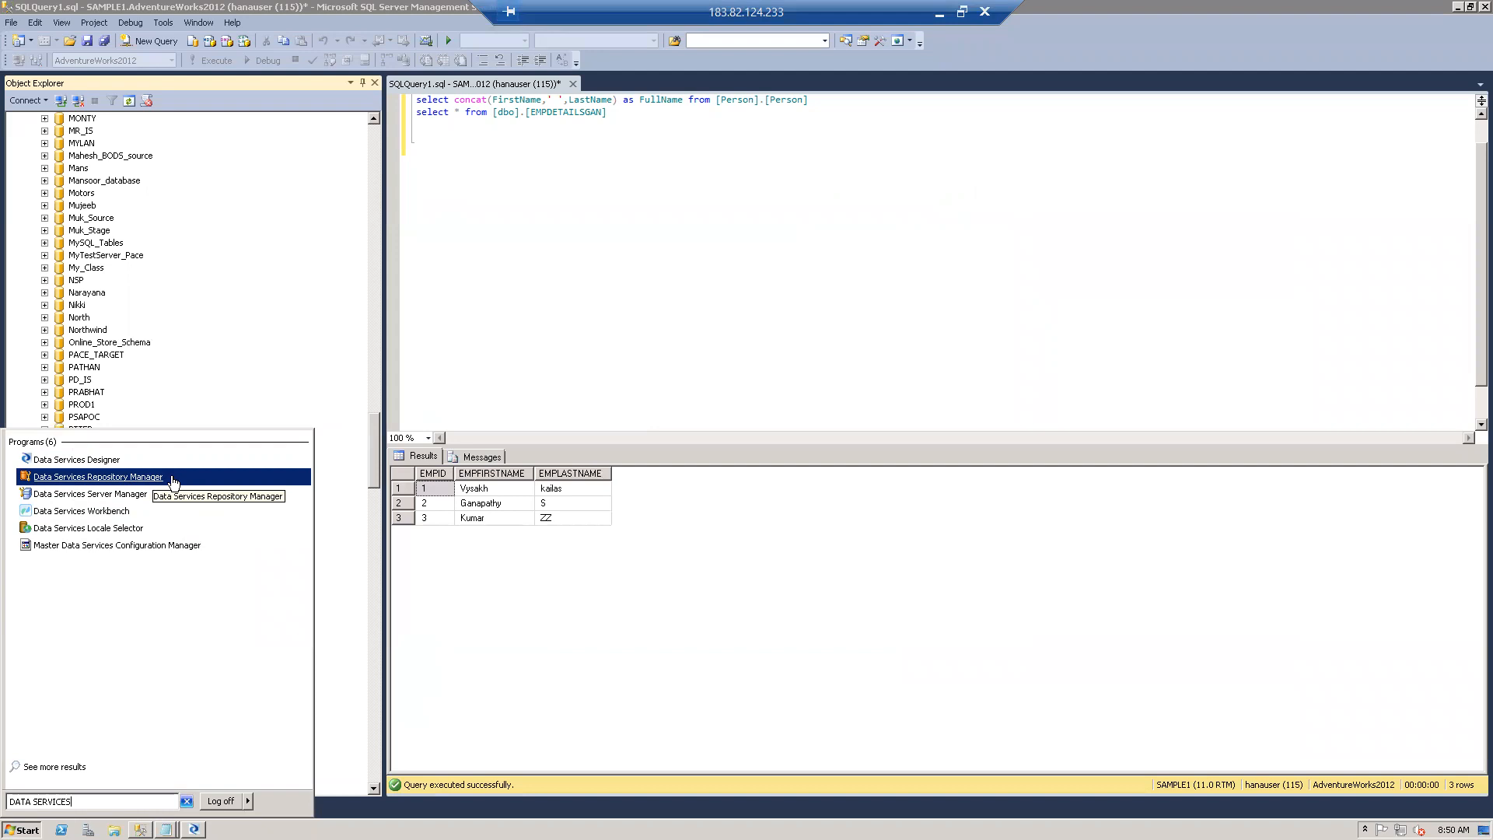
left_click(115, 493)
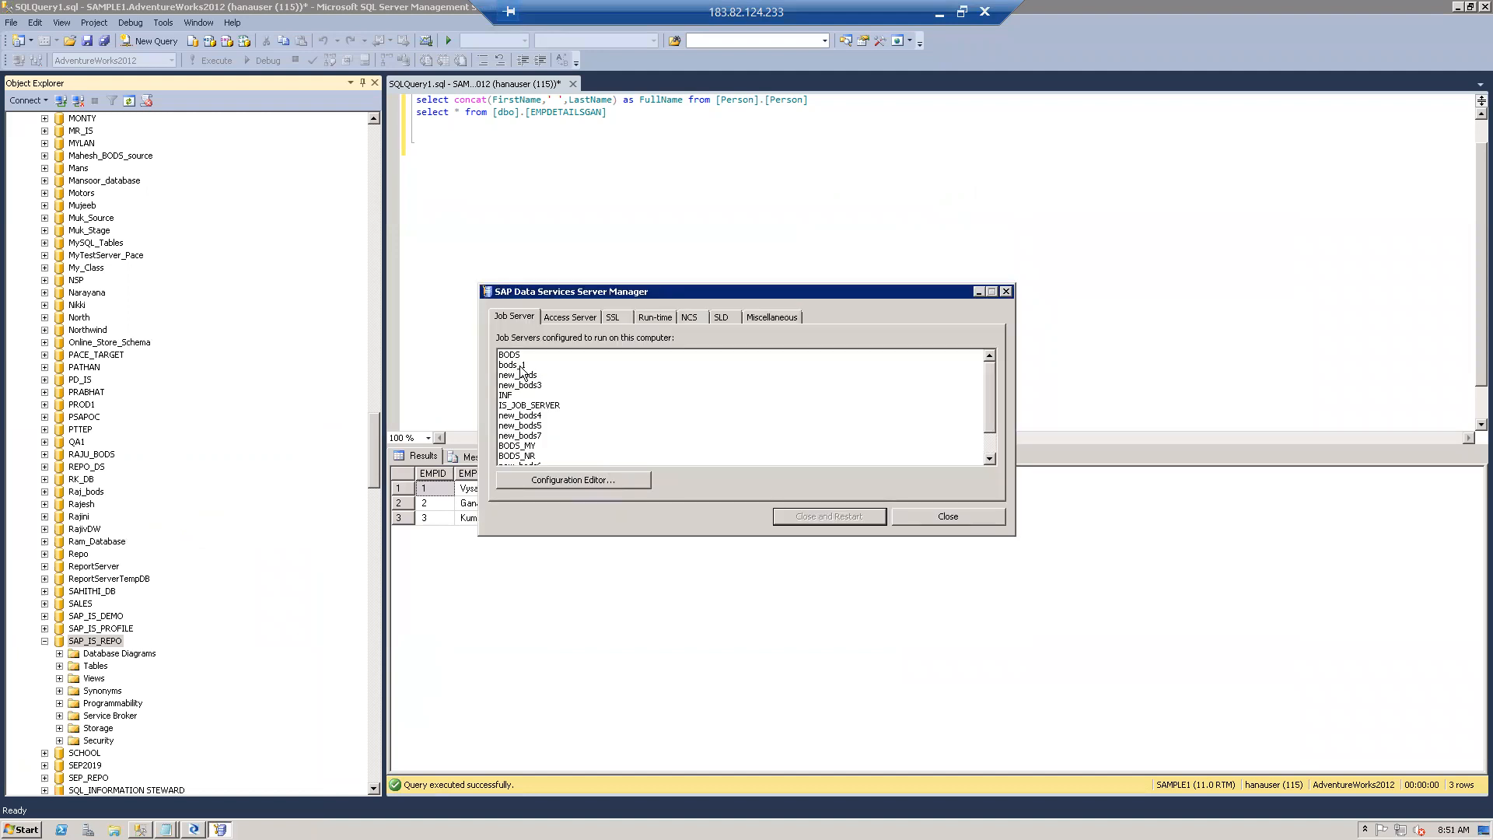
Look through the configured job servers, then open the Job Server Configuration Editor and browse its list of servers and ports.
scroll(526, 379, "down", 1)
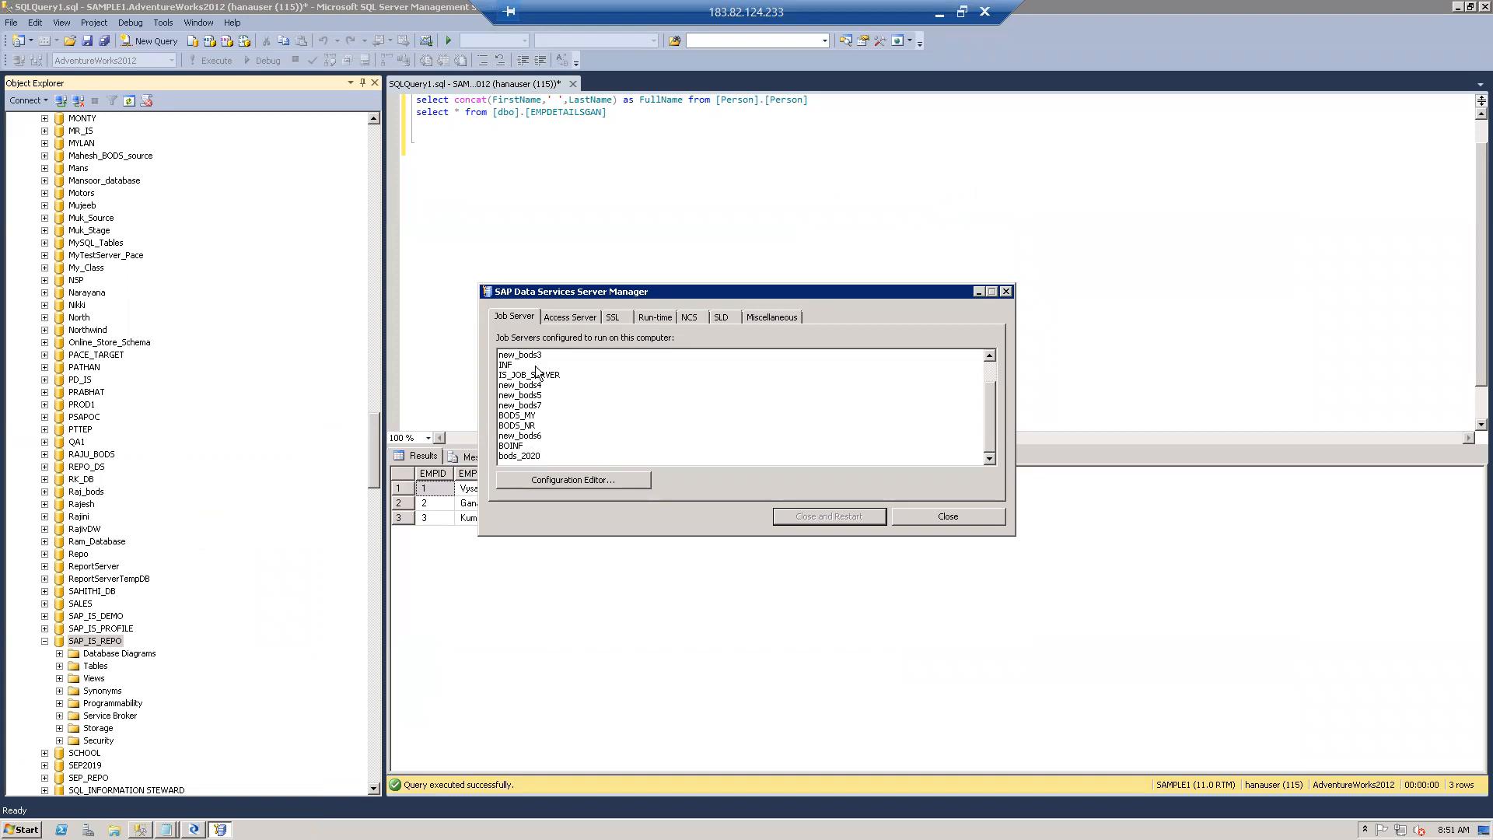
left_click_drag(991, 410, 983, 372)
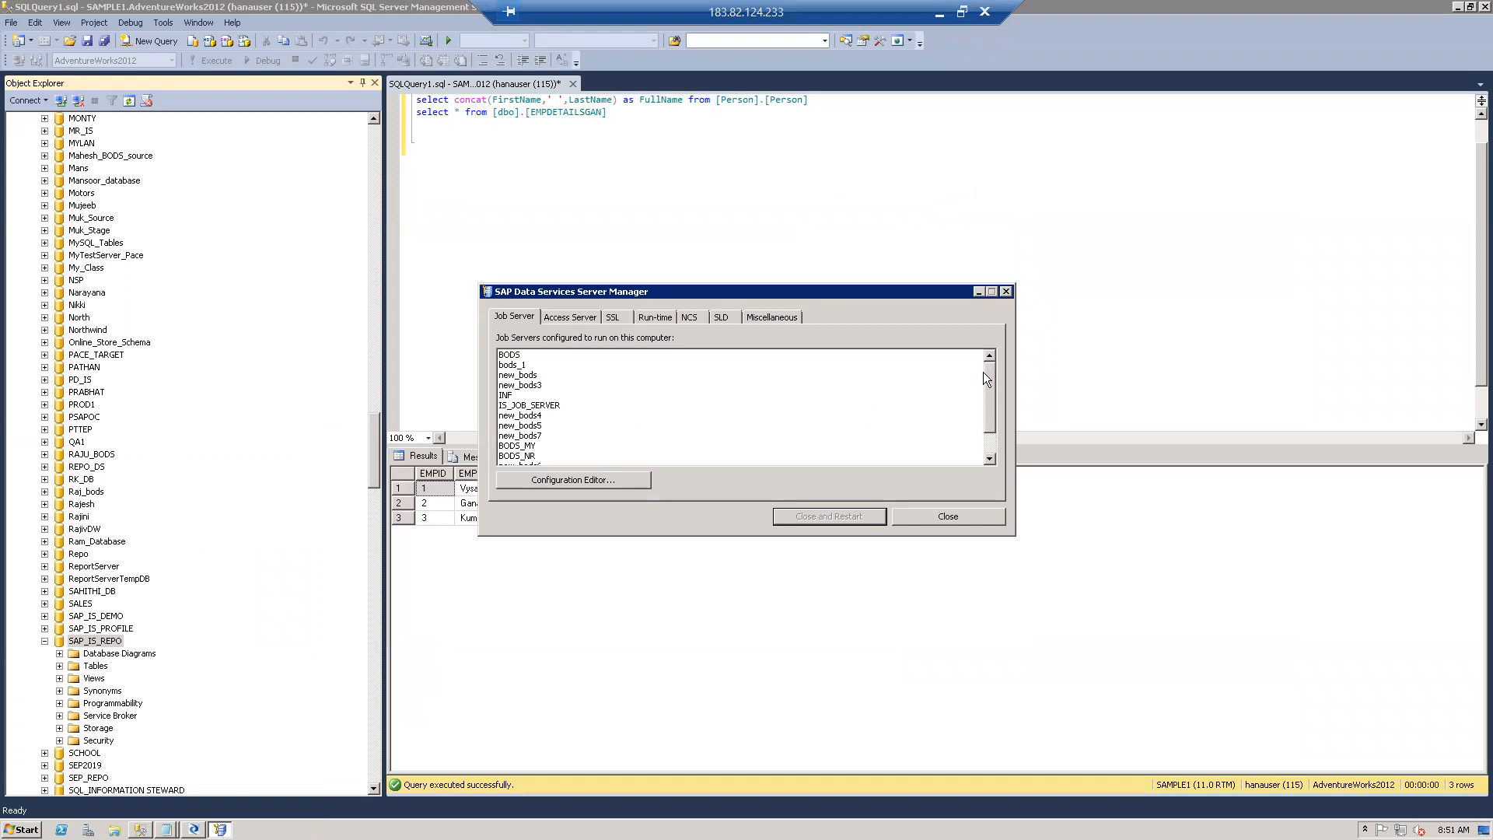
left_click(580, 480)
left_click(634, 326)
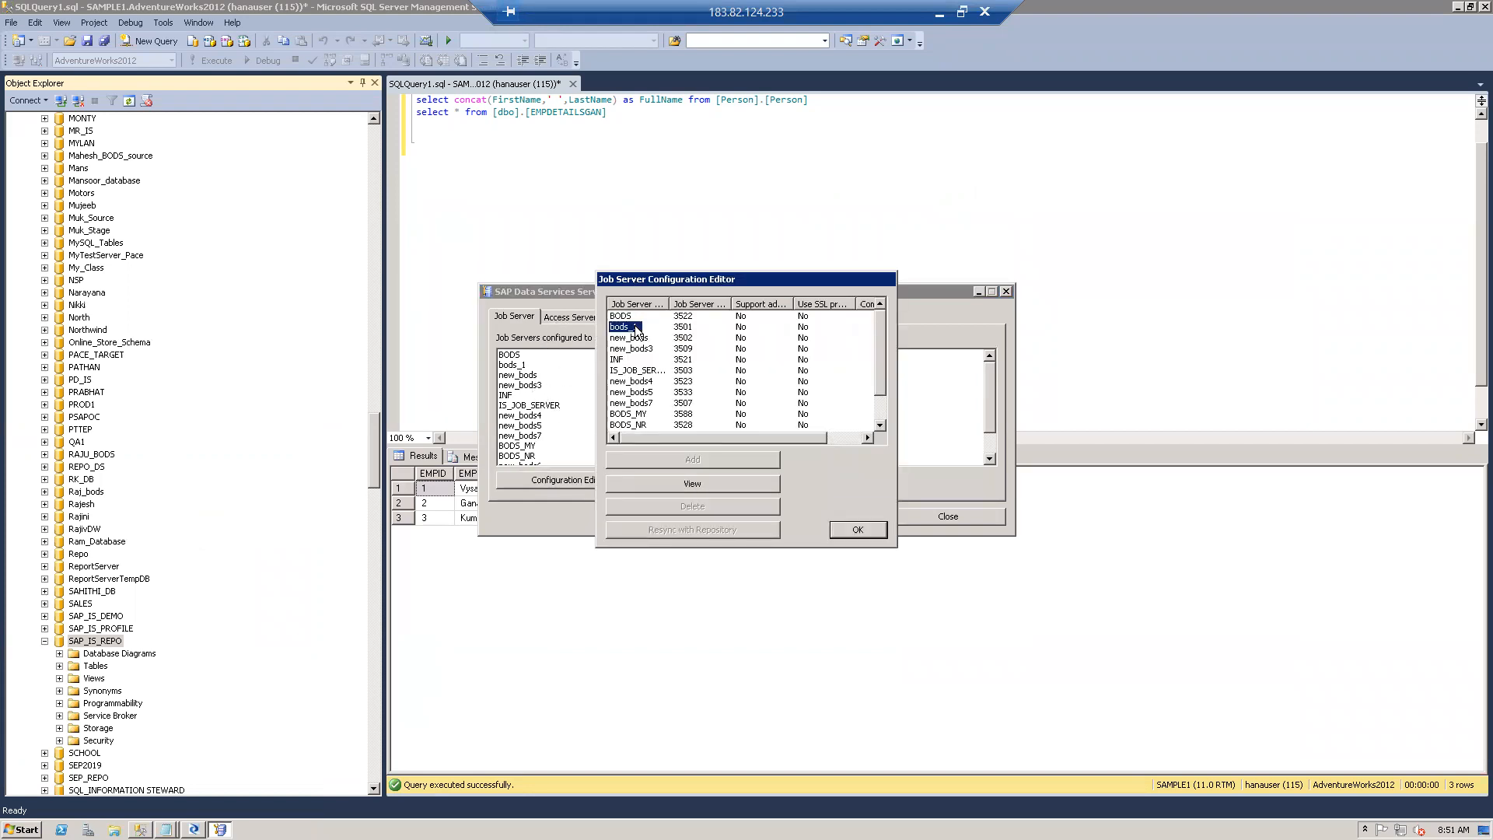
left_click(648, 361)
scroll(641, 358, "down", 1)
left_click(636, 360)
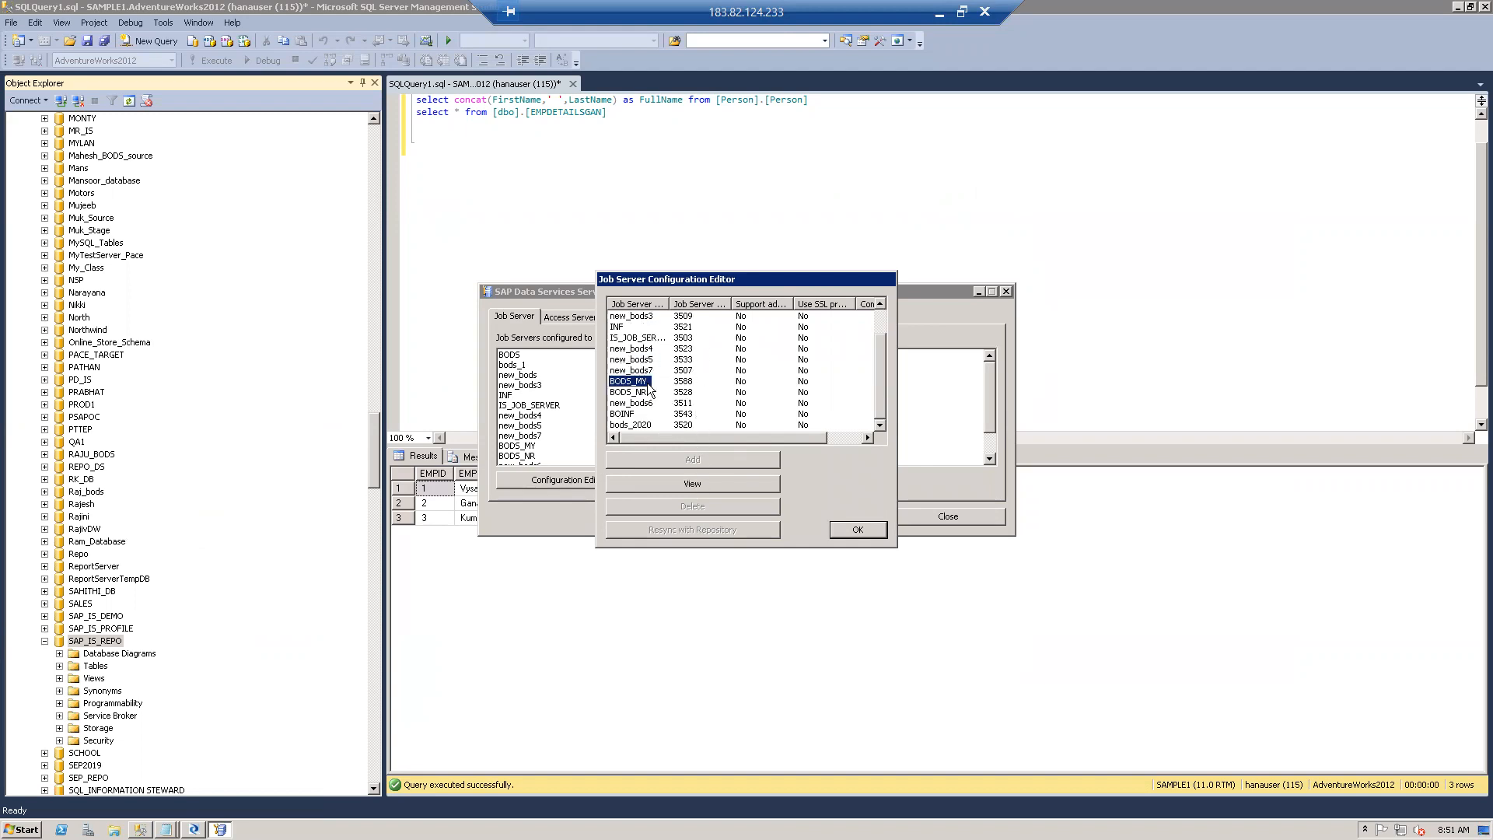
left_click(639, 327)
left_click(640, 317)
left_click(641, 350)
left_click(642, 317)
scroll(645, 356, "up", 1)
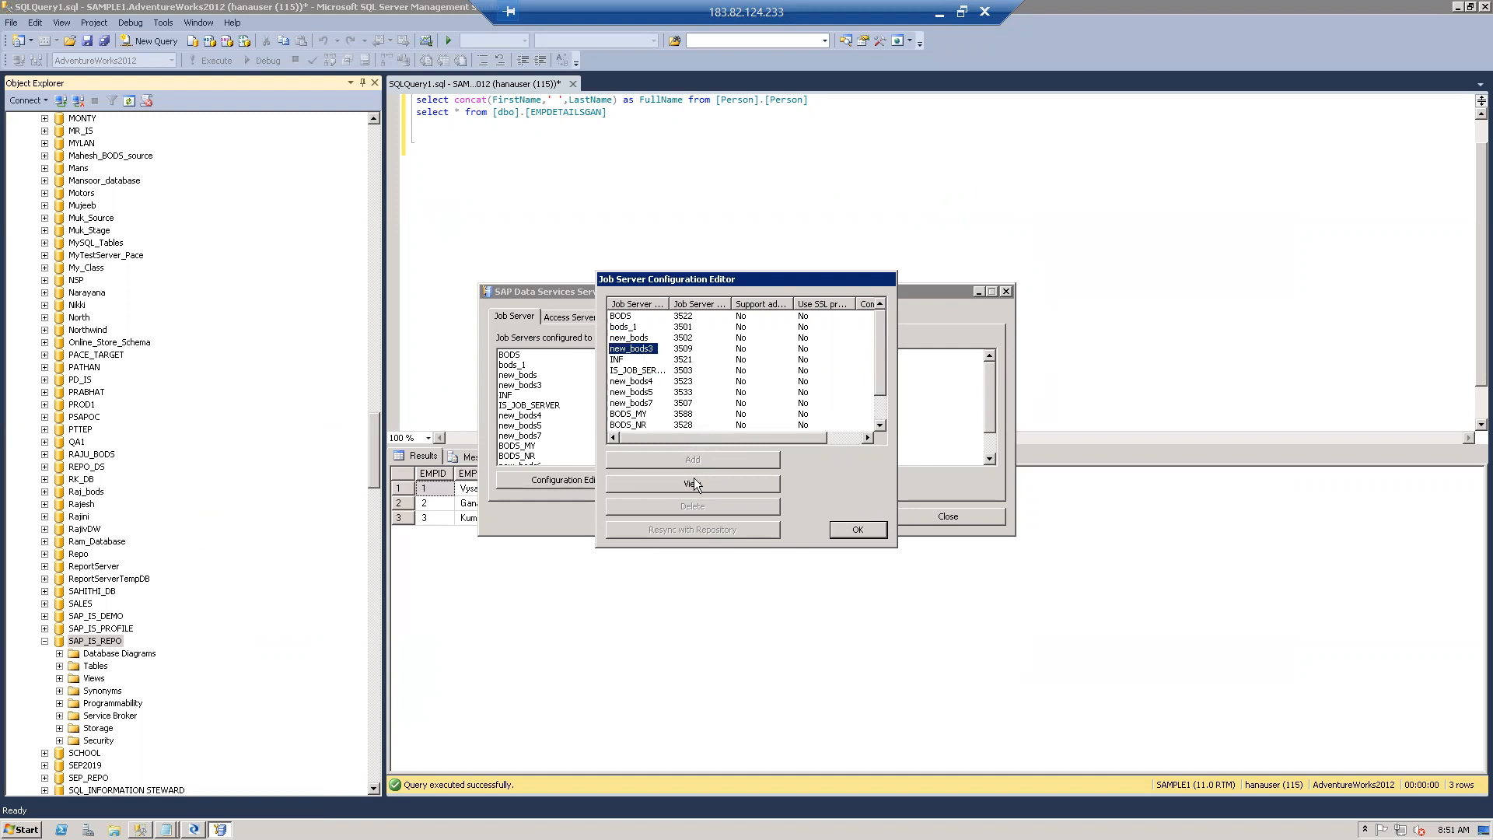
View the properties of the BODS job server and examine the repository information of each associated repository.
left_click(623, 316)
left_click(702, 483)
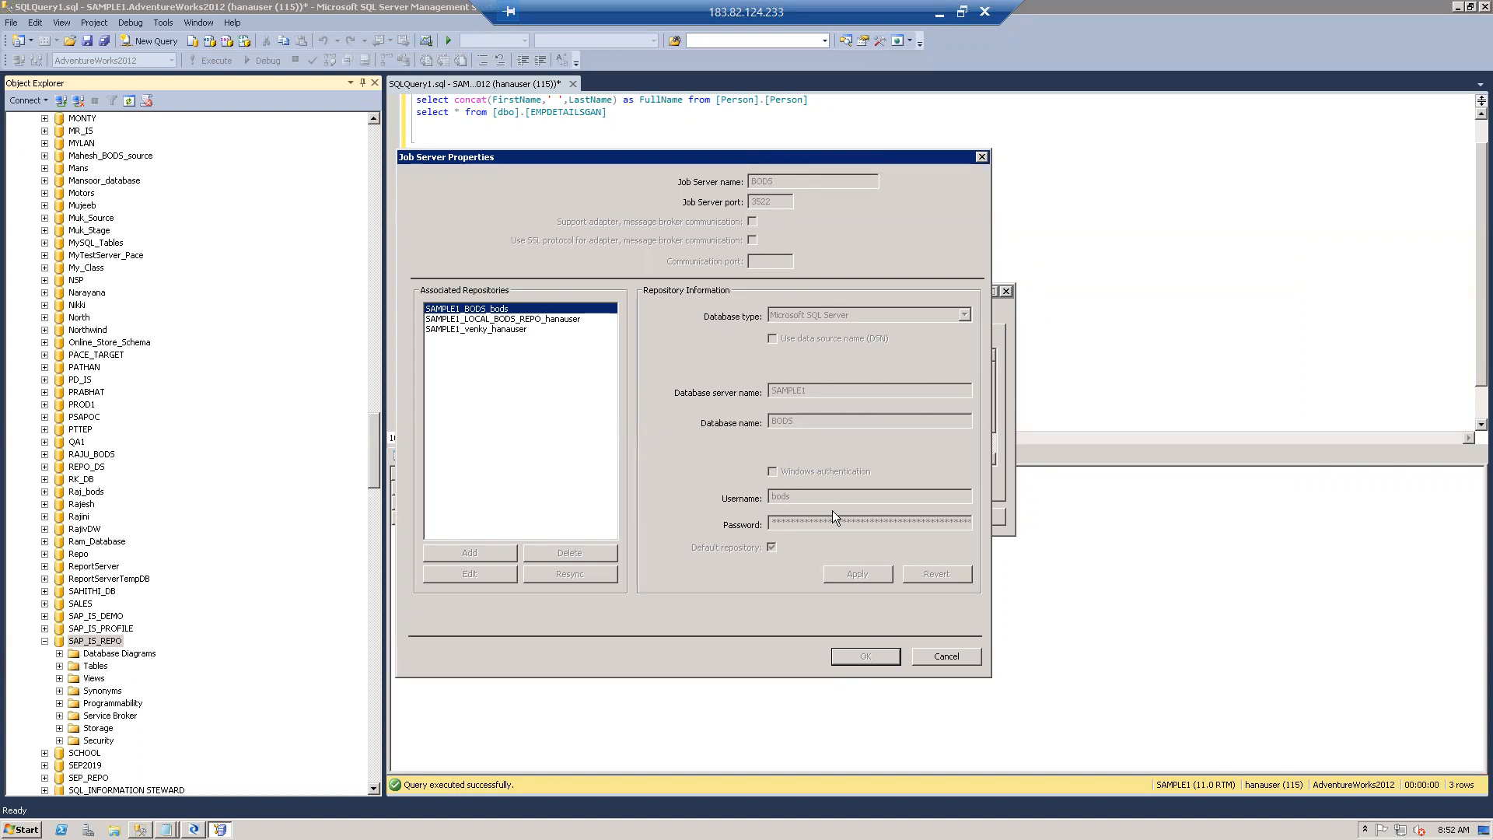
left_click(460, 320)
left_click(467, 328)
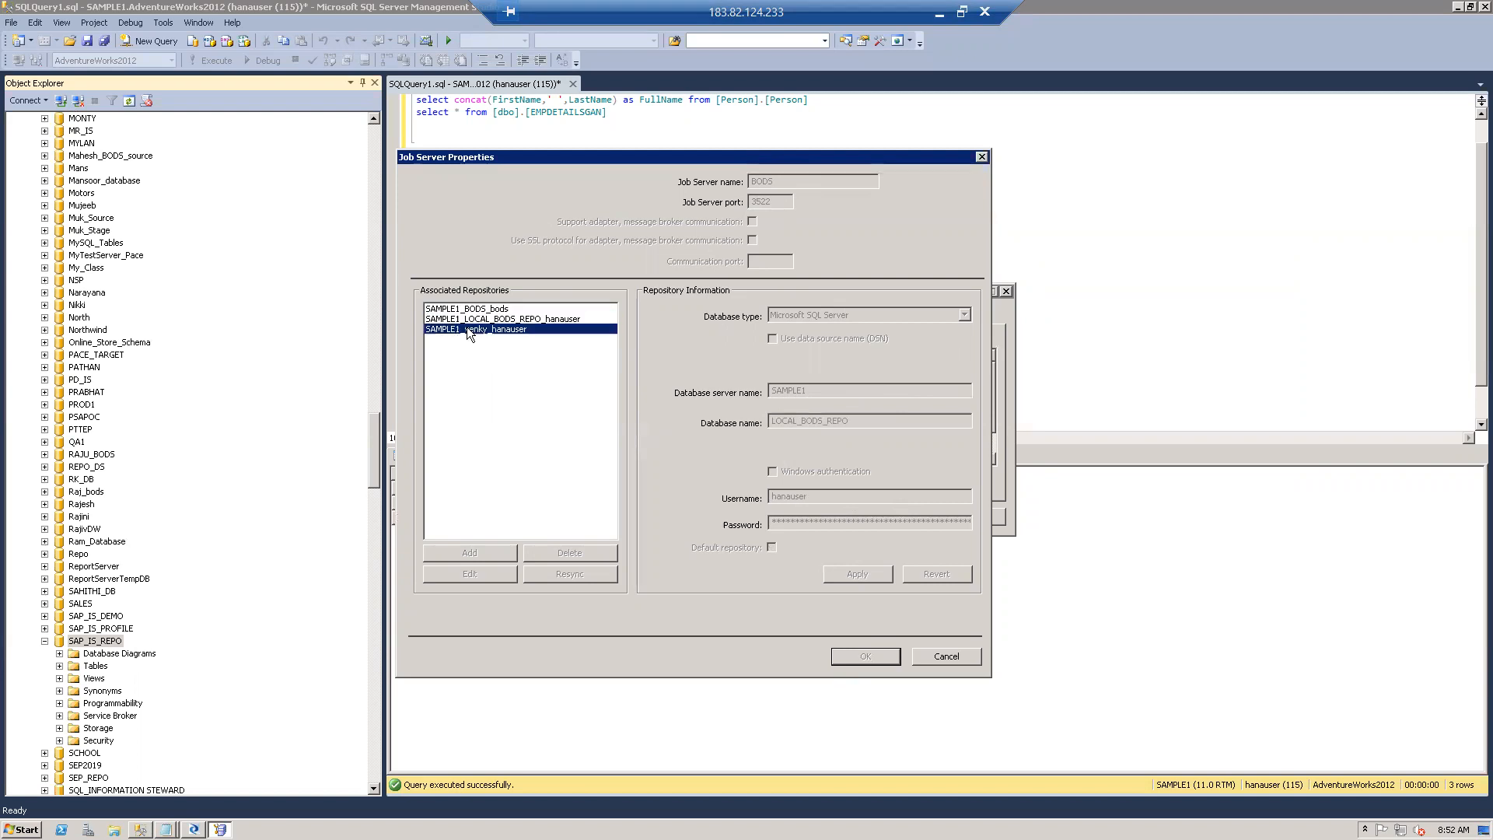
left_click(459, 310)
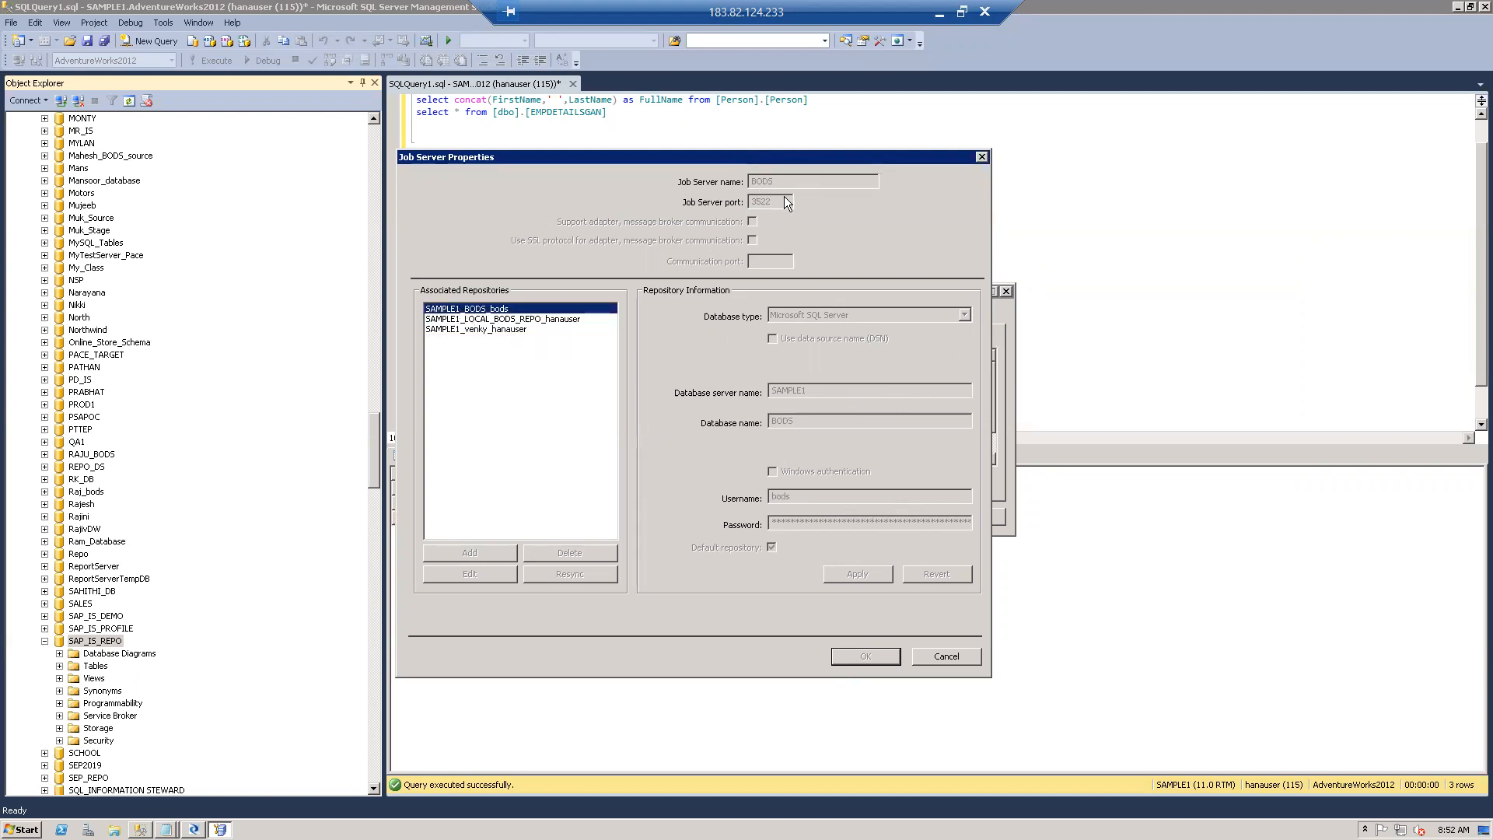
left_click(470, 318)
left_click(471, 328)
left_click(476, 318)
left_click(478, 309)
left_click(481, 320)
left_click(484, 330)
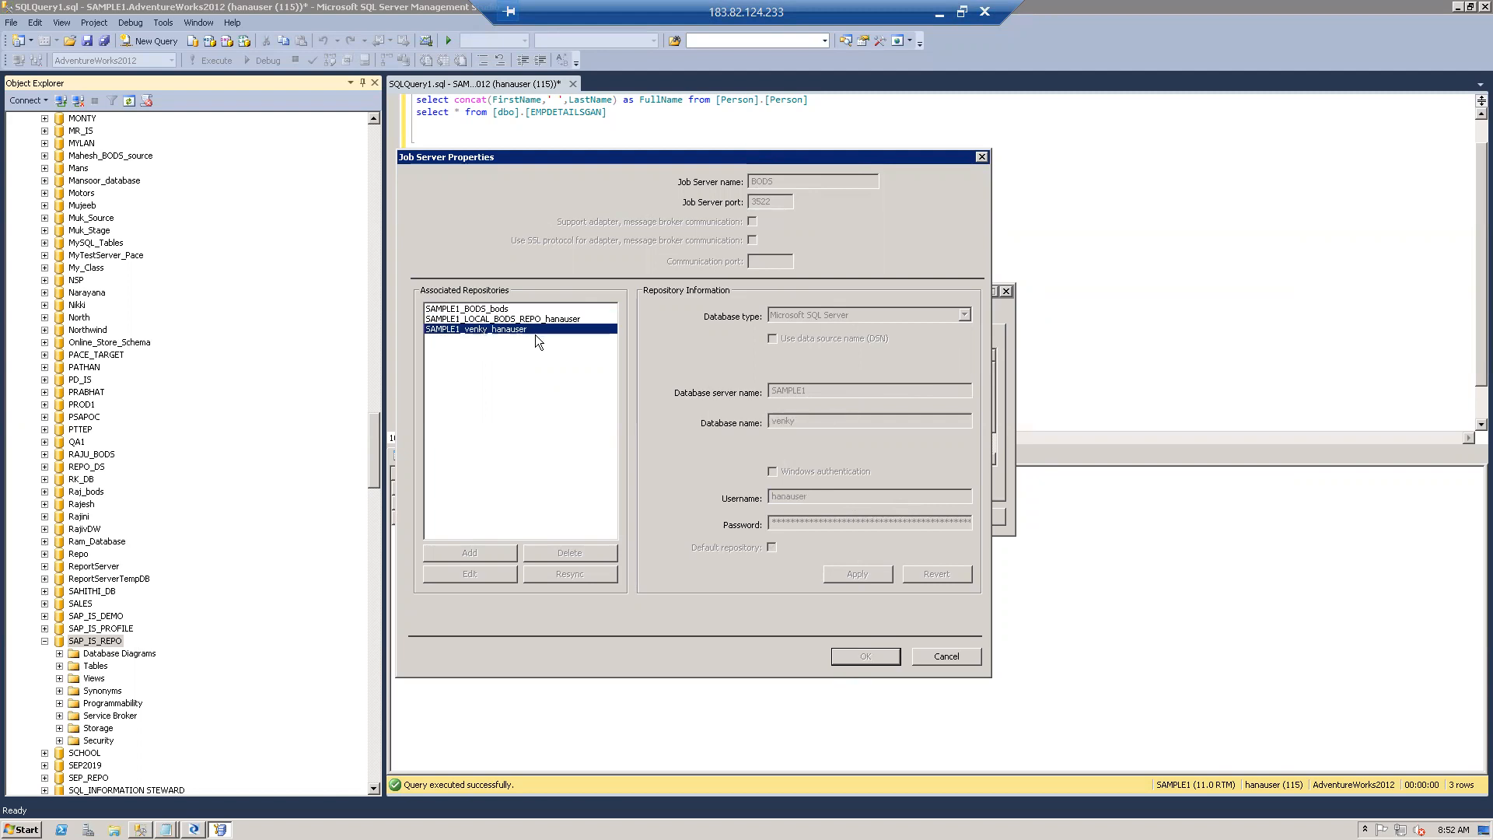
left_click(499, 308)
left_click(497, 318)
left_click(494, 327)
Switch back to the browser, show the installation video in full screen and resume playback, skipping ahead to the Start menu scene.
left_click(939, 13)
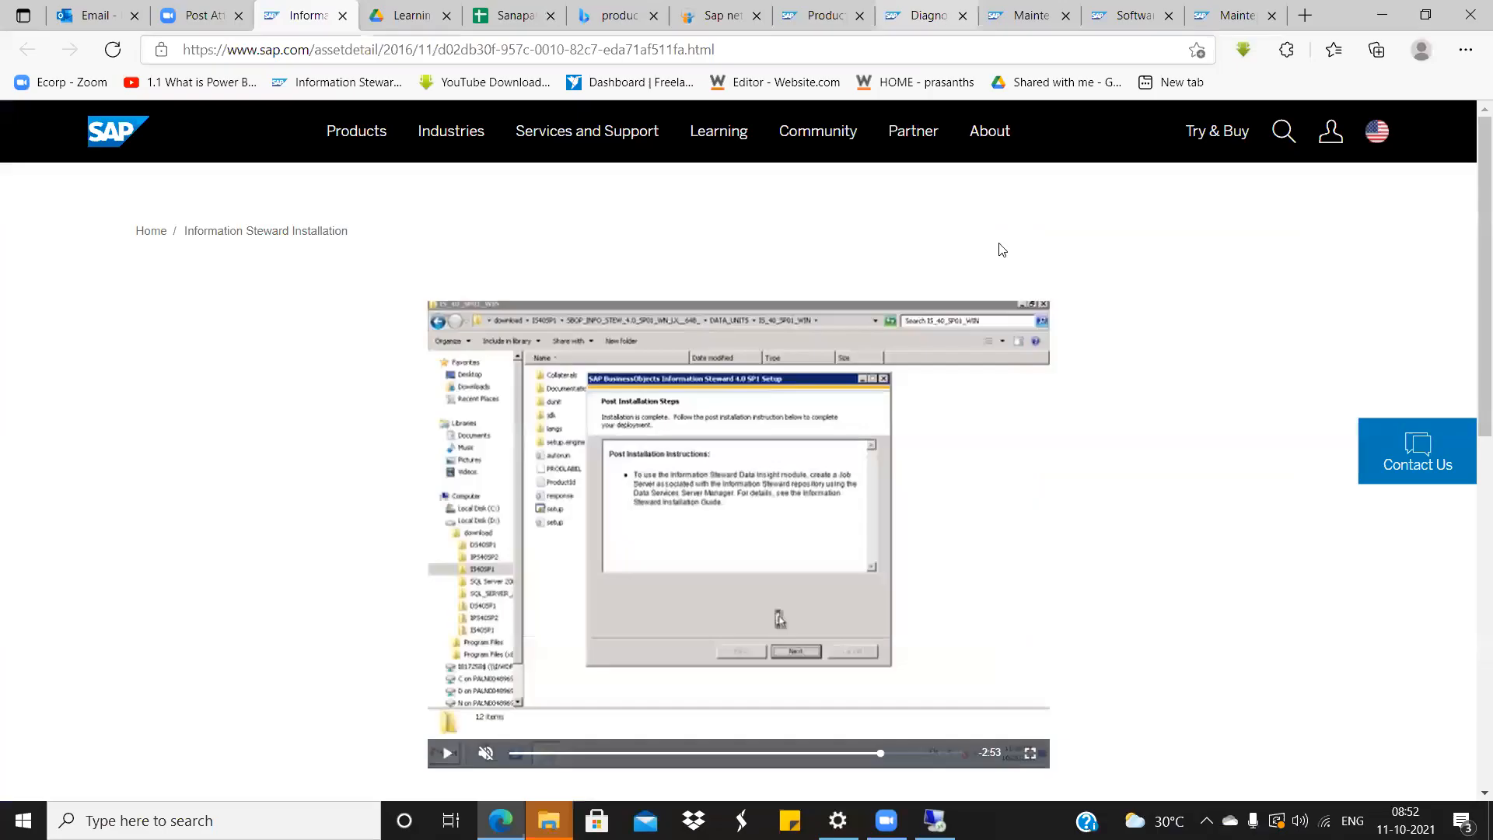
left_click(1031, 753)
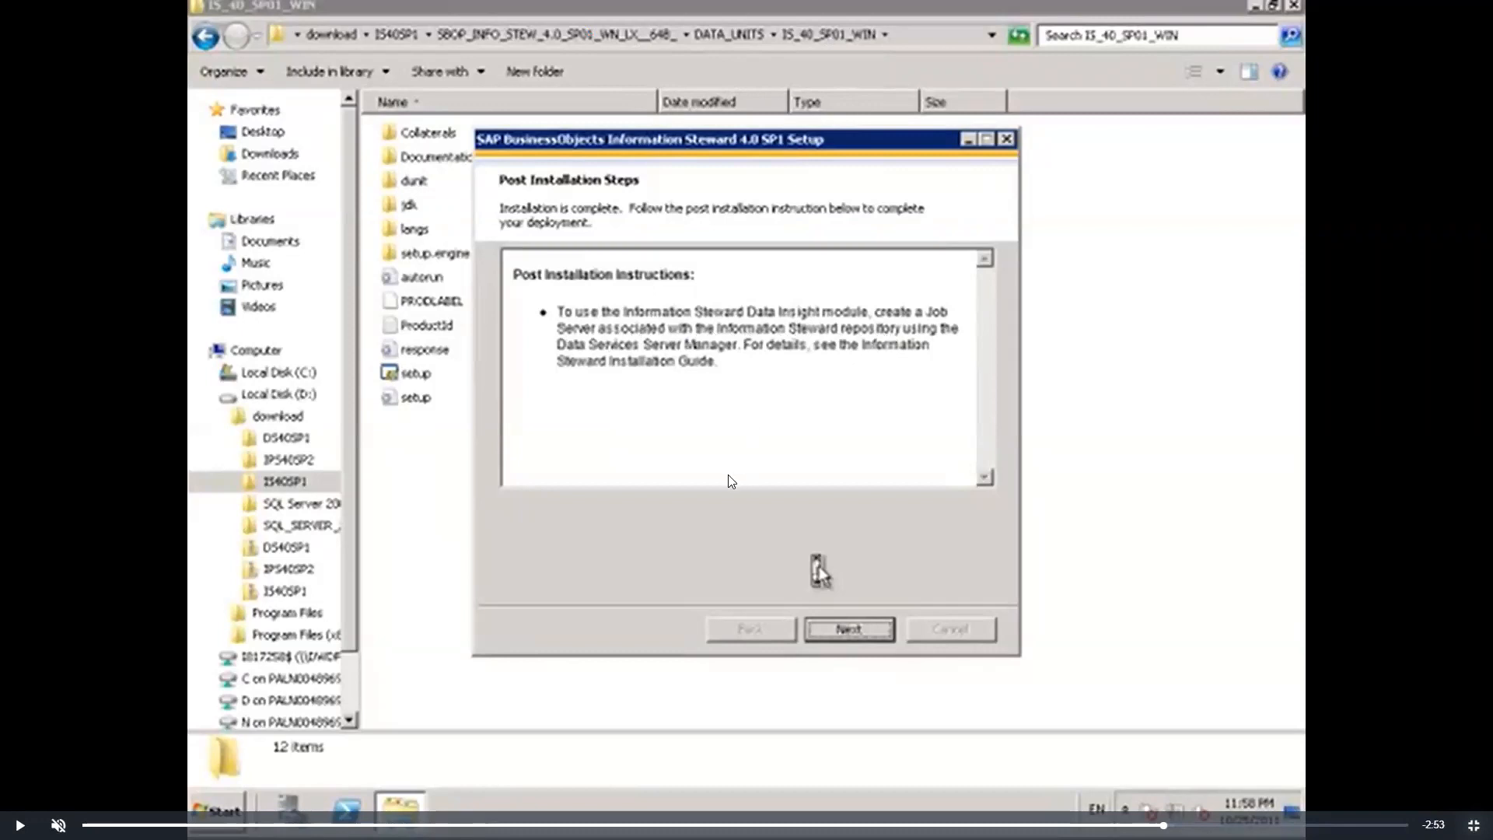
left_click(19, 826)
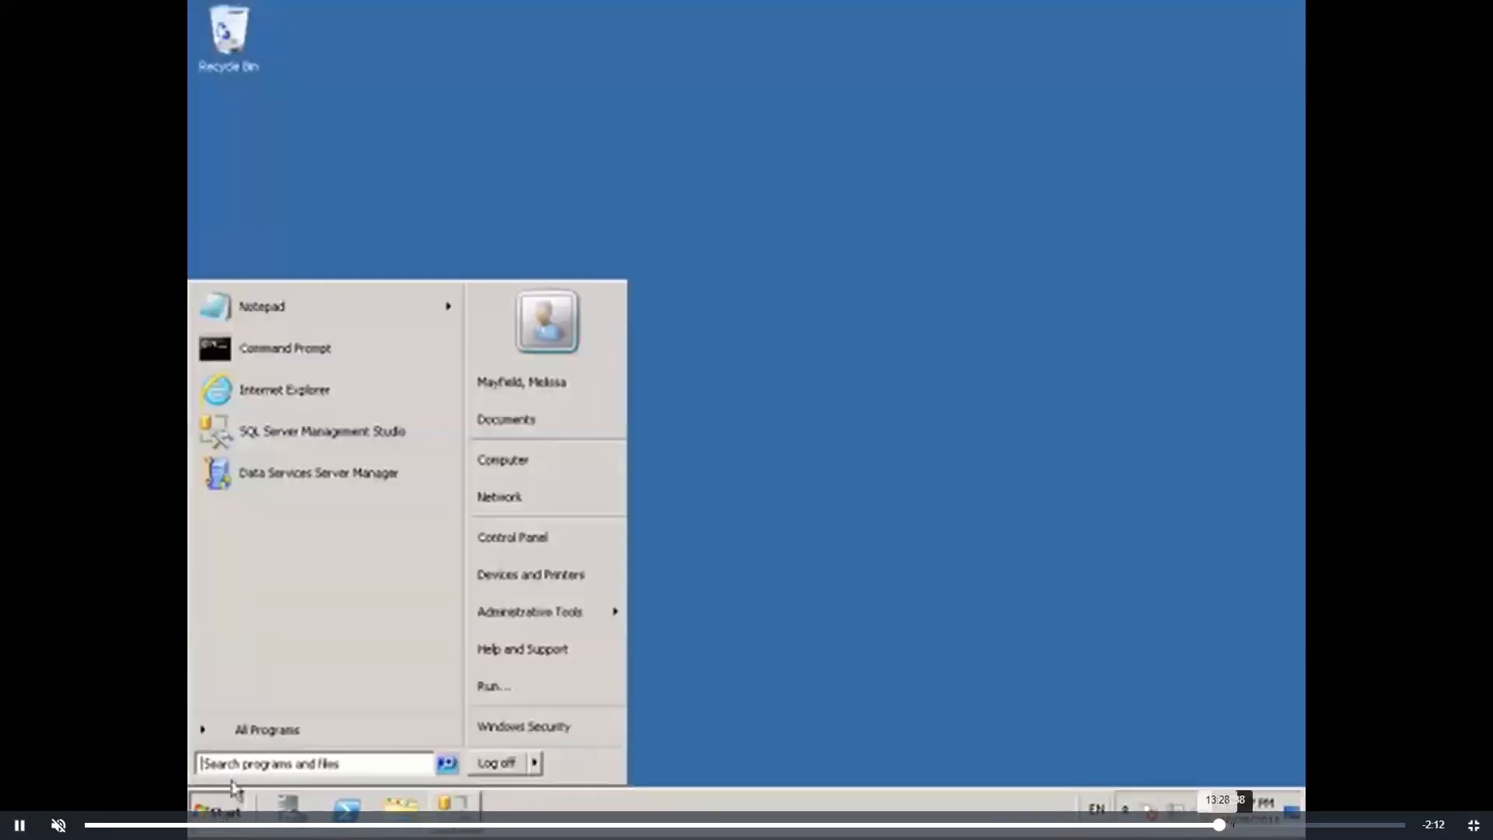
Open Data Services Server Manager from the SAP BusinessObjects Data Services 4.0 SP1 program group.
left_click(251, 731)
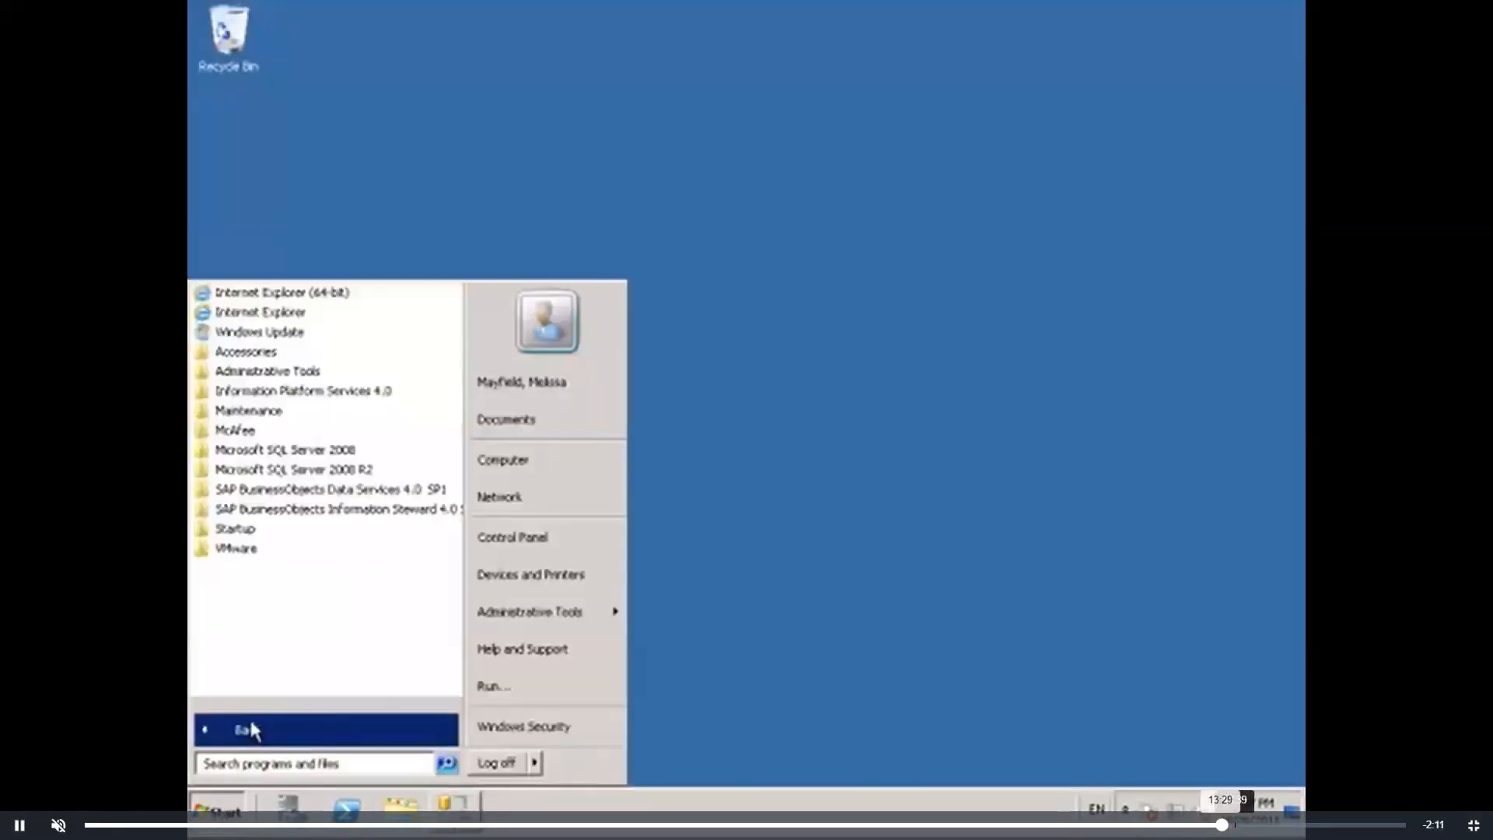
left_click(277, 491)
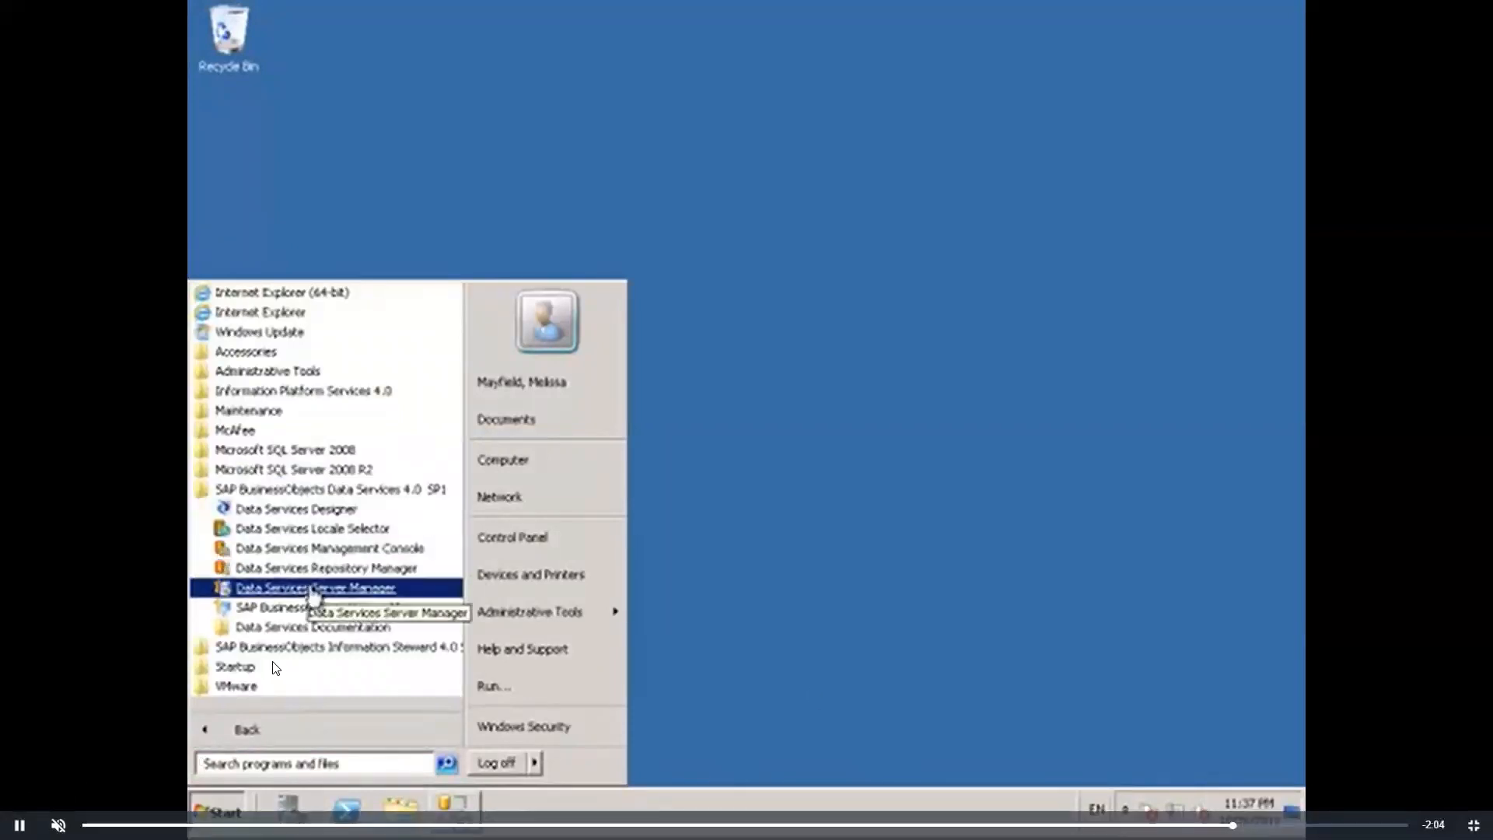
left_click(277, 591)
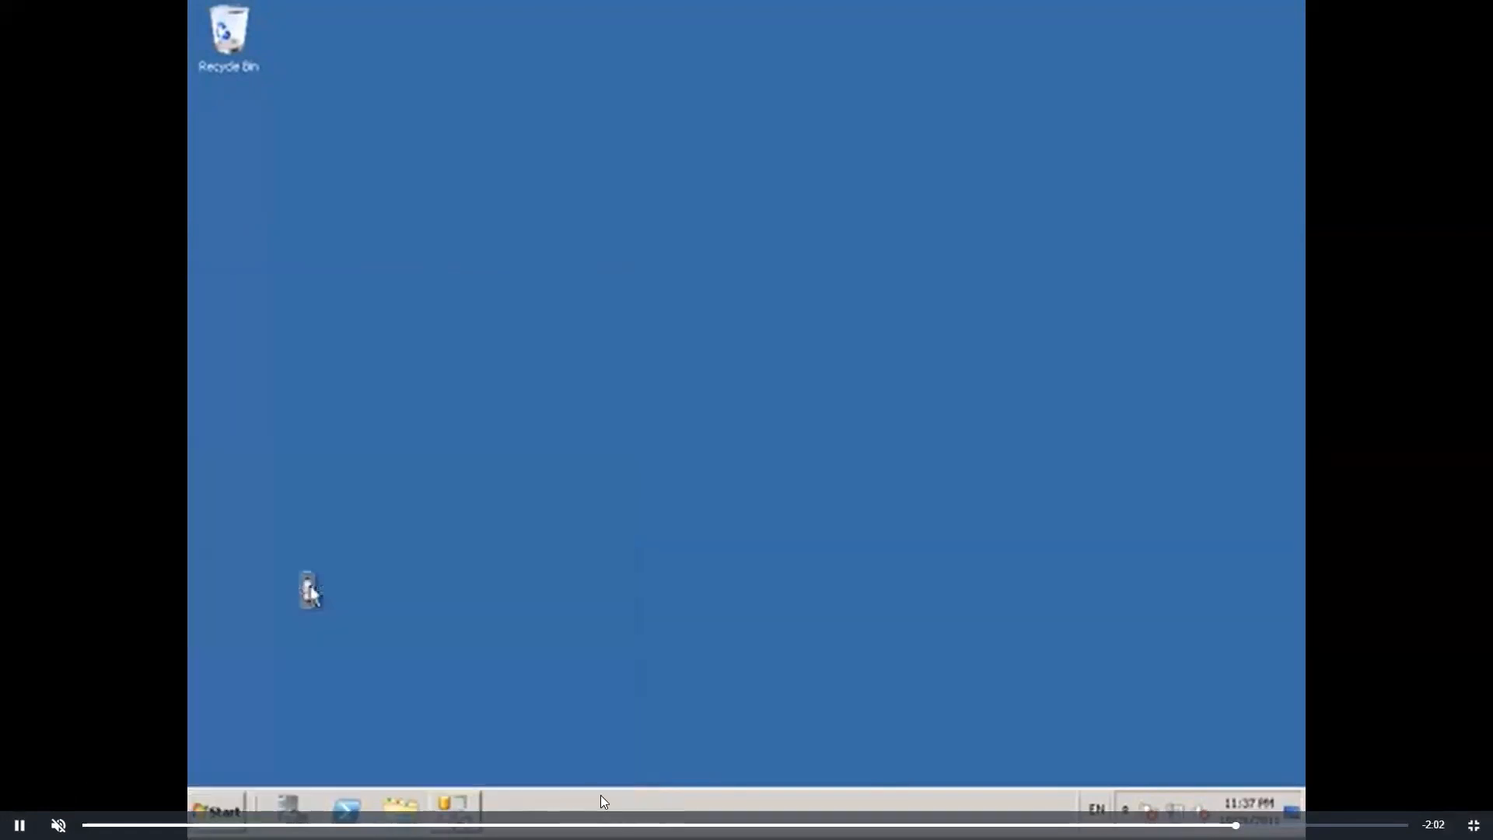
left_click(514, 572)
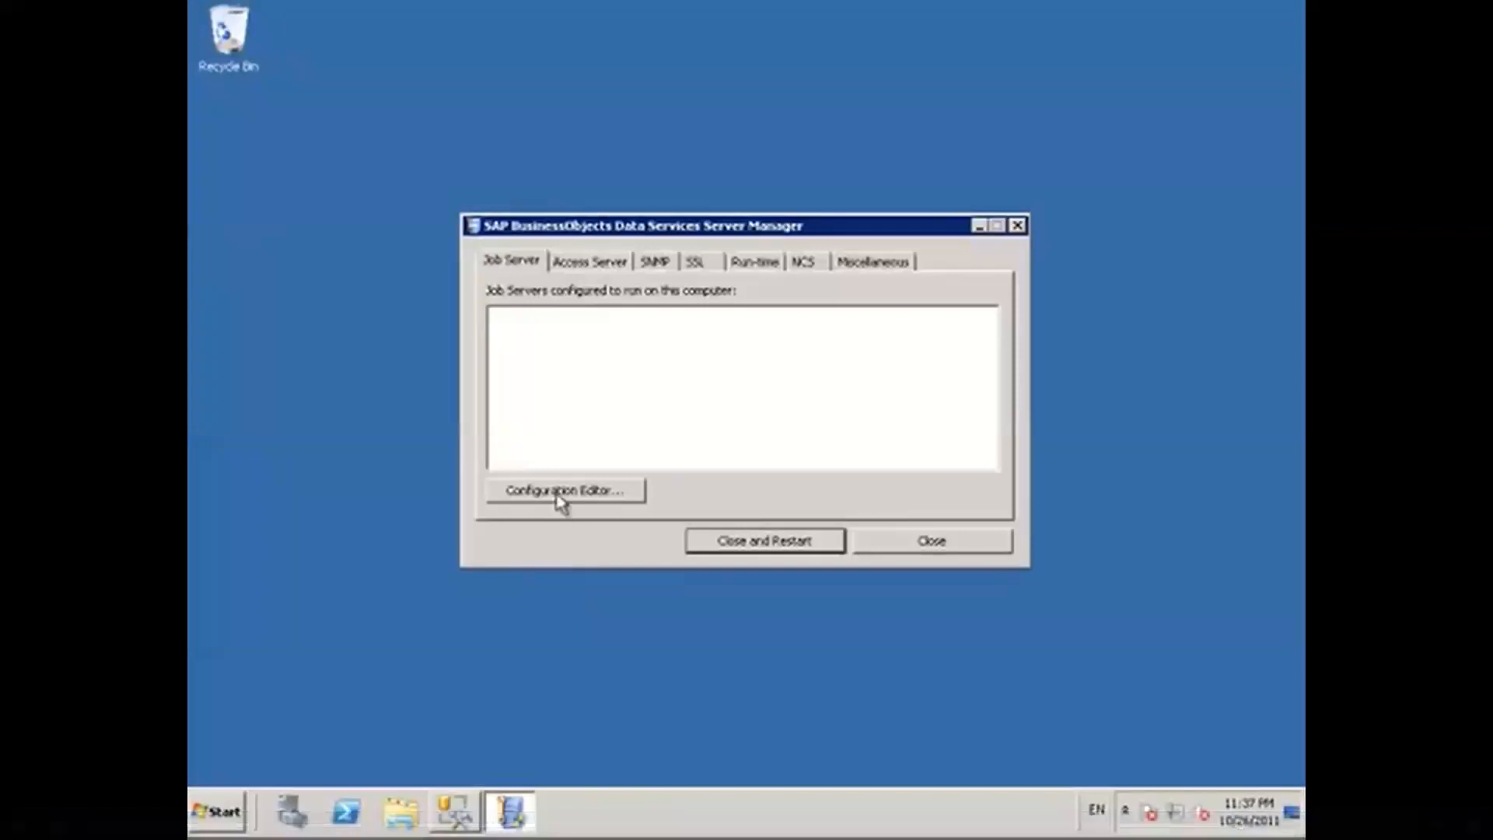
Add a new job server in the Configuration Editor, naming it ISJobServer with port 3503.
left_click(563, 498)
left_click(624, 464)
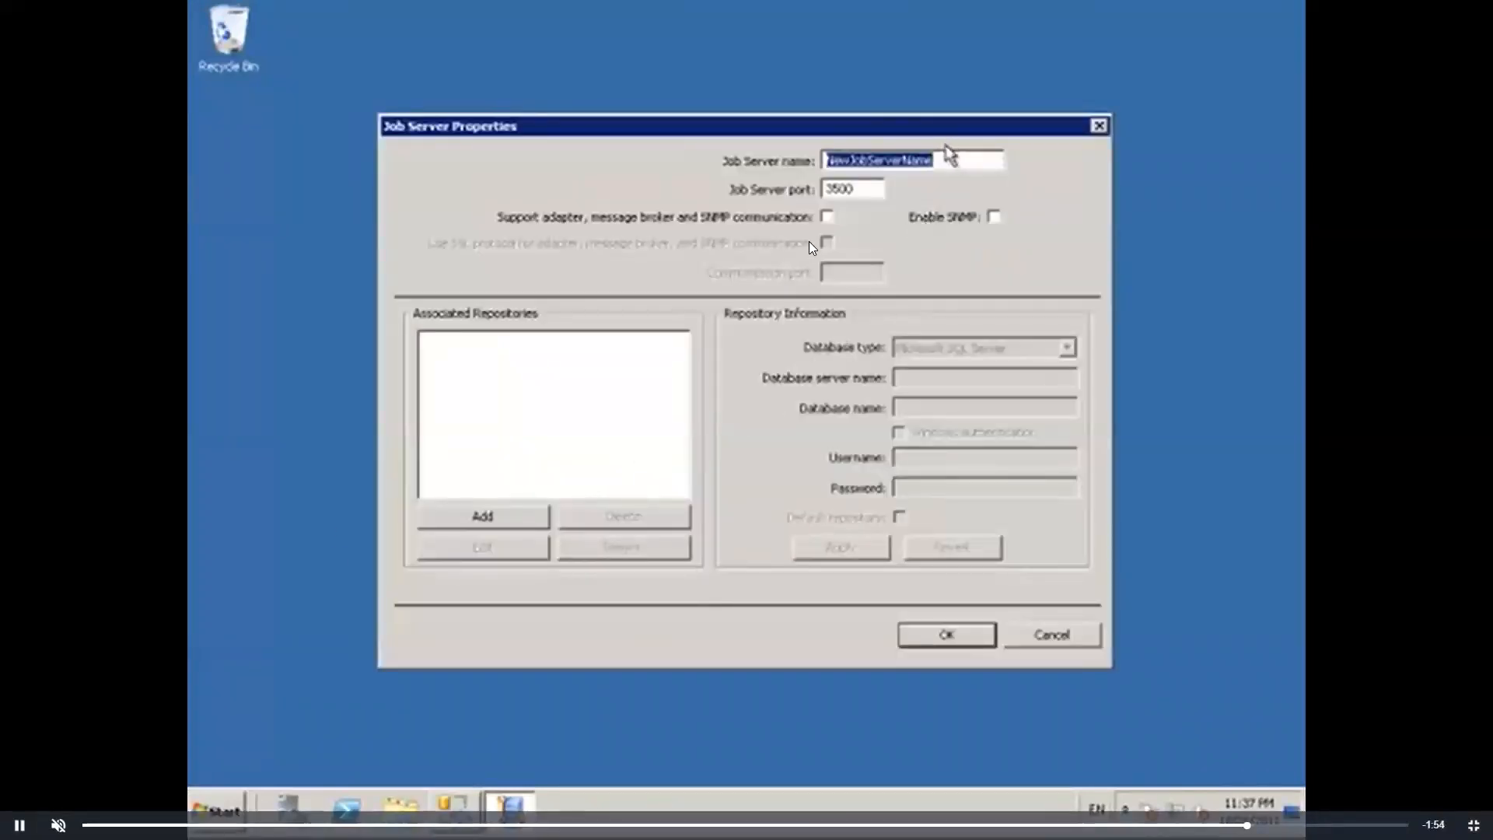
left_click_drag(943, 160, 687, 141)
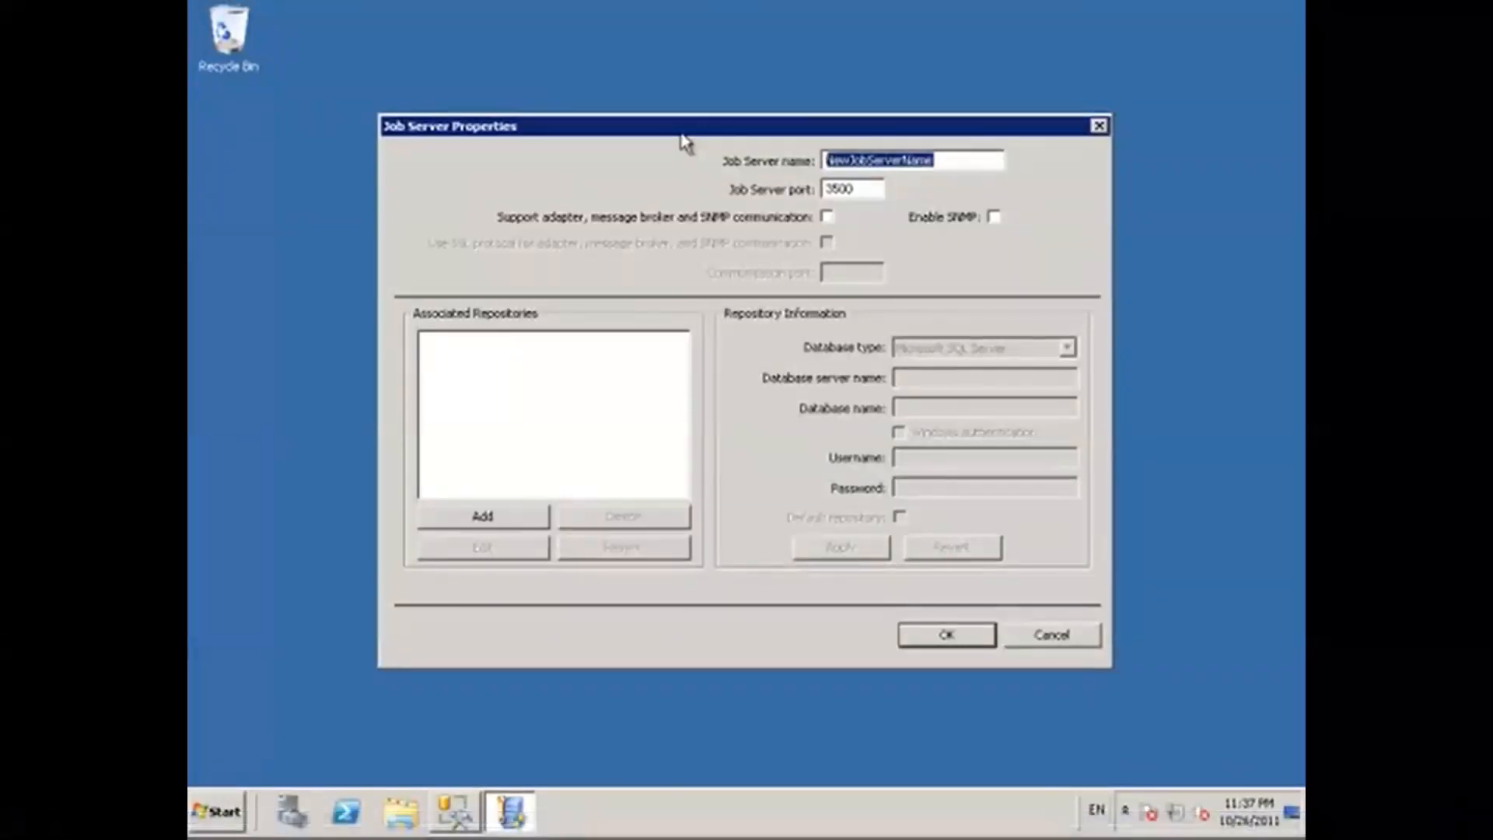
type("JSJob")
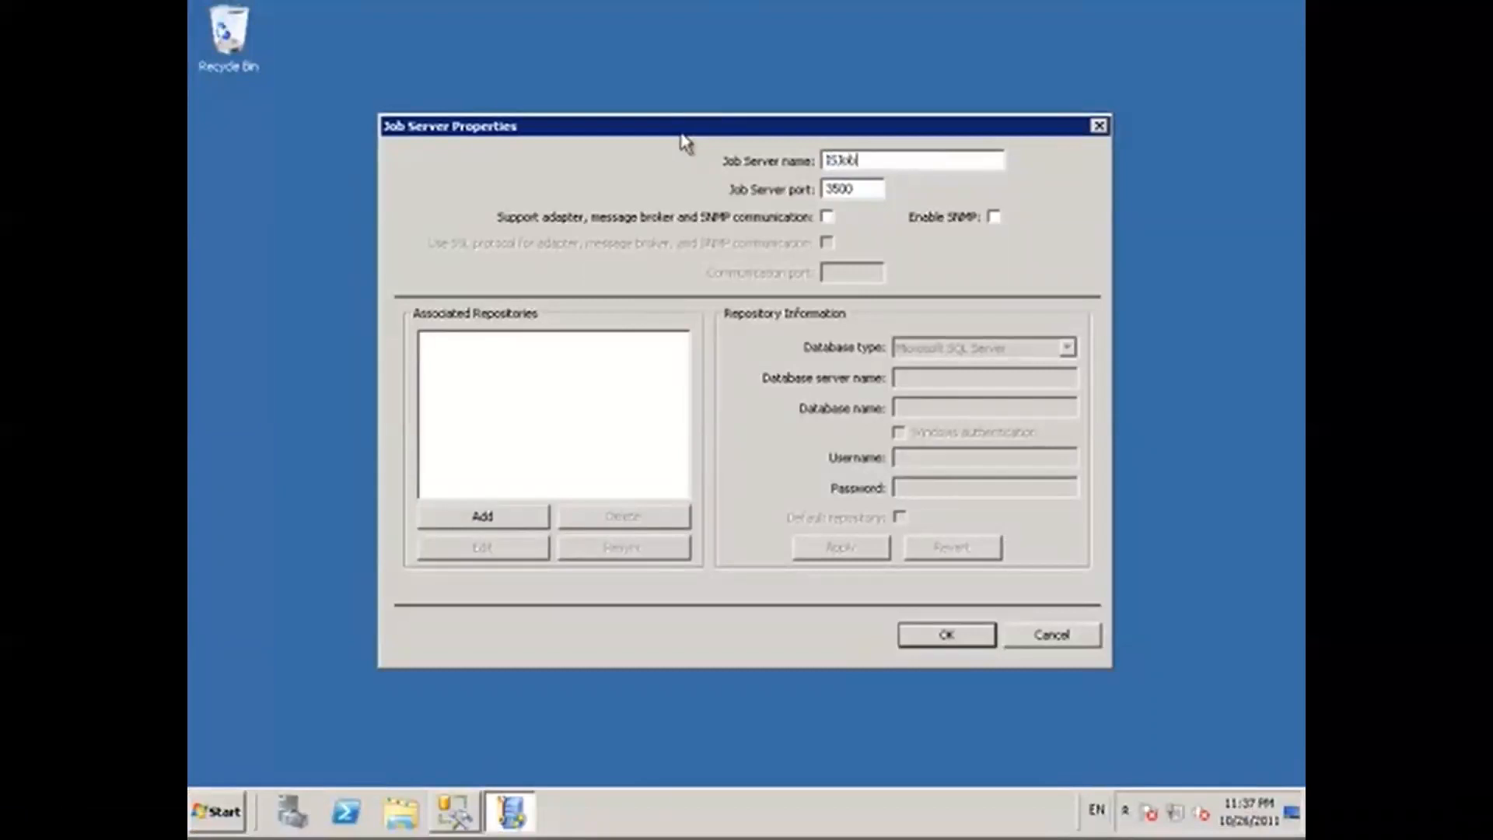
type("Server")
left_click(854, 192)
type("0")
Add an associated Microsoft SQL Server repository with database server VEW2K864LA017 and database name ISRepo.
left_click(482, 517)
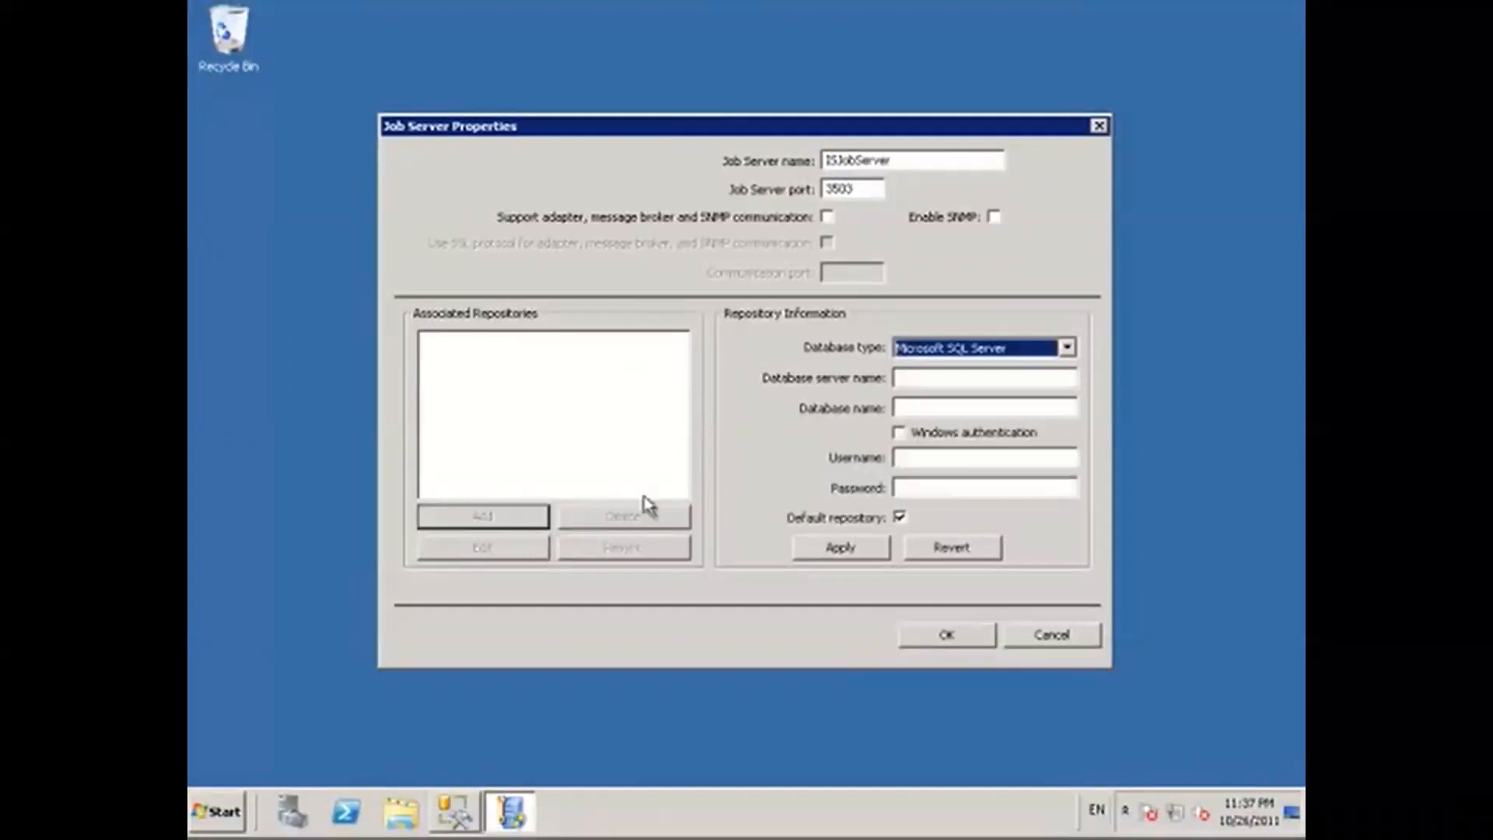
left_click(907, 379)
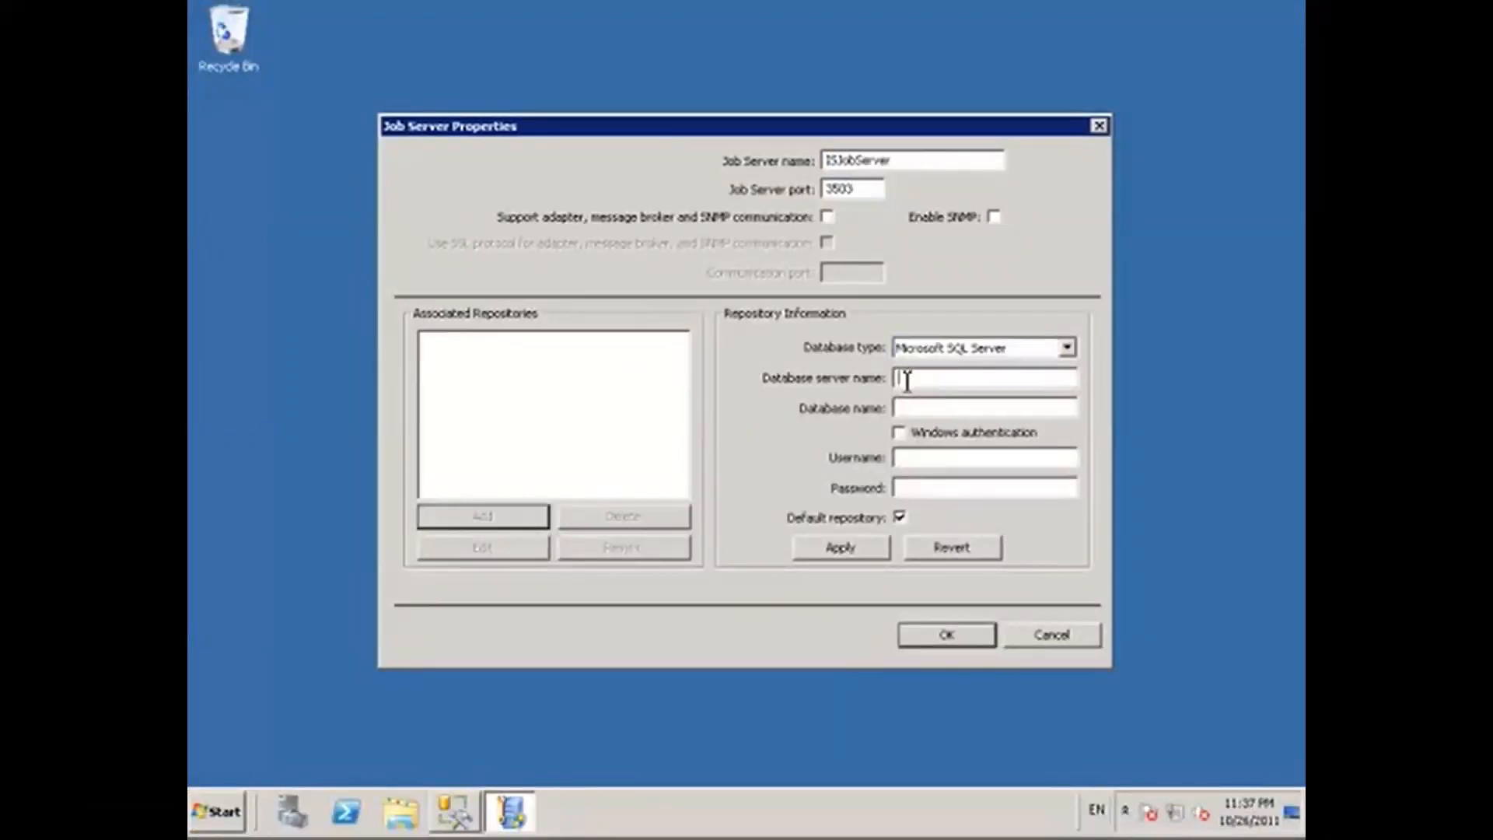
type("VEW2K864LA017")
left_click(910, 410)
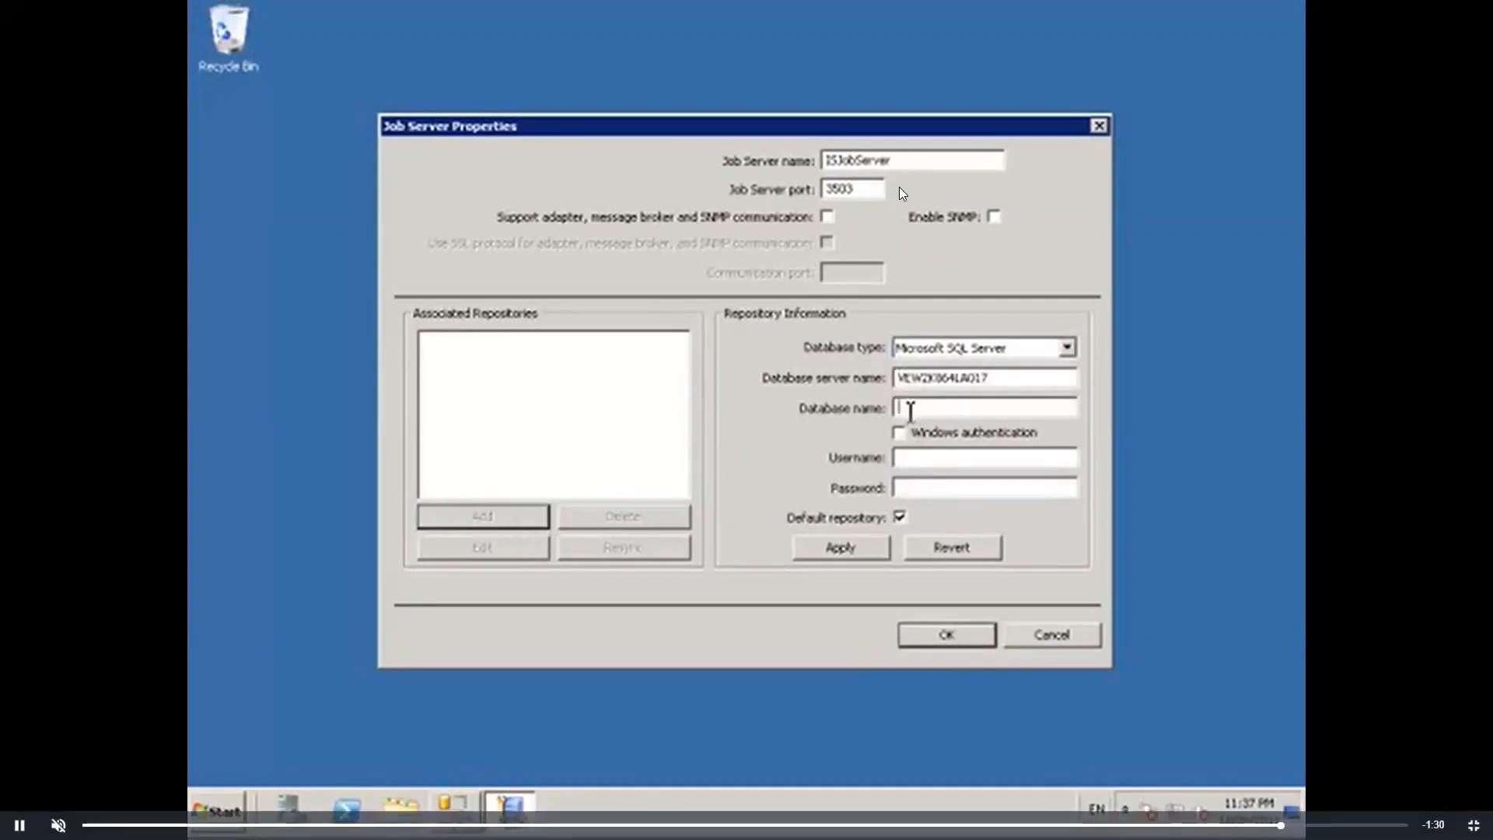
type("I")
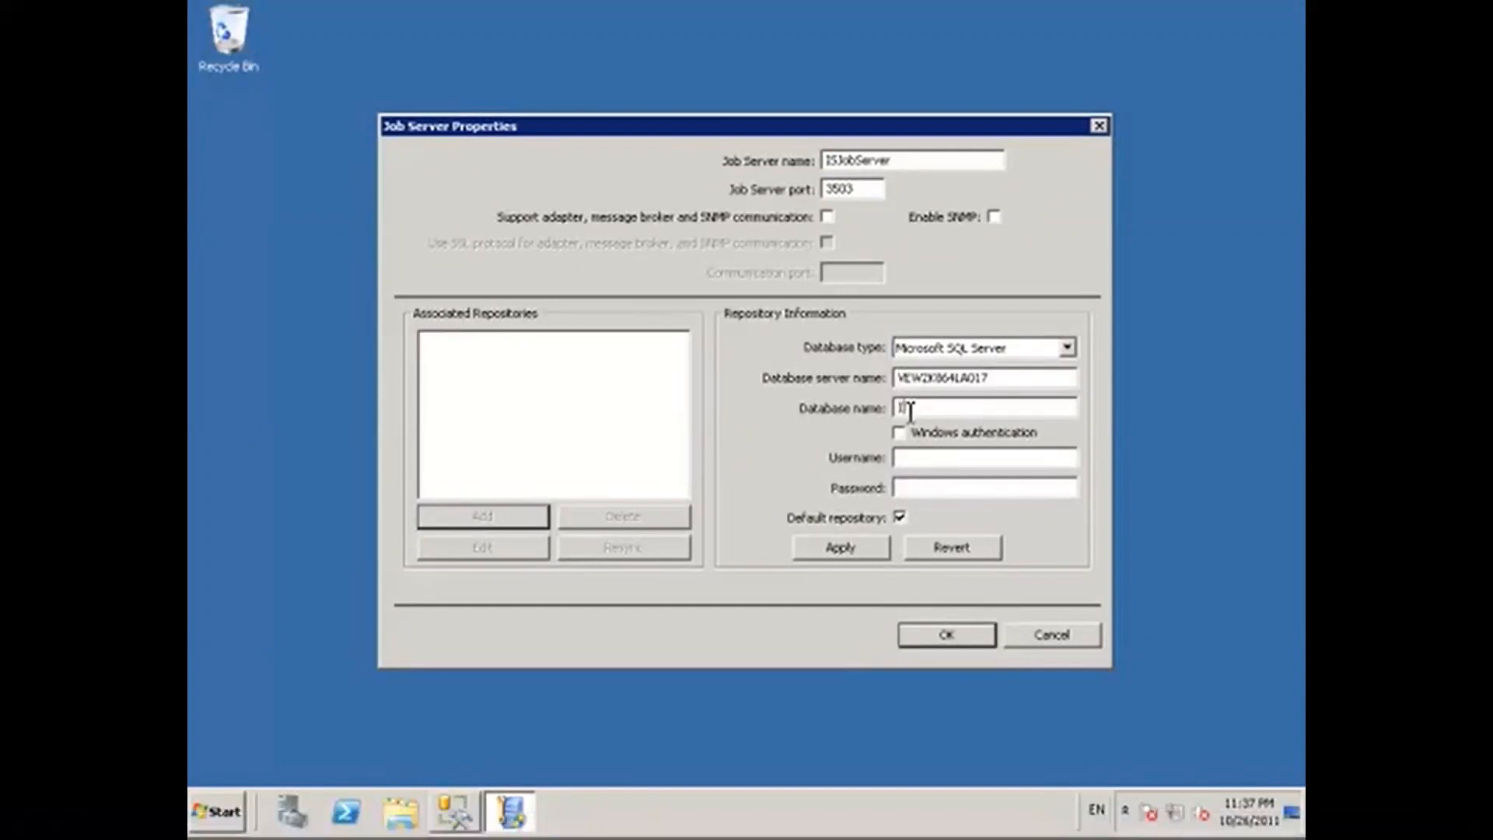
type("Sel")
Set the repository's username to sa, enter the database password and apply the repository information.
left_click(922, 460)
type("sa")
left_click(915, 487)
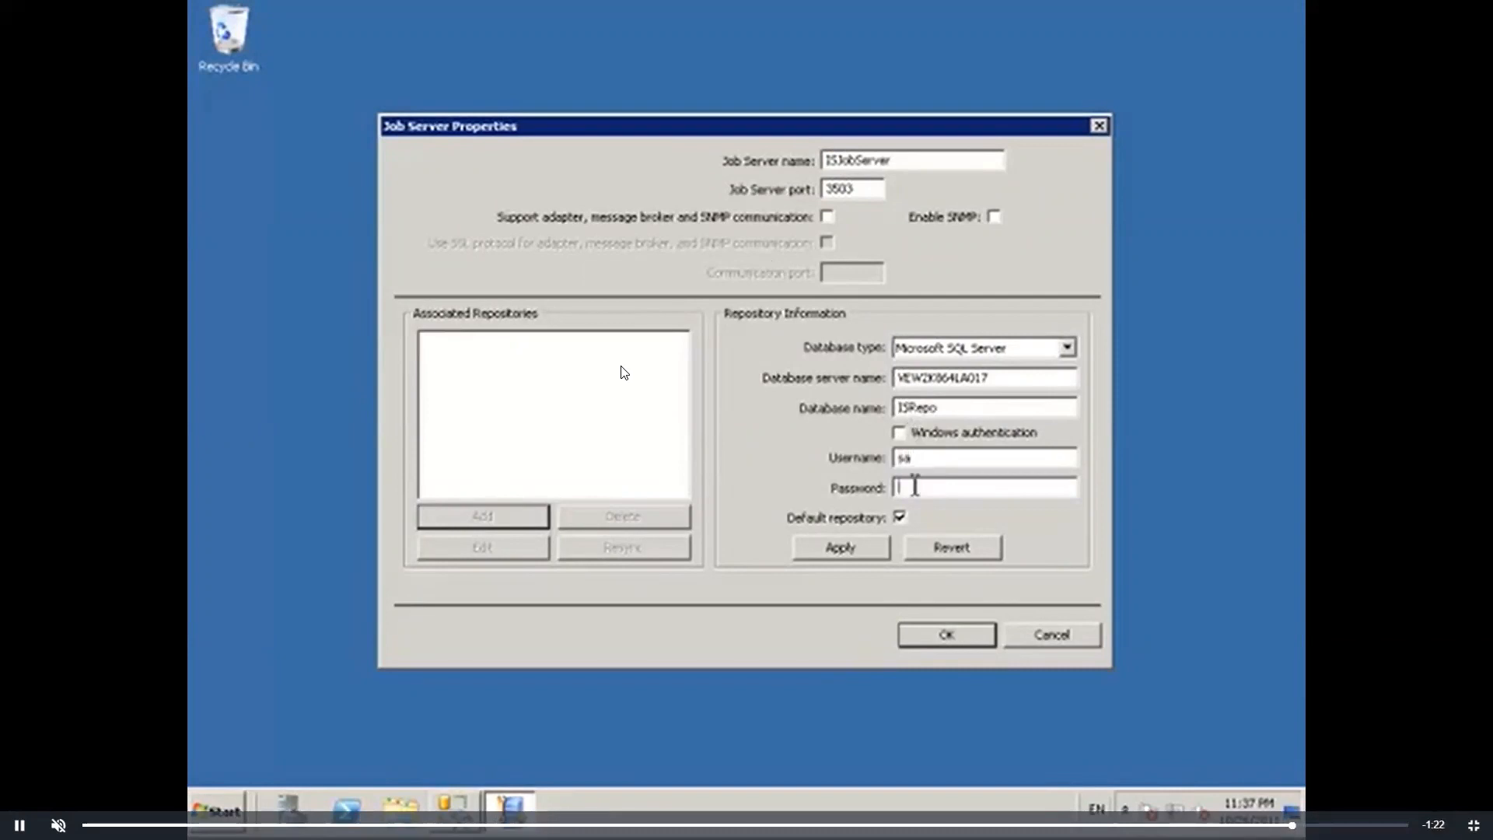
type("*******")
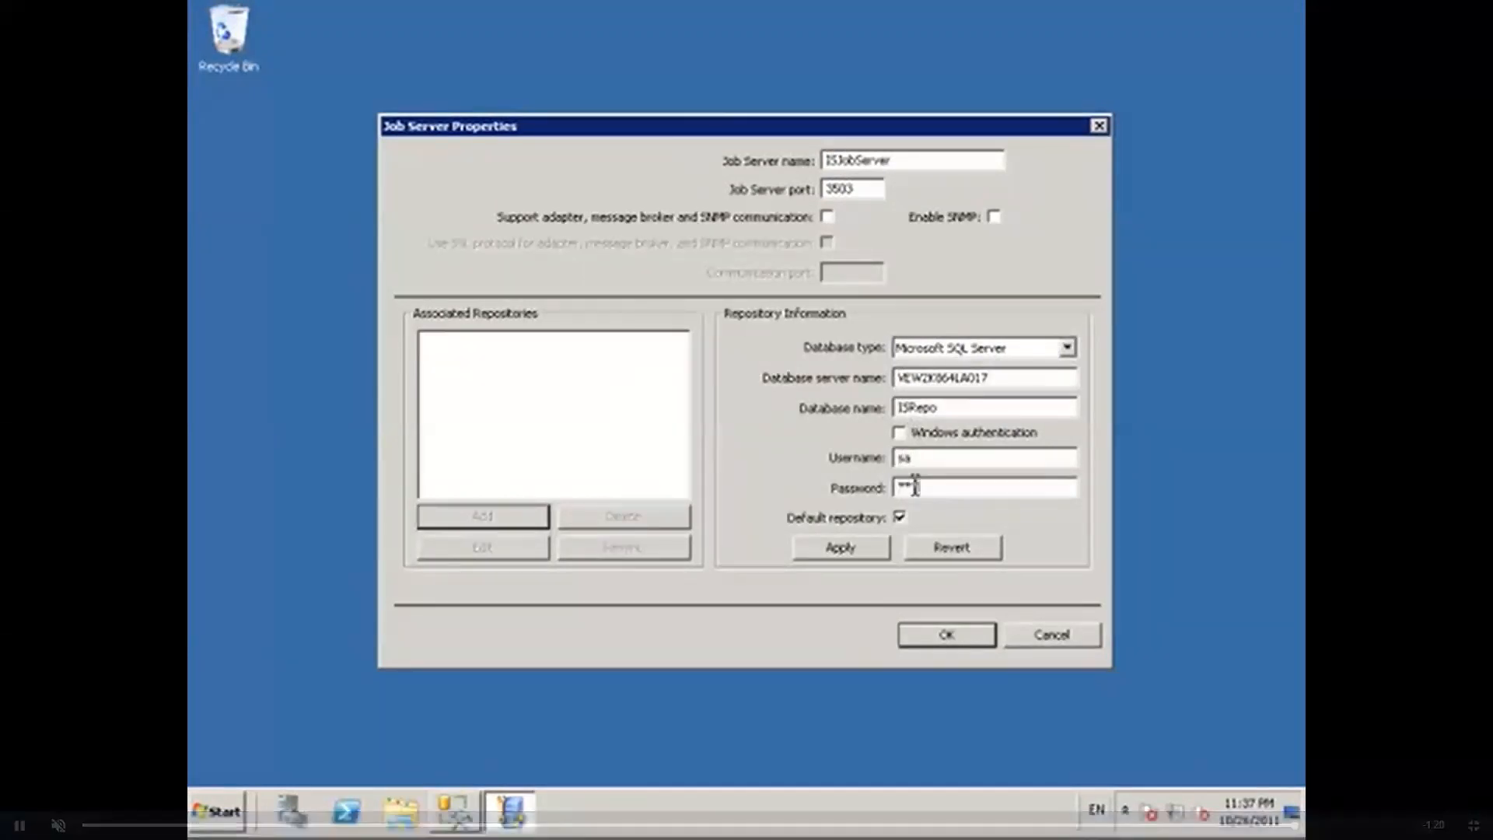
left_click(865, 547)
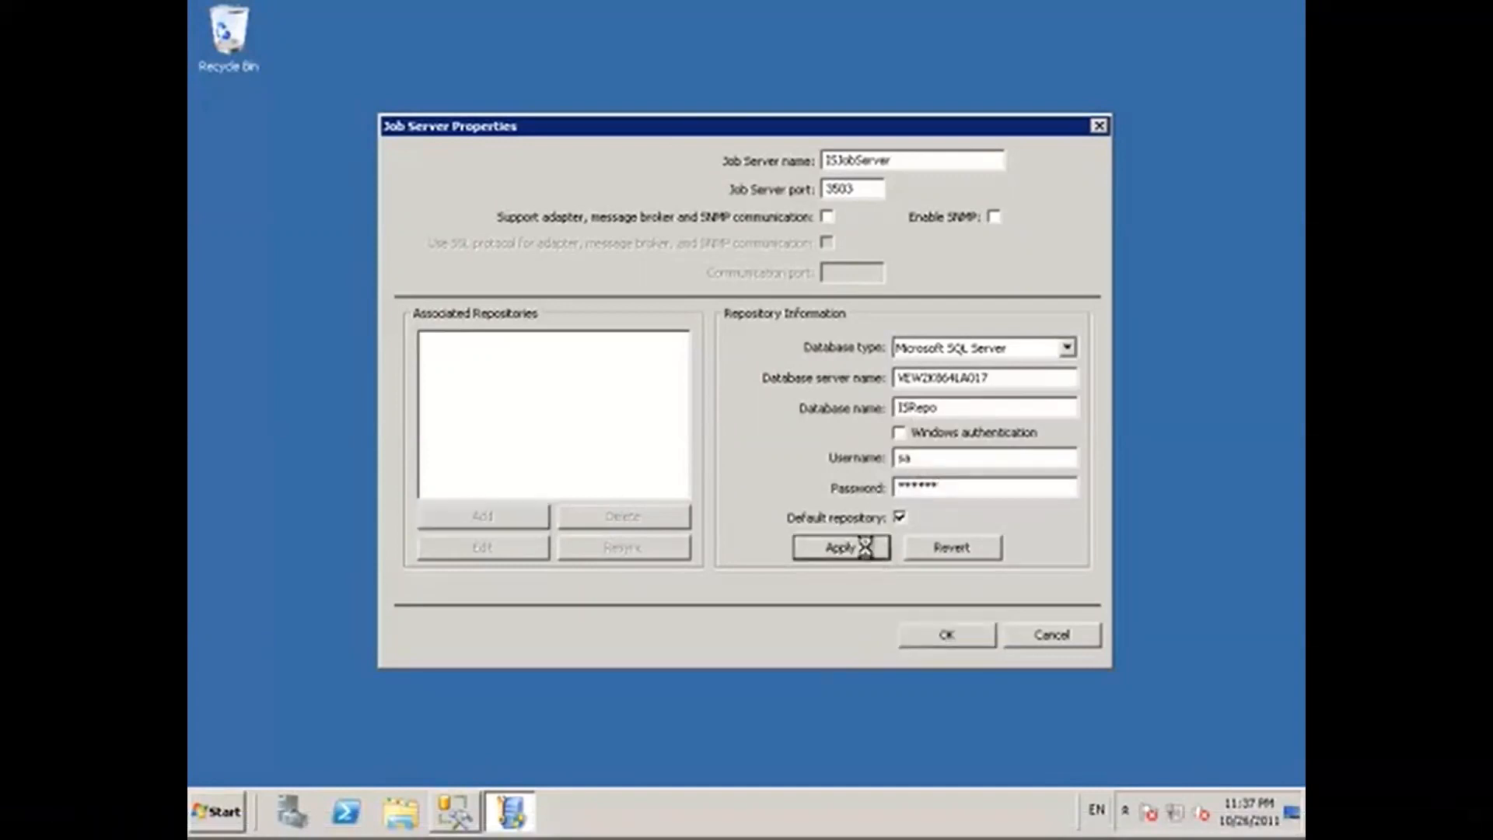
Save the new job server, close the Configuration Editor, and close Server Manager with a restart of the Data Services service.
left_click(937, 634)
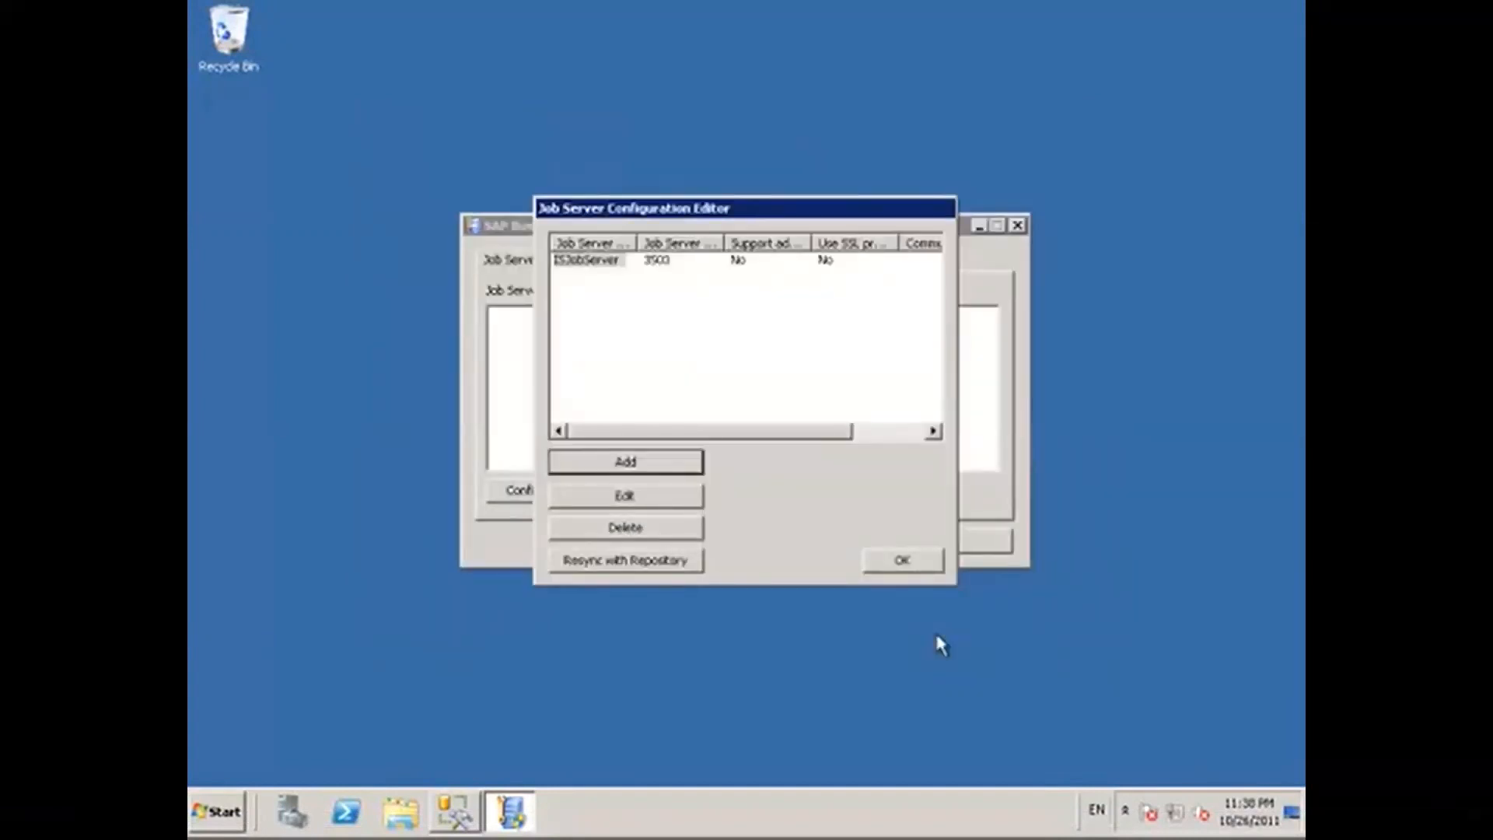
left_click(903, 561)
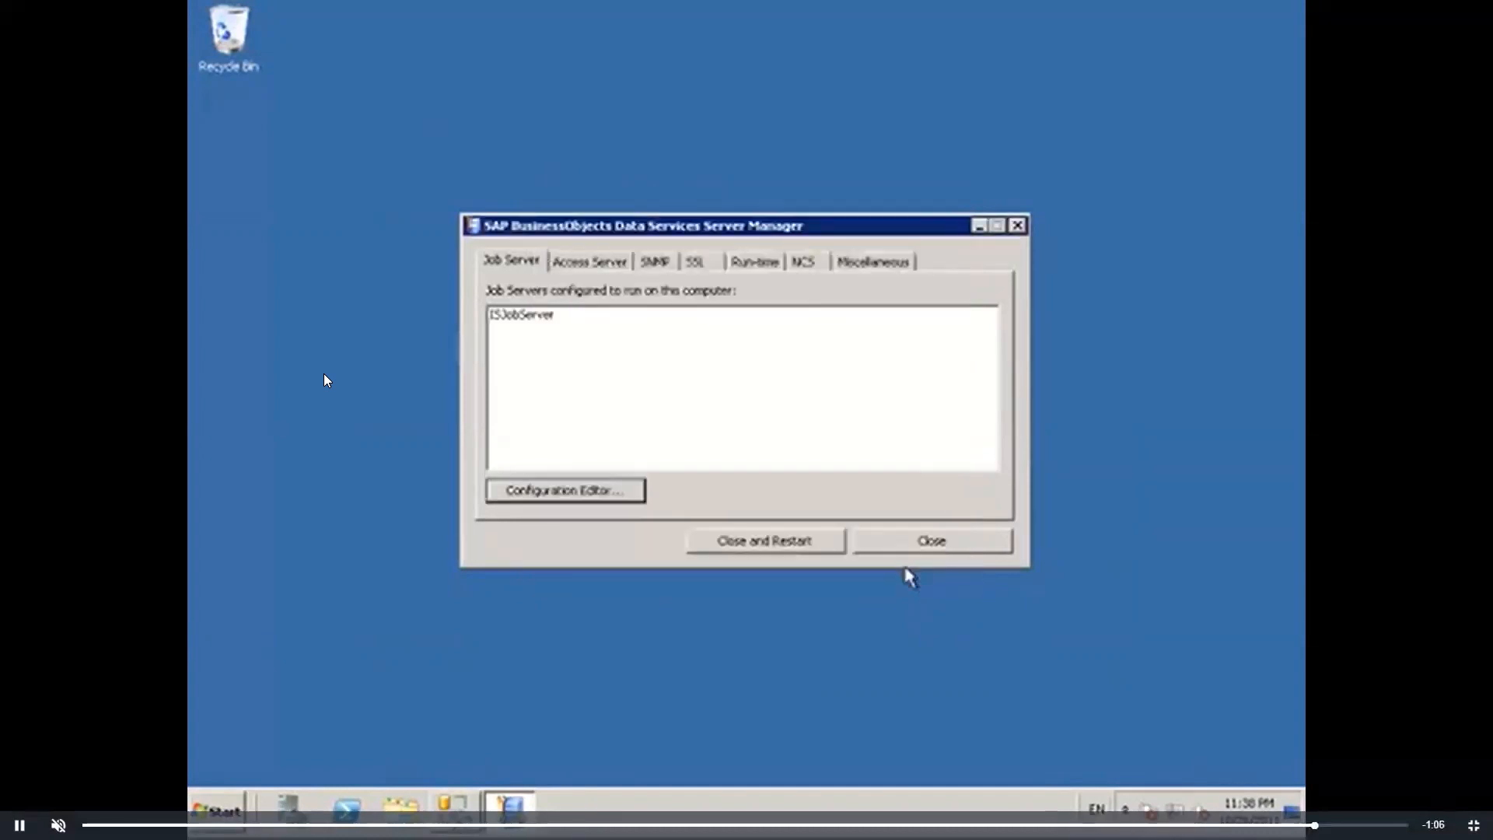
left_click(766, 542)
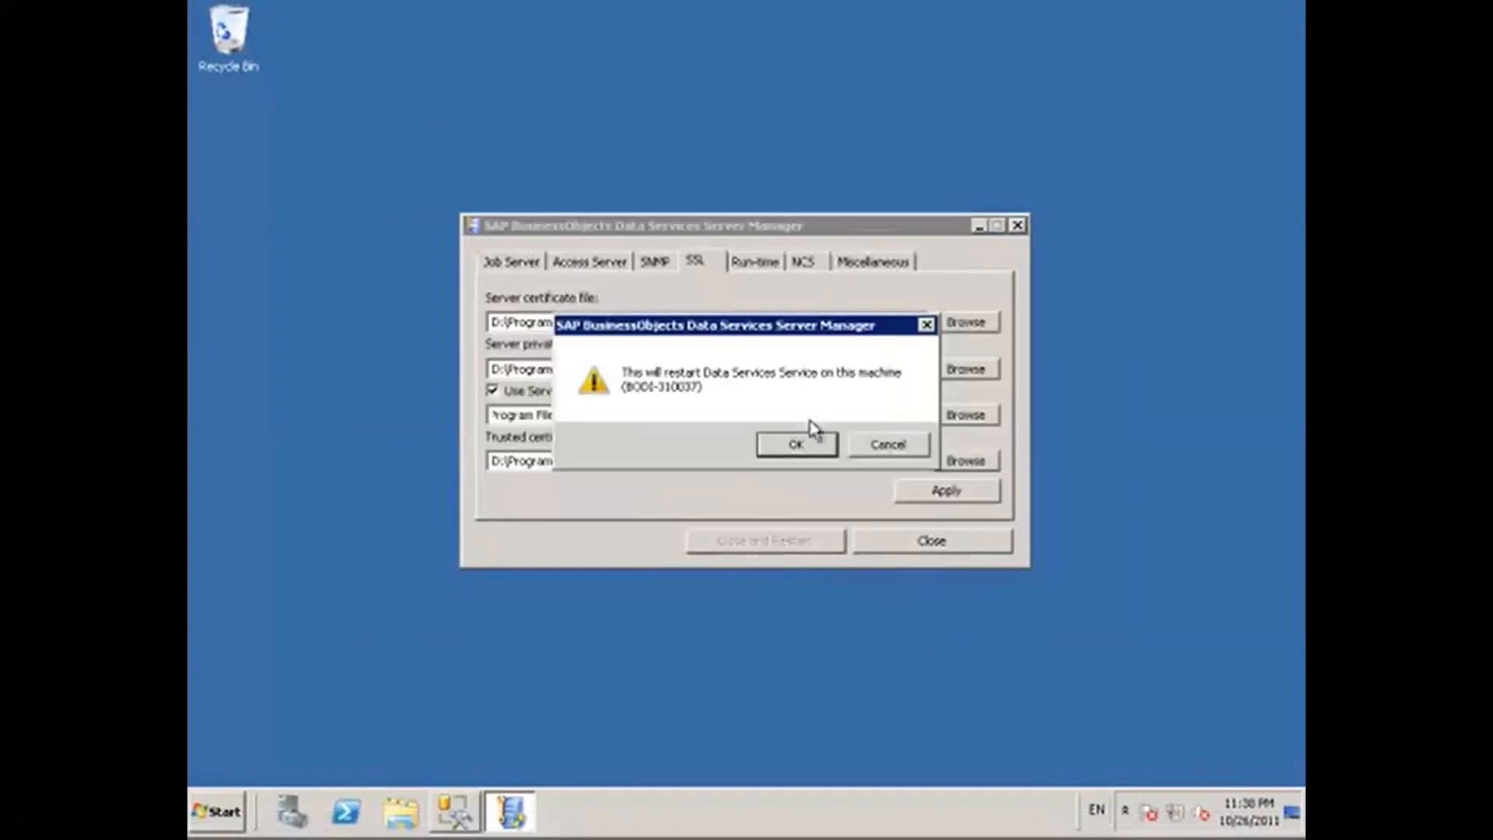
left_click(795, 445)
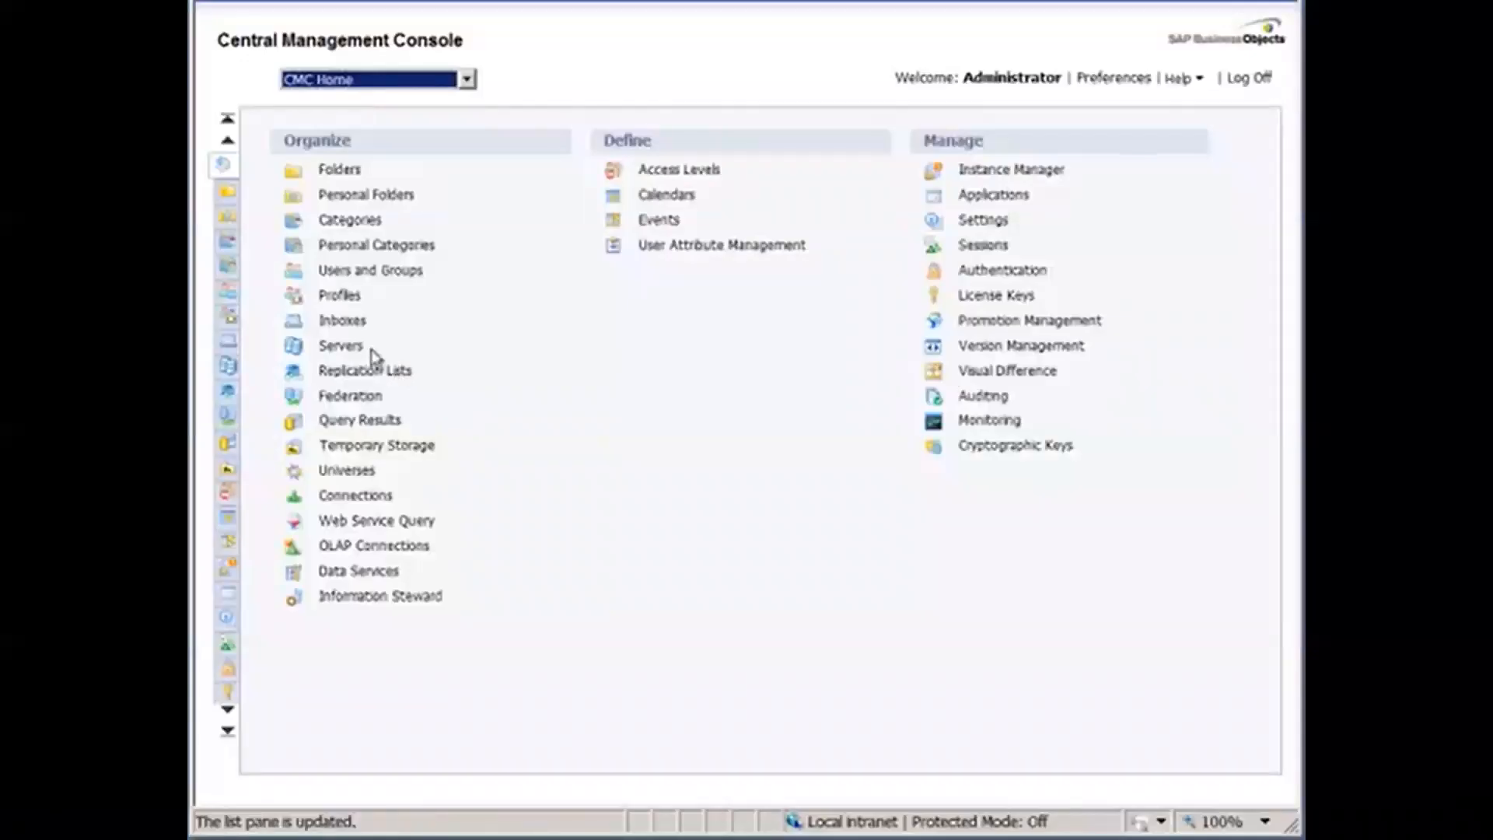
List the Enterprise Information Management Services servers in the Central Management Console and show the job server's actions, pausing the video there and leaving full screen.
left_click(342, 347)
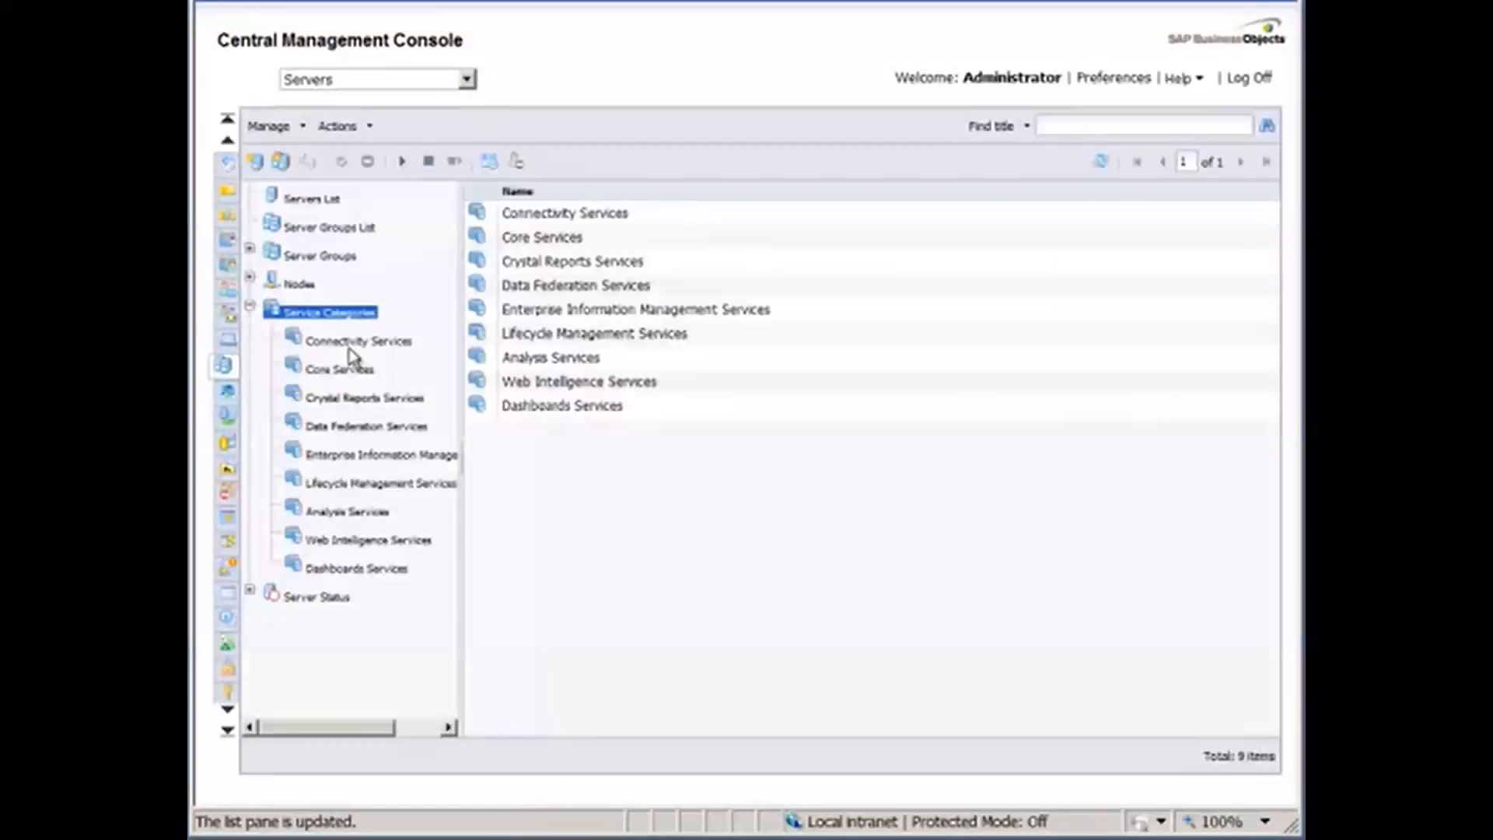
left_click(367, 457)
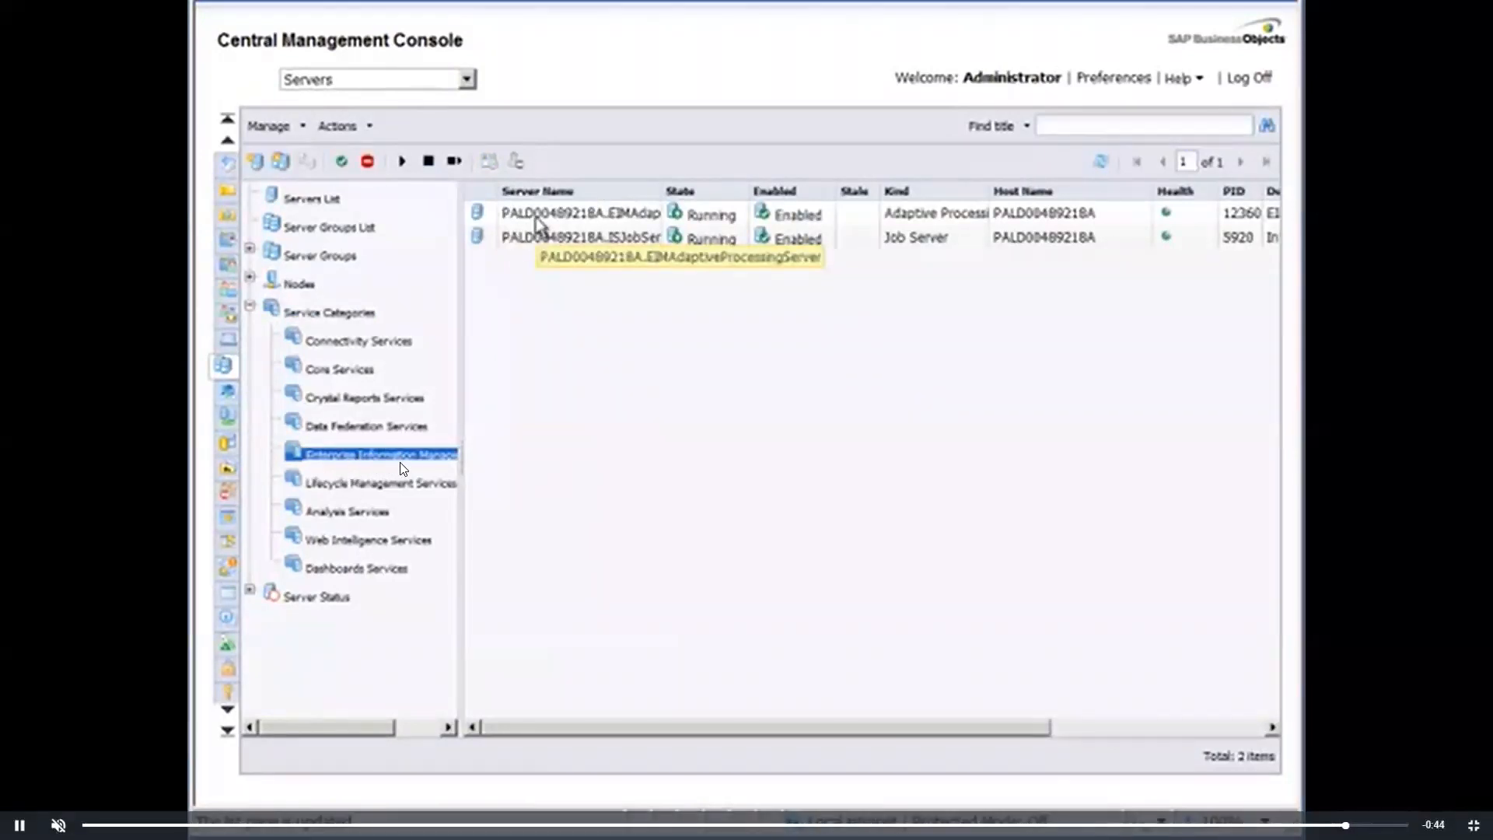
right_click(537, 226)
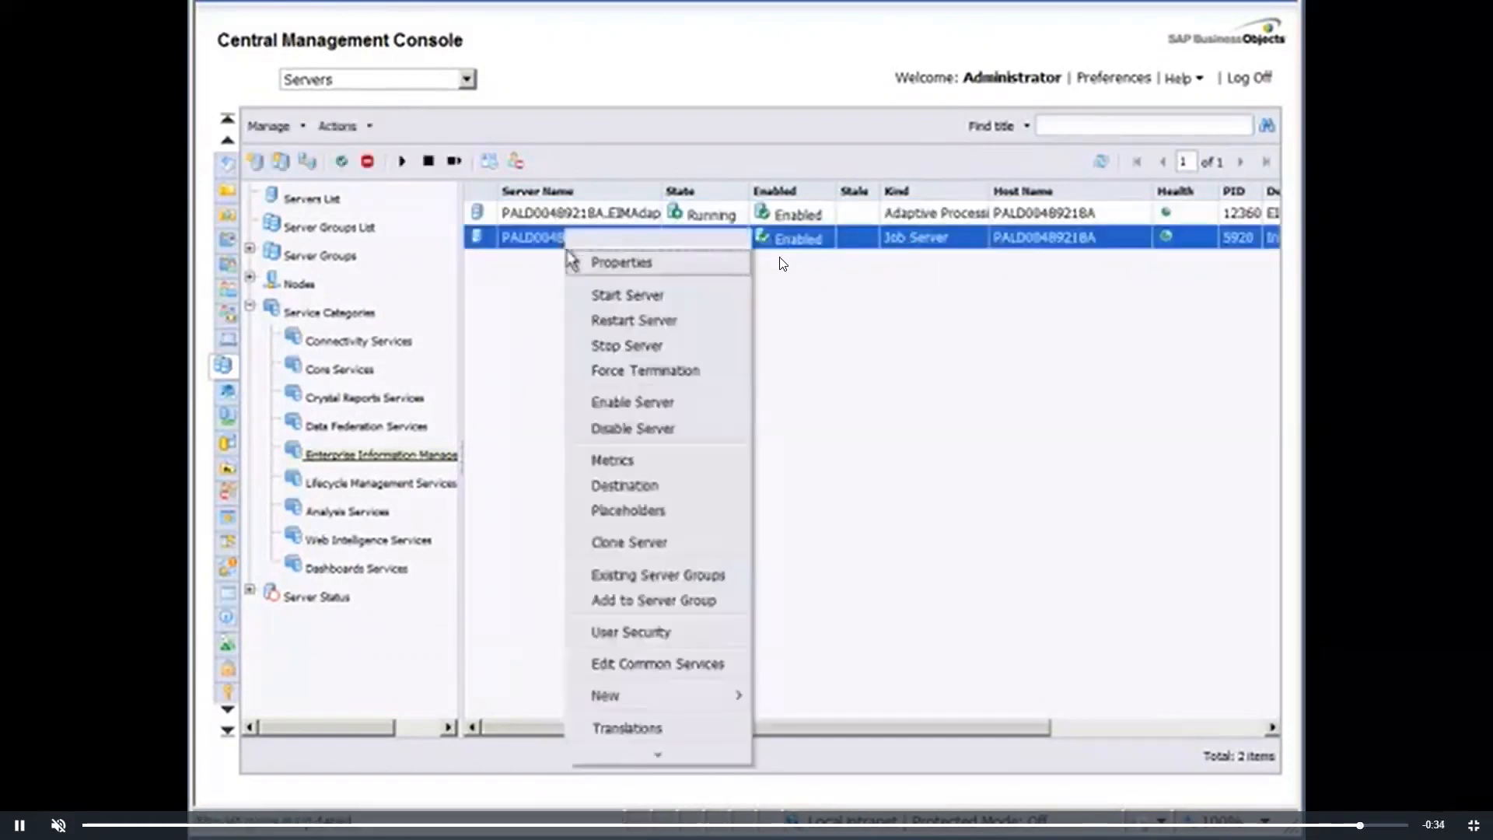
left_click(848, 357)
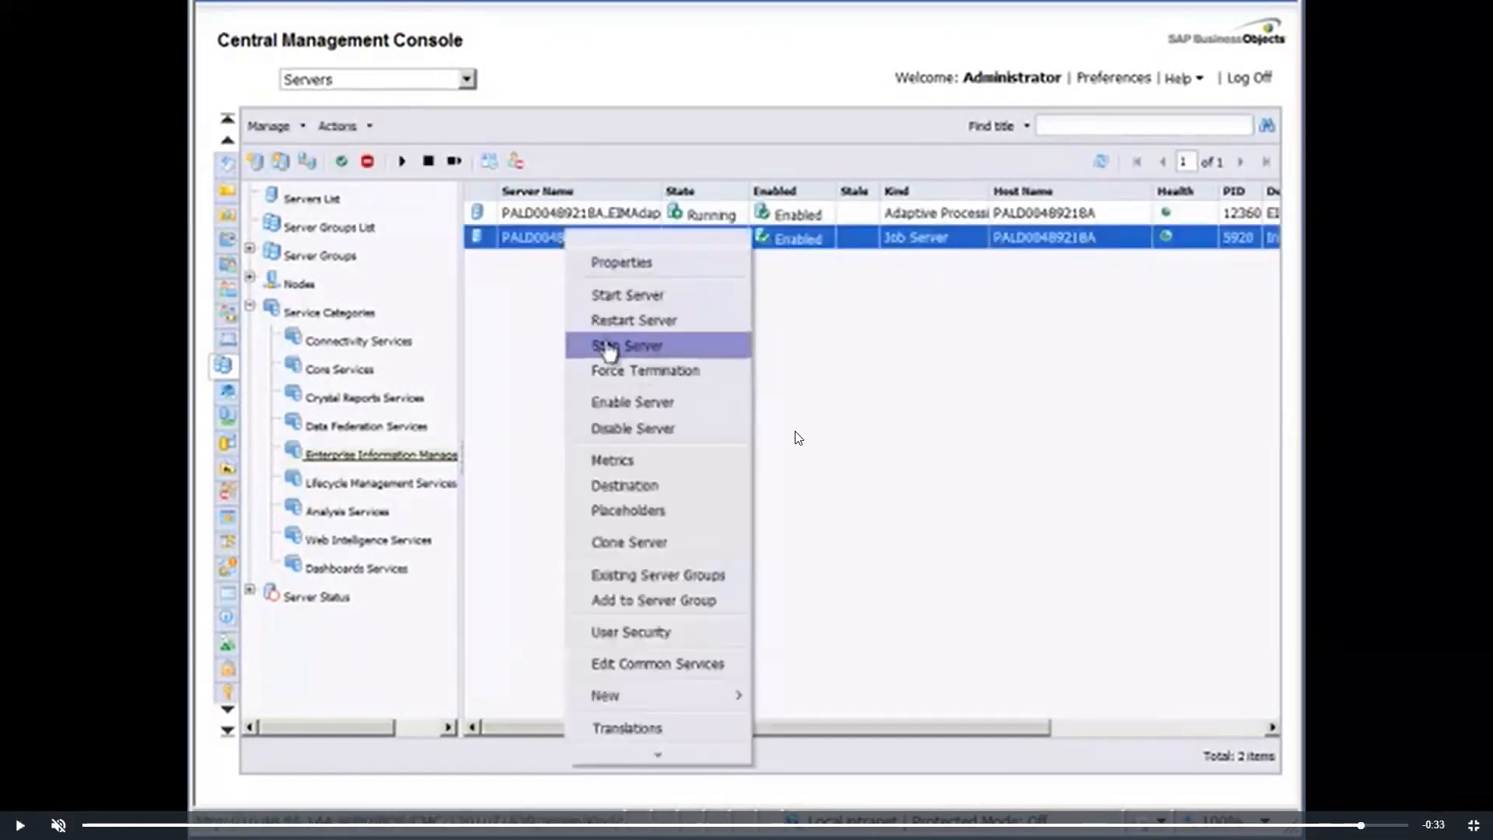
key("Escape")
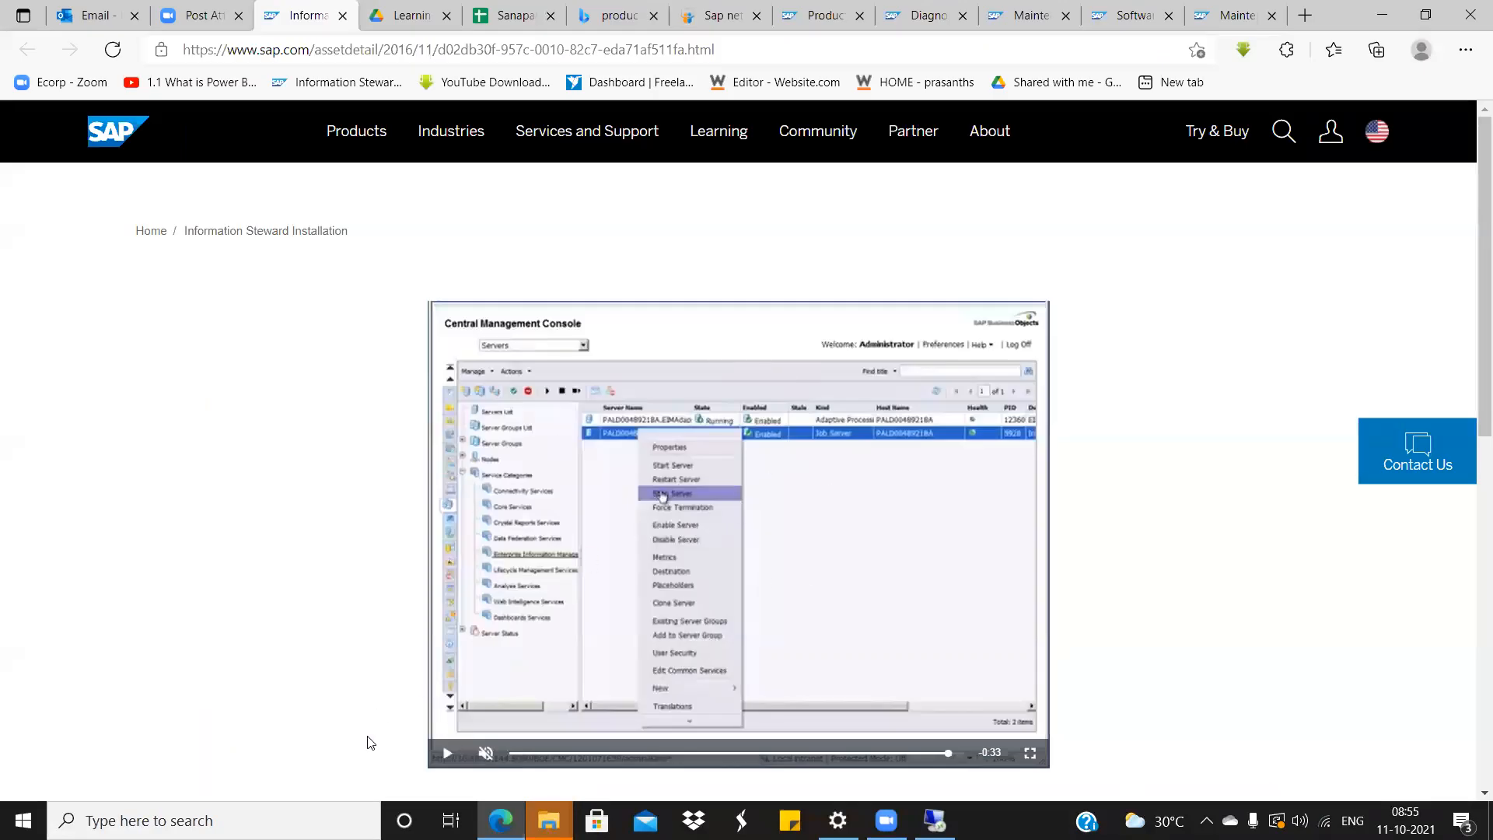
Leave the paused installation video, switch to the remote desktop session and show its desktop.
left_click(1028, 754)
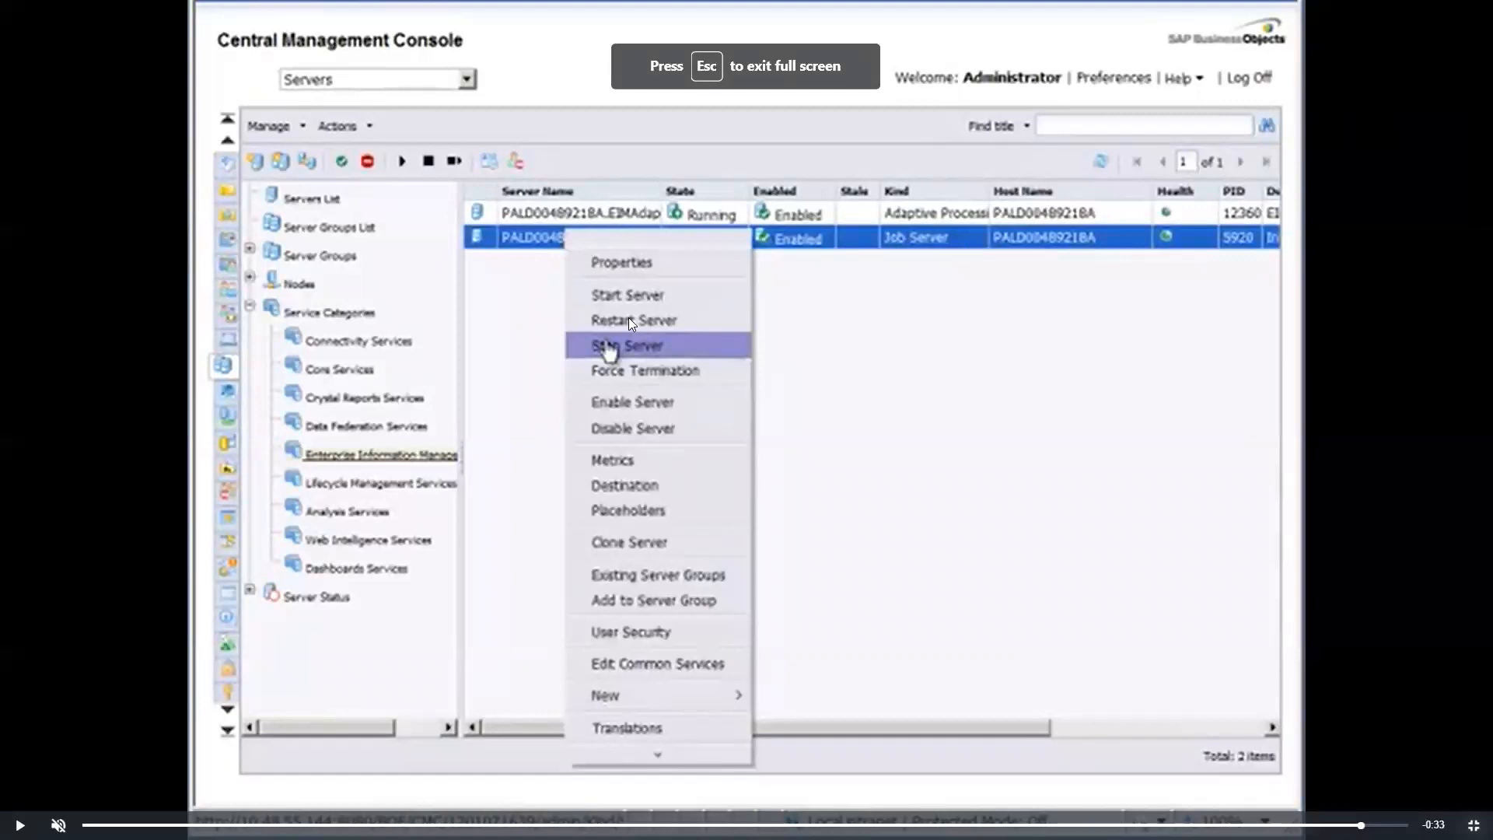
key("Escape")
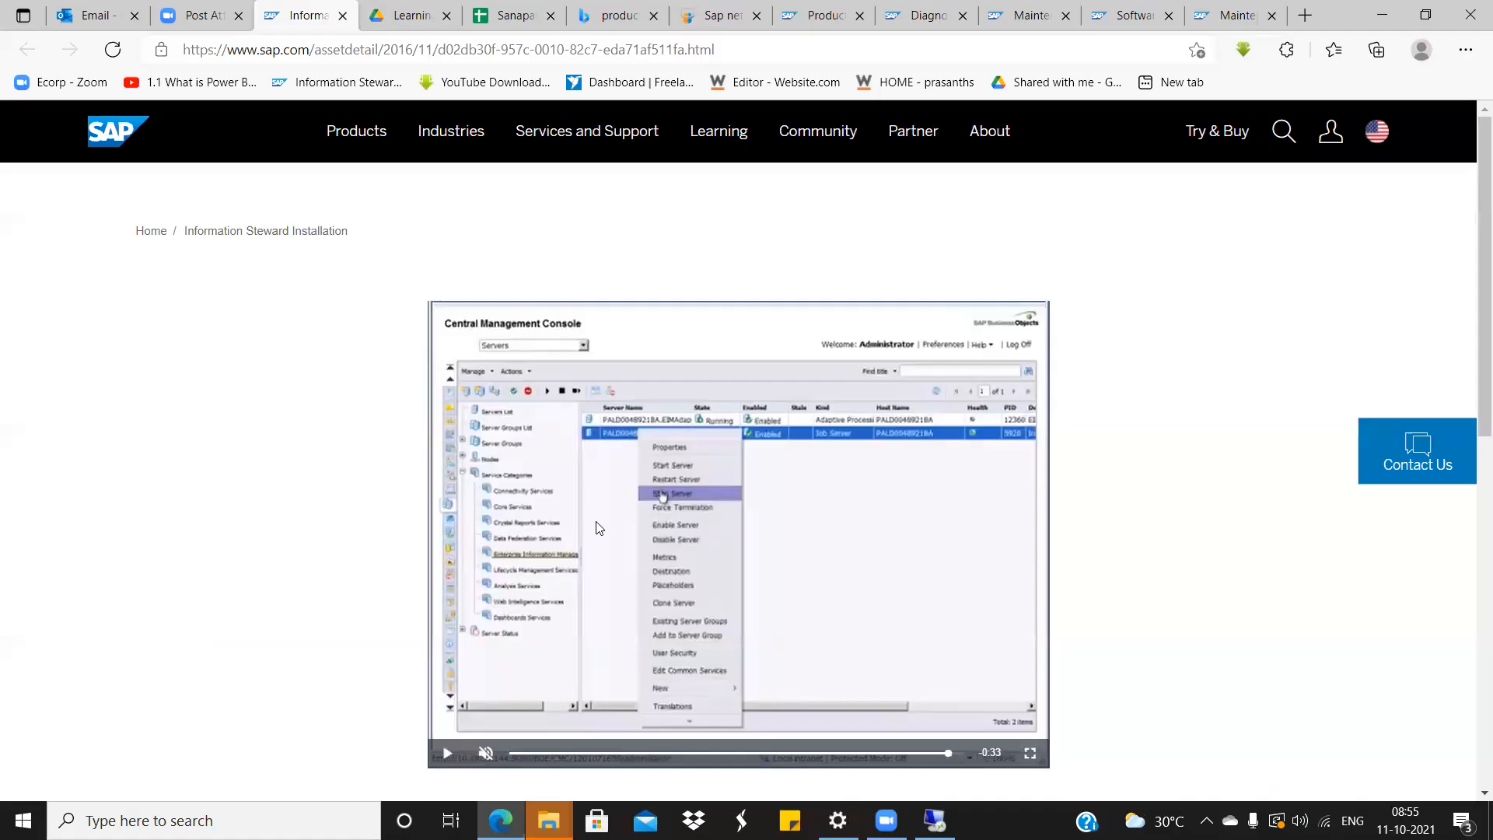
left_click(935, 820)
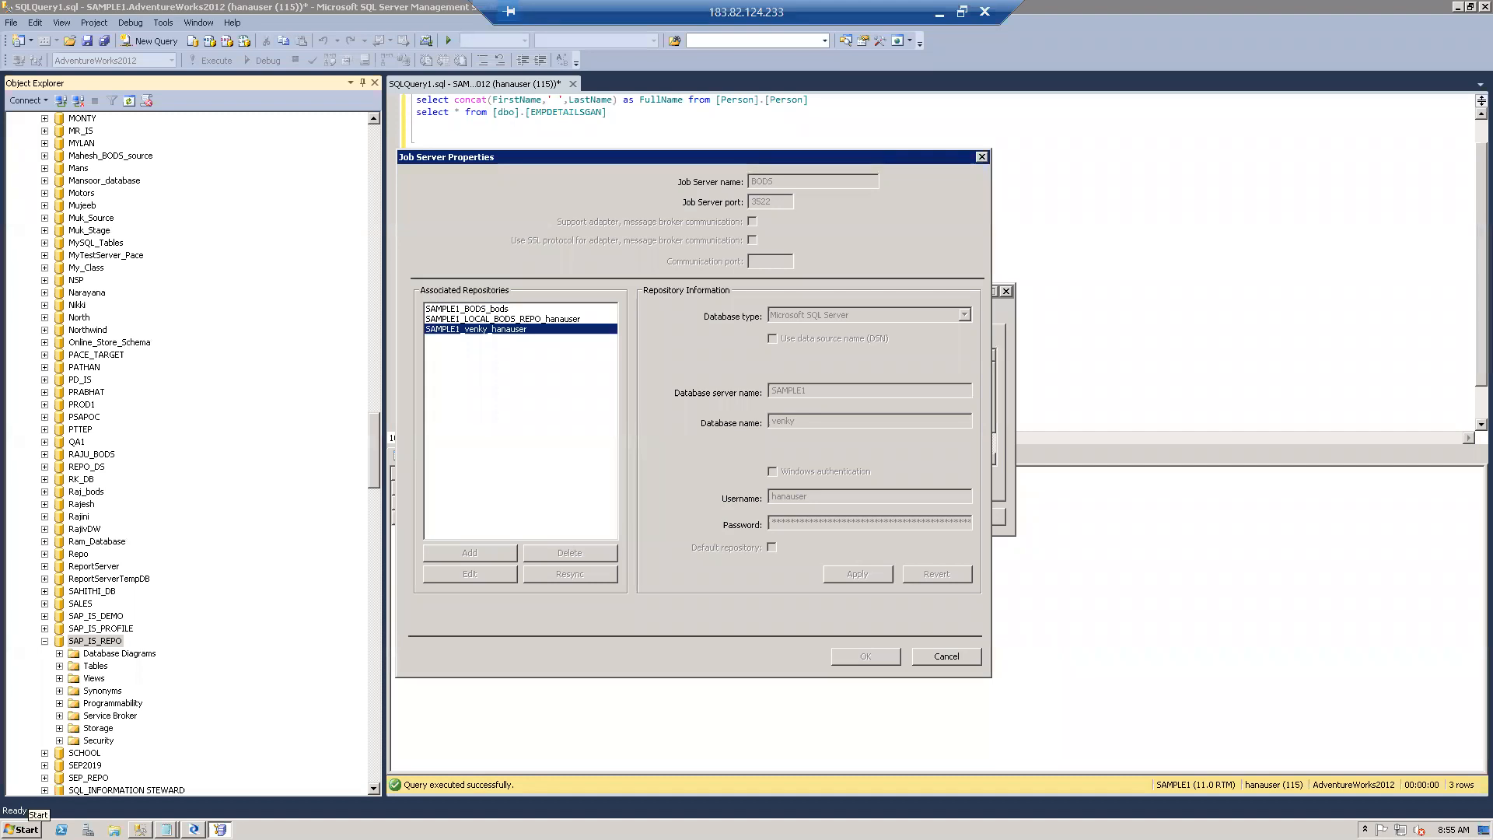
left_click(25, 829)
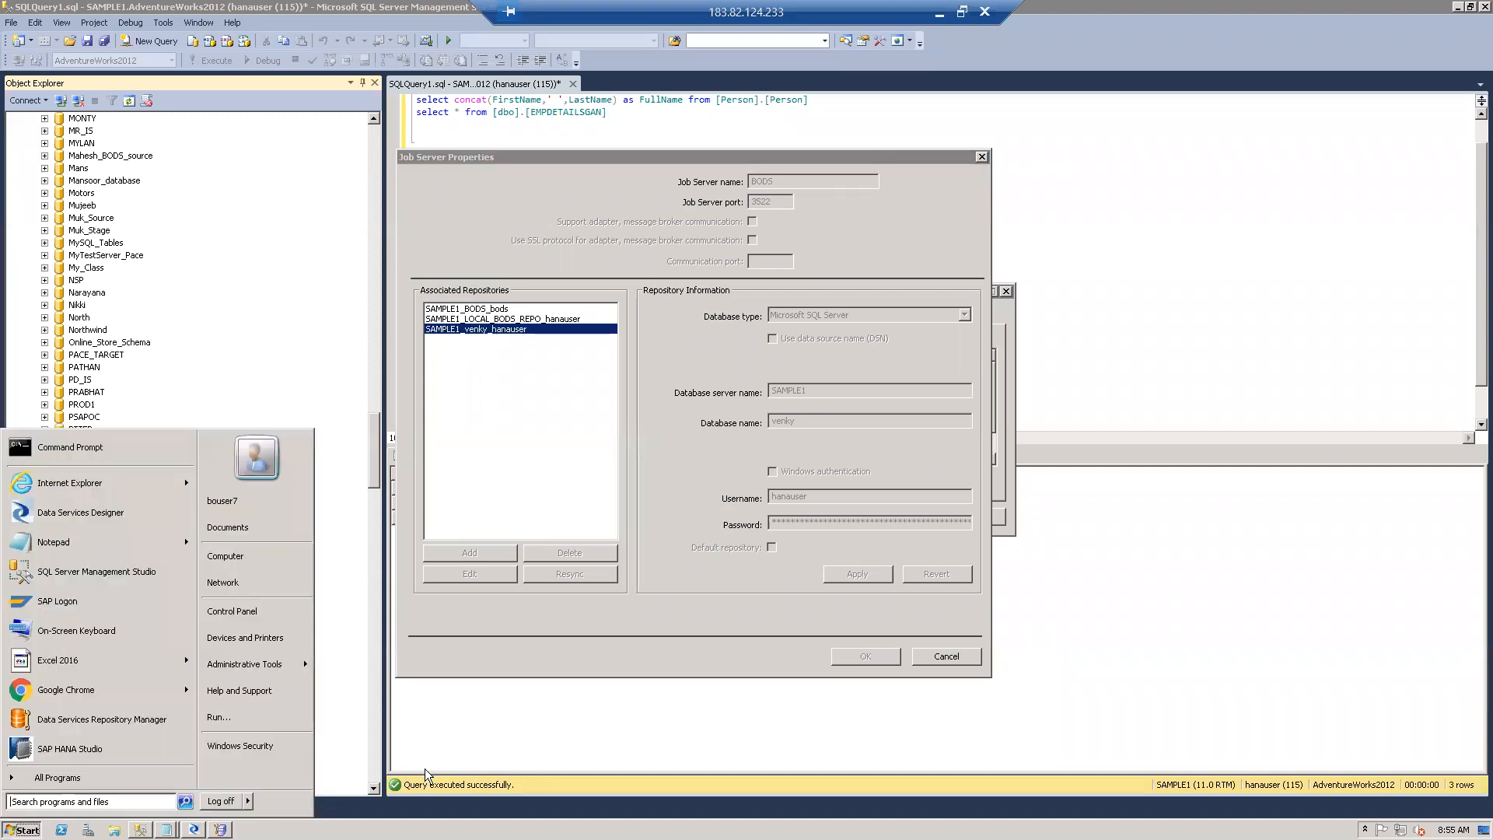
left_click(463, 715)
key("super+d")
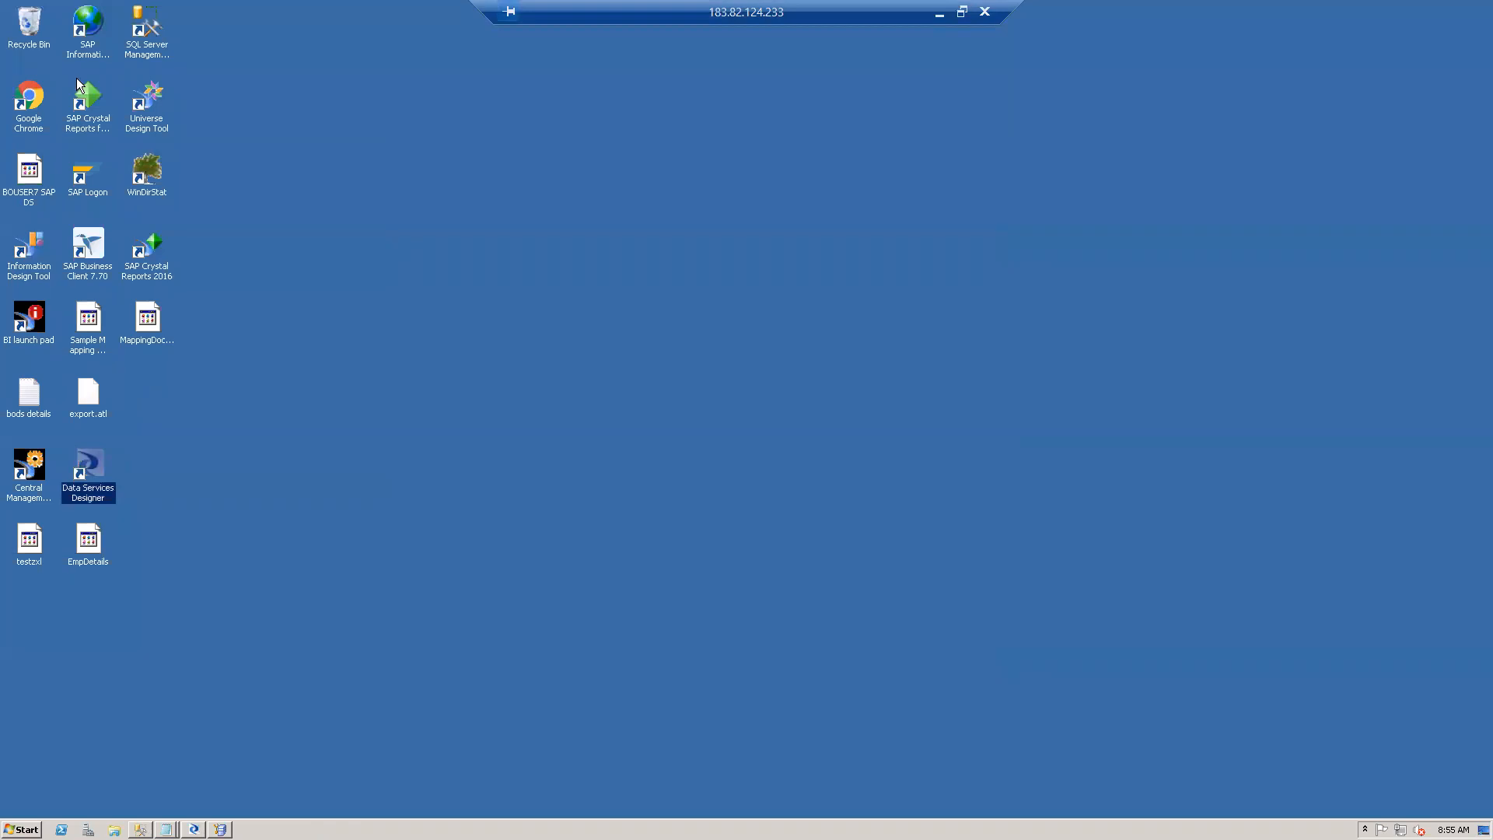
Show the SAP Information Steward logon page in a maximized window, select its address, and minimize it.
left_click(82, 30)
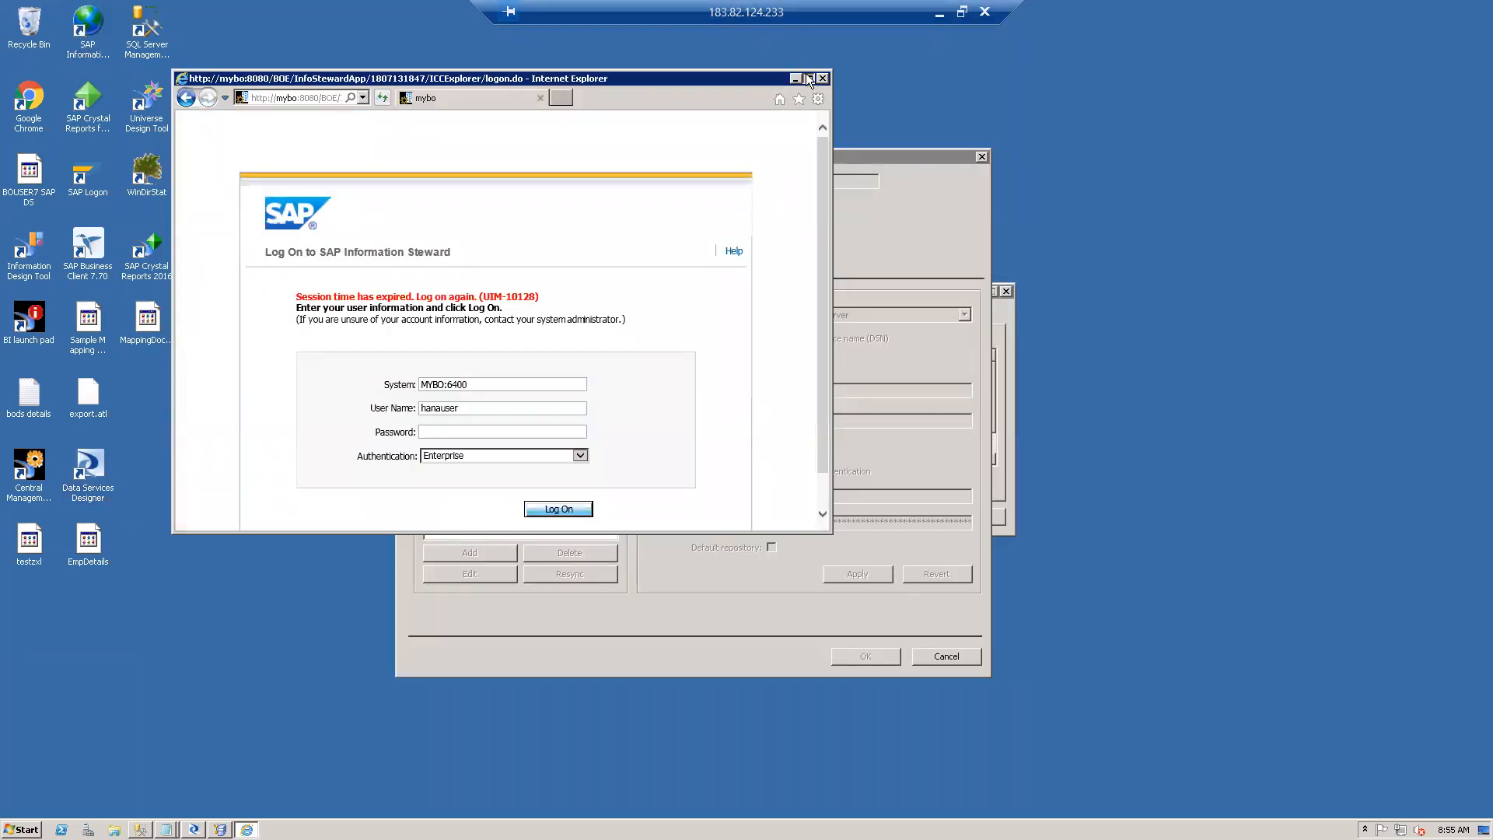
left_click(809, 79)
left_click(362, 27)
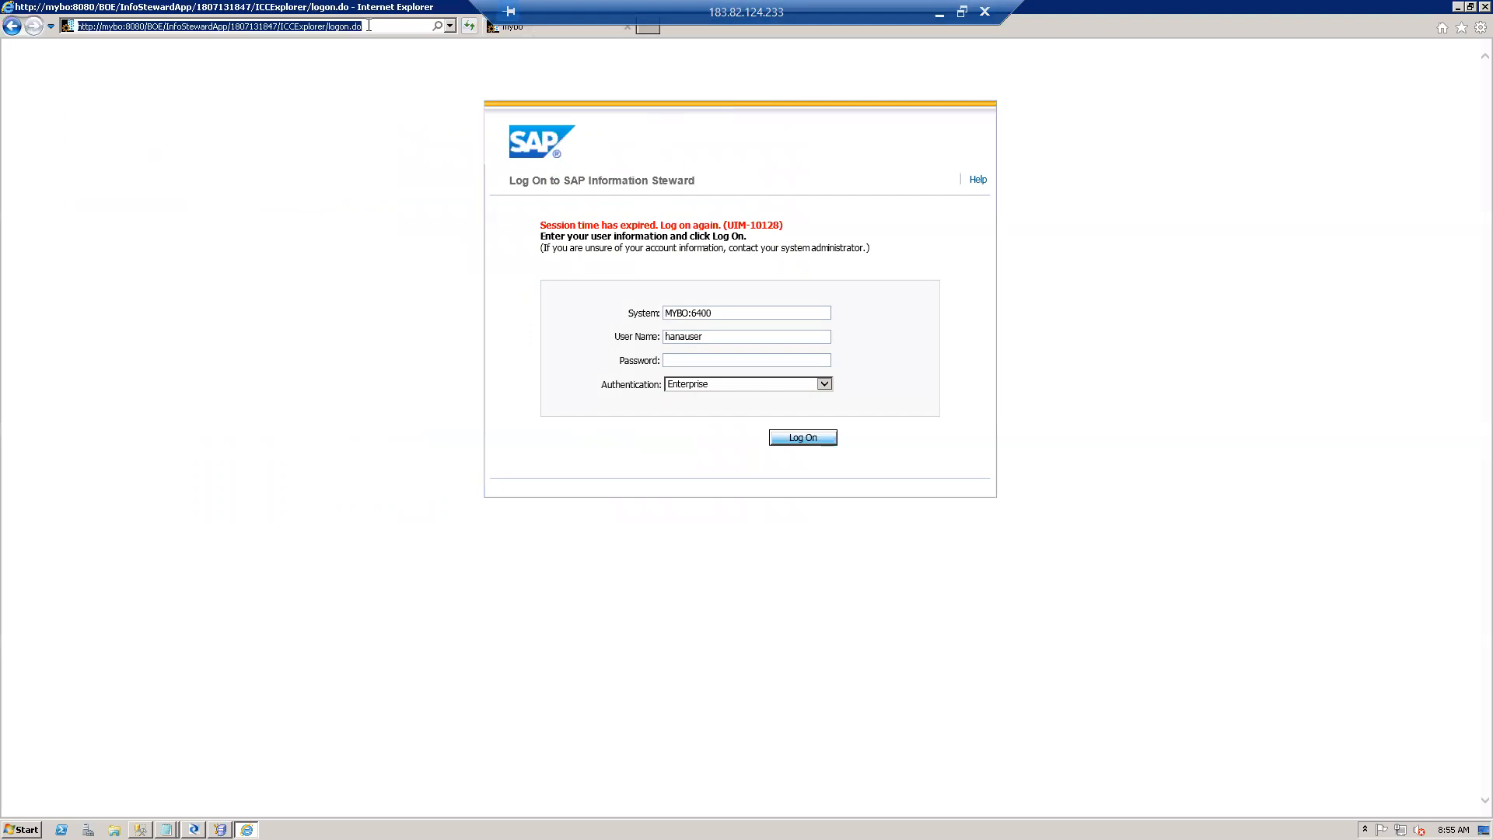
left_click(1457, 7)
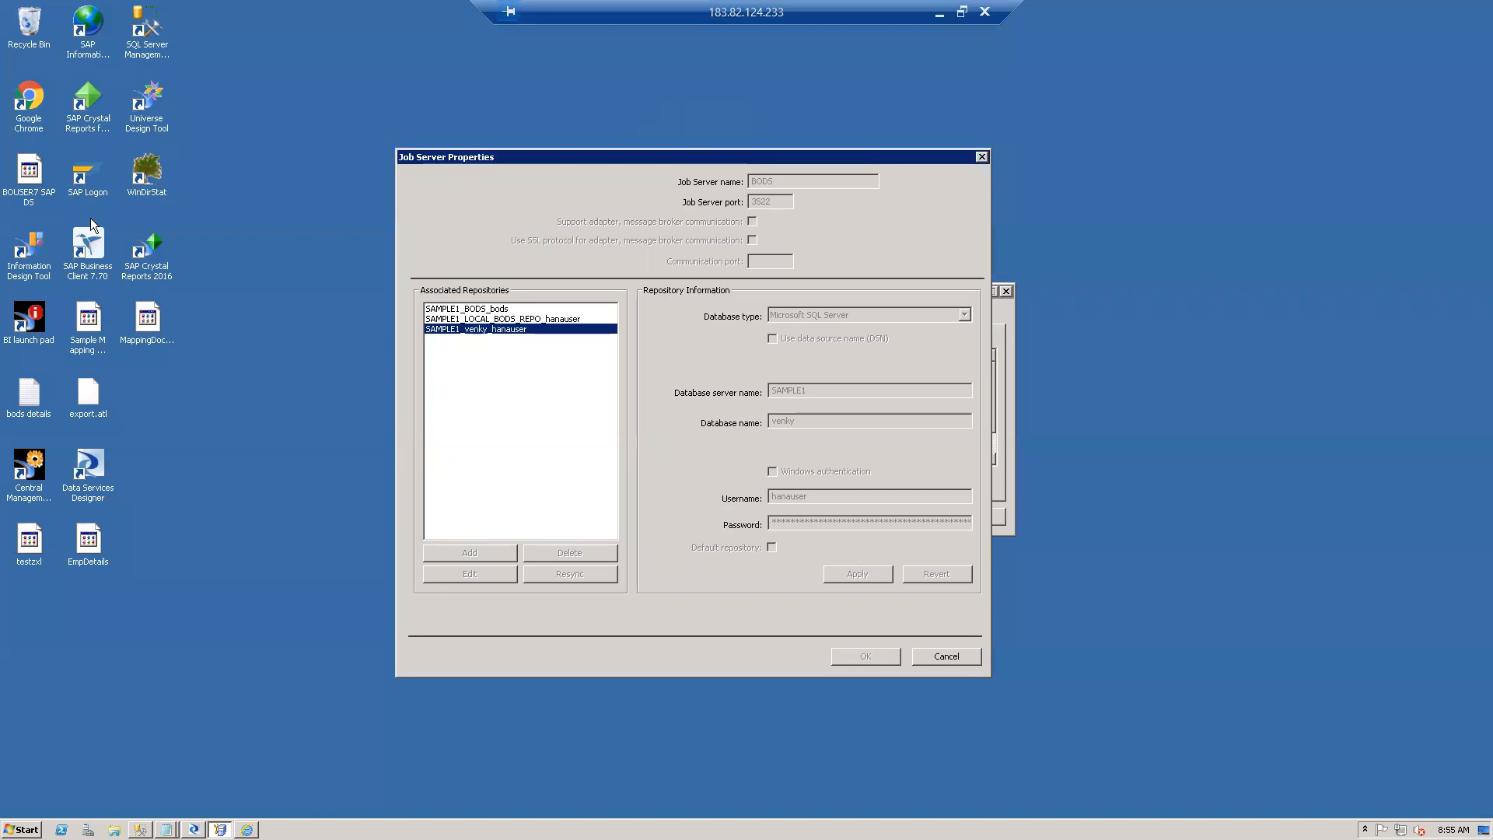
Open the Central Management Console and log on to MYBO:6400 with the account password copied from the bods details notes.
left_click(31, 474)
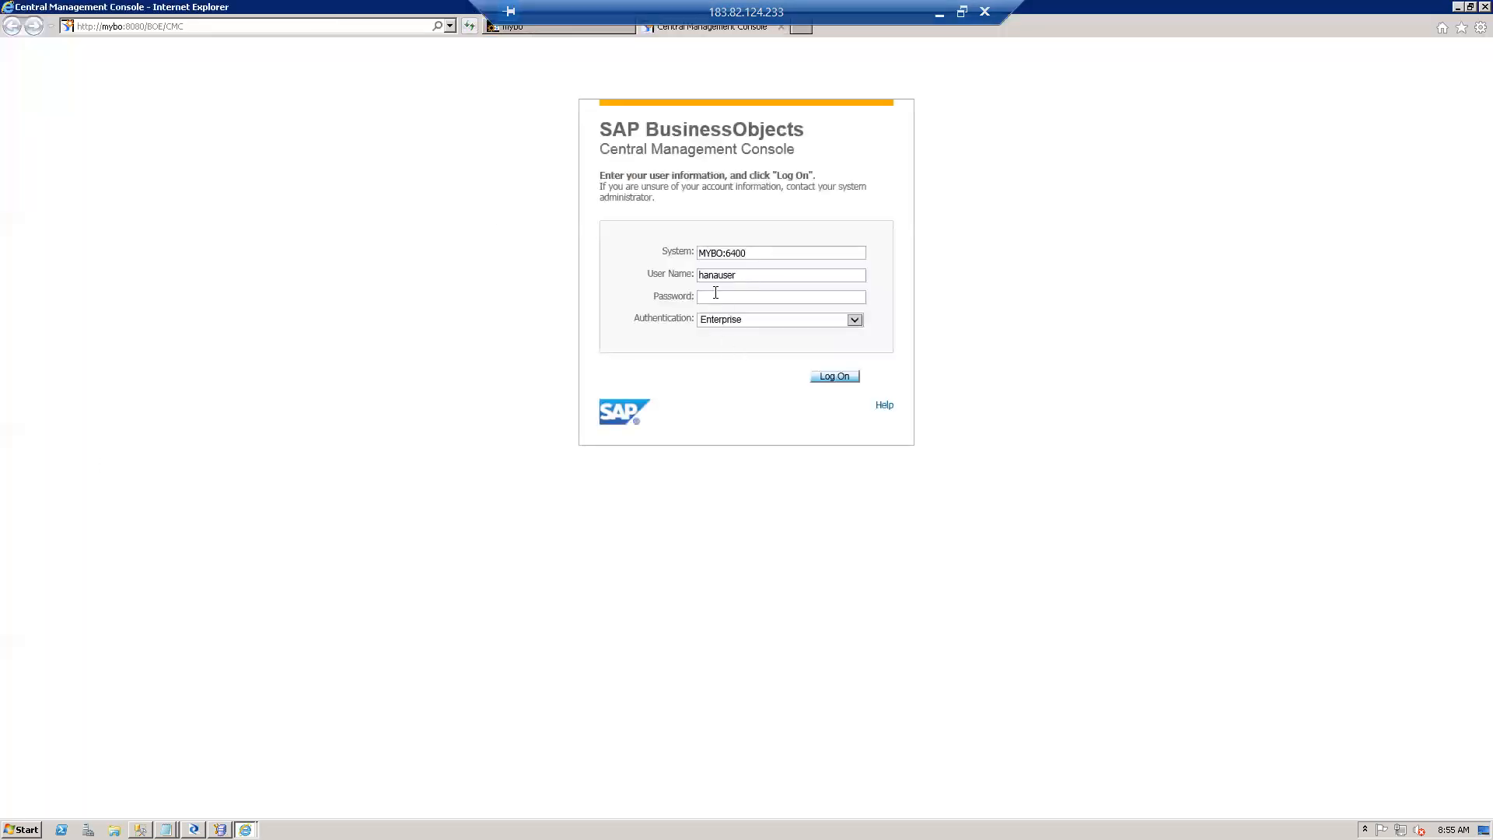
left_click(716, 295)
left_click(166, 829)
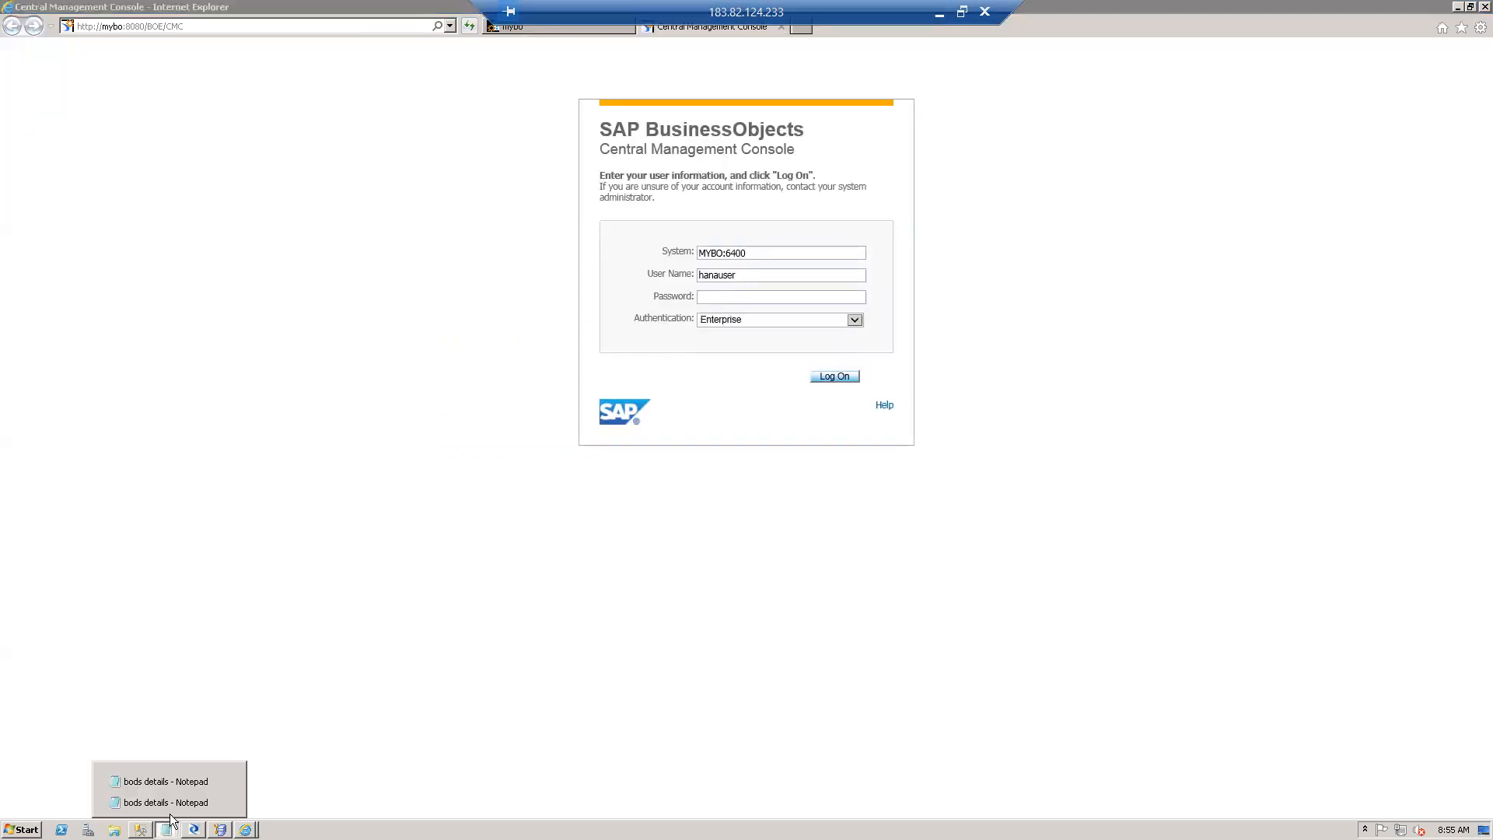
left_click(225, 802)
left_click(593, 399)
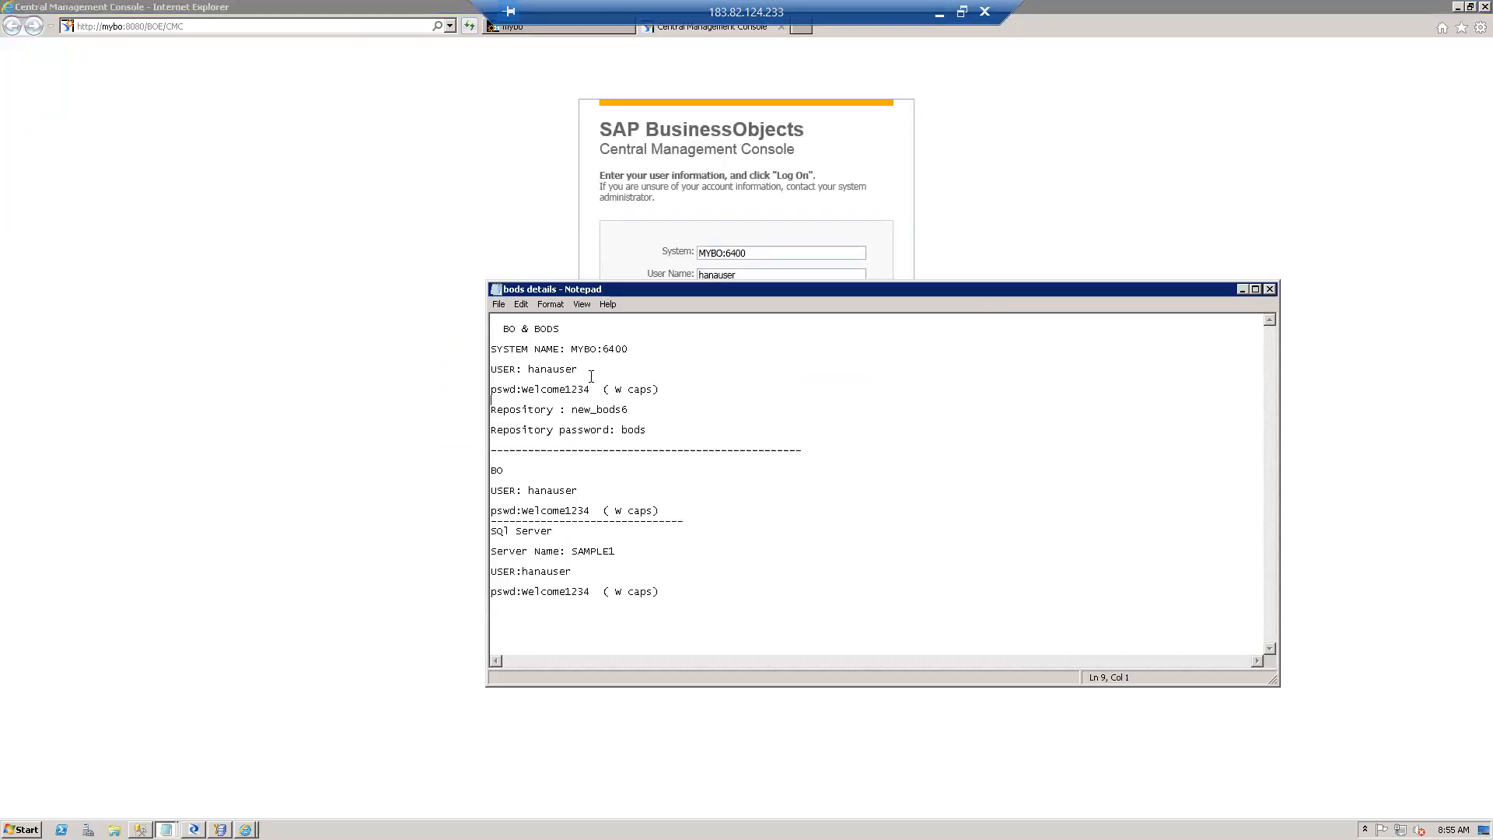
left_click_drag(594, 389, 525, 389)
left_click(815, 248)
left_click(727, 302)
key("ctrl+v")
left_click(826, 379)
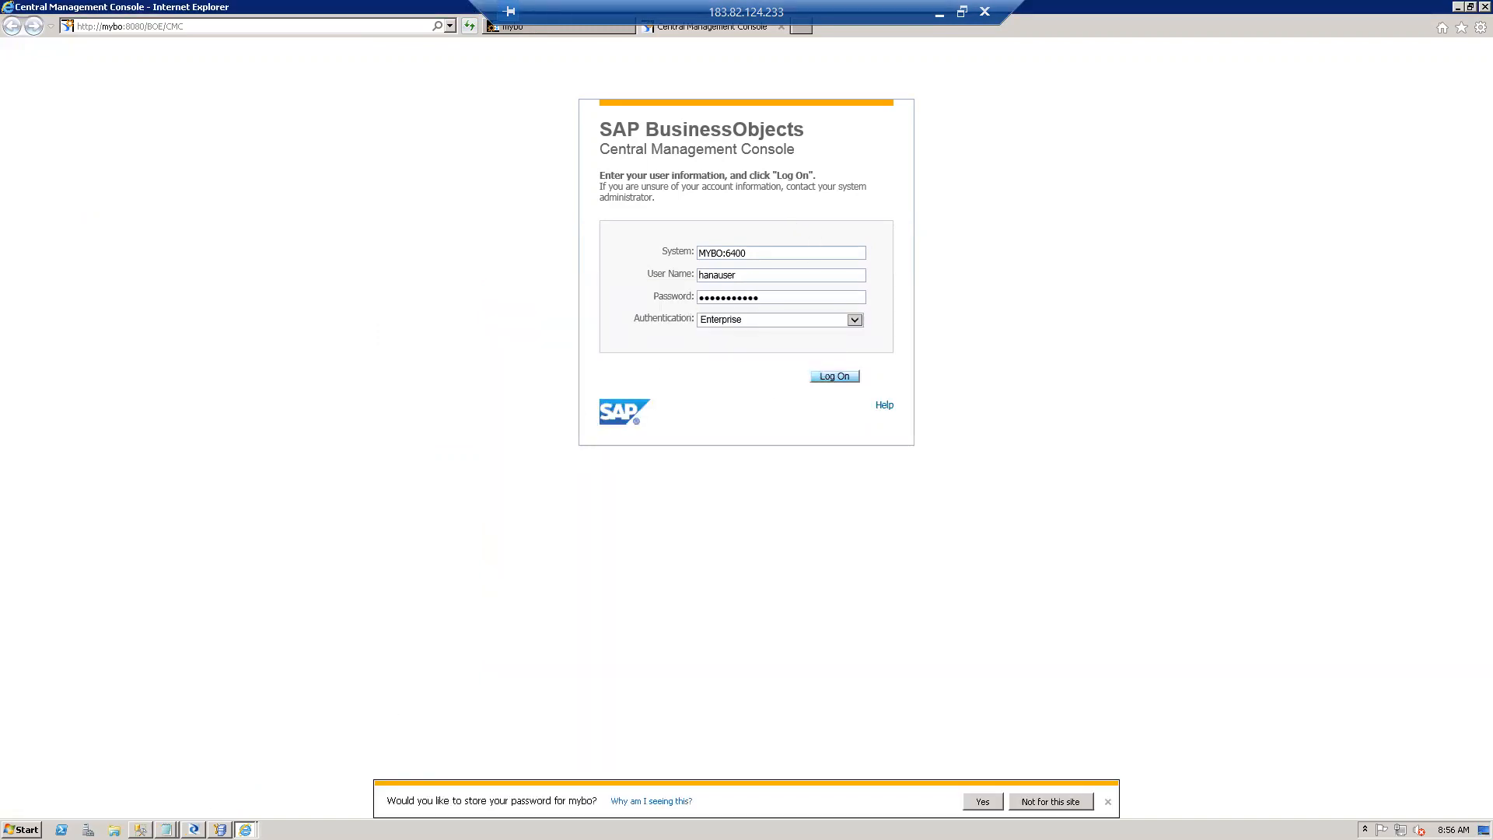
Bring the logged-on Central Management Console window back to the front from the desktop.
key("super+d")
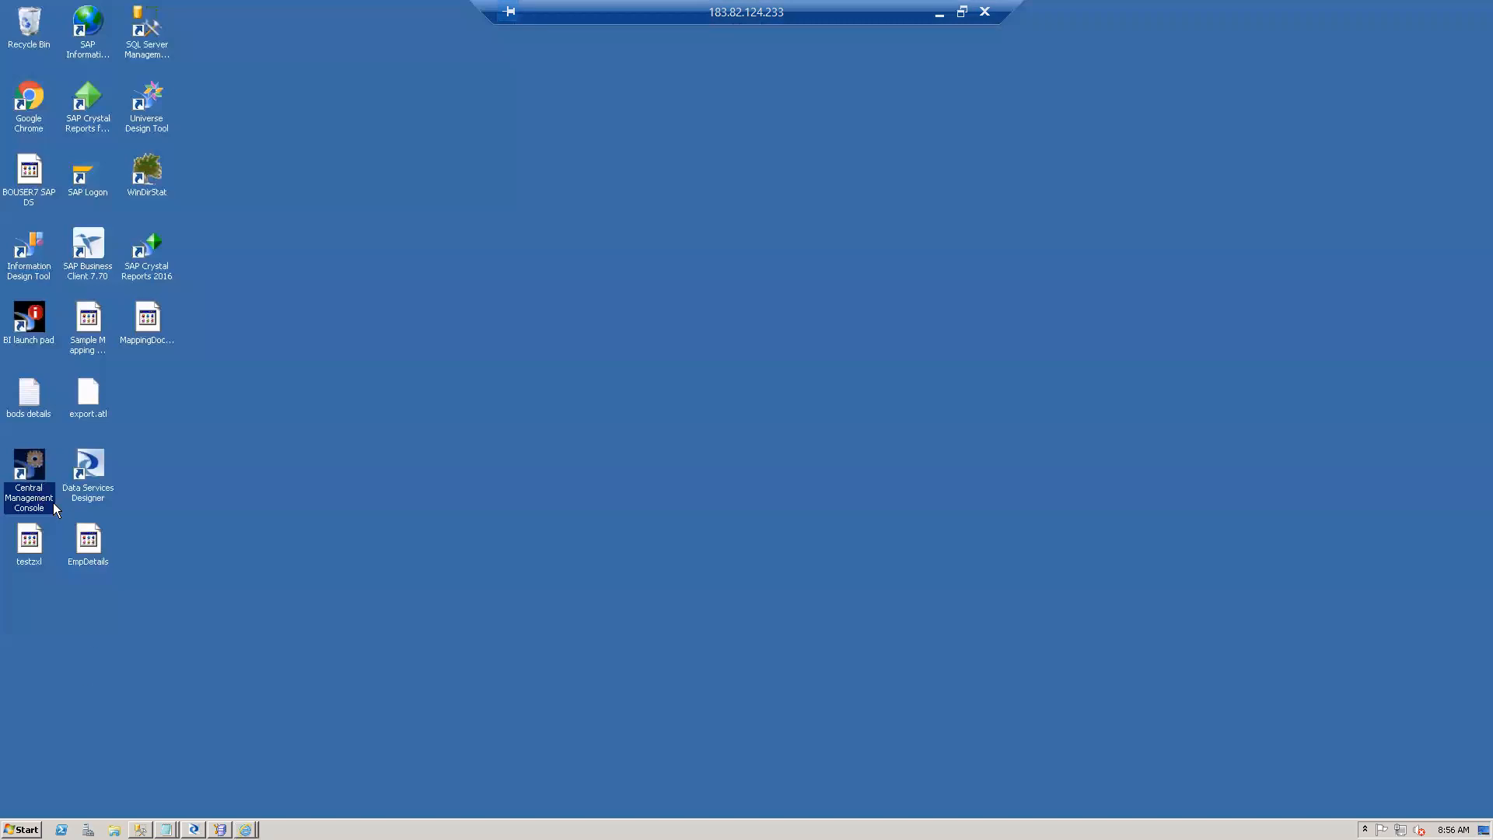
double_click(34, 497)
left_click(250, 829)
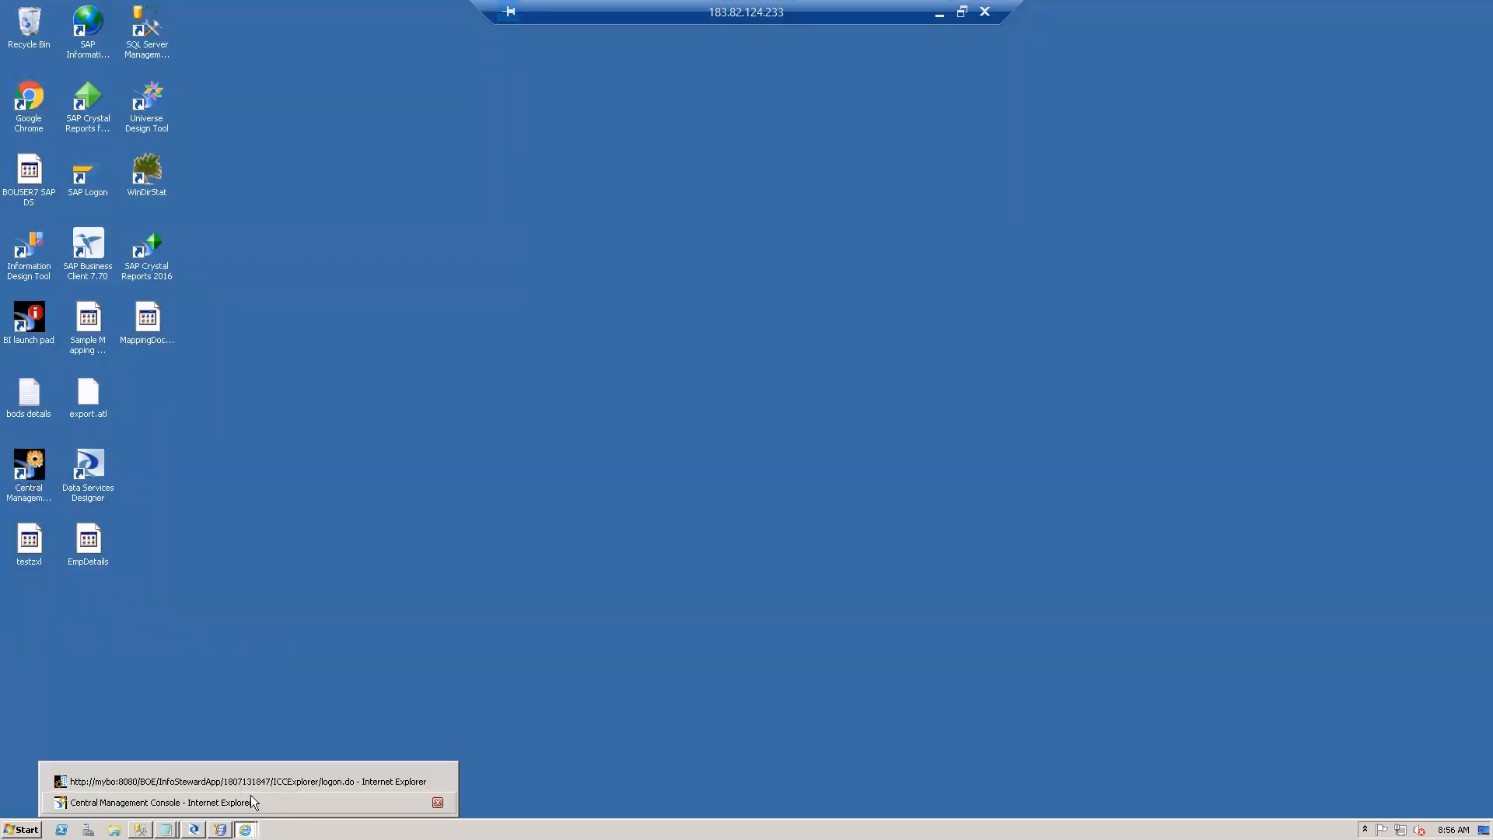
left_click(245, 803)
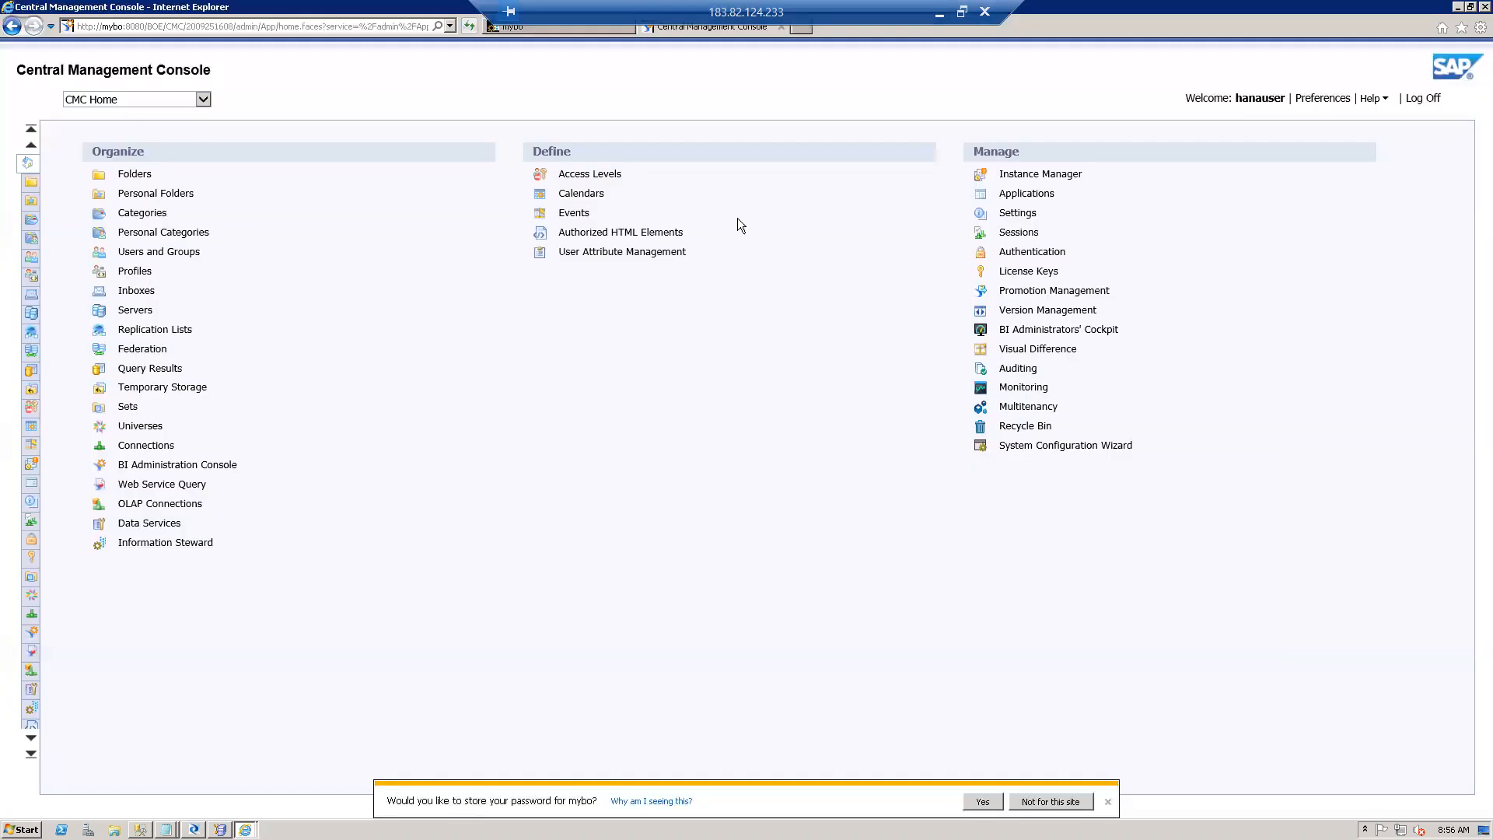
Review the server list in the paused installation video at full screen and return to the remote session.
left_click(936, 12)
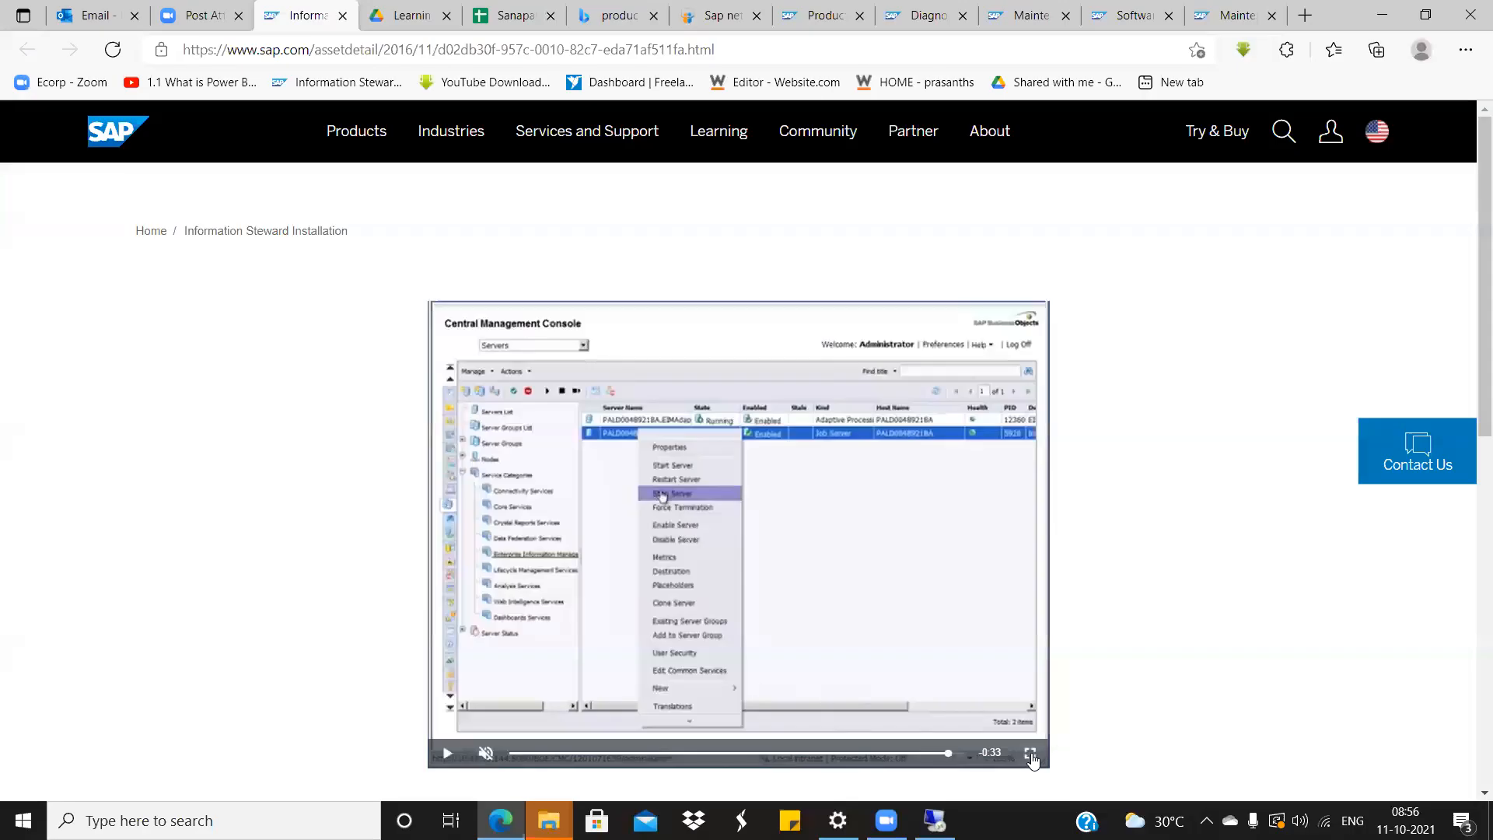
left_click(1017, 746)
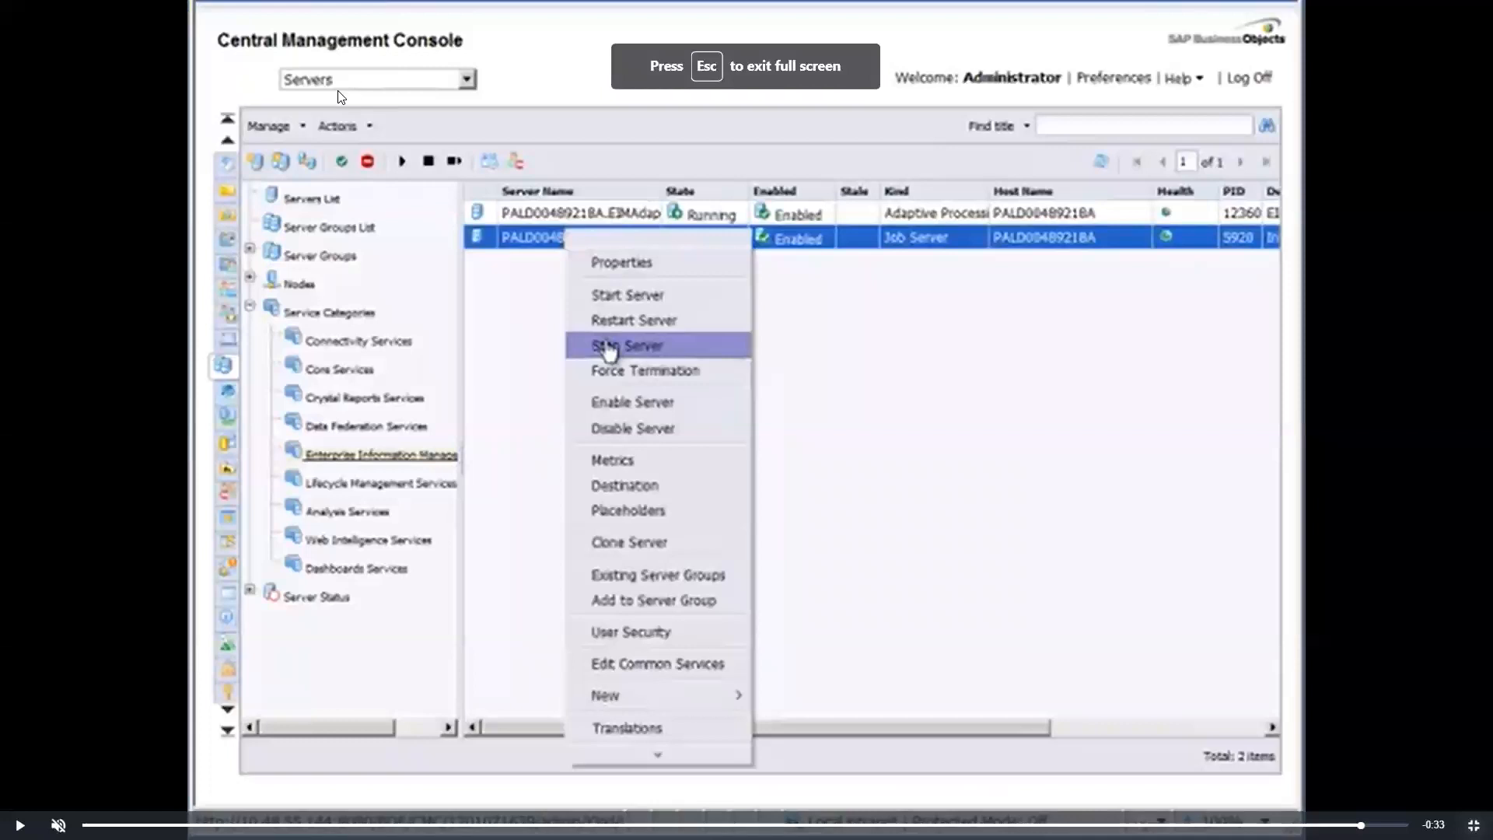
key("alt+Tab")
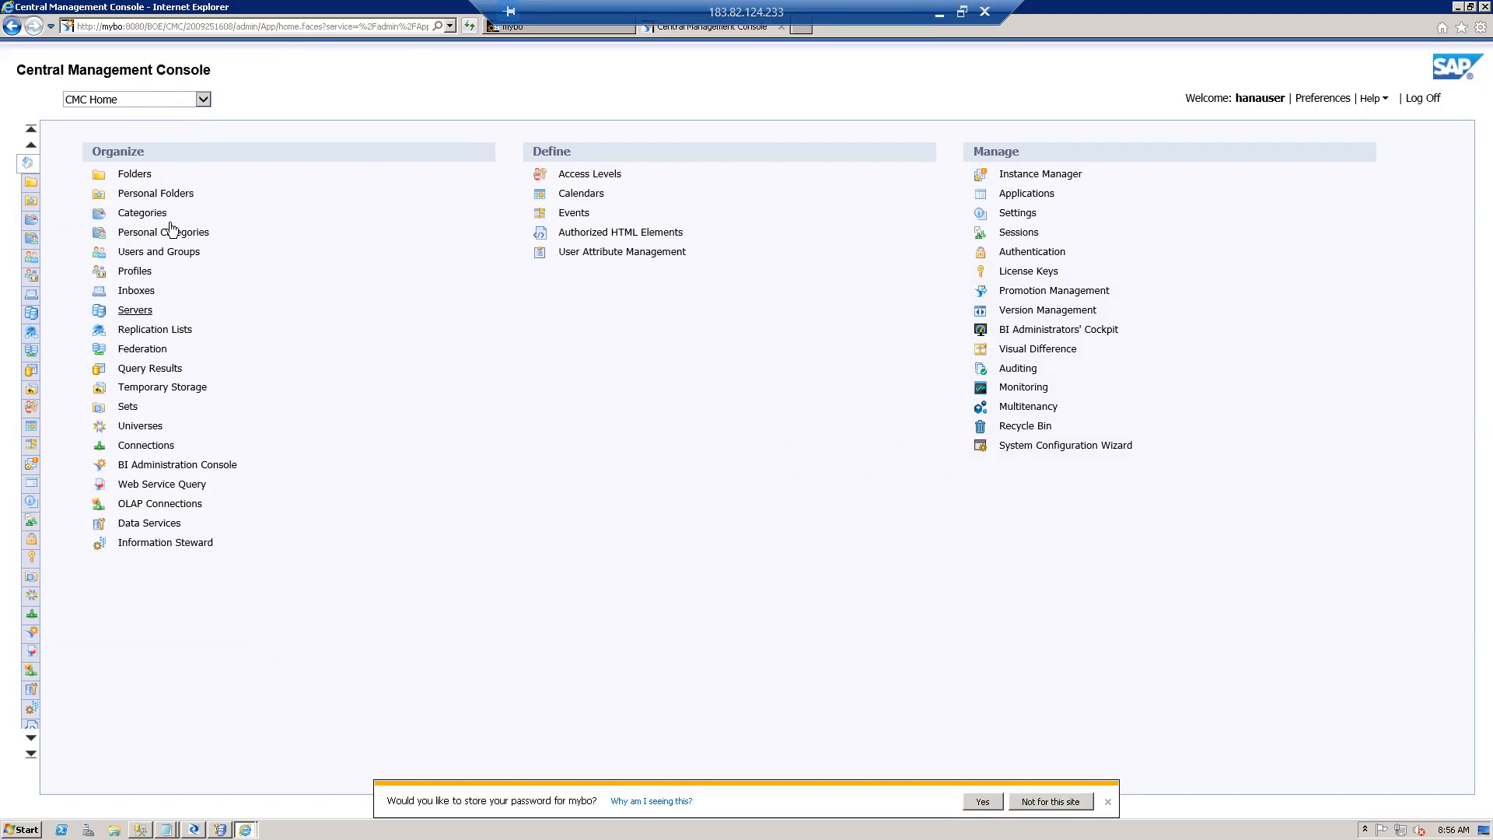
Open the Servers area of the Central Management Console and list the Enterprise Information Management Services servers.
left_click(203, 100)
left_click(257, 292)
left_click(136, 311)
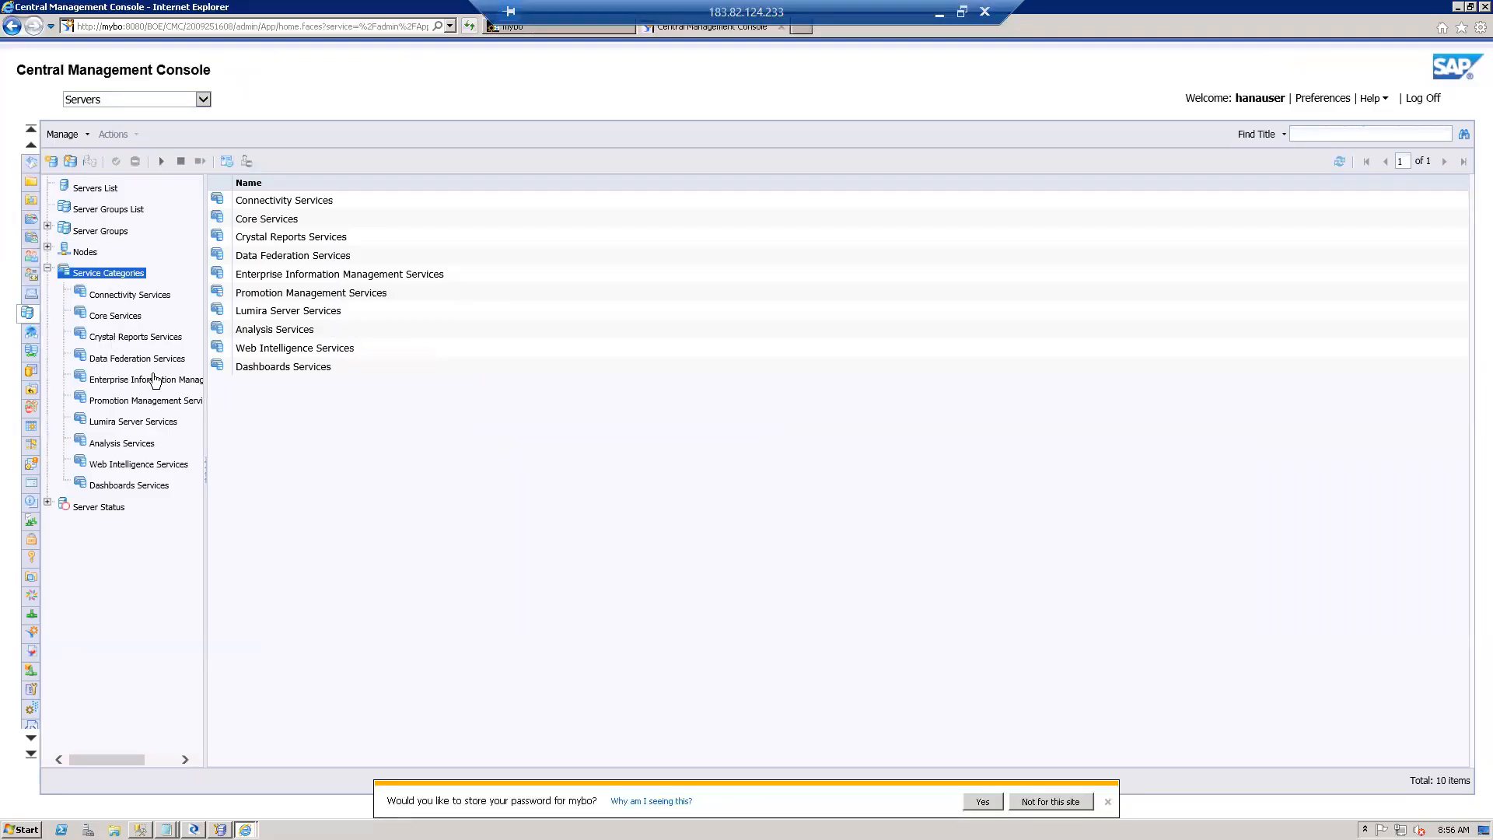
left_click(151, 380)
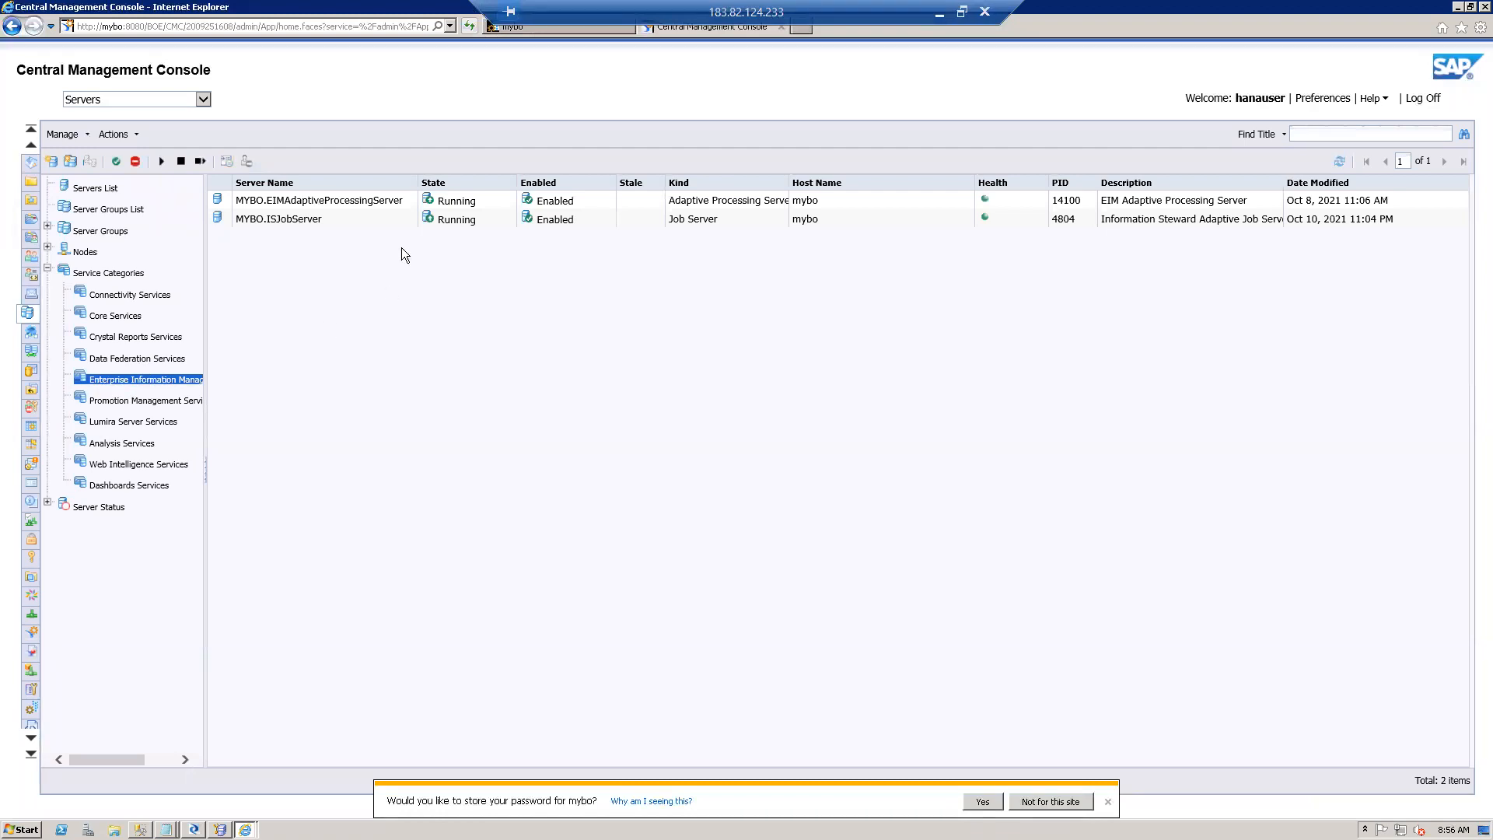
Widen the Server Name column, open the MYBO.ISJobServer properties and highlight the server name.
left_click(692, 204)
left_click(657, 219)
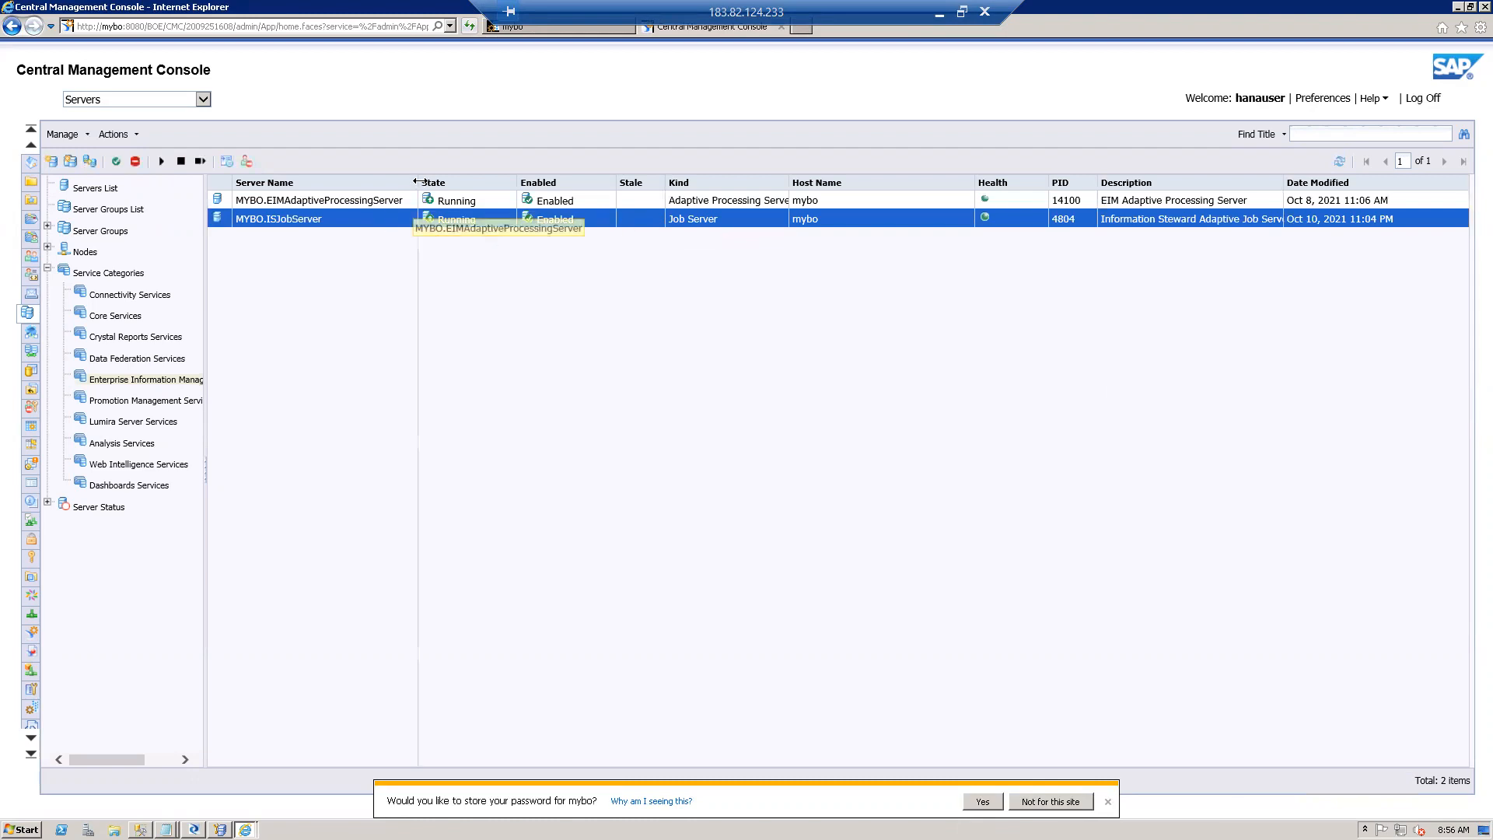
left_click_drag(418, 182, 464, 182)
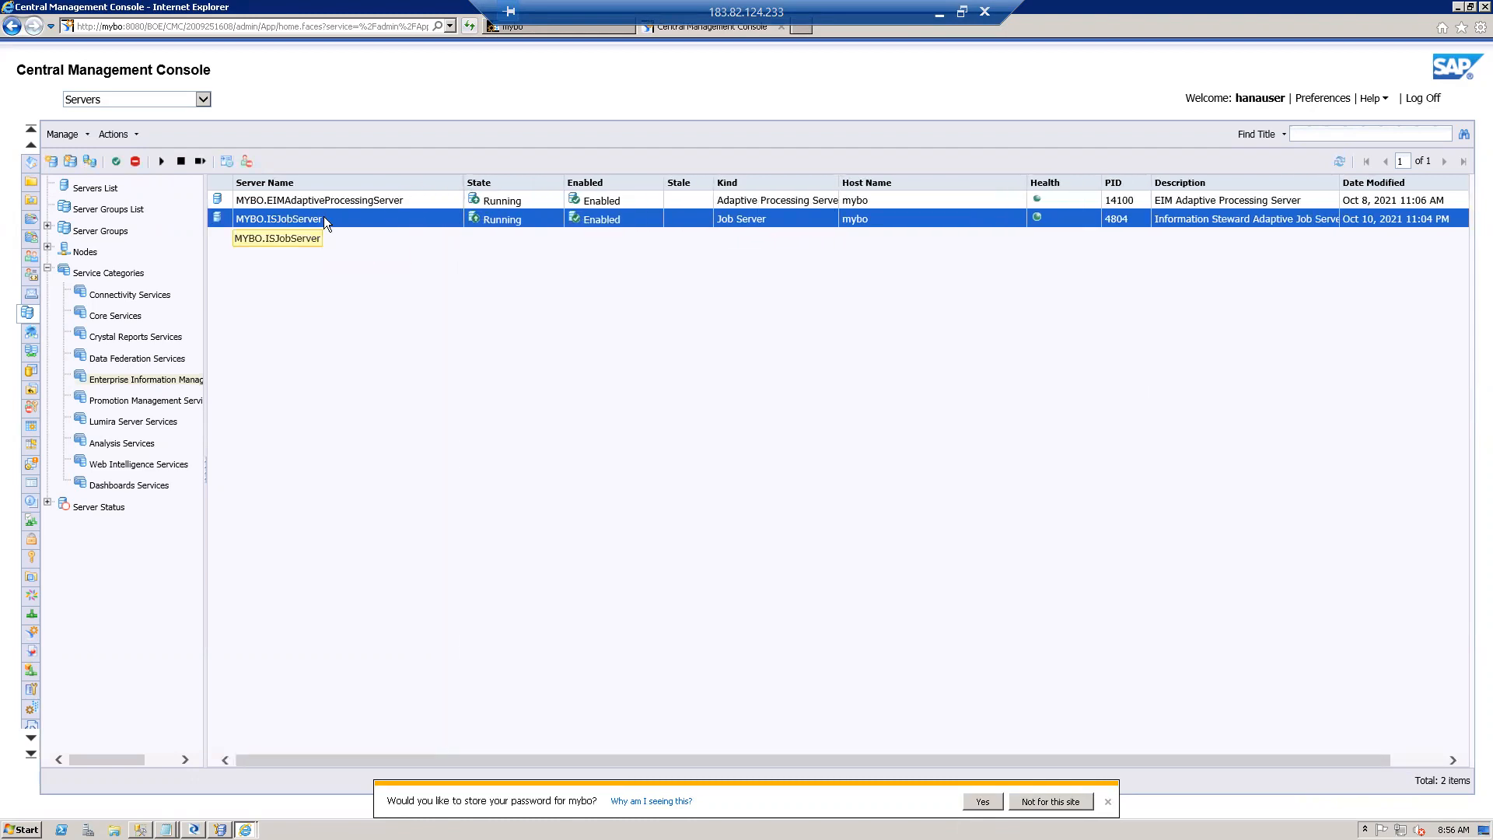
double_click(324, 218)
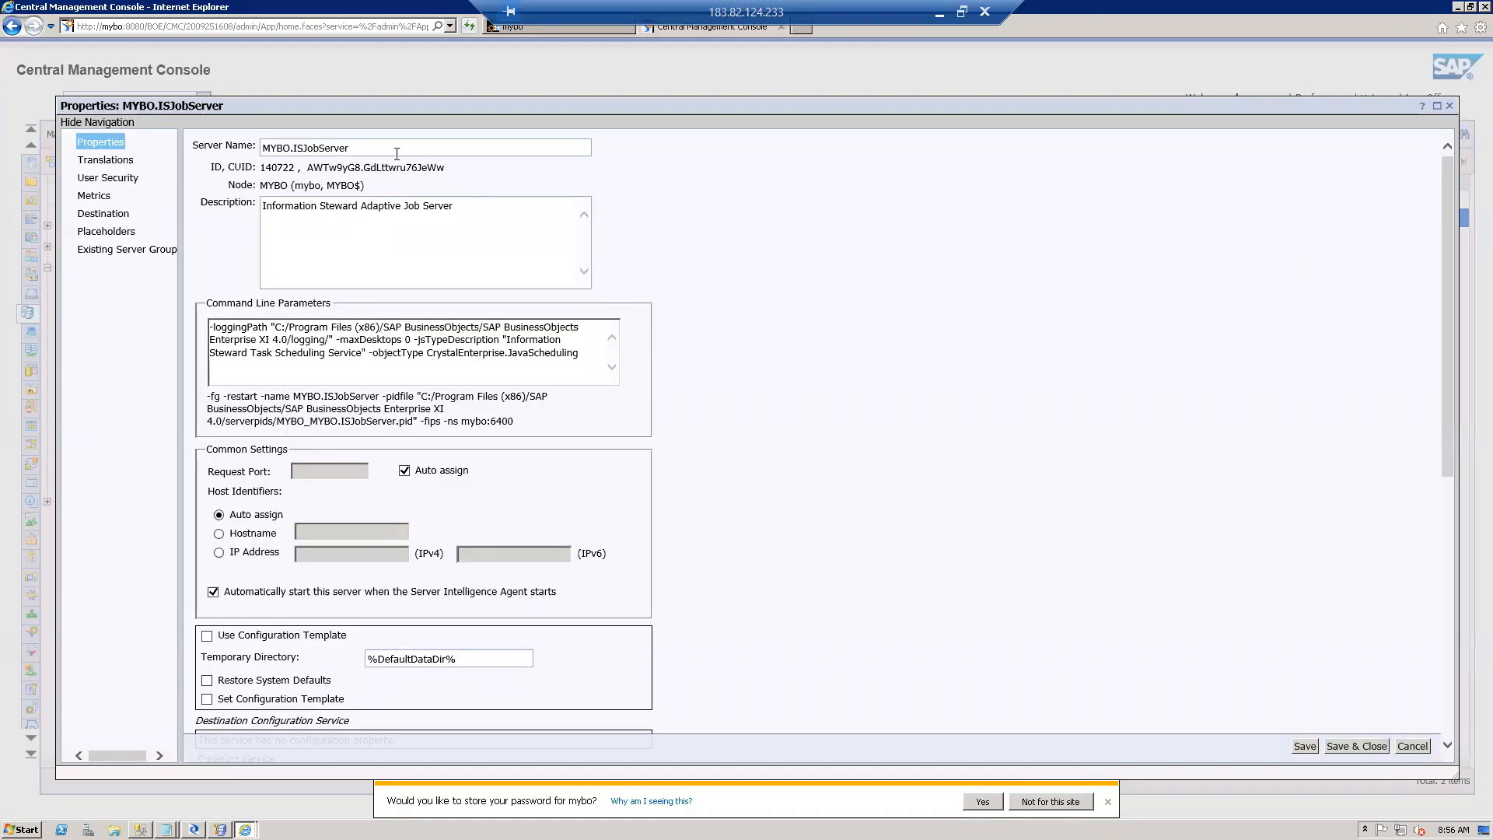
left_click_drag(350, 147, 262, 147)
Switch to Data Services Server Manager and close the BODS job server properties and the Configuration Editor.
left_click(193, 830)
left_click(220, 830)
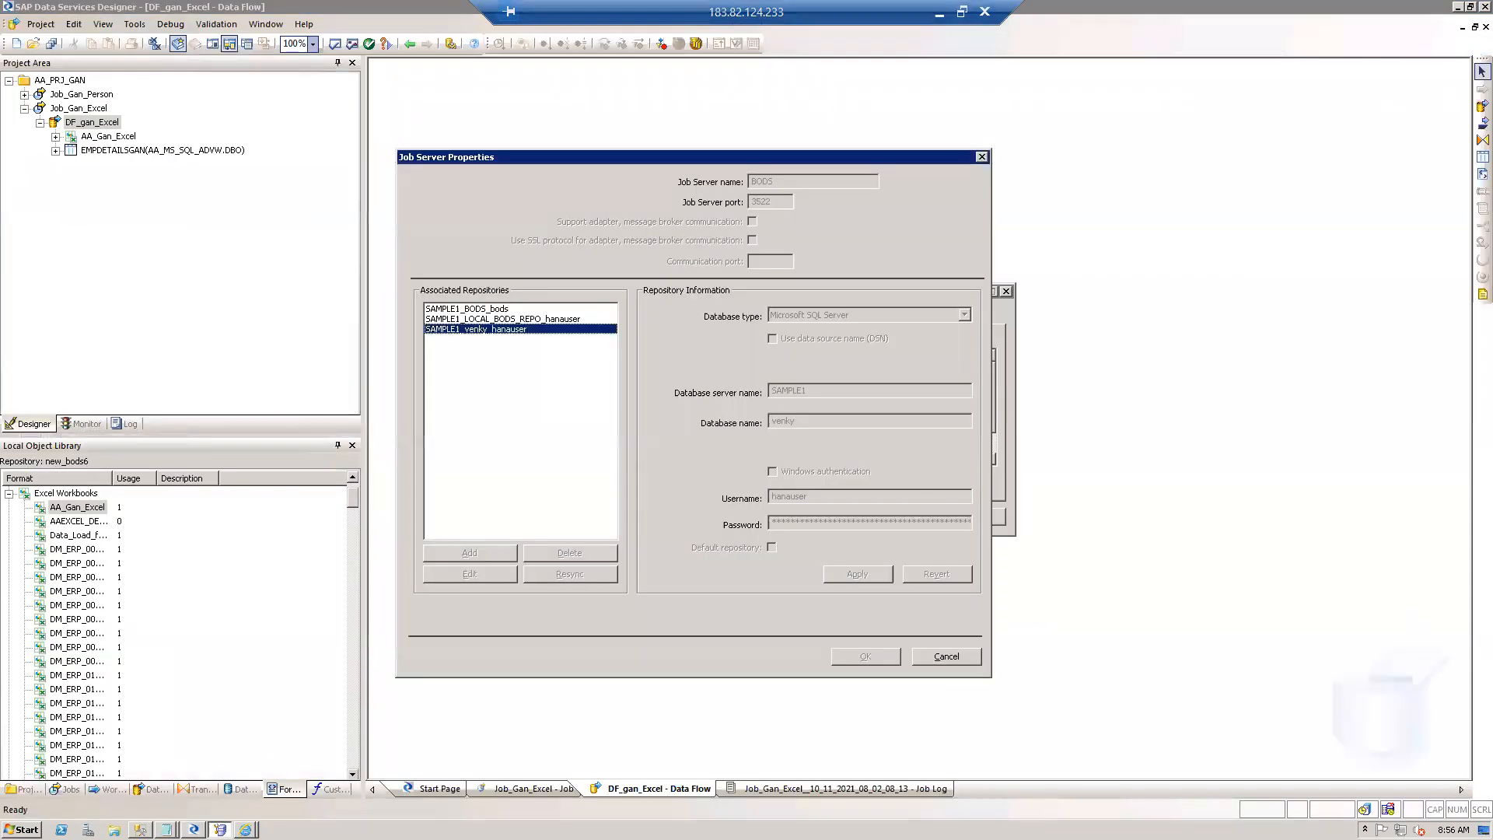
left_click(947, 657)
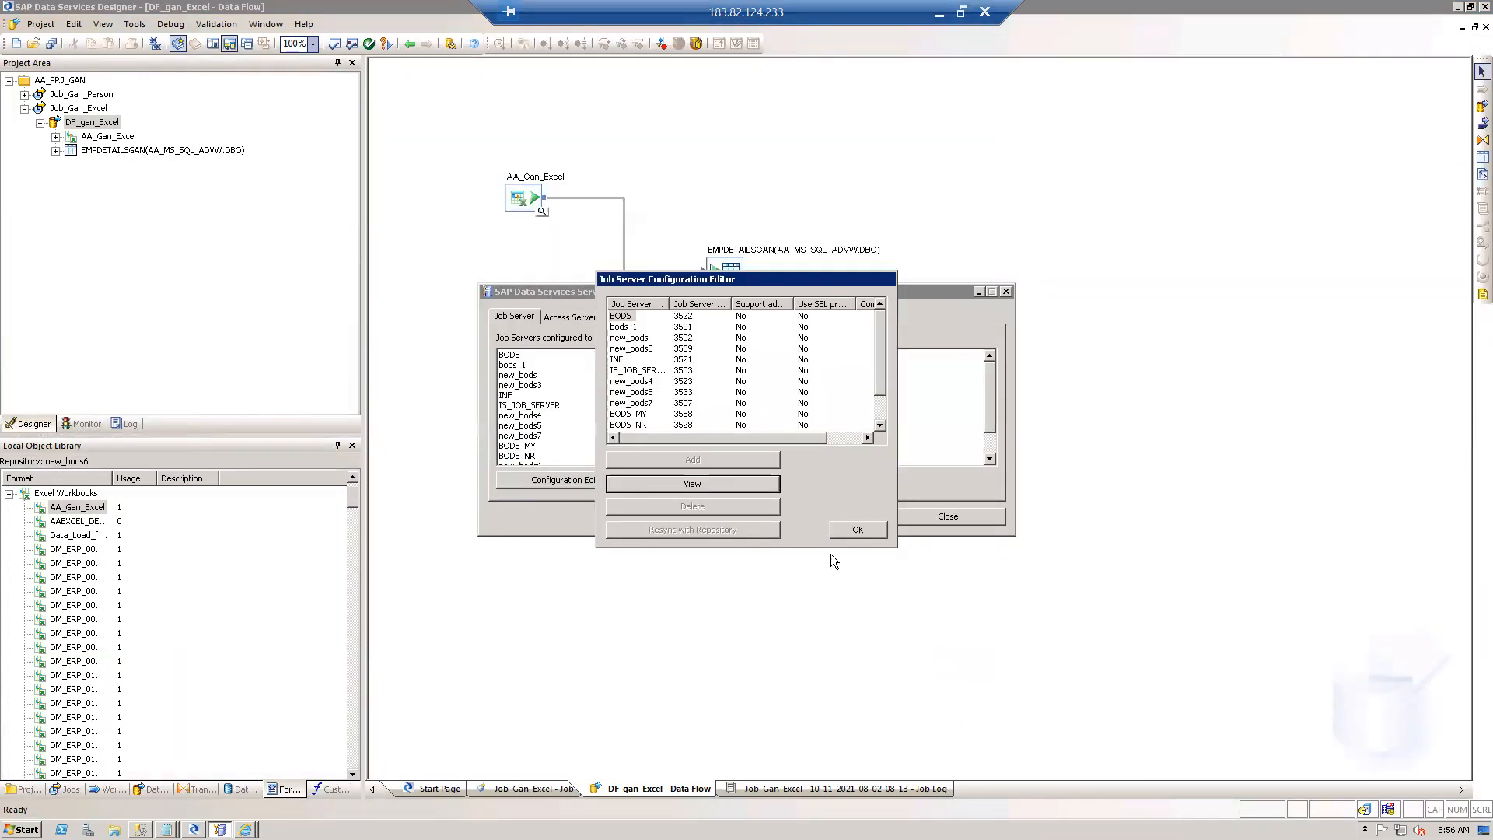
left_click(859, 528)
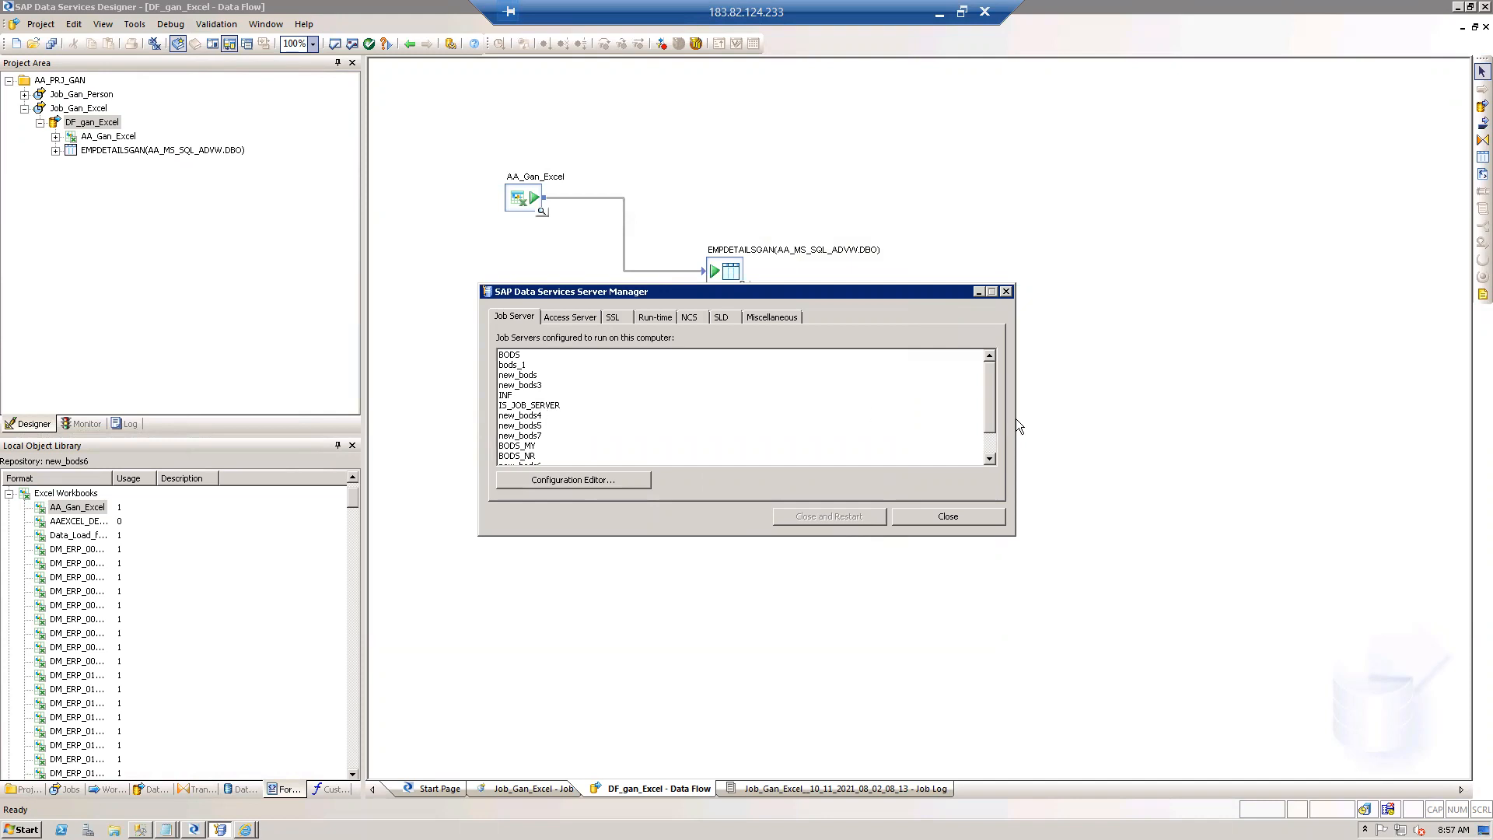
Look through the configured job servers and view the properties of IS_JOB_SERVER in the Configuration Editor.
left_click_drag(992, 421, 990, 444)
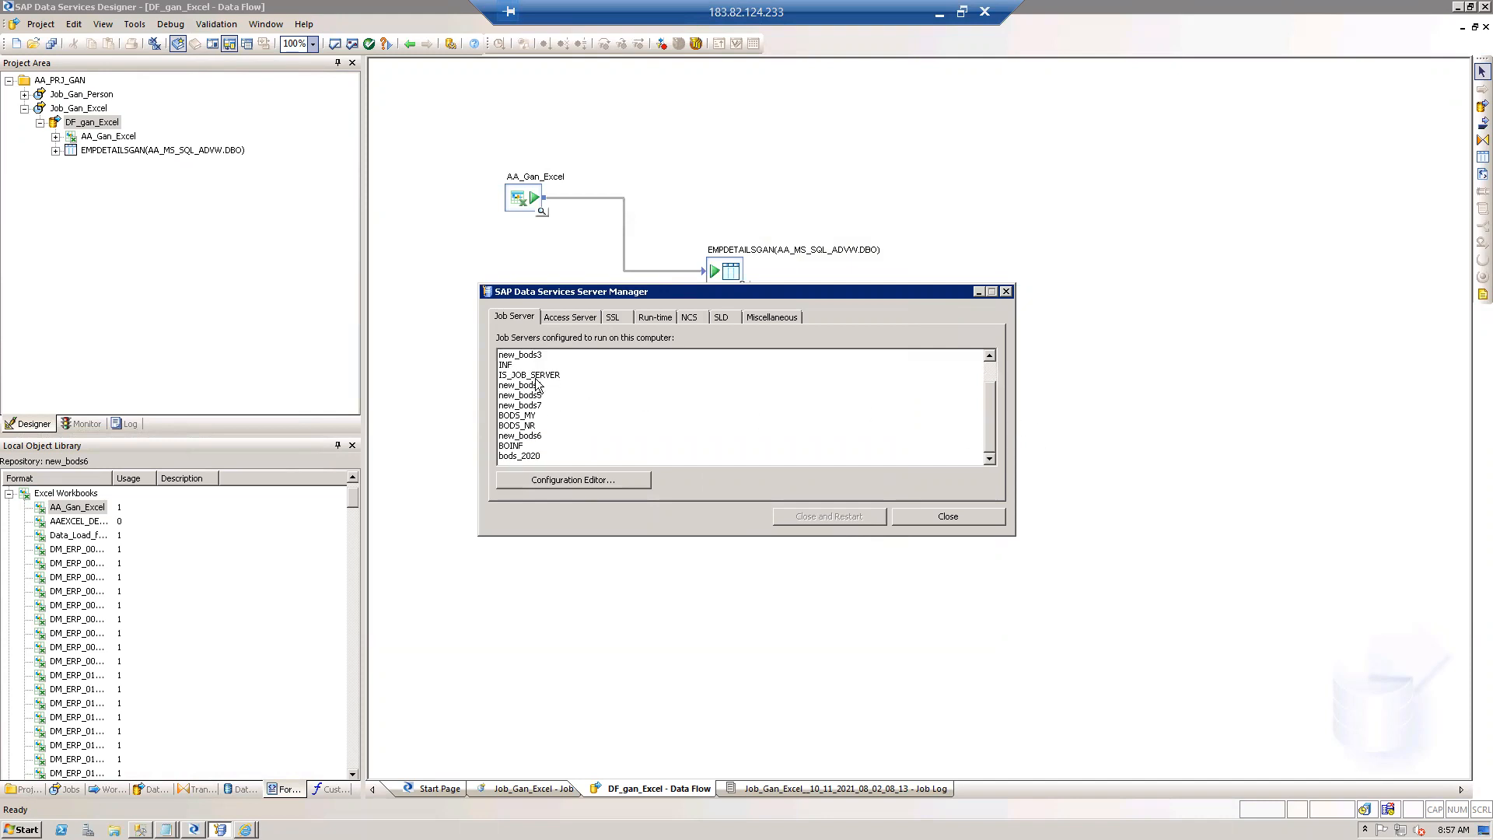
scroll(538, 381, "up", 1)
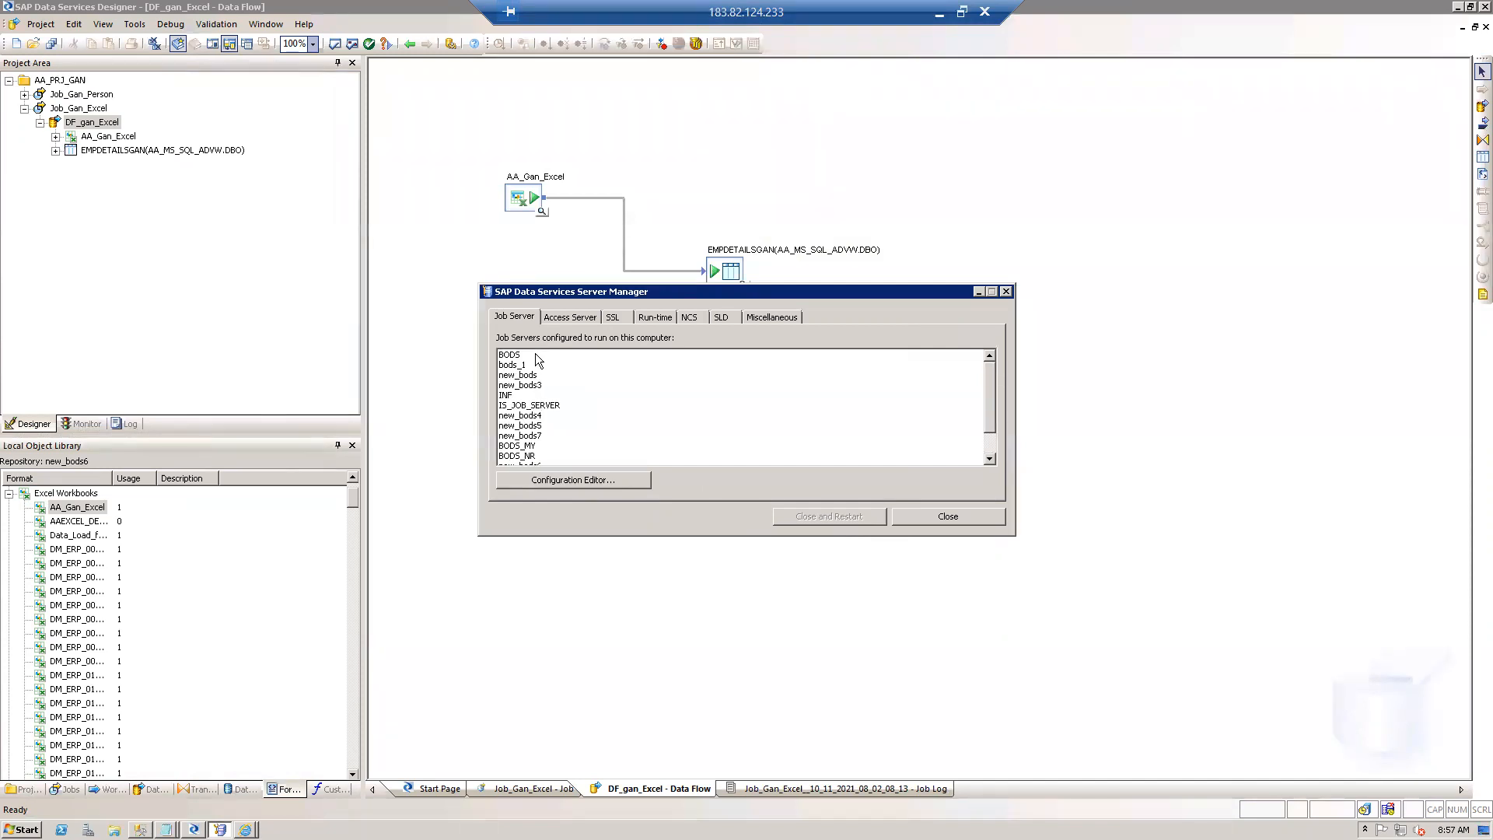
left_click(573, 481)
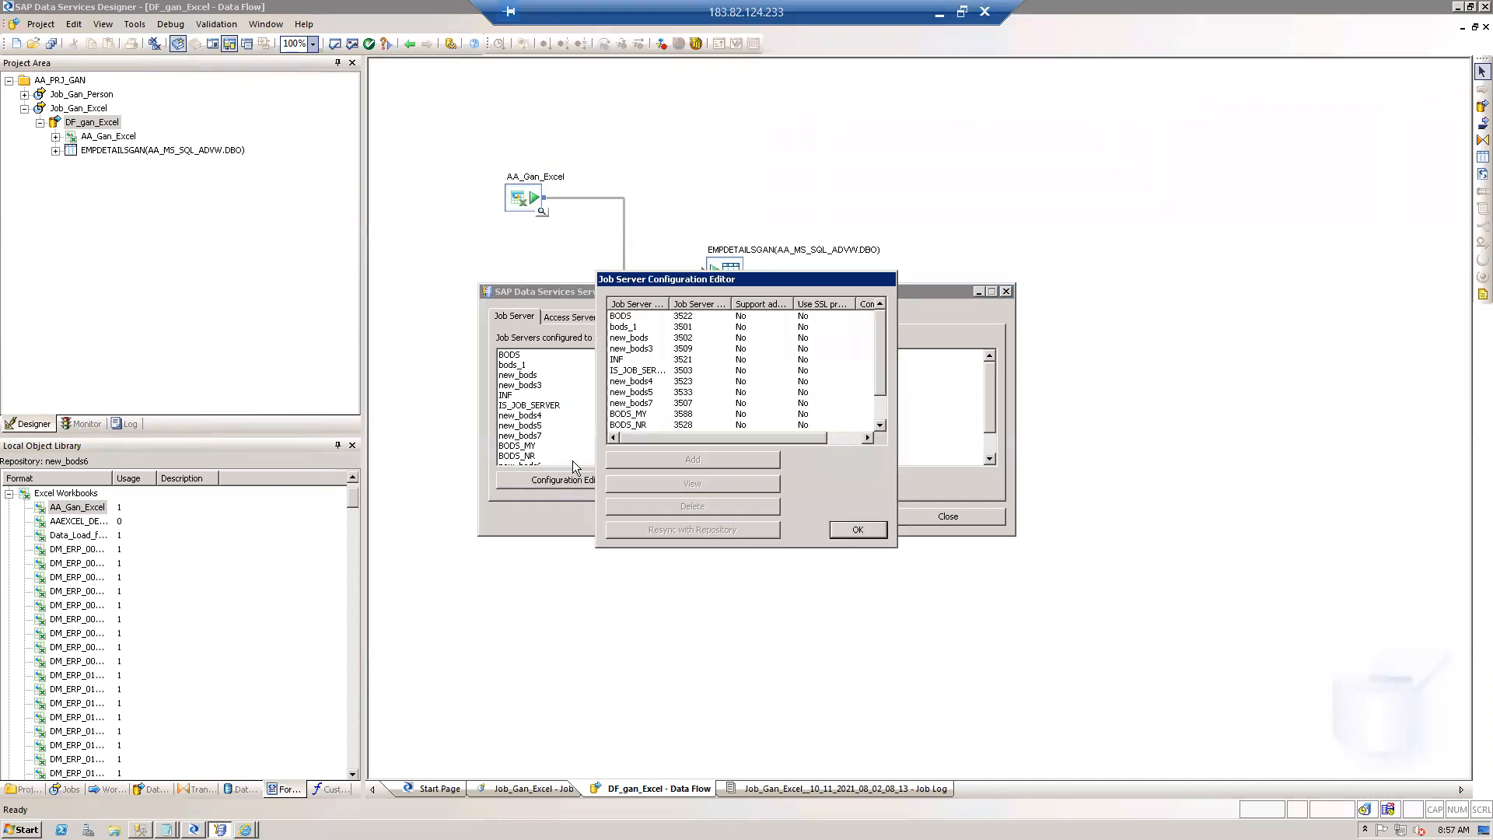
left_click(649, 370)
left_click(690, 484)
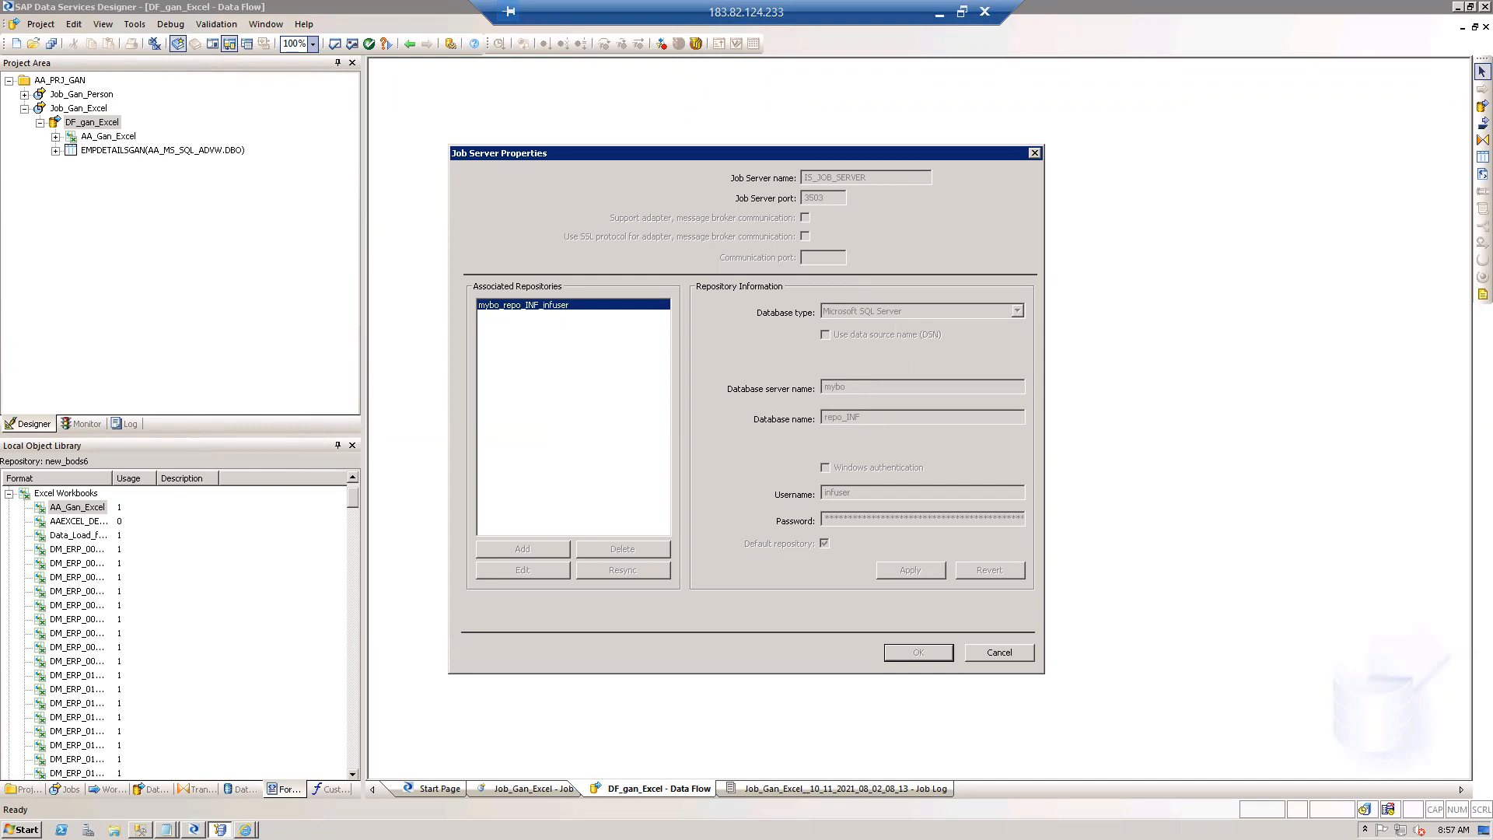
Search the SAMPLE1 databases in SQL Server Management Studio for the repository database associated with IS_JOB_SERVER.
left_click(141, 830)
left_click(115, 182)
scroll(95, 186, "up", 7)
scroll(94, 154, "up", 15)
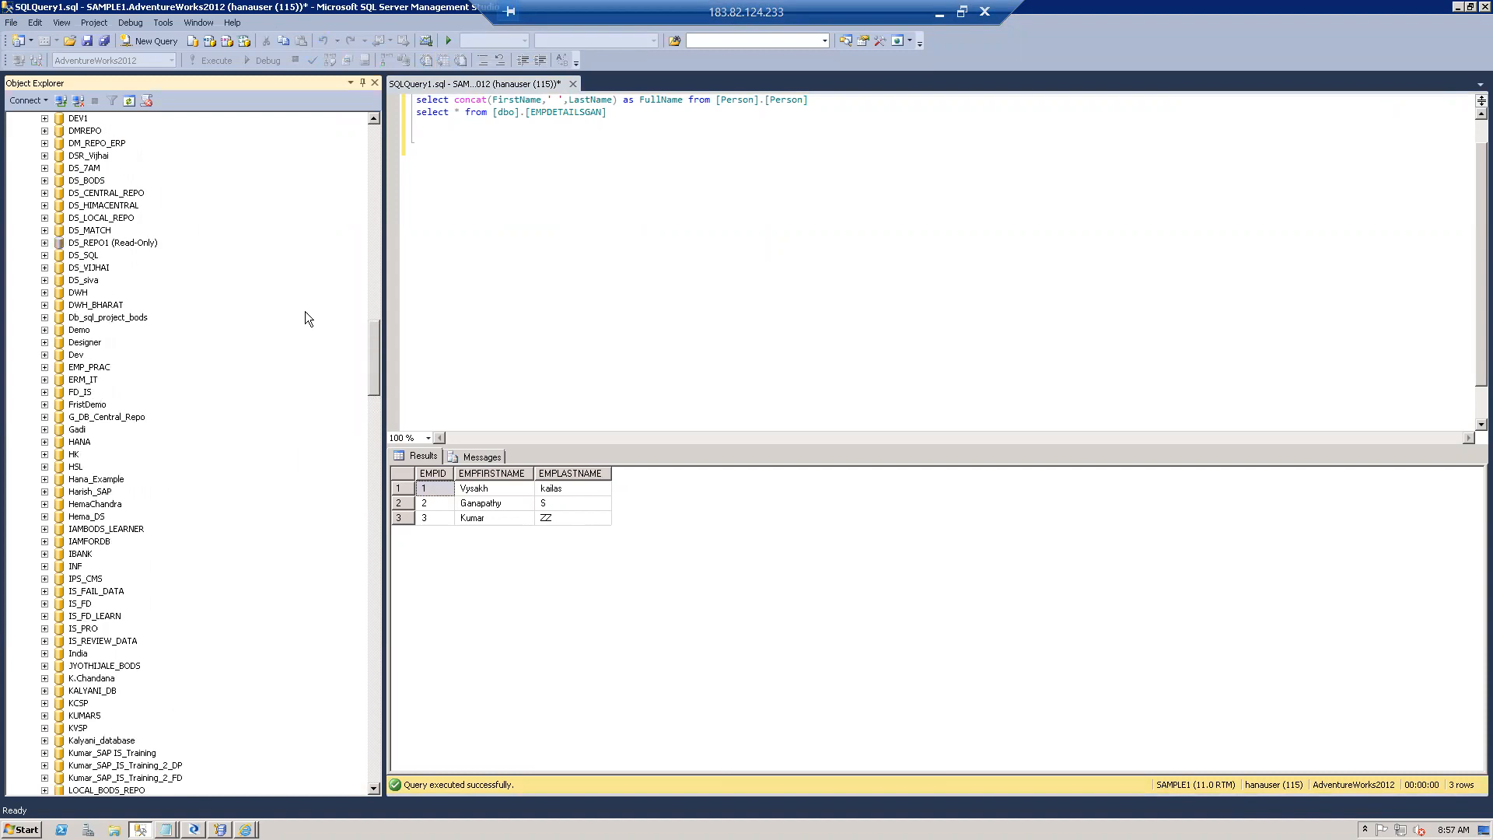
left_click_drag(378, 375, 380, 126)
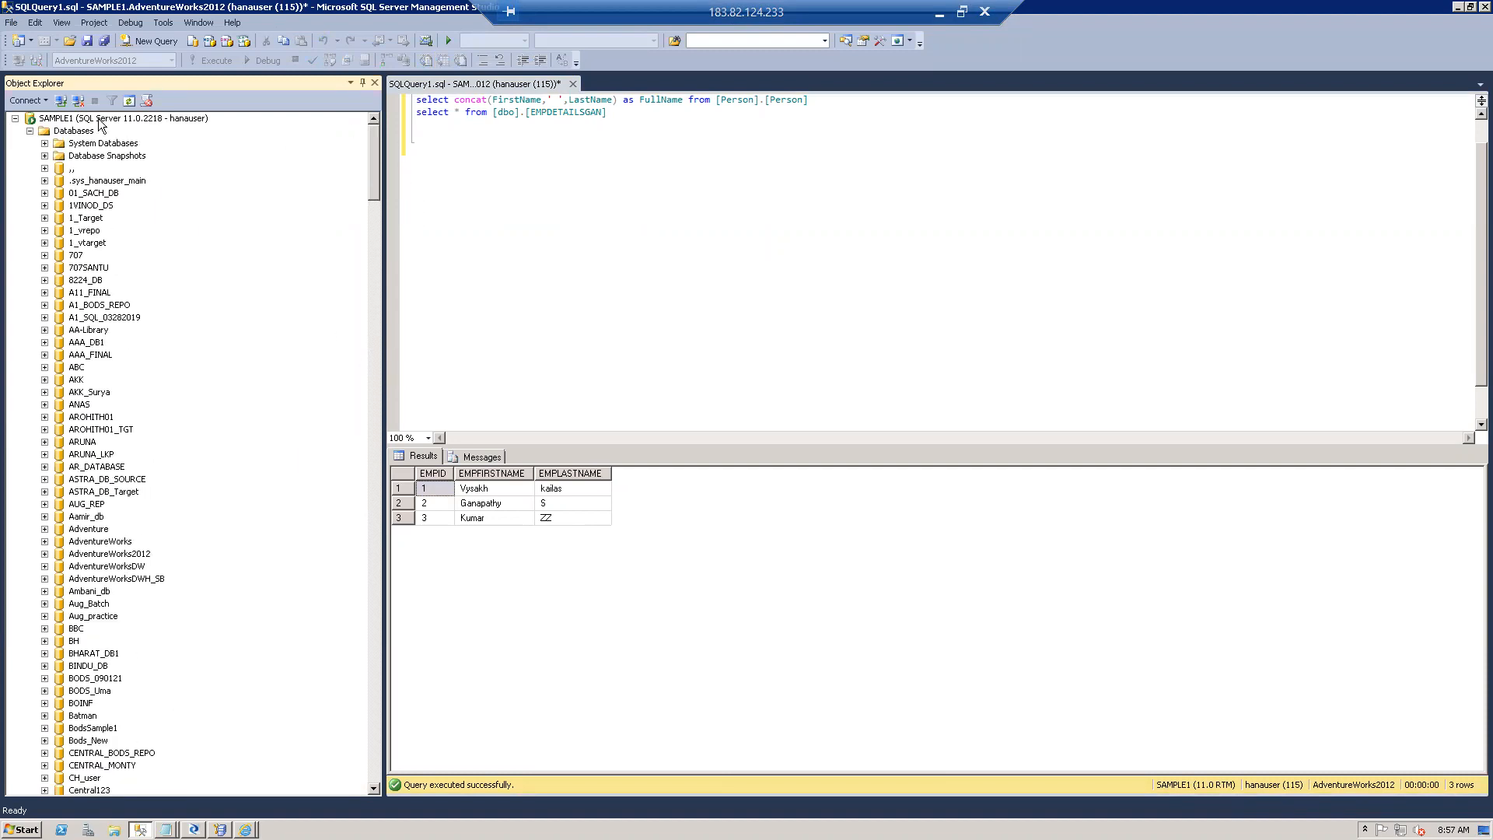
left_click(89, 145)
key("r")
key("Down")
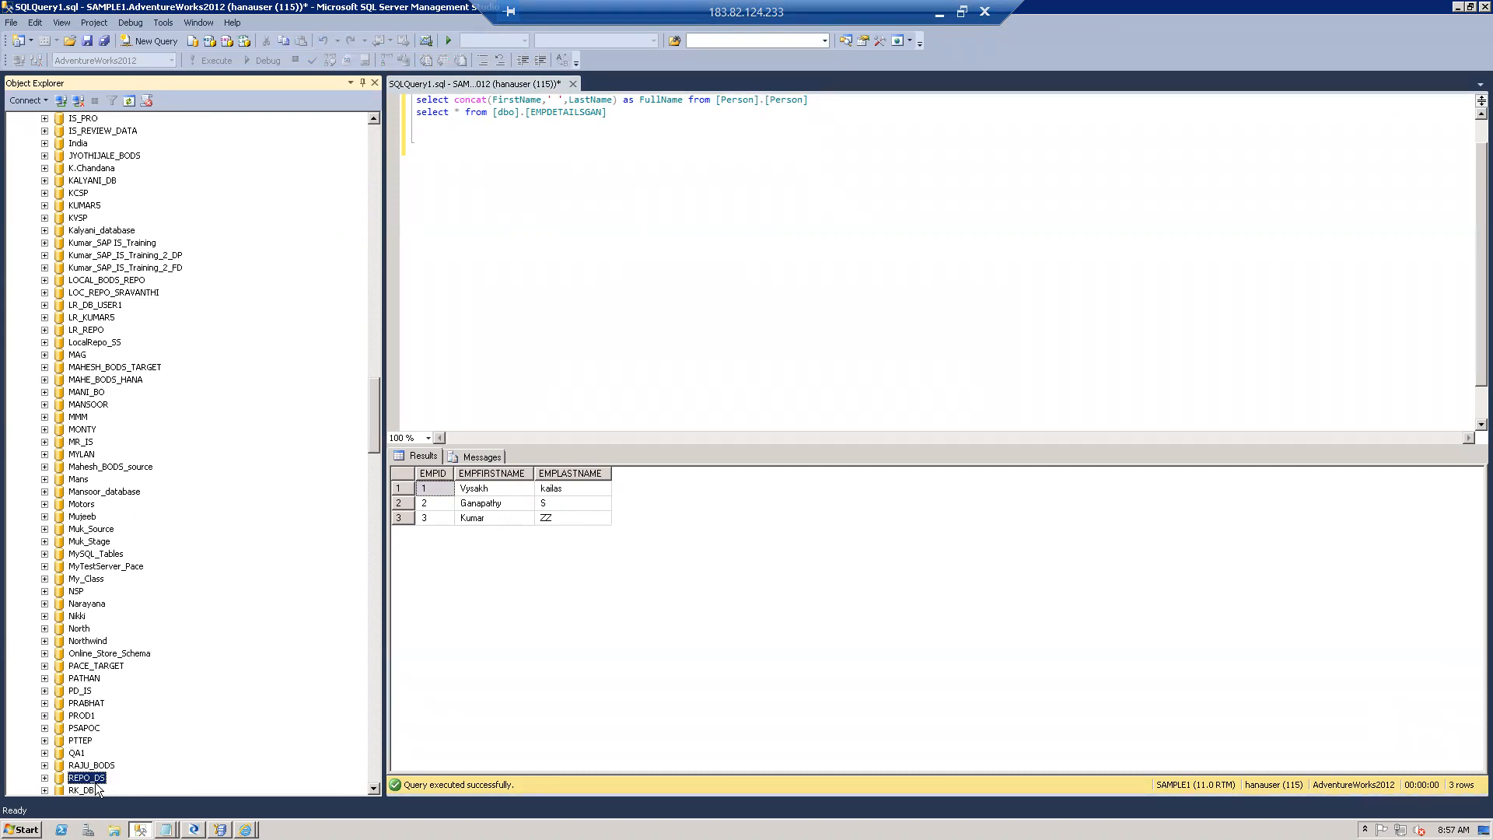
key("Down")
key("Down")
key("Down")
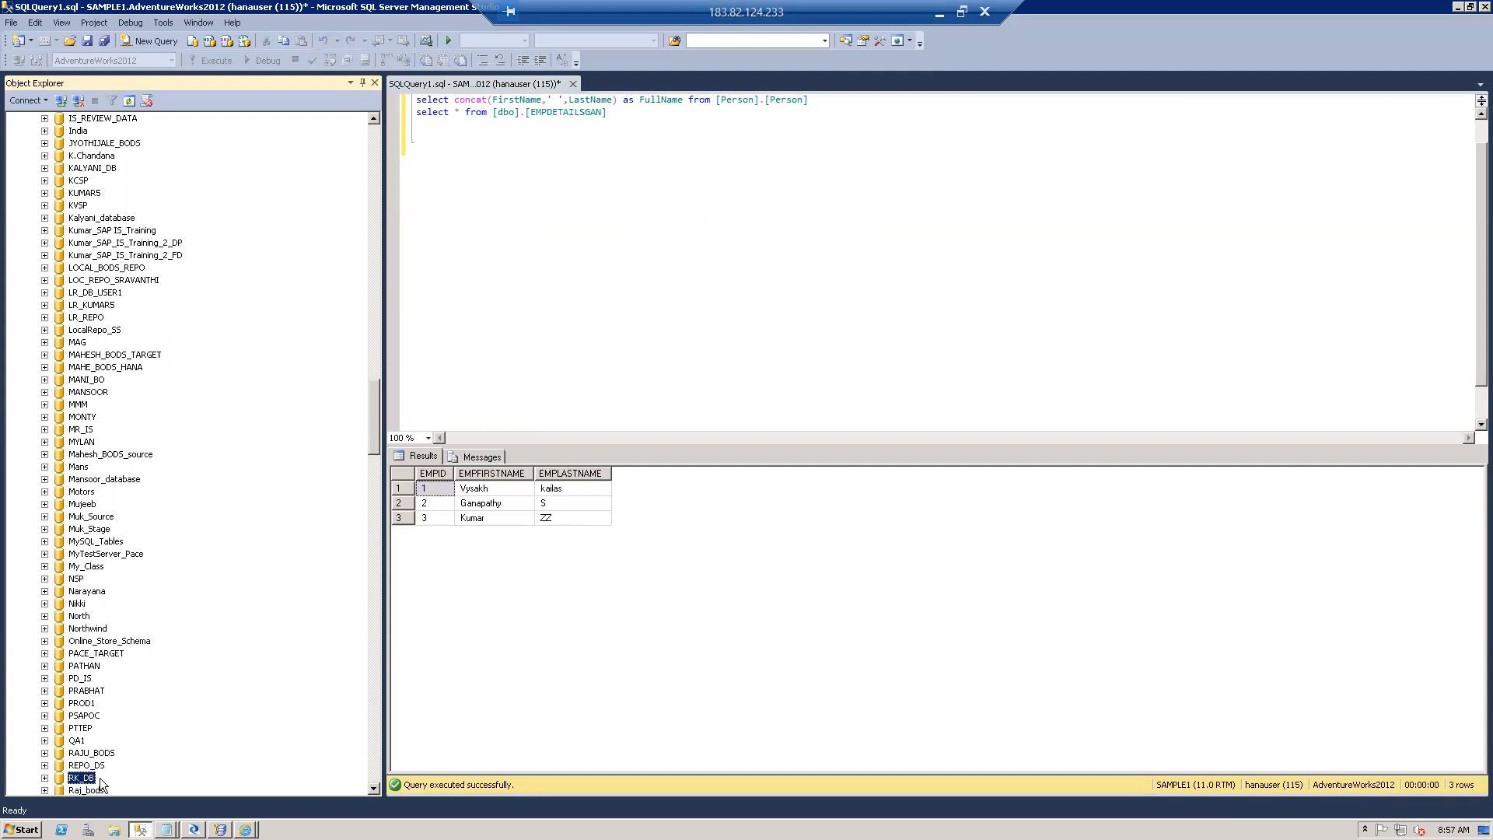
key("Down")
key("Down")
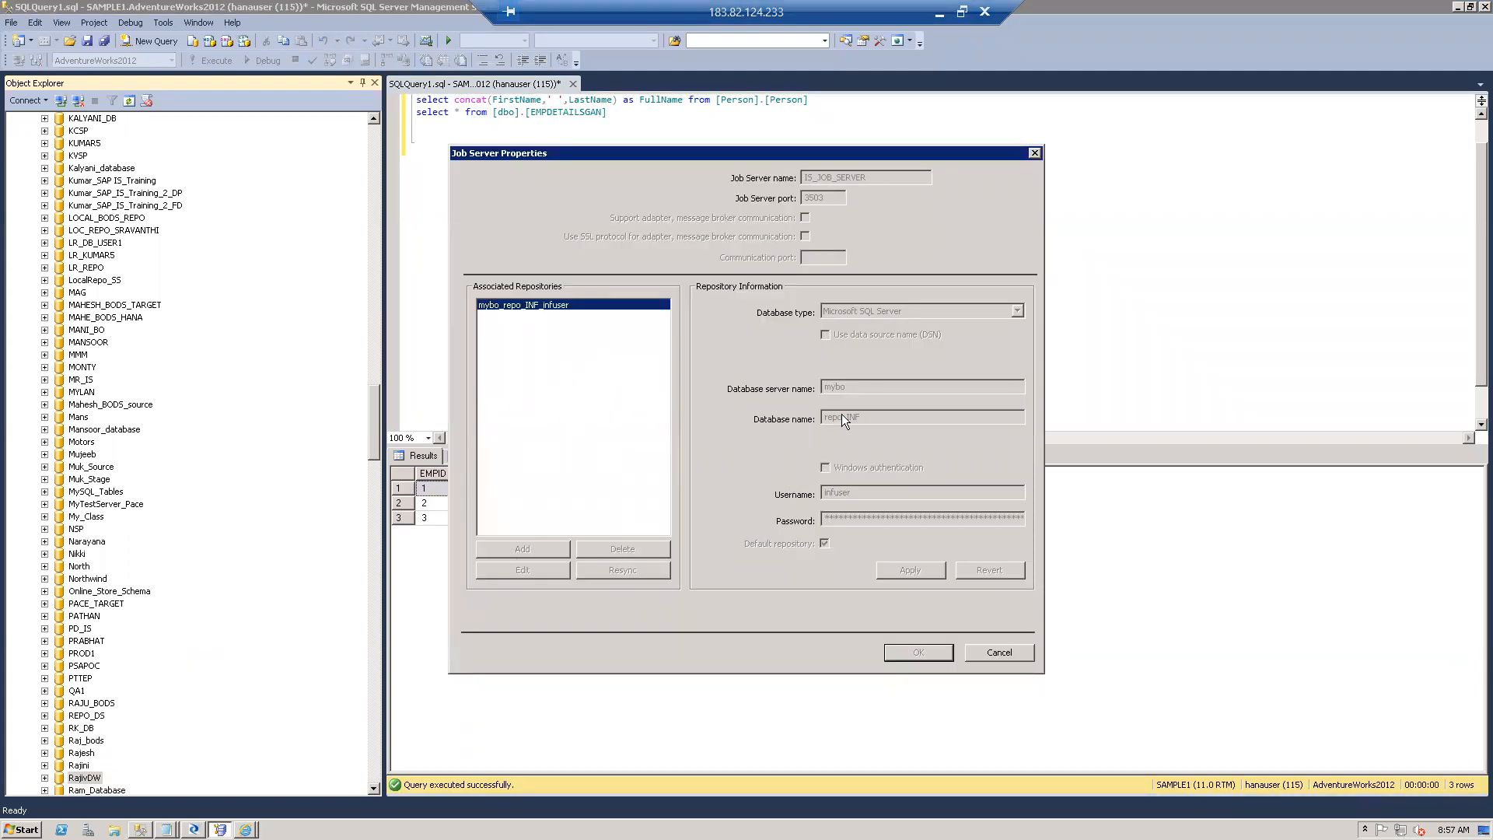
Switch to SQL Server Management Studio and search the SAMPLE1 databases listed after RajivDW for the repo_INF repository database.
key("alt+Tab")
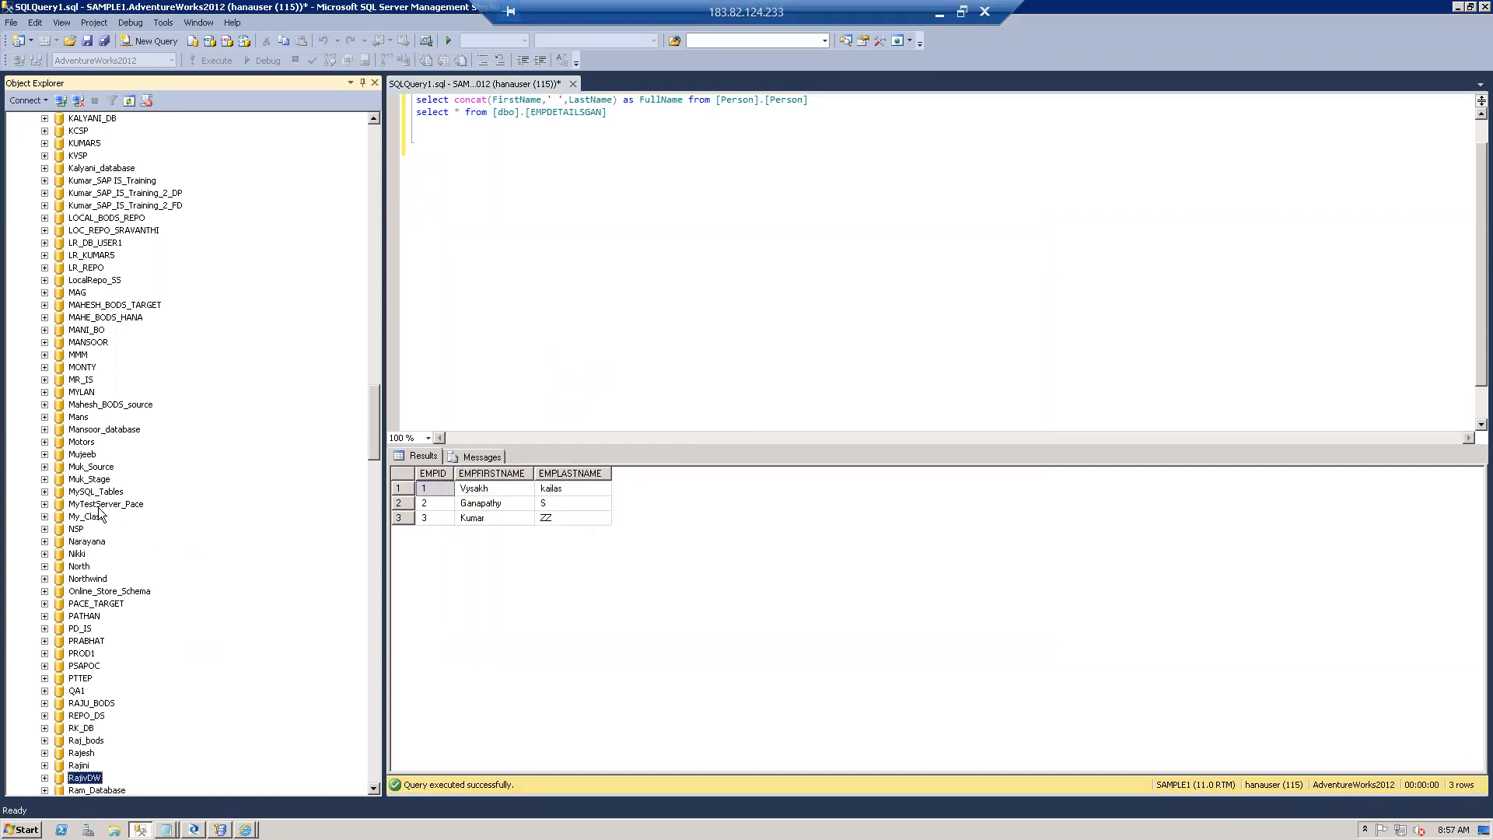
key("Down")
key("Down")
key("Down")
key("Down")
key("Down")
key("Down")
key("Down")
key("Down")
key("Down")
key("Down")
key("Down")
key("Down")
key("Down")
key("Down")
key("Down")
key("Down")
key("Down")
key("Down")
key("Down")
key("Down")
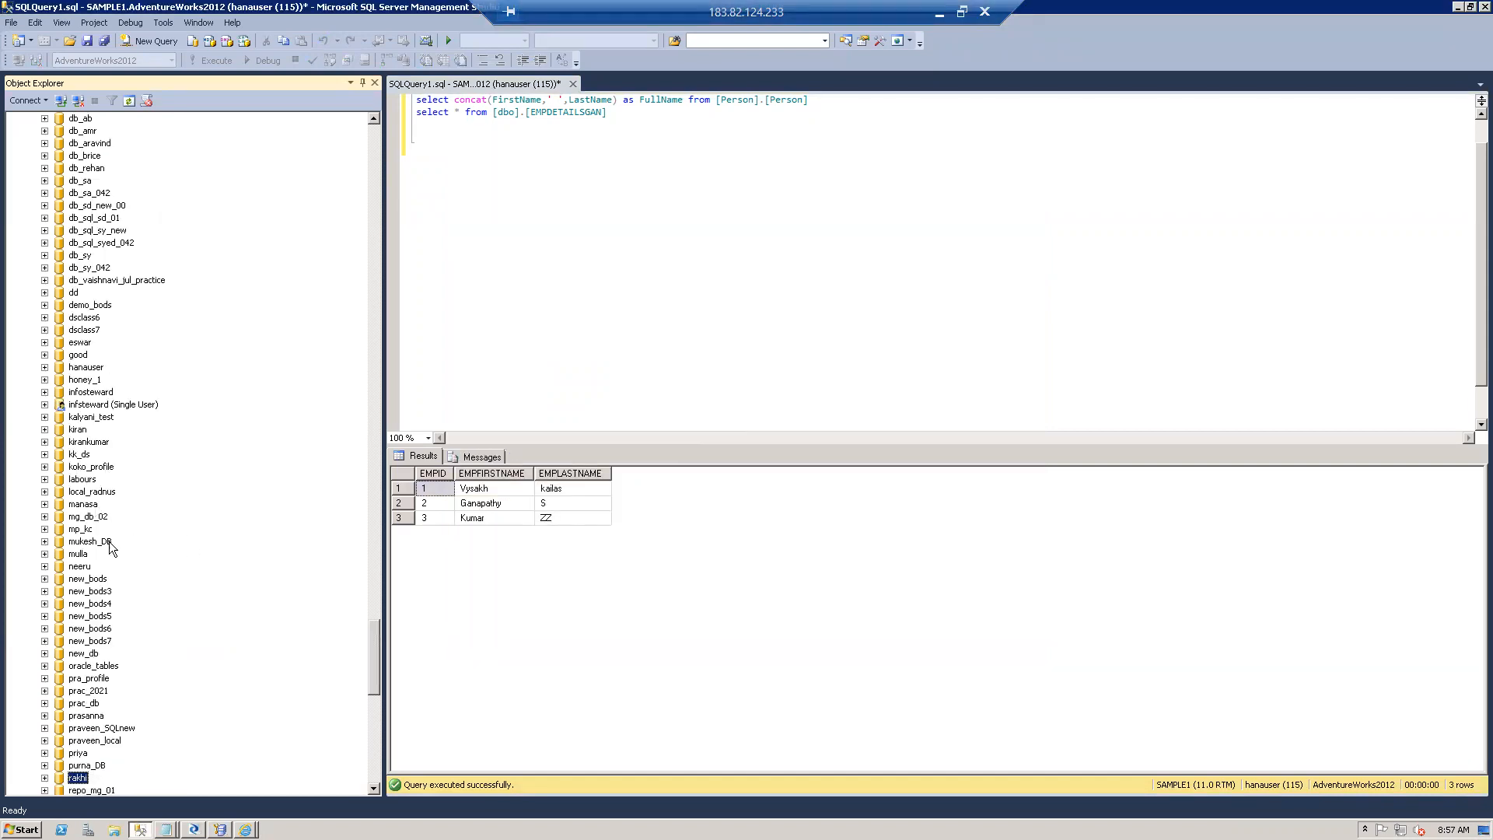
left_click(91, 467)
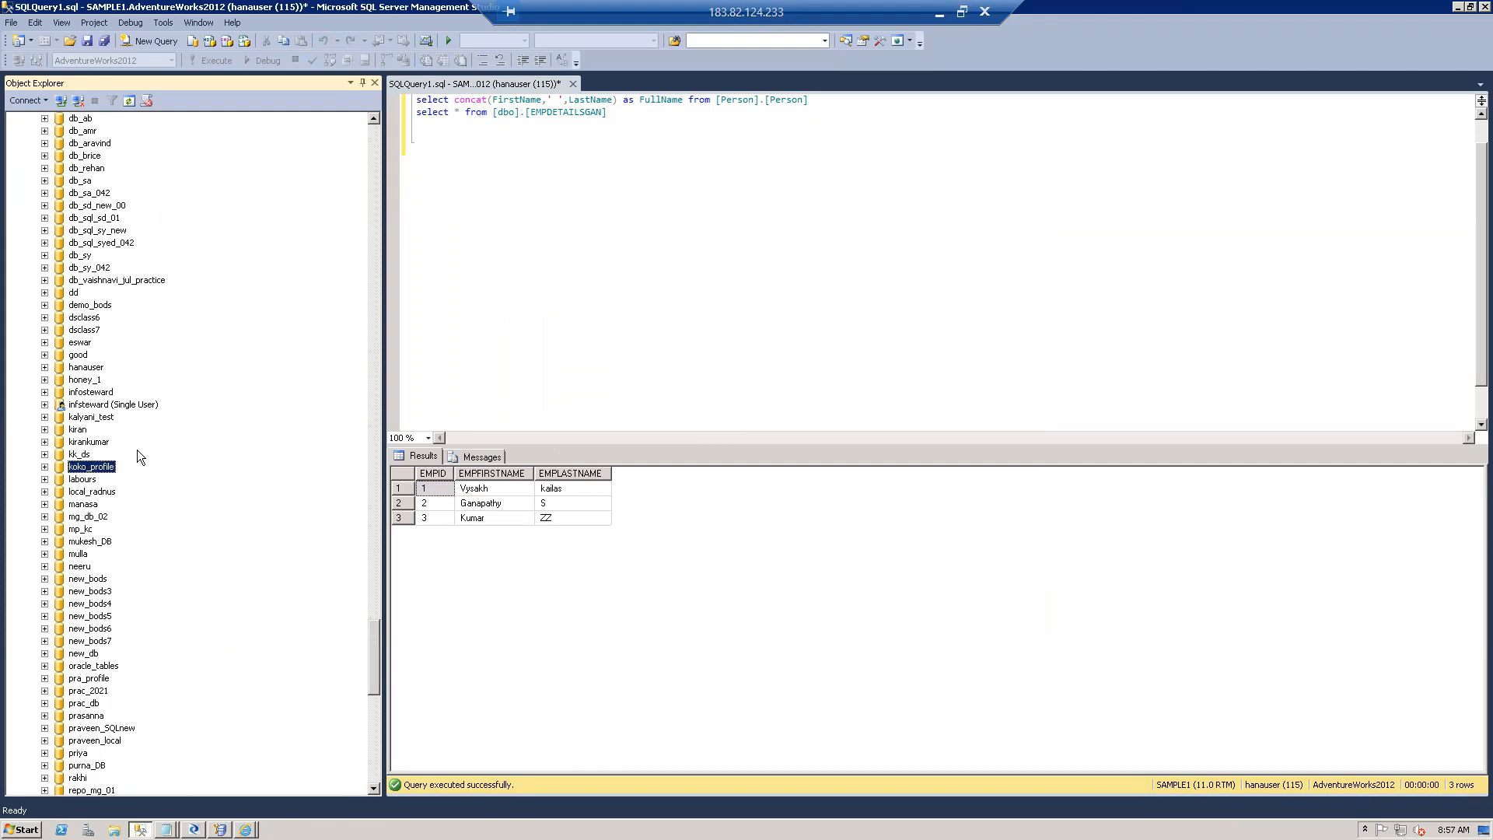
left_click(100, 380)
left_click(91, 517)
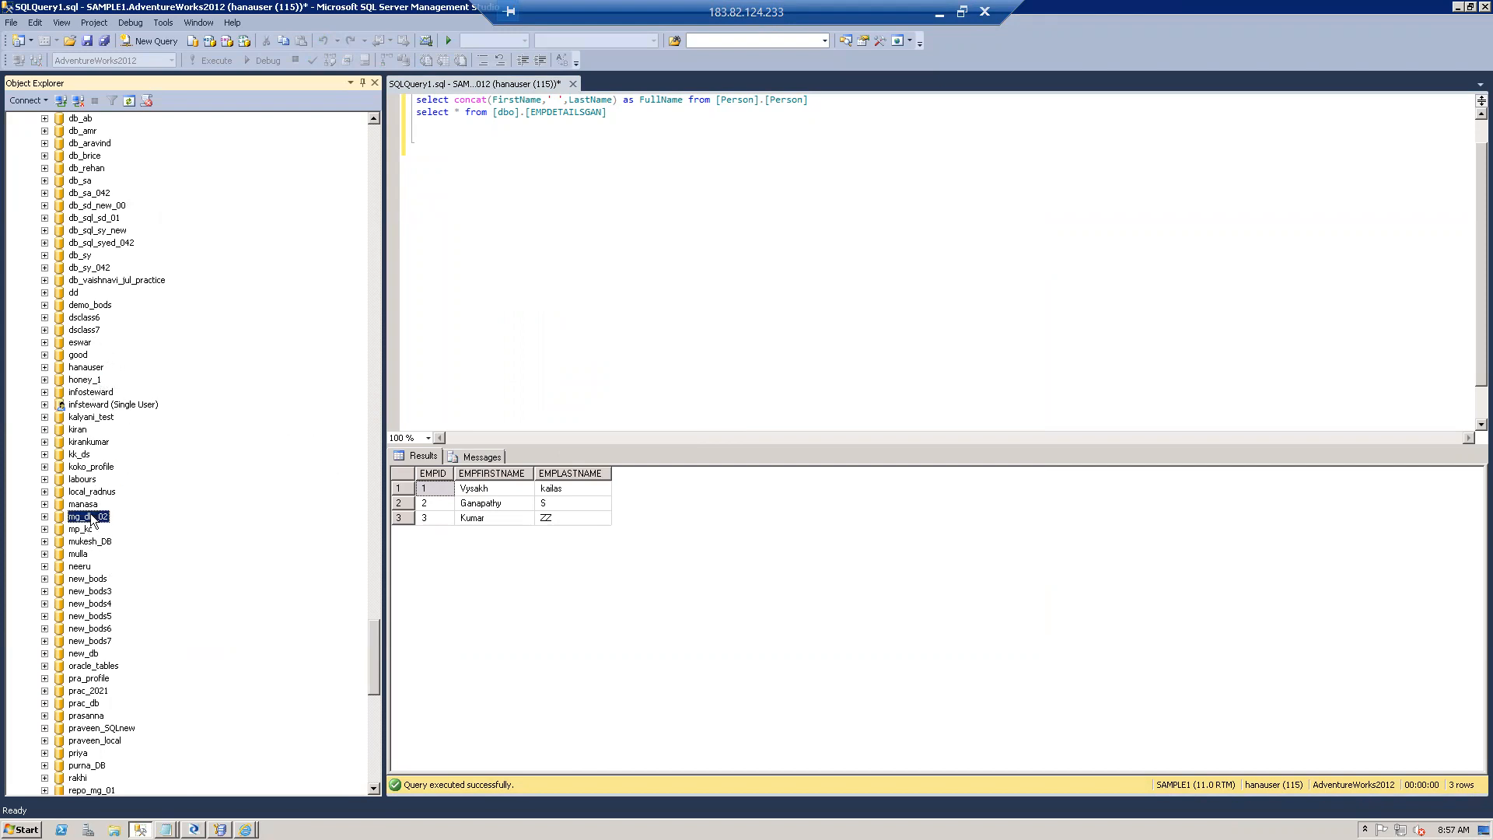
scroll(155, 467, "down", 3)
left_click(86, 679)
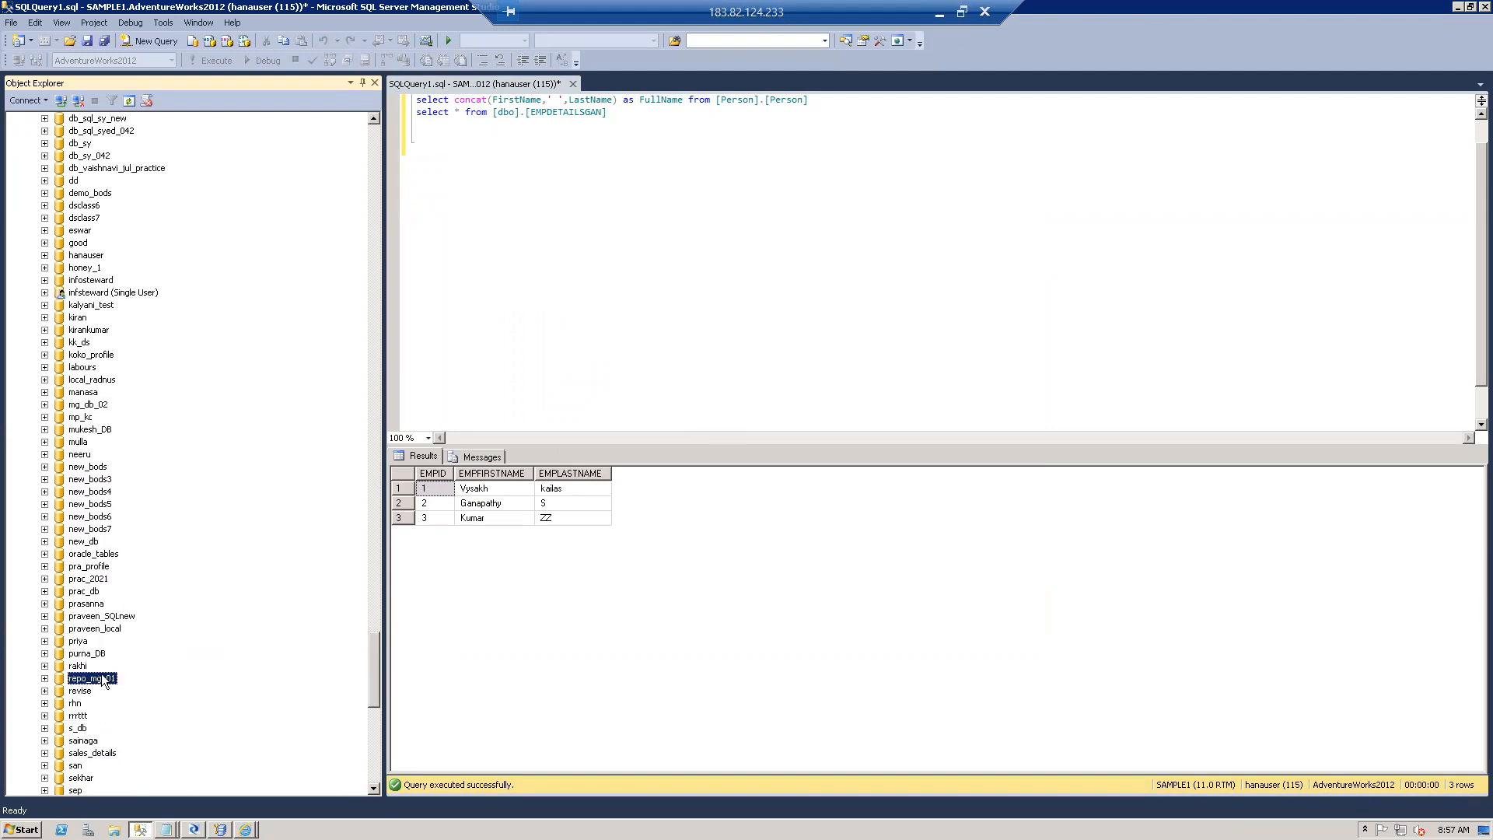
scroll(95, 631, "down", 3)
scroll(95, 632, "down", 6)
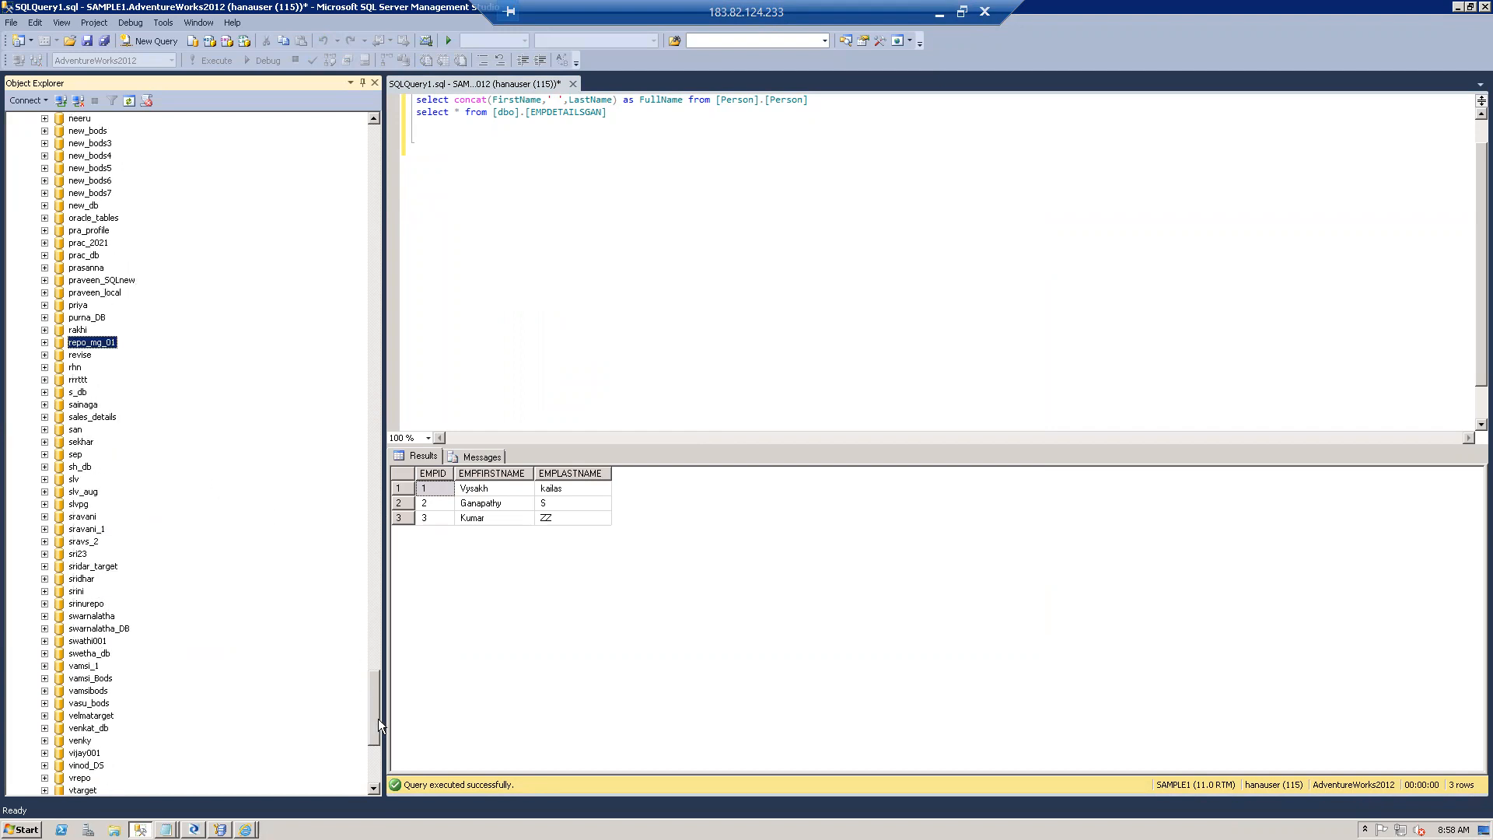
Search the SAMPLE1 database list again from its beginning through the DB_ entries for the repo_INF database.
left_click_drag(378, 704, 395, 81)
left_click_drag(371, 490, 396, 117)
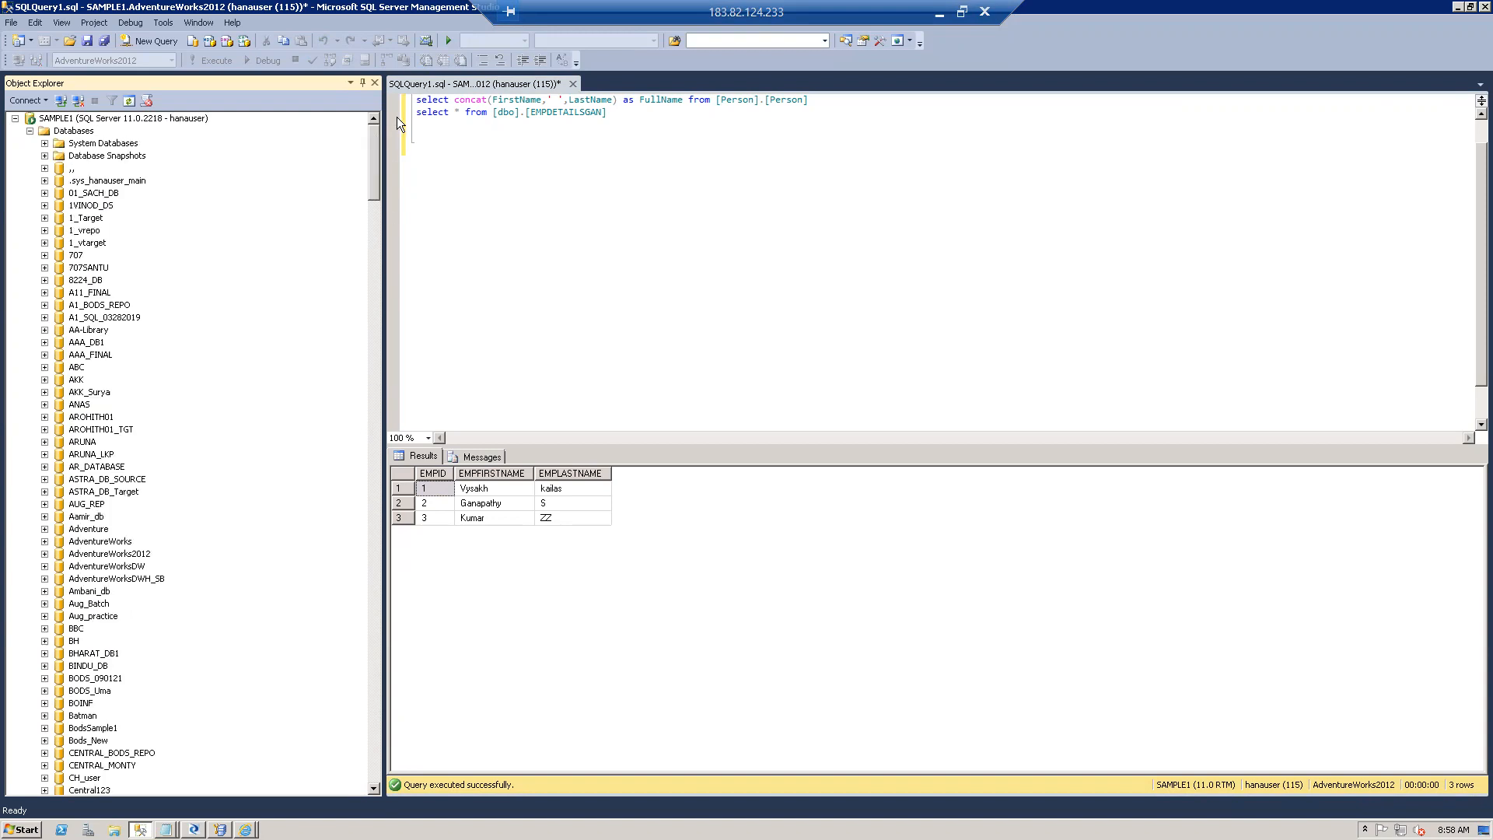
right_click(77, 131)
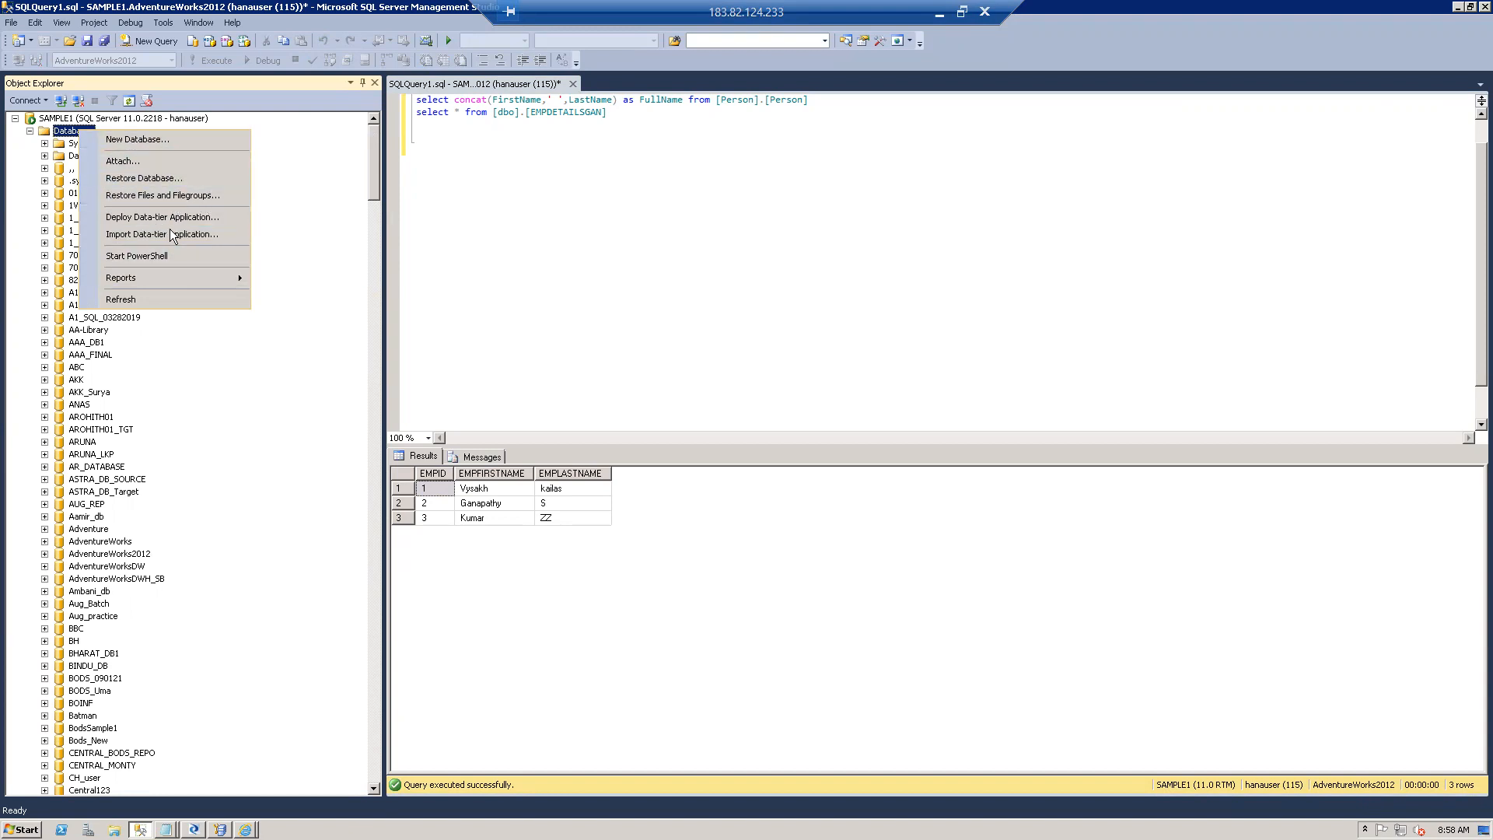
left_click(297, 238)
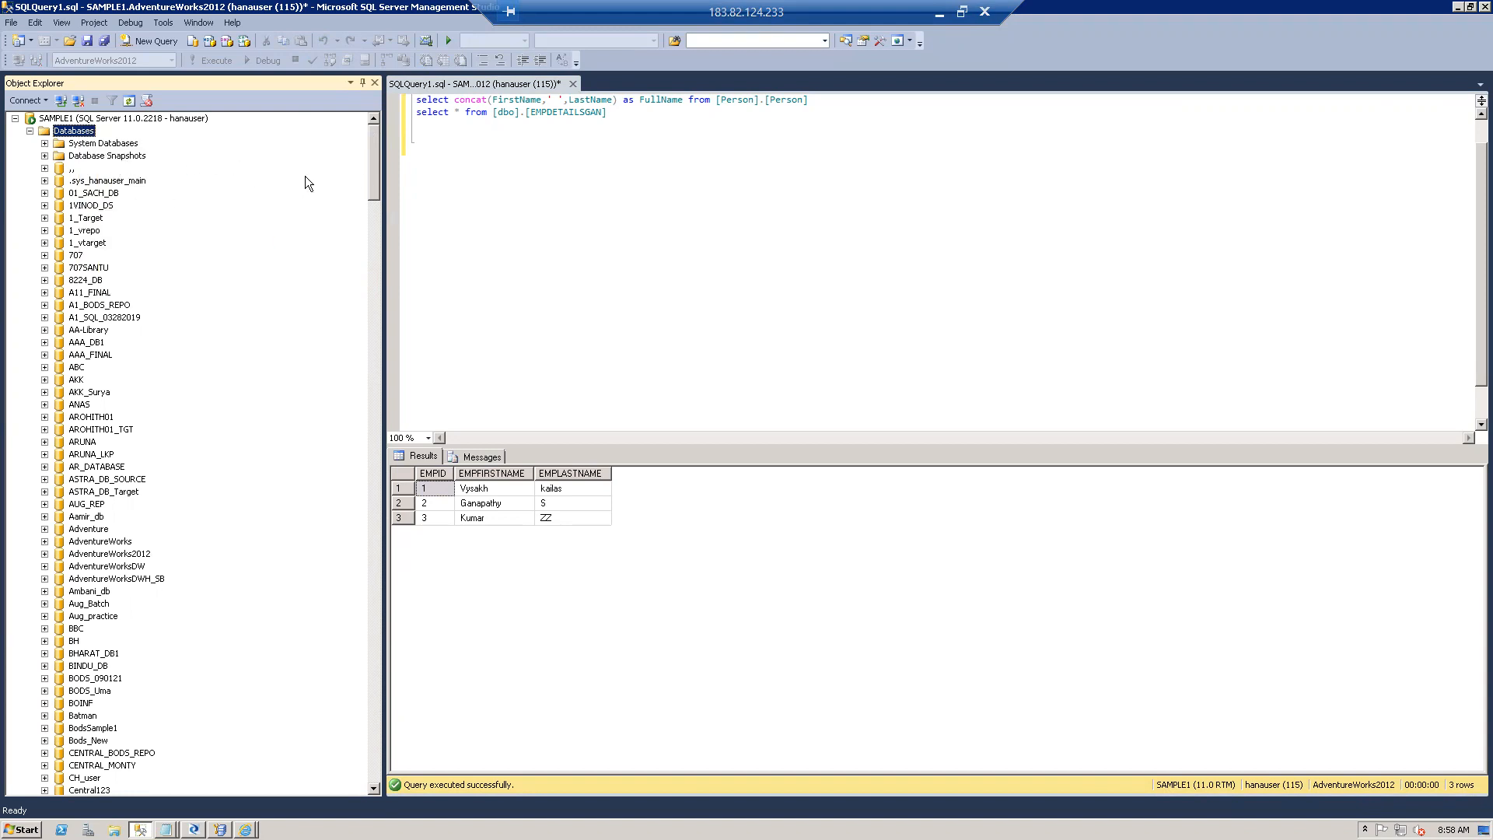
scroll(103, 215, "down", 1)
left_click(102, 209)
key("a")
key("a")
key("a")
key("a")
key("a")
key("a")
key("a")
key("a")
key("a")
key("a")
key("a")
key("a")
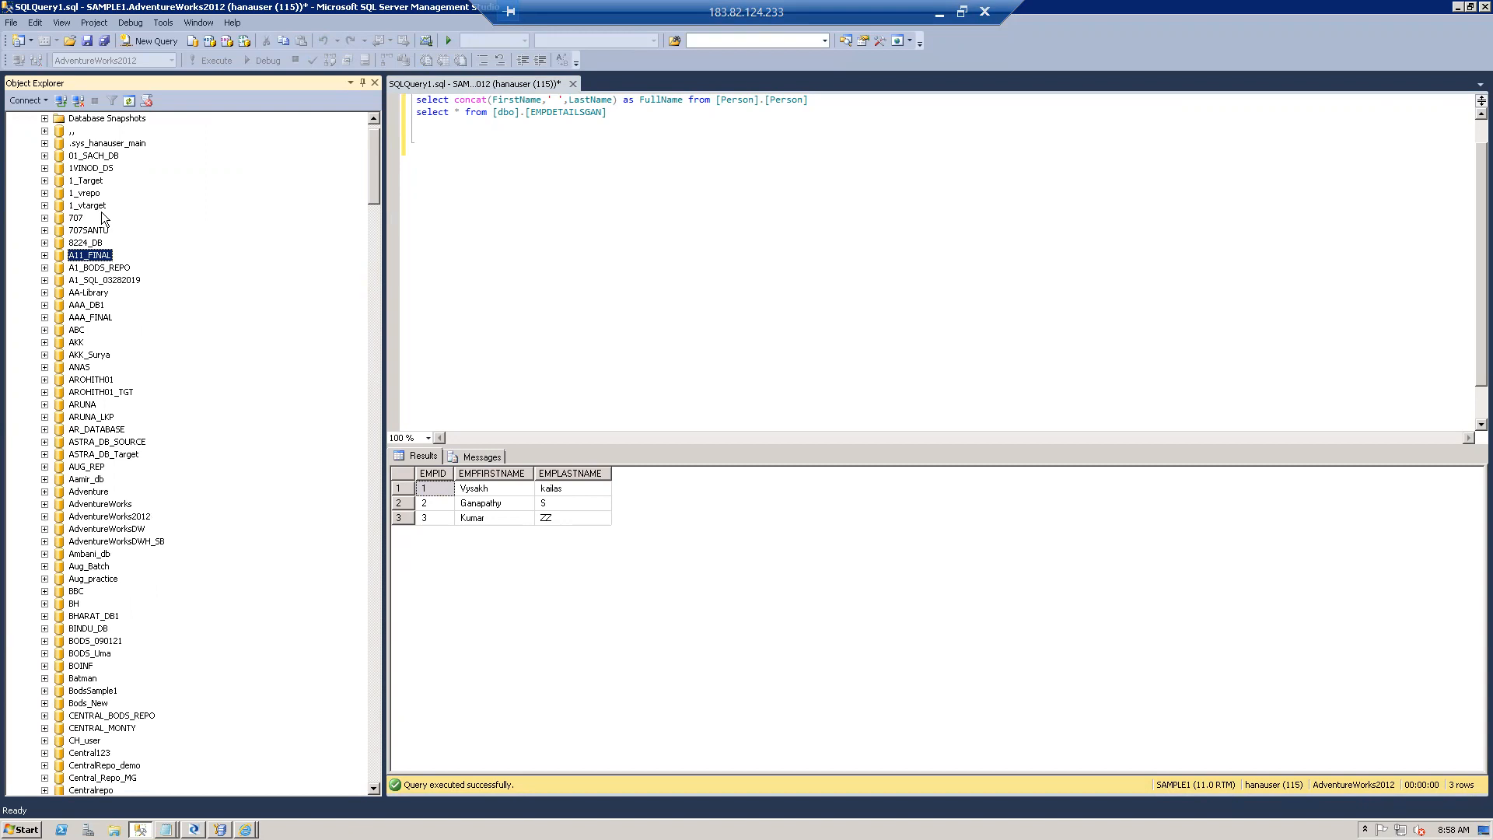
key("Down")
key("Down")
key("Down")
key("Down")
key("Down")
key("Down")
key("Down")
key("Down")
key("Down")
key("Down")
key("Down")
key("Down")
key("Down")
key("Down")
key("Down")
key("Down")
key("Down")
key("Down")
key("Down")
key("Down")
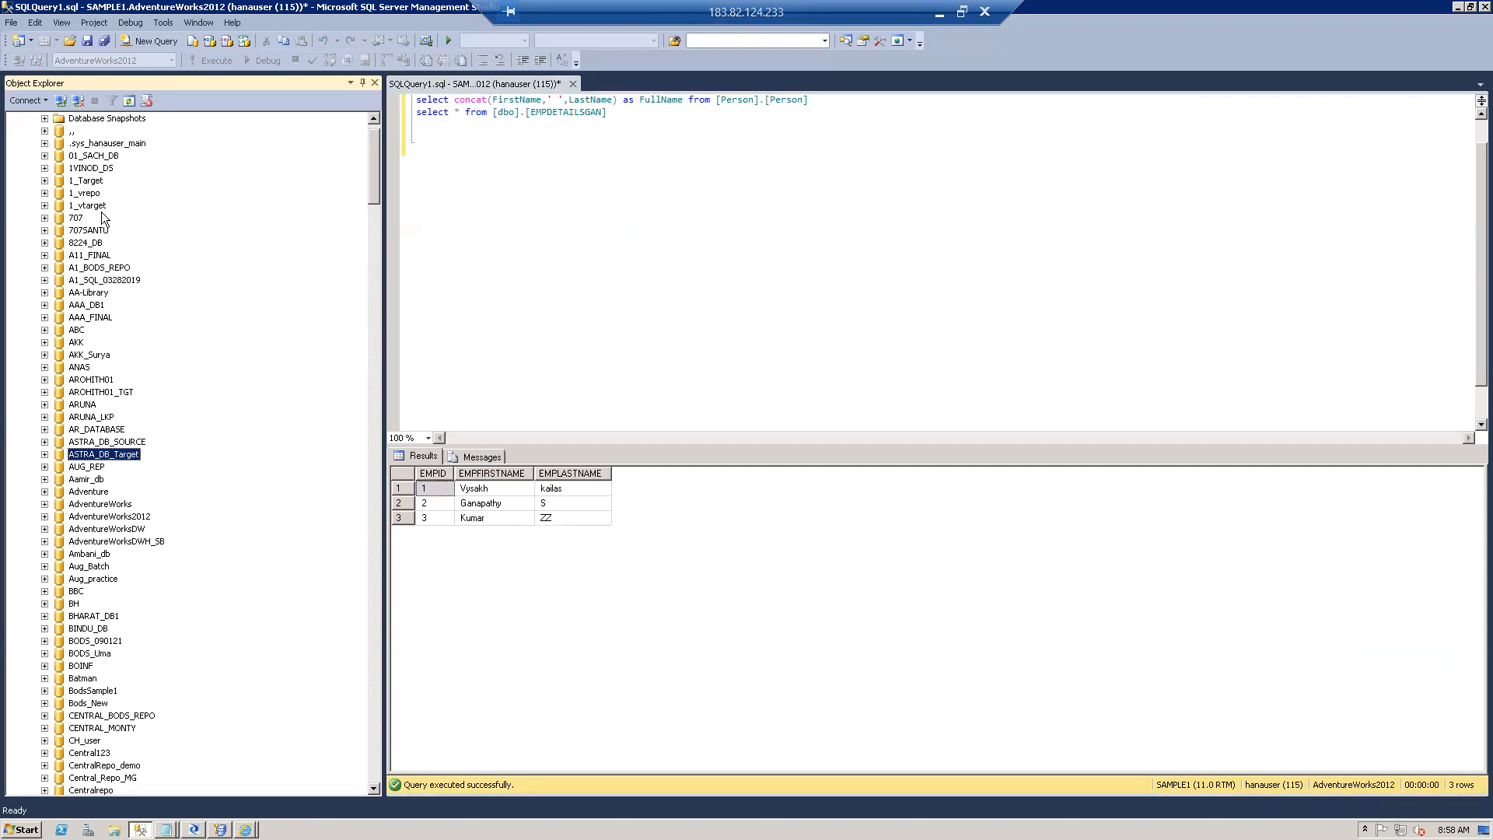
key("Down")
key("Down")
key("Down")
key("Down")
key("Down")
key("Down")
key("Down")
key("Down")
key("Down")
key("Down")
key("Down")
key("Down")
key("Down")
key("Down")
key("Down")
key("Down")
key("Down")
key("Down")
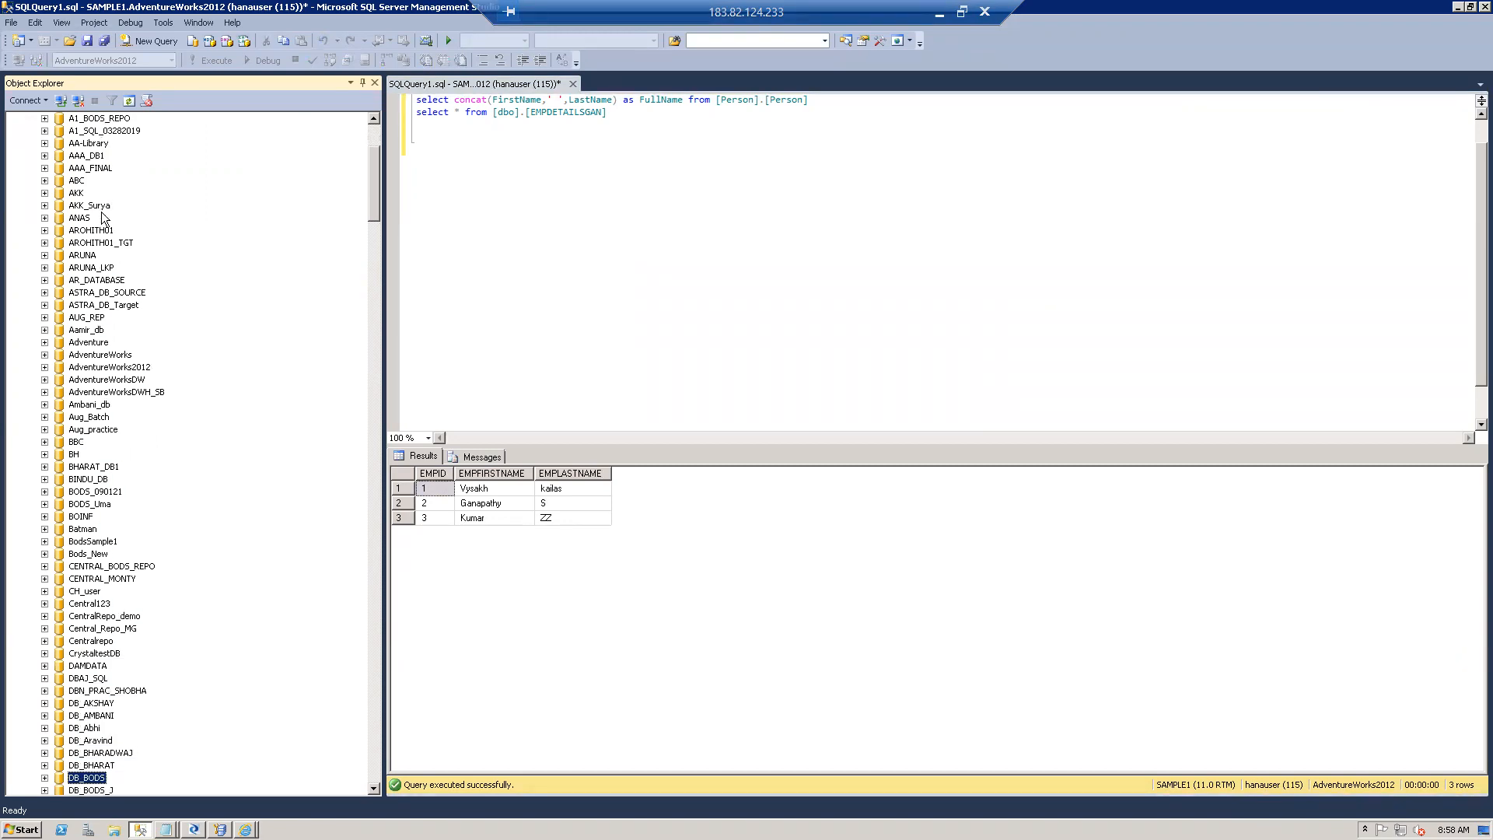
key("Down")
key("Down")
key("Down")
key("Down")
key("Down")
key("Down")
key("Down")
key("Down")
key("Down")
key("Down")
key("Down")
key("Down")
key("Down")
key("Down")
key("Down")
key("Down")
key("Down")
key("Down")
key("Down")
key("Down")
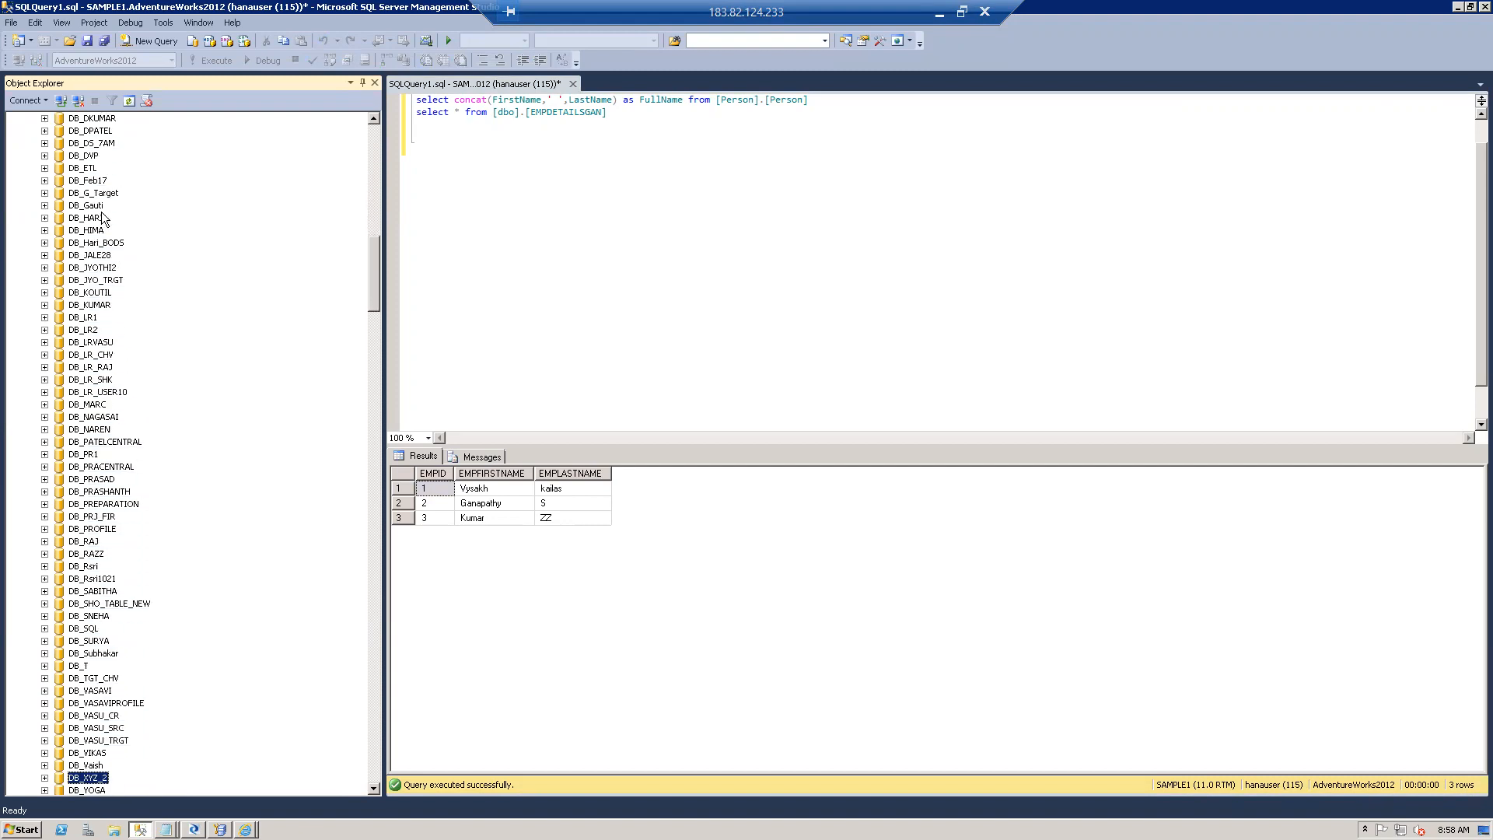
Find the SAP_IS_REPO database in the object tree and collapse its node.
left_click_drag(372, 288, 361, 471)
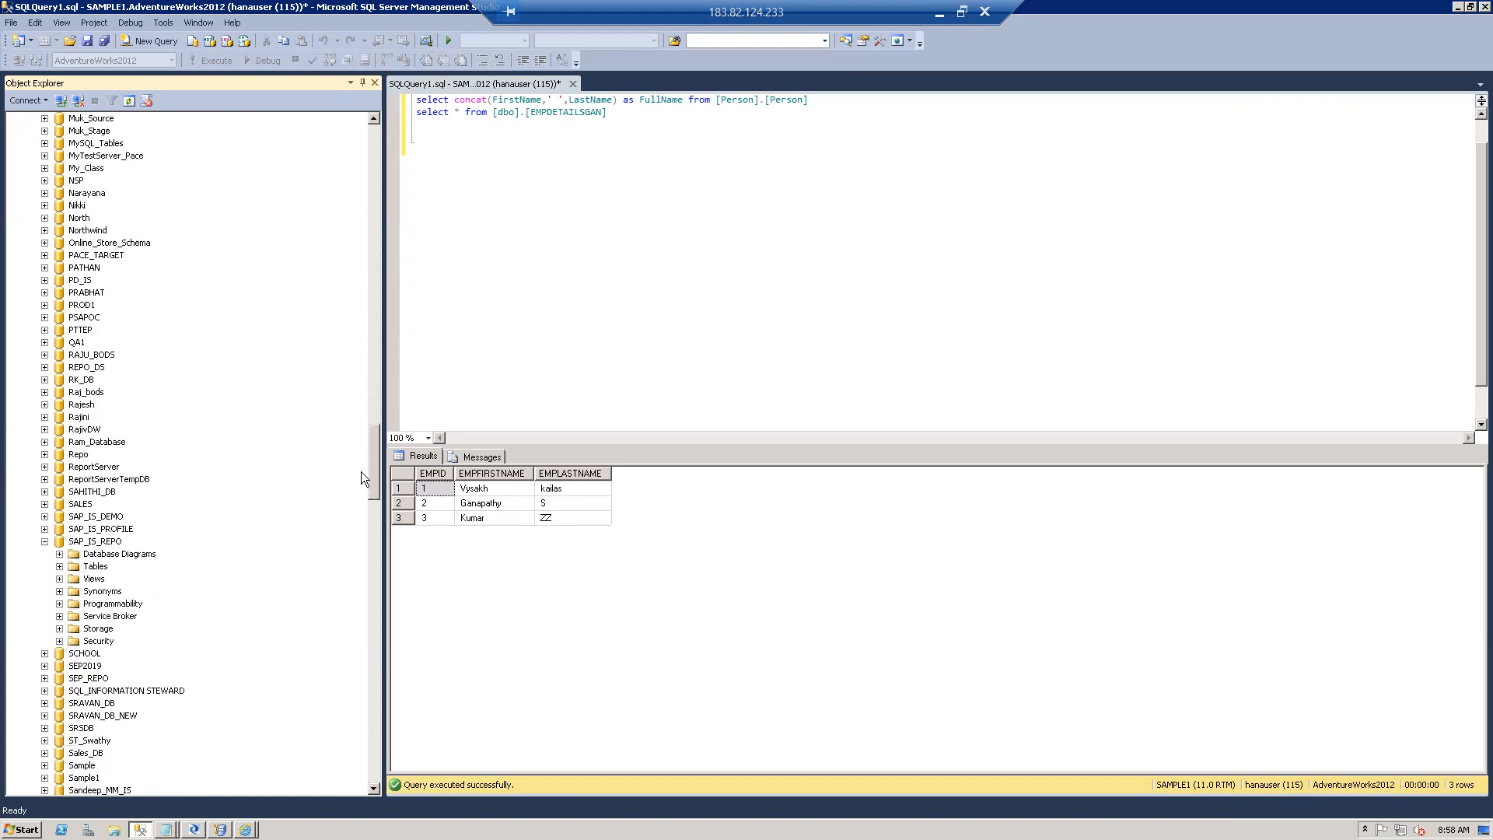
left_click(44, 541)
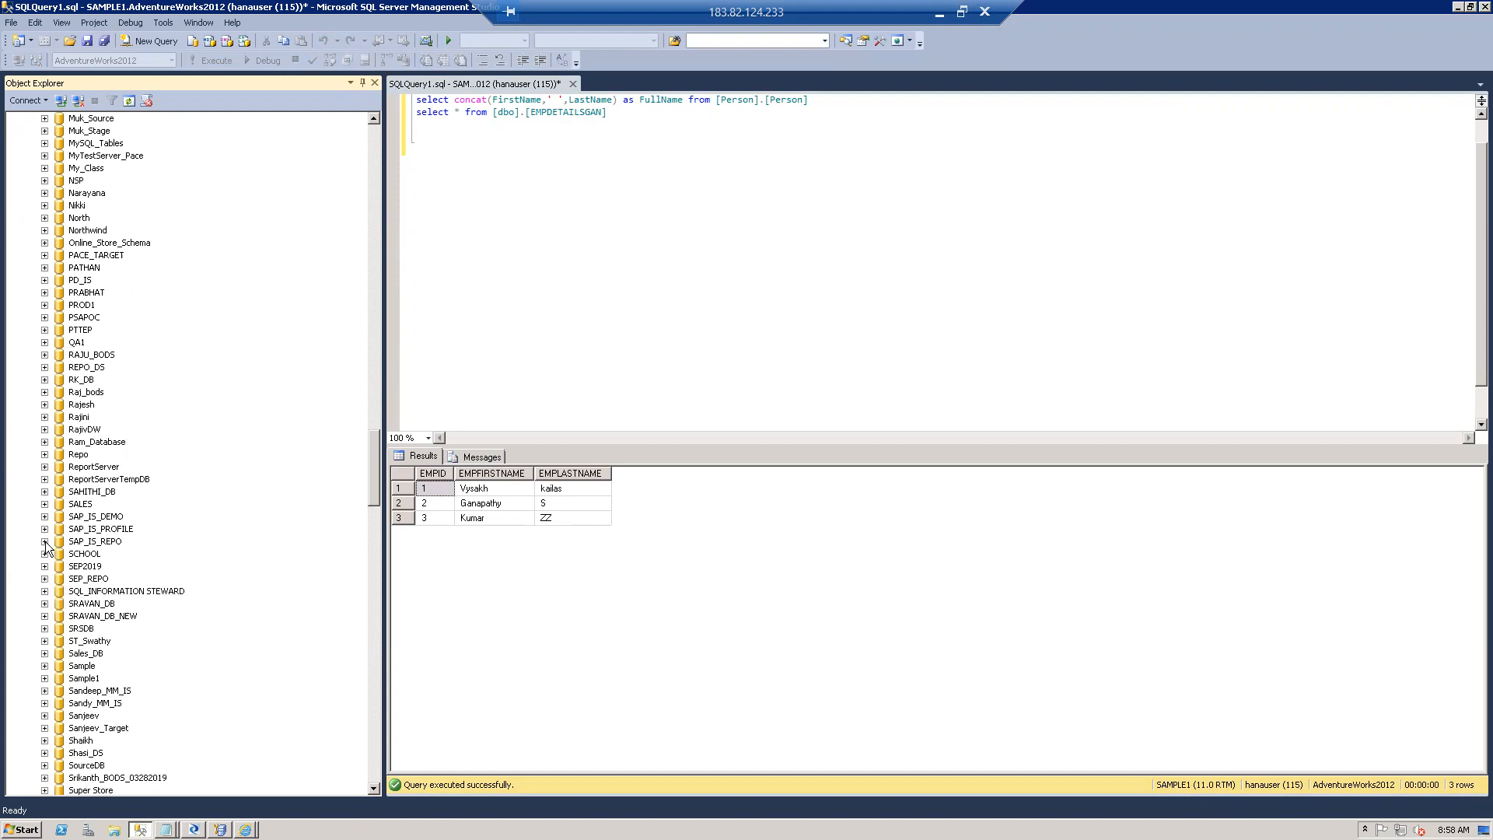
Search the remaining SAMPLE1 databases from REPO_DS to the end of the object tree for the repo_INF repository database.
left_click(101, 356)
left_click(94, 368)
key("Down")
key("Down")
key("Down")
key("Down")
key("Down")
key("Down")
key("Down")
key("Down")
key("Down")
key("Down")
key("Down")
key("Down")
key("Down")
key("Down")
key("Down")
key("Up")
key("Down")
key("Down")
key("Down")
key("Down")
key("Down")
key("Down")
key("Down")
key("Down")
key("Down")
key("Down")
key("Down")
key("Down")
key("Down")
key("Down")
key("Down")
key("Down")
key("Down")
key("Down")
key("Down")
key("Down")
key("Down")
key("Down")
key("Down")
key("Down")
key("Down")
key("Down")
key("Down")
key("Down")
key("Down")
key("Down")
key("Down")
key("Down")
key("Down")
key("Down")
key("Down")
key("Down")
key("Down")
key("Down")
key("Down")
key("Down")
key("Down")
key("Down")
key("Down")
key("Down")
key("Down")
key("Down")
key("Down")
key("Down")
key("Down")
key("Down")
key("Down")
key("Down")
key("Down")
key("Down")
key("Down")
key("Down")
key("Down")
key("Down")
key("Down")
key("Down")
key("Down")
key("Down")
key("Down")
key("Down")
key("Down")
key("Down")
key("Down")
key("Down")
key("Down")
key("Down")
key("Down")
key("Down")
key("Down")
key("Down")
key("Down")
key("Down")
key("Down")
key("Down")
key("Down")
key("Down")
key("Down")
key("Down")
key("Down")
key("Down")
key("Down")
key("Down")
key("Down")
key("Down")
key("Down")
key("Down")
key("Down")
key("Down")
key("Down")
key("Down")
key("Down")
key("Down")
key("Down")
key("Down")
key("Down")
key("Down")
key("Down")
key("Down")
key("Down")
key("Down")
key("Down")
key("Up")
key("Up")
key("Up")
key("Up")
key("Up")
key("Up")
key("Up")
key("Up")
key("Up")
key("Up")
key("Up")
key("Up")
key("Up")
key("Up")
key("Up")
key("Down")
key("Down")
key("Down")
key("Down")
key("Down")
key("Down")
key("Down")
key("Down")
key("Down")
key("Down")
key("Down")
key("Down")
key("Down")
key("Down")
key("Down")
key("Down")
key("Down")
key("Down")
key("Down")
key("Down")
key("Down")
key("Down")
key("Down")
key("Down")
key("Down")
key("Down")
key("Down")
key("Down")
key("Down")
key("Down")
key("Down")
key("Down")
key("Down")
key("Down")
key("Down")
key("Down")
key("Down")
key("Down")
key("Down")
key("Up")
key("Up")
key("Up")
key("Up")
key("Up")
key("Down")
key("Down")
key("Down")
key("Down")
key("Down")
key("Down")
key("Down")
key("Down")
key("Down")
key("Down")
key("Down")
key("Down")
key("Down")
key("Down")
key("Down")
key("Down")
key("Down")
key("Down")
key("Down")
key("Down")
key("Down")
key("Down")
key("Down")
key("Down")
key("Down")
key("Down")
key("Down")
key("Down")
key("Down")
key("Down")
key("Down")
key("Down")
key("Down")
key("Down")
key("Down")
key("Down")
key("Down")
key("Down")
key("Down")
key("Down")
key("Down")
key("Down")
key("Down")
key("Down")
key("Down")
key("Down")
key("Down")
key("Down")
key("Down")
key("Down")
key("Return")
key("Escape")
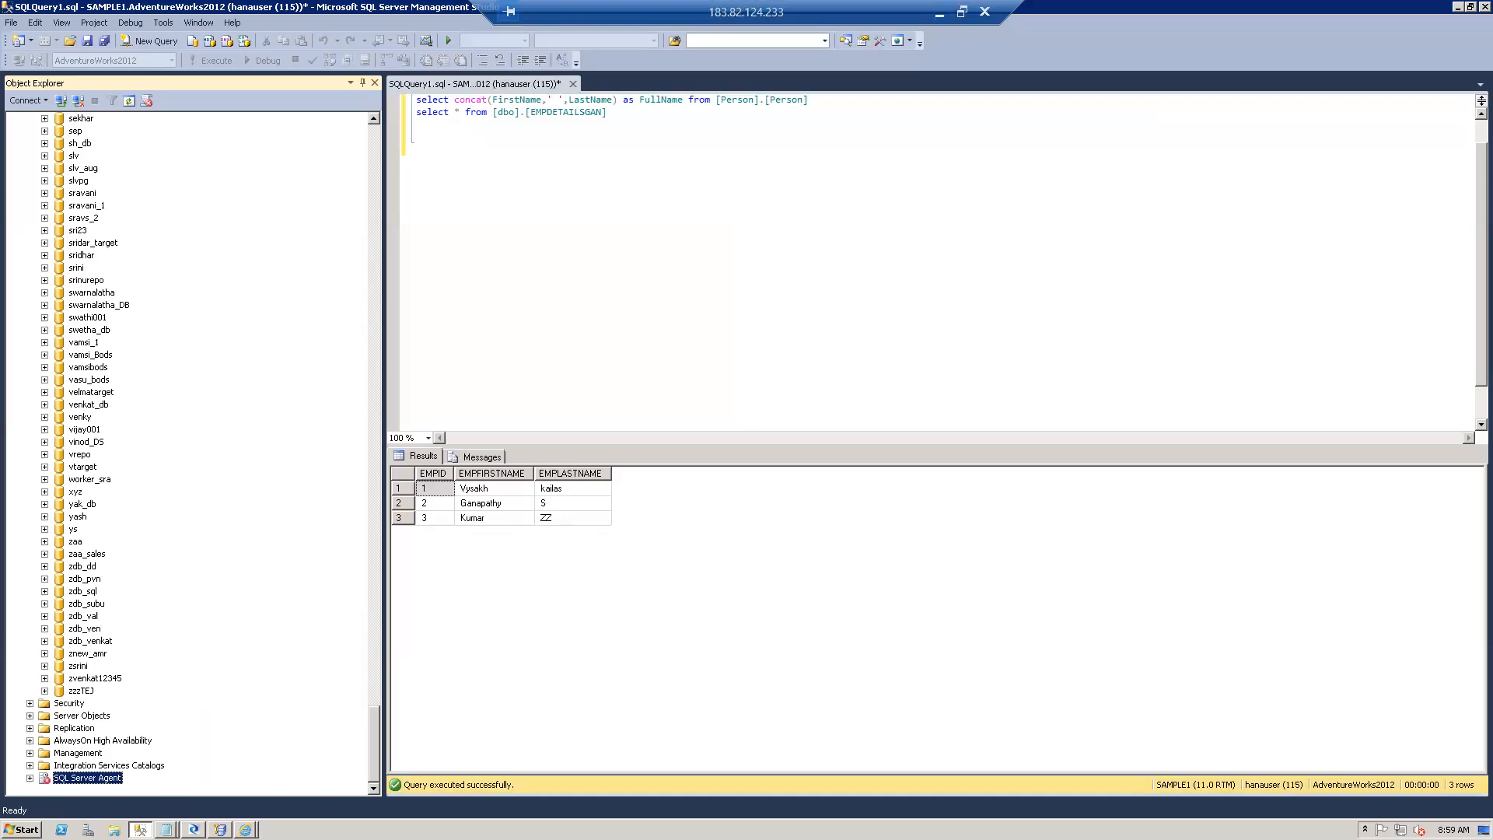
Compare the repository details in Job Server Properties with the SQL Server name in the bods details notes, and close the notes.
left_click(220, 830)
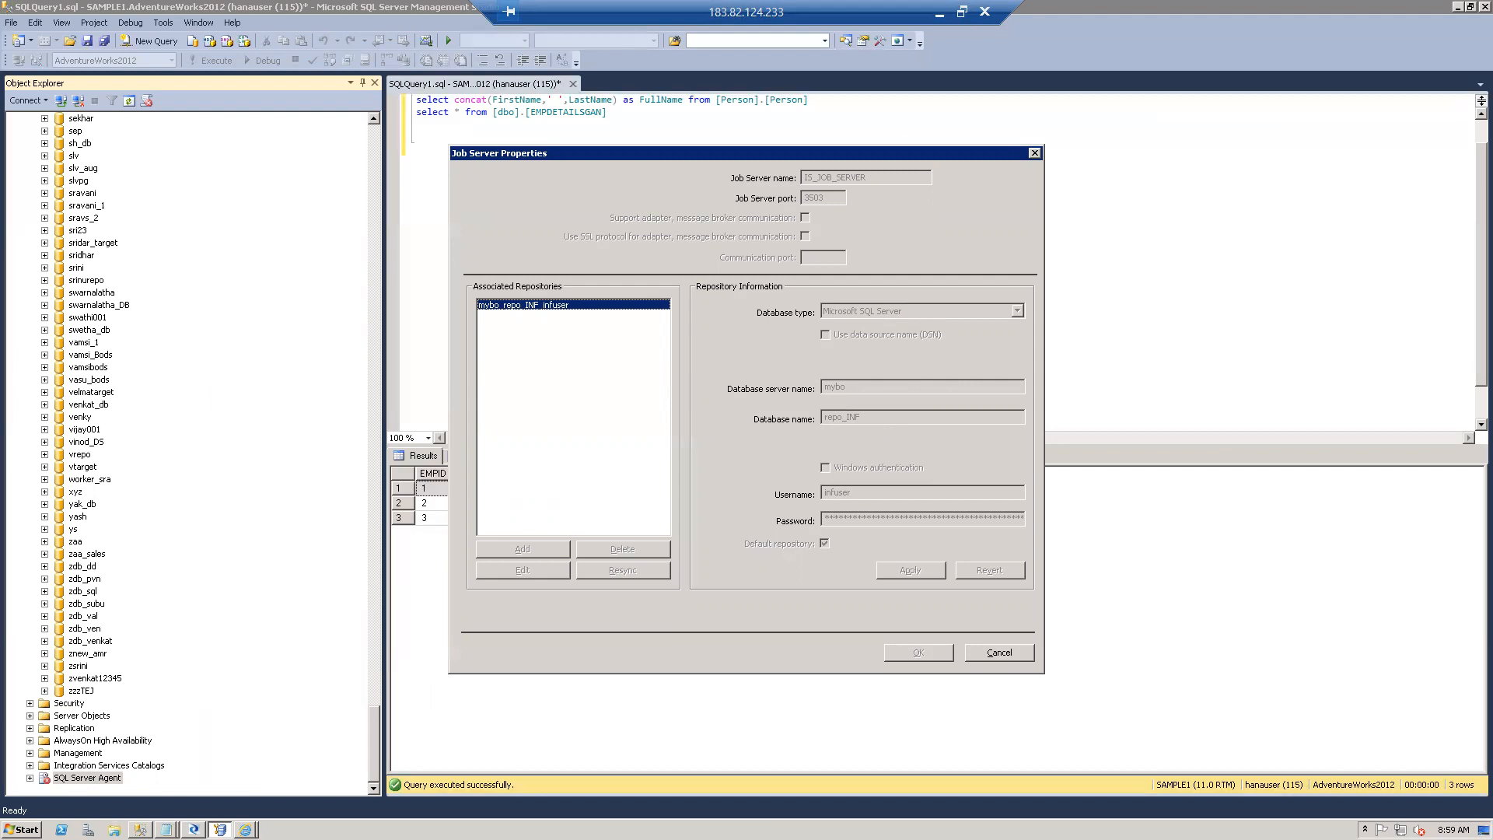
left_click(167, 829)
left_click(177, 801)
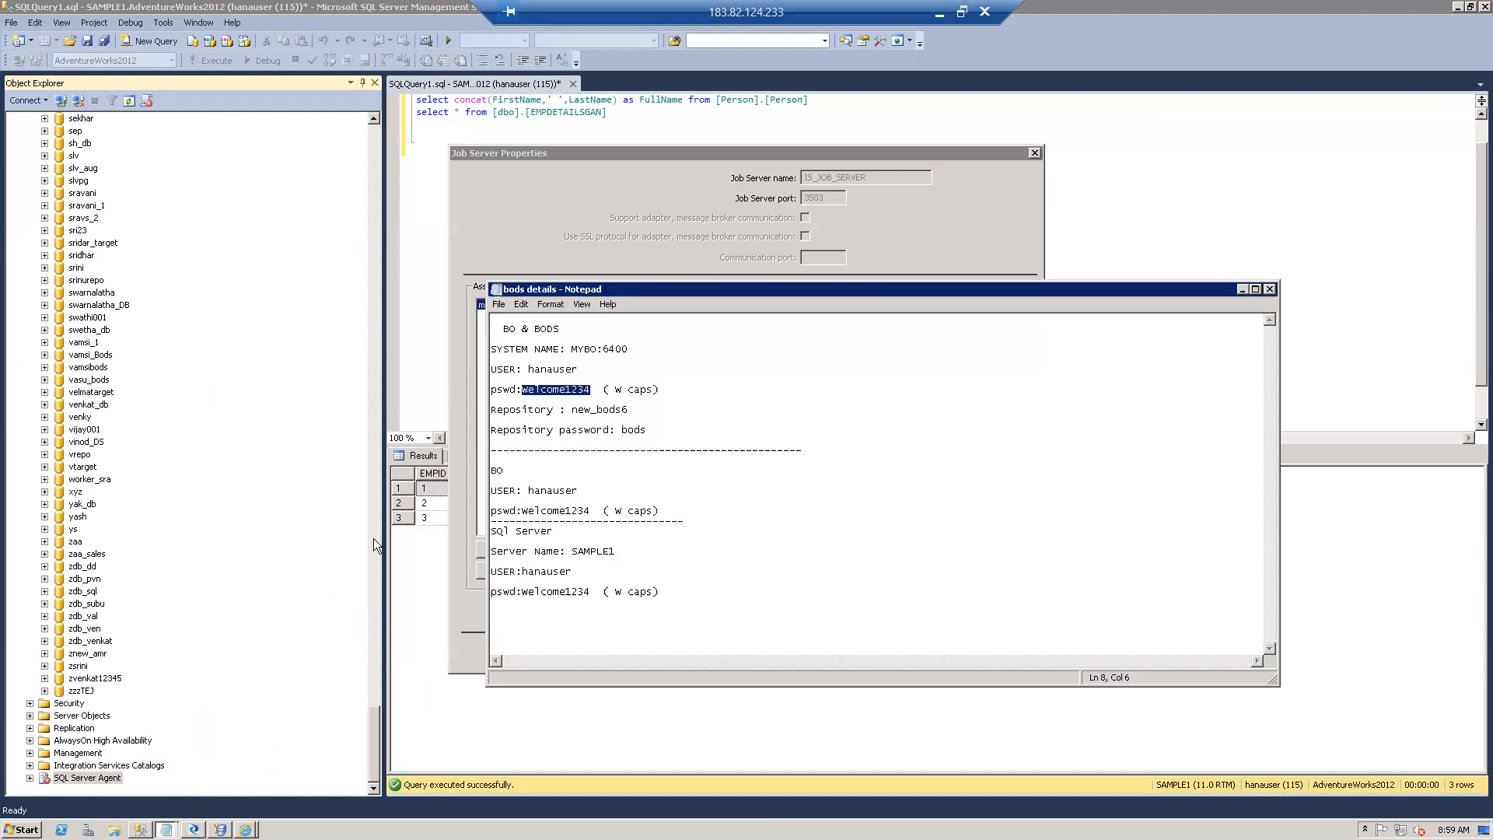
left_click(547, 477)
left_click_drag(629, 552, 579, 538)
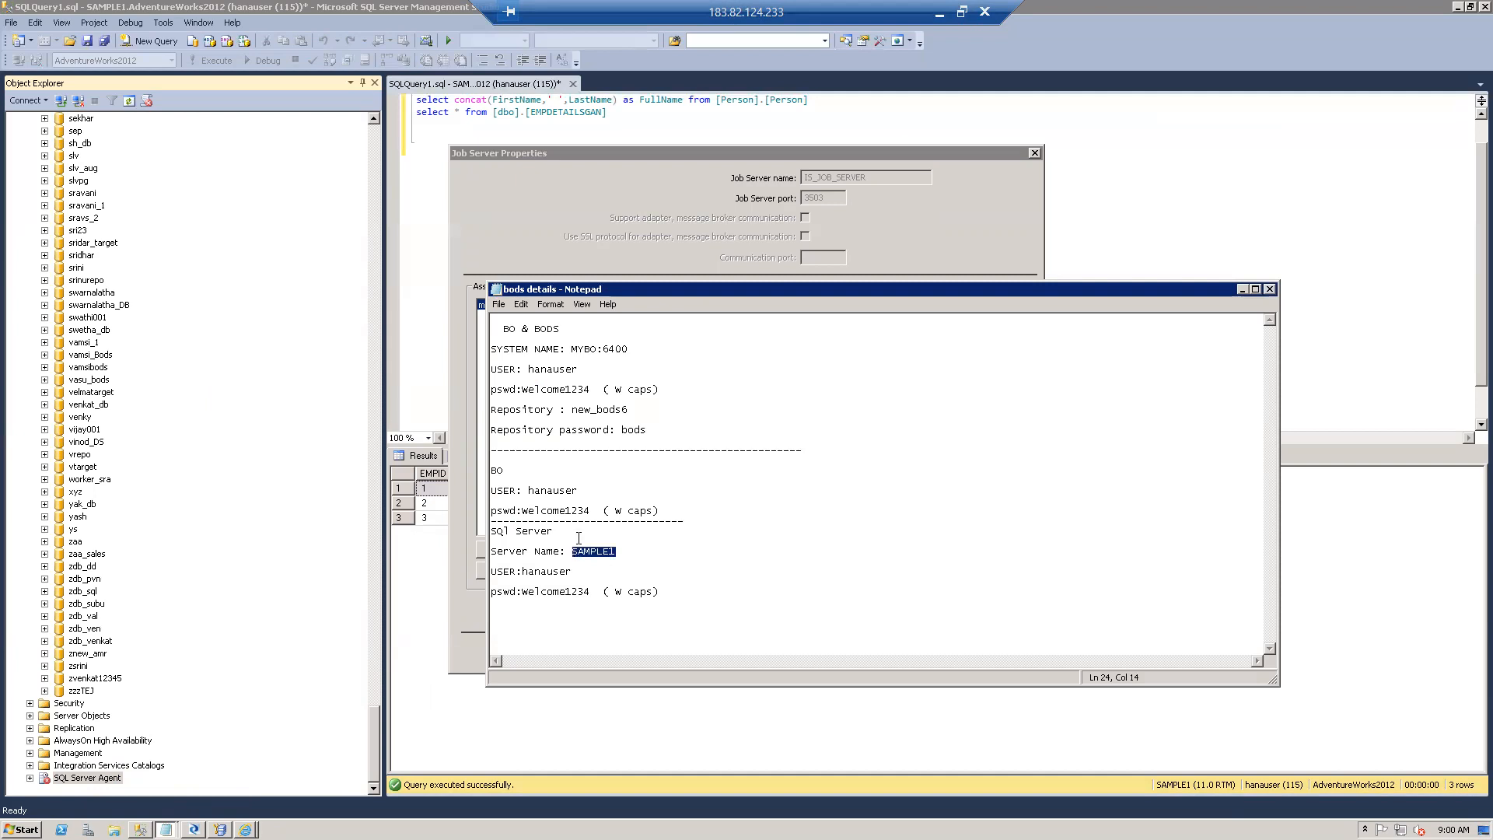
left_click_drag(934, 291, 1111, 535)
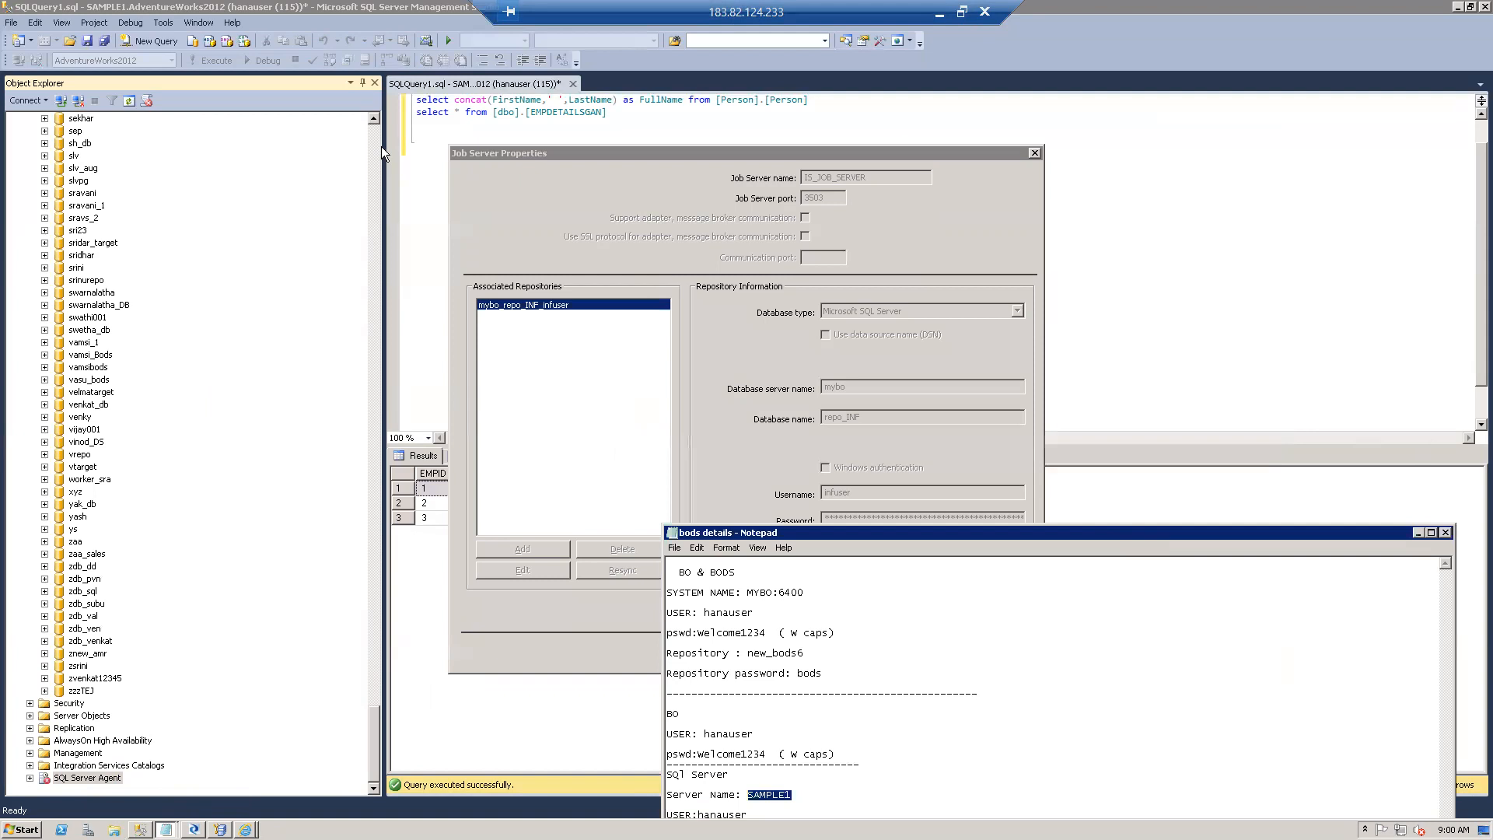
left_click_drag(986, 539, 763, 271)
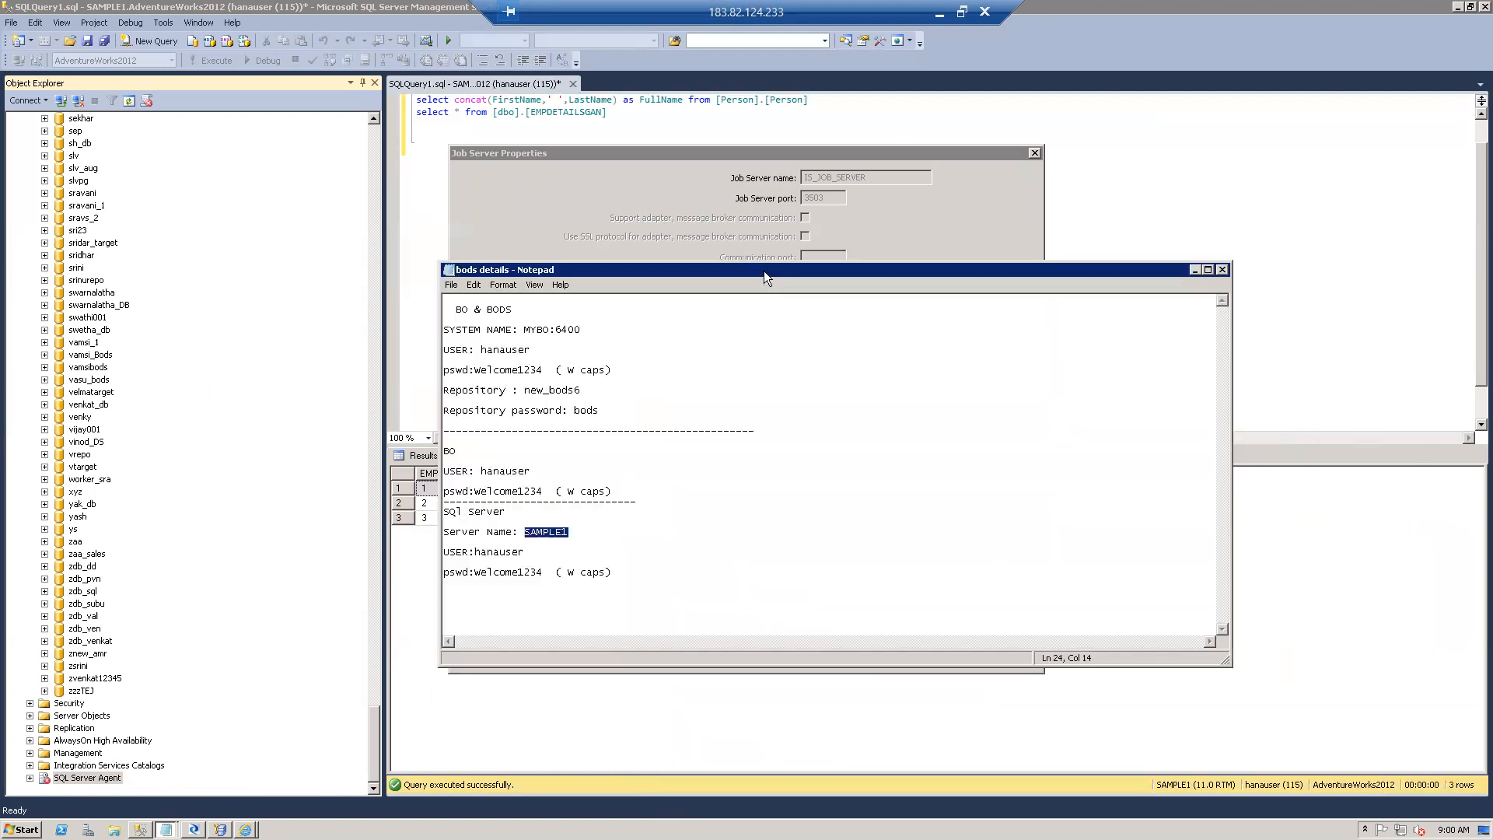
left_click(1221, 270)
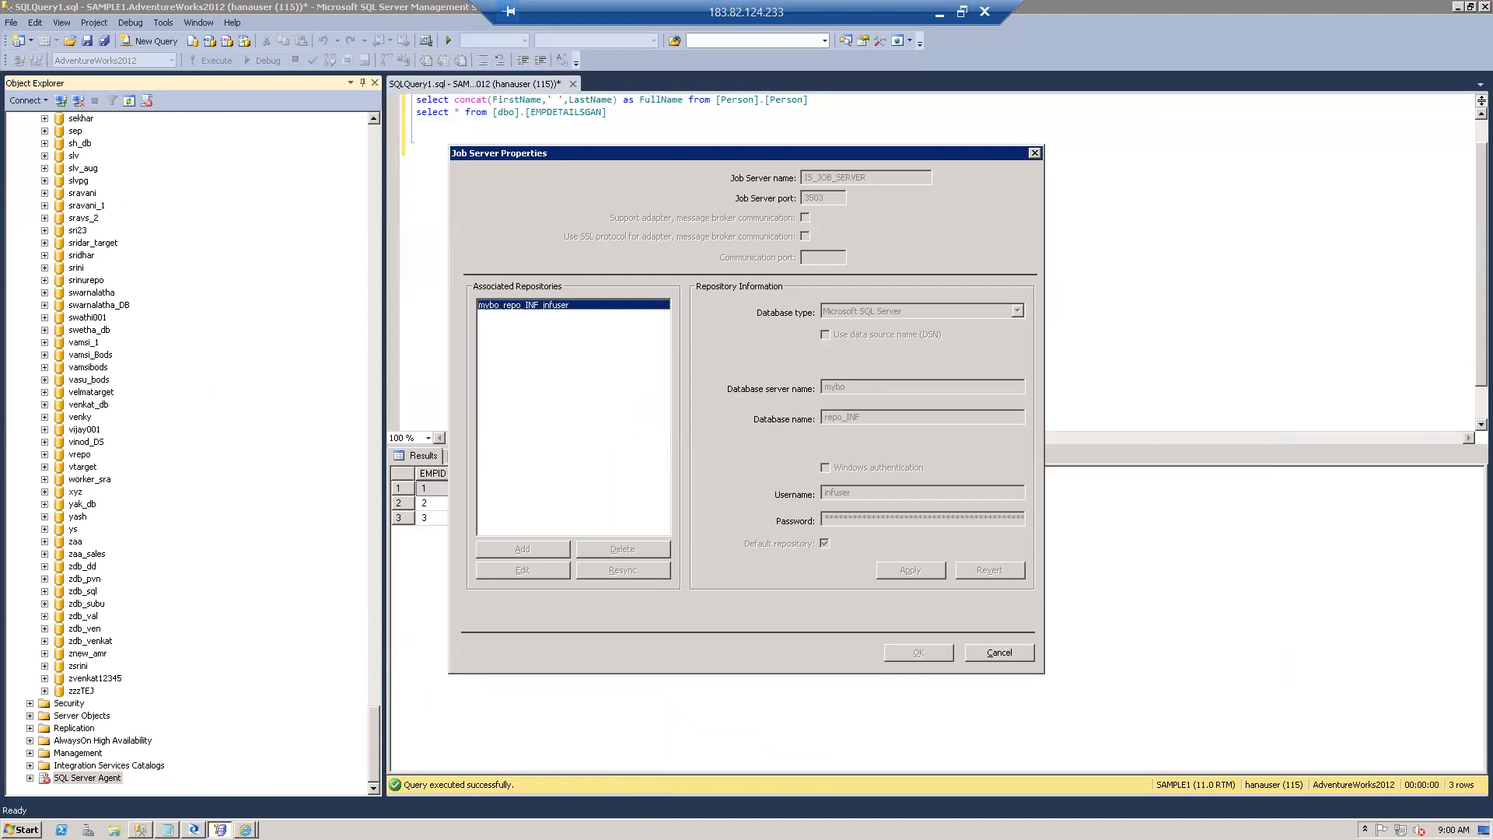
Return to the SAMPLE1 database list in SQL Server Management Studio.
key("alt+Tab")
key("alt+Tab")
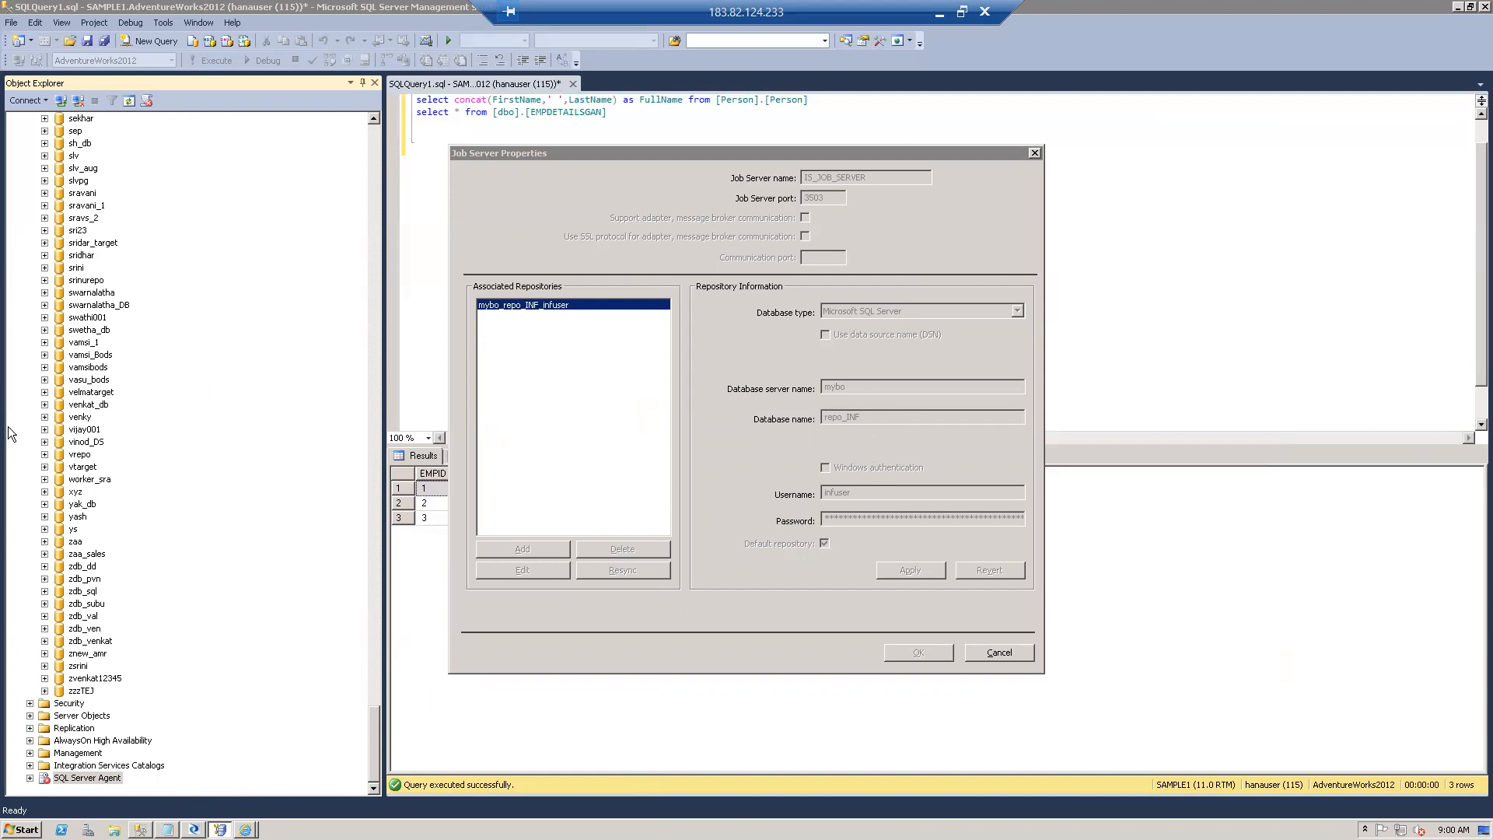
left_click(102, 319)
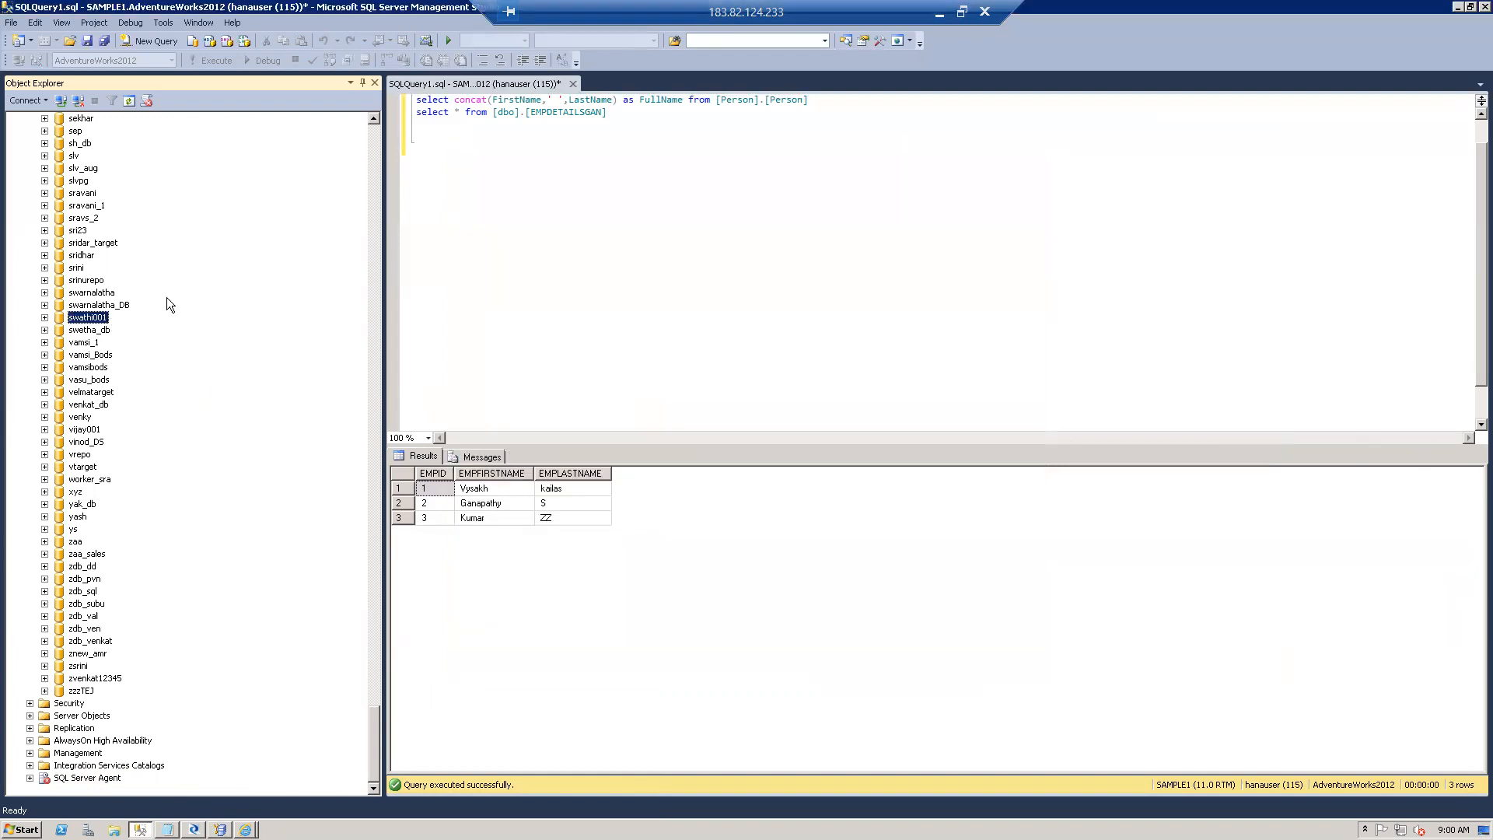
Switch to the Information Steward installation video on the local desktop, pause it and leave full screen.
left_click(938, 15)
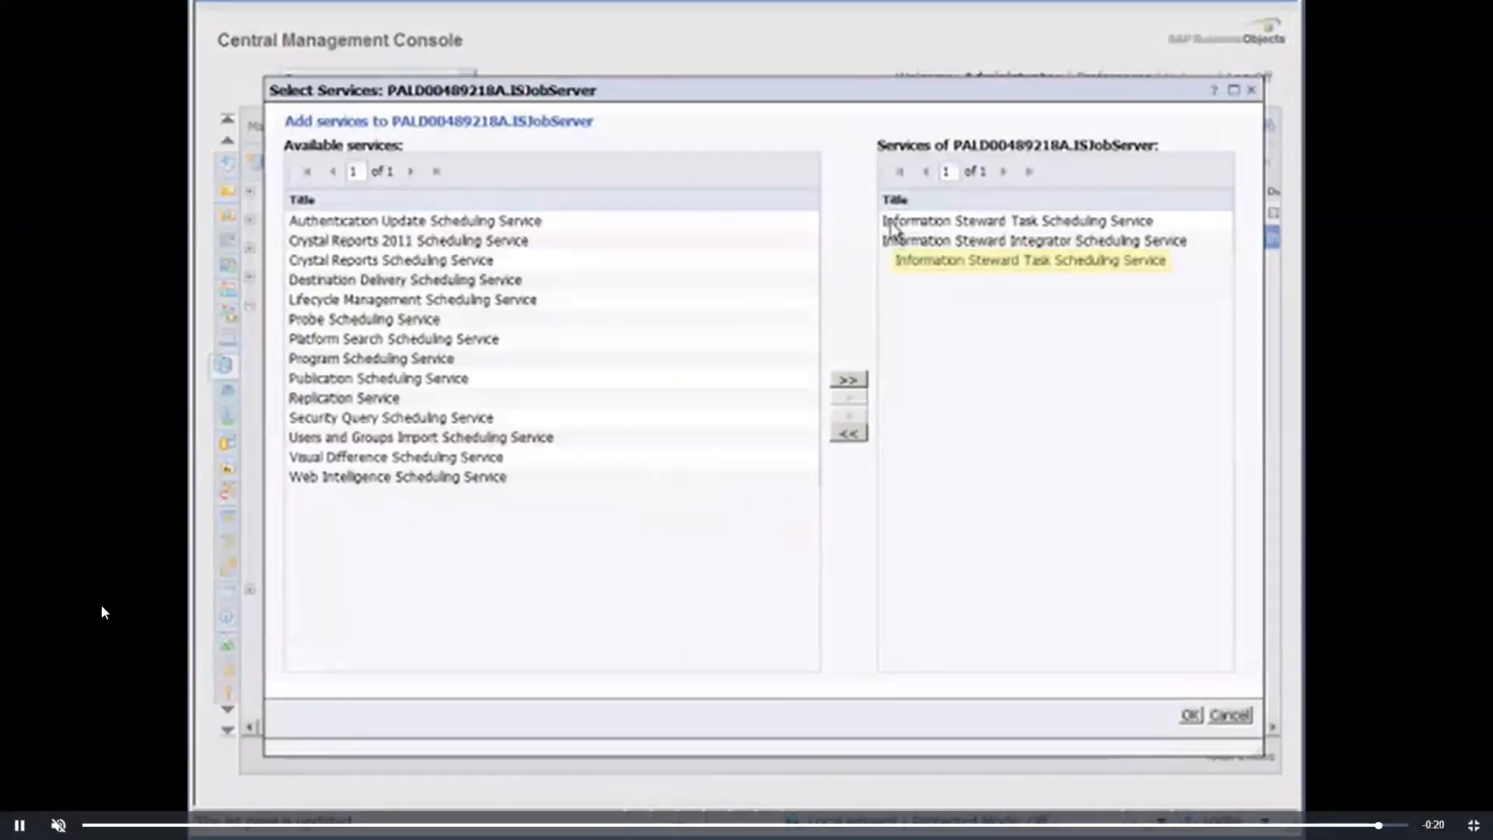
left_click(20, 824)
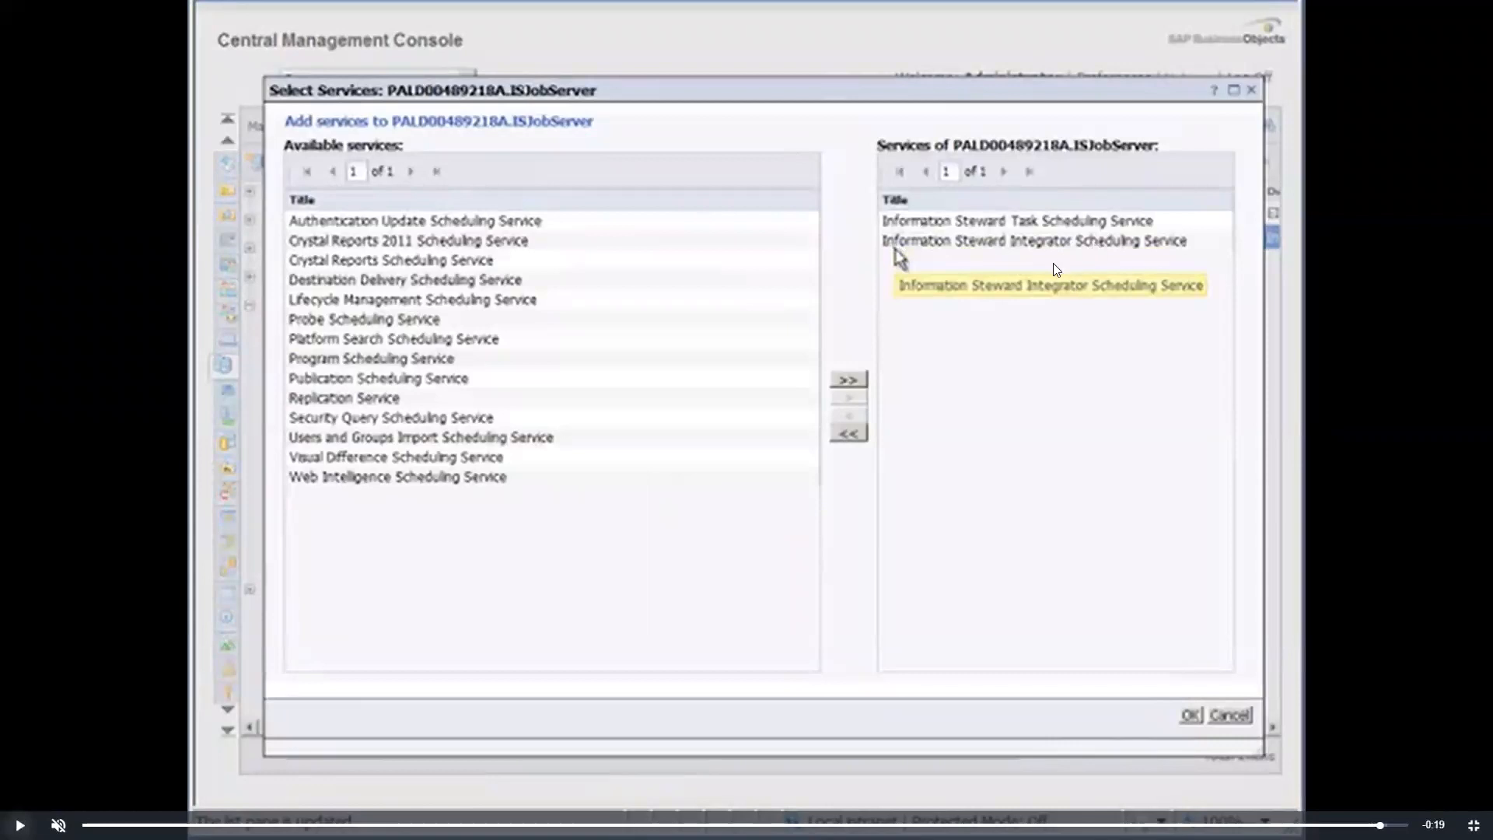
key("alt+Tab")
left_click(938, 13)
key("Escape")
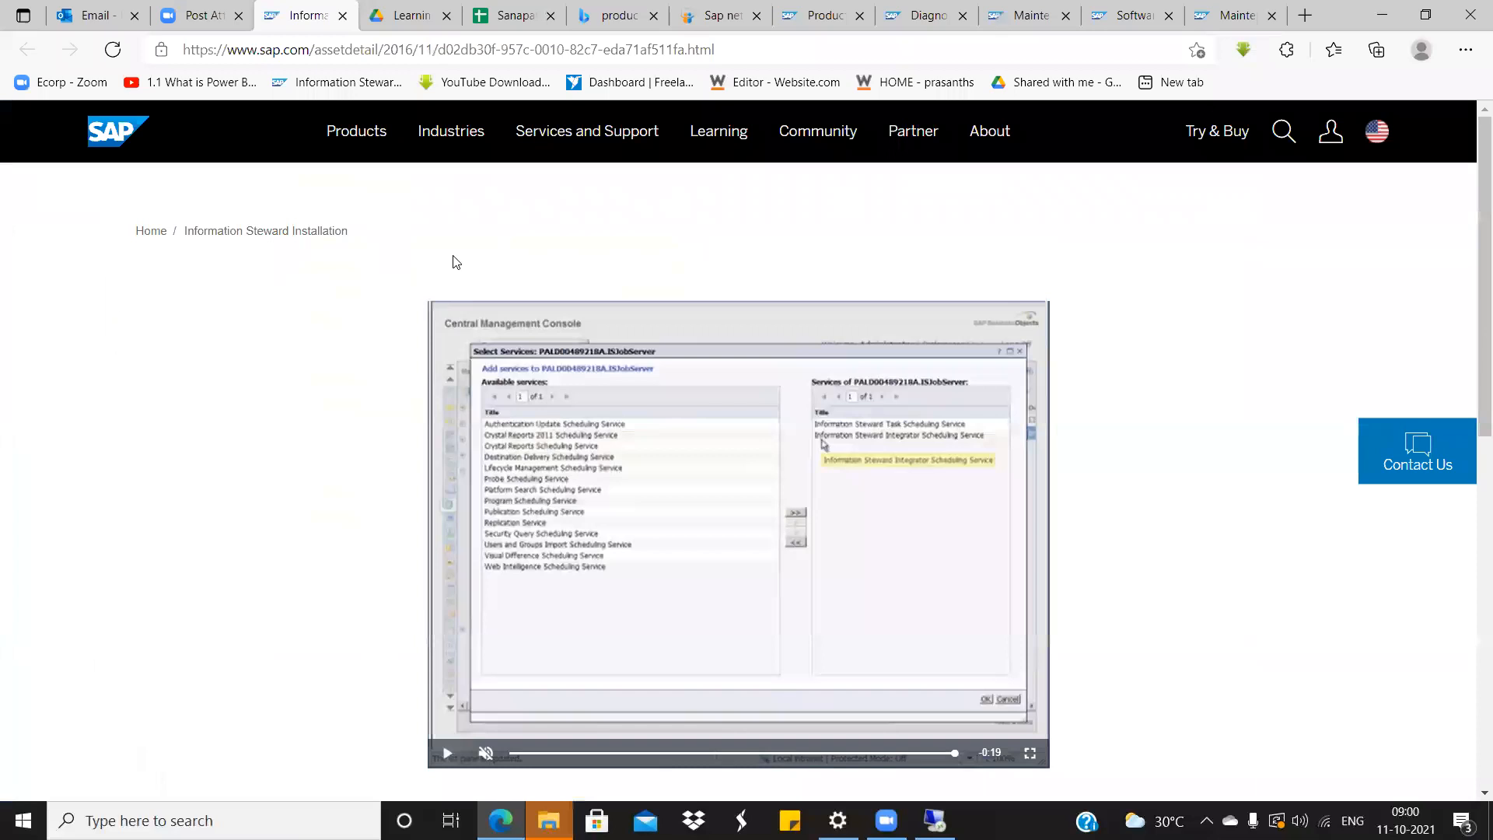
Switch to the Central Management Console and review the scheduling service settings in the MYBO.ISJobServer properties, closing them without saving.
left_click(935, 821)
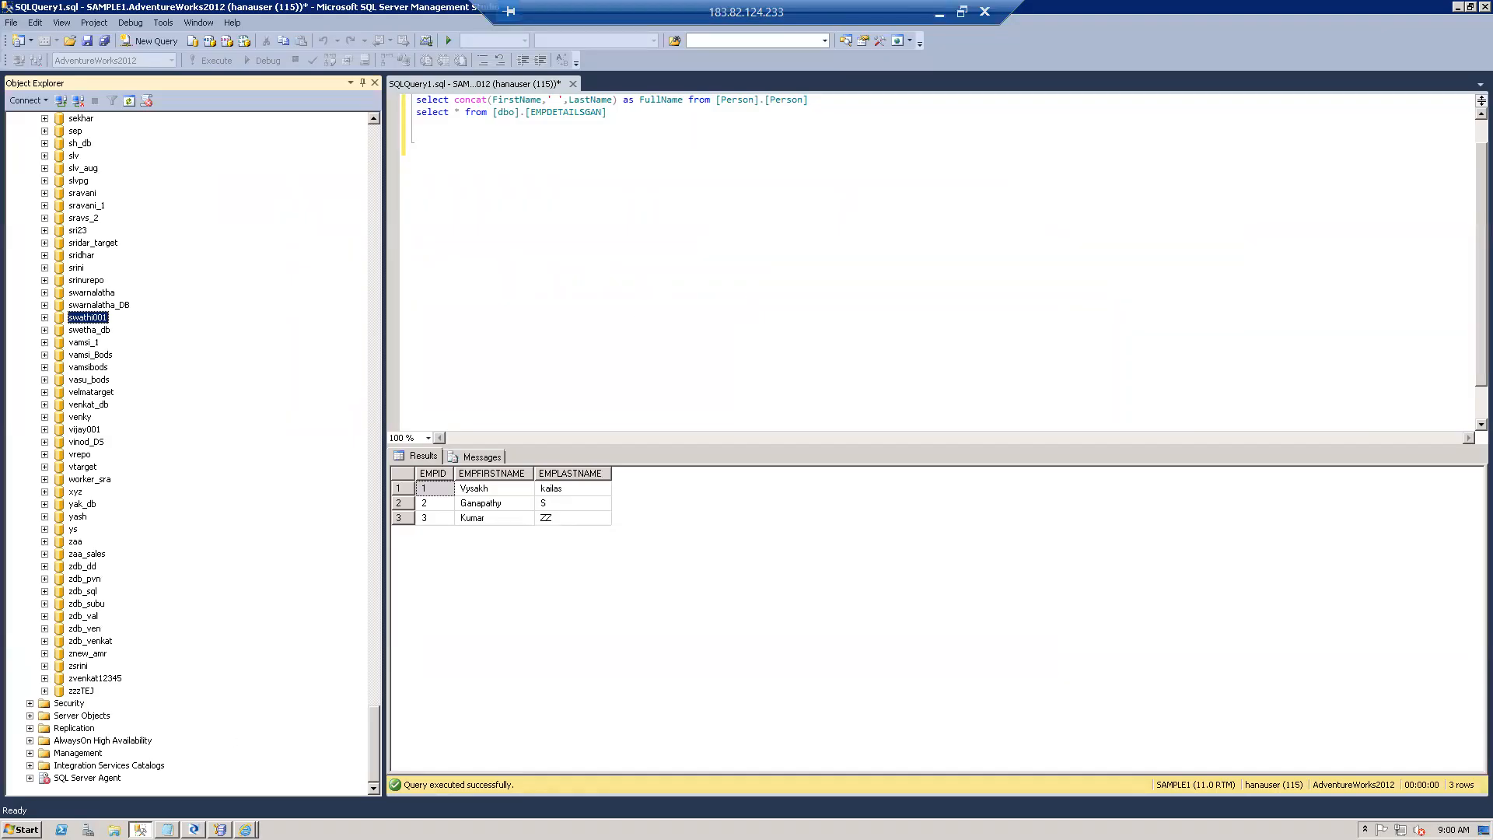
mouse_move(245, 829)
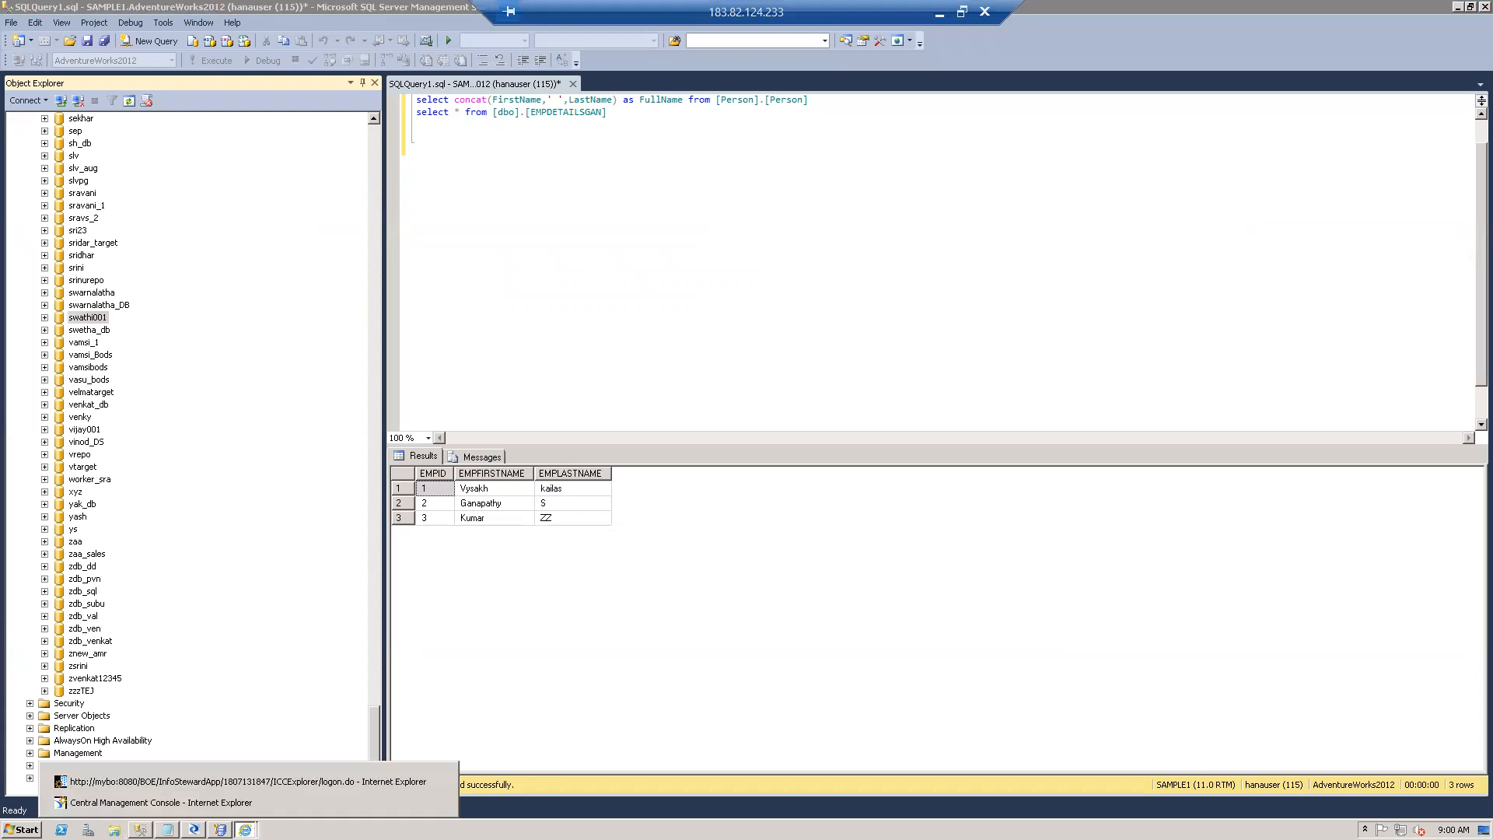
left_click(224, 804)
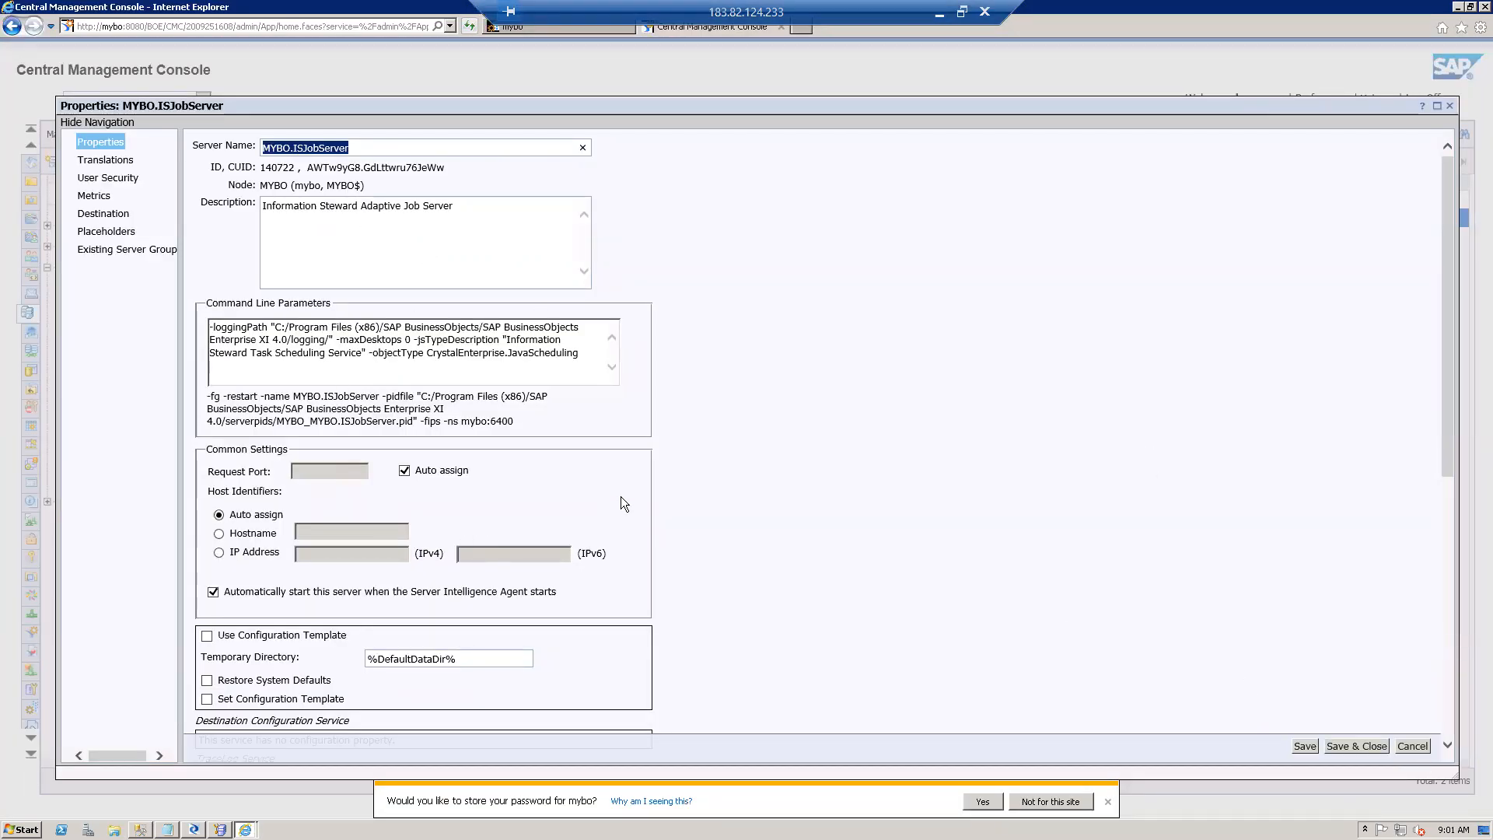
left_click(787, 461)
scroll(787, 461, "down", 6)
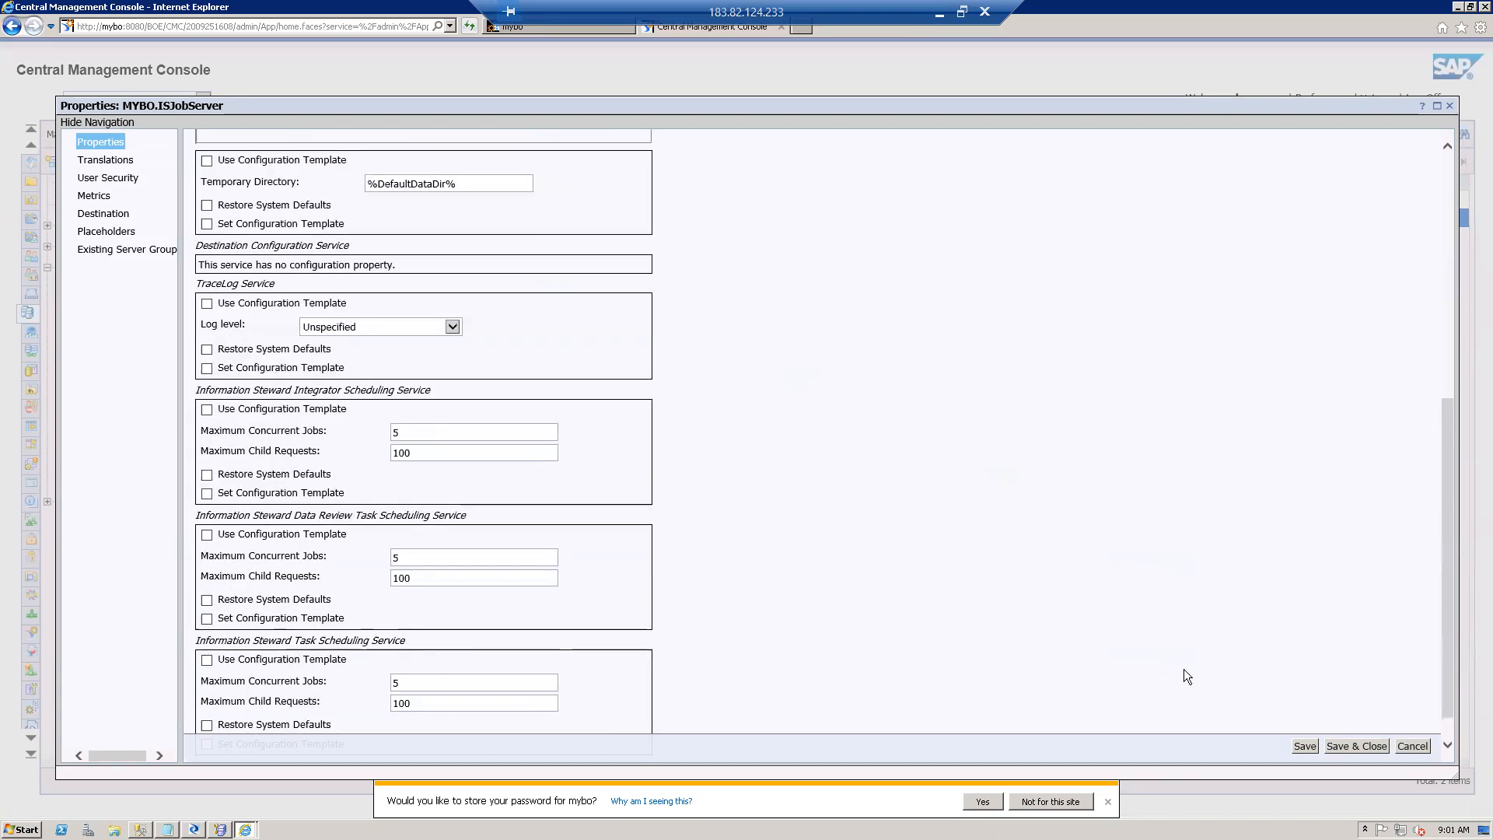
scroll(1186, 675, "down", 1)
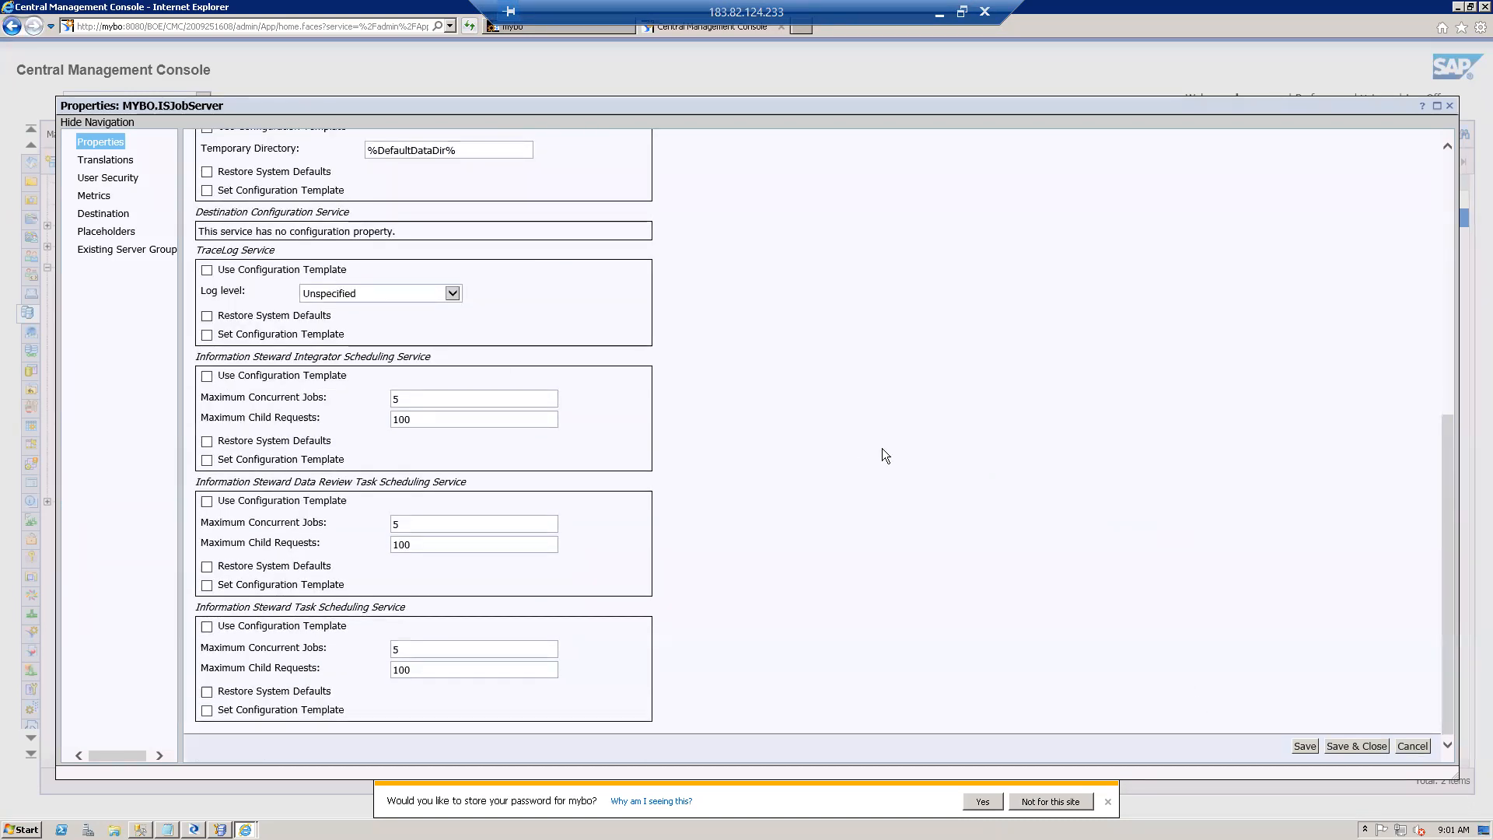
left_click(1413, 747)
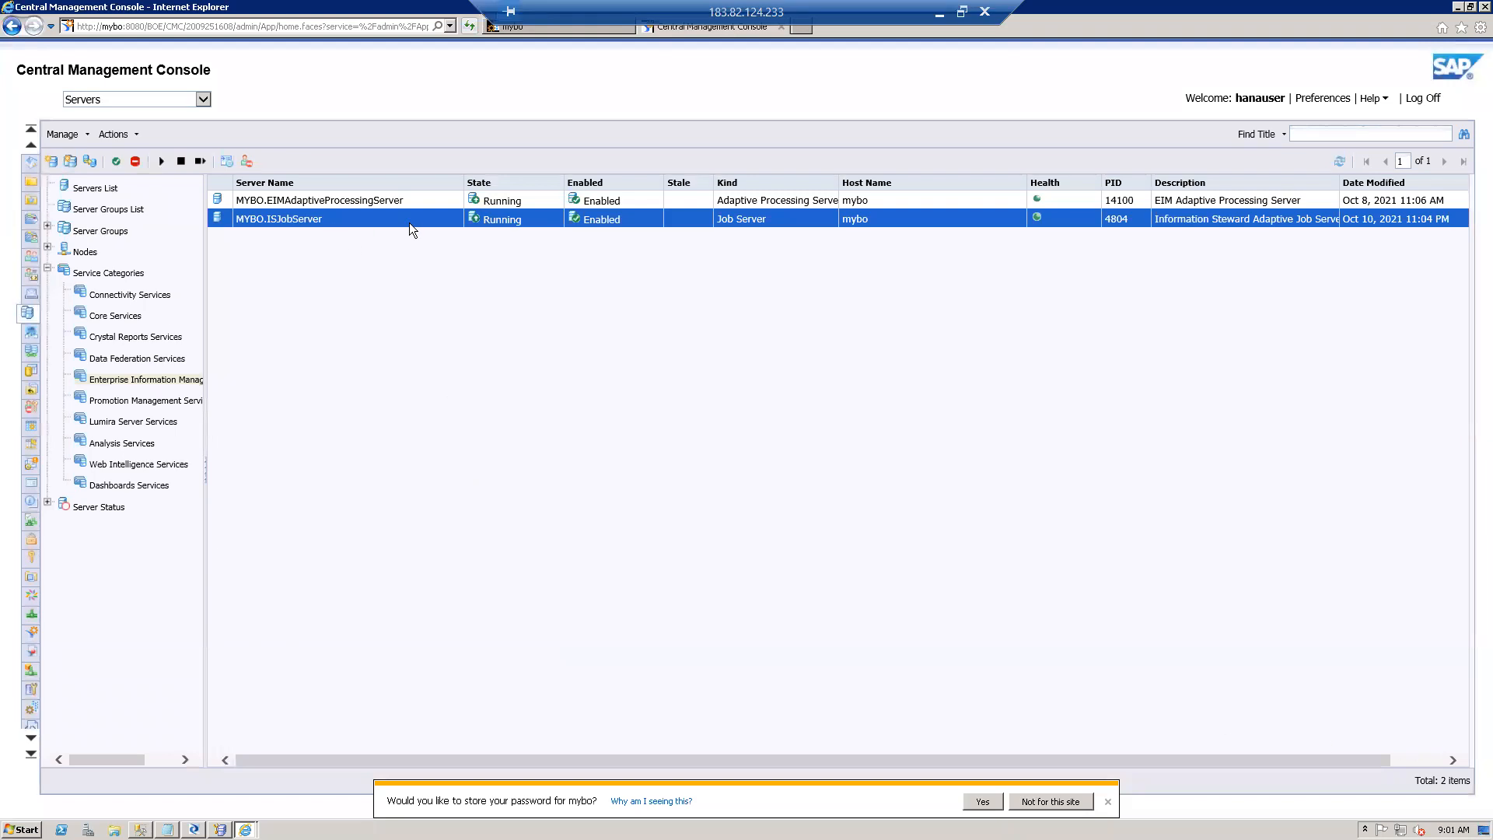
right_click(433, 221)
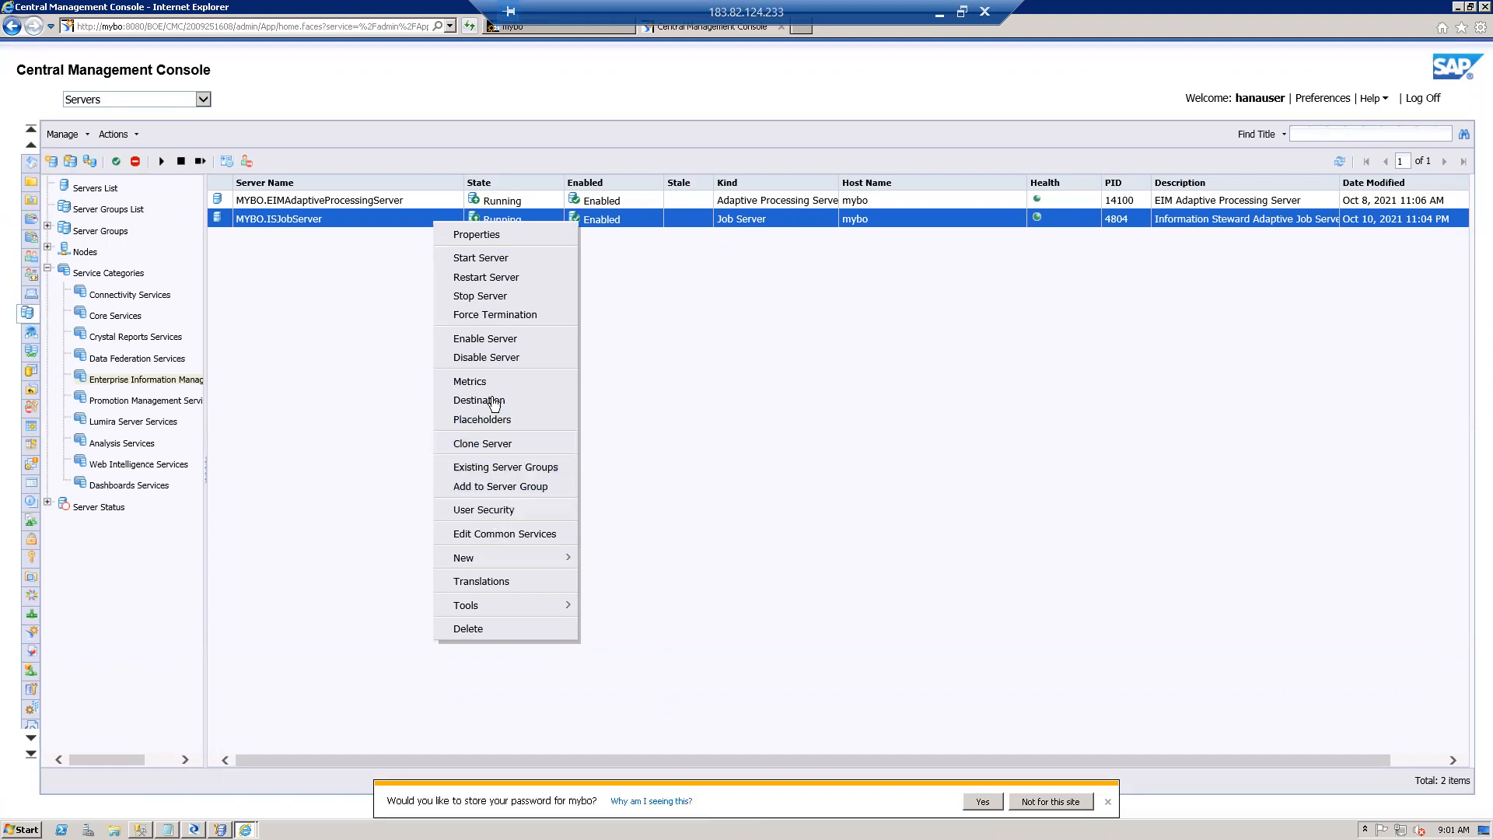
left_click(488, 236)
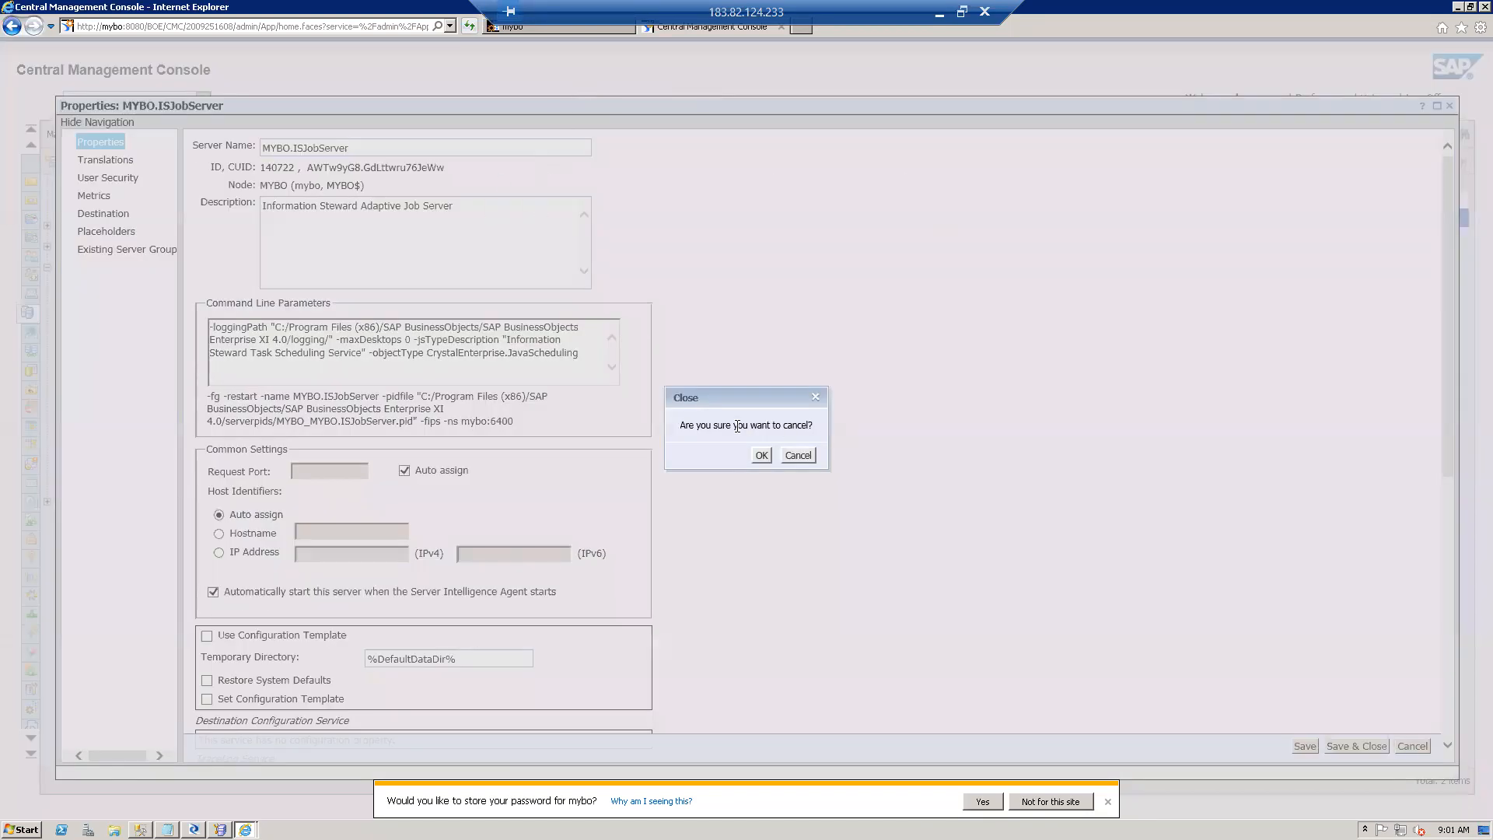
left_click(761, 455)
Switch to the installation video, rewind it to 0:42 before its end and play it from there.
right_click(330, 219)
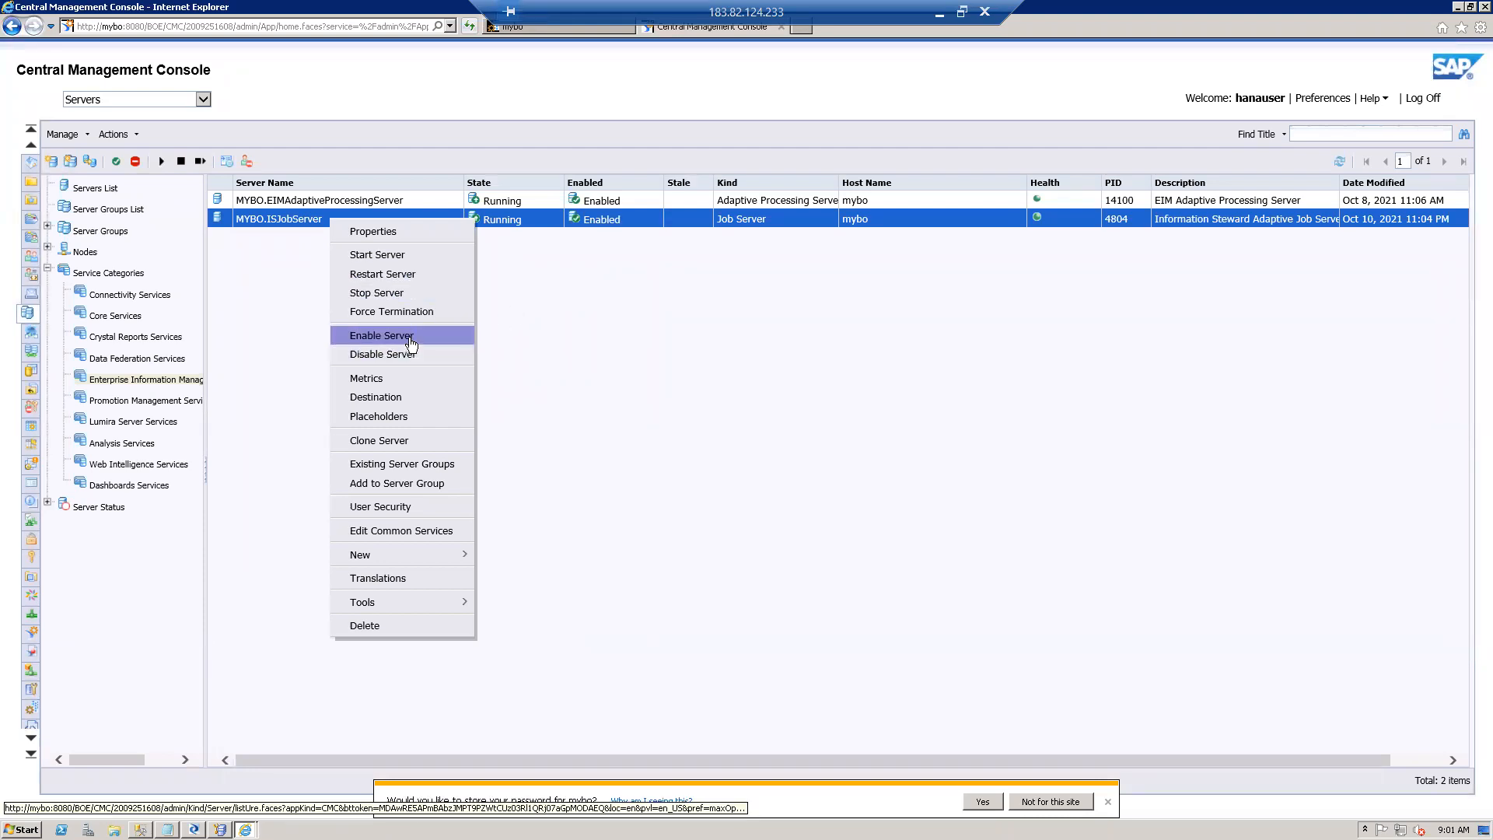
left_click(941, 17)
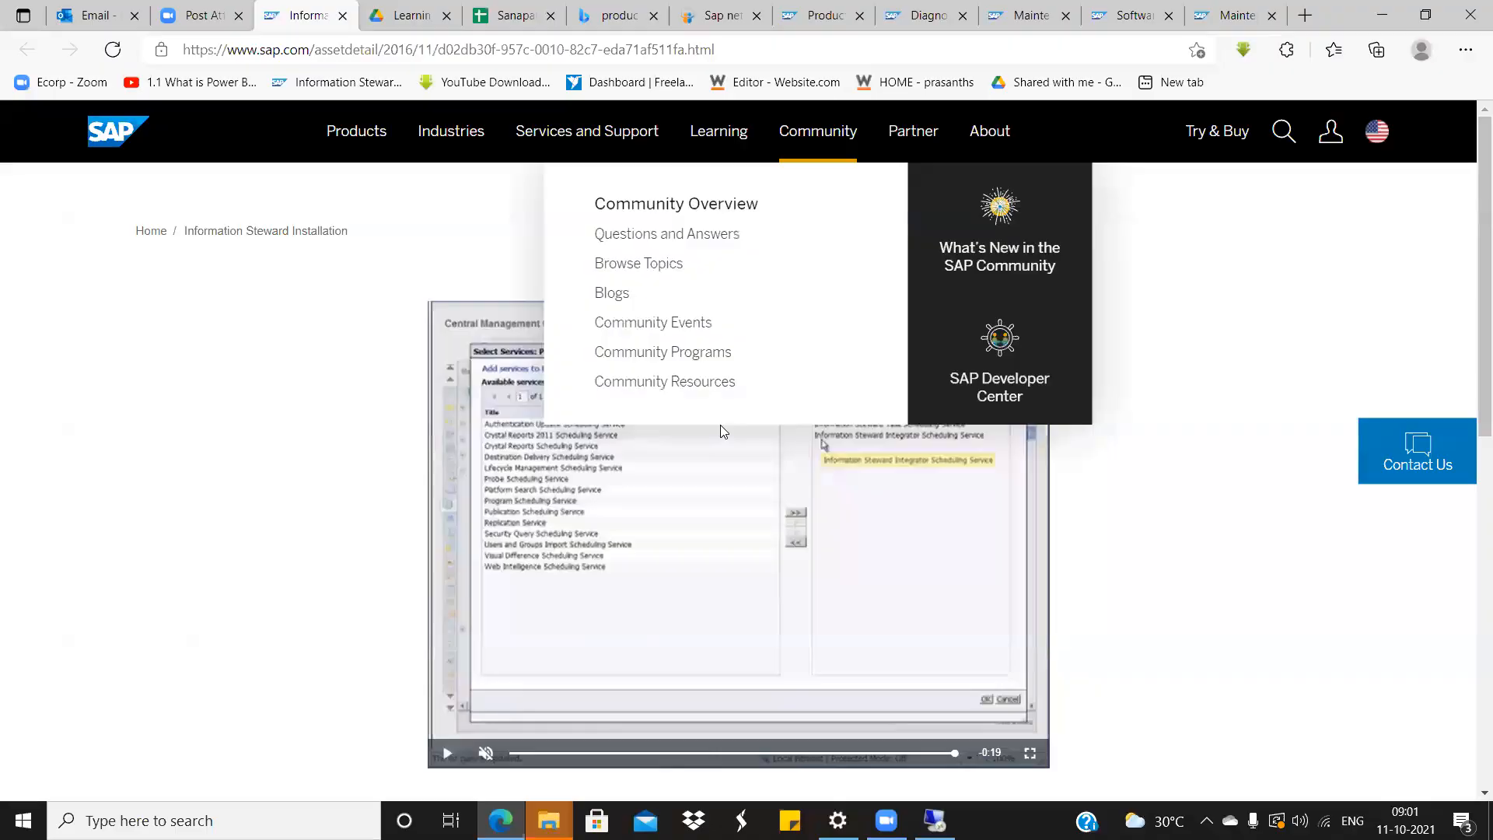
left_click(944, 754)
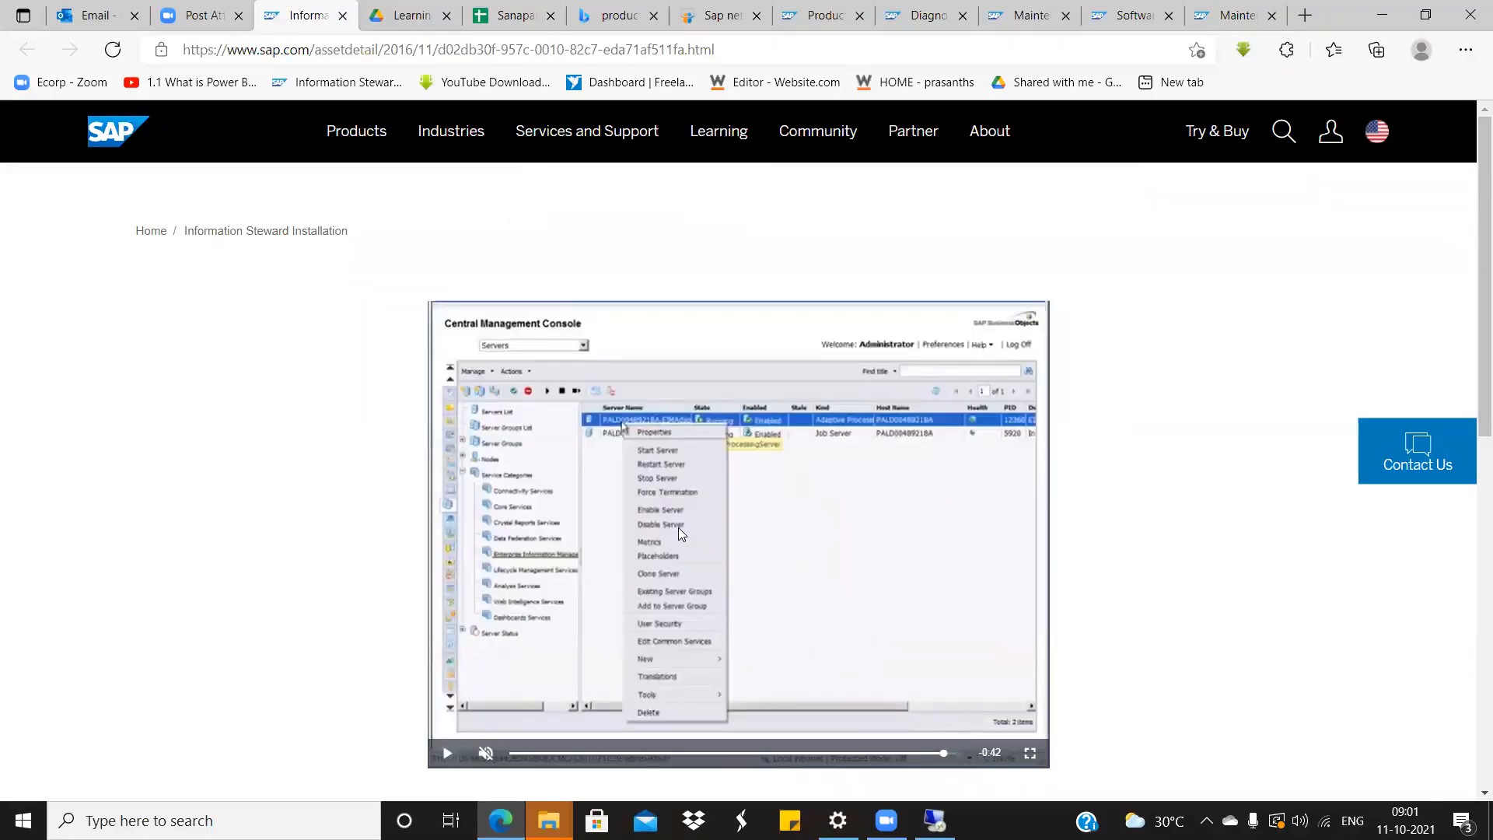
left_click(447, 753)
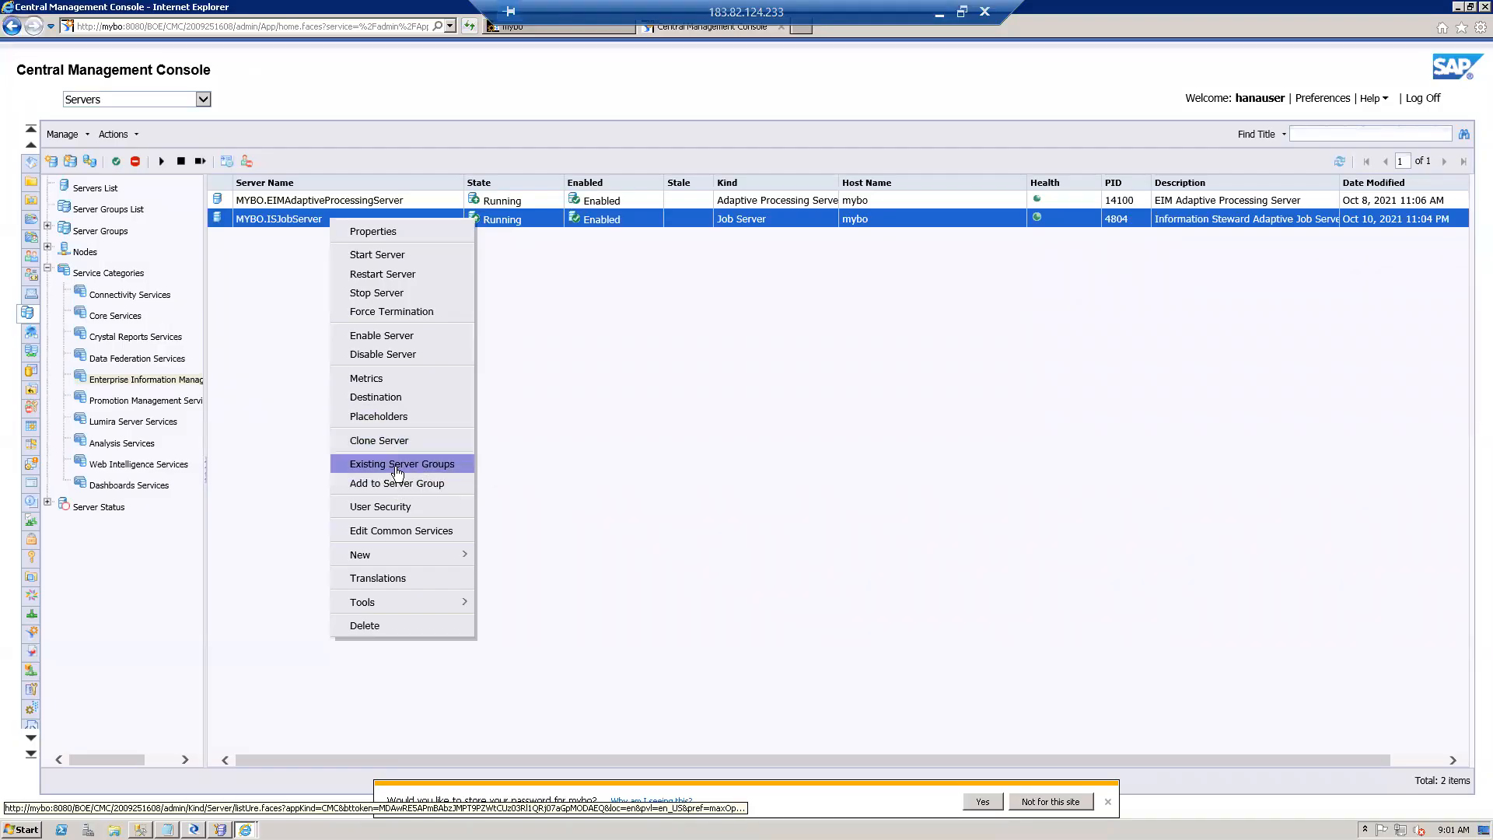
Review the existing server groups of MYBO.ISJobServer in the Central Management Console, highlighting Excel Metadata Integrator, and close without saving.
left_click(390, 465)
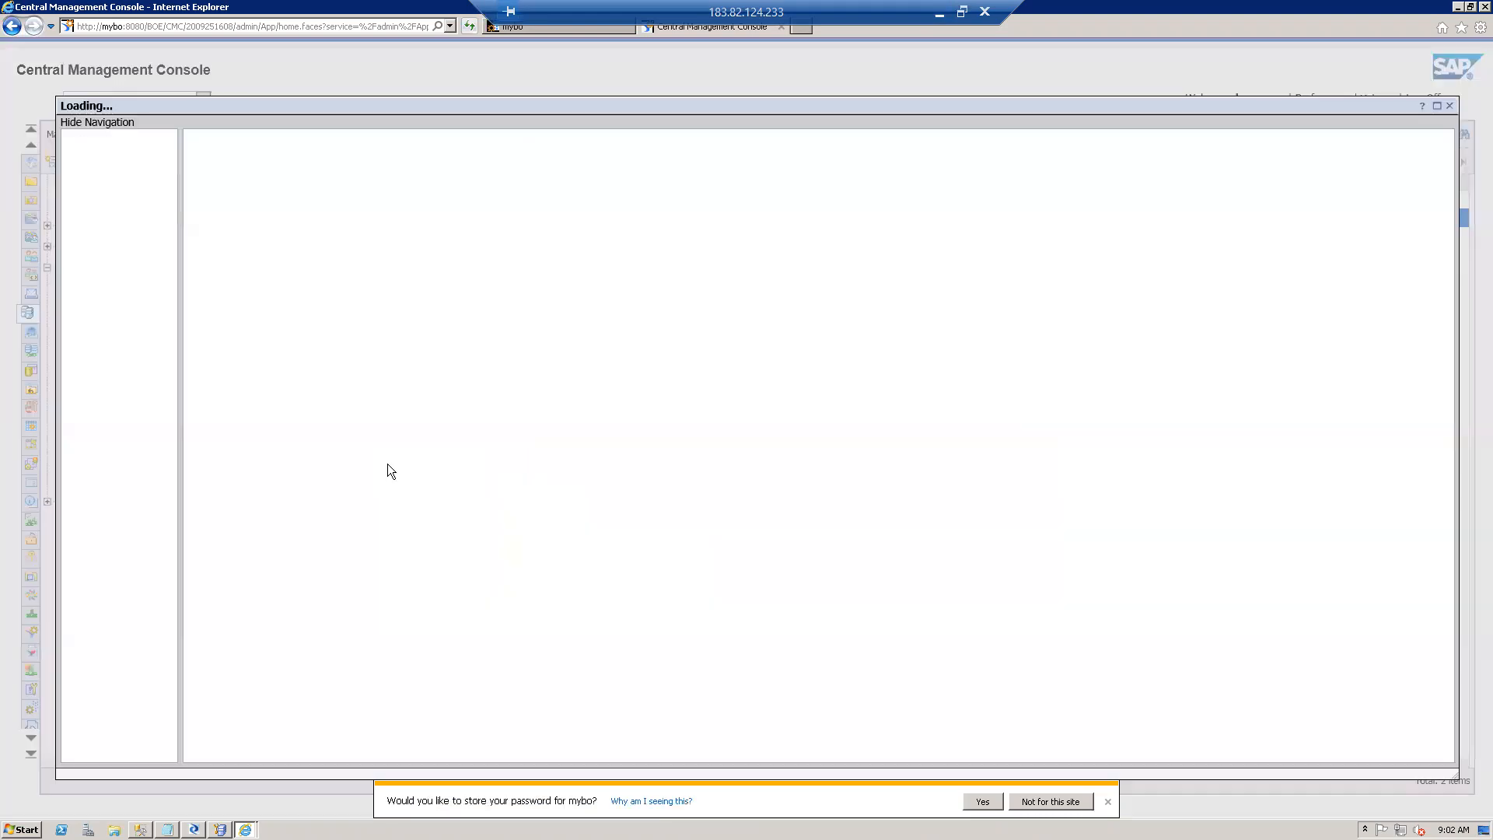
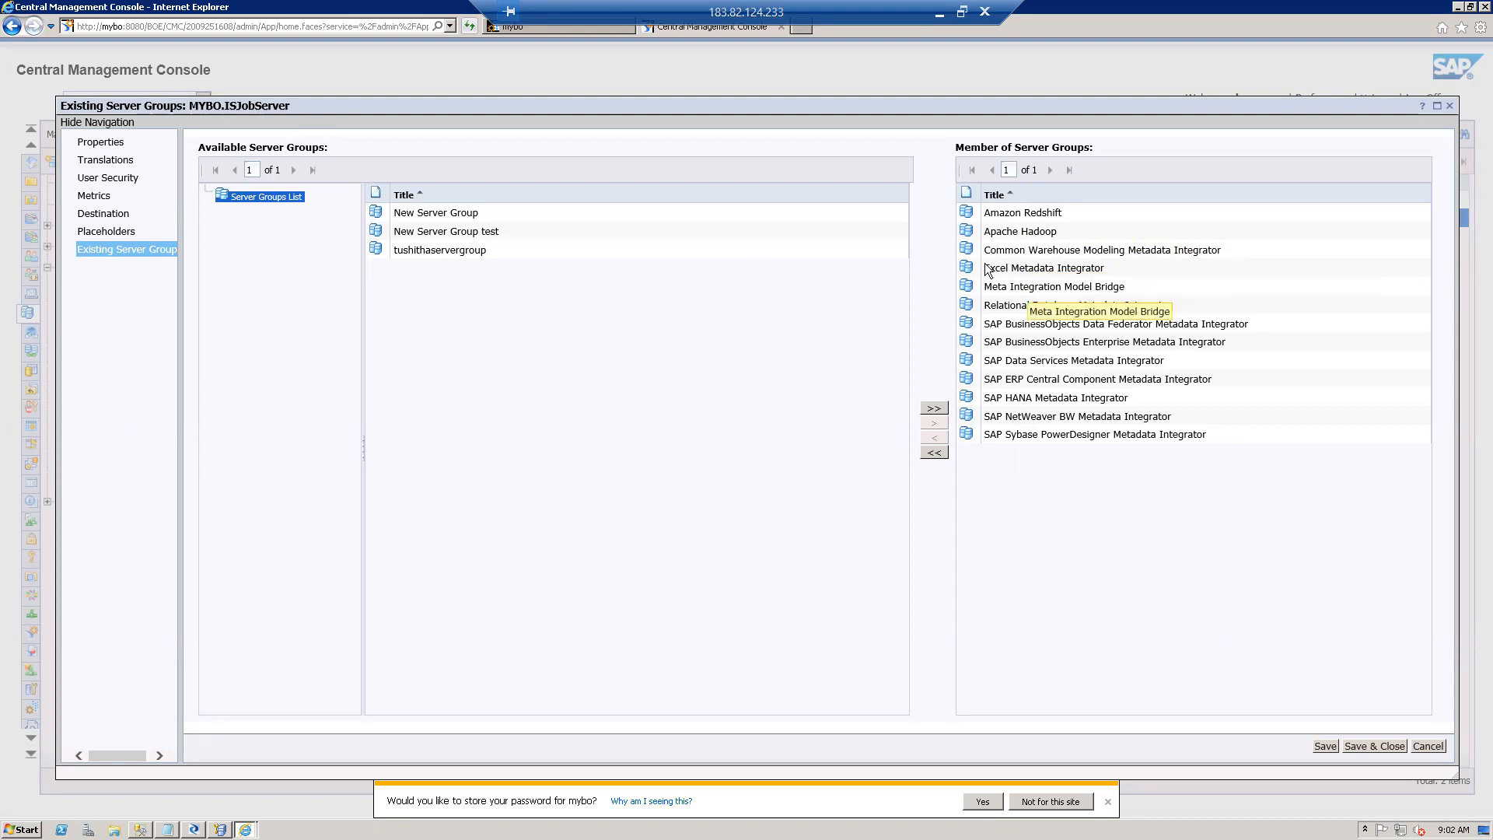
left_click(1043, 272)
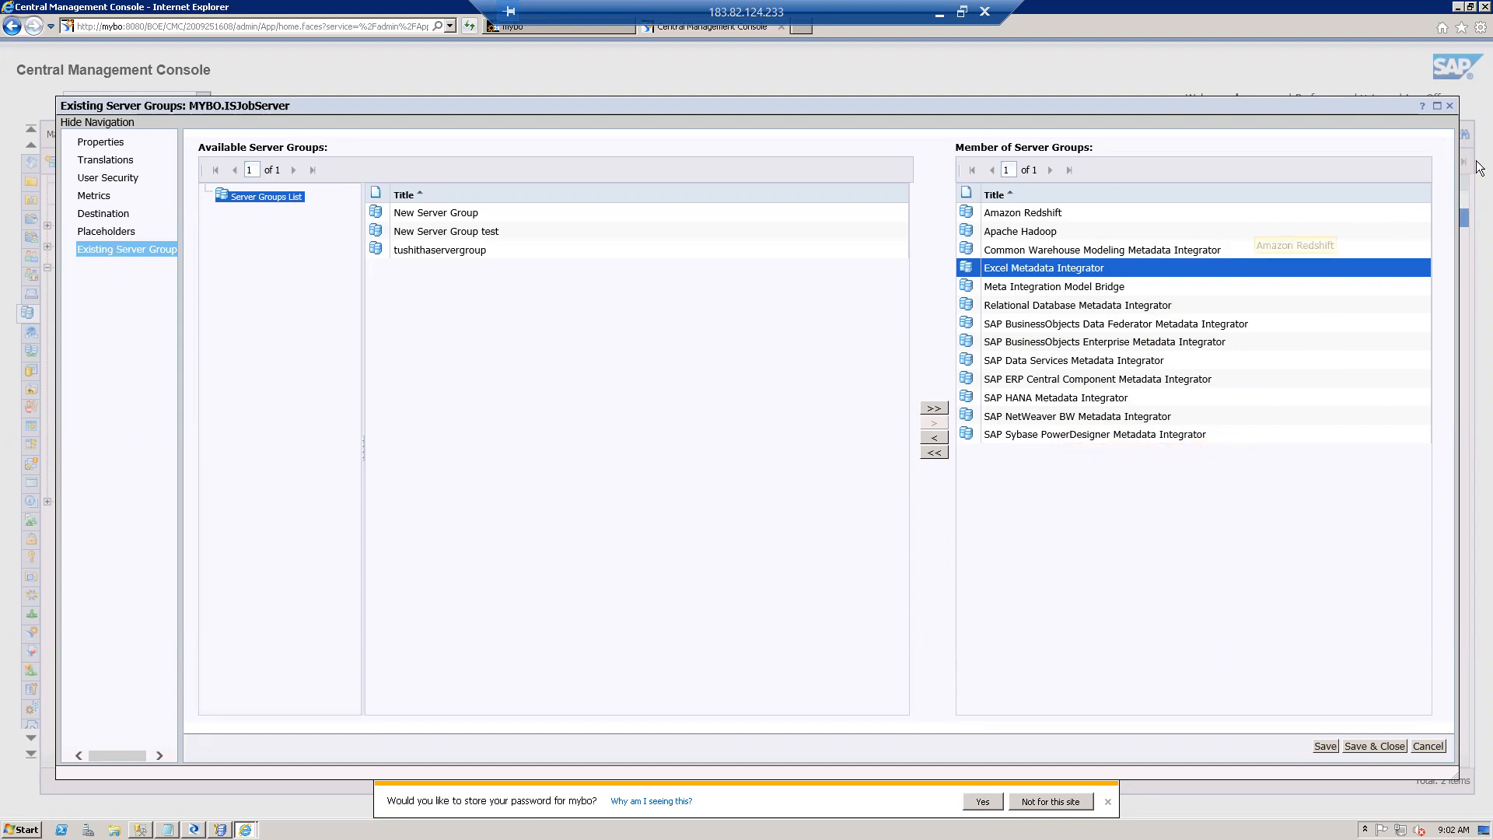
left_click(1450, 105)
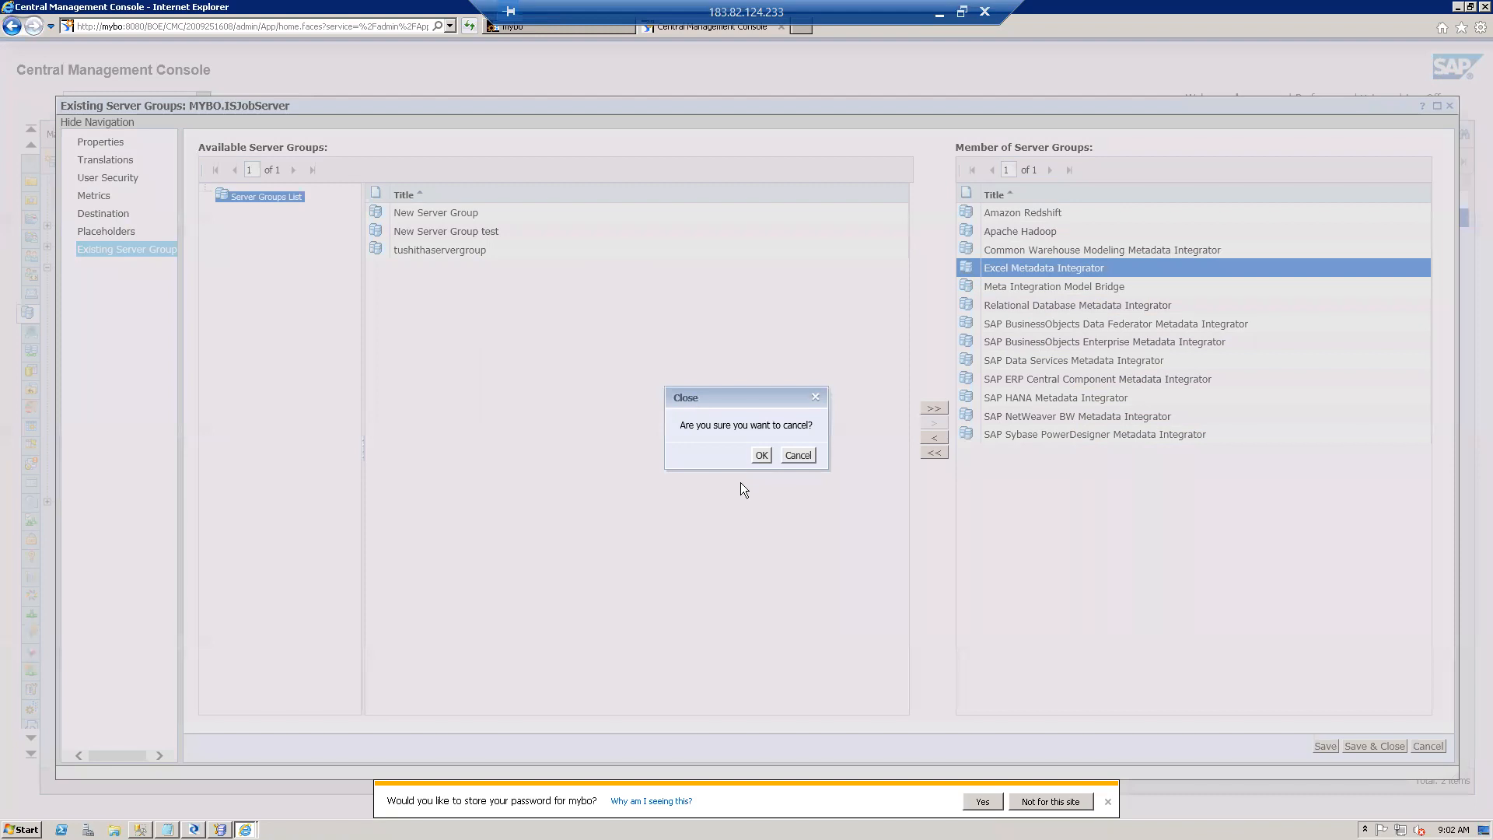
left_click(761, 457)
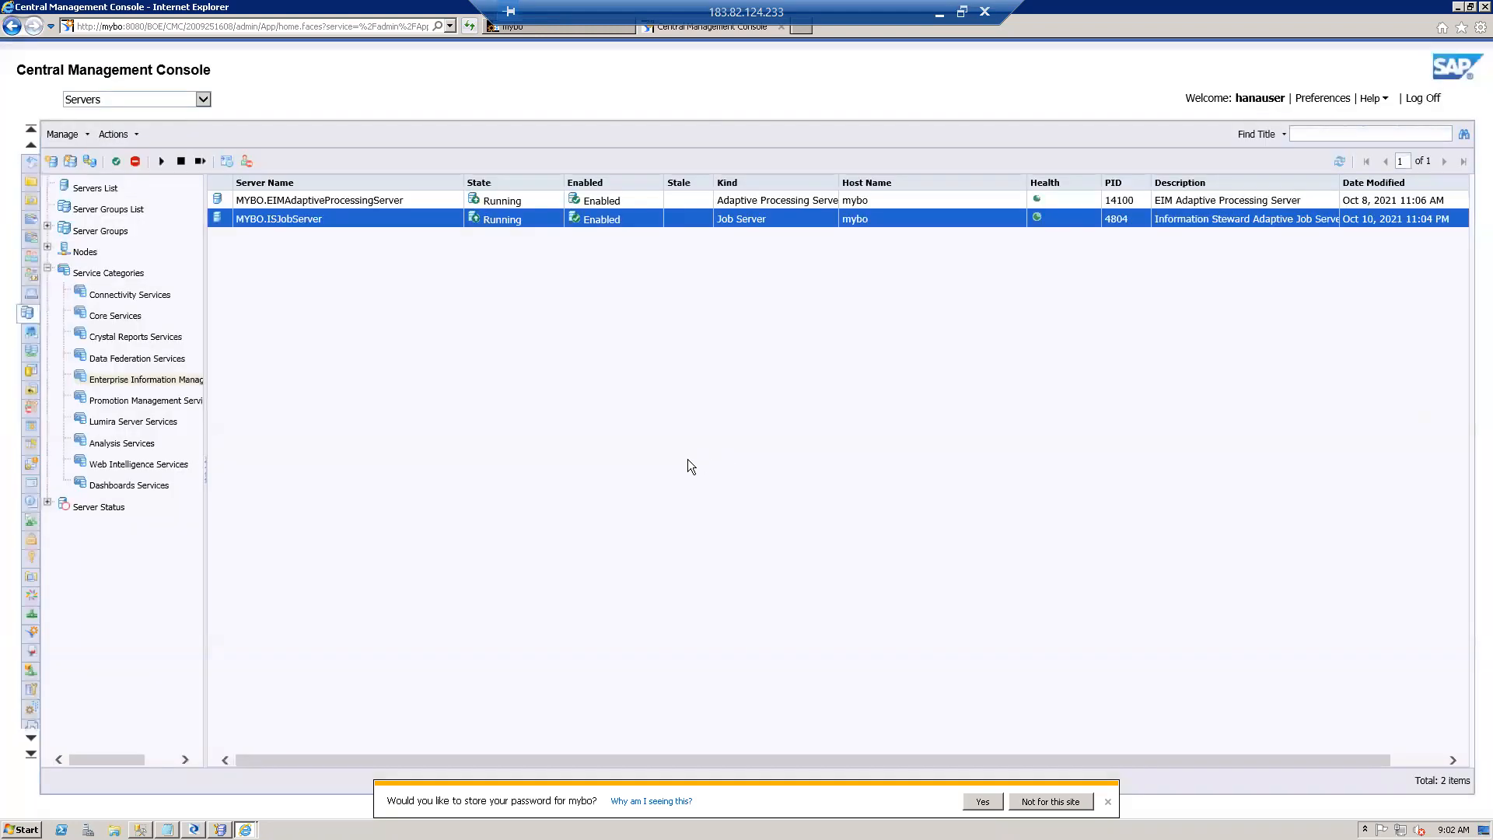
View the server groups available for adding MYBO.ISJobServer to, and cancel without selecting any.
right_click(373, 217)
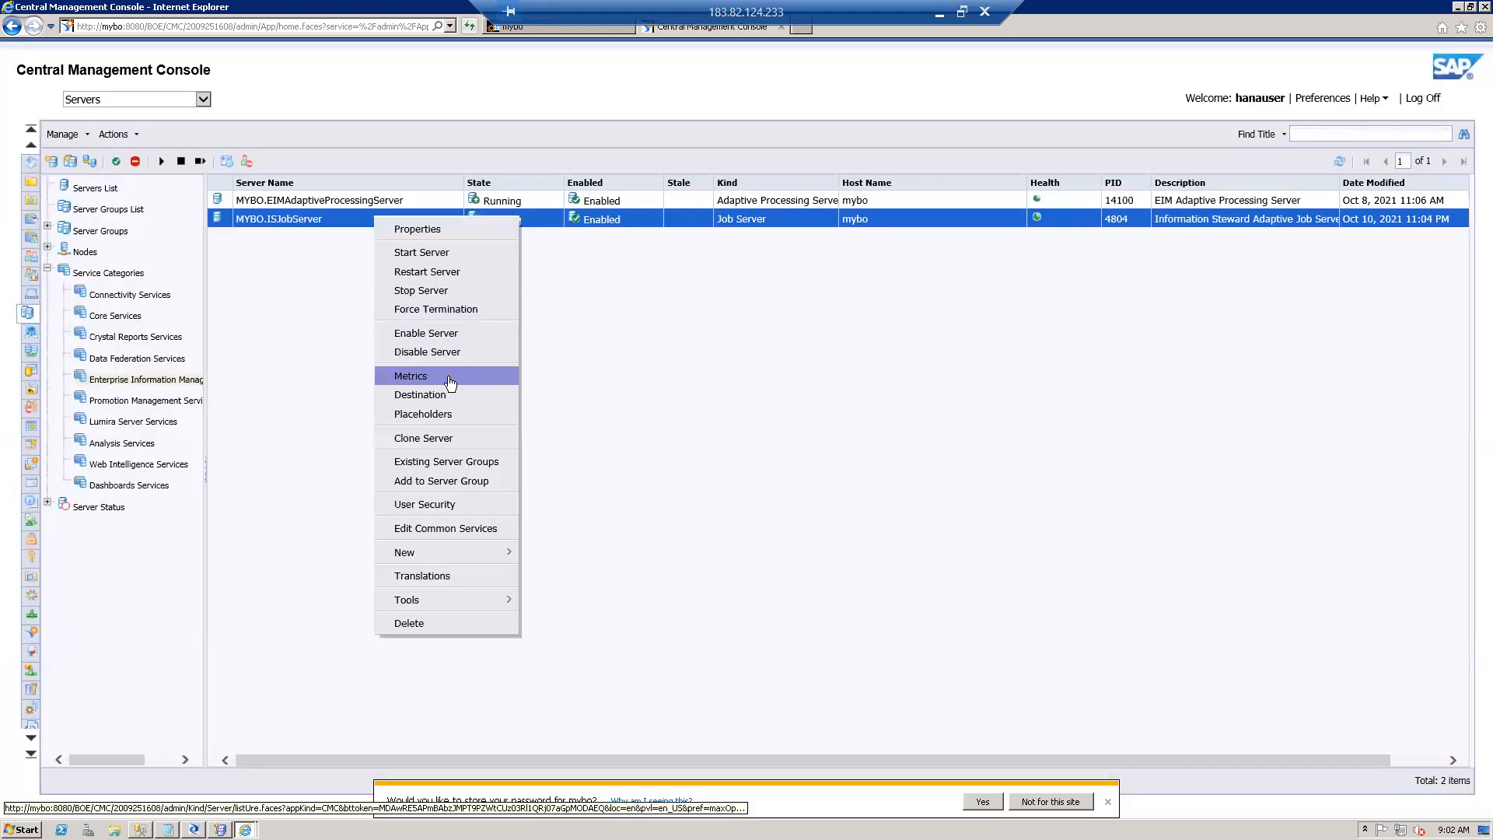
left_click(485, 480)
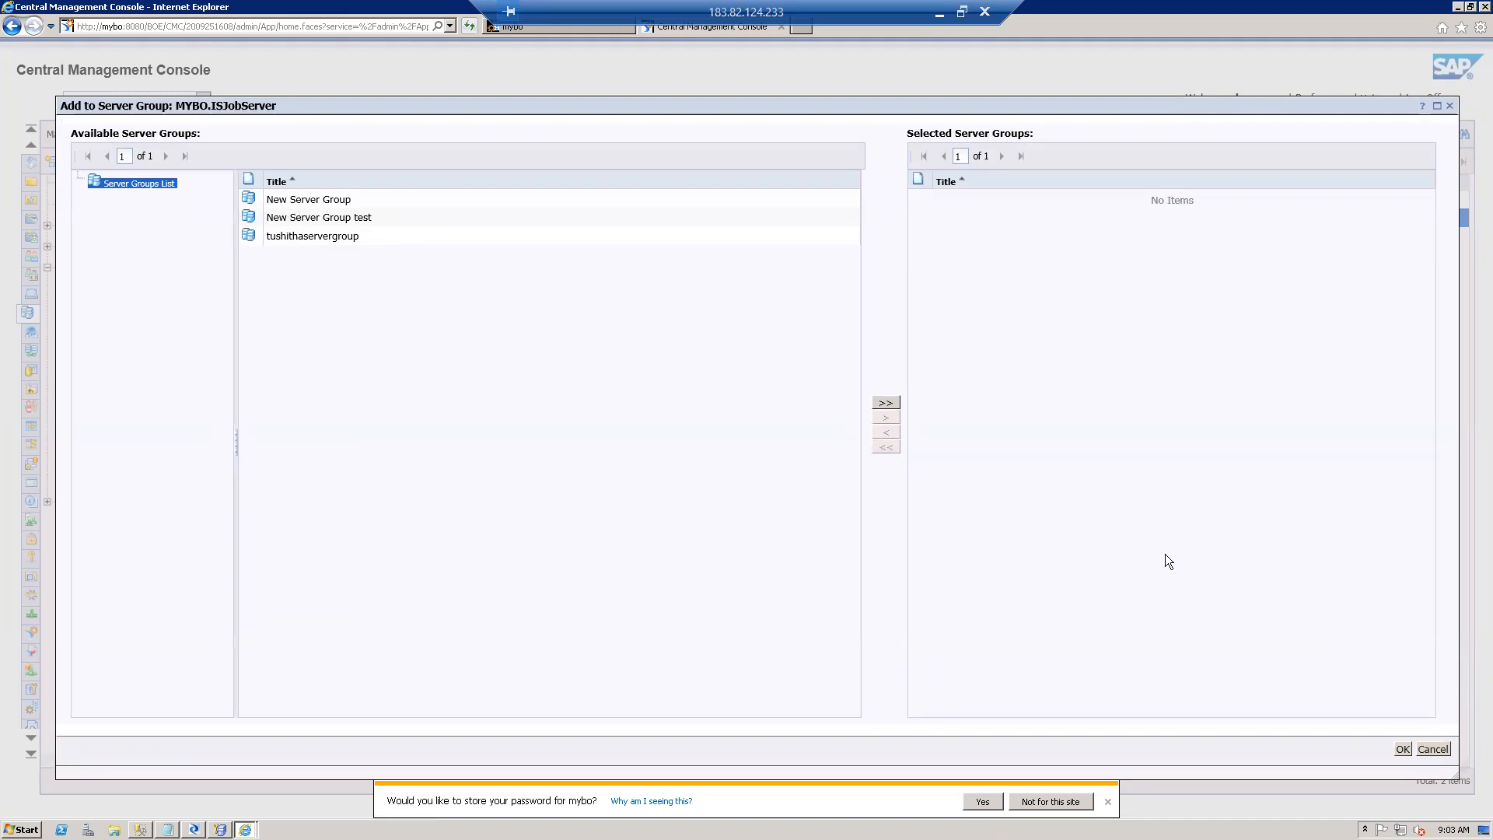
left_click(1434, 749)
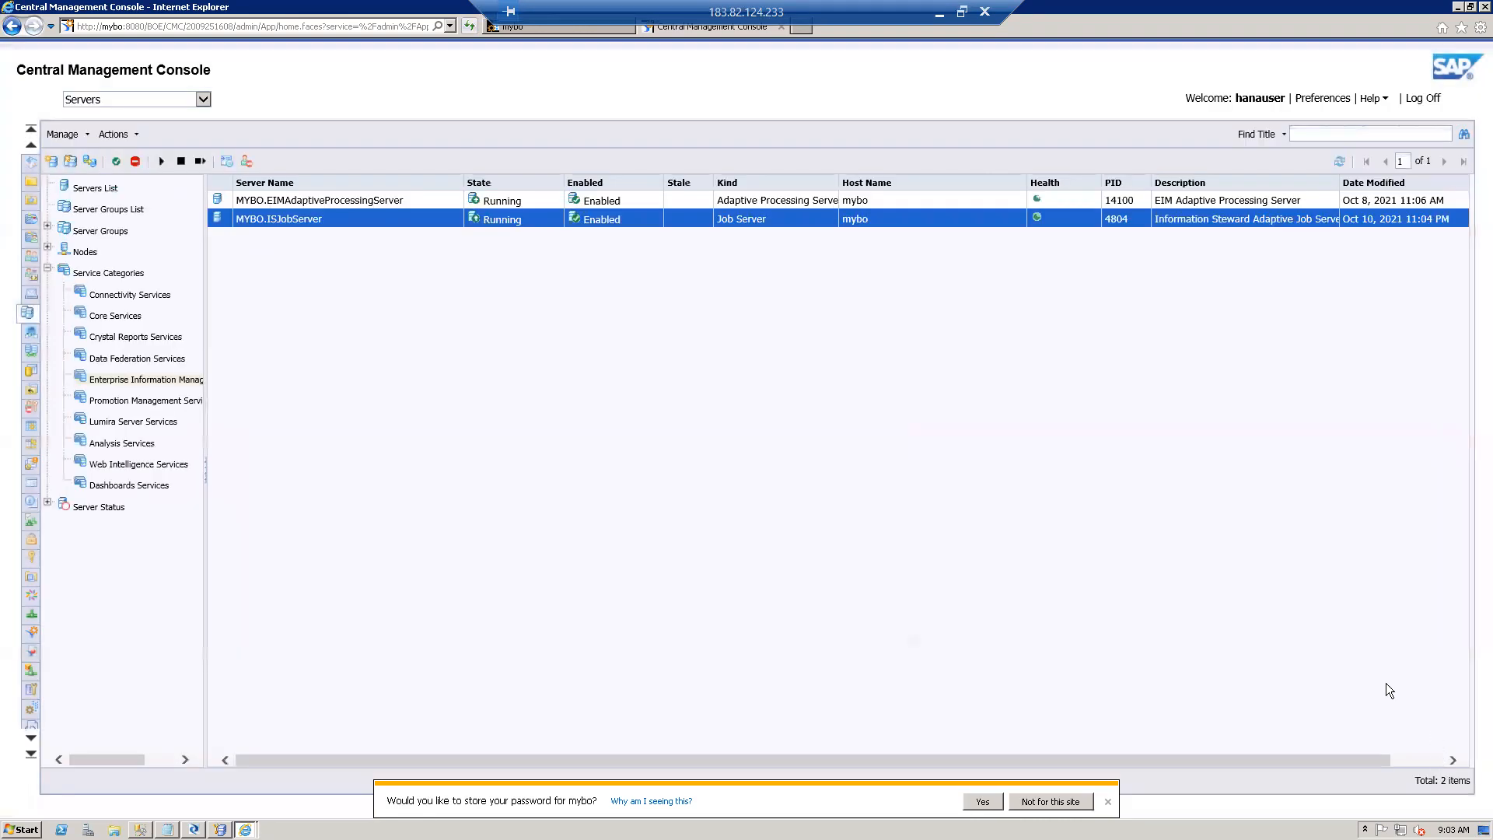
Recheck the existing server groups of MYBO.ISJobServer without saving, and restore the Central Management Console to a smaller window.
right_click(302, 218)
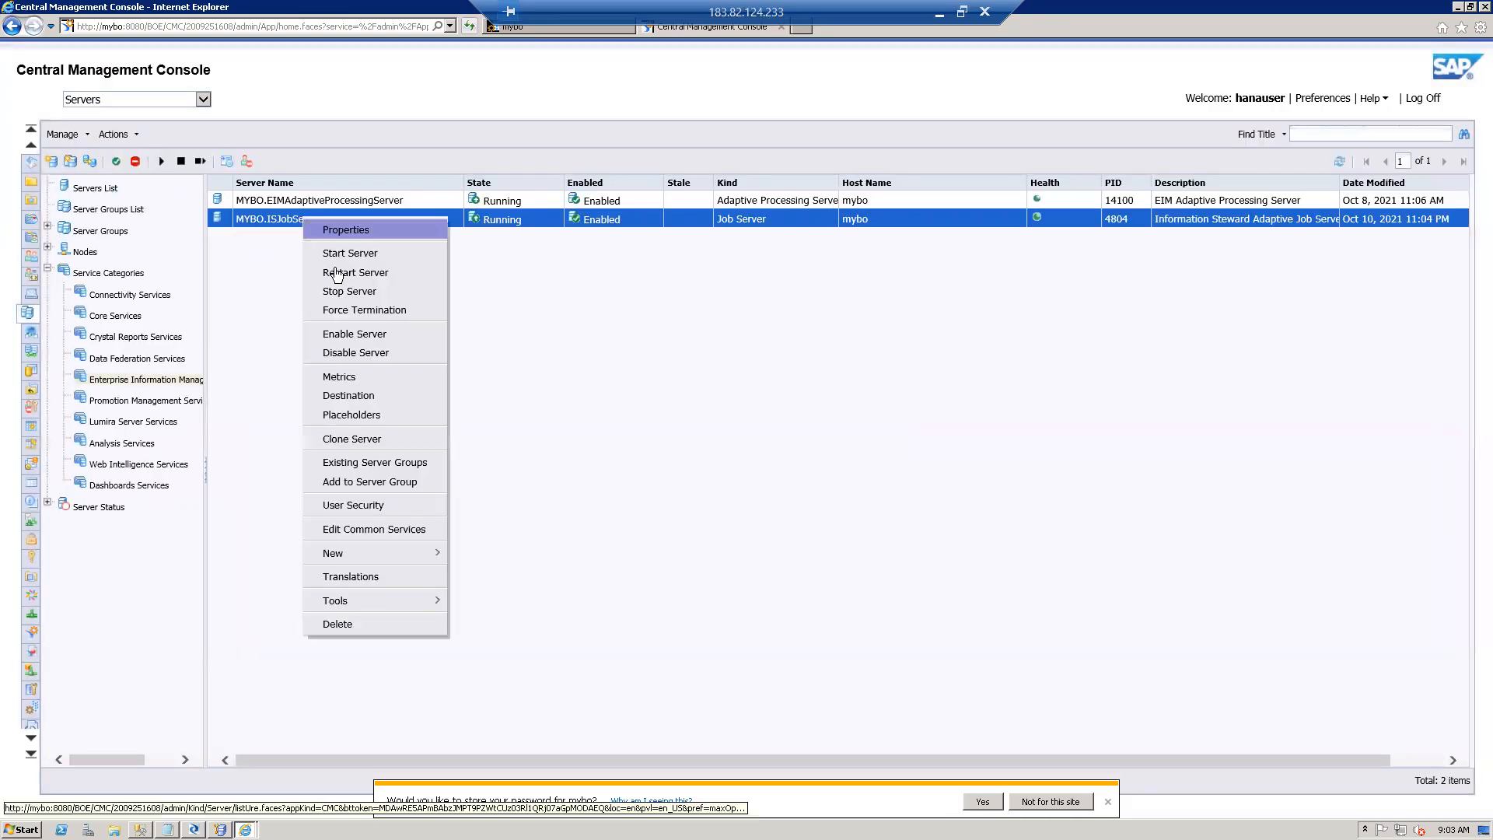
left_click(373, 464)
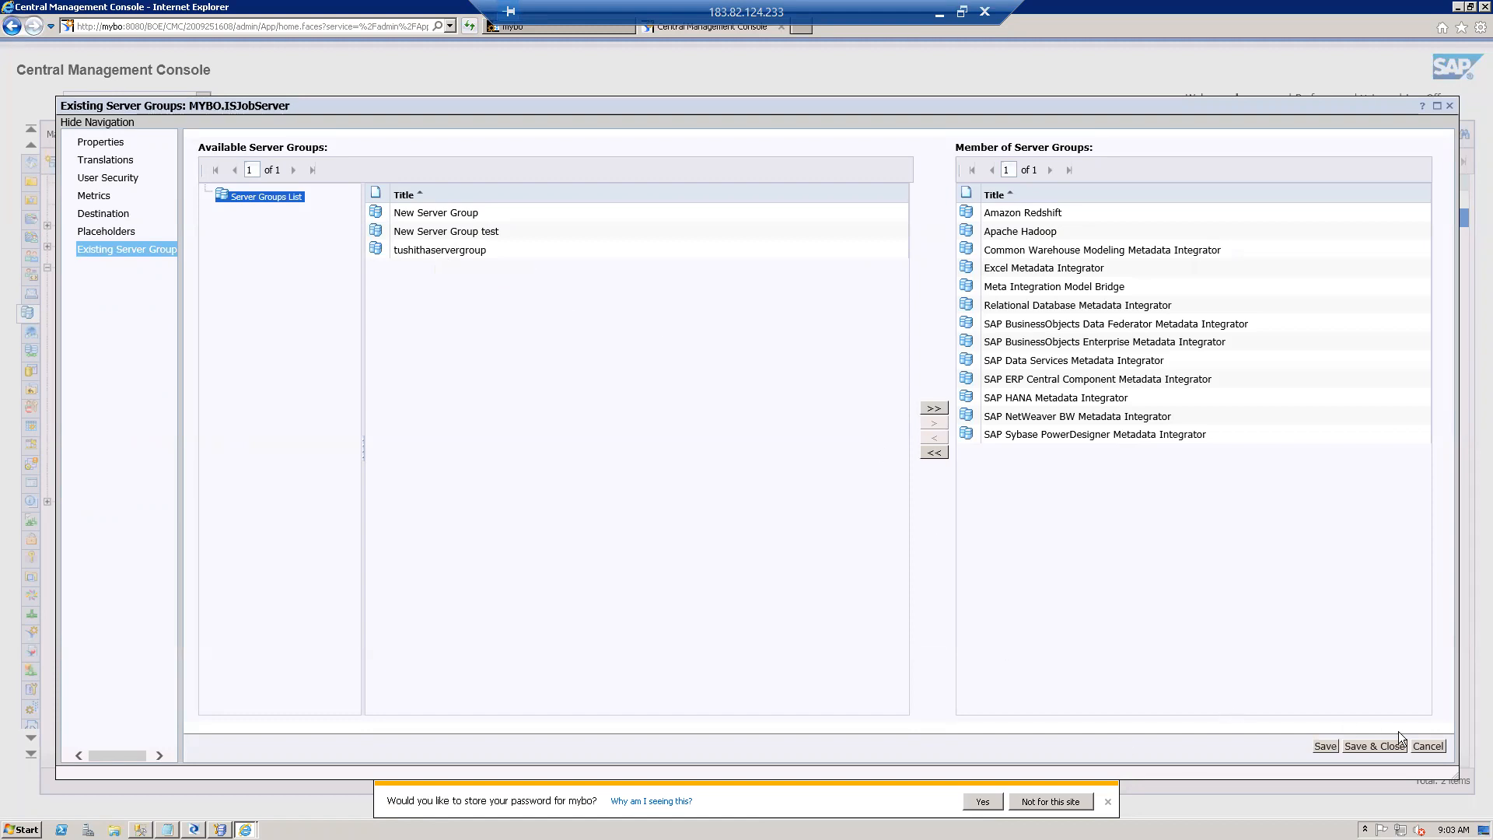
left_click(1431, 747)
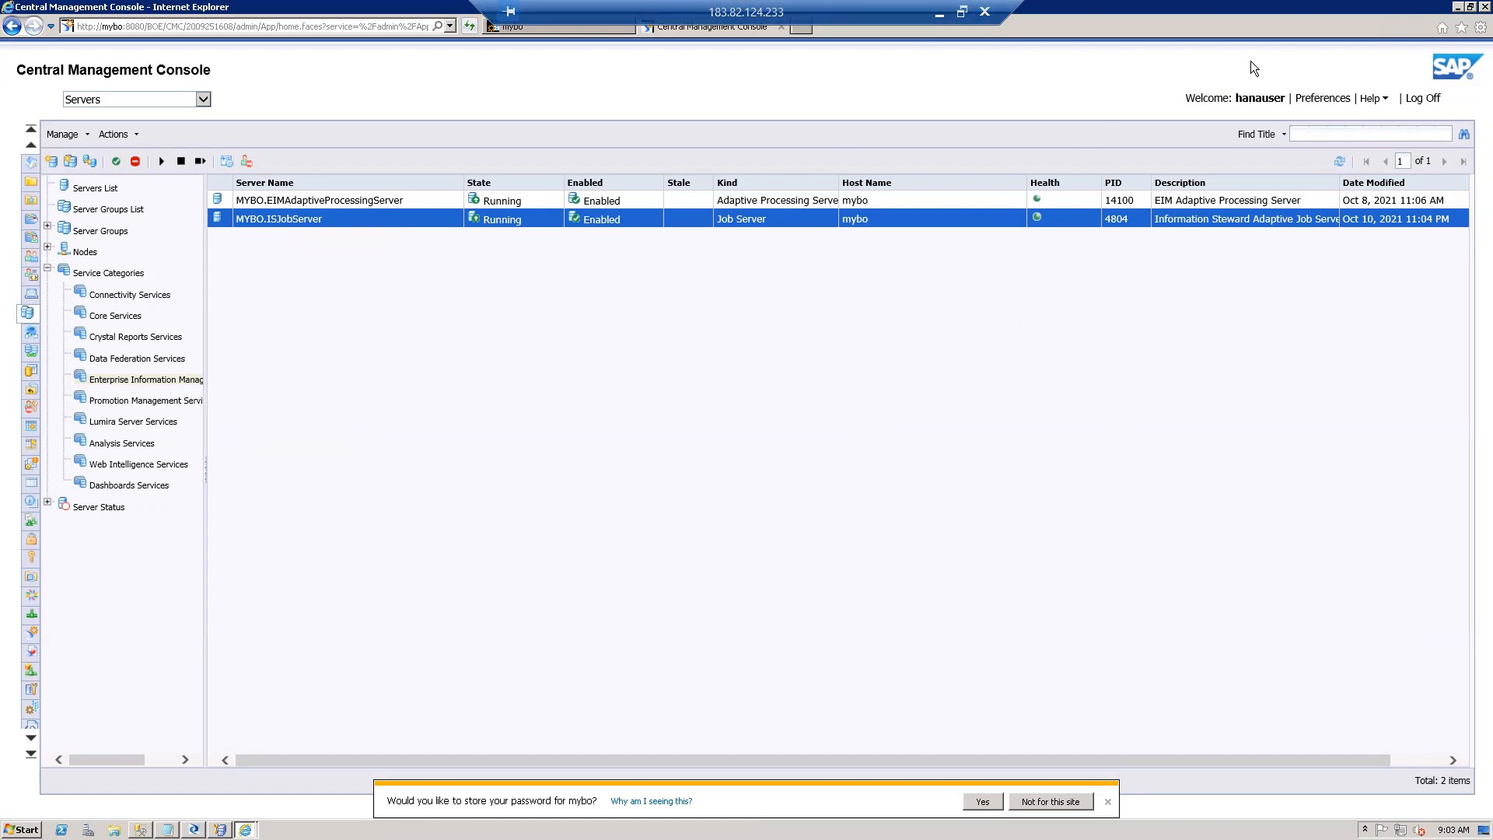
left_click_drag(1256, 8, 1012, 166)
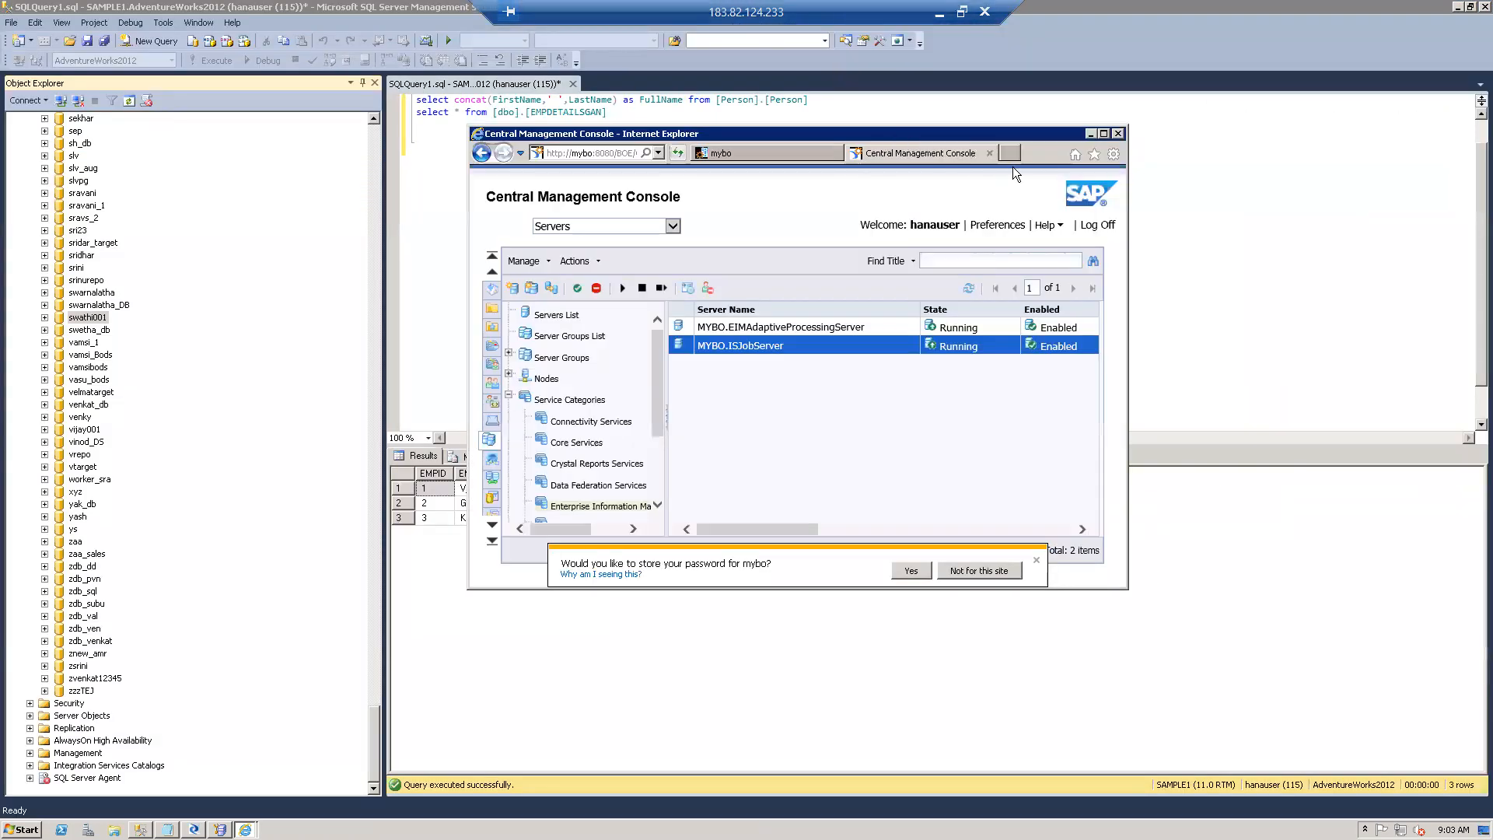
Maximize the Central Management Console, widen the service category tree, and view the actions available for MYBO.ISJobServer without choosing one.
left_click(1103, 134)
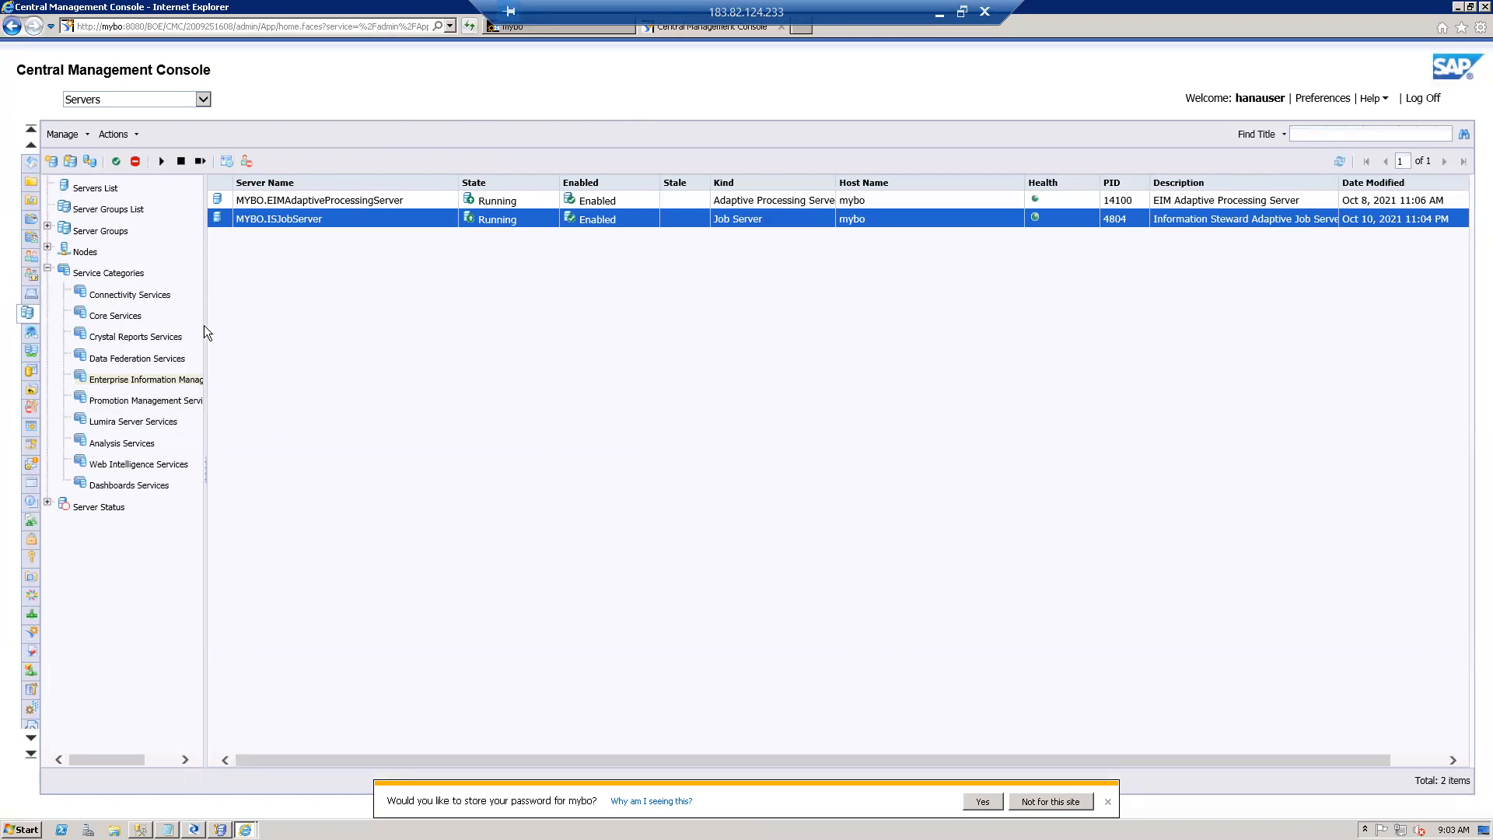
left_click_drag(202, 325, 286, 328)
left_click_drag(285, 328, 272, 327)
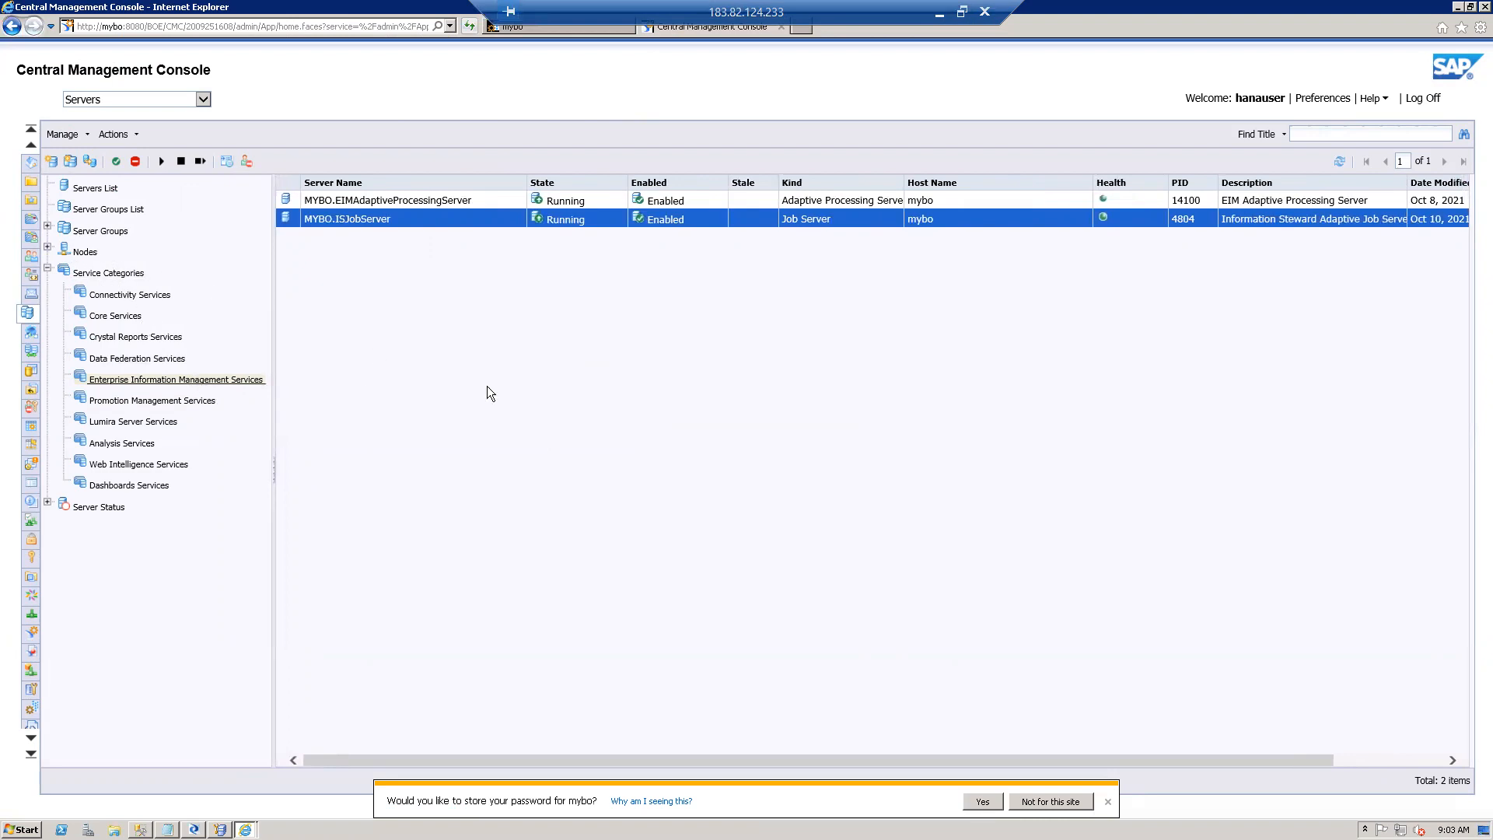
right_click(462, 218)
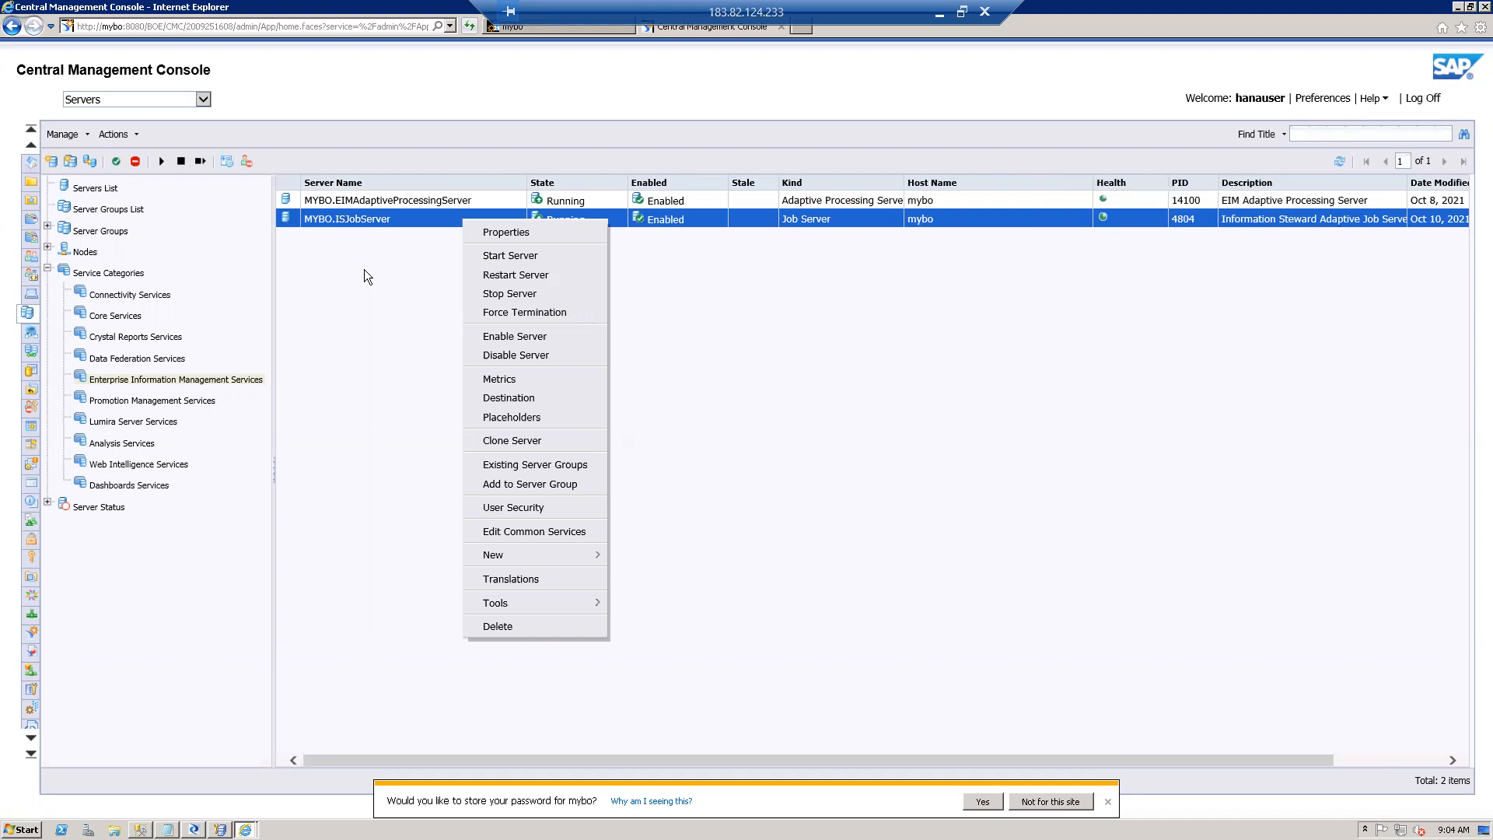
left_click(1073, 417)
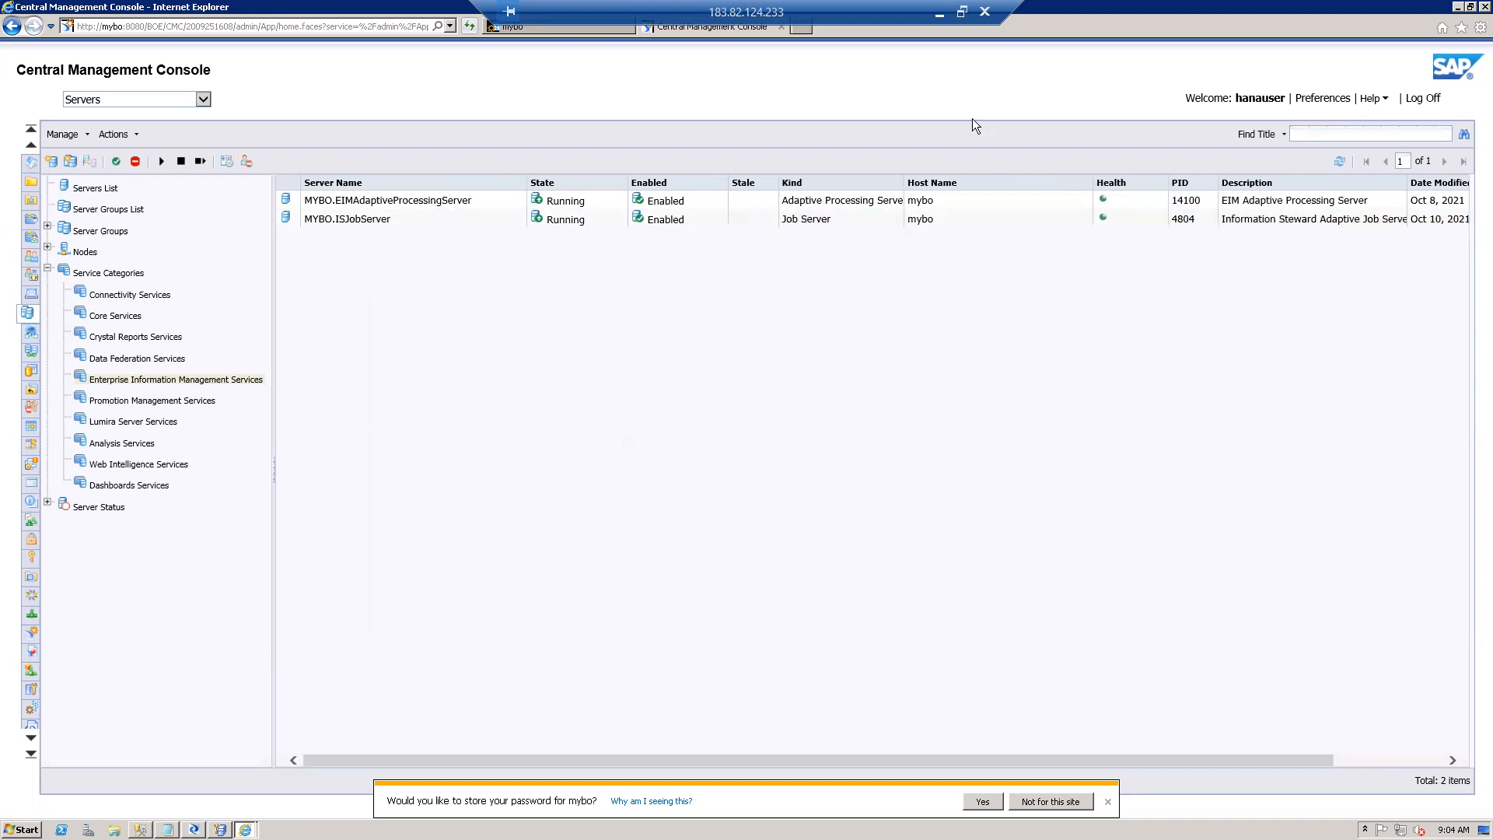
Switch from the remote session to the Information Steward installation video, play it in full screen, and exit full screen.
left_click(939, 17)
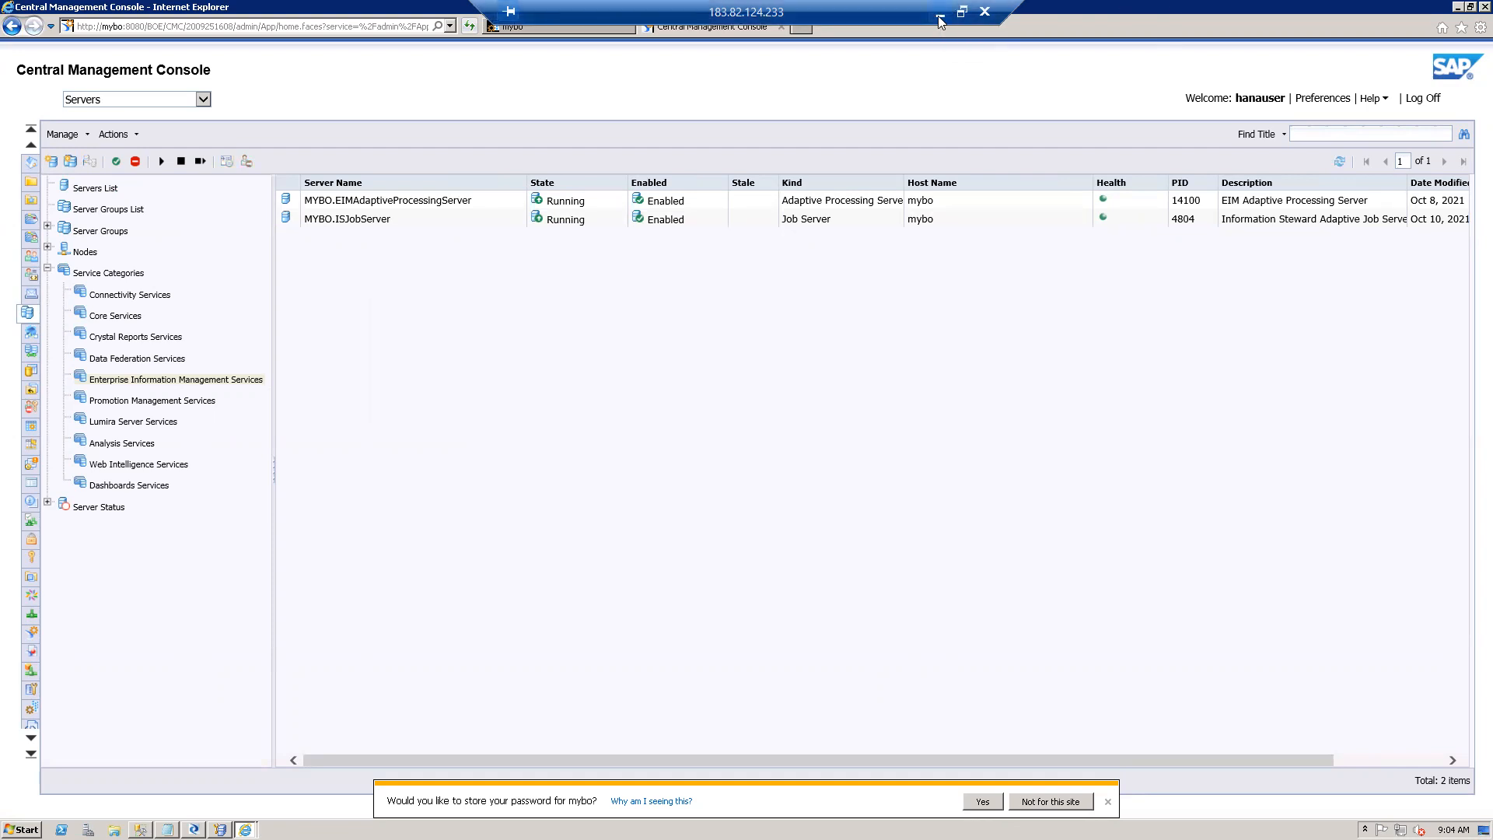
left_click(1029, 753)
left_click(19, 825)
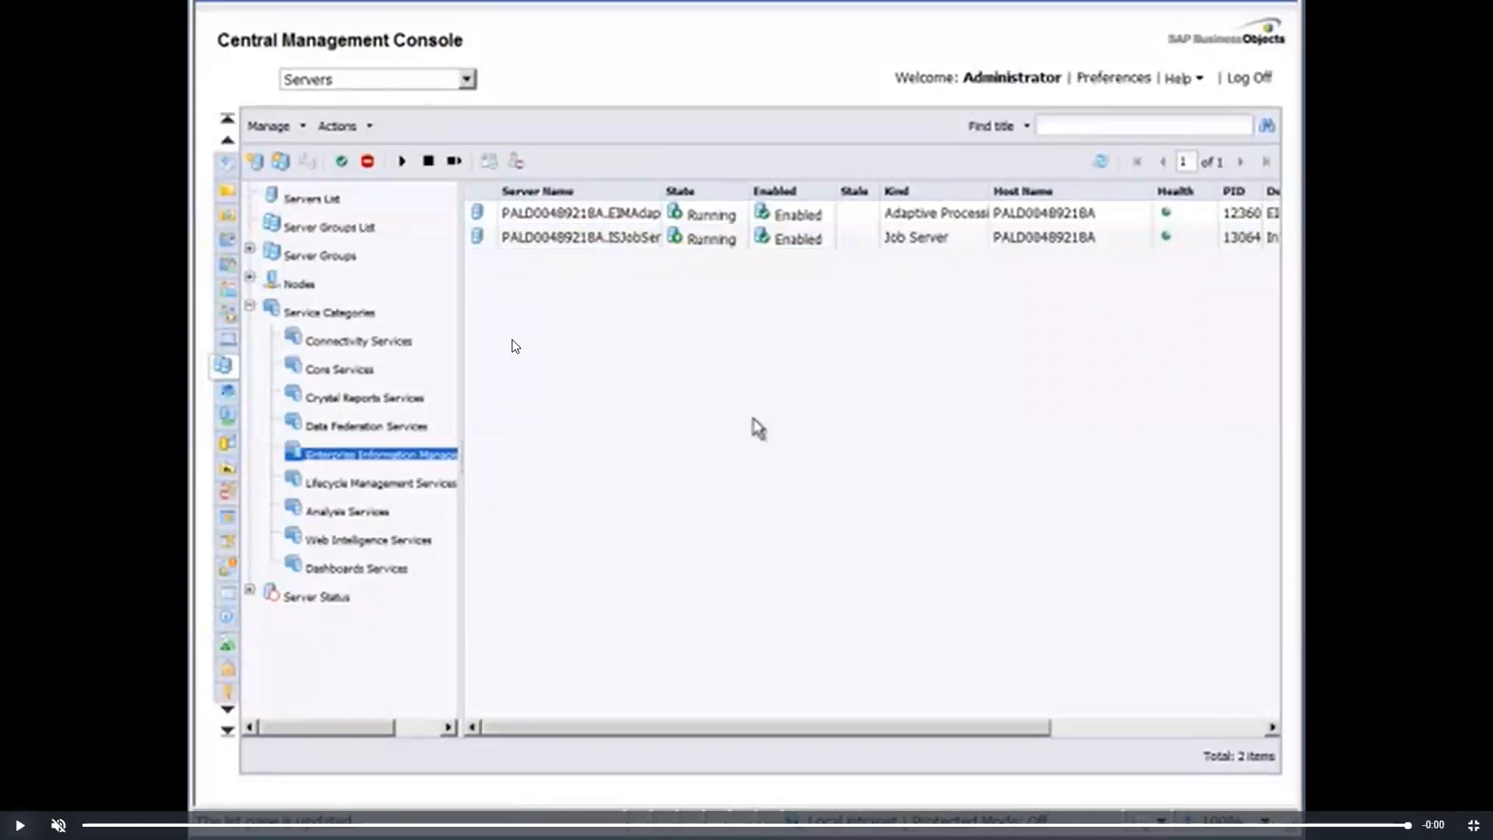
key("Escape")
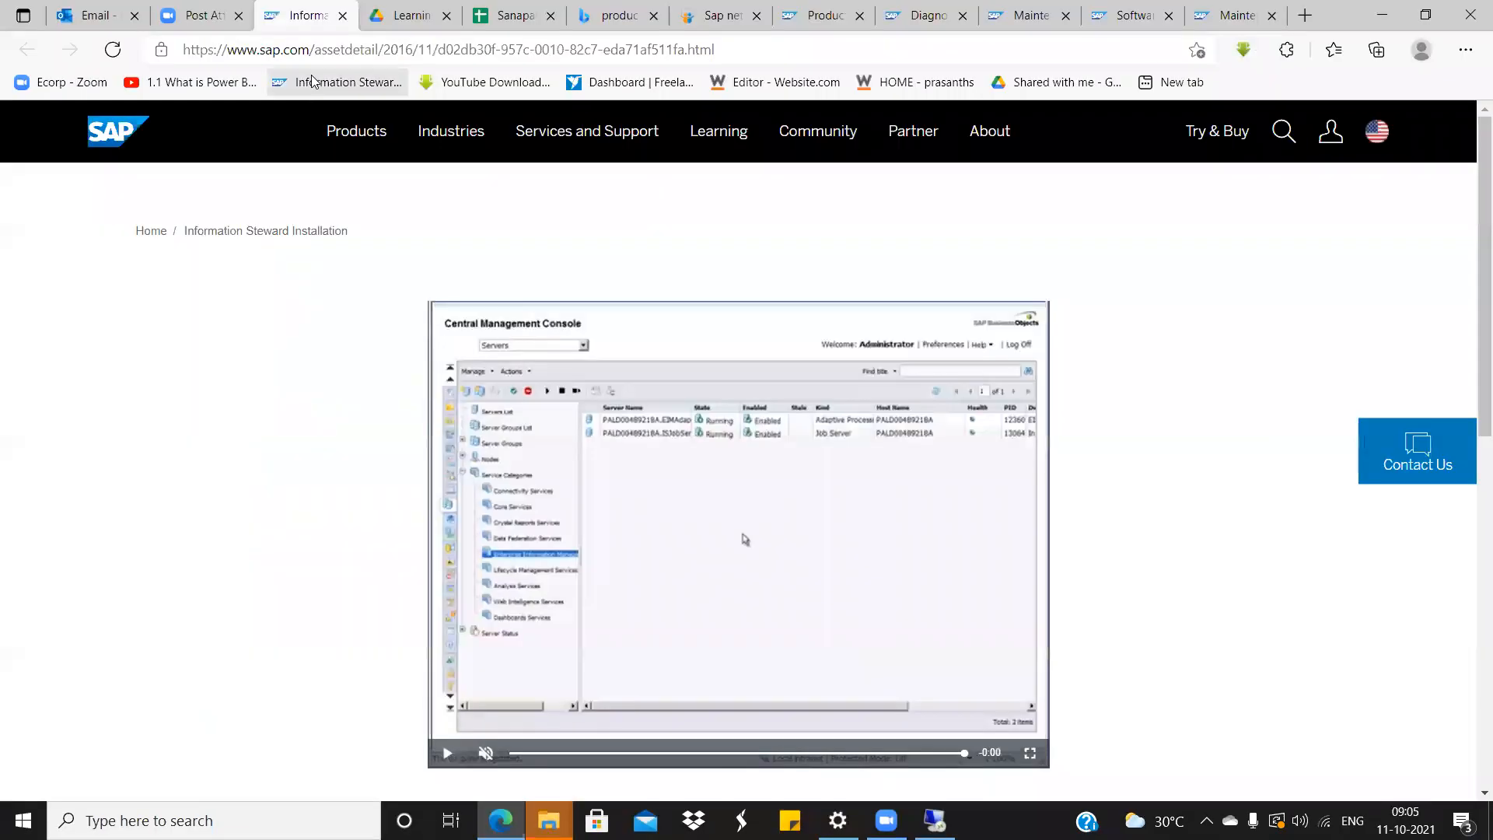
In the Concepts sheet of the course contents spreadsheet, copy the date 11-10-2021 from A3 to A4 for the setup and installation topic.
left_click(386, 9)
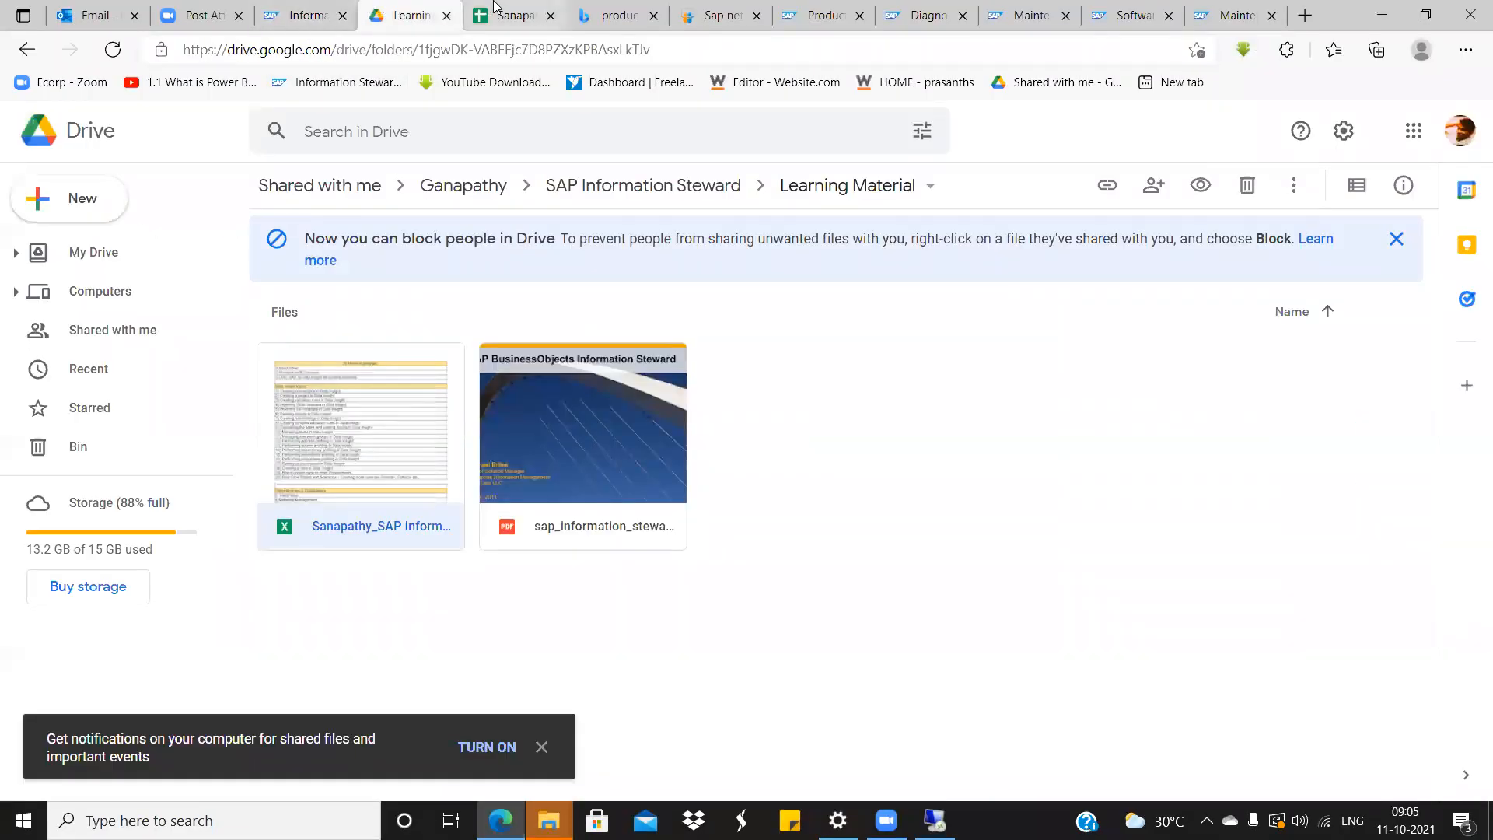
left_click(495, 9)
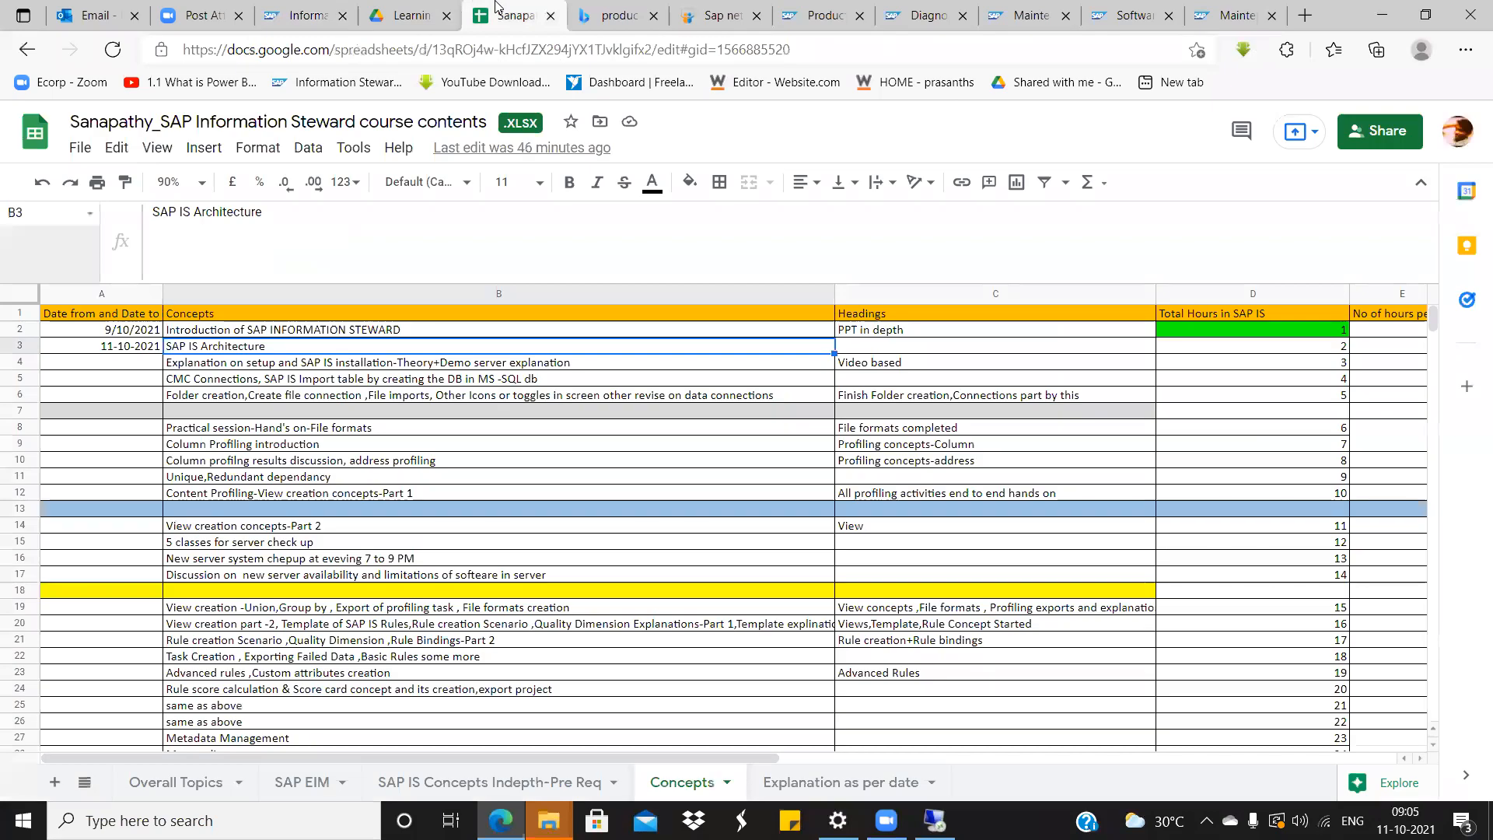
left_click(335, 364)
left_click(330, 352)
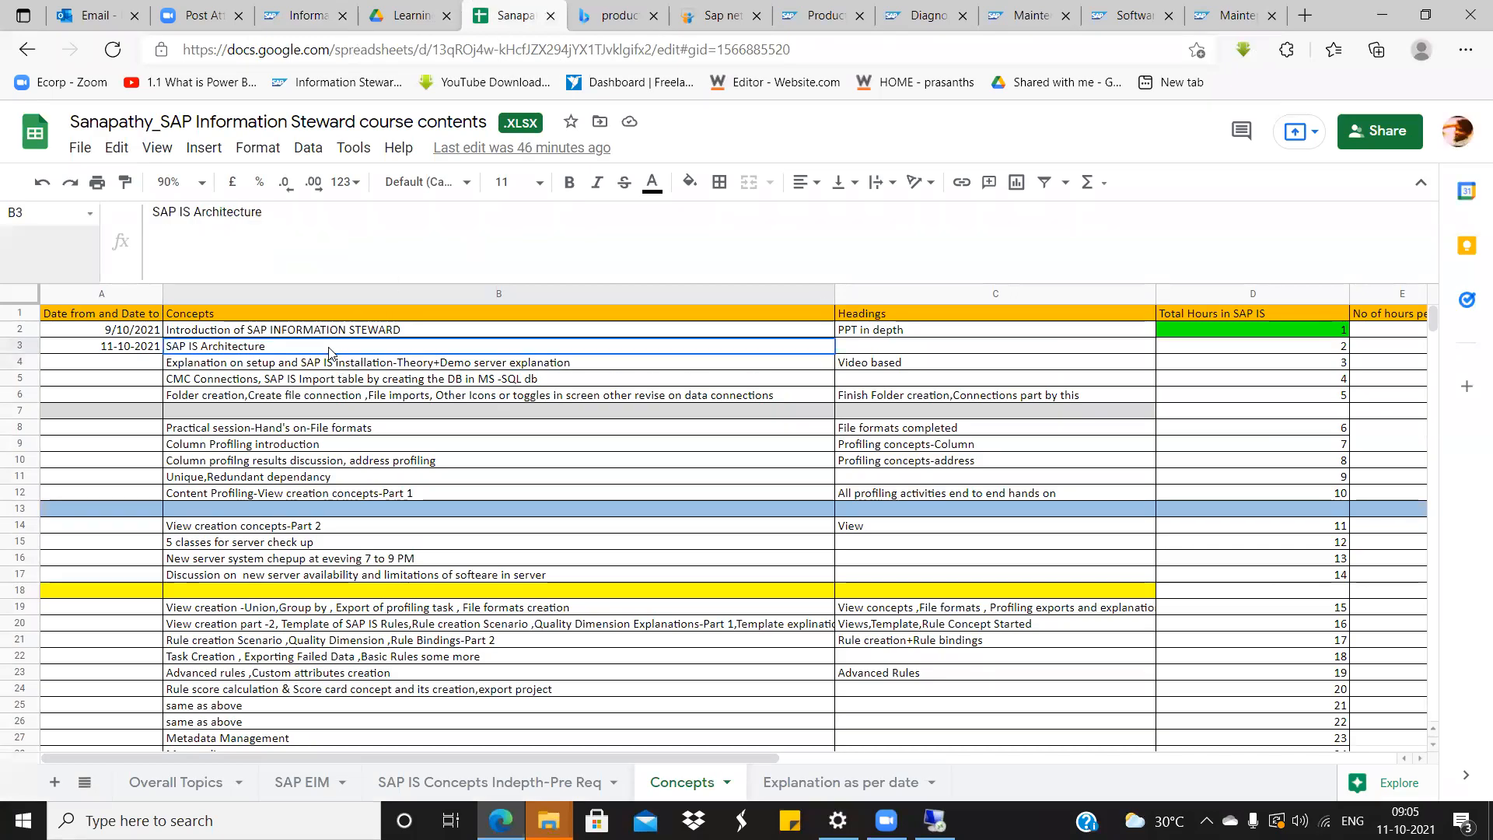
left_click(333, 364)
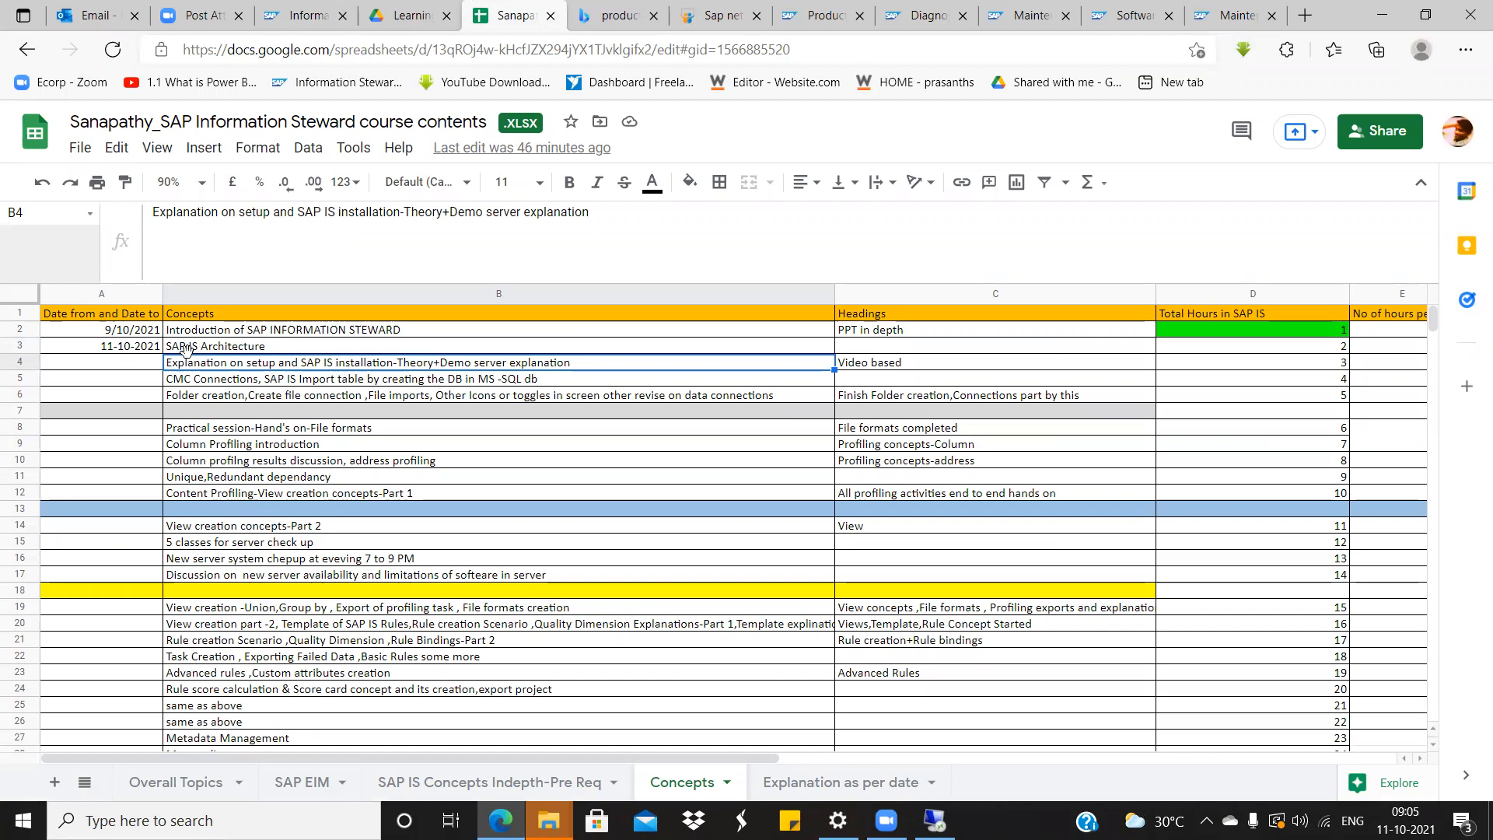
left_click(142, 362)
left_click_drag(138, 350, 140, 362)
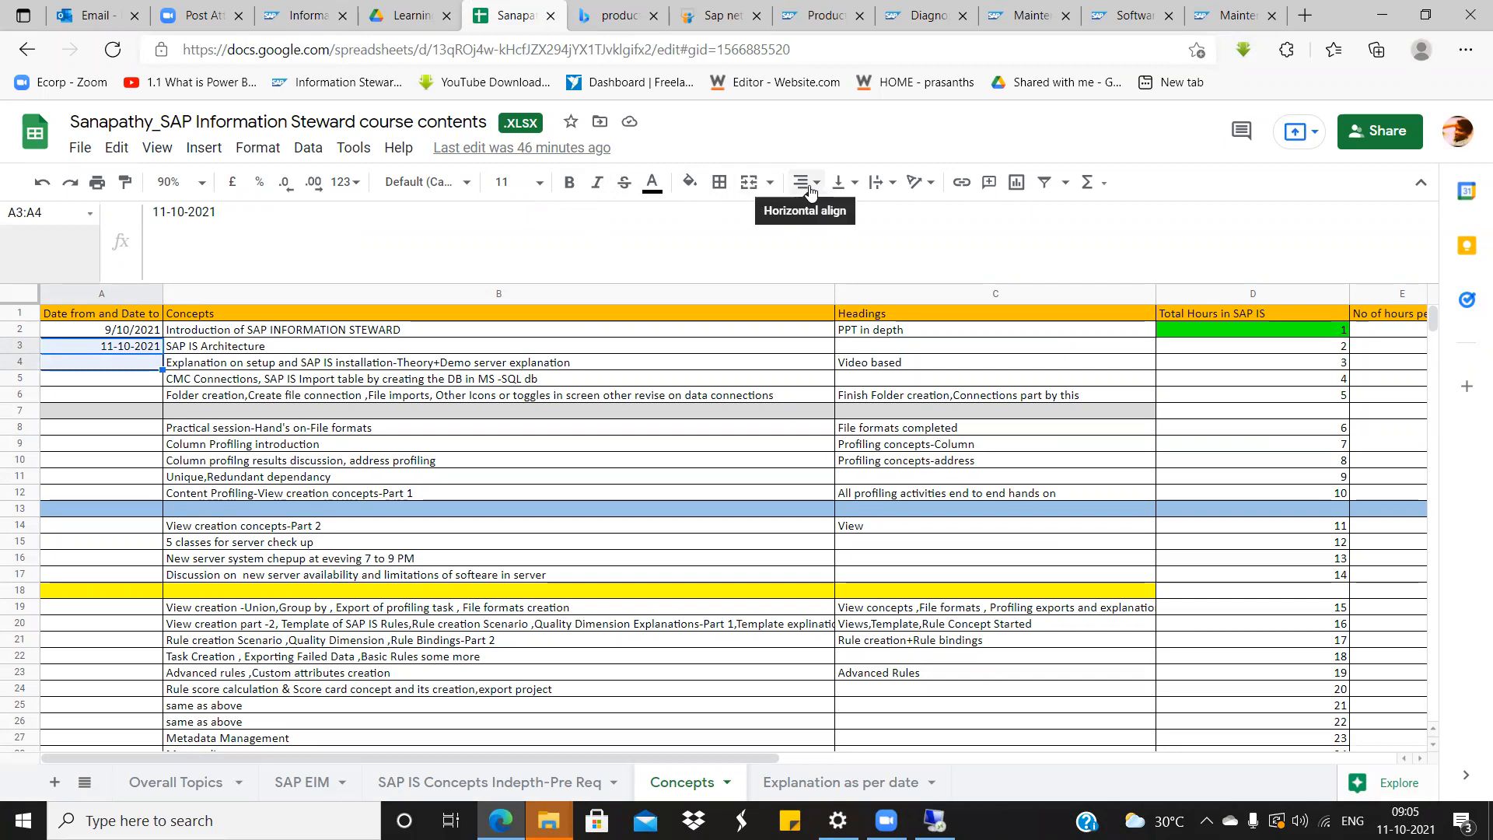
left_click(133, 349)
key("ctrl+c")
left_click(132, 362)
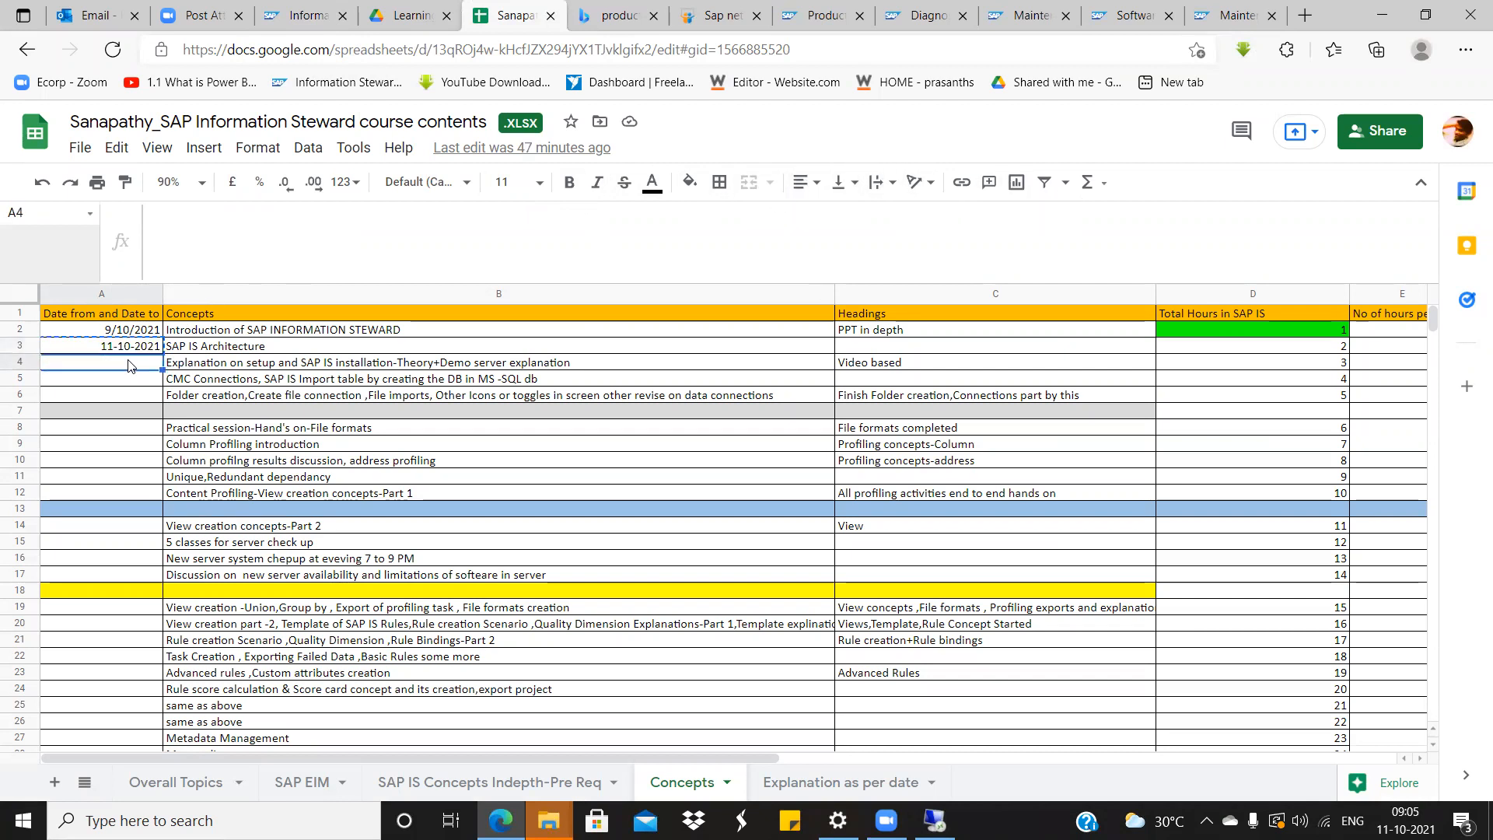
key("ctrl+v")
Set the total hours in D4 to 2 and fill cells D3:D4 with green to mark the topics as covered.
left_click(1253, 350)
left_click(1259, 368)
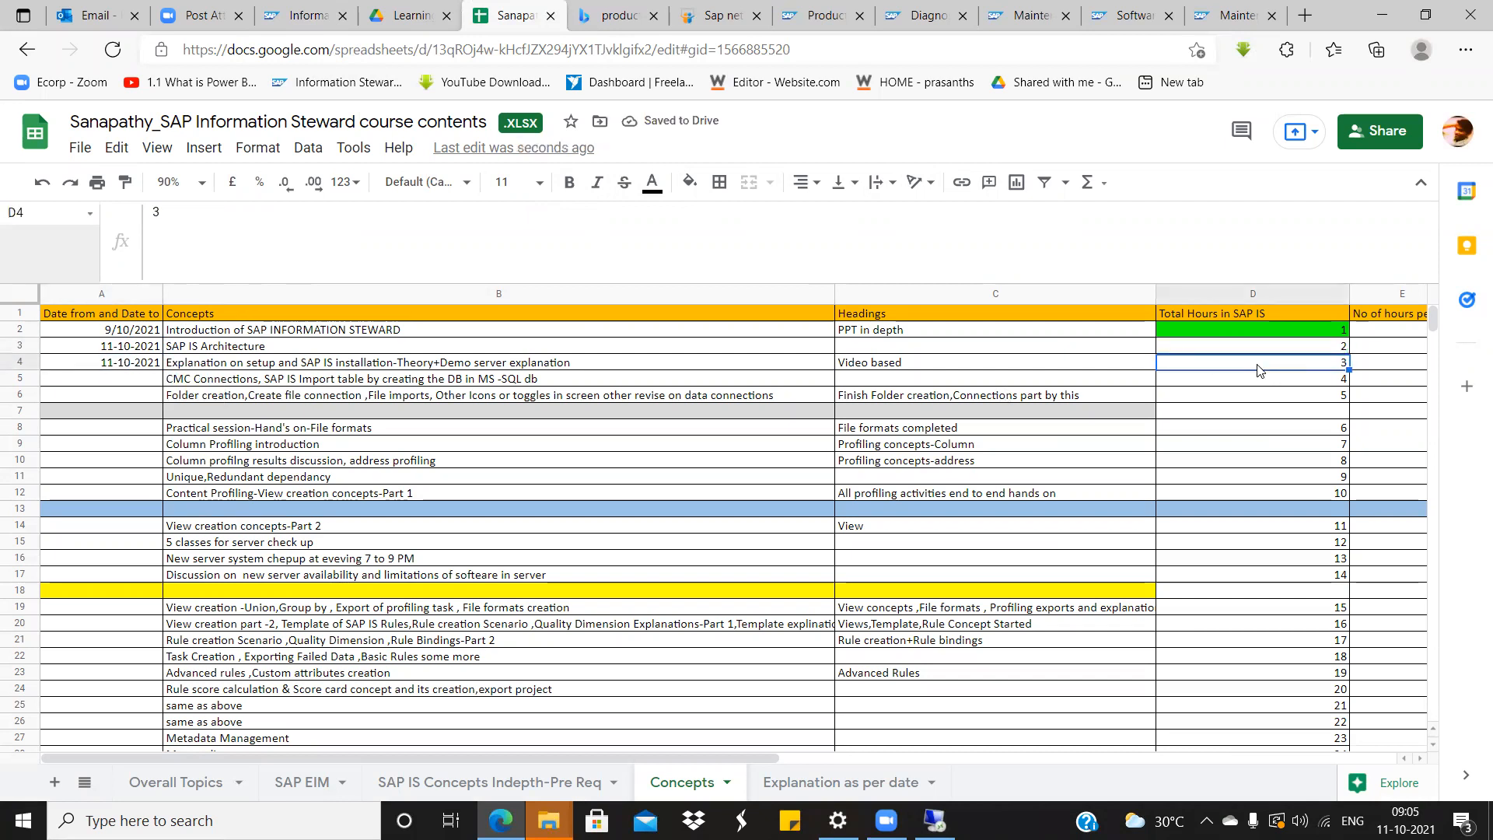
type("2")
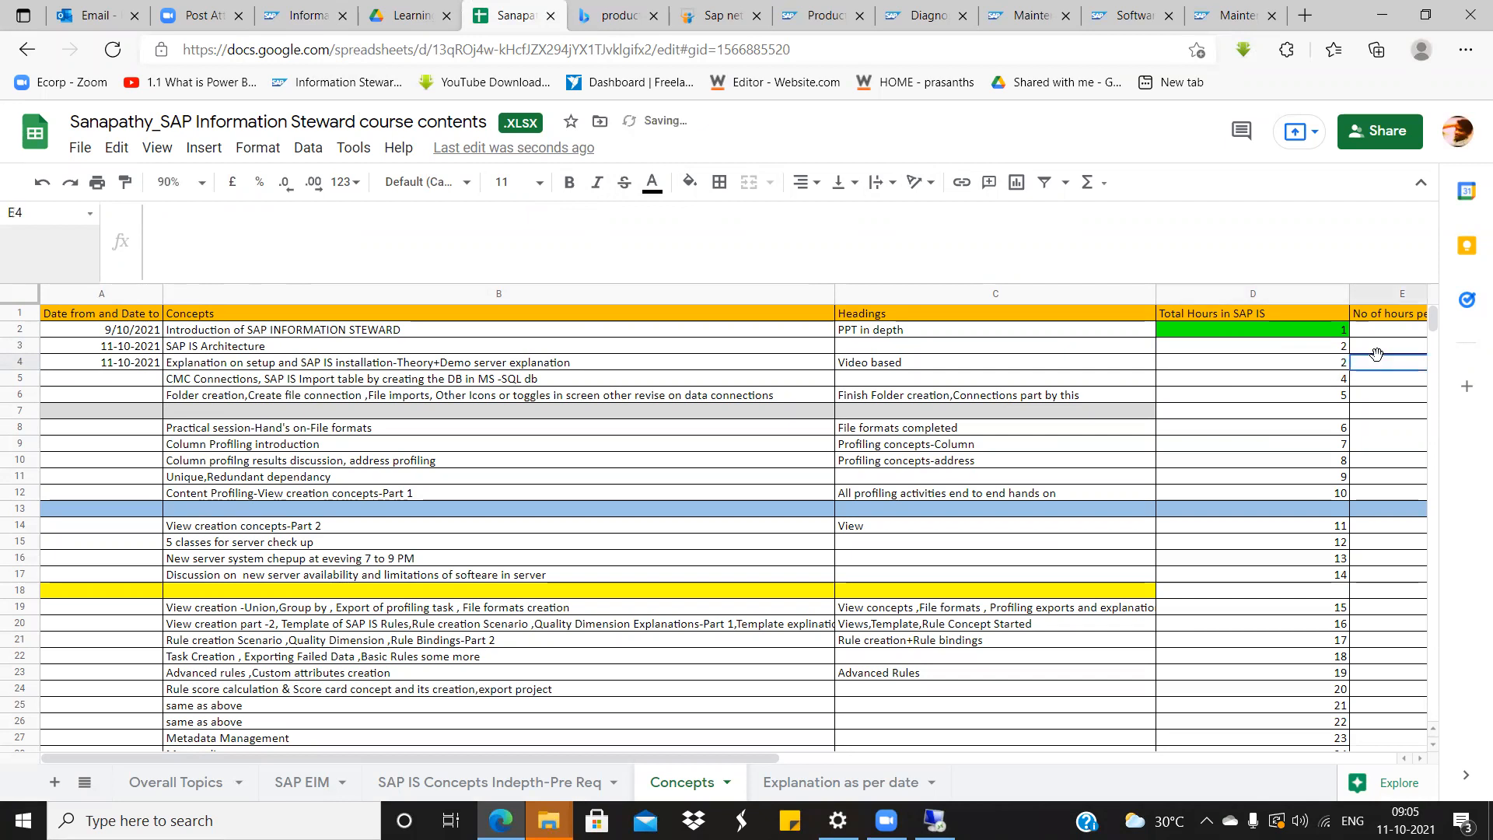
left_click_drag(1338, 350, 1335, 371)
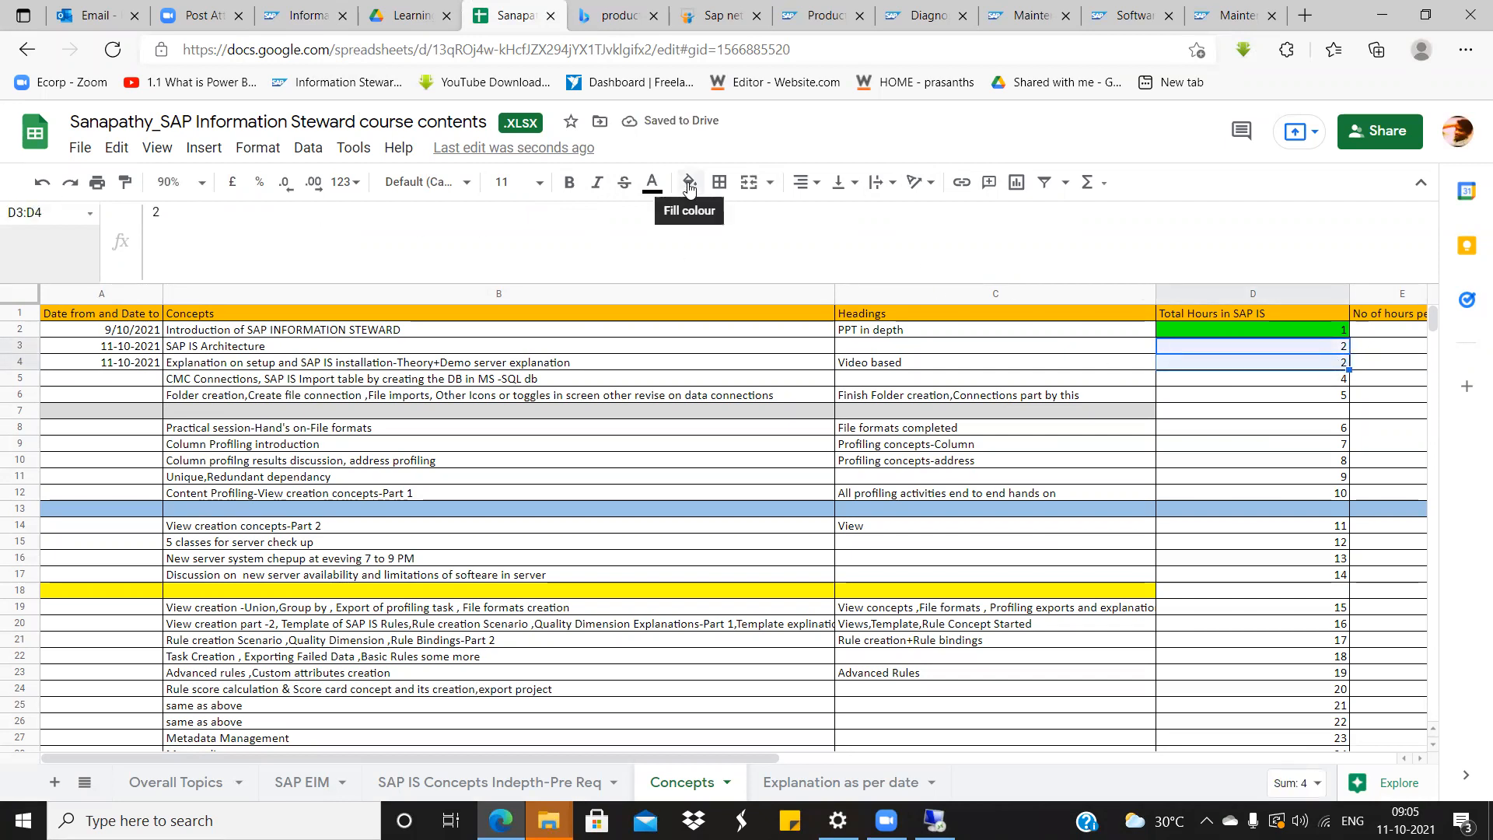
left_click(690, 183)
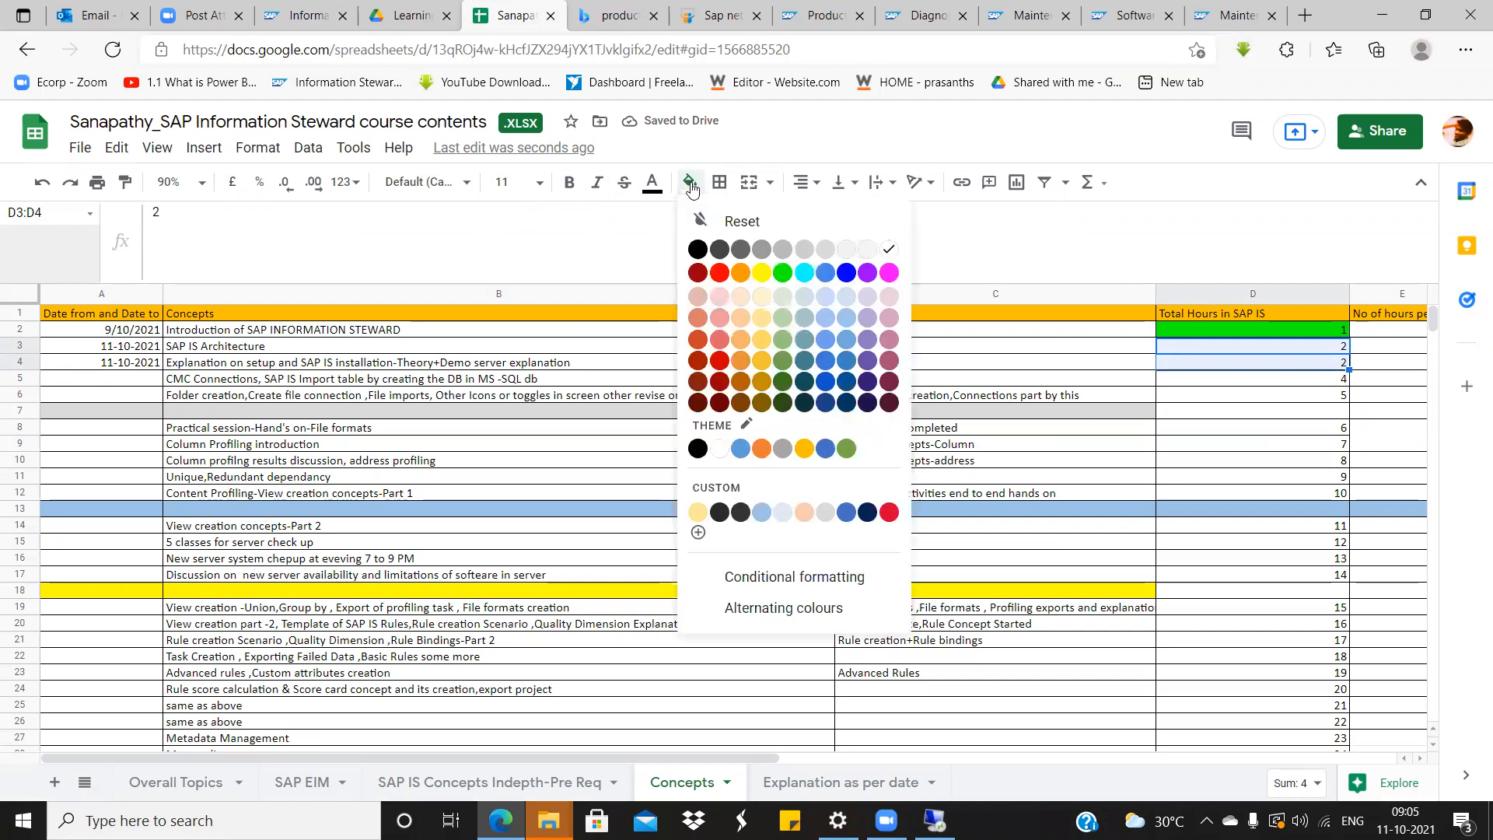
left_click(782, 272)
left_click(1371, 360)
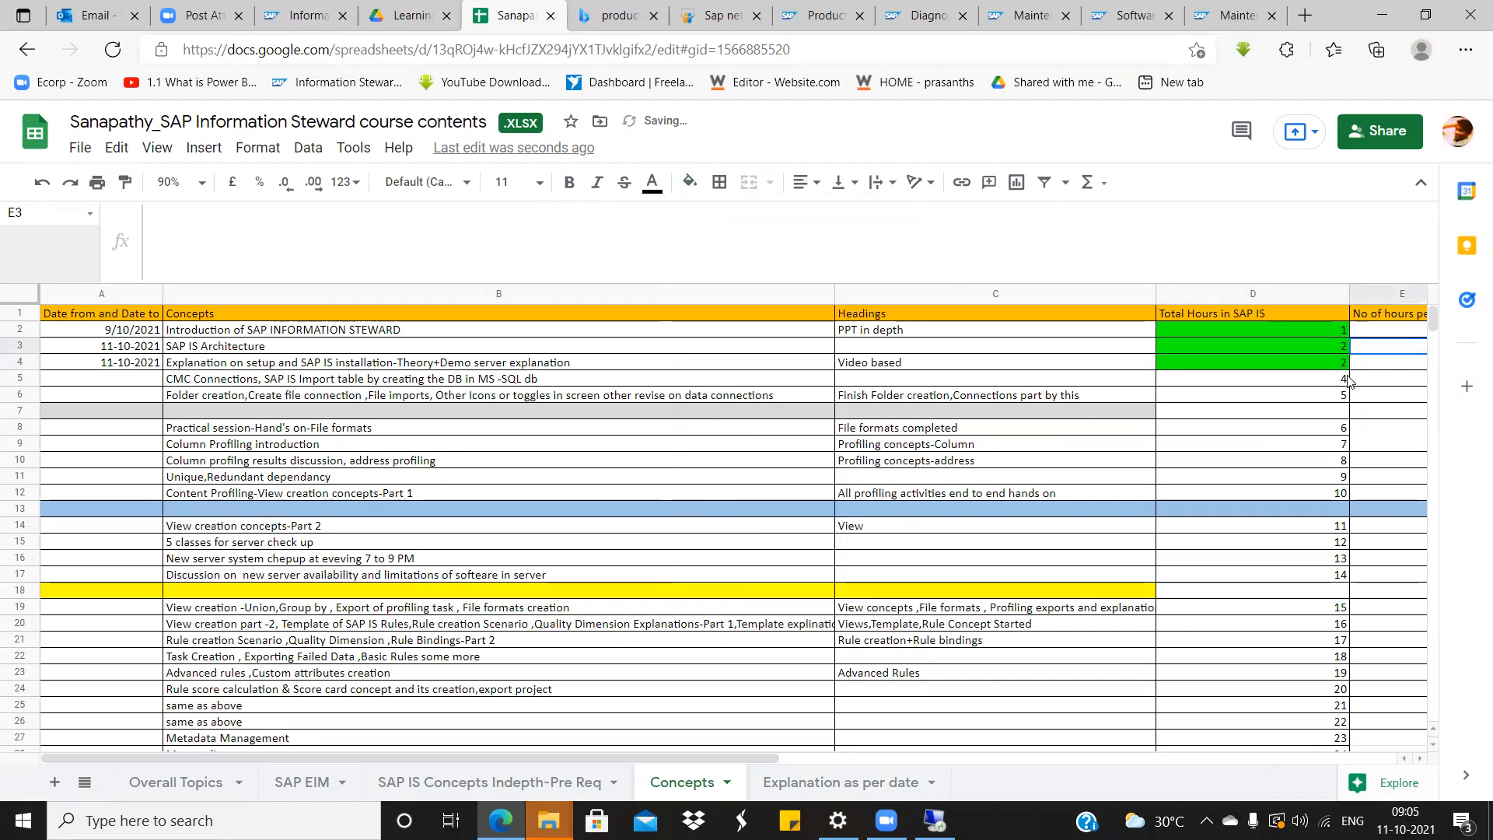
Renumber the total hours, setting the CMC Connections topic in D5 to 3 and the Folder creation topic in D6 to 4.
left_click(1348, 381)
key("ctrl+x")
key("Down")
key("ctrl+v")
left_click(1342, 380)
type("3")
left_click(512, 393)
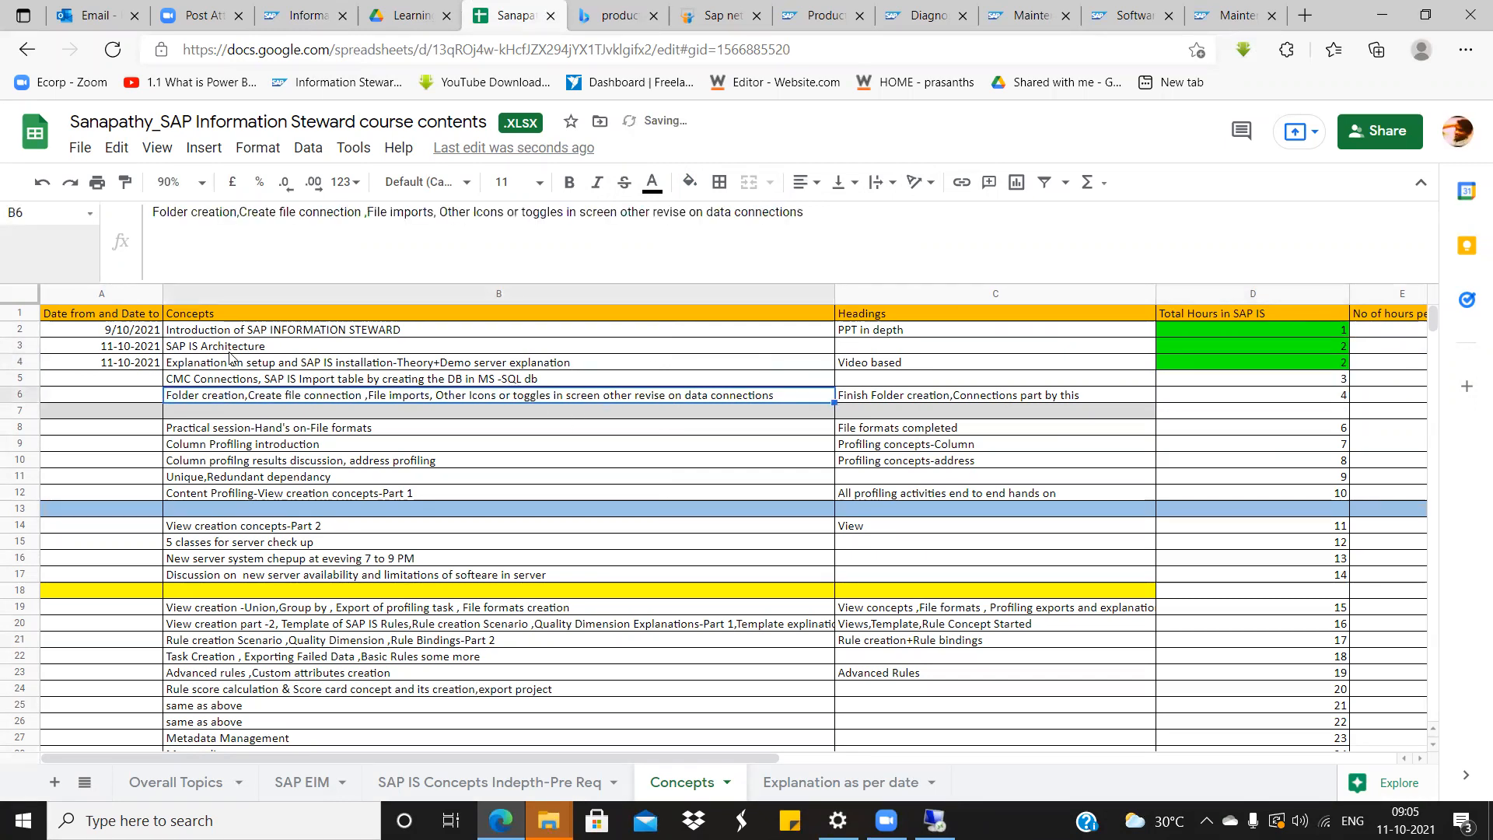
Review the SAP IS Architecture, setup and installation, and CMC Connections topics in the Concepts sheet.
left_click(244, 383)
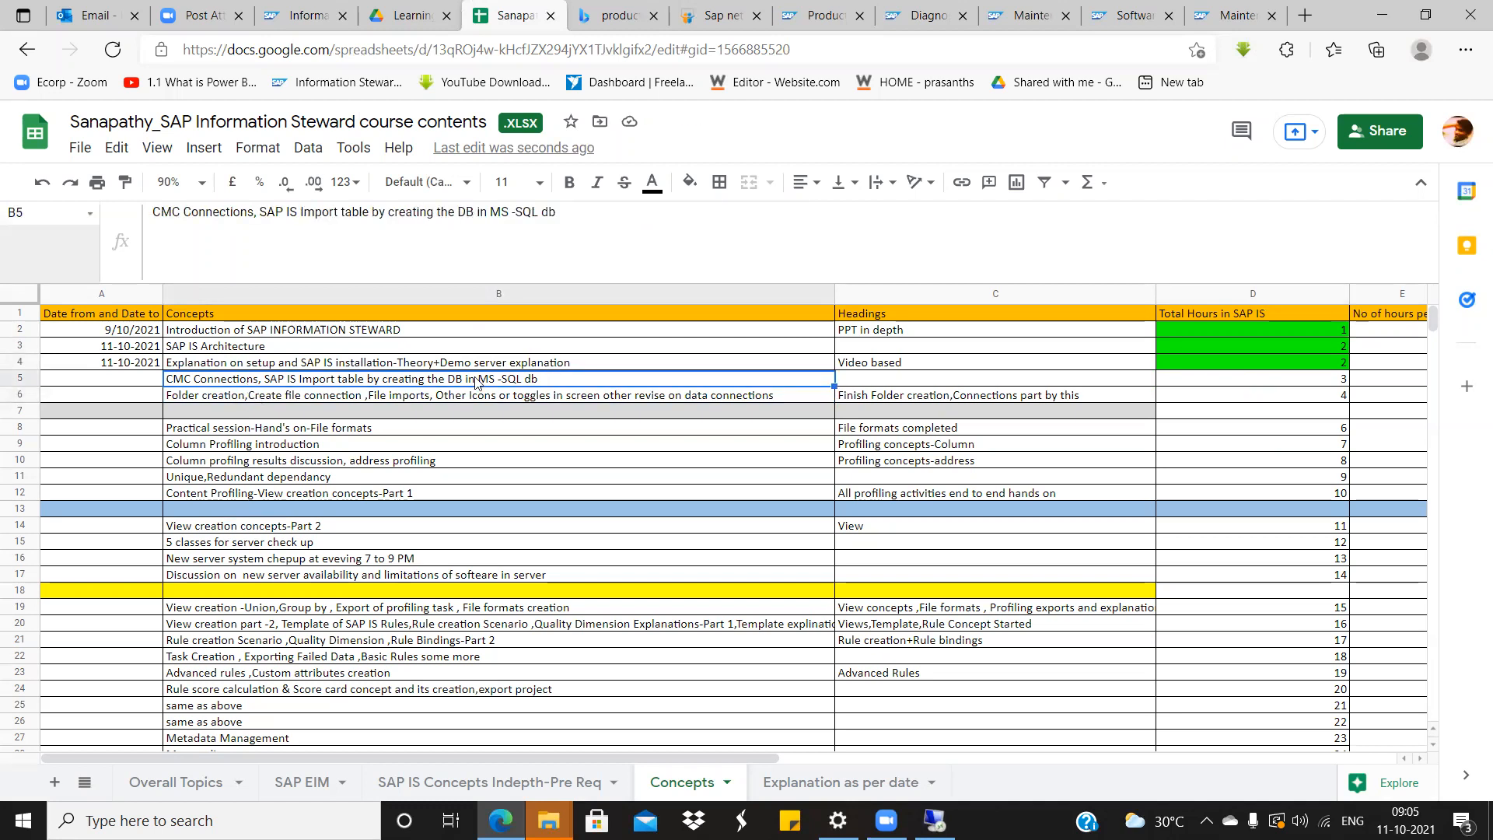
left_click(270, 348)
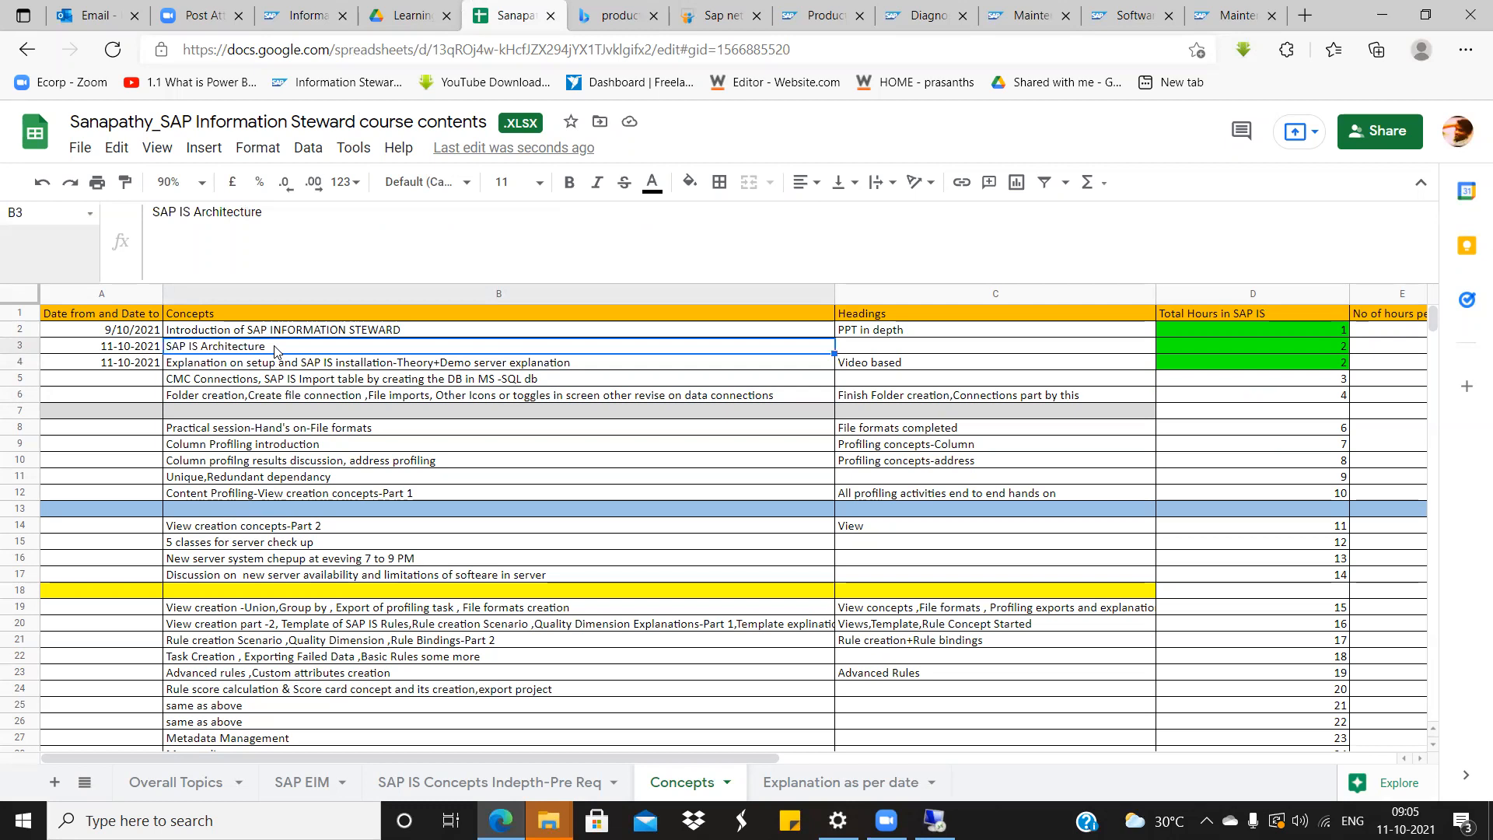
double_click(275, 347)
left_click(288, 364)
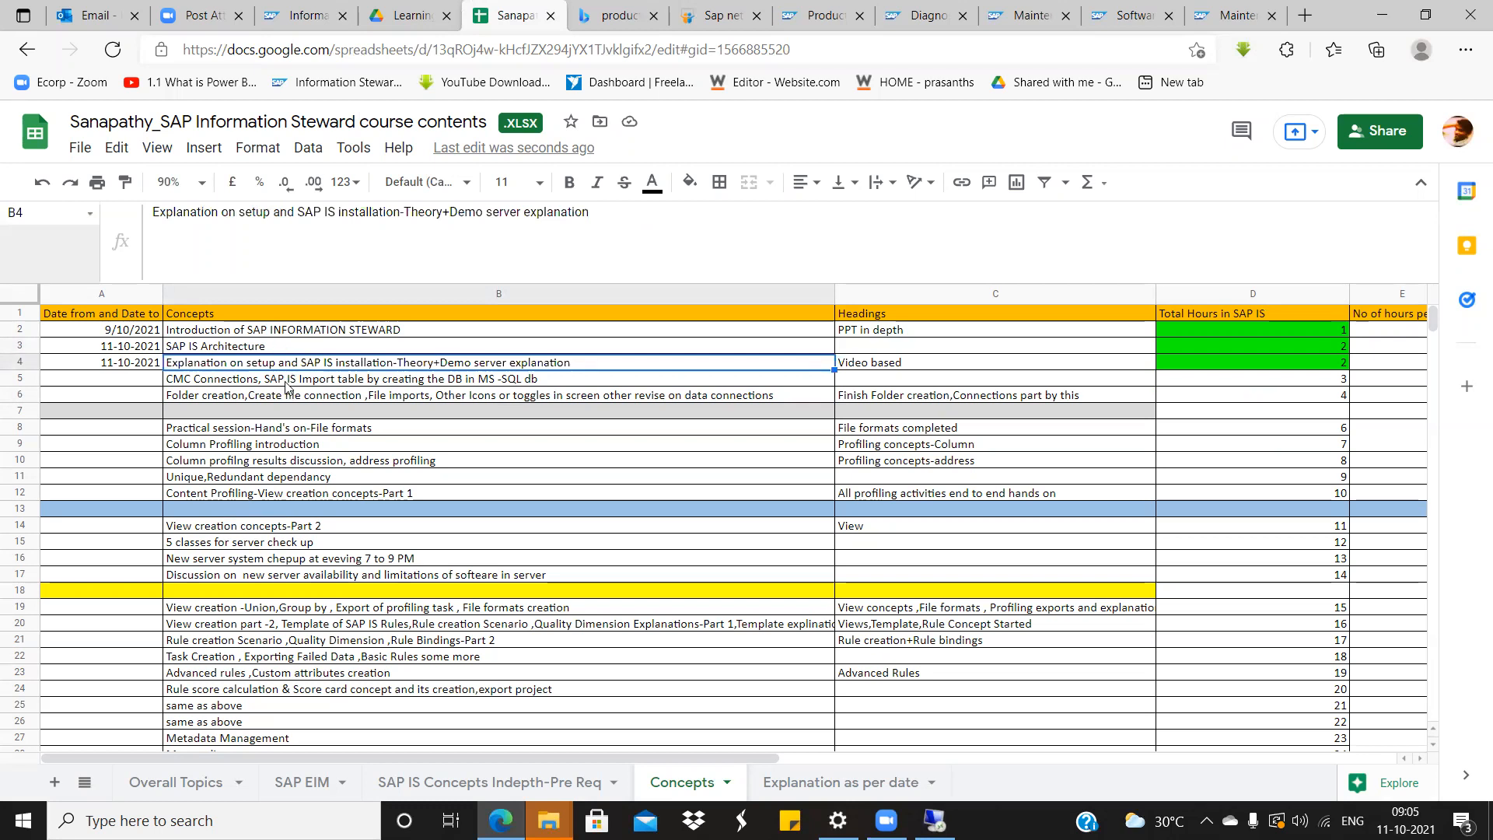
left_click(287, 383)
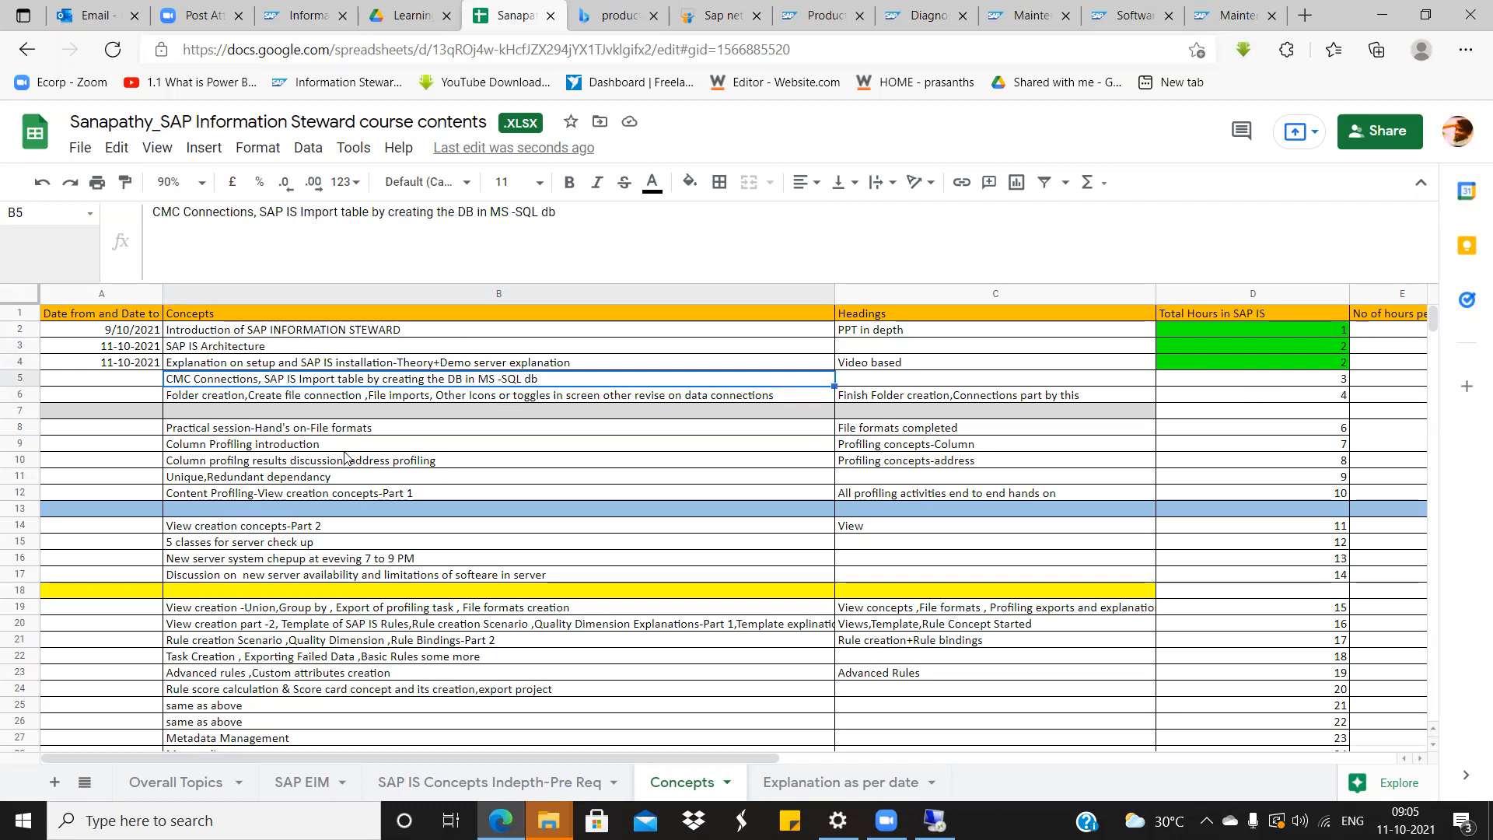
left_click(608, 16)
left_click(526, 9)
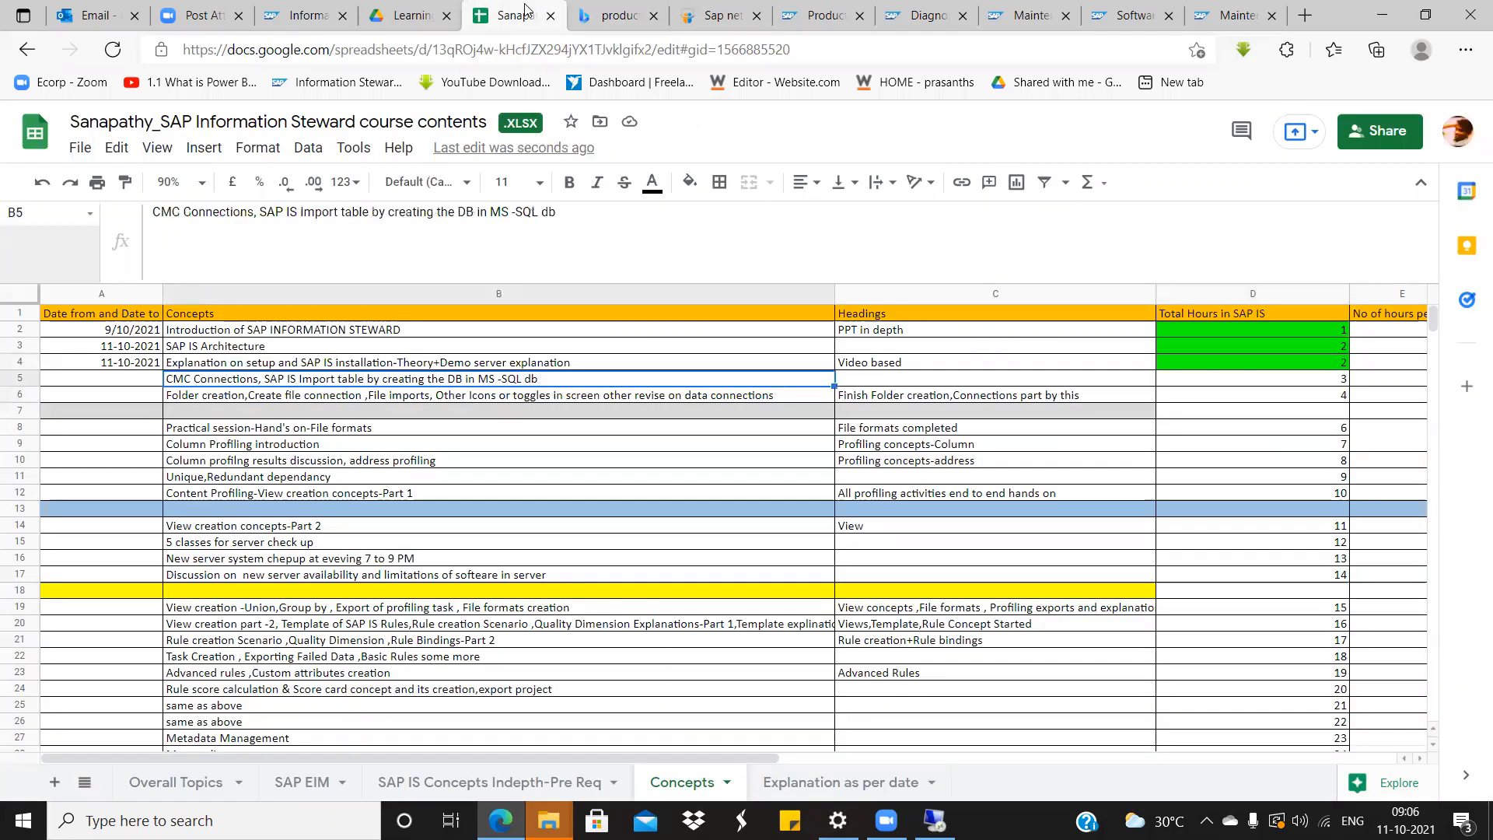
left_click(488, 352)
left_click(490, 364)
Return to the Information Steward Installation video page and copy its web address.
left_click(405, 15)
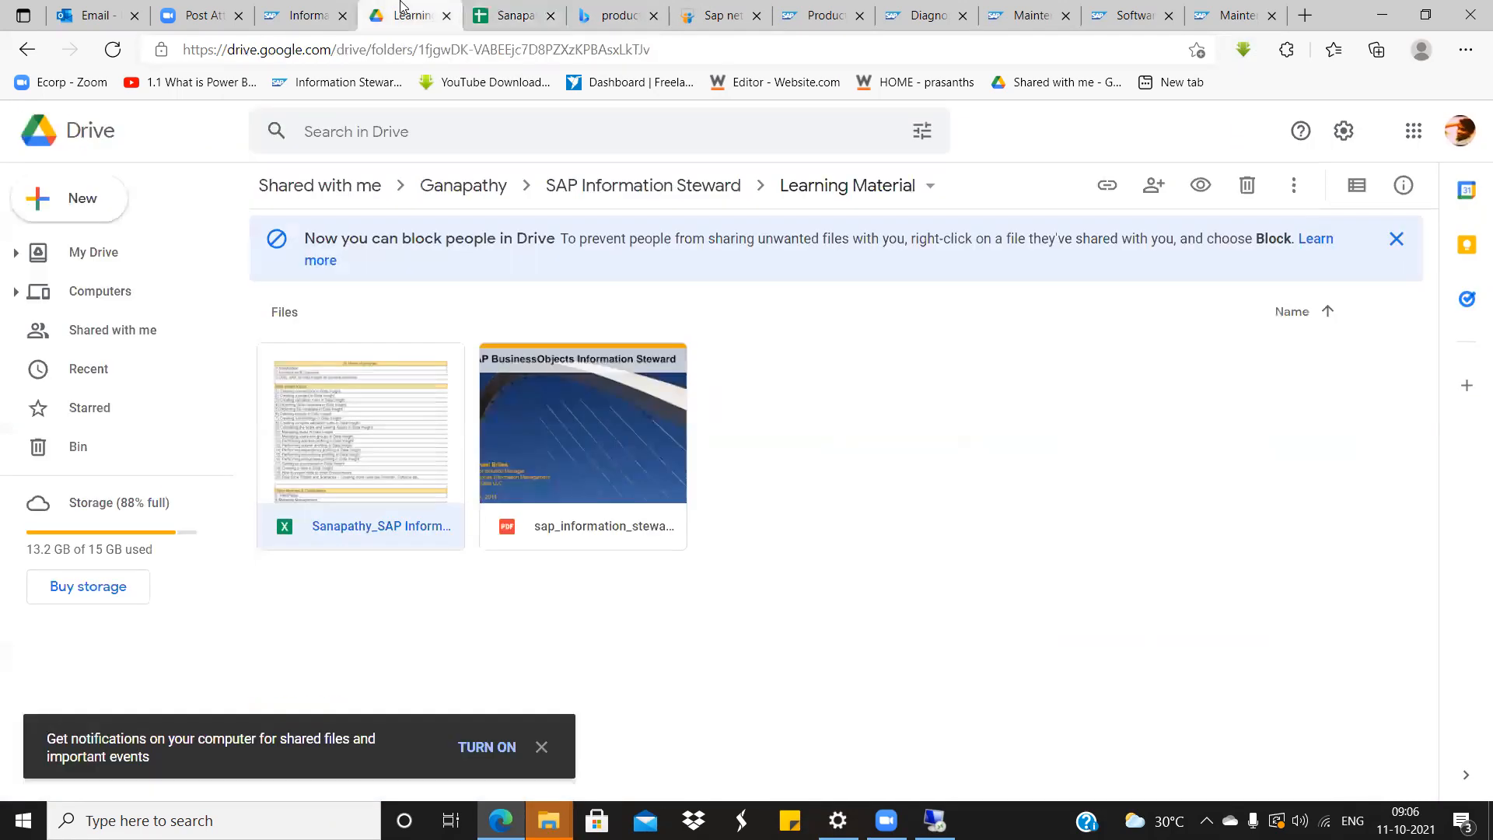
left_click(311, 9)
left_click(739, 47)
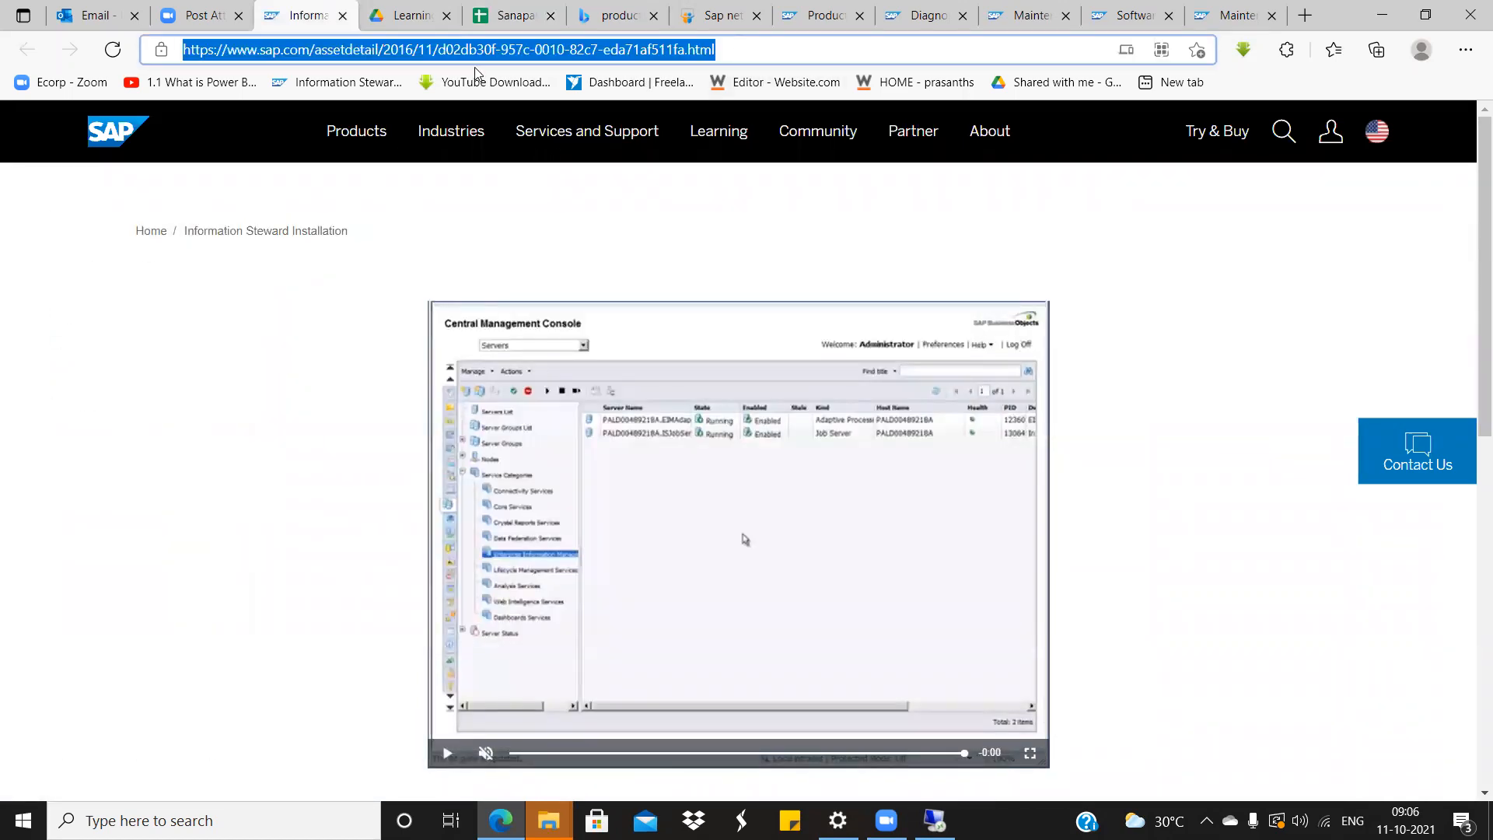
Add a new sheet to the course contents spreadsheet and name it SAP IS Links.
left_click(505, 15)
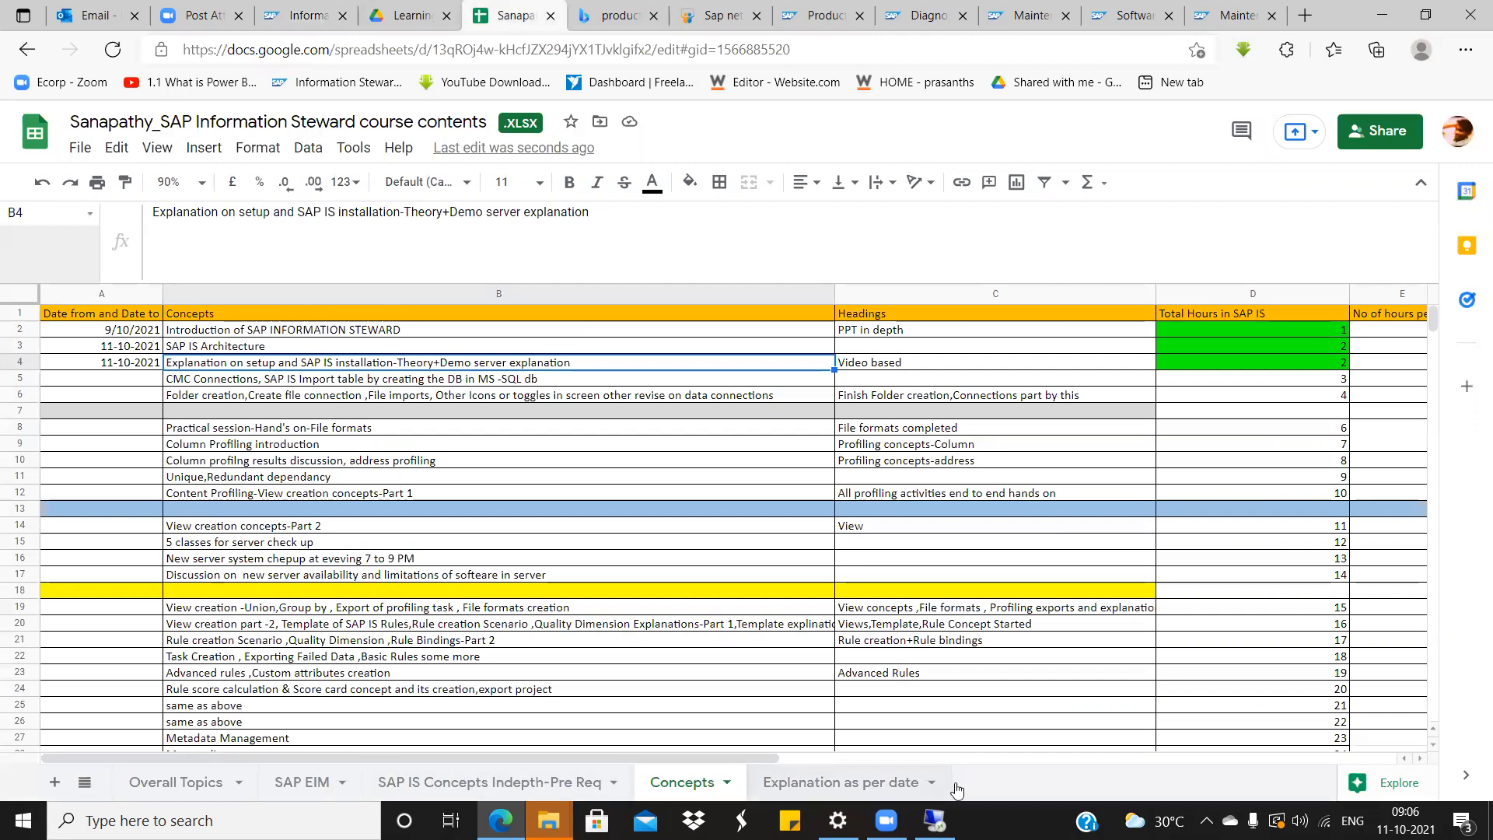
left_click(55, 782)
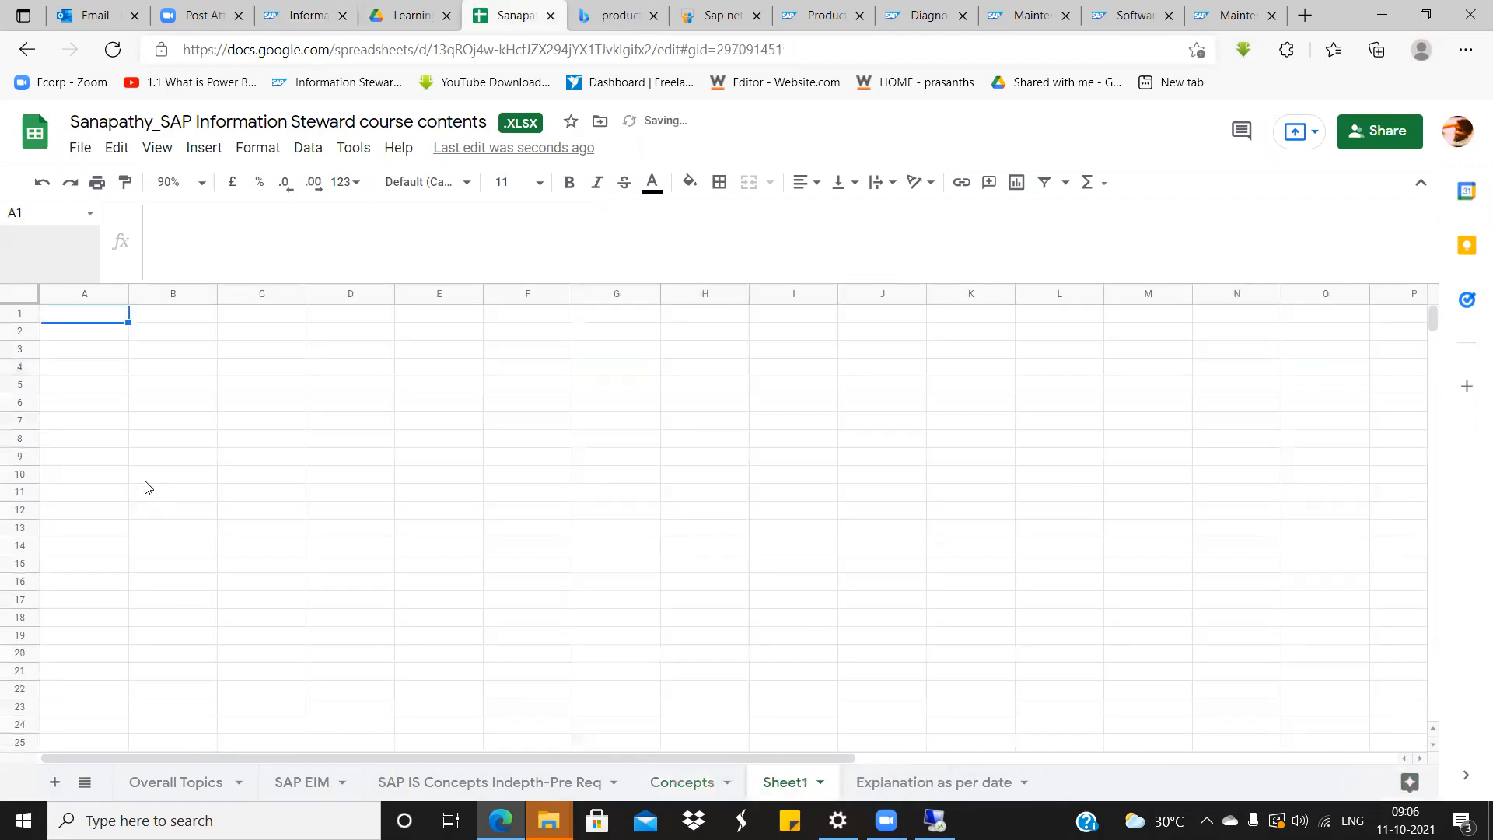
double_click(786, 784)
type("SAP ")
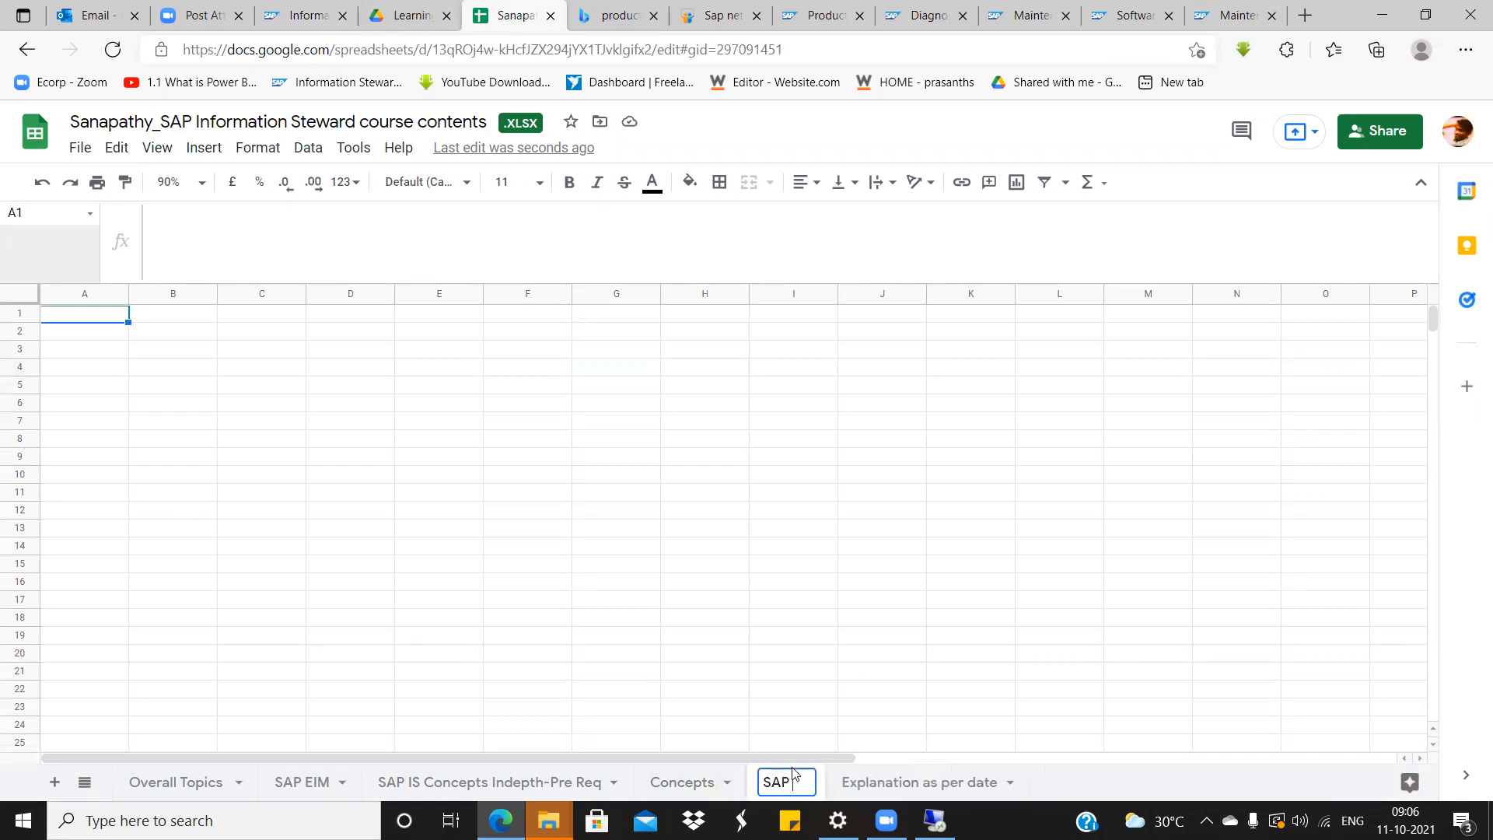
type("IS Links")
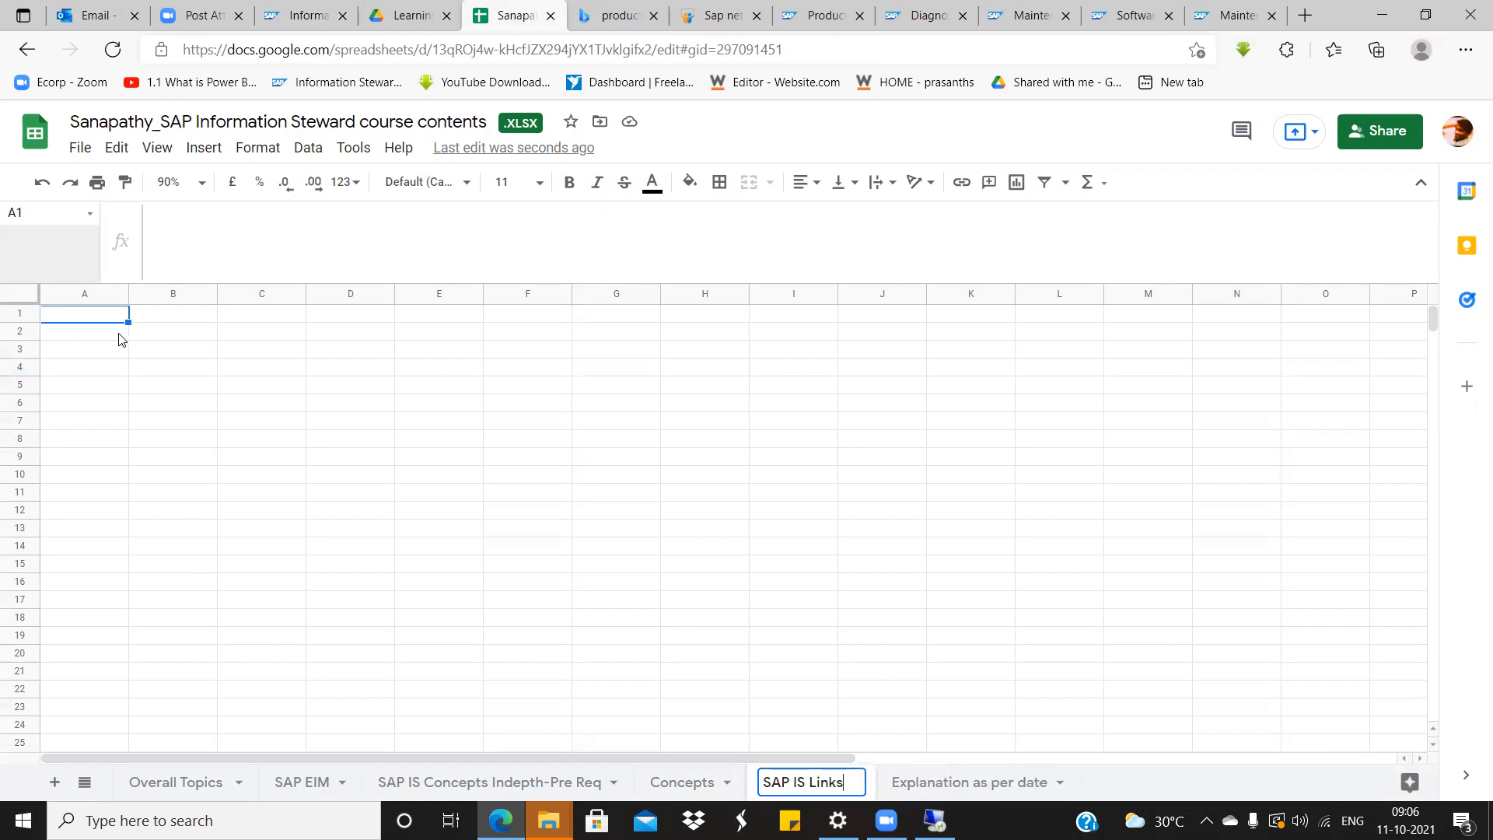
Paste the Information Steward Installation page link into cell B2 of the SAP IS Links sheet.
left_click(150, 337)
key("ctrl+v")
left_click(109, 337)
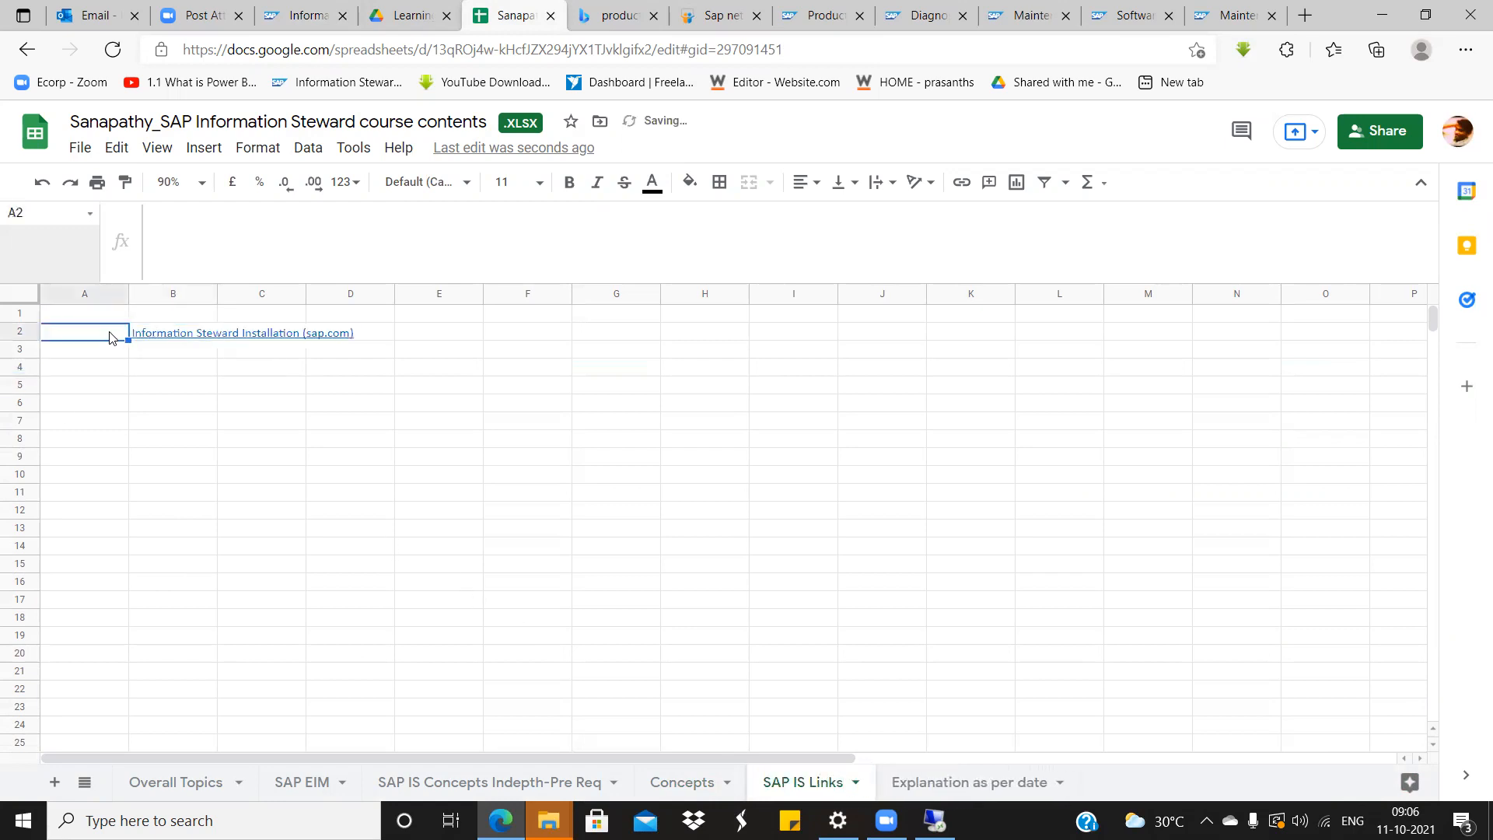
Reopen the closed Installation Planning video page and copy its web address.
key("alt+Tab")
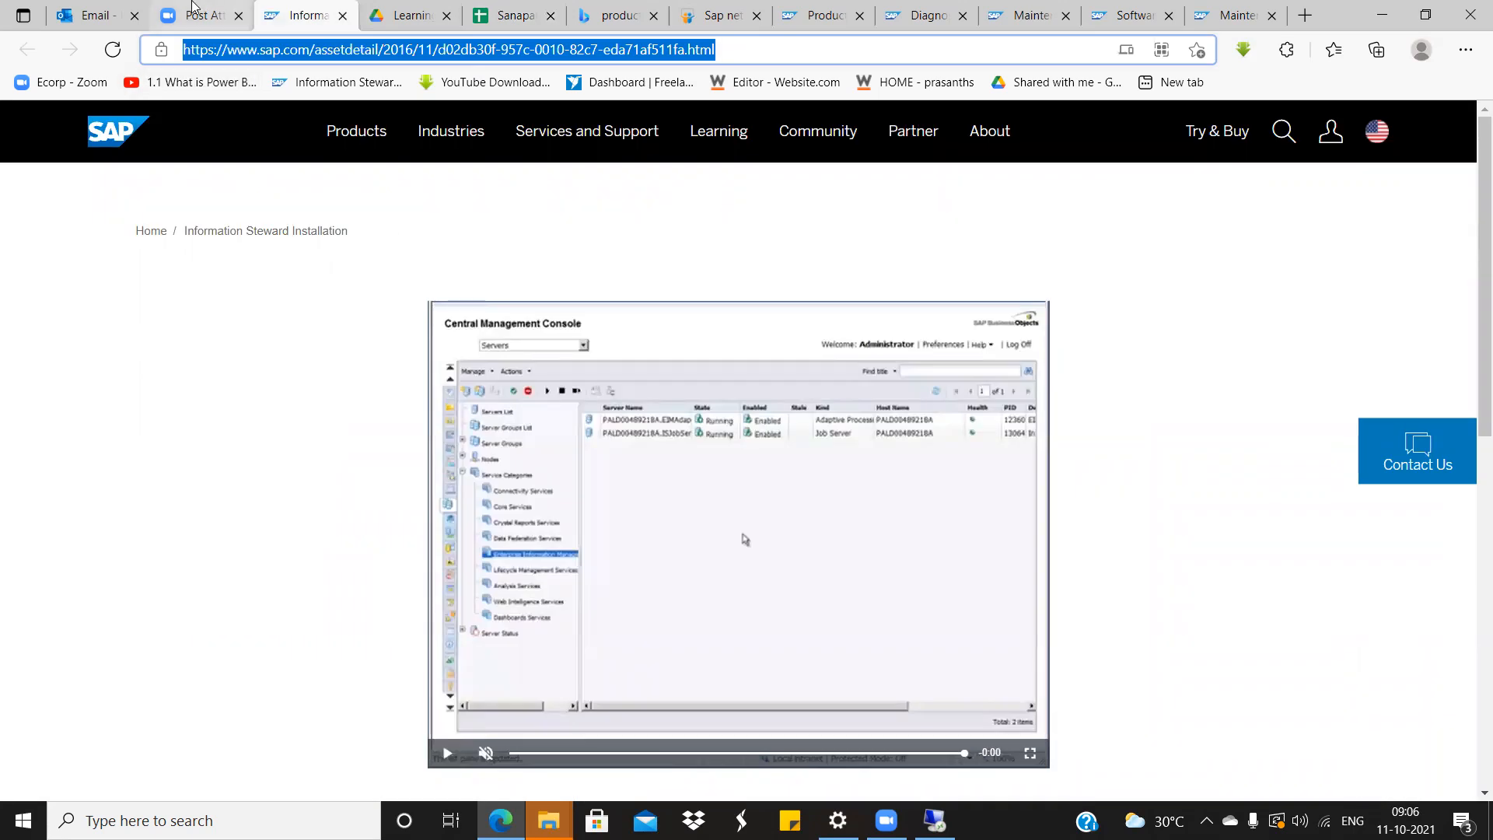
left_click(77, 251)
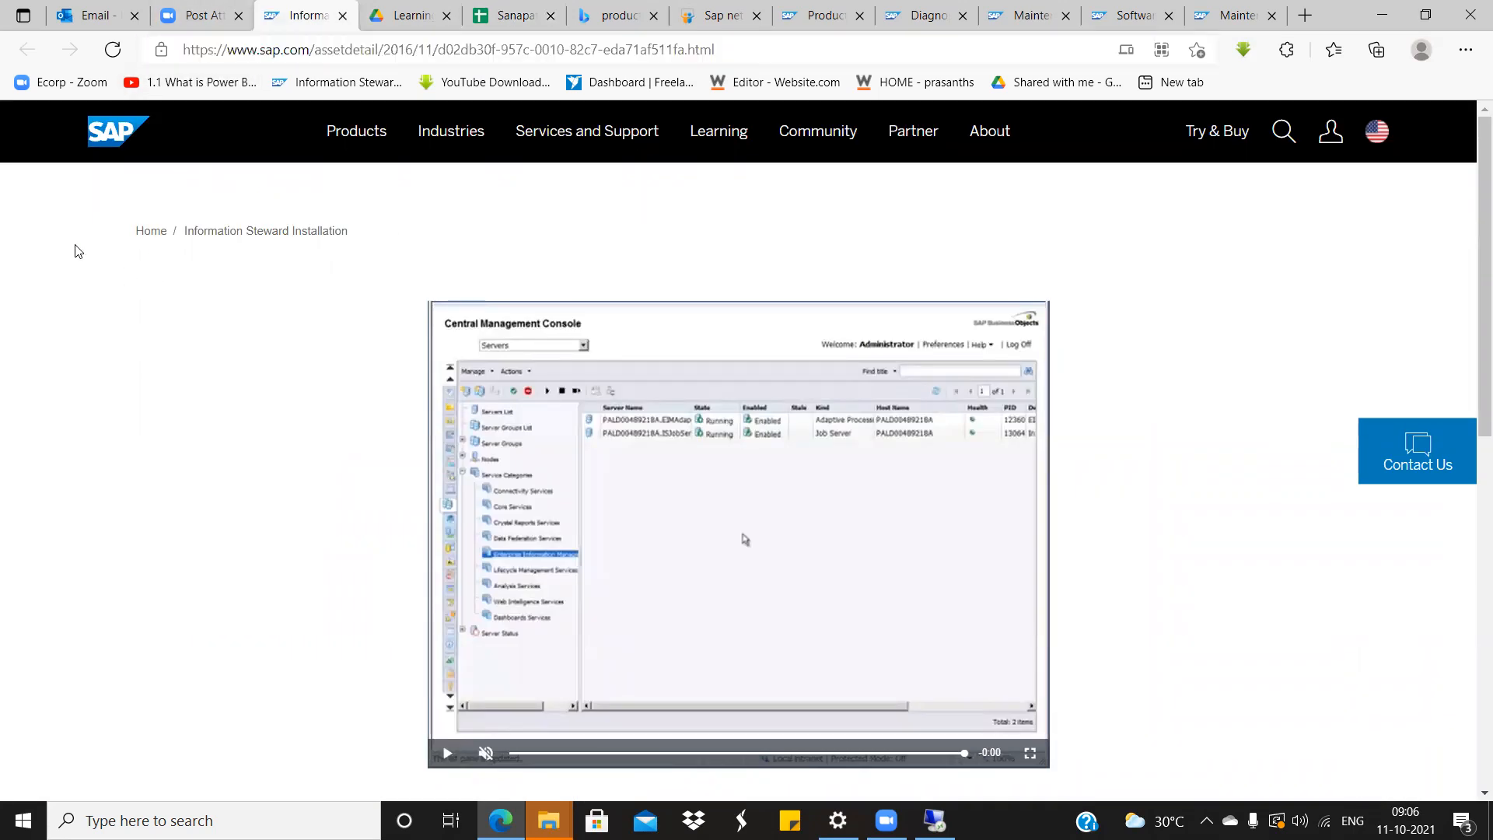
key("ctrl+shift+t")
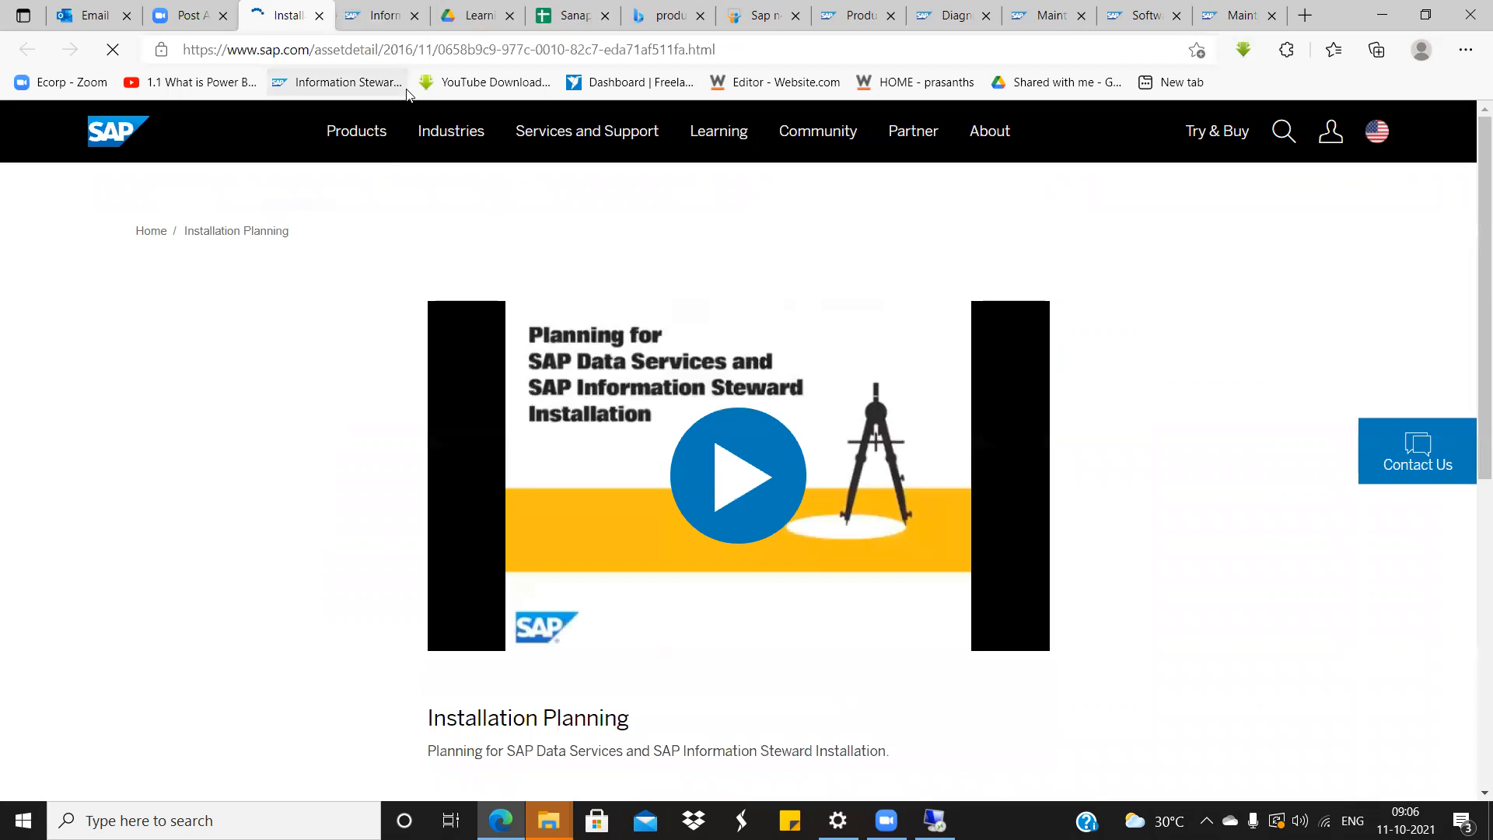
left_click(386, 65)
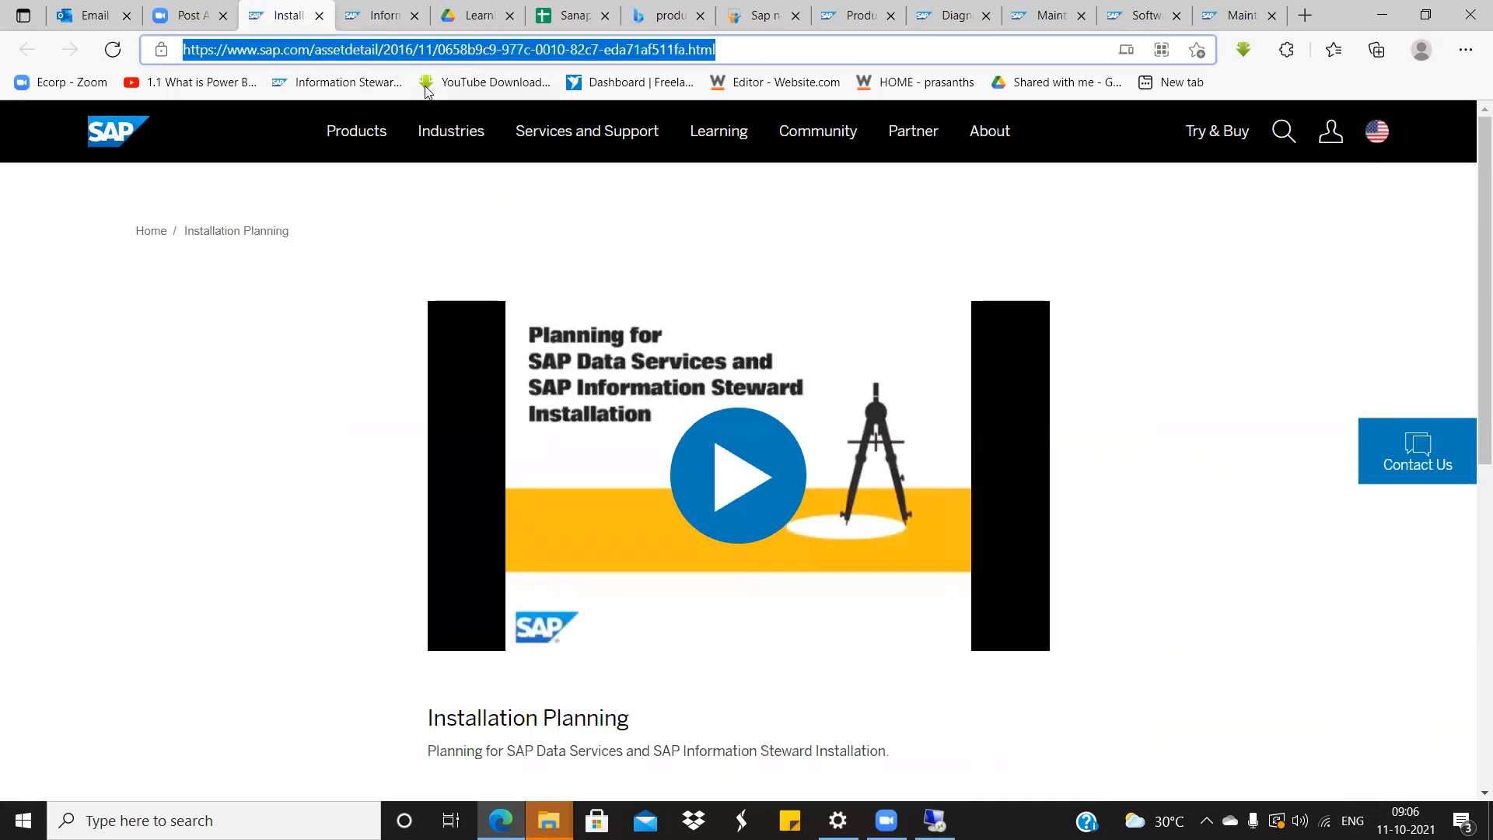
Paste the Installation Planning page link into cell B1 of the SAP IS Links sheet.
key("ctrl+Tab")
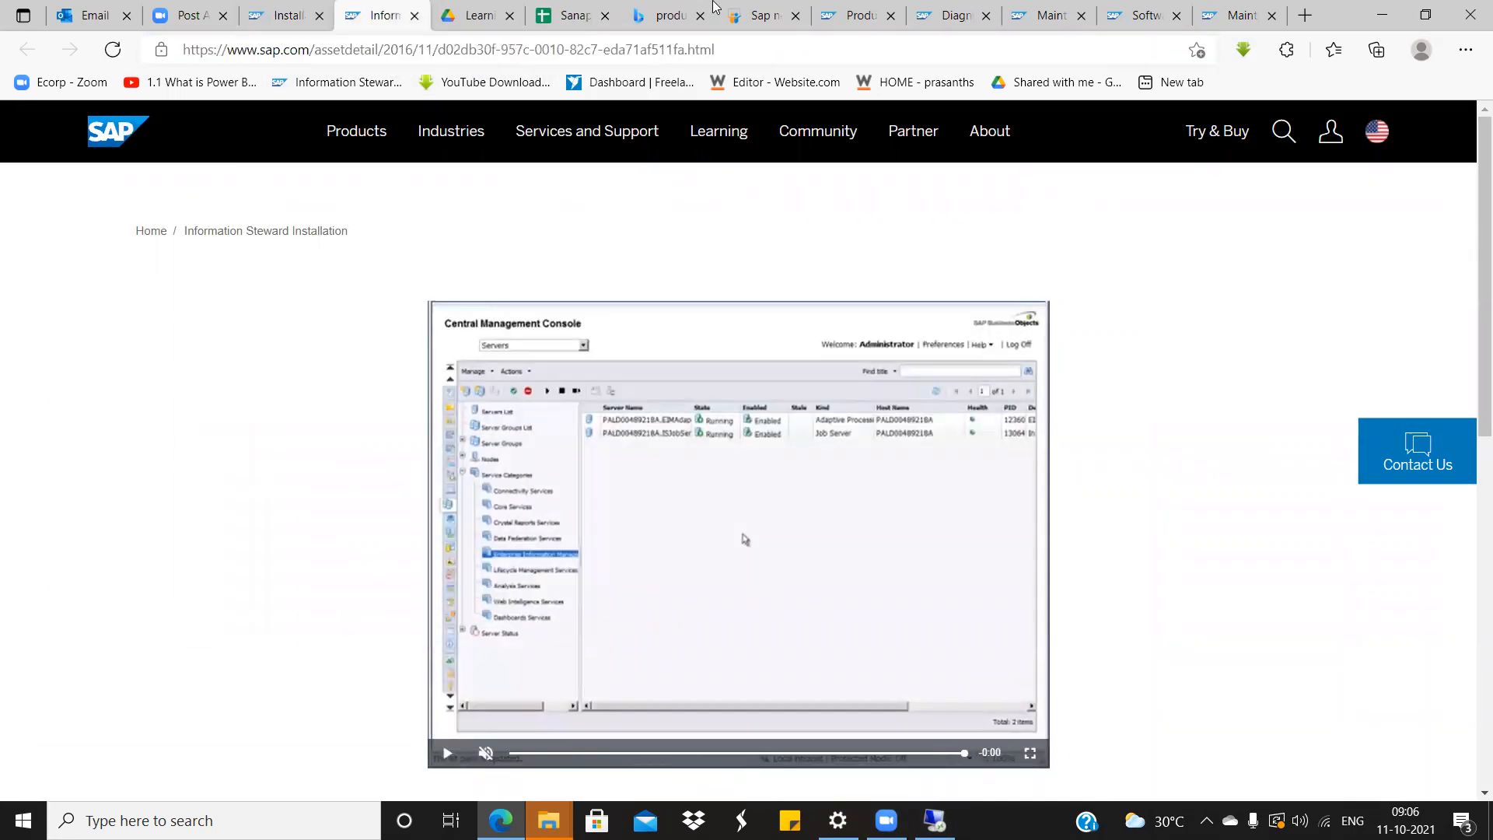
left_click(945, 15)
left_click(571, 15)
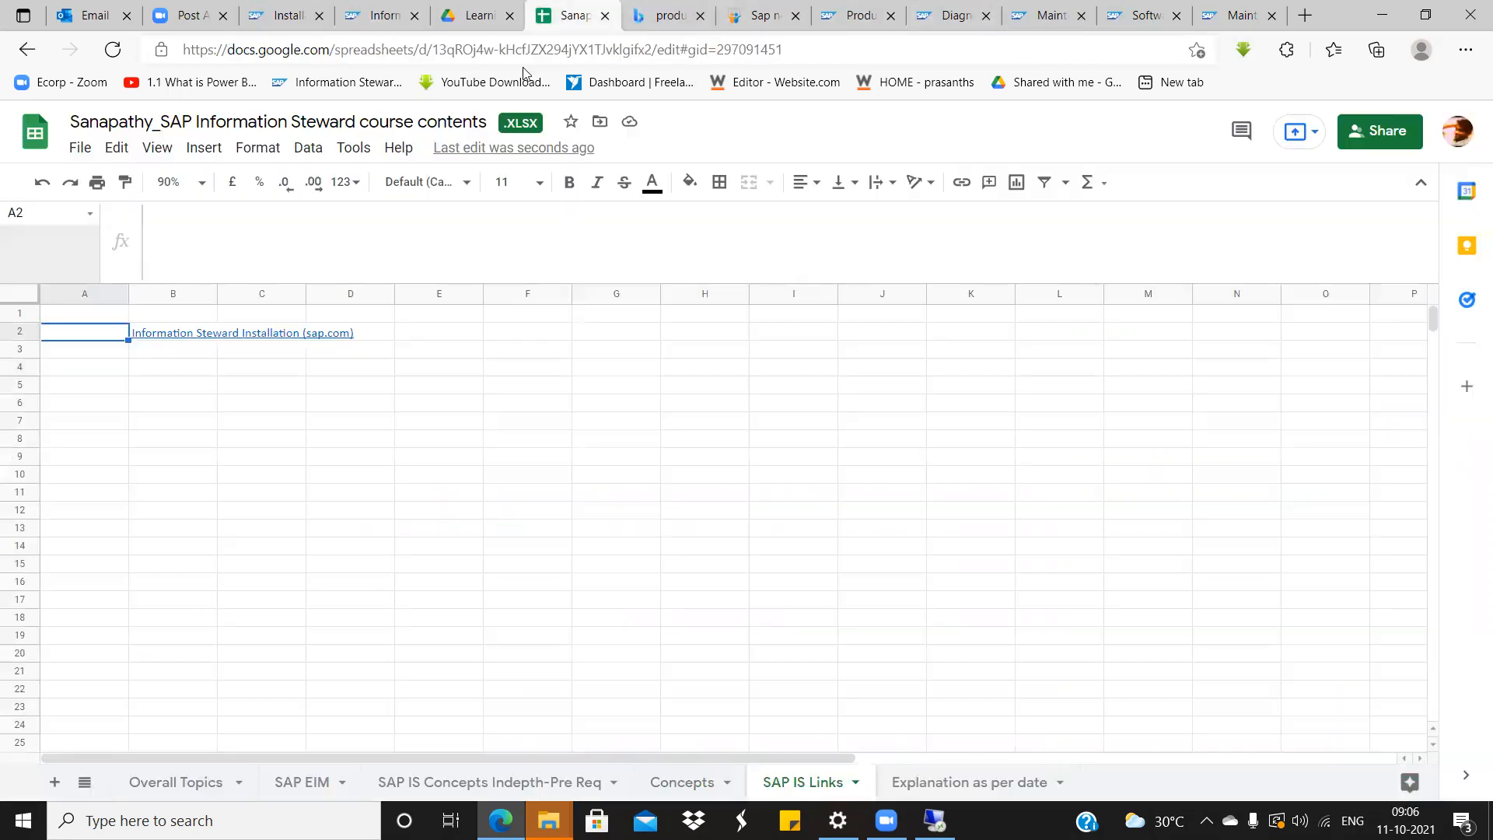
left_click(169, 315)
key("ctrl+v")
left_click(150, 394)
Number the two links by entering 1 in cell A1 and 2 in cell A2.
left_click(111, 315)
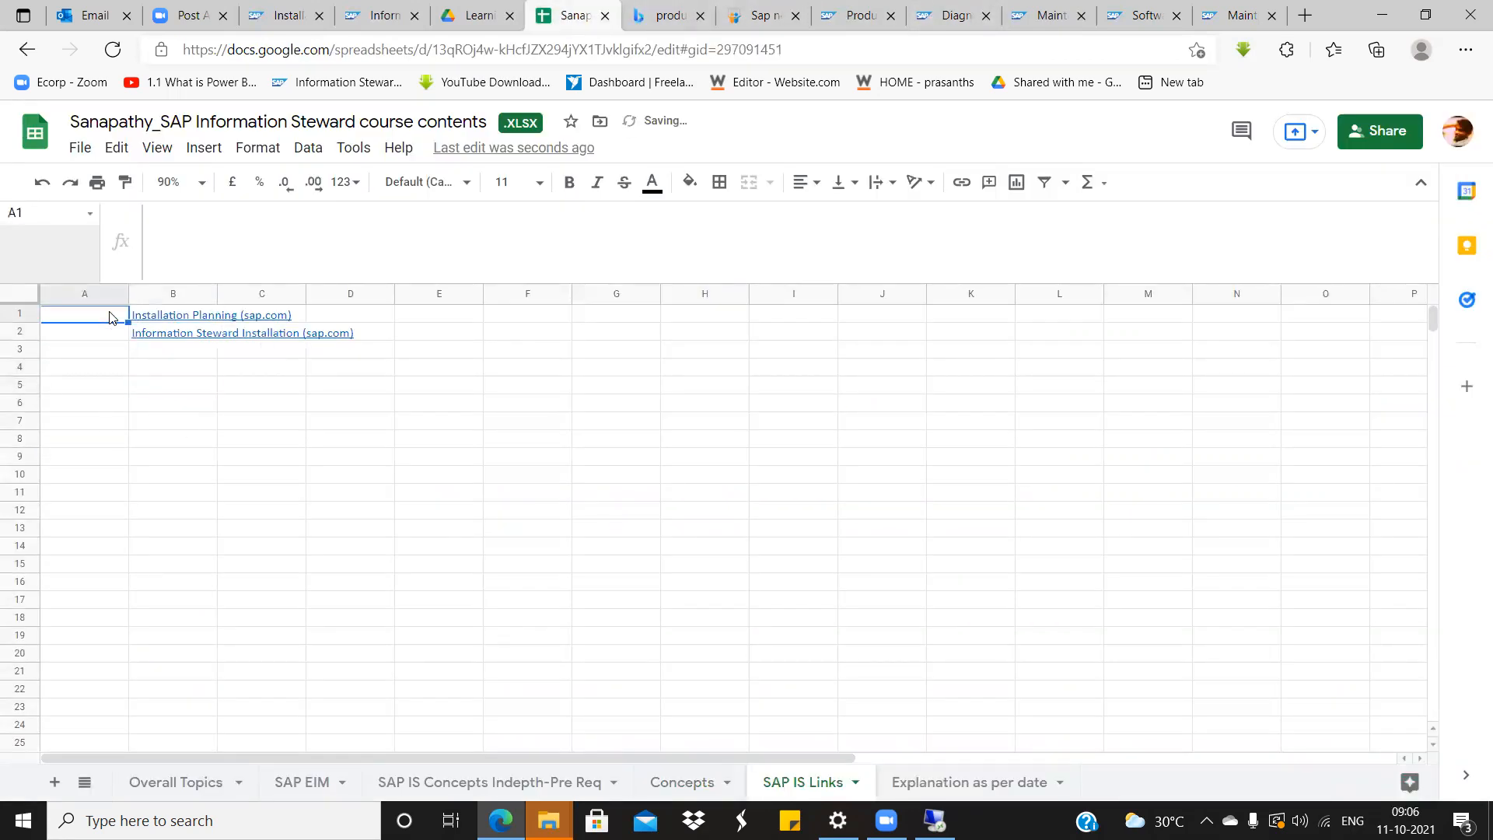
left_click(211, 294)
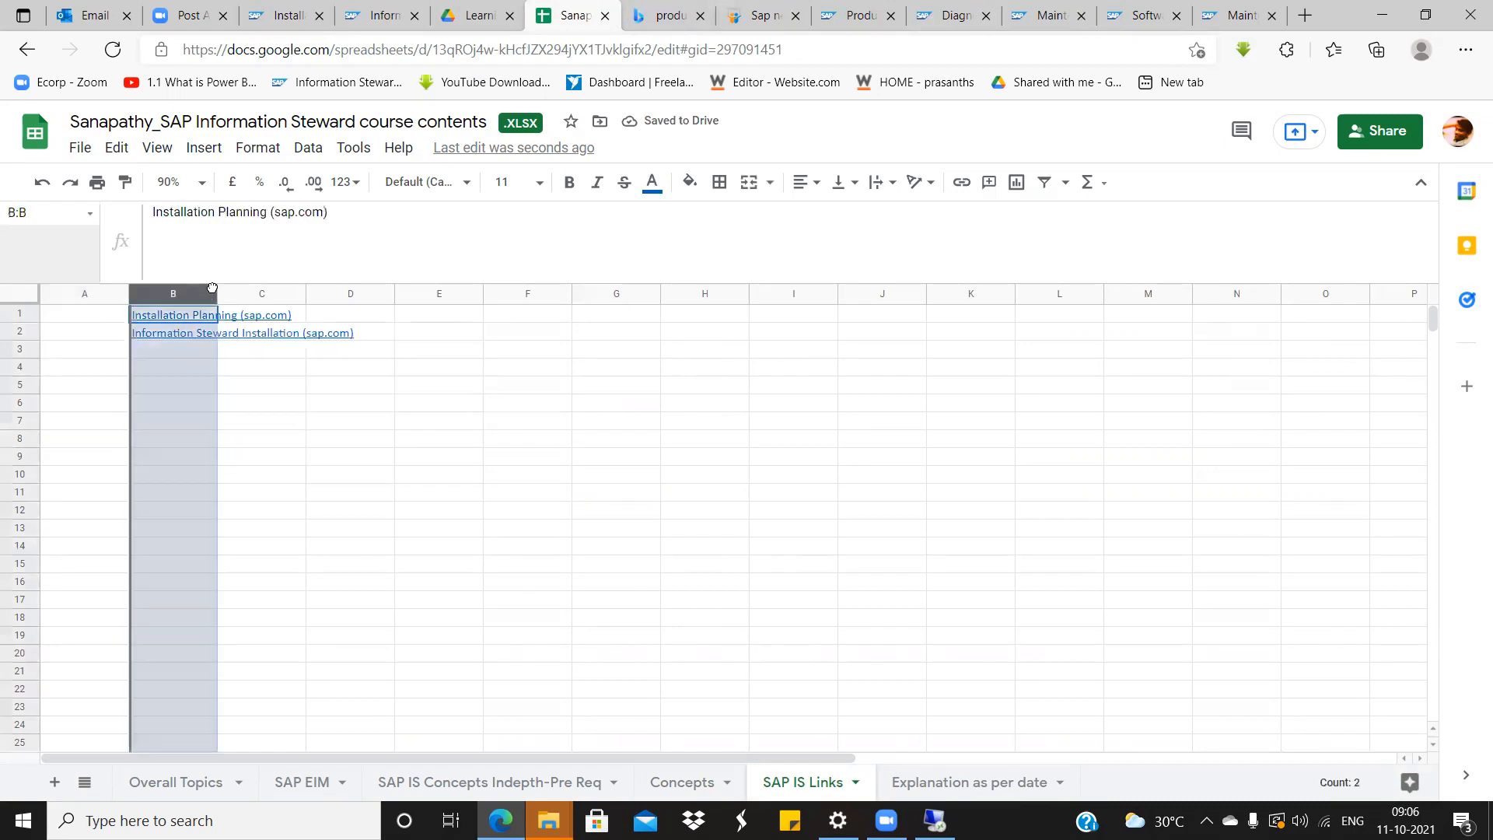
left_click(233, 367)
mouse_move(209, 322)
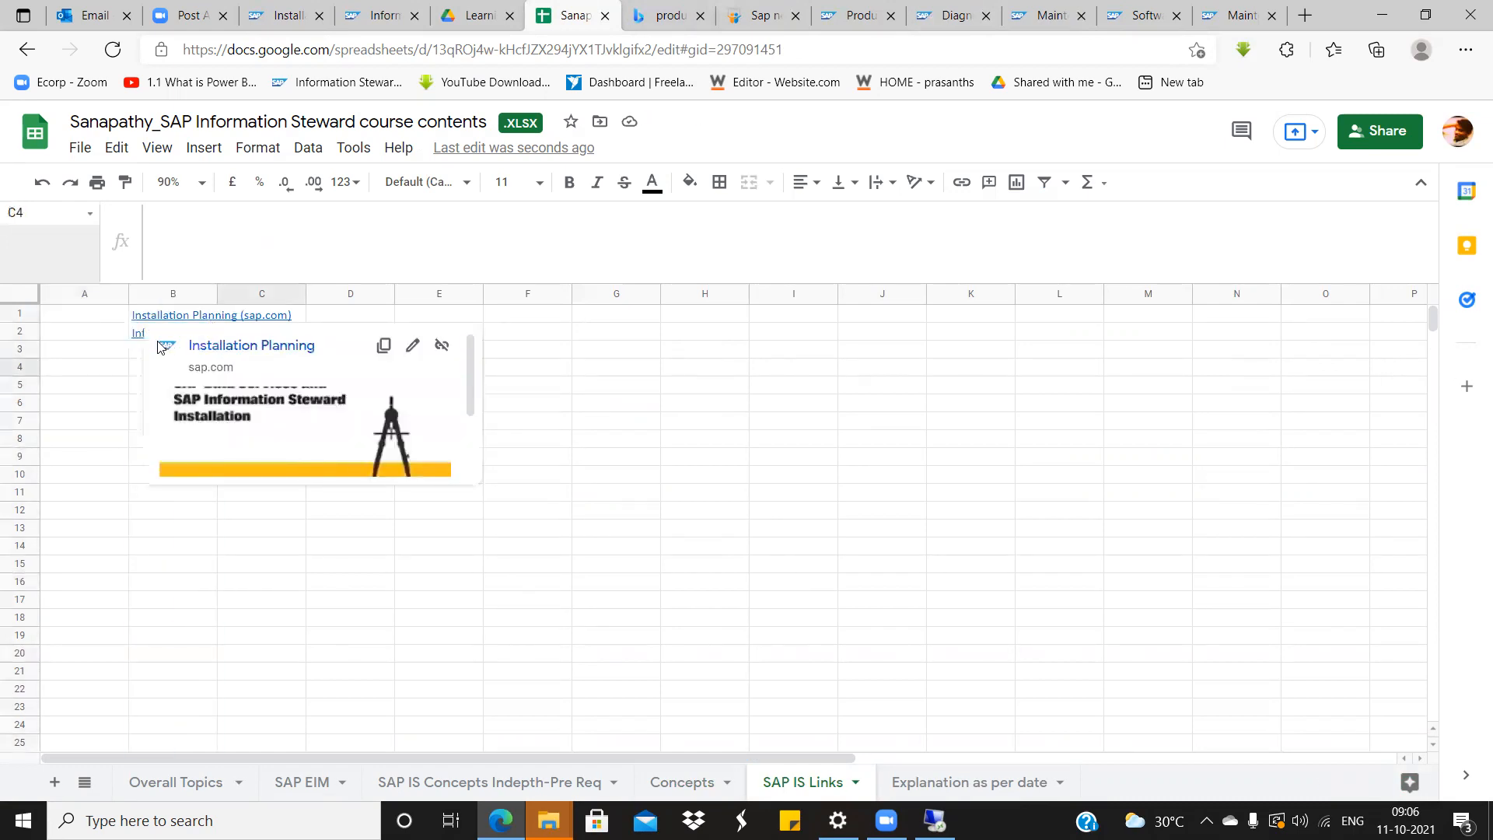
left_click(97, 318)
type("1")
key("Return")
type("2")
left_click(187, 441)
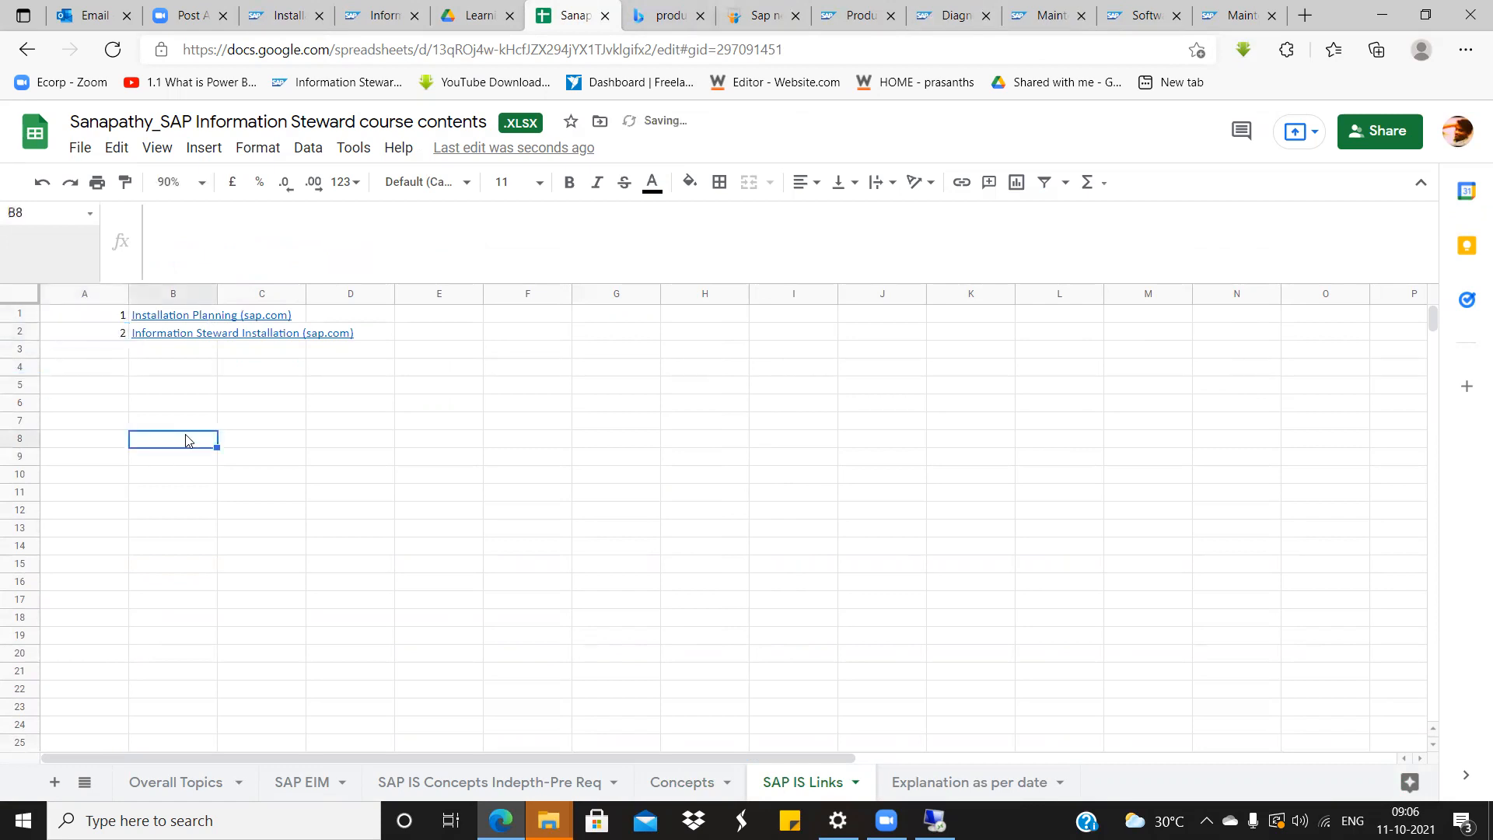
Enter "planning and installation of SAP IS & DS" beside the 11-10-2021 date in cell C48 of the Explanation as per date sheet.
left_click(554, 785)
left_click(720, 790)
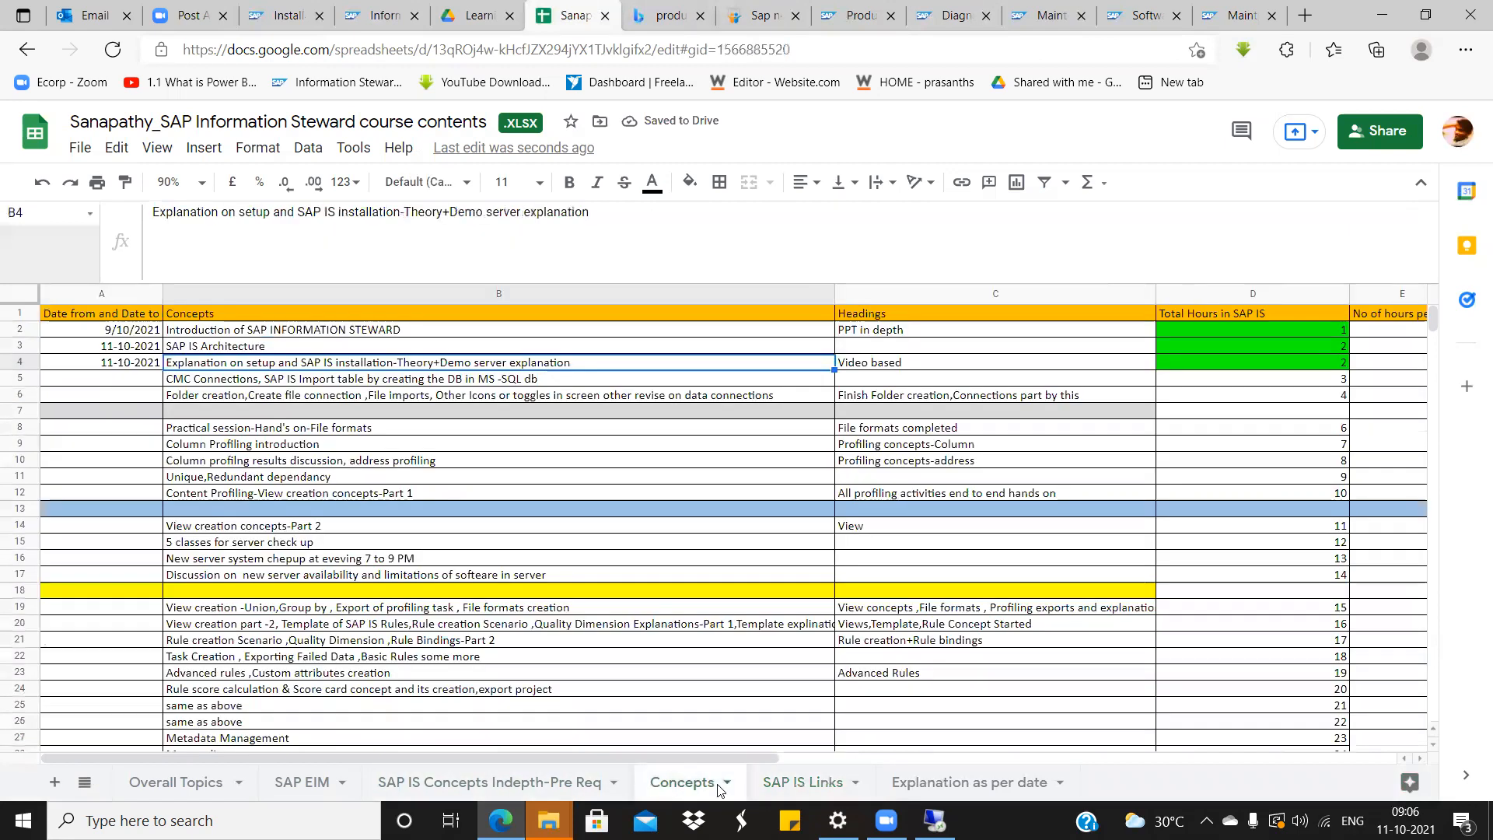
left_click(895, 786)
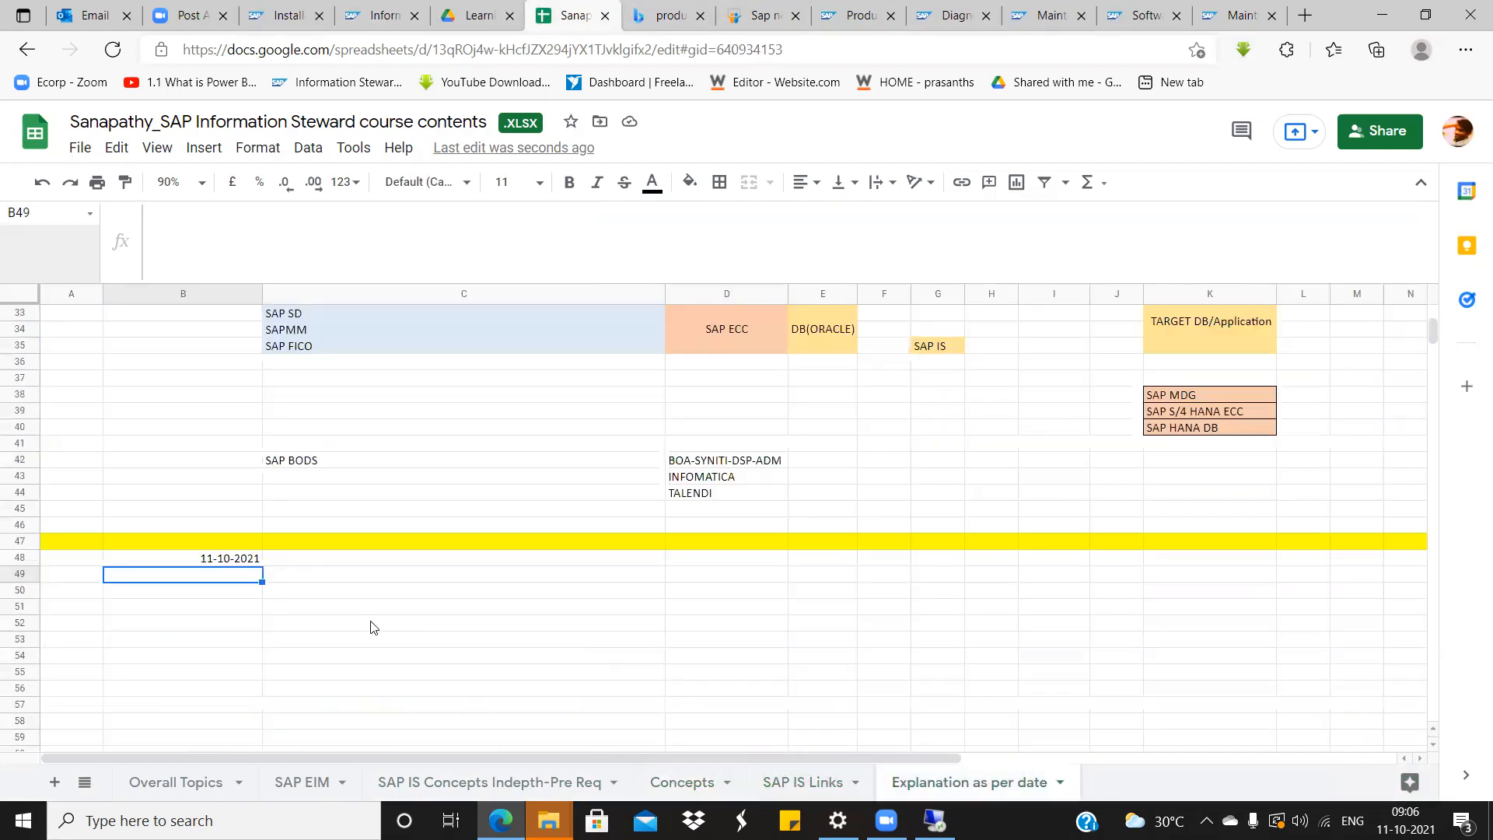
left_click(325, 560)
type("pl")
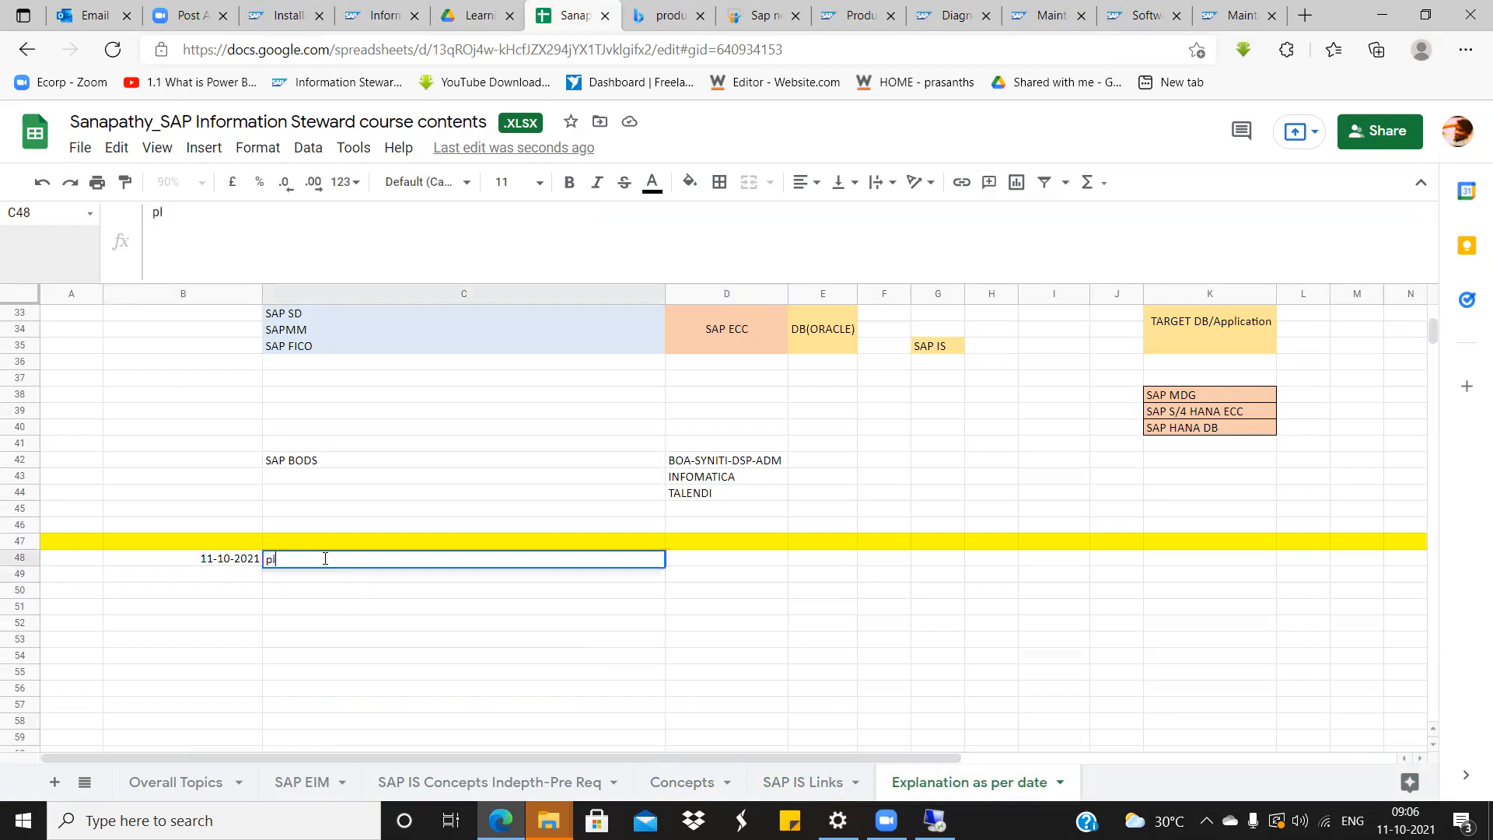
type("anning and installati")
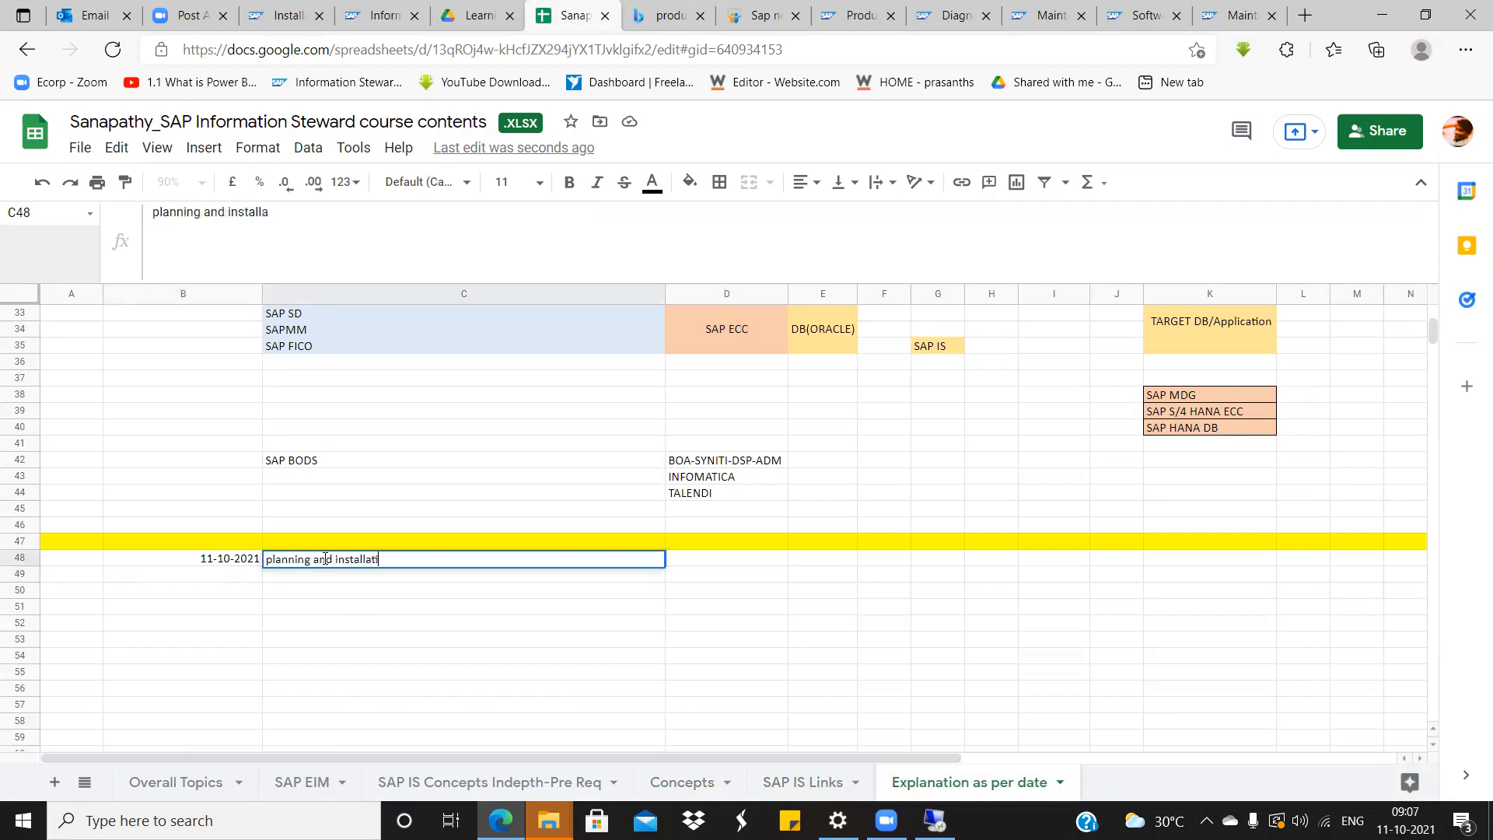
type("on of SAP")
type("7")
key("BackSpace")
type("& DS")
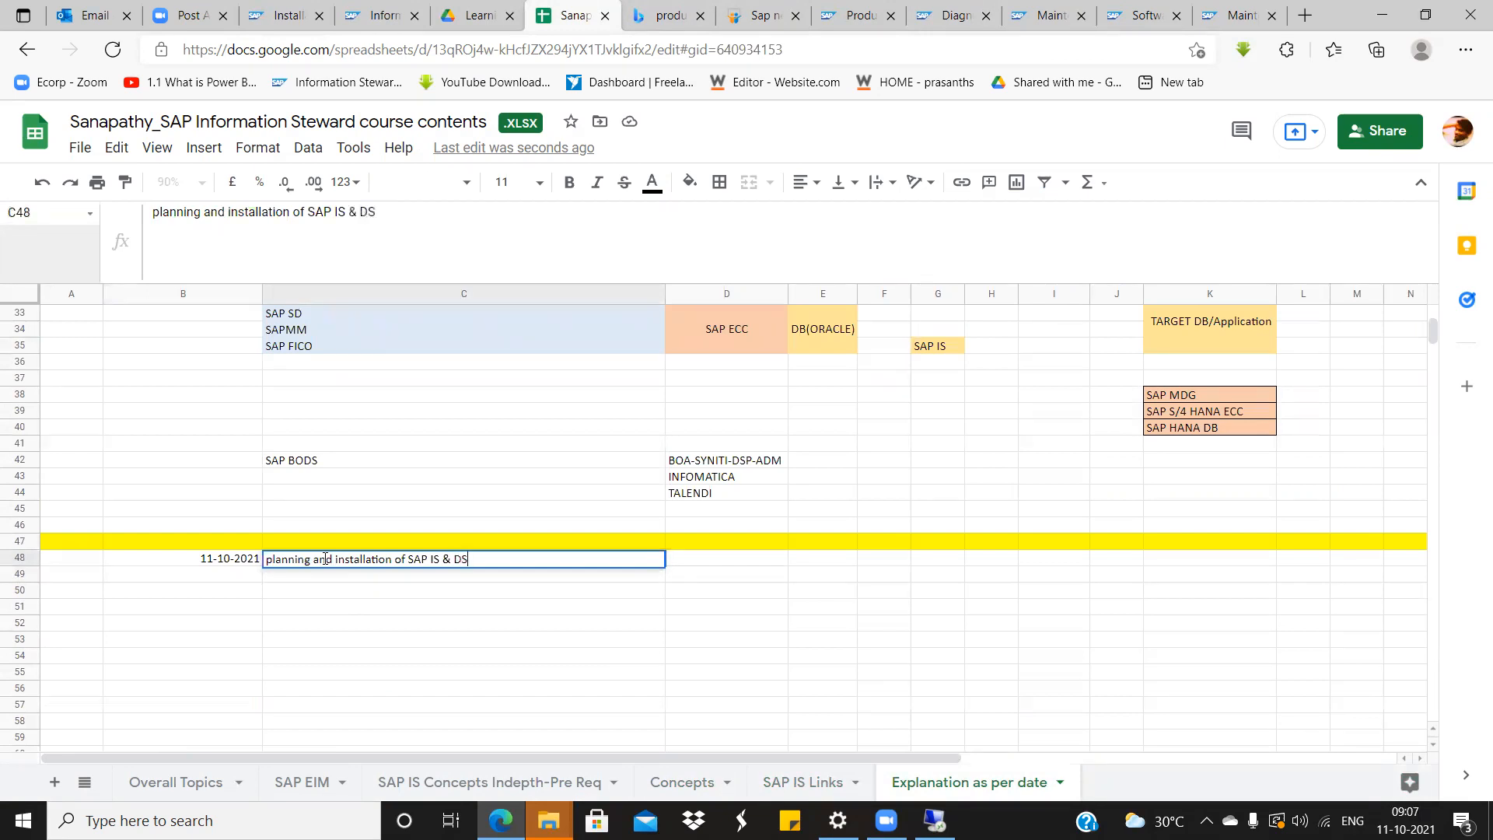
key("ctrl+s")
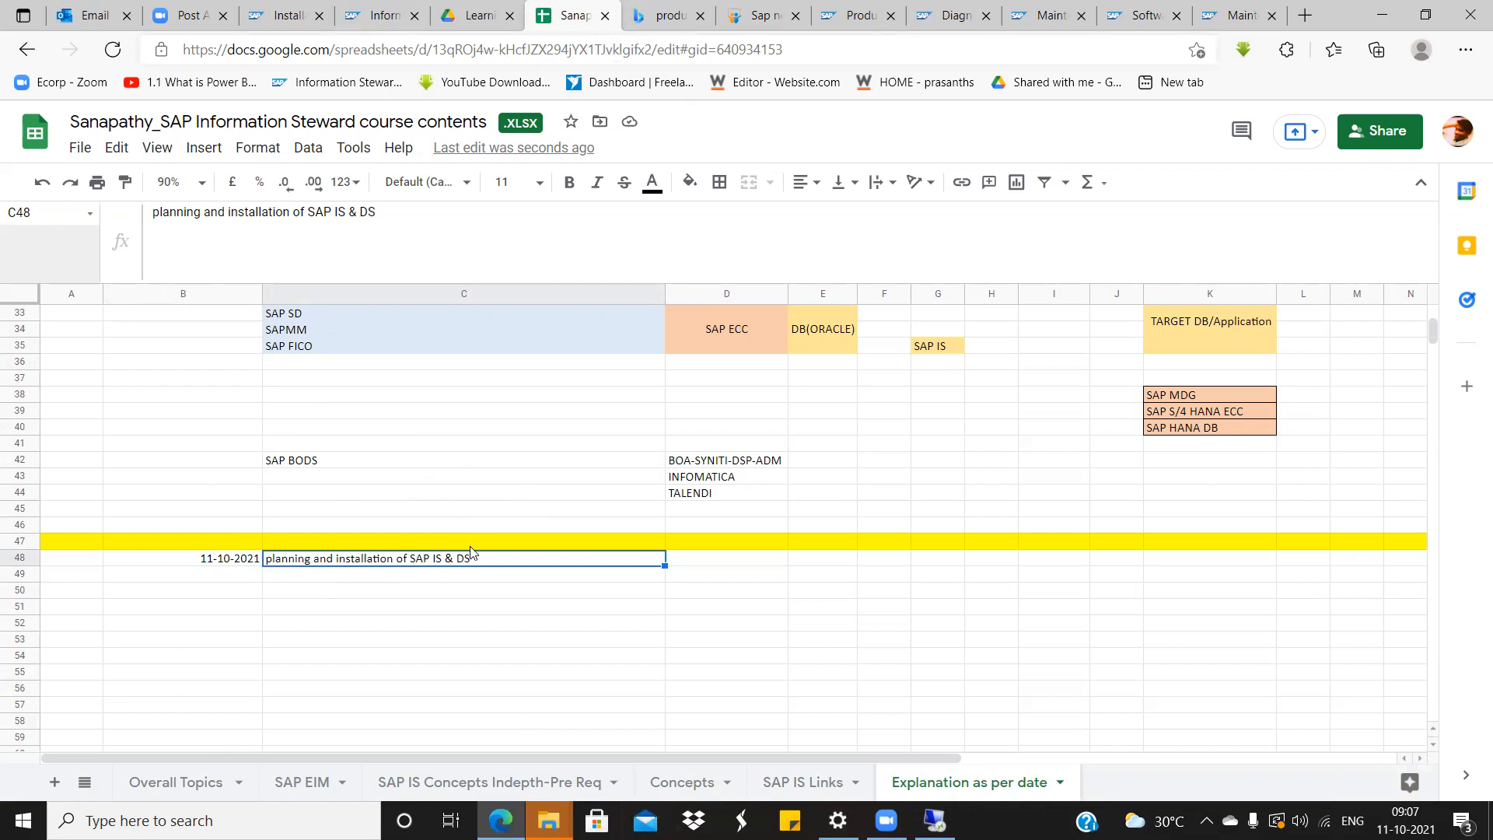
key("ctrl+Tab")
key("ctrl+Tab")
key("ctrl+Tab")
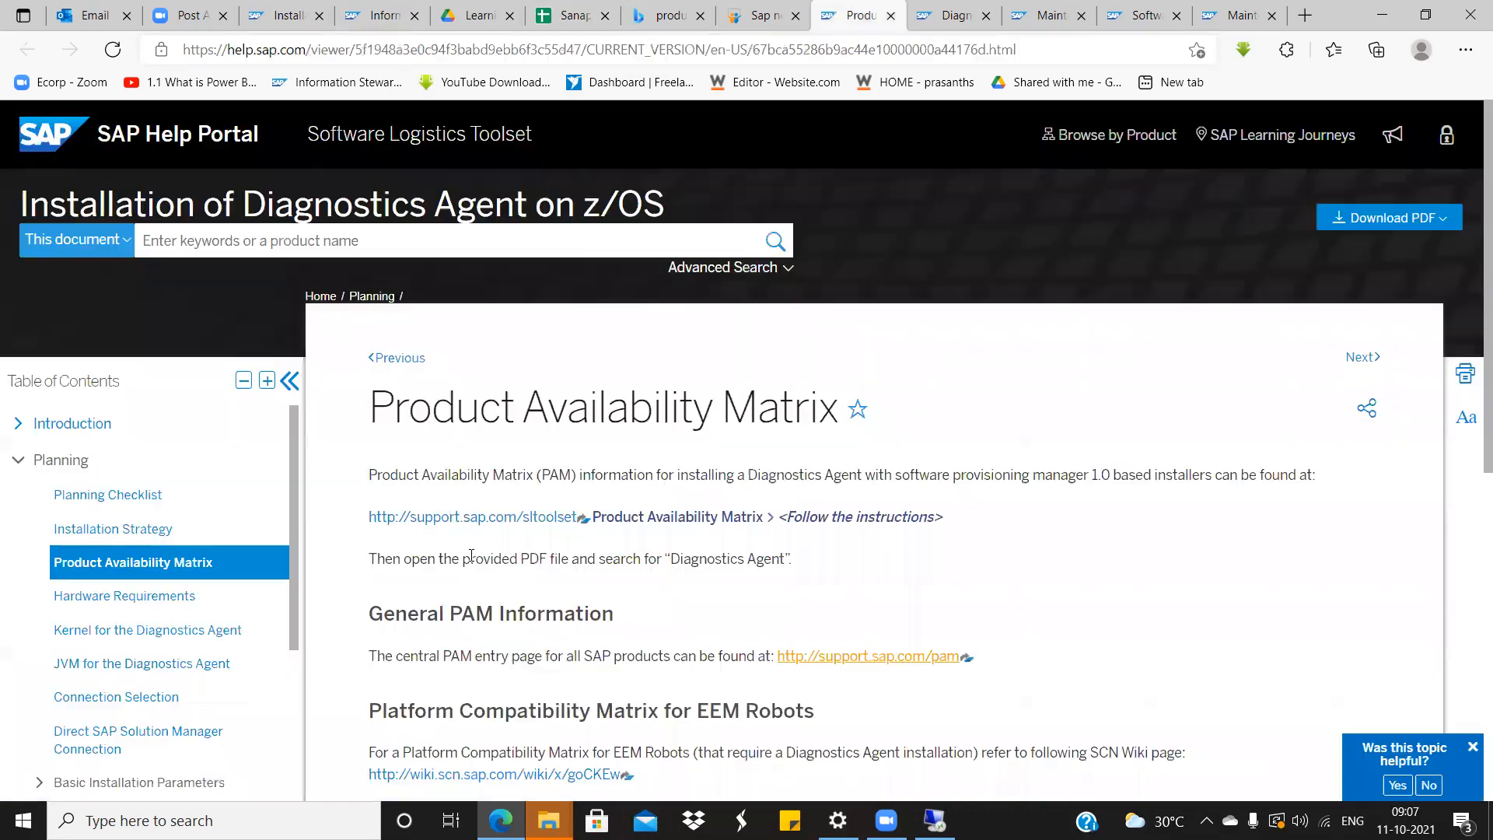
key("ctrl+shift+Tab")
key("ctrl+shift+Tab")
key("ctrl+shift+Tab")
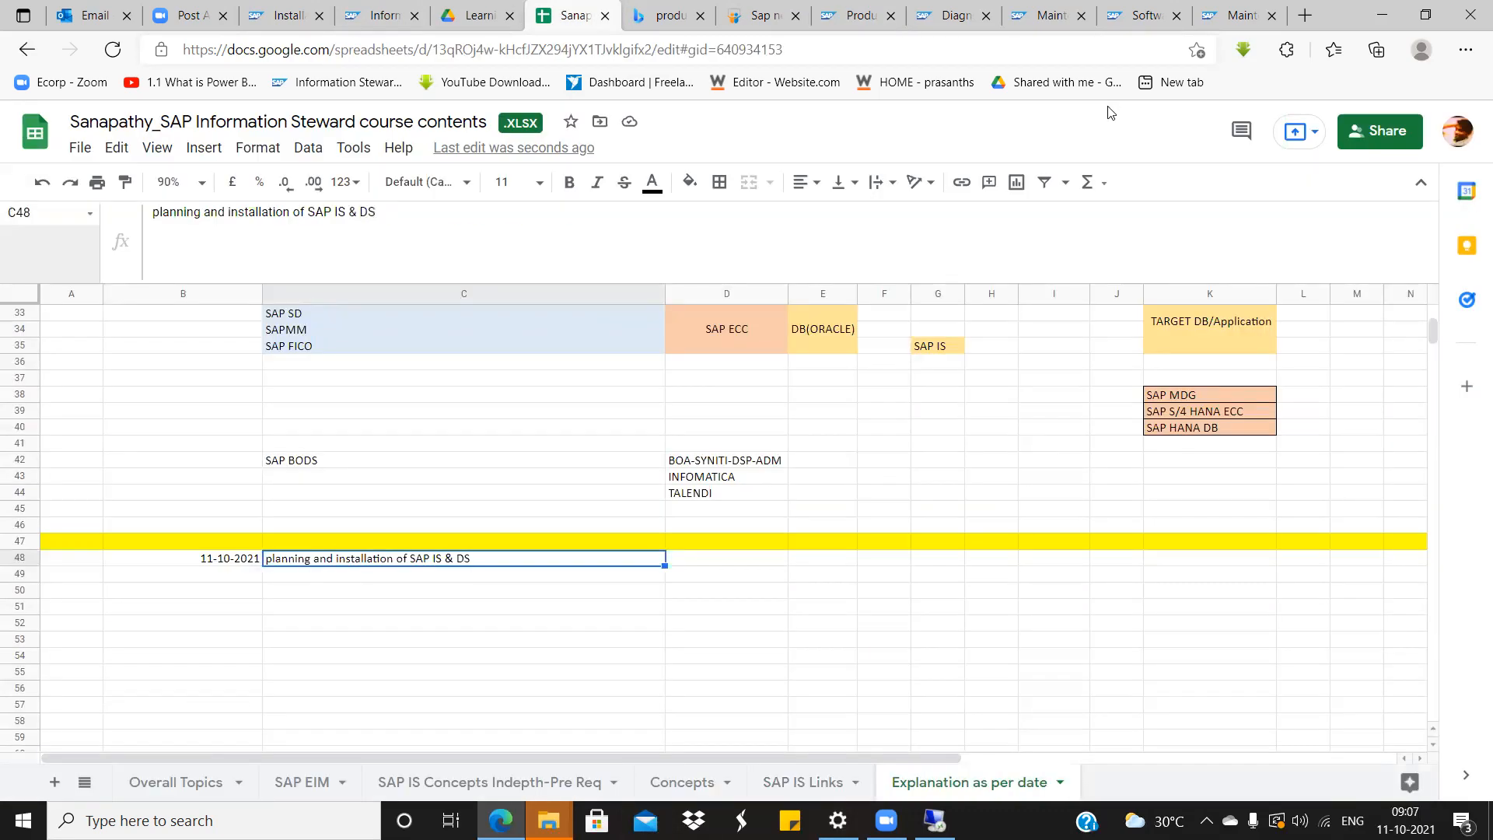
left_click(478, 9)
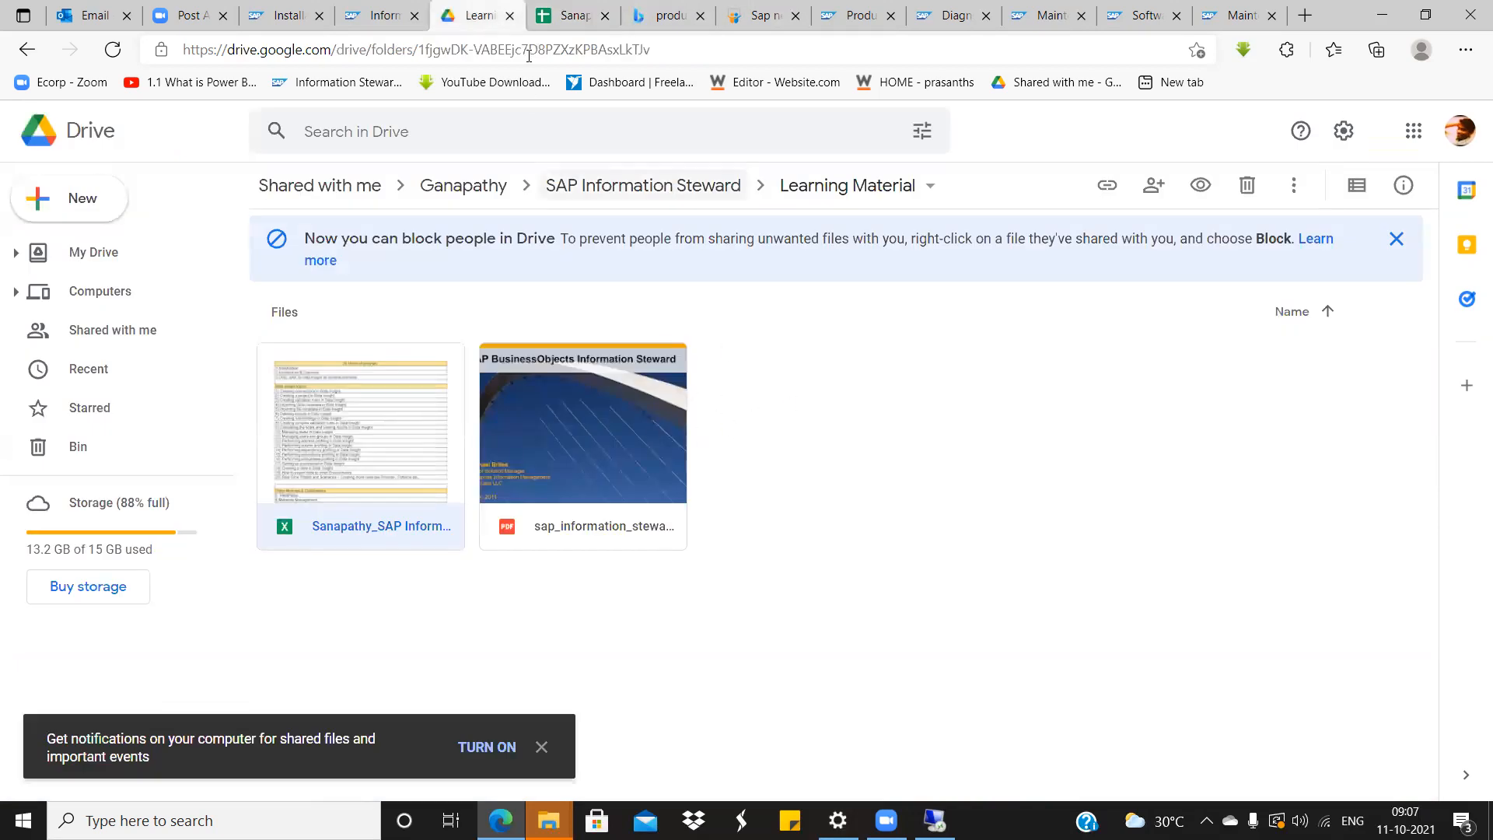
left_click(573, 15)
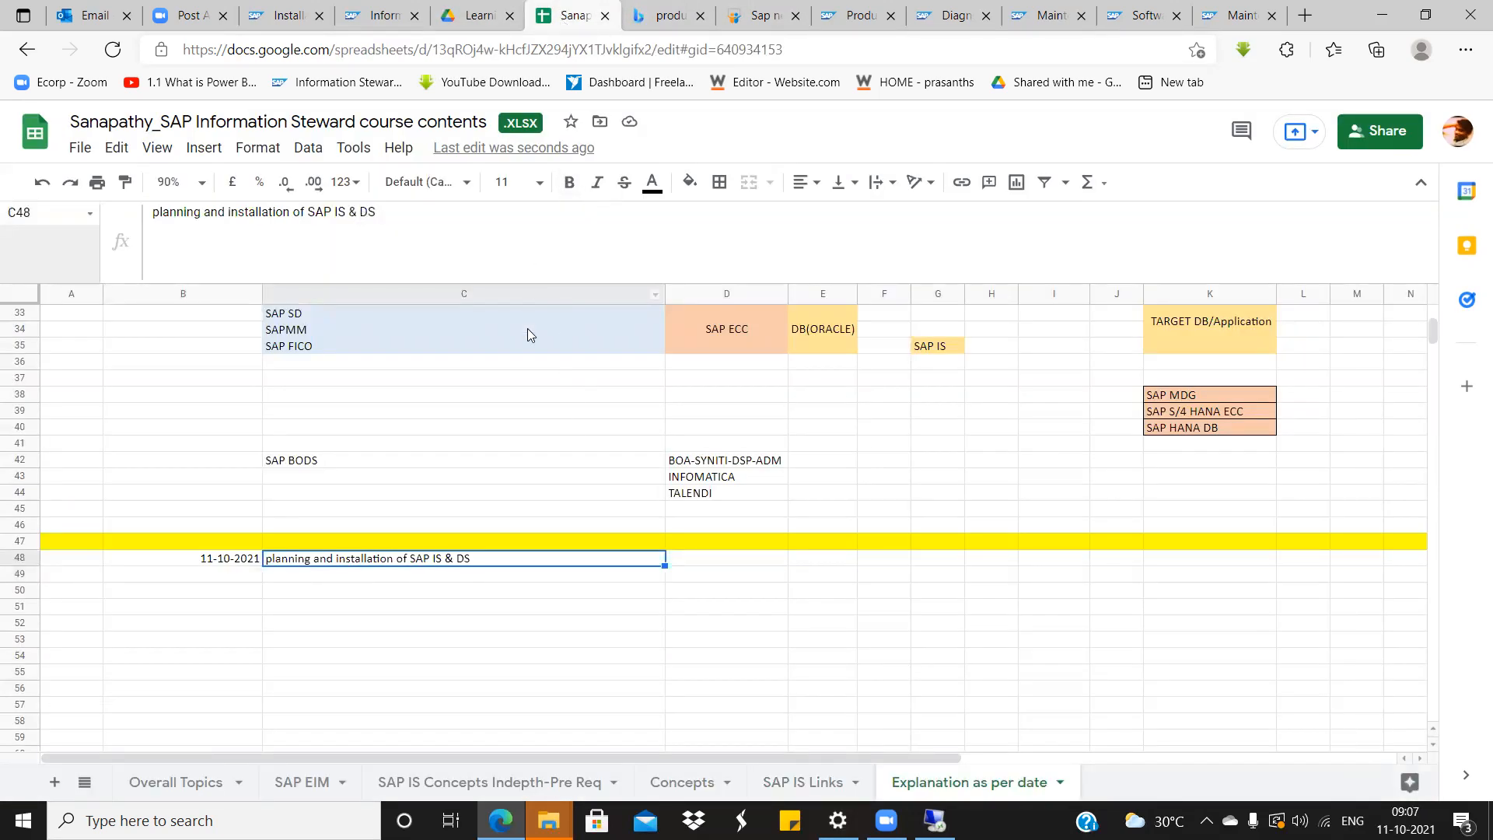
scroll(524, 342, "up", 2)
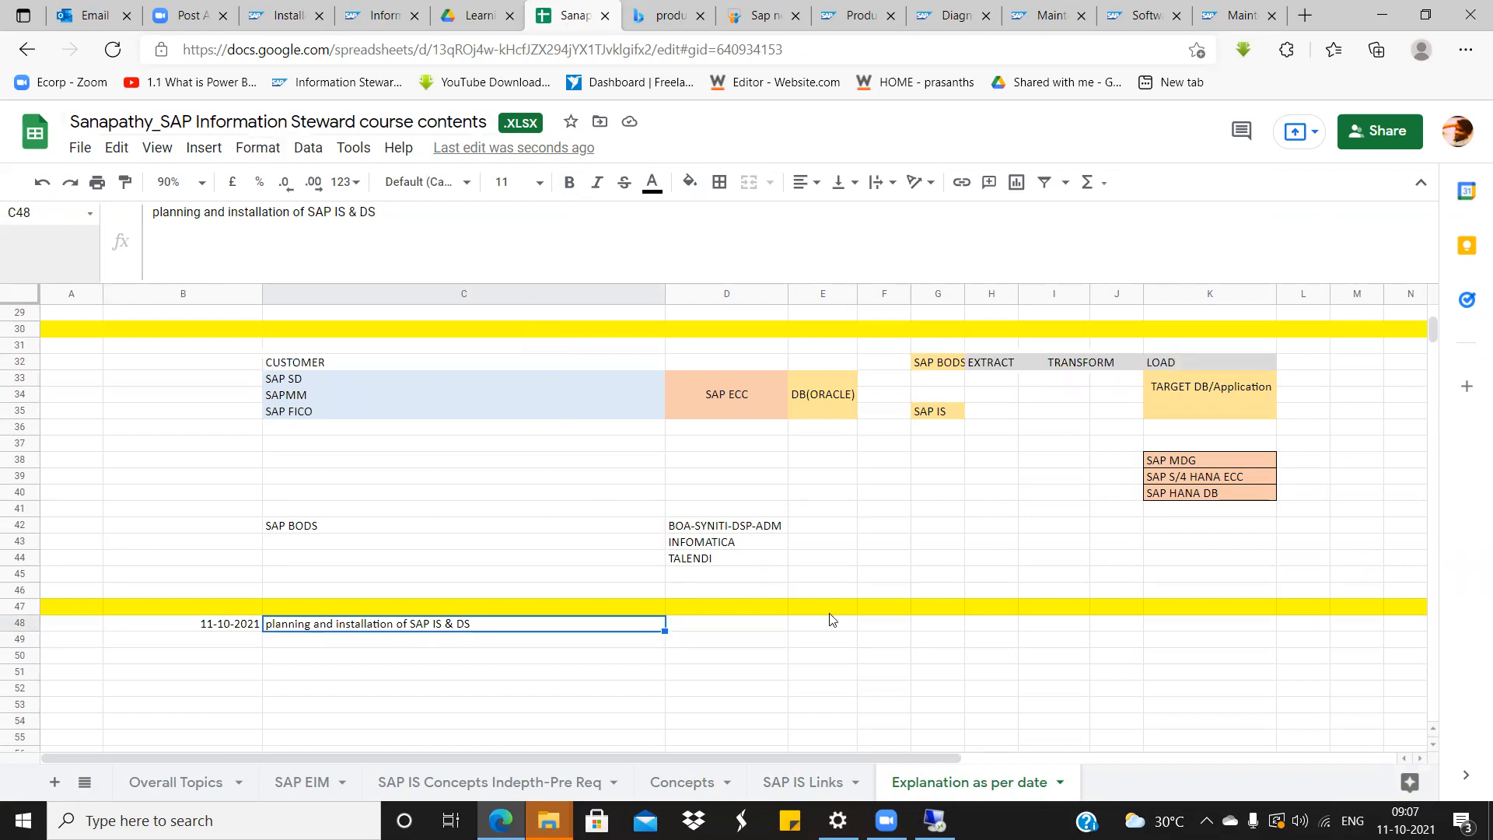
Switch to the remote desktop showing the Central Management Console and disconnect the session.
left_click(936, 820)
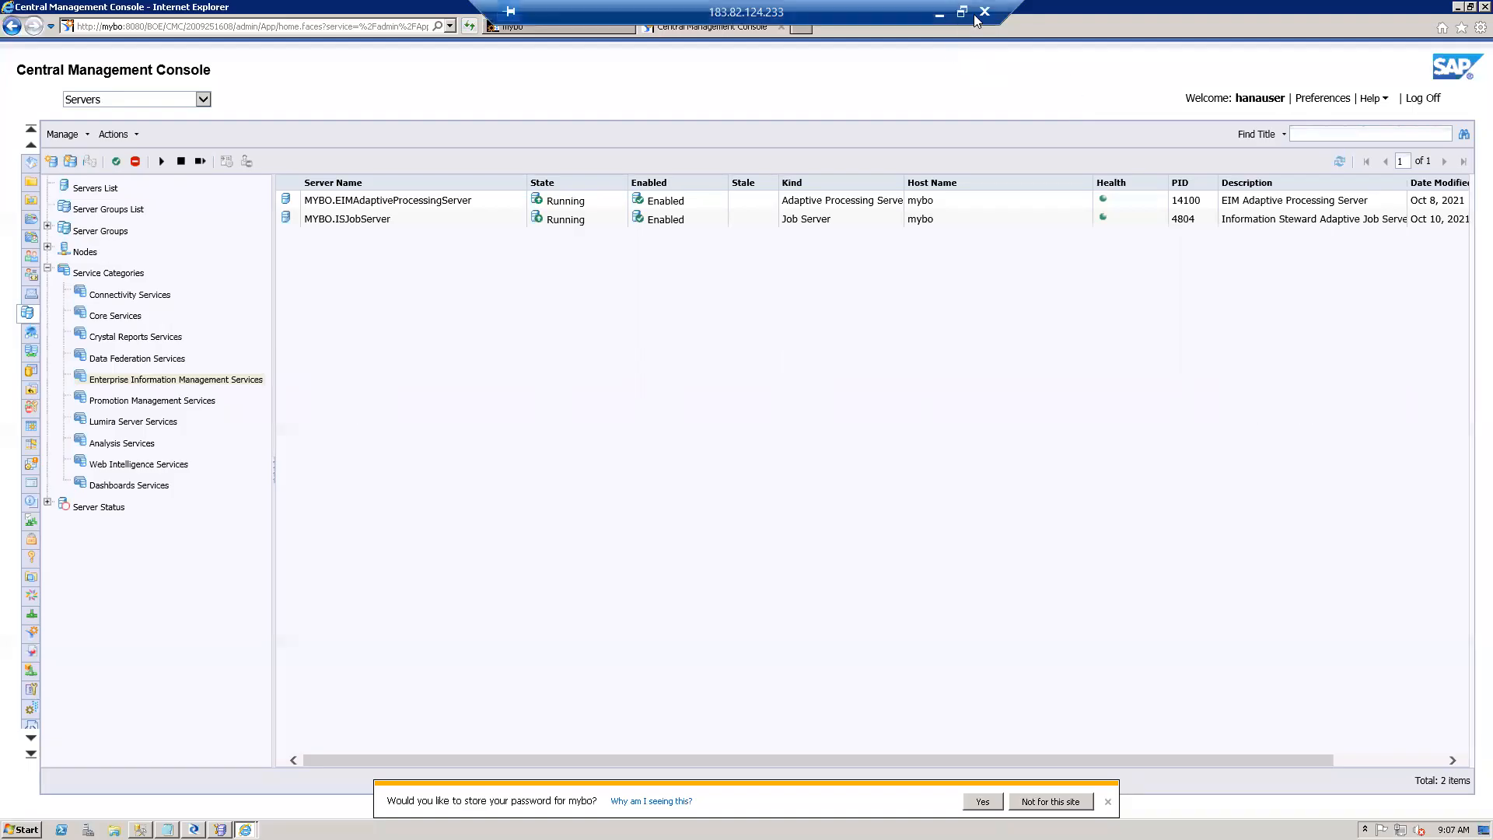
left_click(986, 14)
left_click(817, 458)
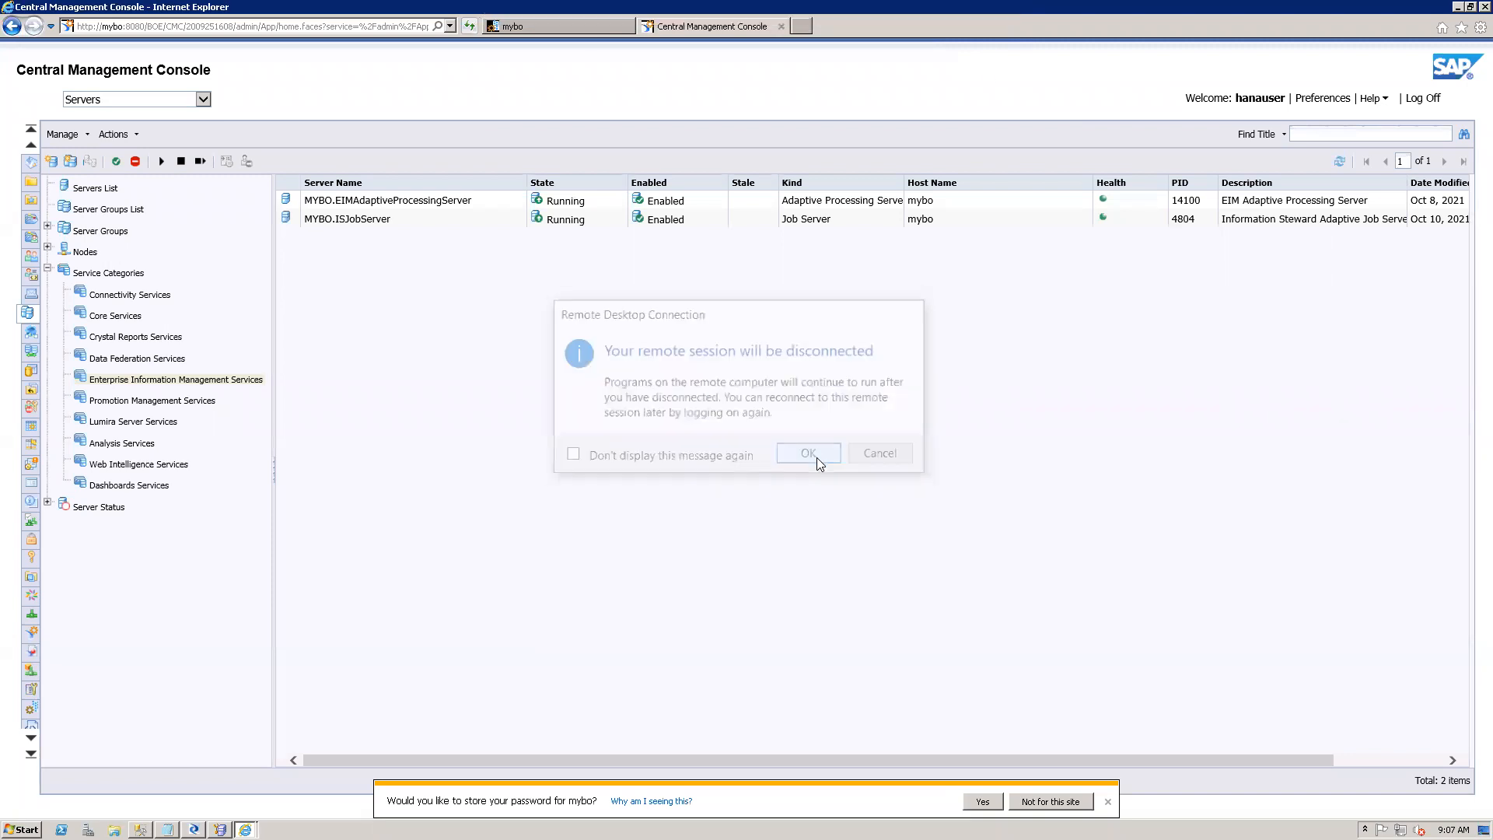